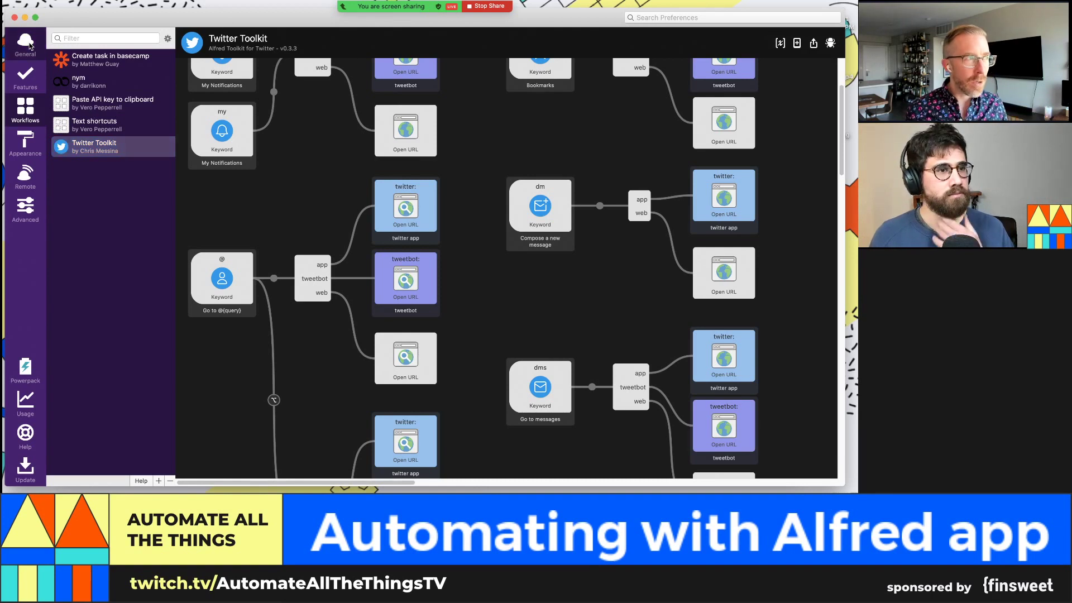
Step: Leave the Twitter Toolkit workflow canvas for Alfred's General preferences pane
left_click(26, 41)
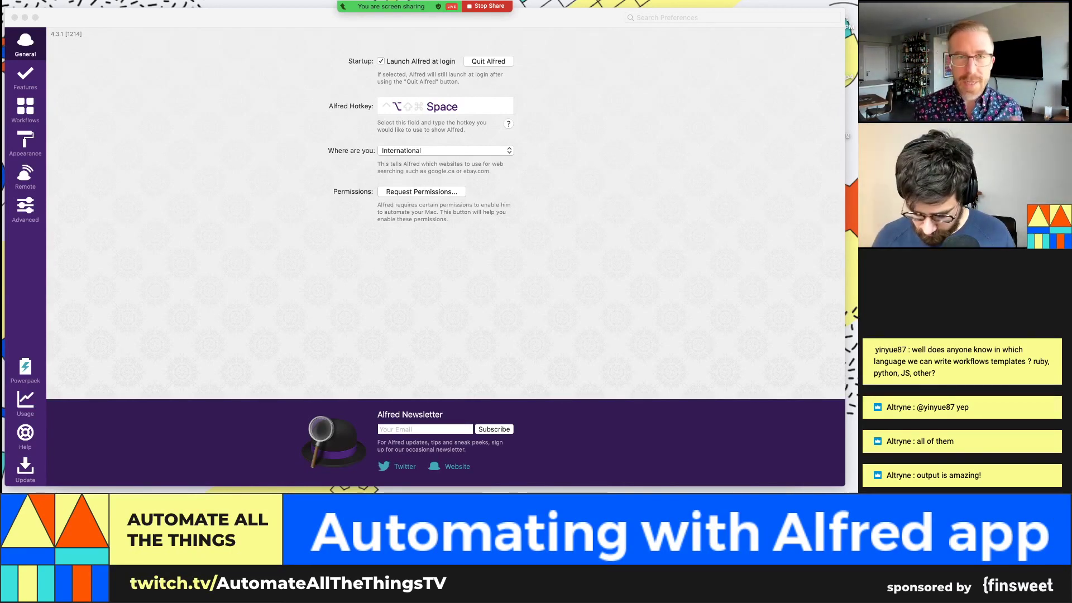
key("alt+space")
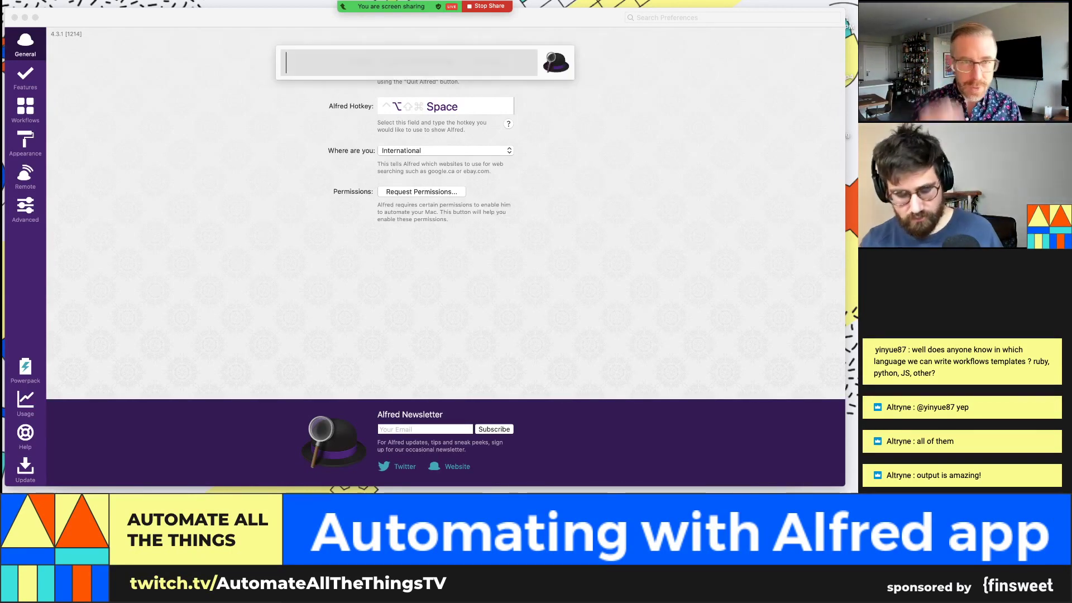
type("output")
key("BackSpace")
key("BackSpace")
key("BackSpace")
key("BackSpace")
key("BackSpace")
key("BackSpace")
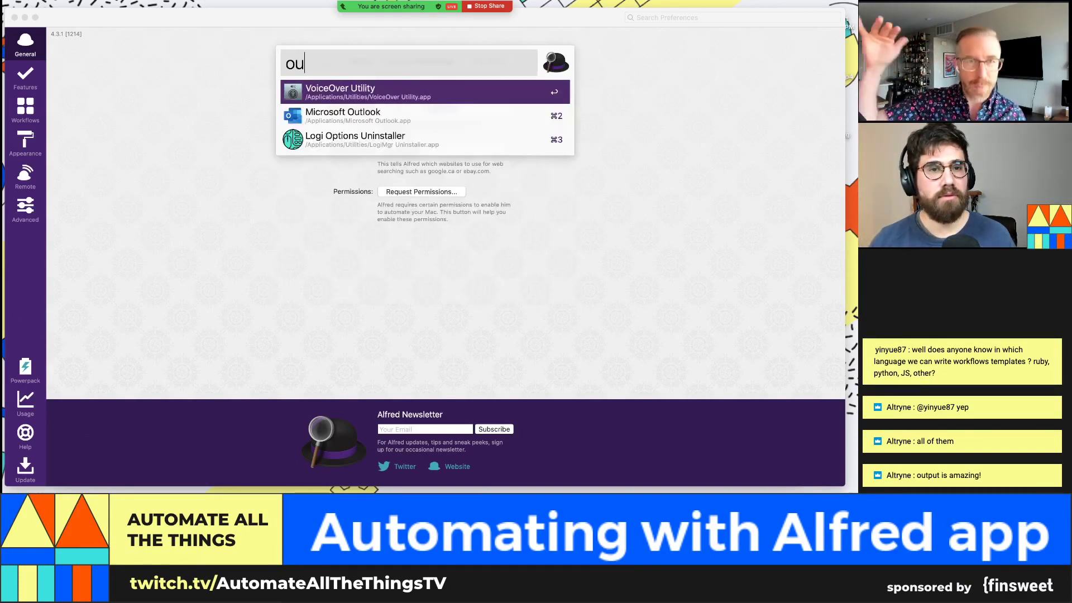
type("kill")
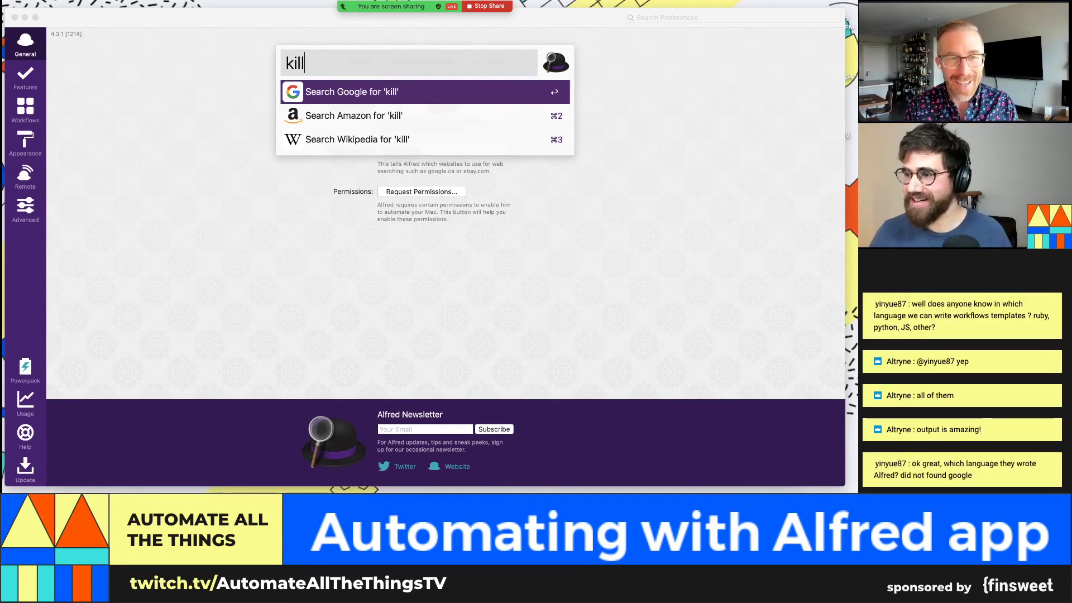
left_click(726, 270)
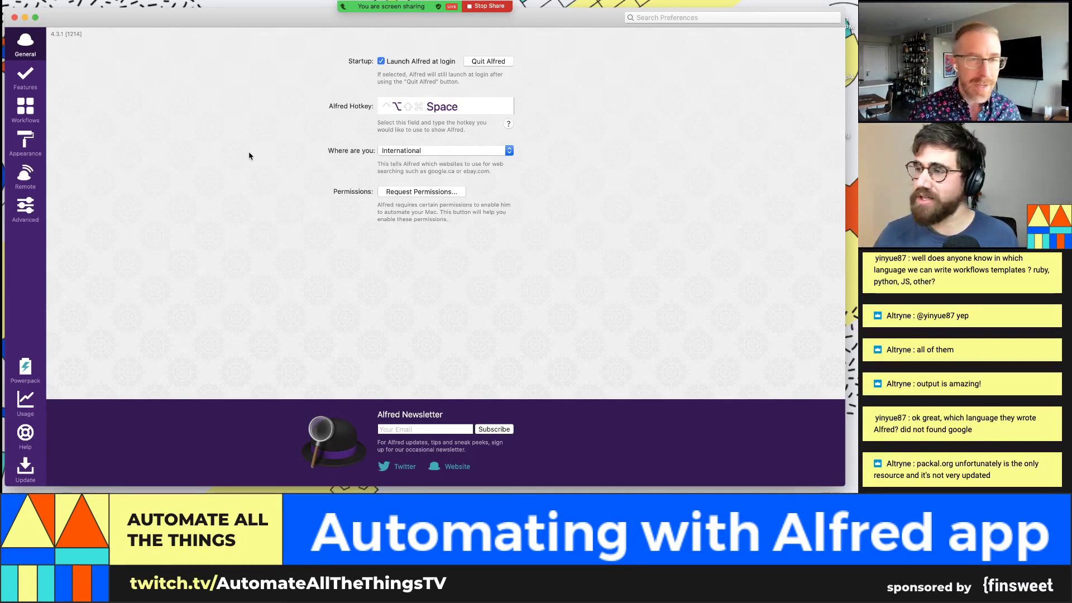
Step: Search 'k' in the Alfred bar (Option+Space) and open the Keyboard preference pane
key("super+space")
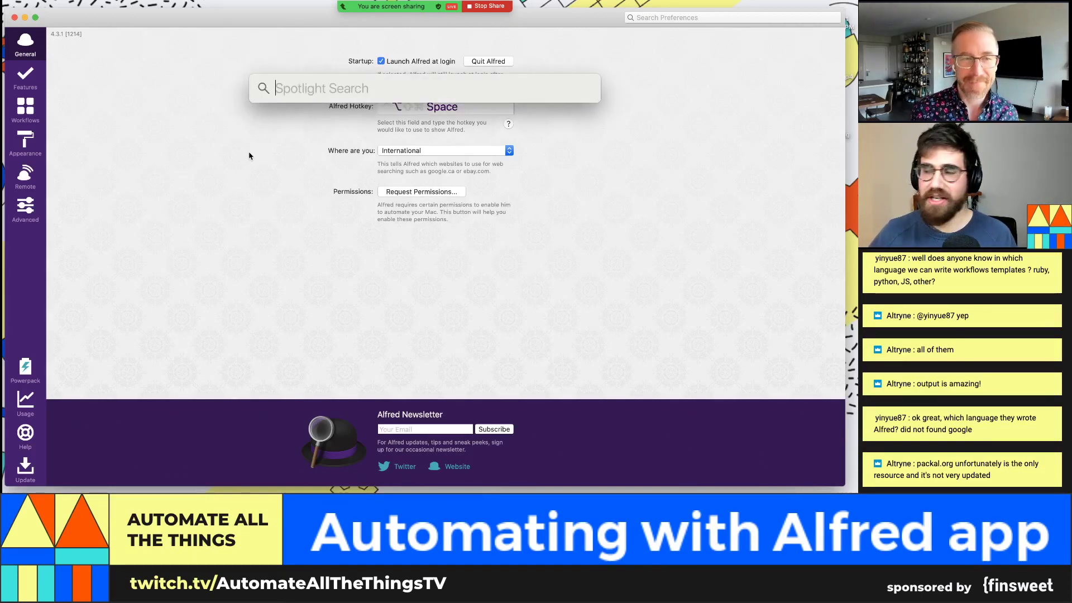
key("alt+space")
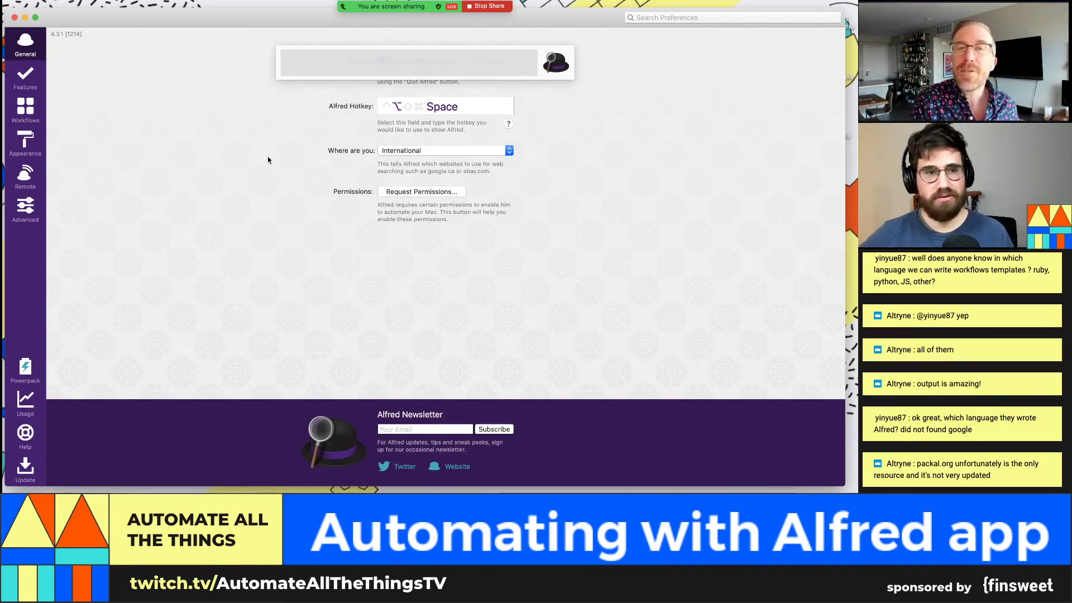
left_click(296, 170)
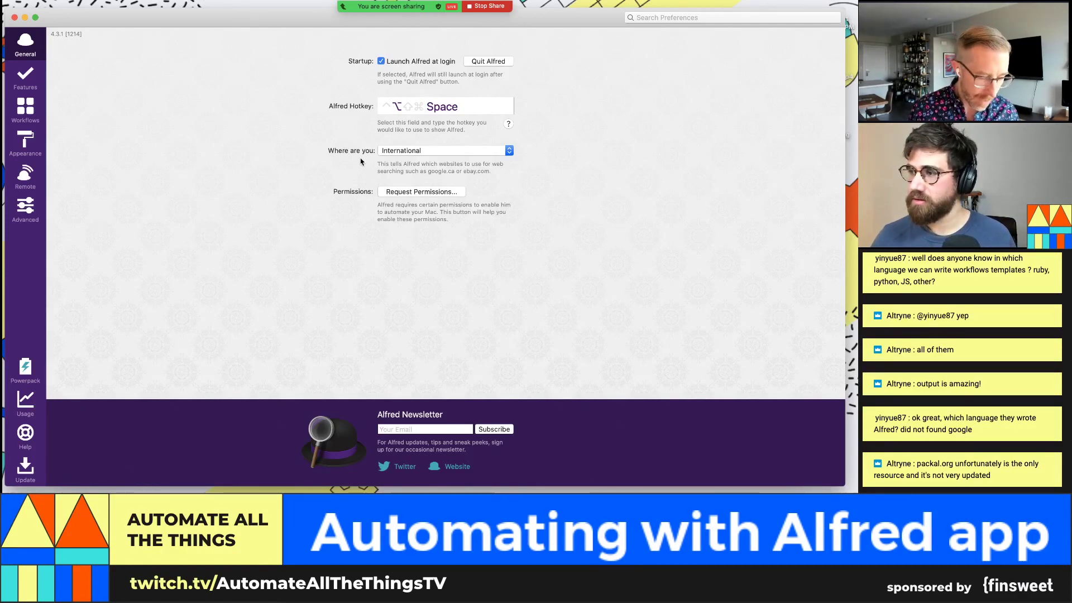
key("alt+space")
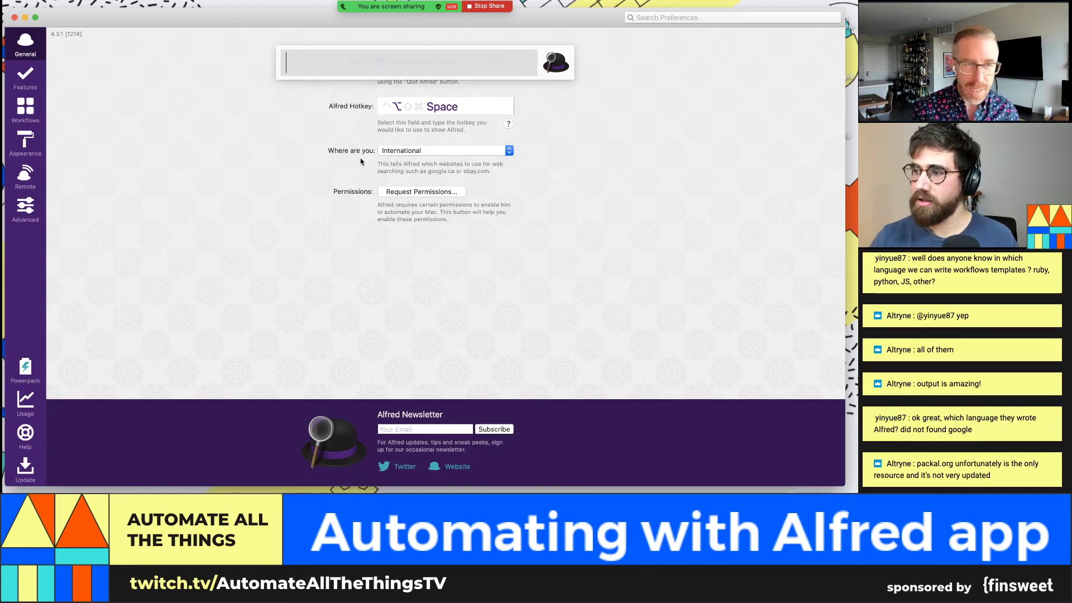
type("k")
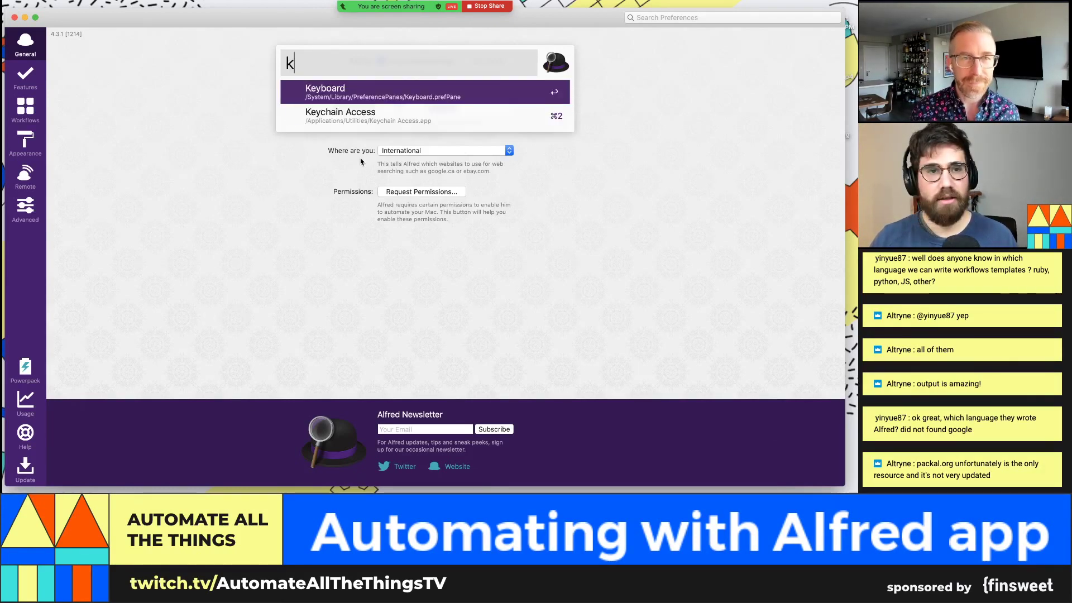
type("ay")
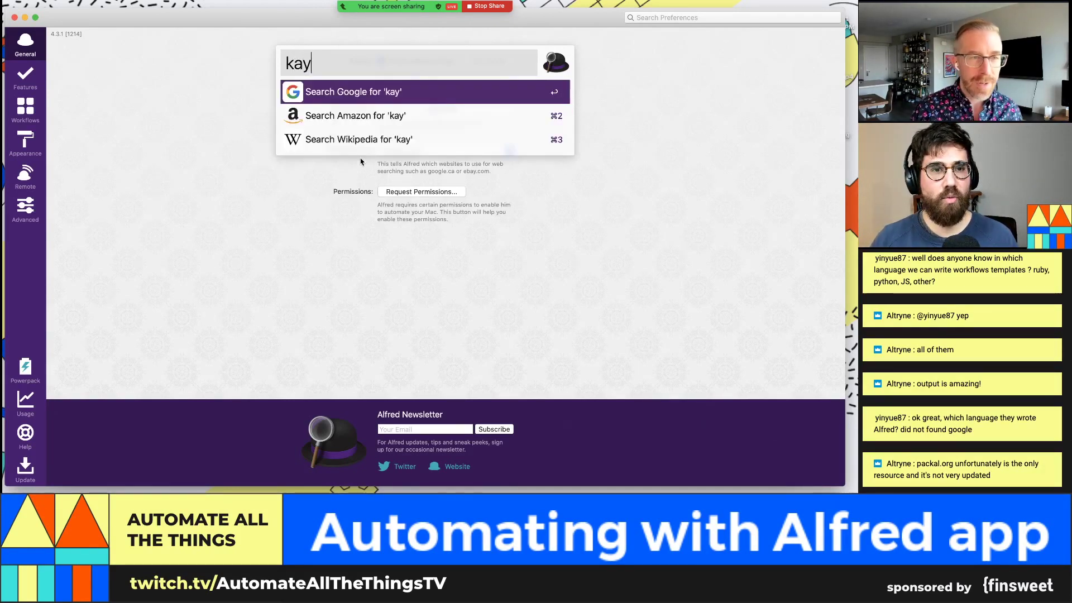
key("BackSpace")
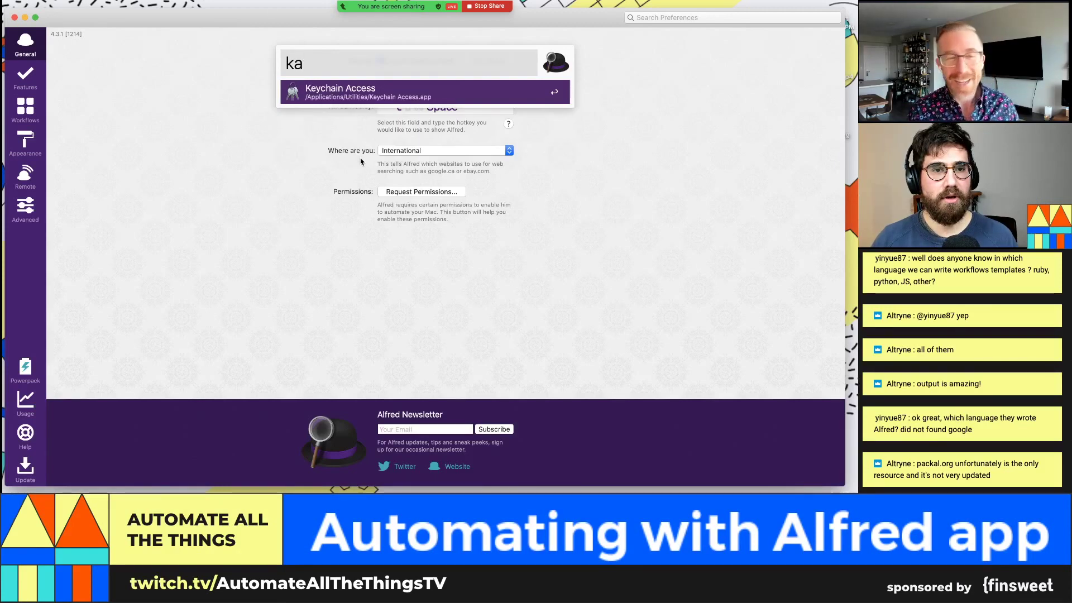
key("BackSpace")
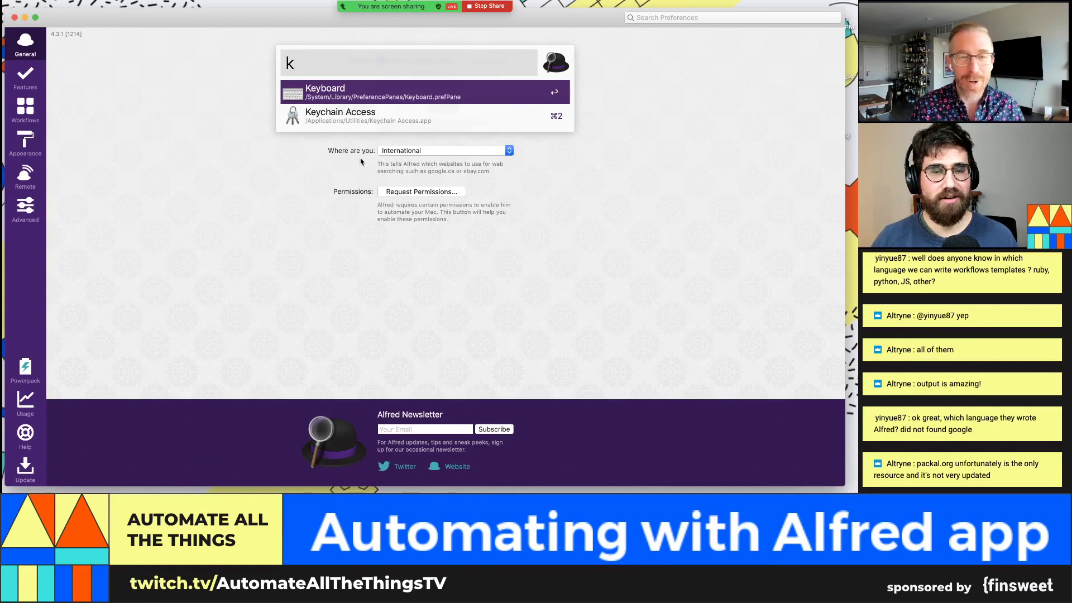
key("Return")
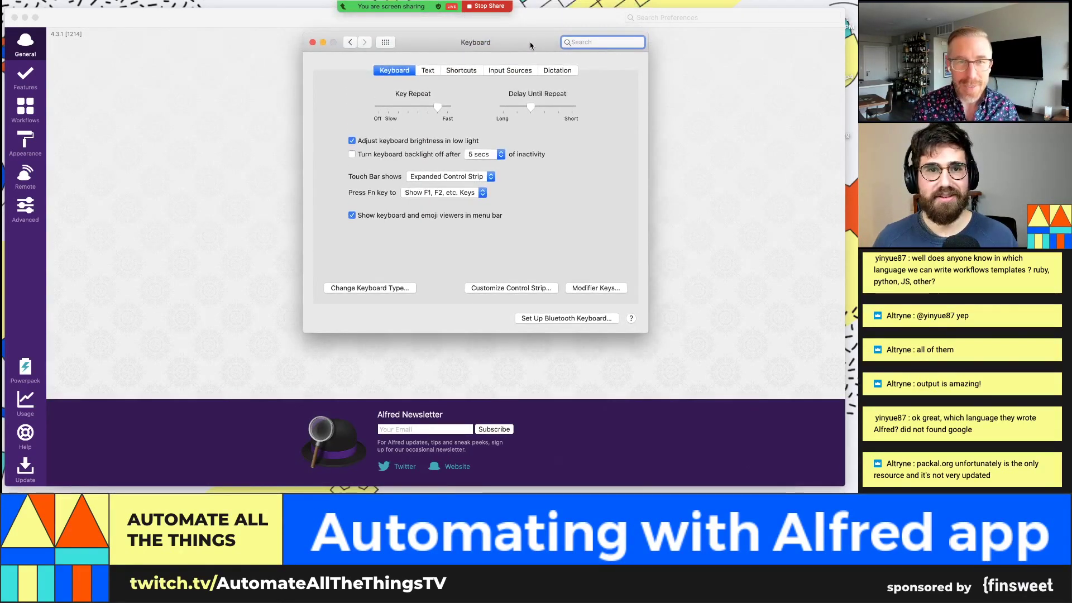
Step: Turn off the ⌘Space 'Show Spotlight search' shortcut, then return to Alfred Preferences
left_click(461, 73)
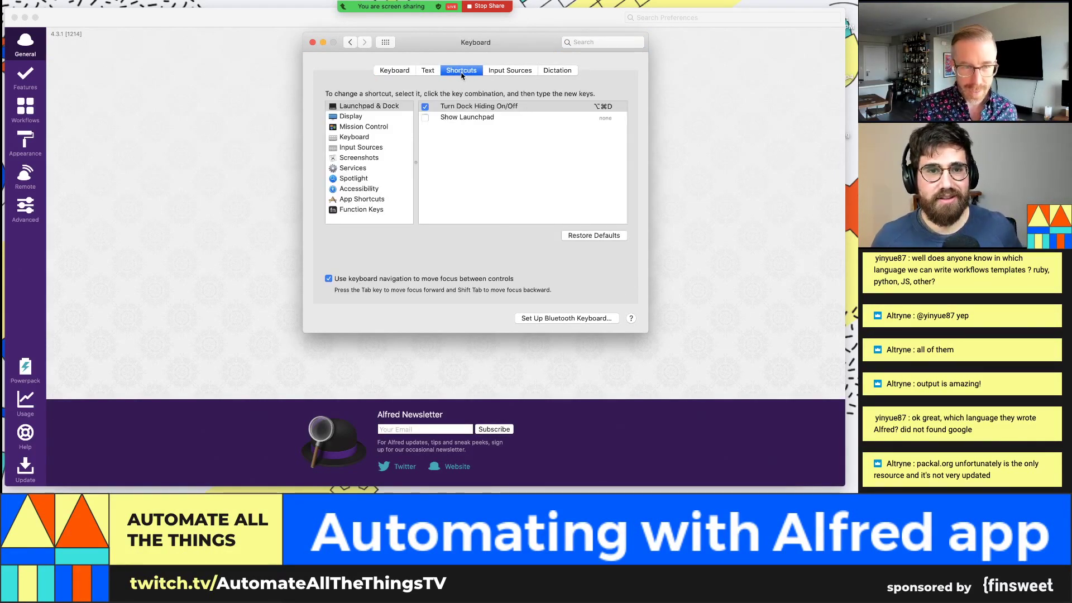
left_click(374, 181)
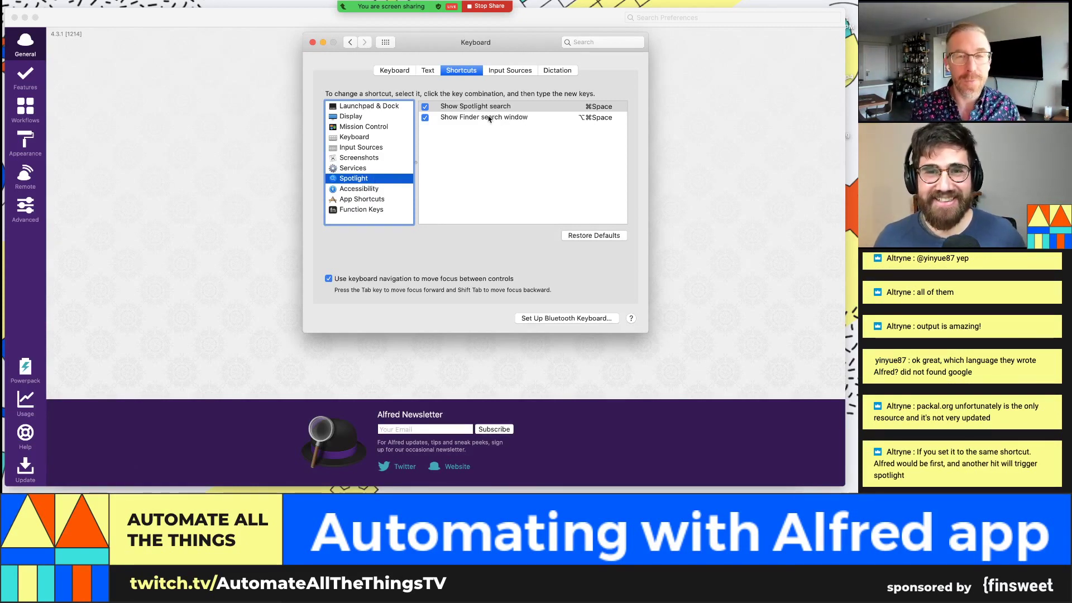
left_click(426, 108)
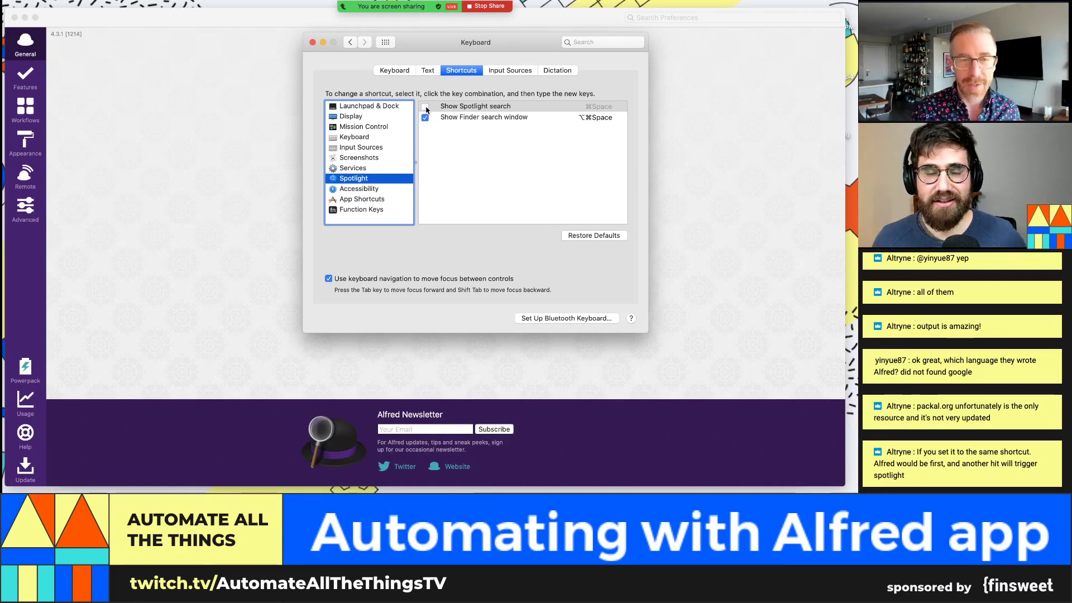
left_click_drag(474, 38, 278, 58)
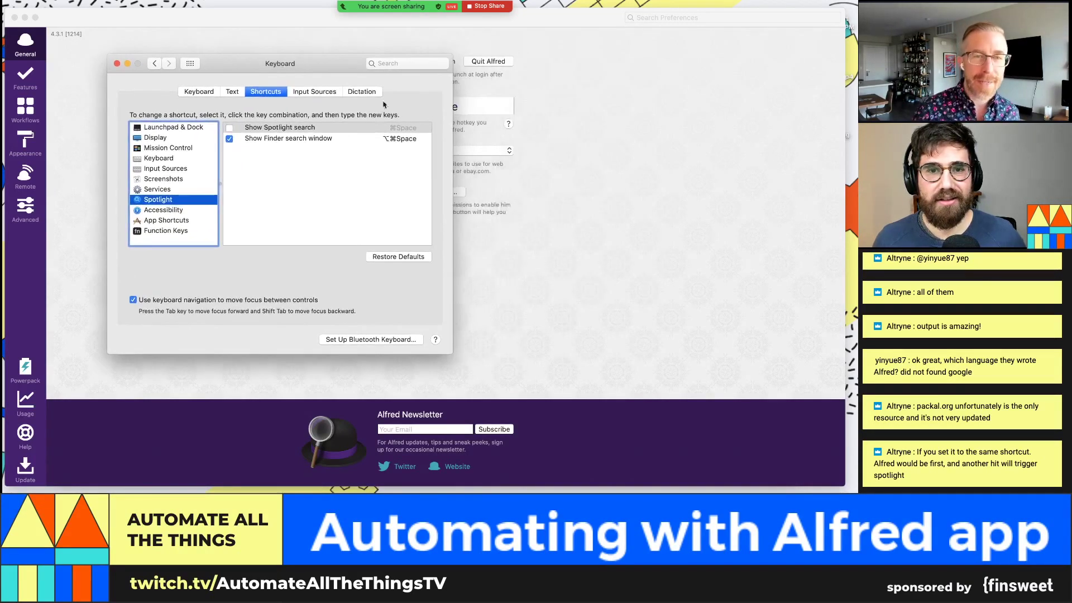
left_click(585, 147)
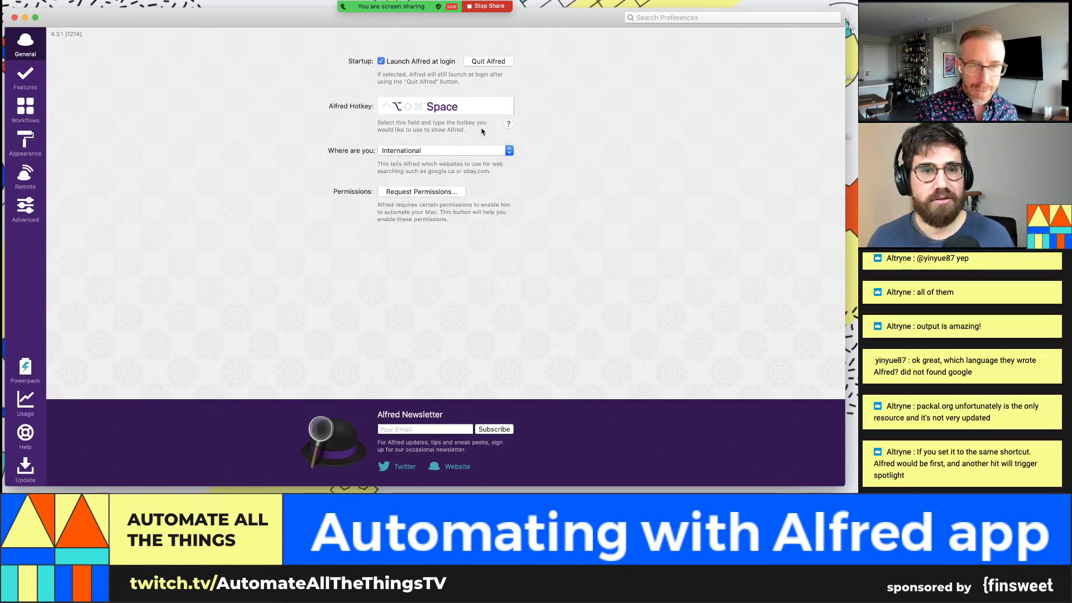
Step: Record ⌘ Space as the Alfred Hotkey and confirm it opens and closes the Alfred bar
left_click(469, 110)
key("super+space")
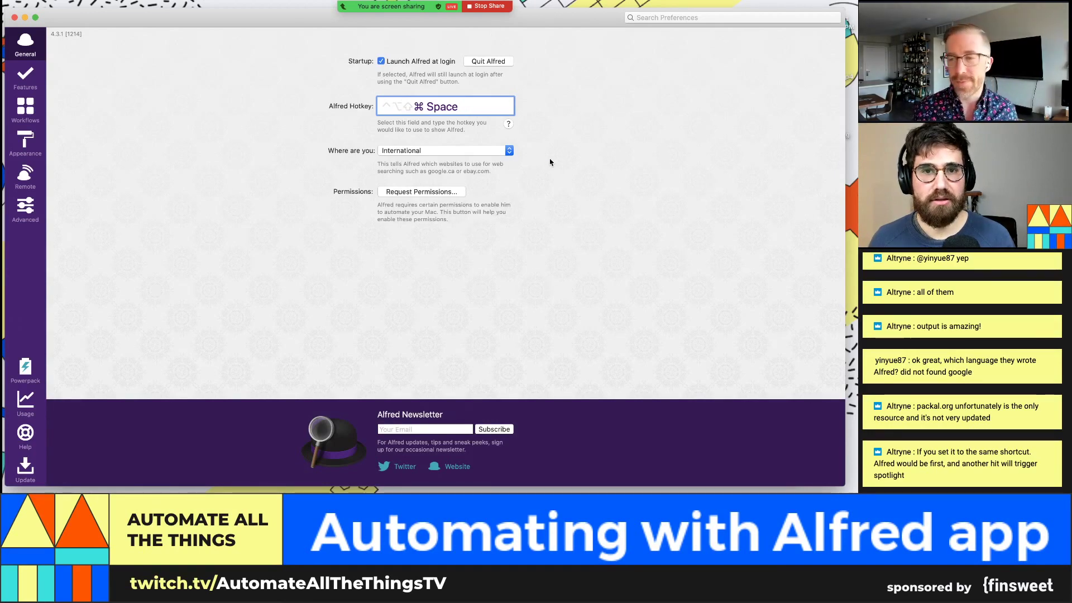
key("super+space")
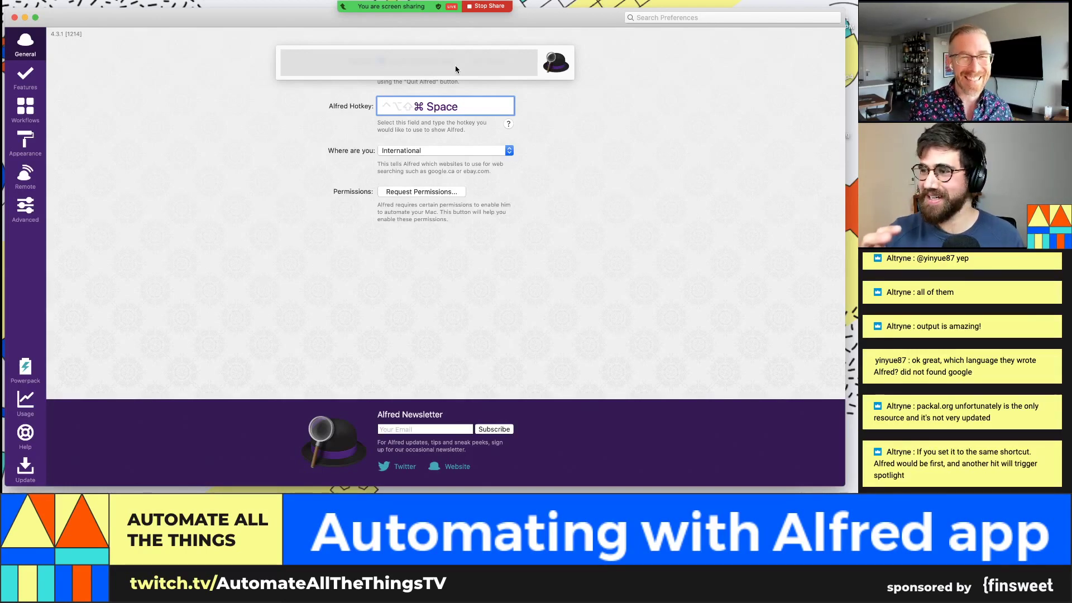
left_click(697, 266)
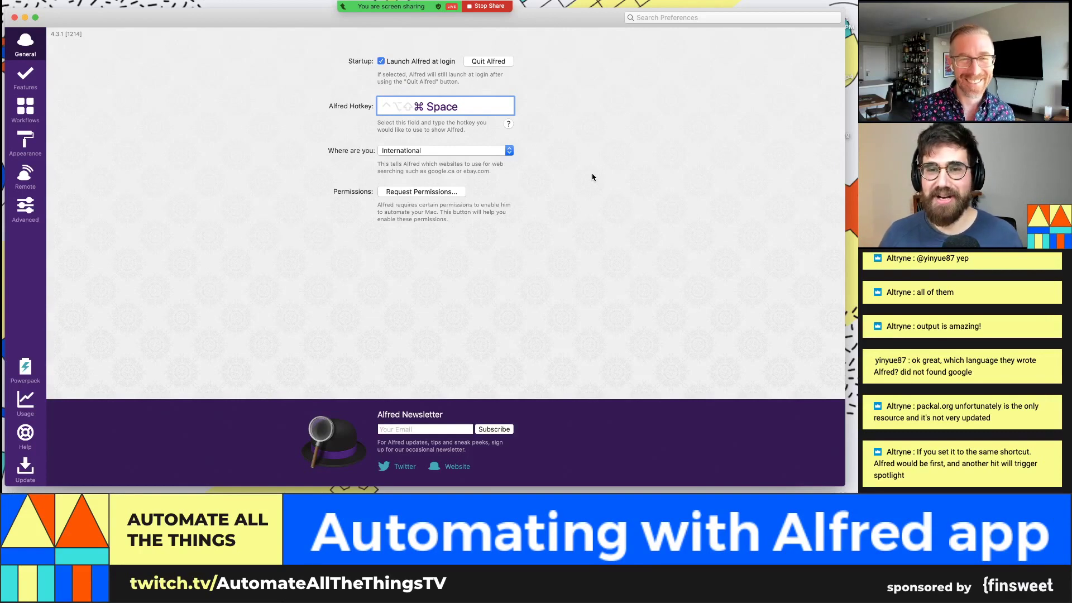
key("super+space")
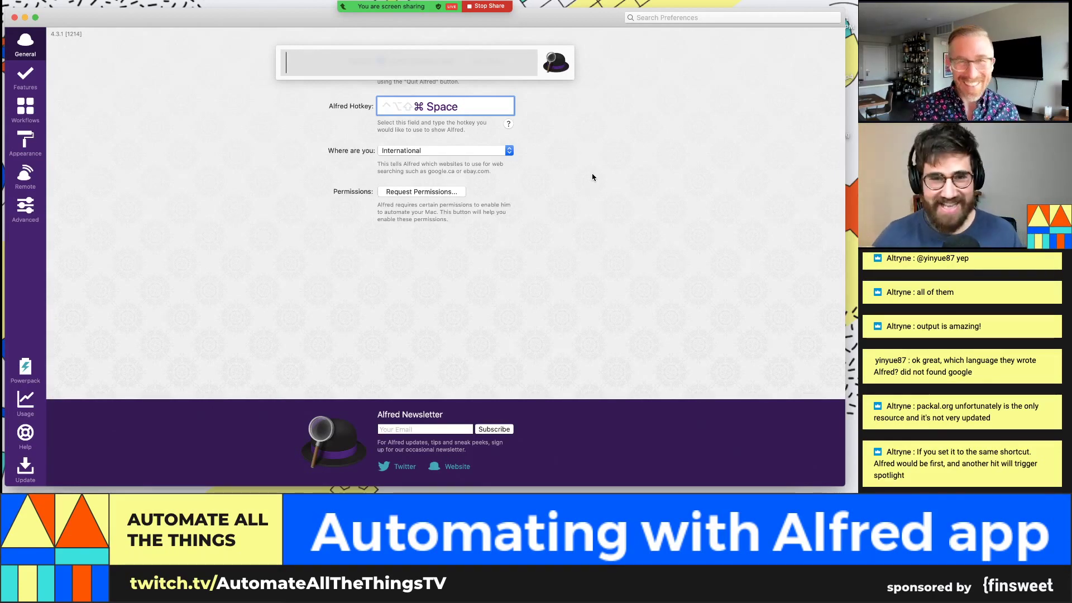
left_click(555, 140)
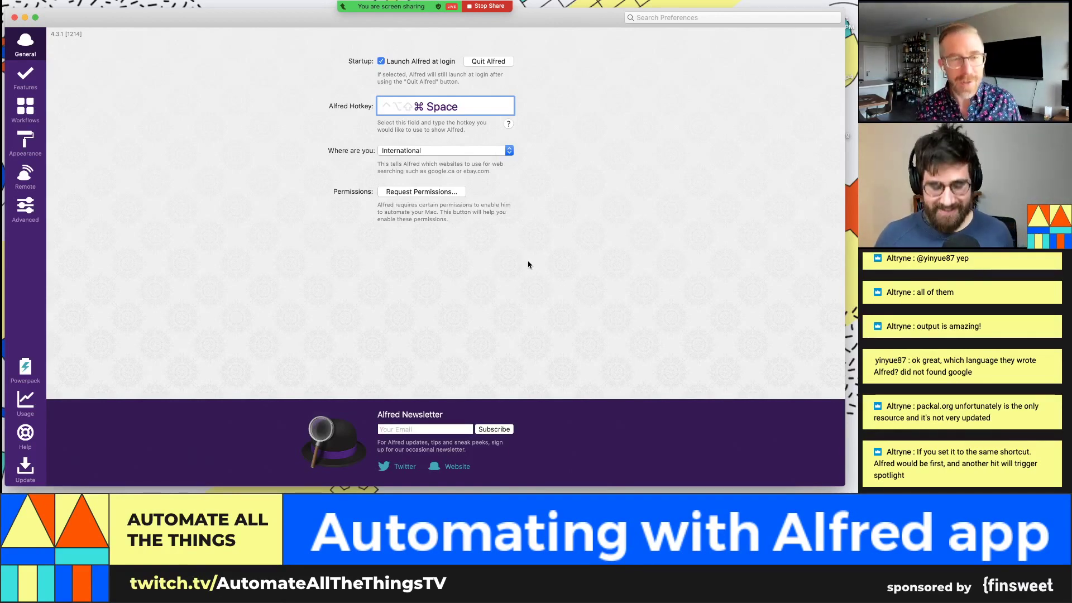
key("super+space")
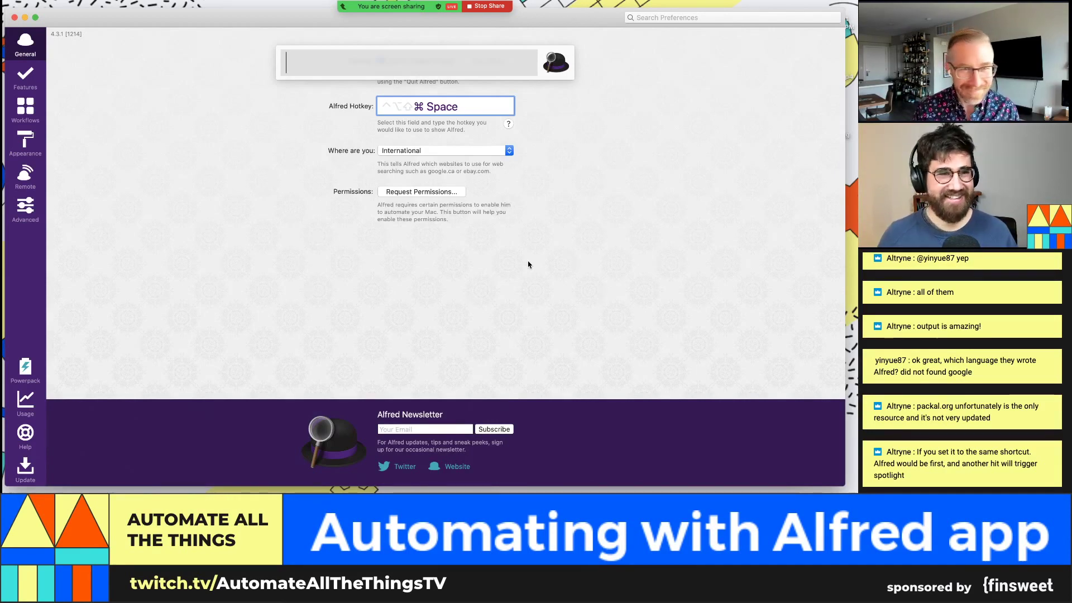
key("Escape")
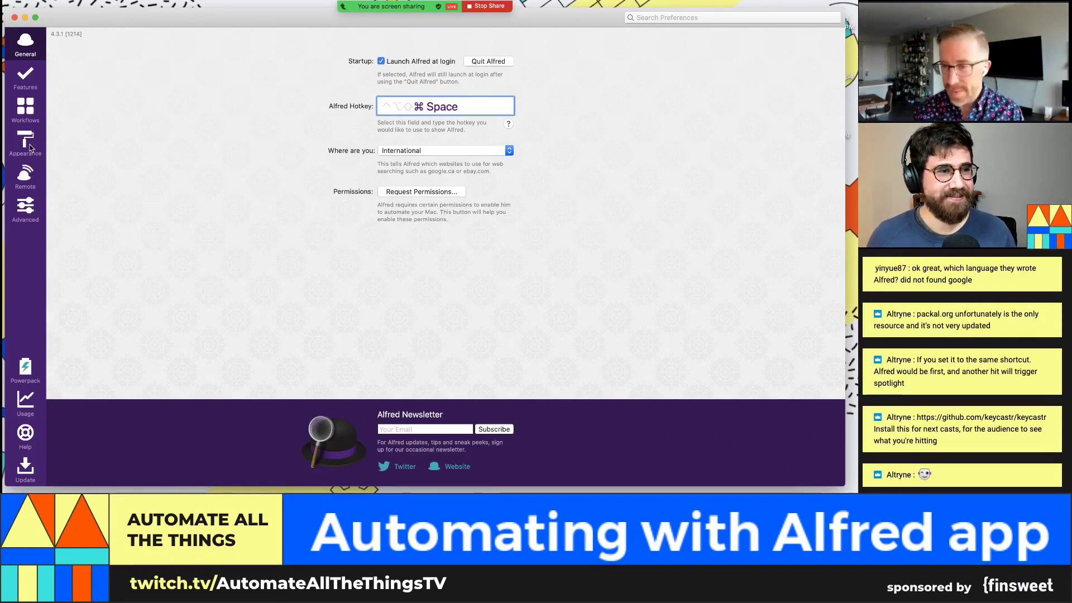
Step: View Alfred's Appearance themes, then switch to Chrome showing the Airtable Tasks table
left_click(31, 147)
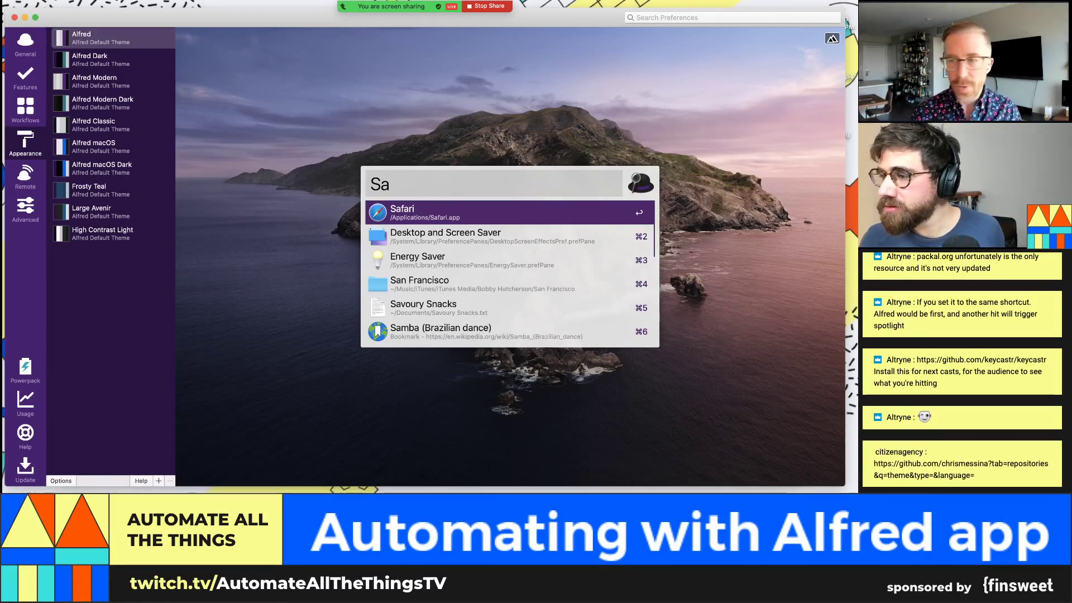
key("super+Tab")
left_click(414, 83)
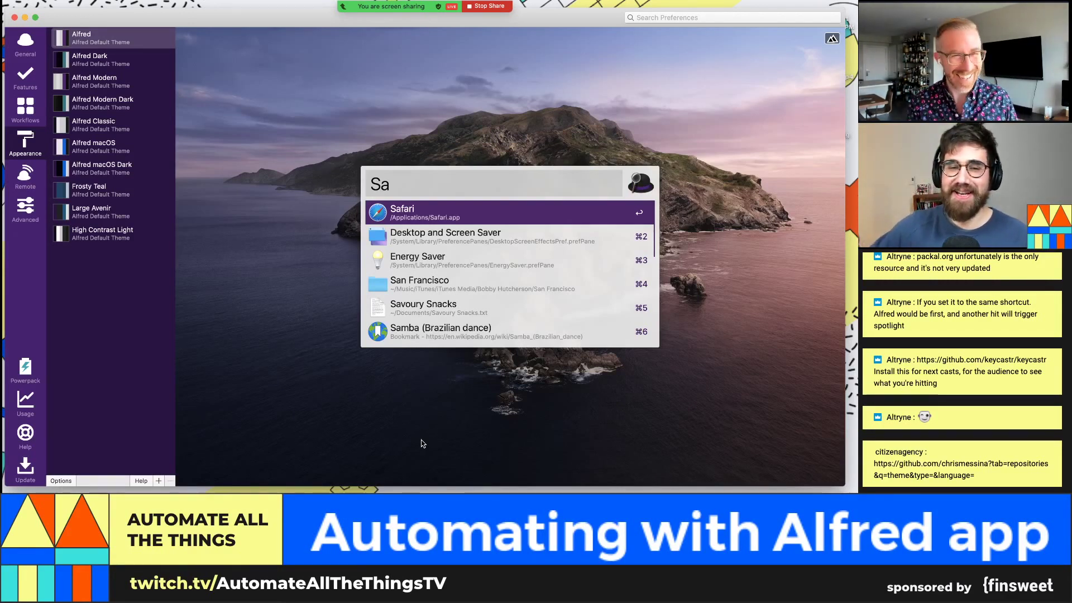
left_click(397, 502)
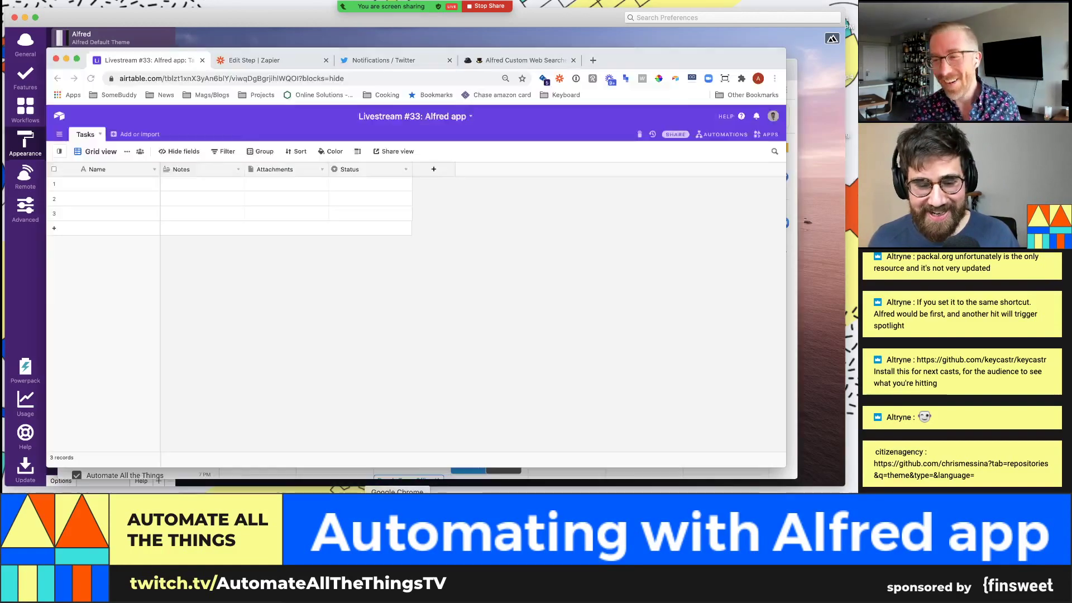
Step: Load the pasted GitHub profile in a new tab and briefly view alfred-theme-dropbox-paper
key("super+t")
type("https://github.com/chrismessina?tab=repositories&q=theme&type=&language=")
key("Return")
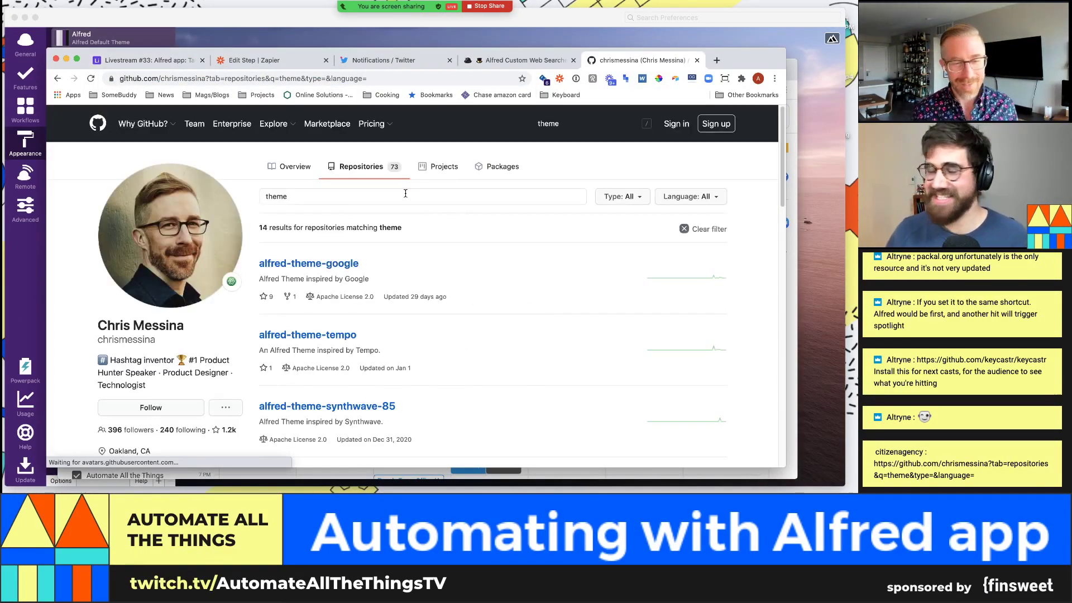
scroll(388, 190, "down", 3)
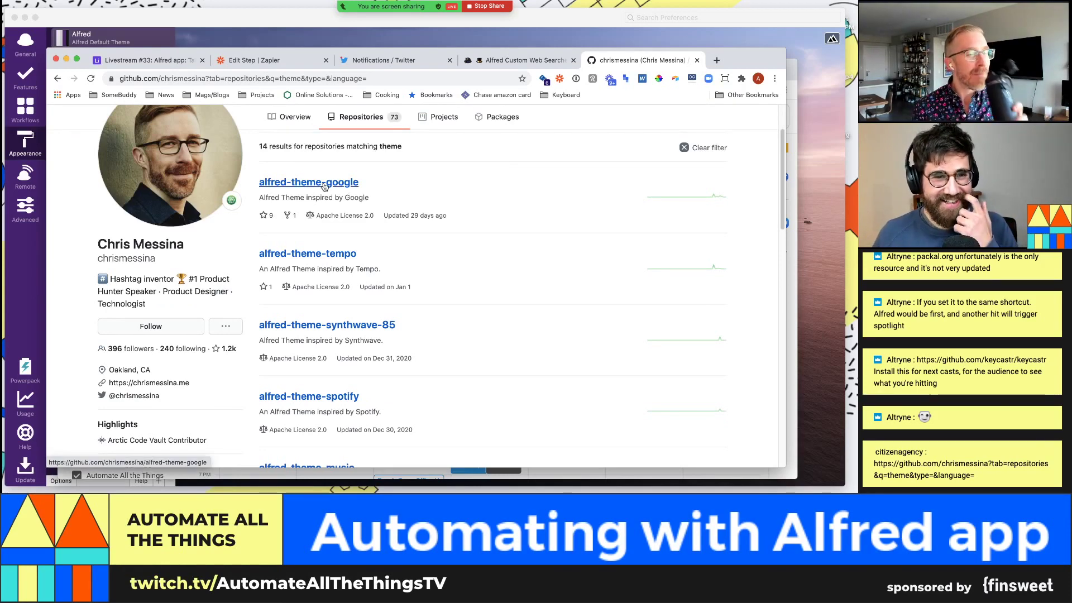
scroll(362, 229, "down", 1)
scroll(362, 226, "down", 5)
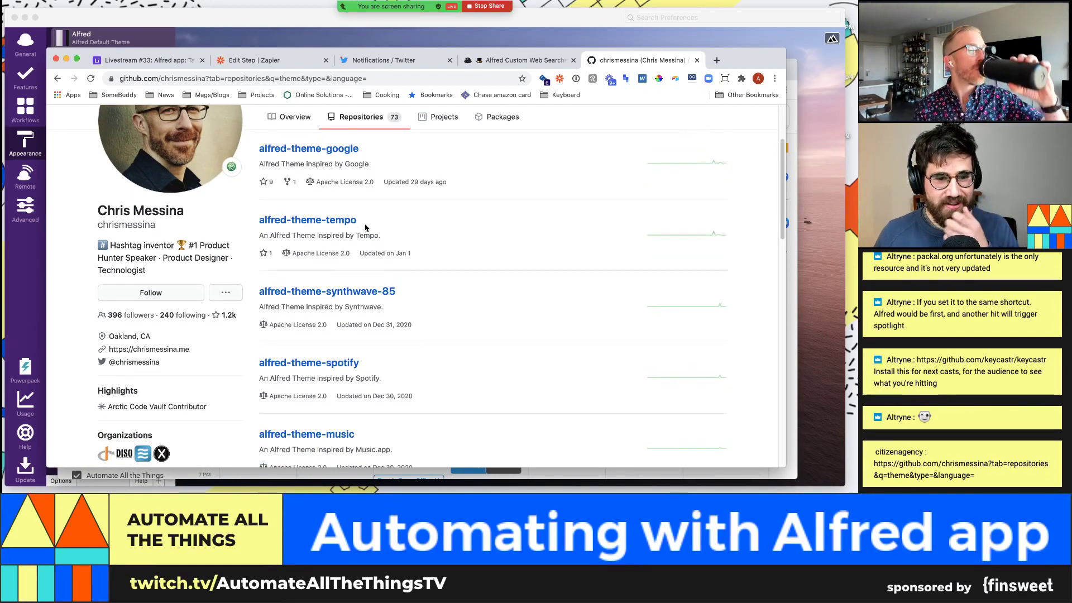
scroll(365, 226, "down", 10)
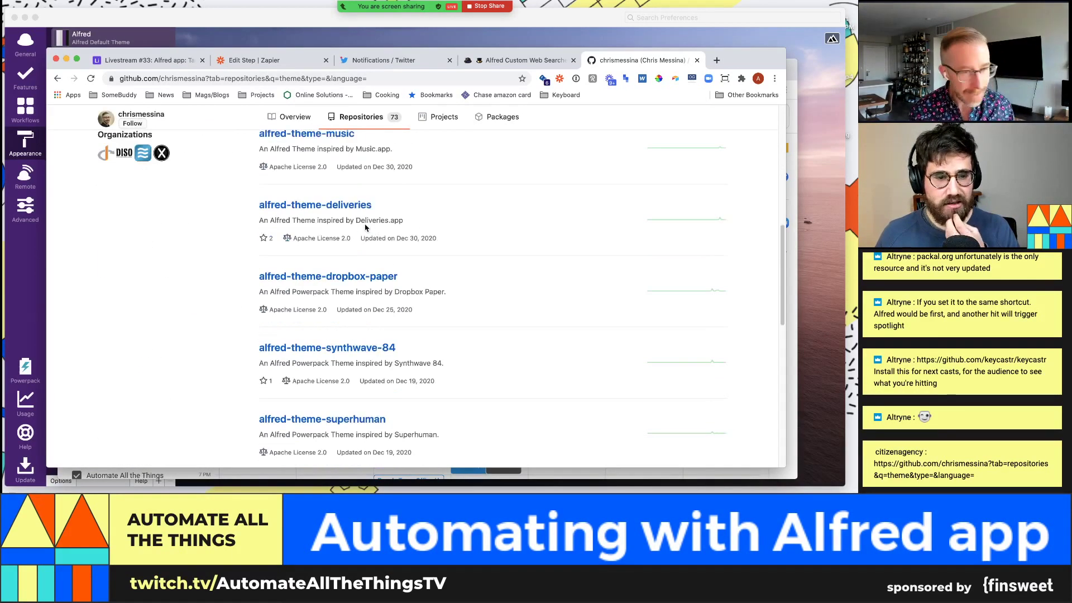
scroll(366, 228, "down", 2)
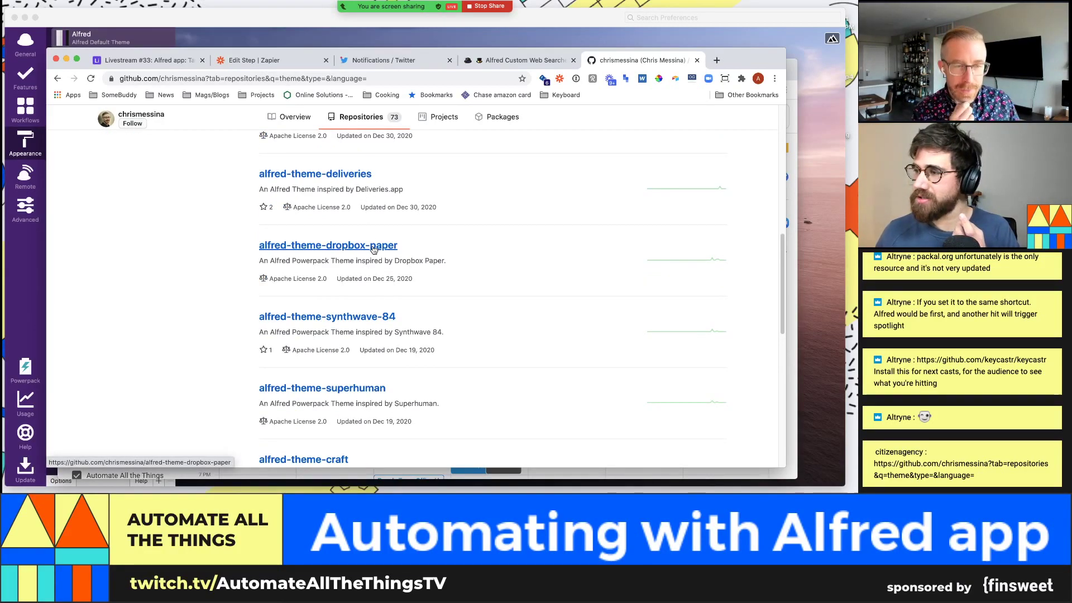
left_click(374, 249)
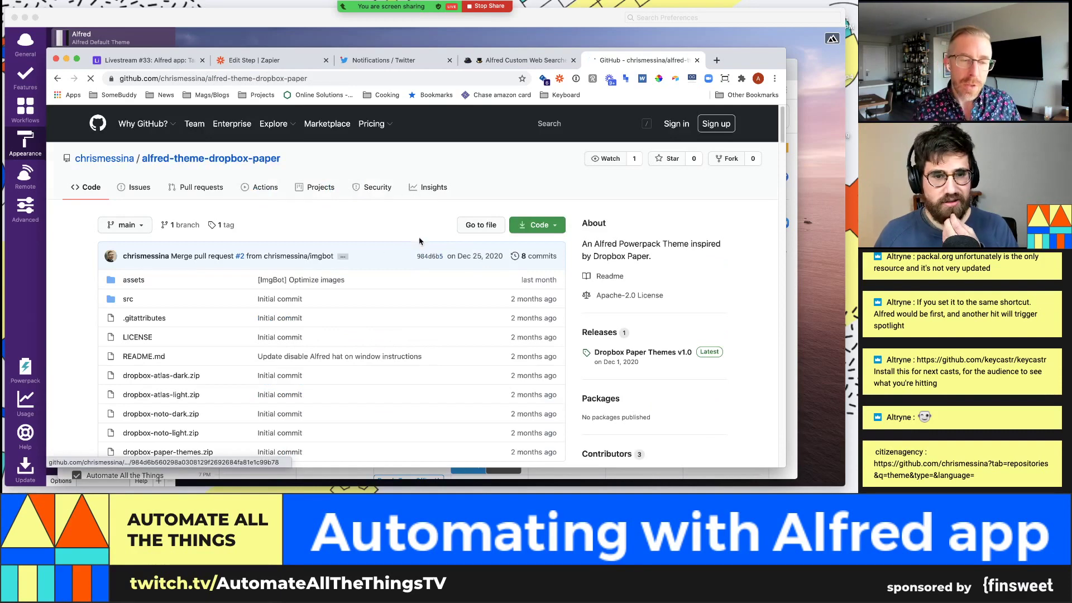
key("super+bracketleft")
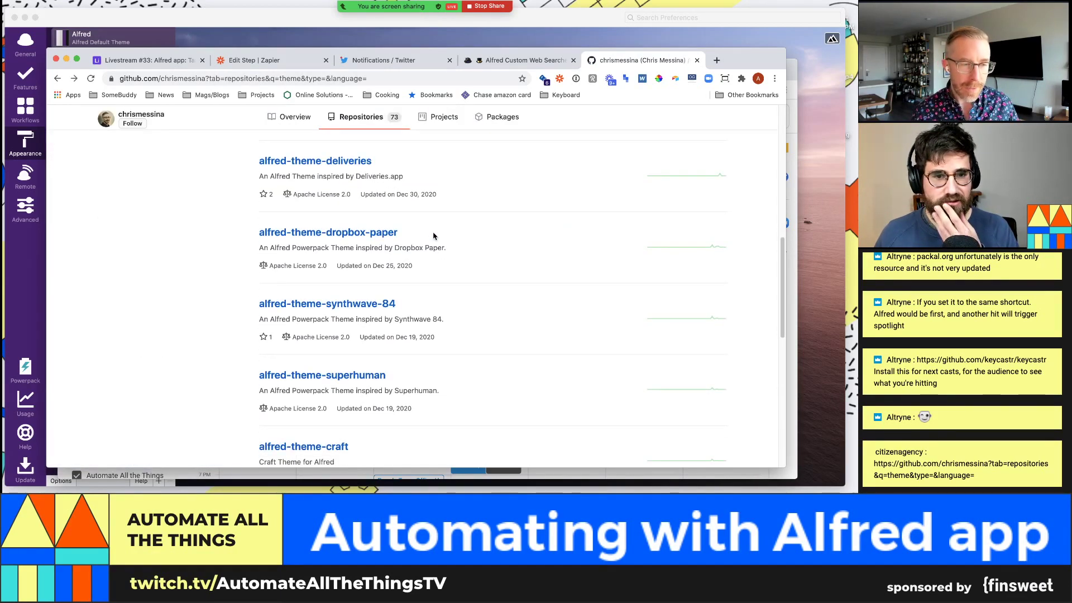
Step: Open the alfred-theme-craft repository and glance at its Code download options
scroll(433, 235, "down", 1)
scroll(433, 233, "down", 1)
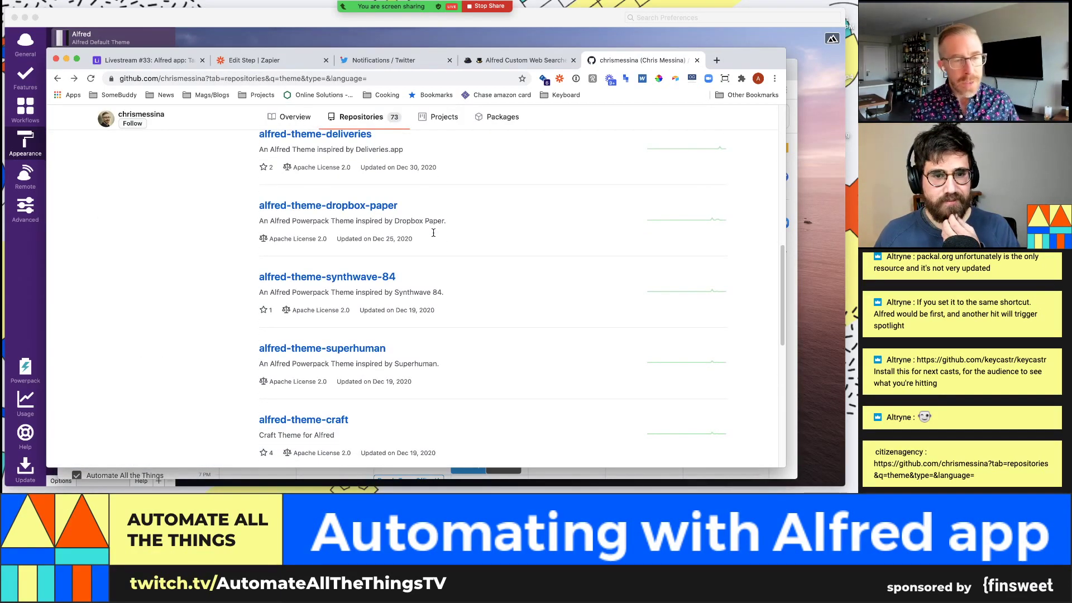
scroll(433, 236, "down", 2)
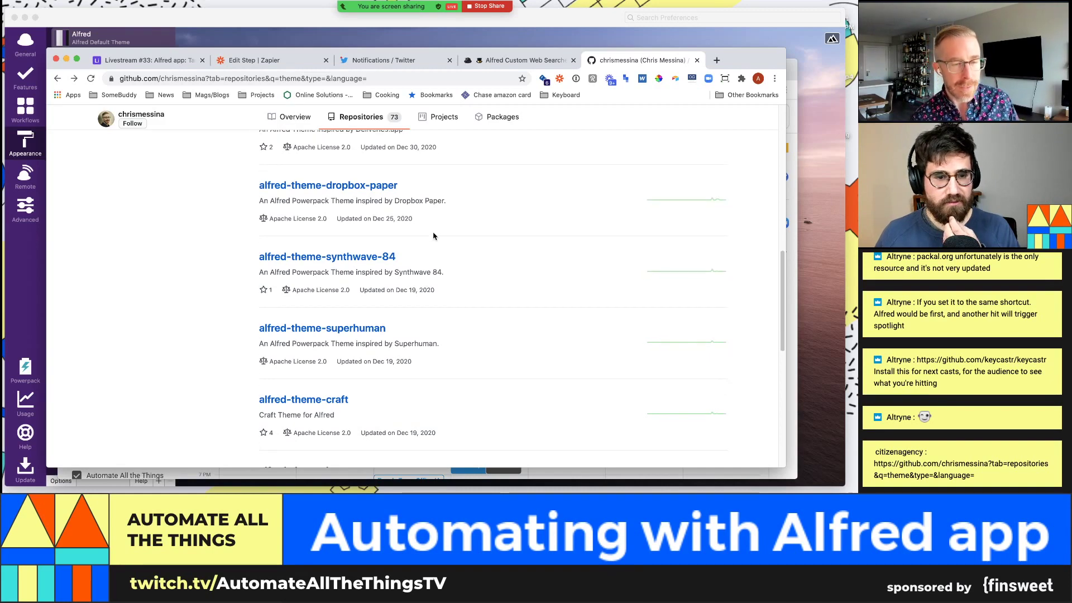
left_click(327, 405)
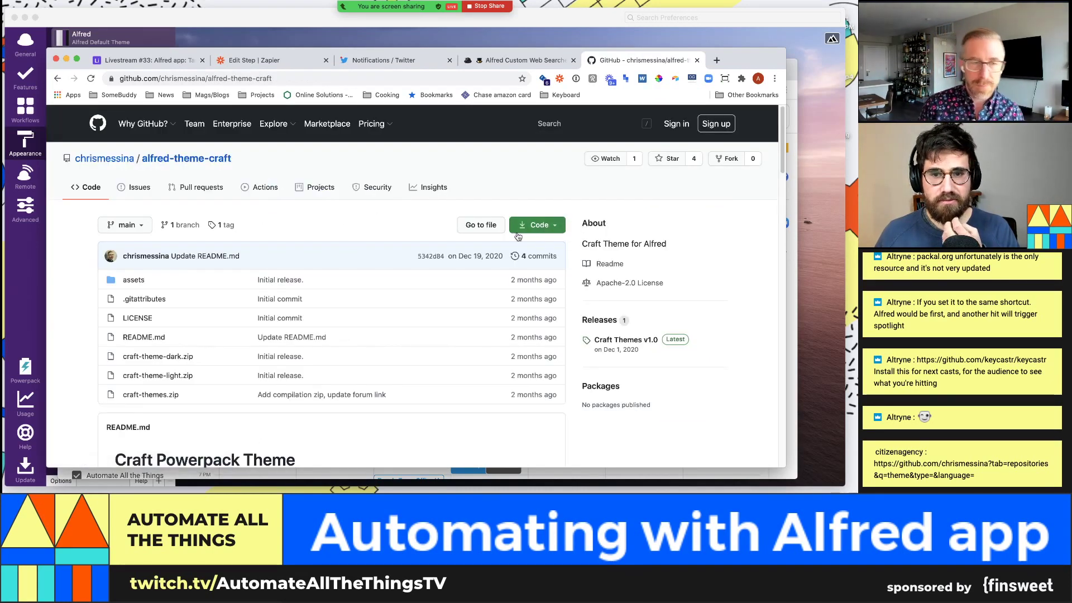
left_click(534, 226)
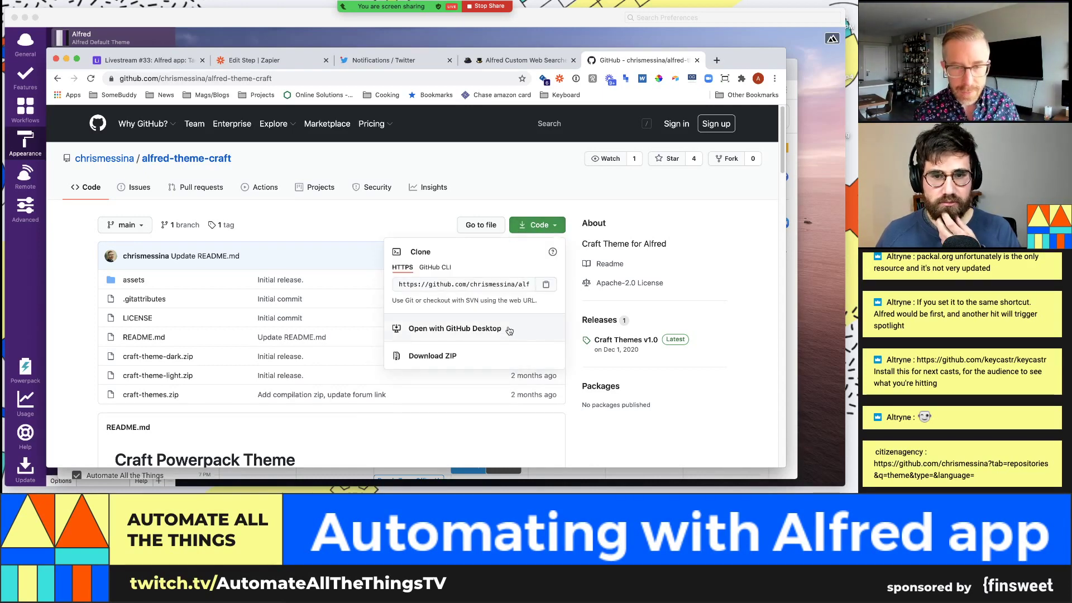
left_click(414, 230)
scroll(414, 230, "down", 10)
scroll(414, 230, "up", 8)
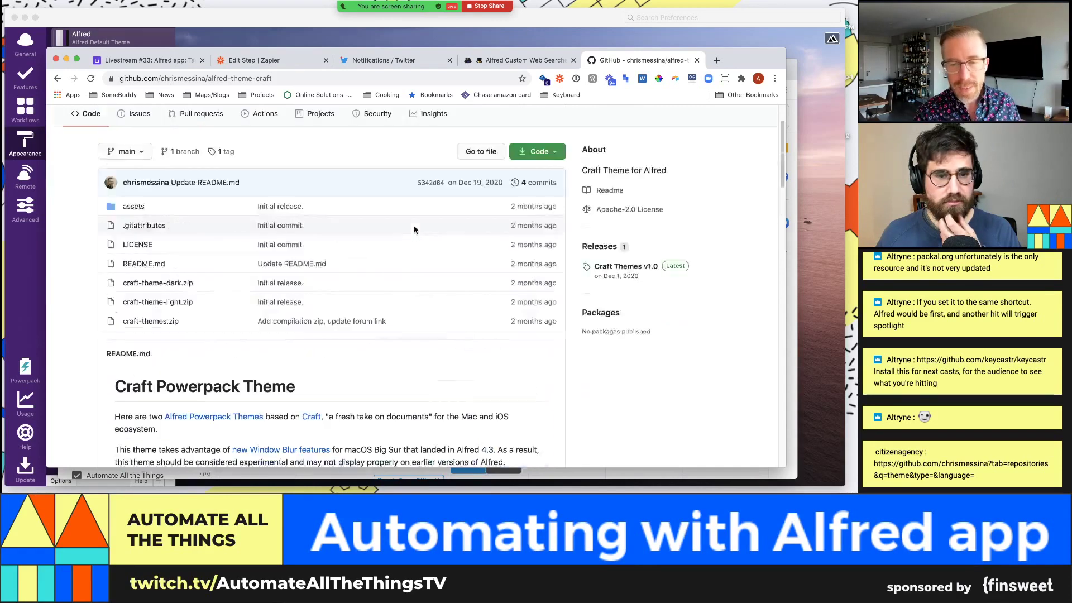
scroll(424, 229, "up", 1)
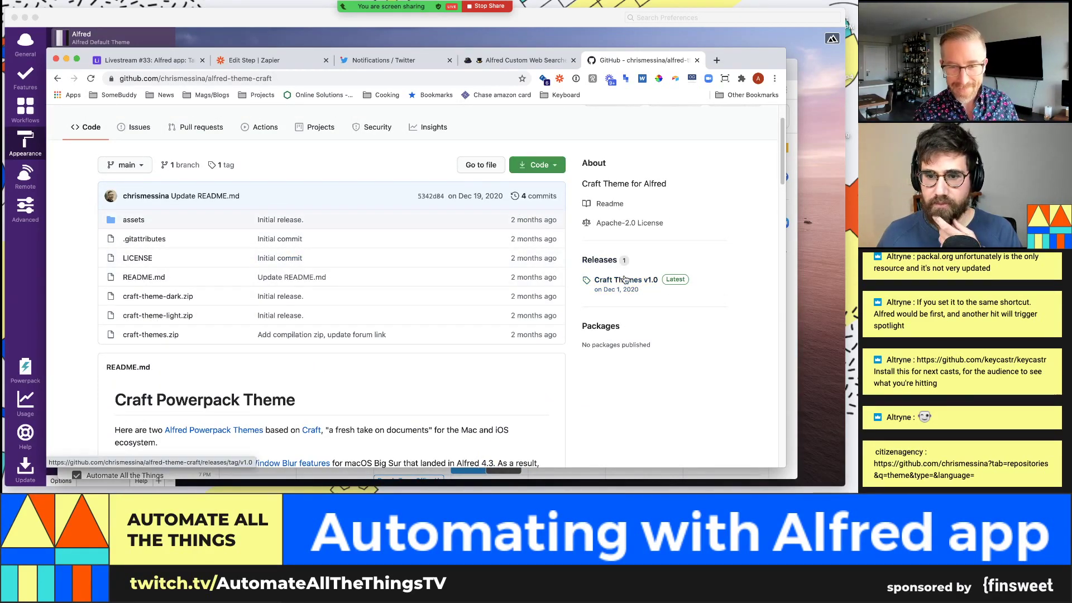
Step: From the Craft Themes v1.0 release assets, download craft-themes.zip and open it
left_click(624, 279)
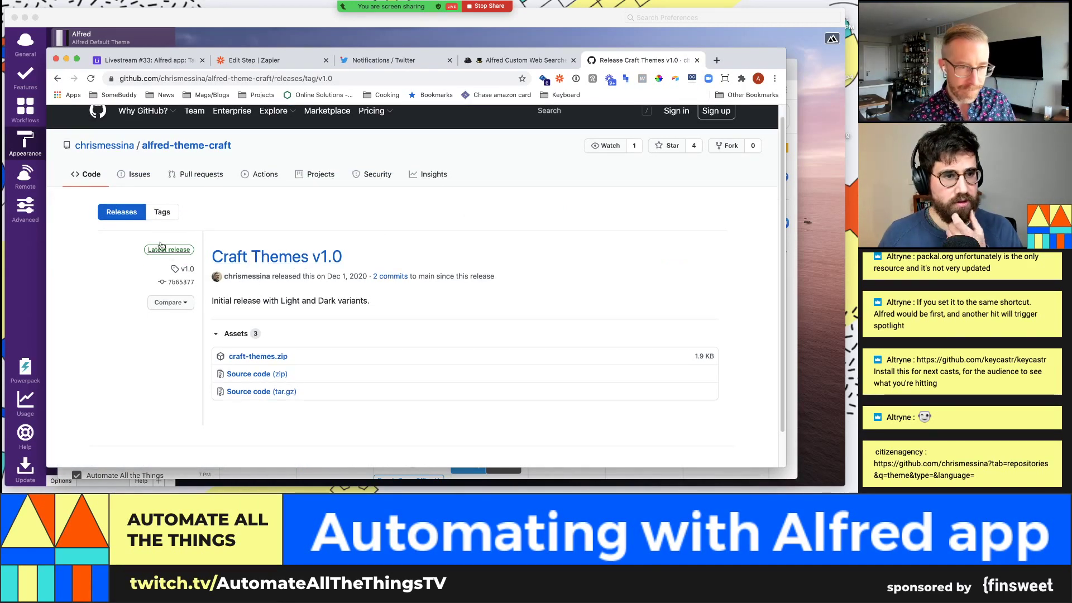
left_click(275, 361)
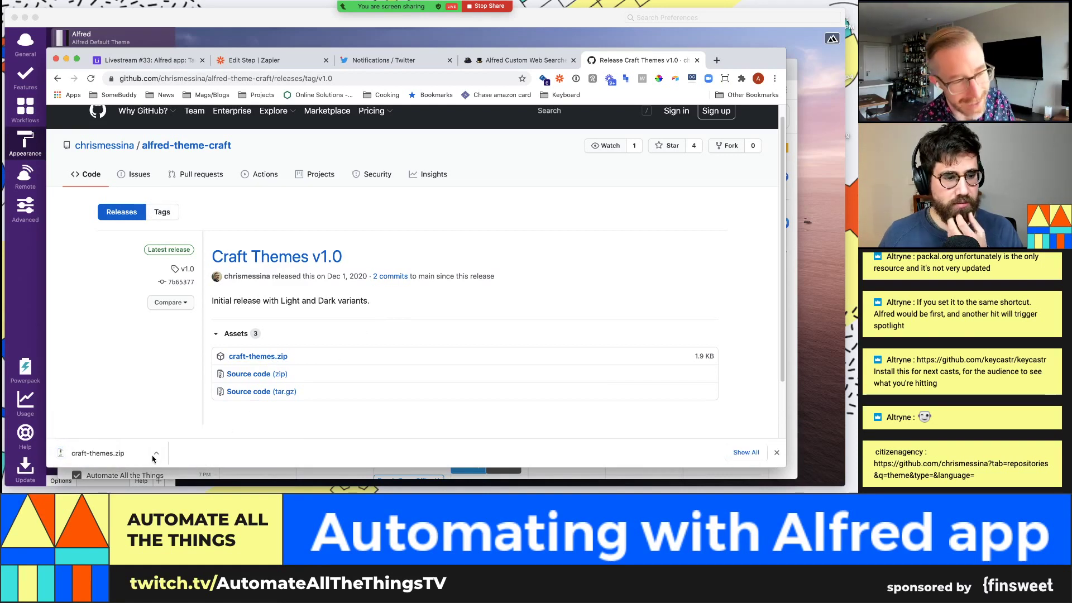
left_click(153, 459)
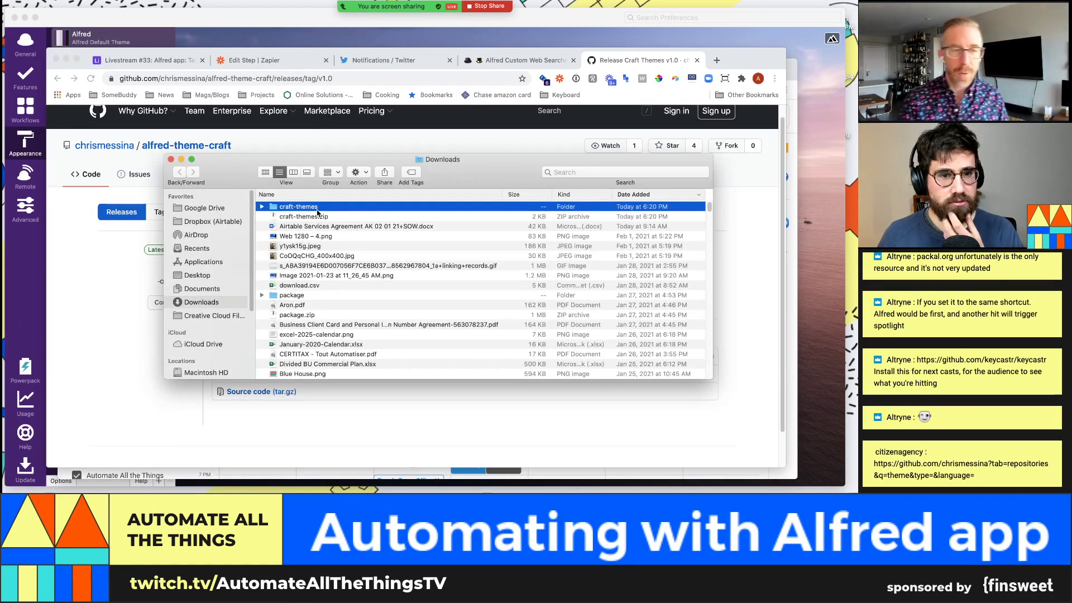
Step: Open the unzipped craft-themes folder and import craft-theme-dark into Alfred as Craft (Dark)
left_click_drag(327, 161, 330, 220)
double_click(313, 271)
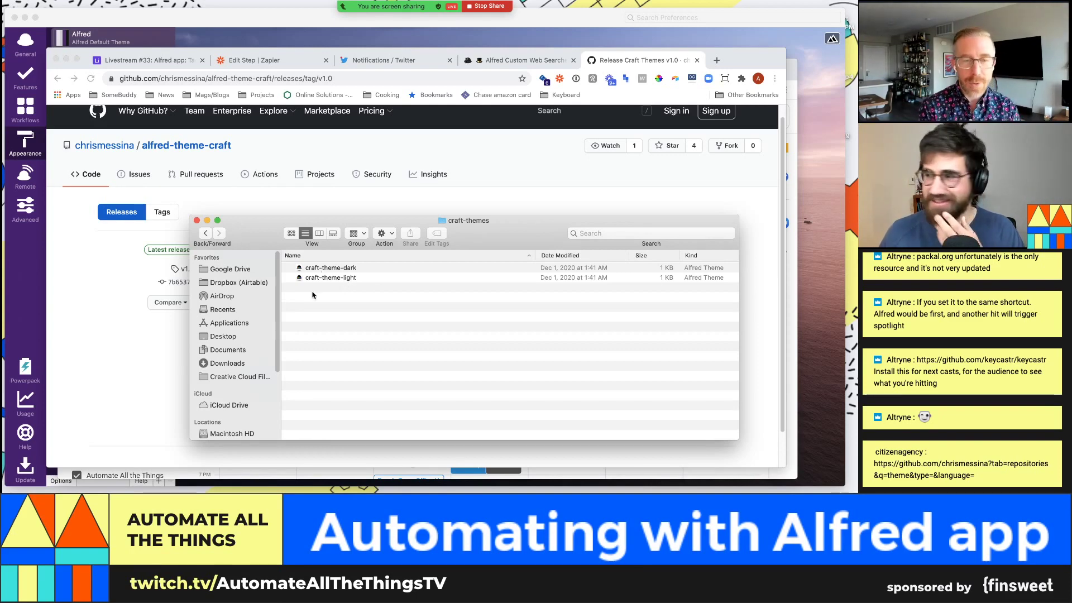
double_click(341, 270)
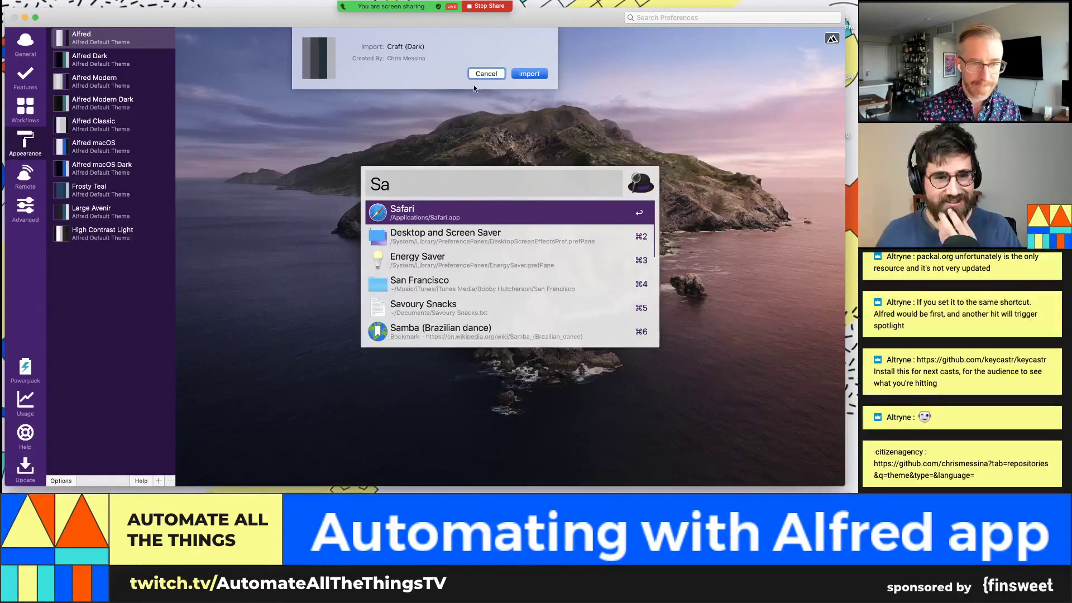
left_click(529, 73)
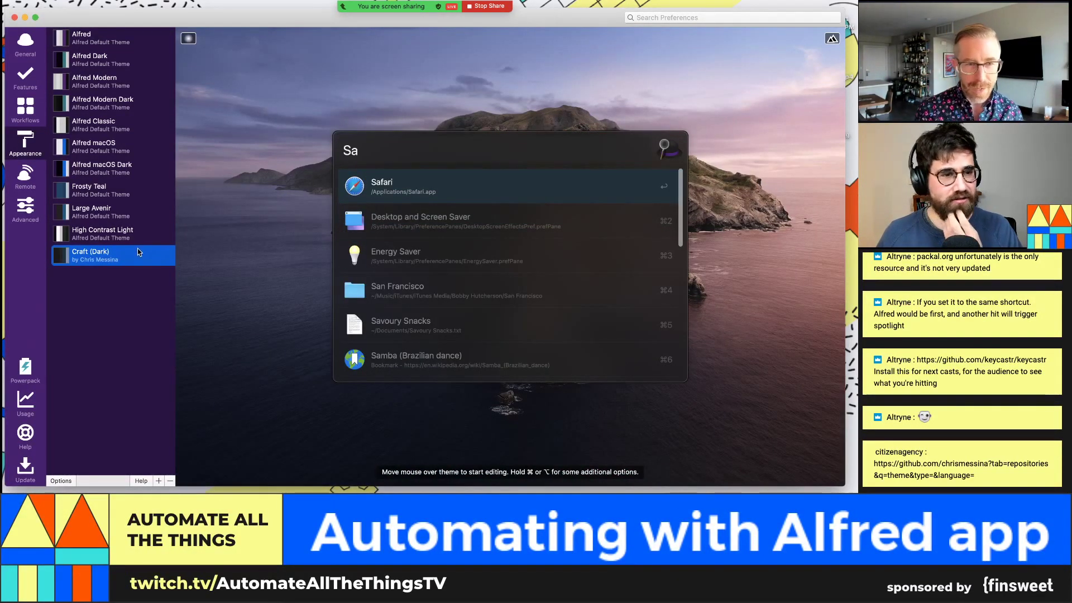
Step: Import the craft-theme-light file so Craft (Light) is added to Alfred's themes
key("super+Tab")
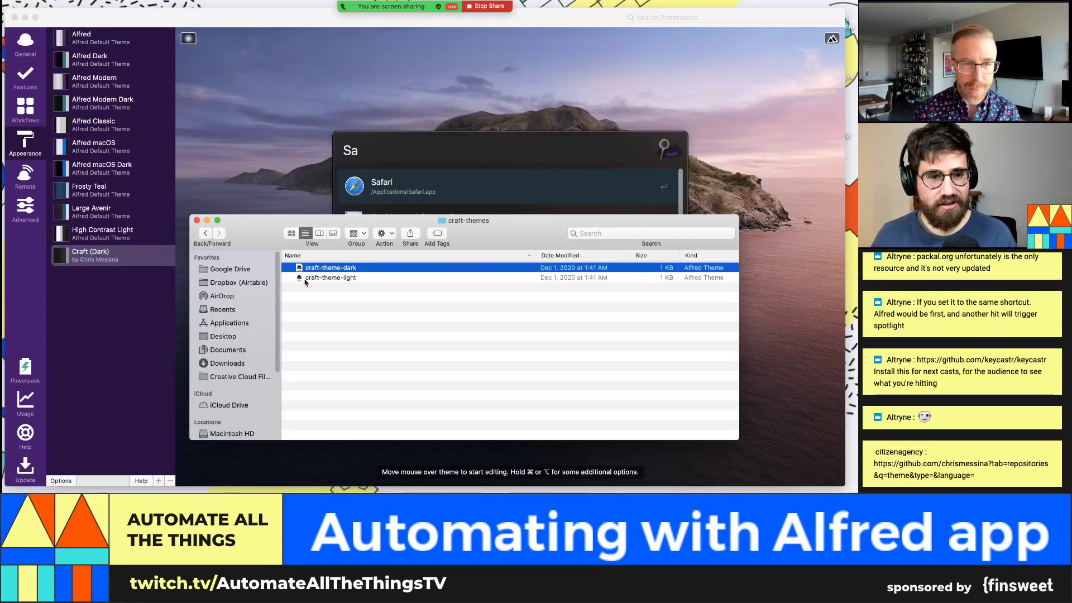
double_click(301, 278)
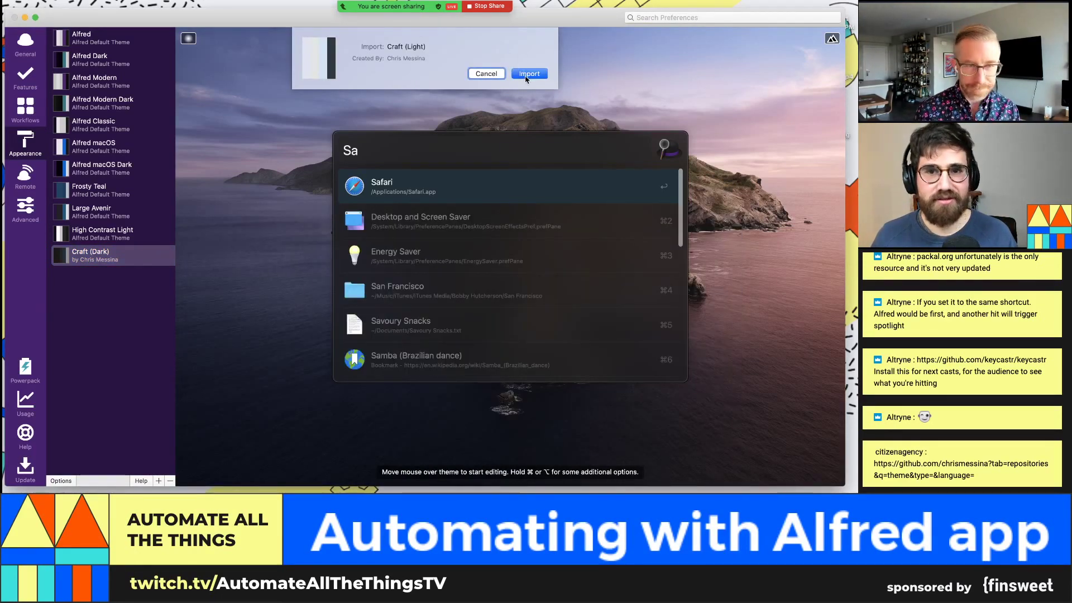
left_click(526, 75)
Step: Reselect Craft (Dark) and shrink its result padding to 14px in the theme preview
left_click(142, 255)
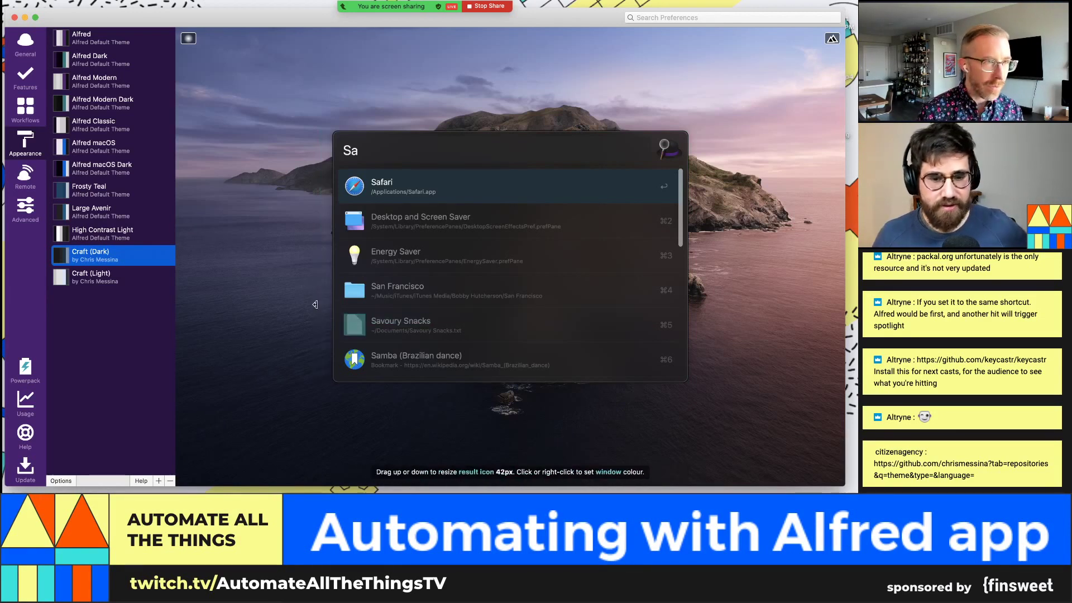
double_click(138, 253)
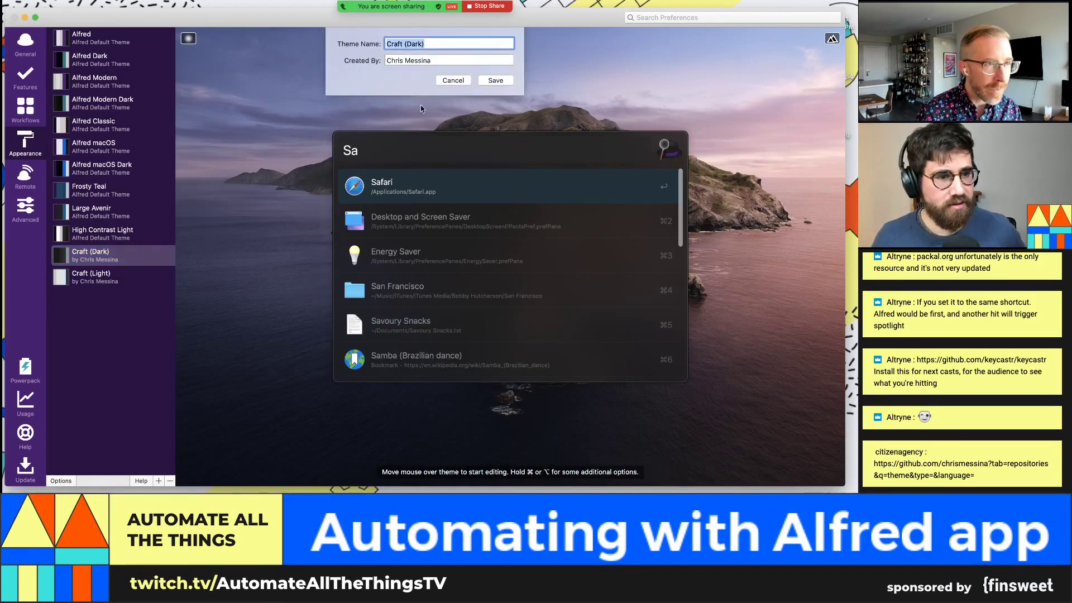
left_click(500, 80)
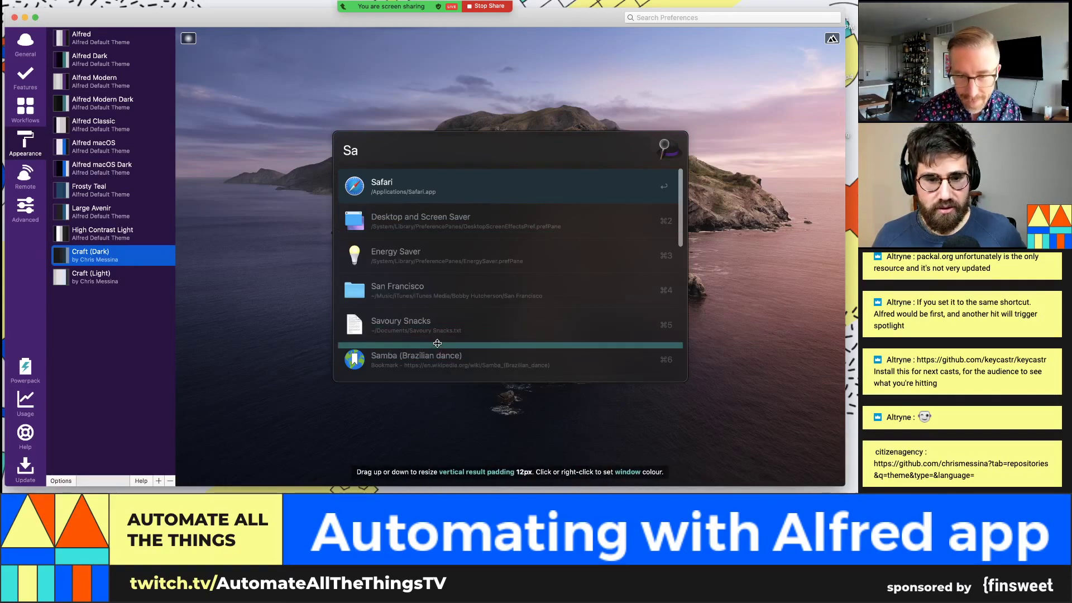
left_click_drag(437, 343, 437, 351)
left_click_drag(509, 371, 509, 364)
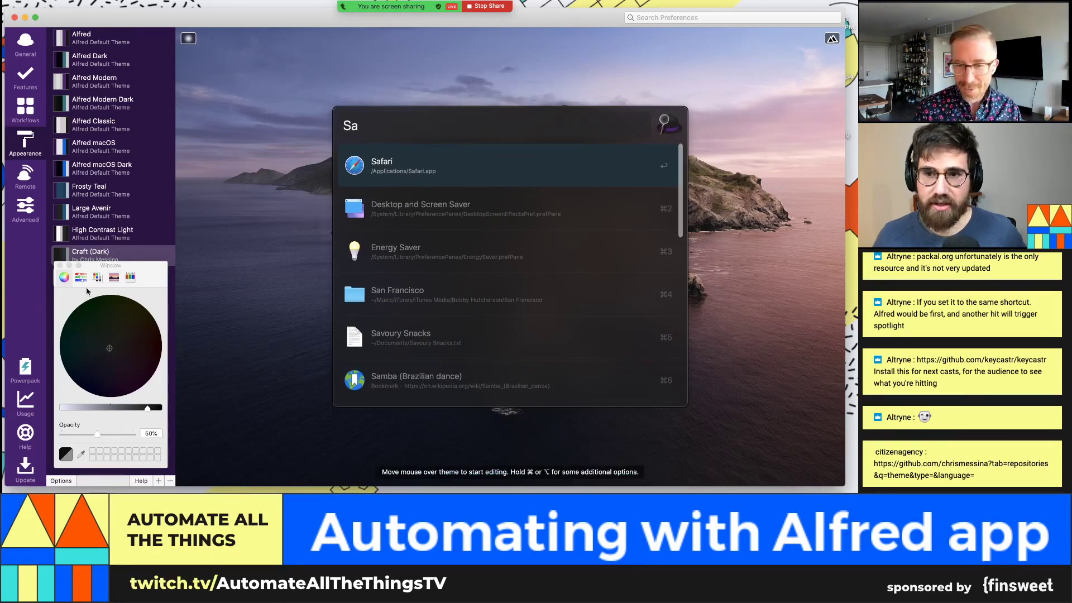
left_click(60, 266)
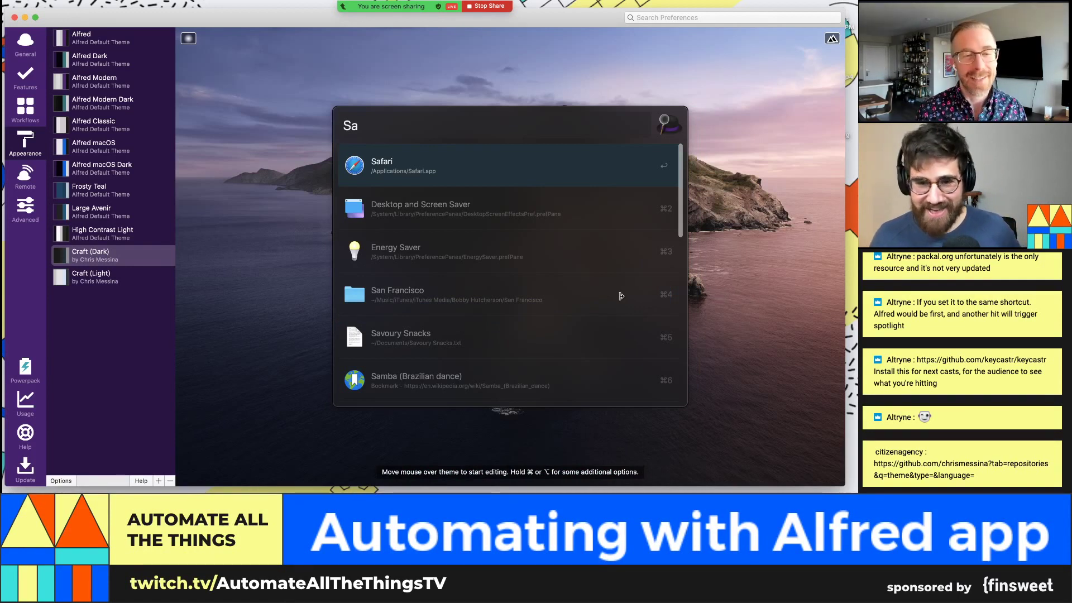
left_click_drag(428, 315, 428, 308)
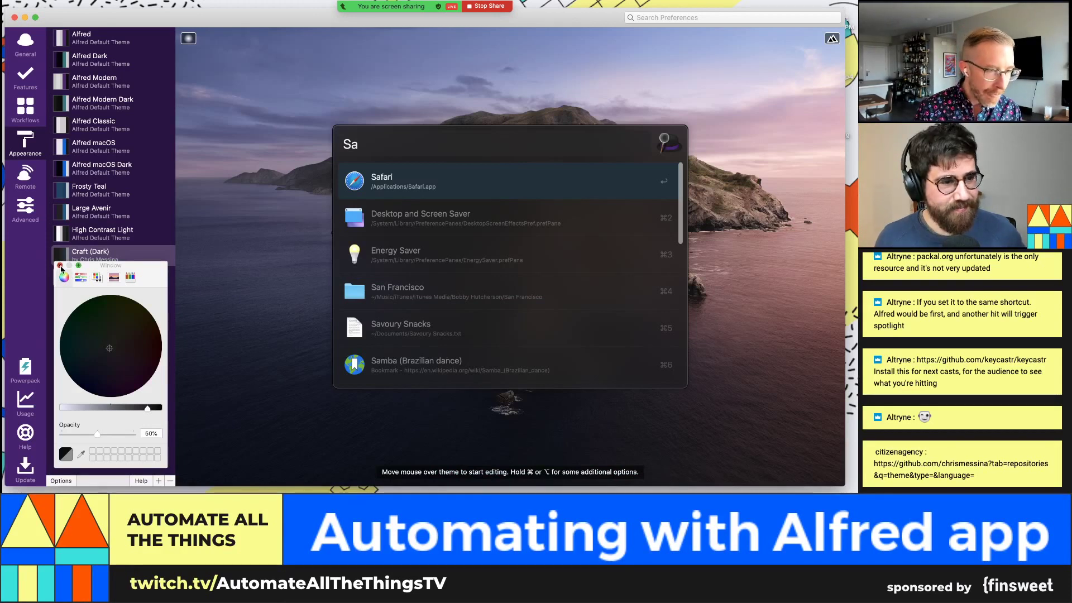
left_click(60, 266)
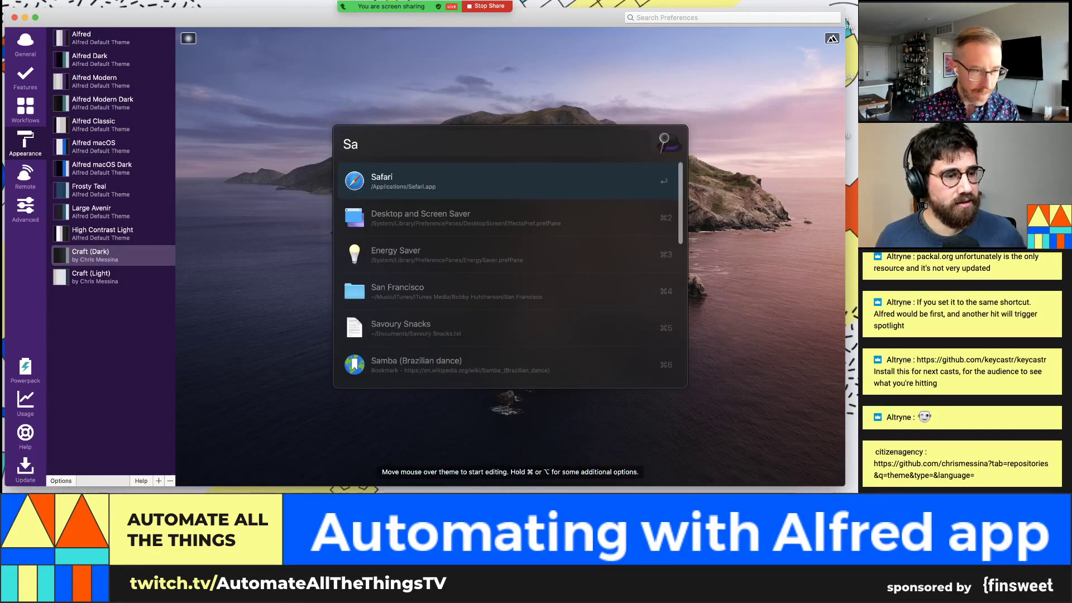
left_click(60, 481)
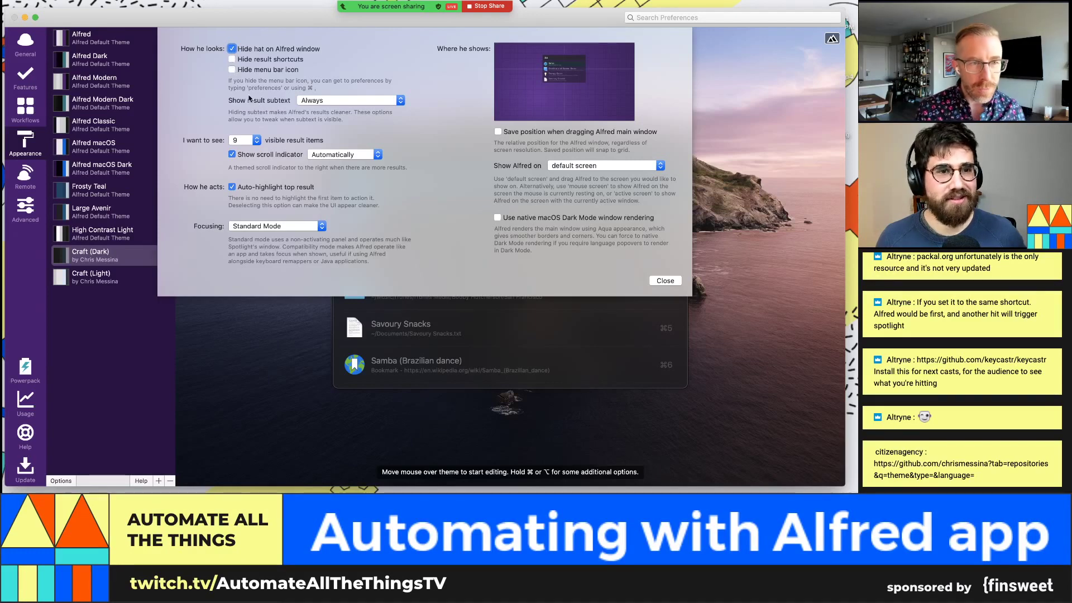
Step: Set Show result subtext to 'Only for Alternative Actions' and close the options sheet
left_click(318, 100)
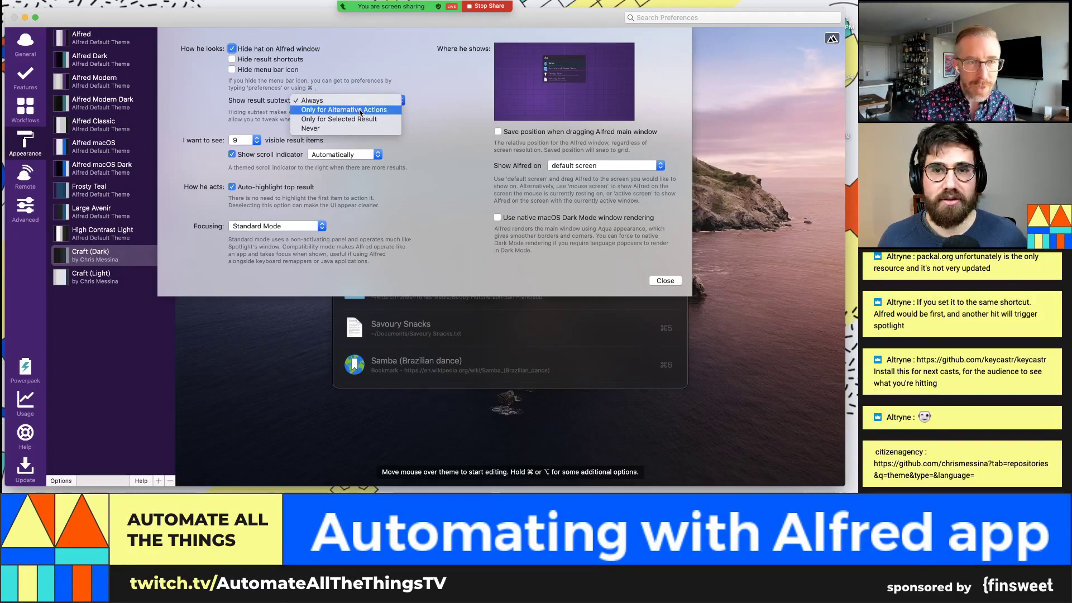
left_click(359, 111)
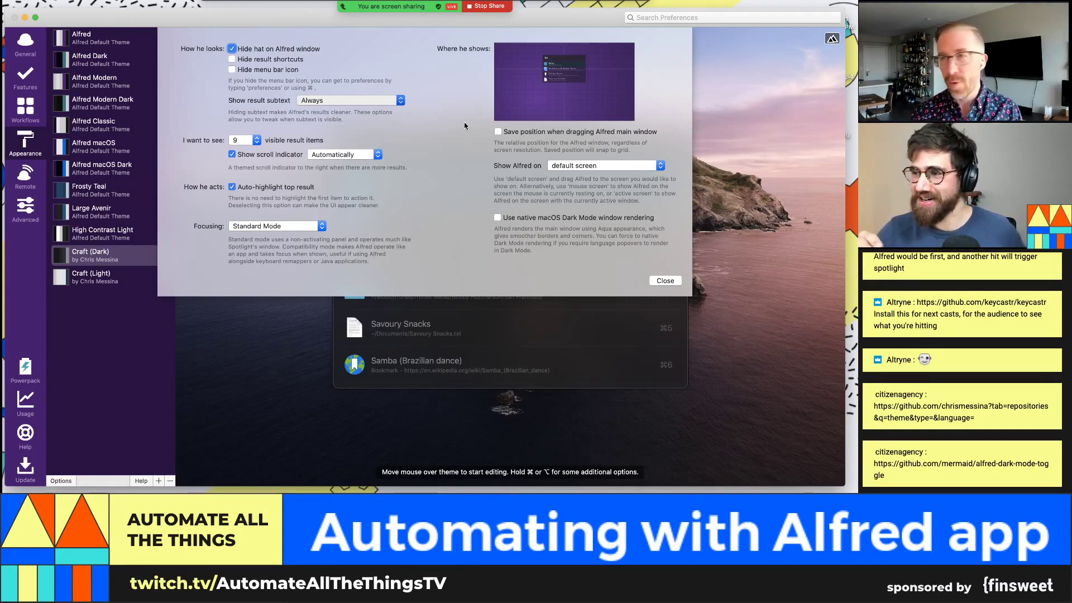
left_click(464, 122)
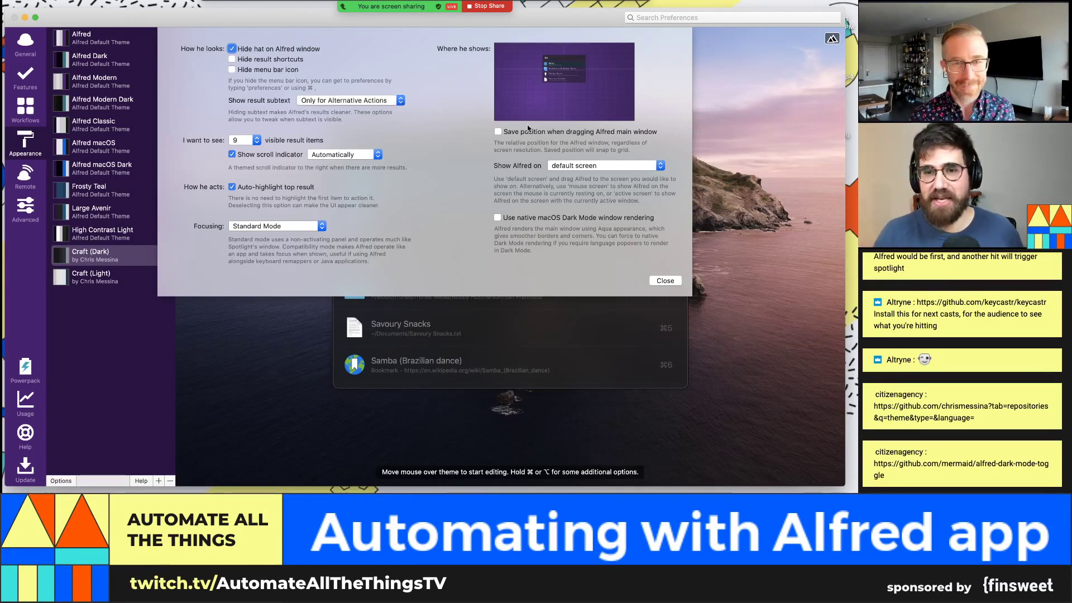
left_click(674, 281)
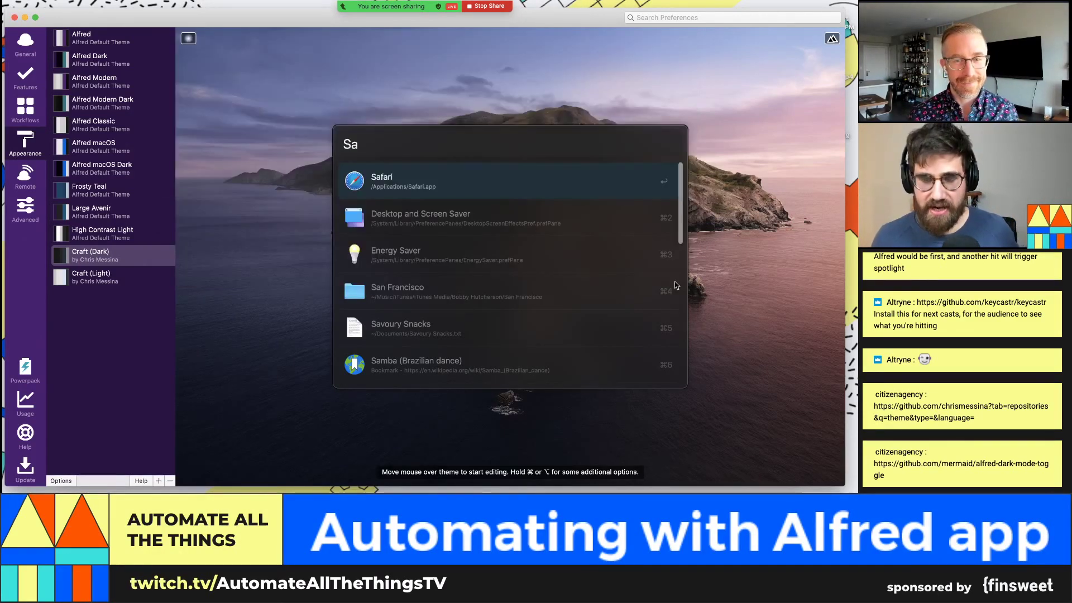
key("super+space")
type("f")
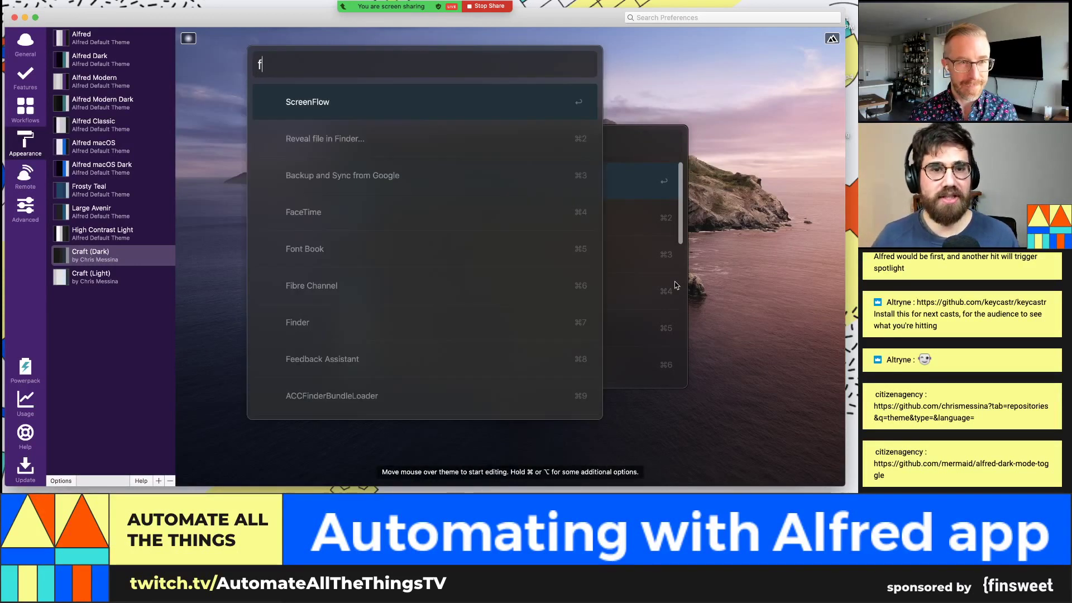
type("ind")
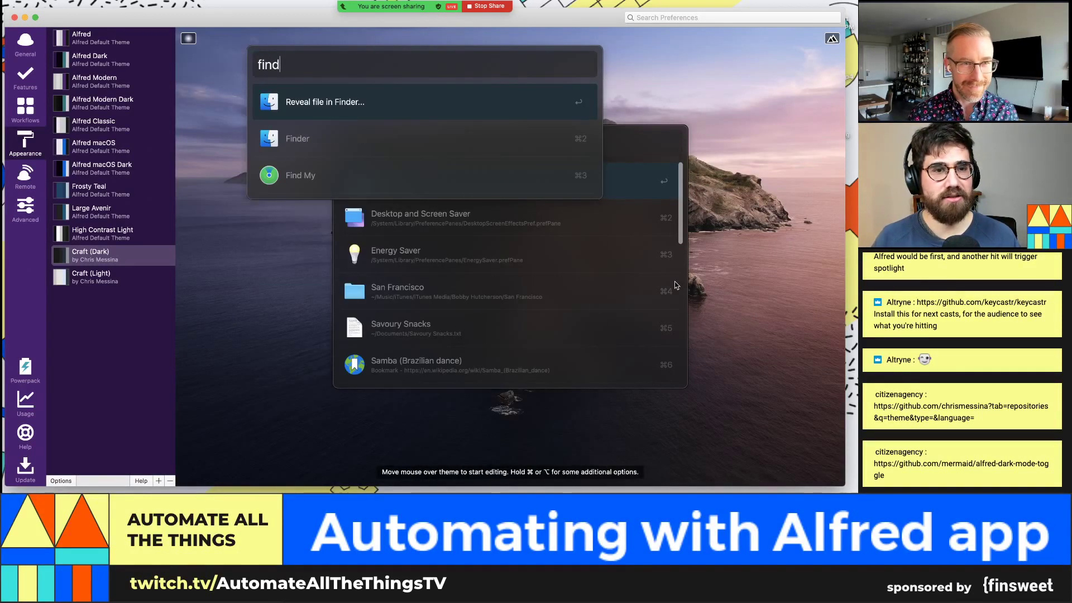
key("BackSpace")
key("BackSpace")
key("BackSpace")
key("BackSpace")
key("BackSpace")
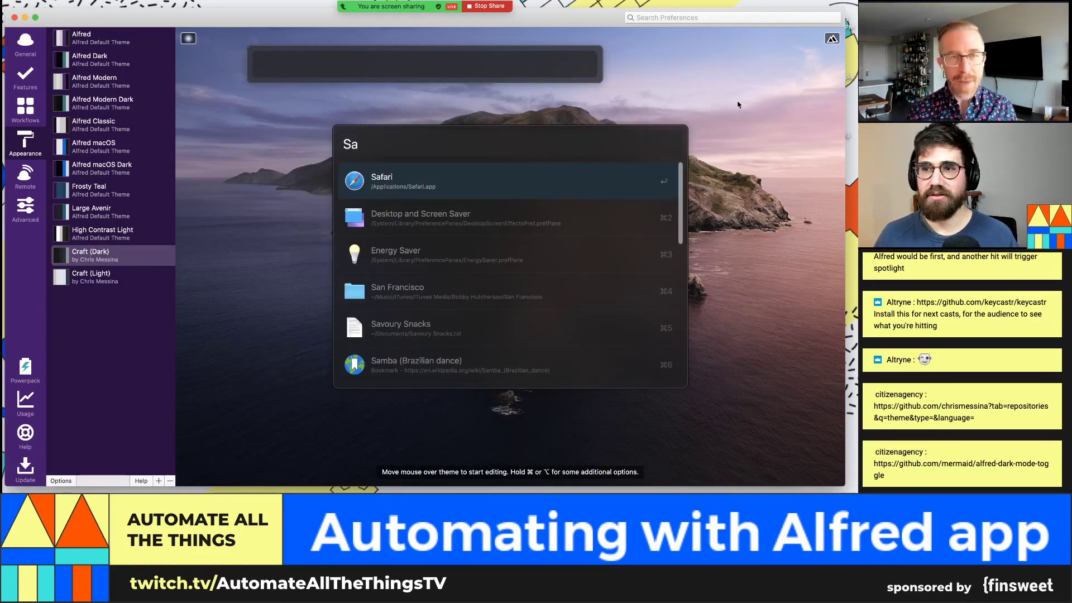
key("Escape")
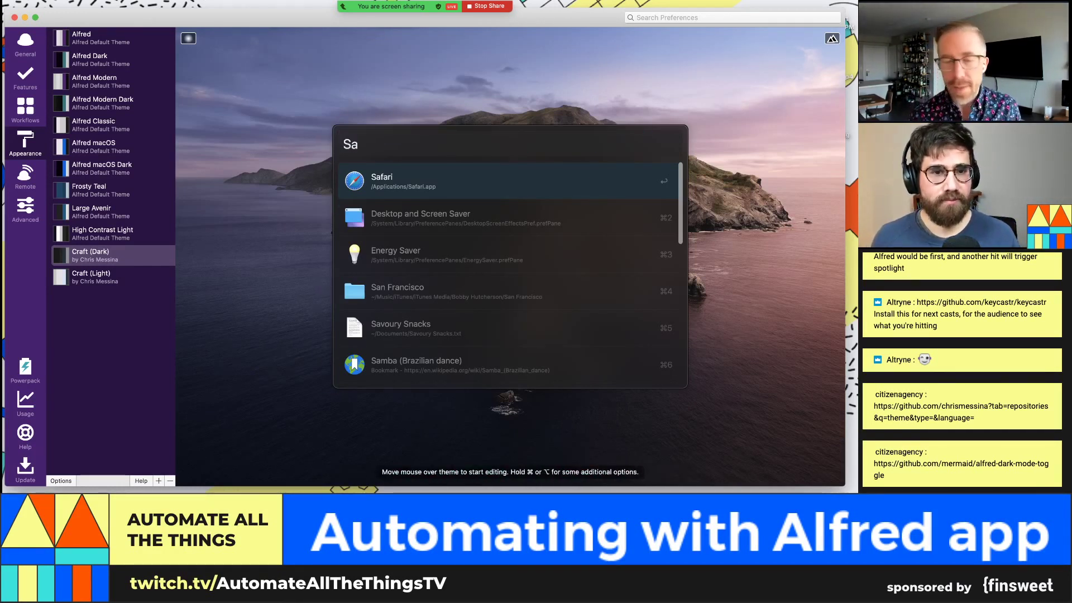
left_click(425, 517)
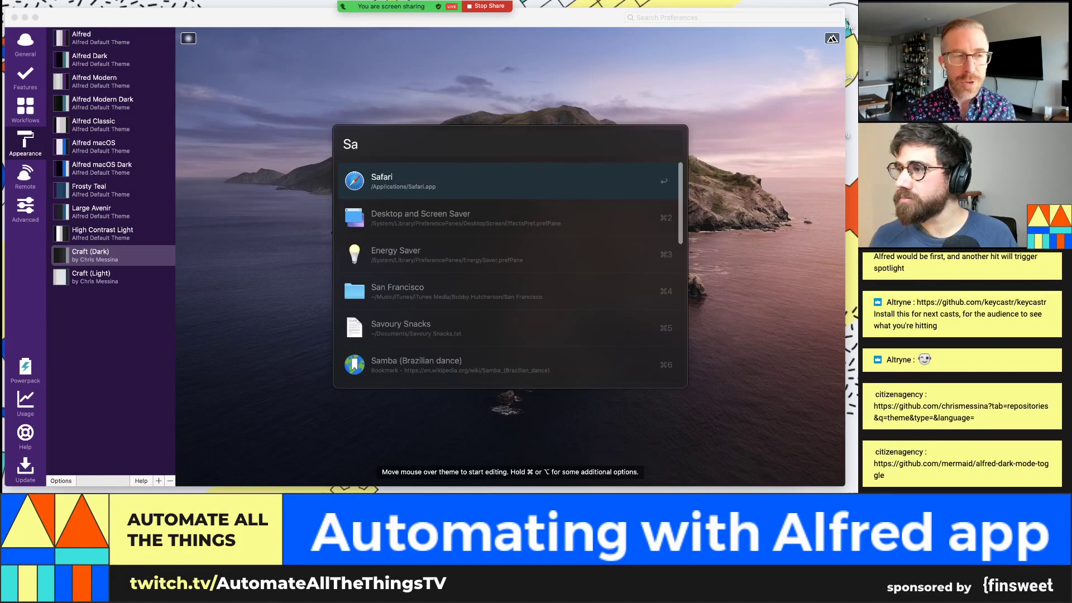
key("super+Tab")
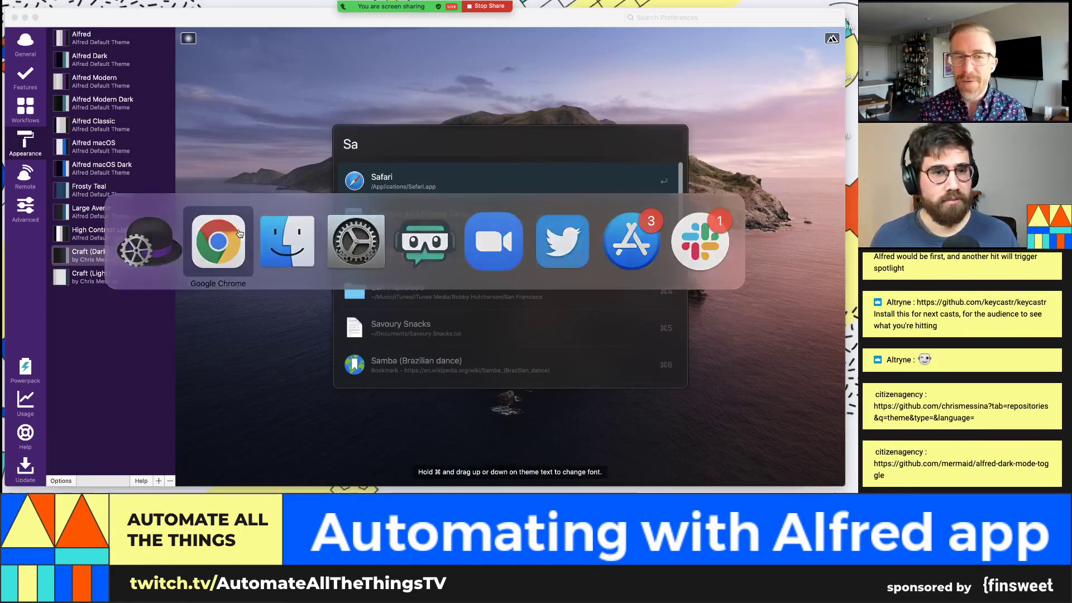
Step: Open github.com/mermaid/alfred-dark-mode-toggle in a new Chrome tab
key("super+t")
type("https://github.com/mermaid/alfred-dark-mode-toggle")
key("Return")
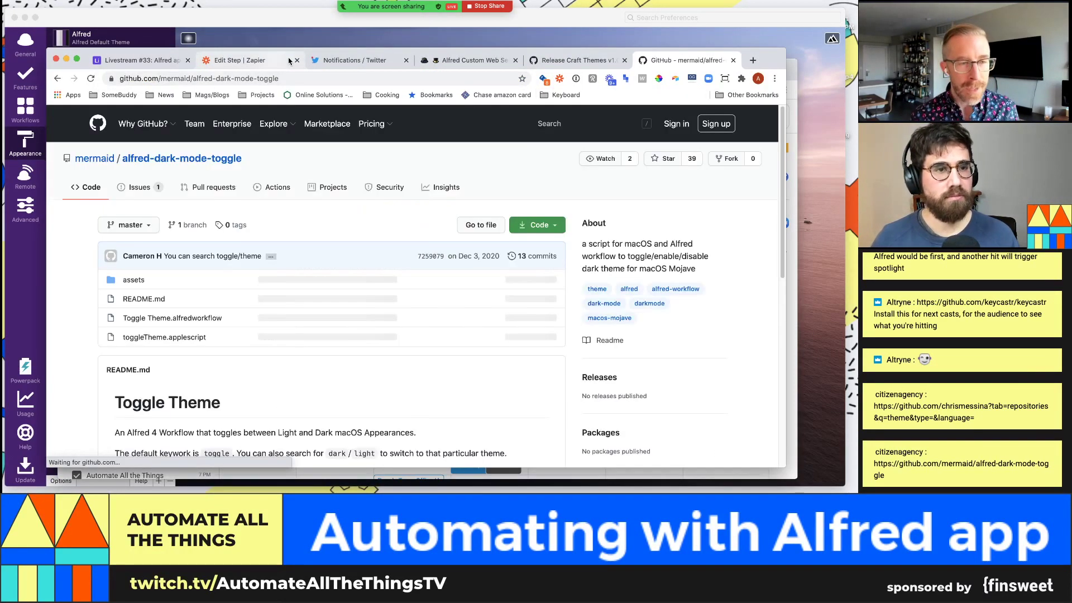
Step: Download the Toggle Theme workflow from the README and show it in the Downloads stack
scroll(330, 206, "down", 1)
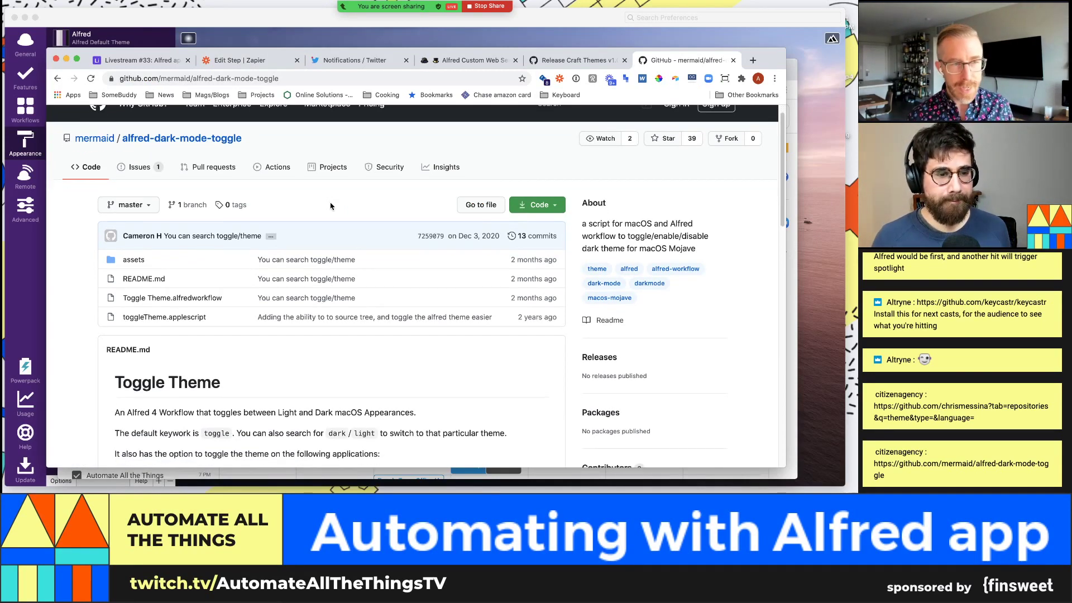
scroll(561, 273, "down", 5)
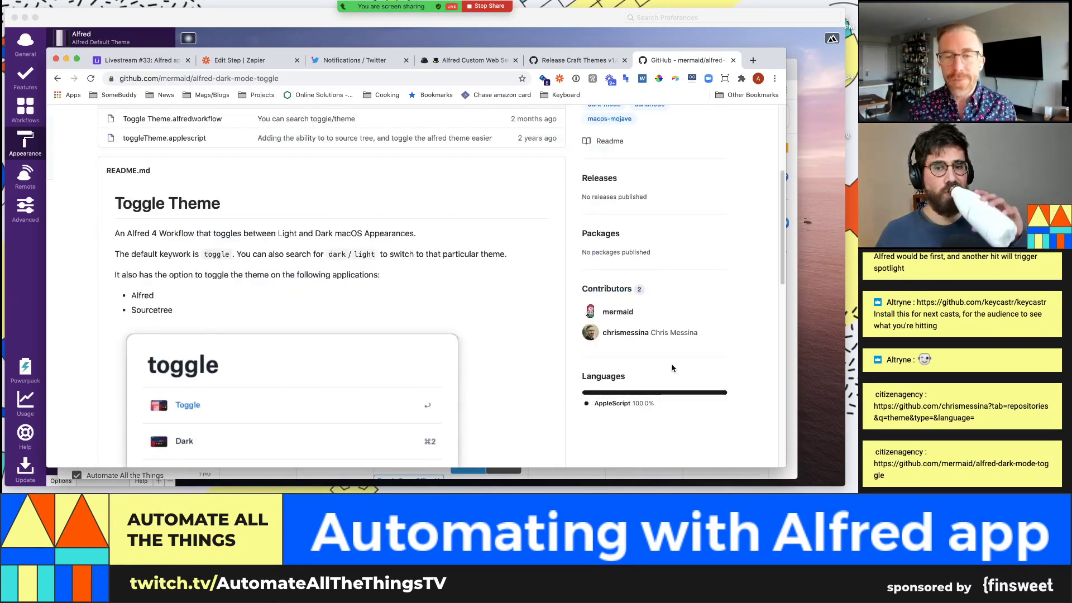
scroll(479, 279, "down", 4)
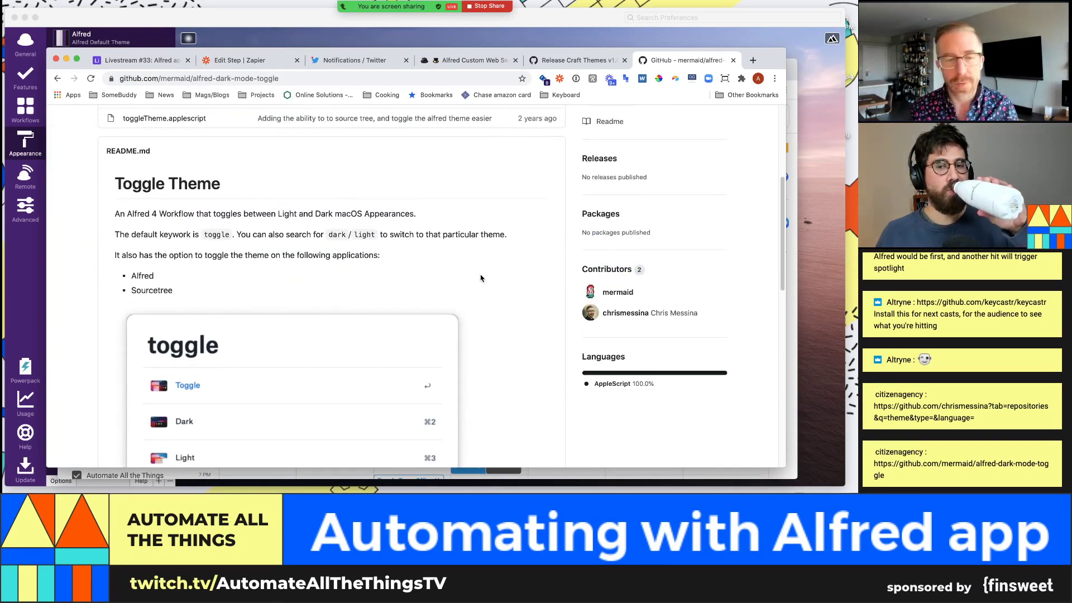
scroll(396, 307, "down", 3)
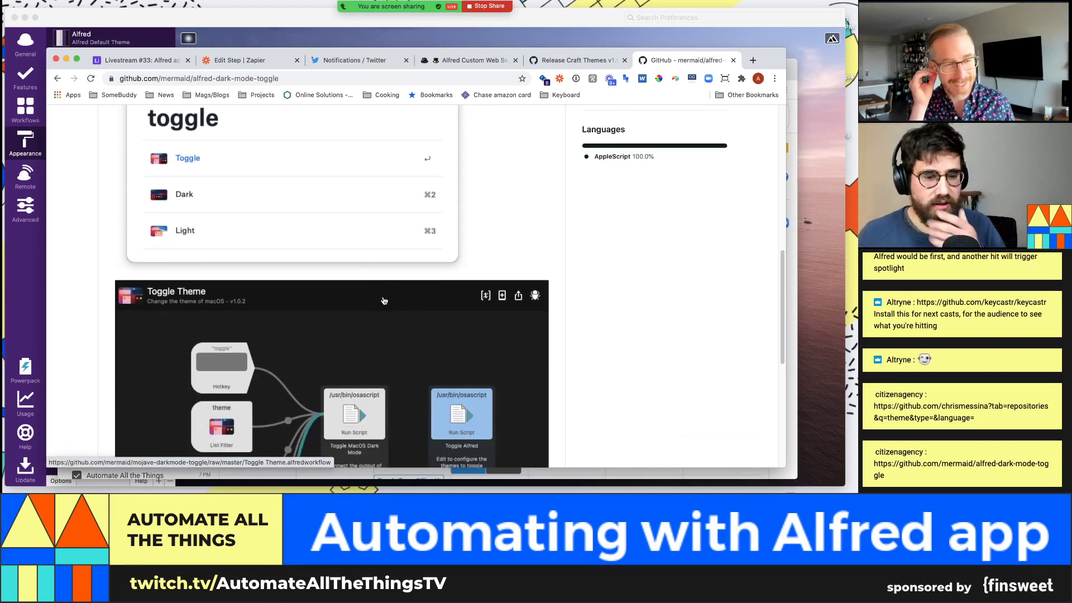
scroll(384, 301, "down", 1)
scroll(318, 254, "up", 1)
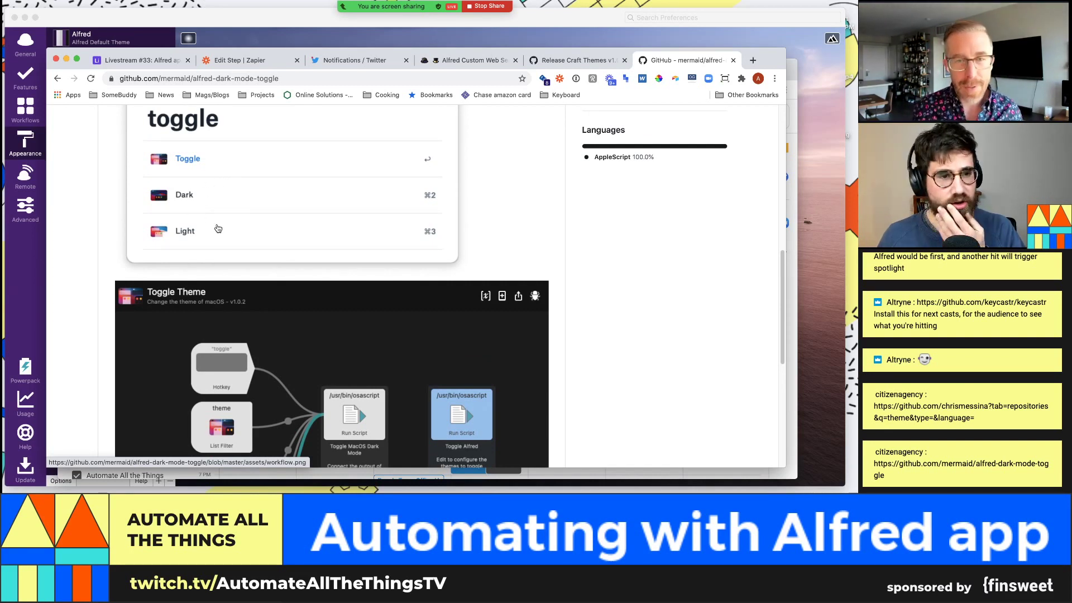
scroll(217, 229, "down", 8)
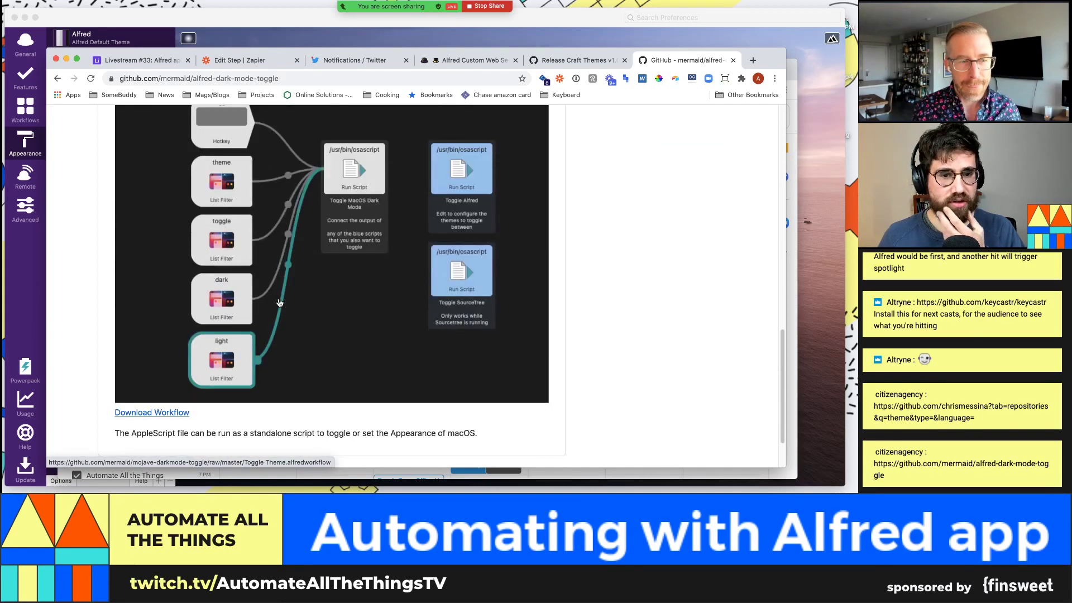
scroll(279, 302, "down", 2)
left_click(153, 344)
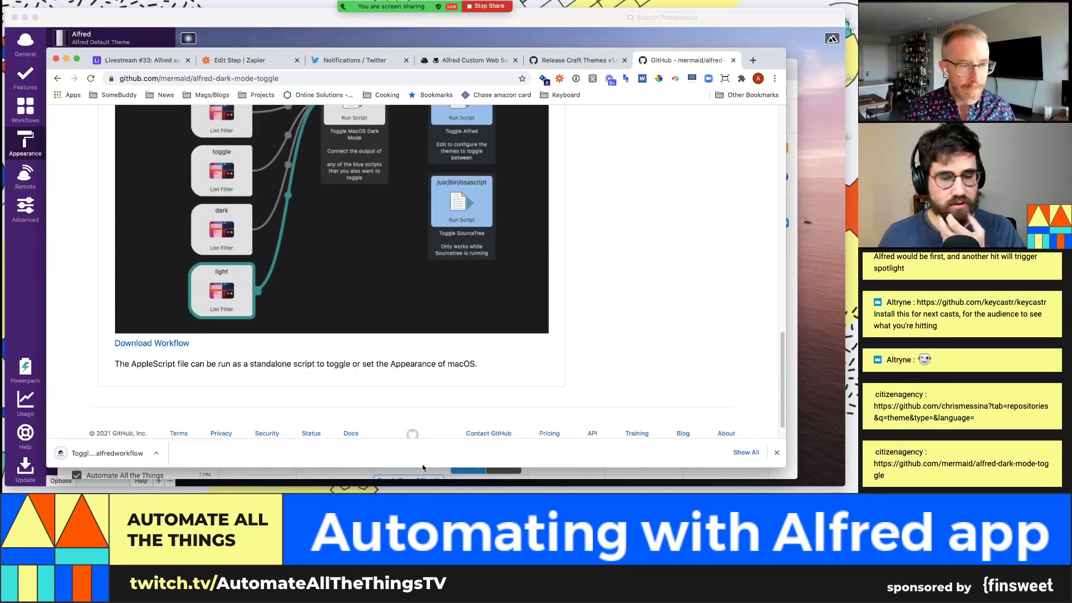
left_click(463, 484)
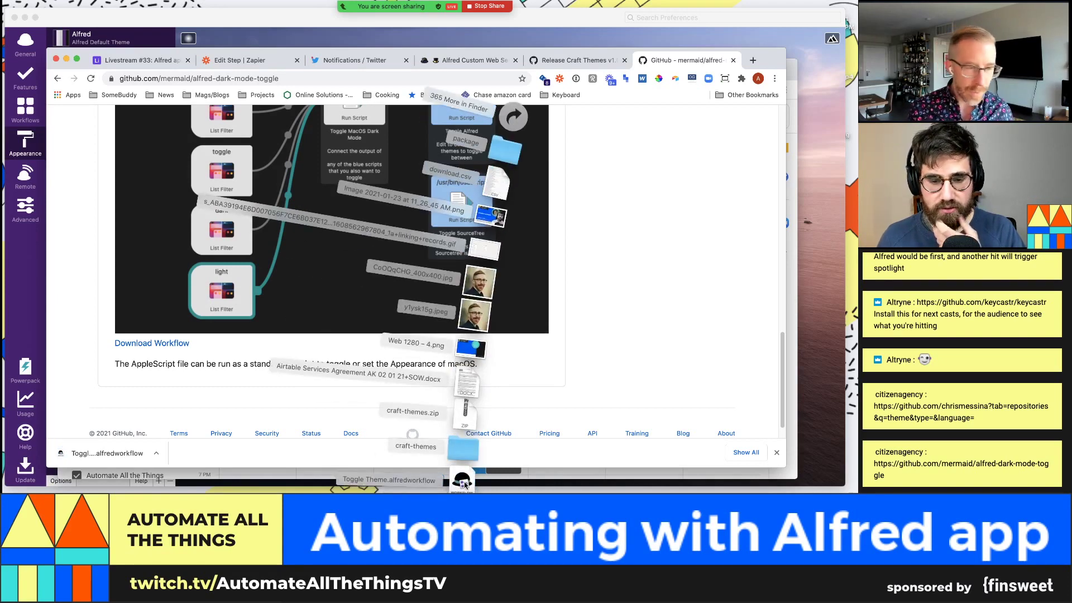
Step: Import Toggle Theme.alfredworkflow from Downloads into Alfred and select its toggle Hotkey node
left_click(463, 480)
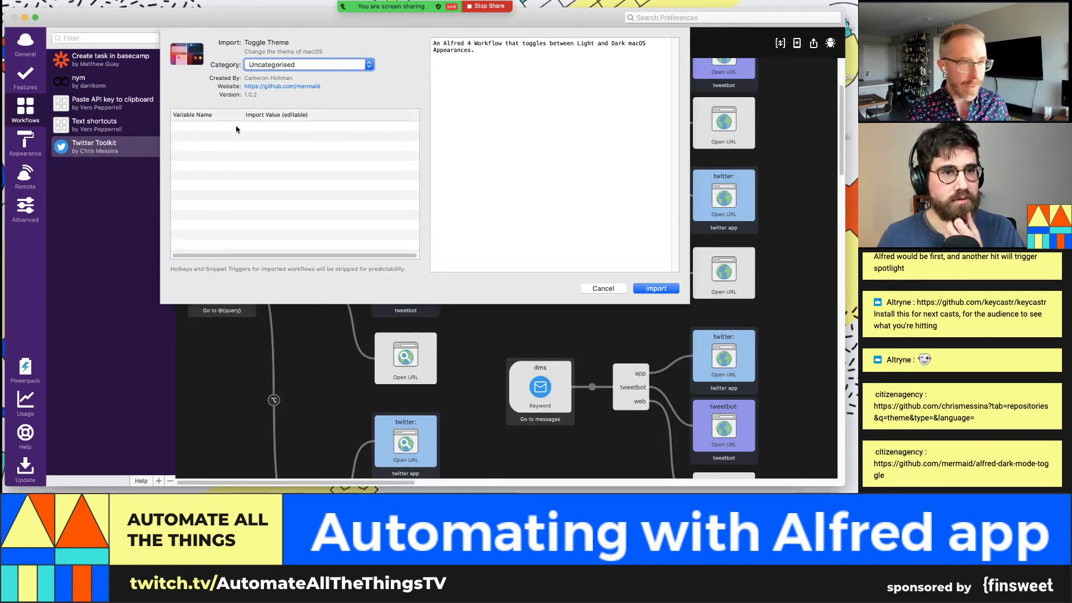
left_click(654, 289)
left_click(290, 138)
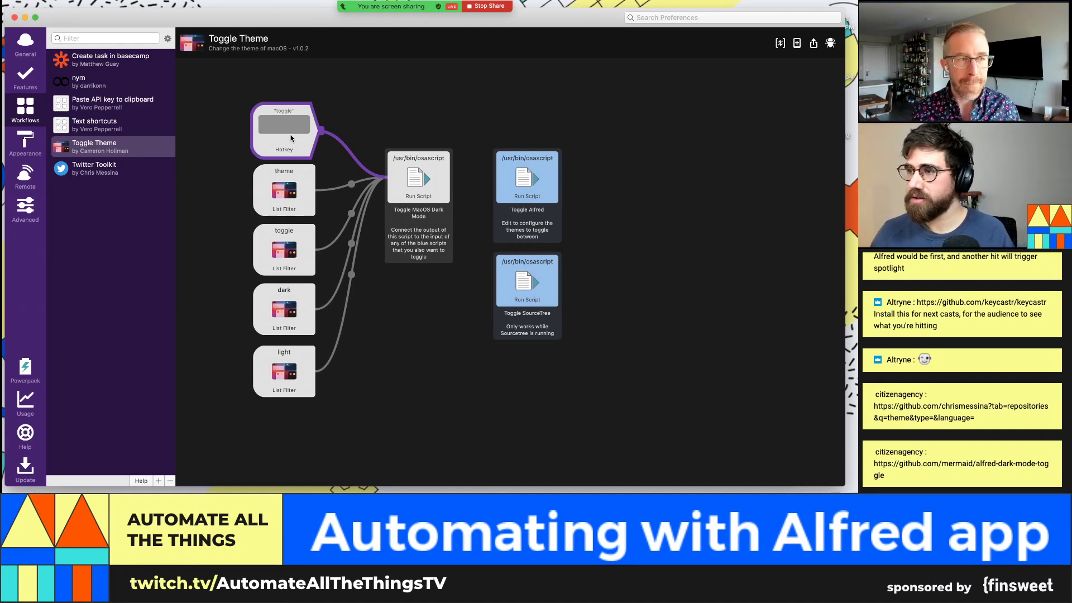
Step: Inspect the Toggle Alfred script and theme List Filter nodes, then bring up the Alfred launcher
key("super+Tab")
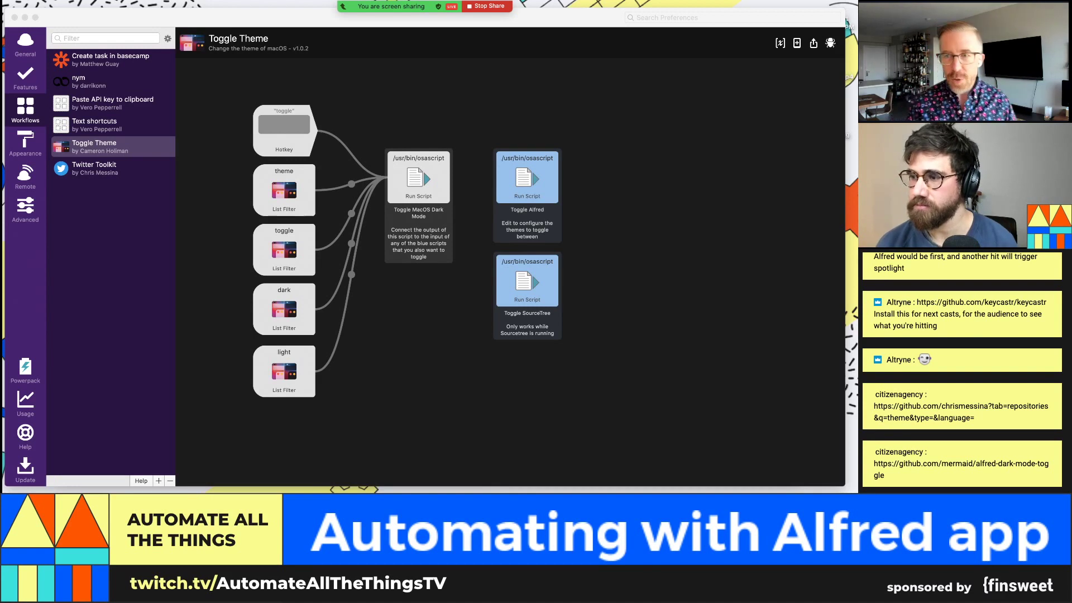
left_click(698, 173)
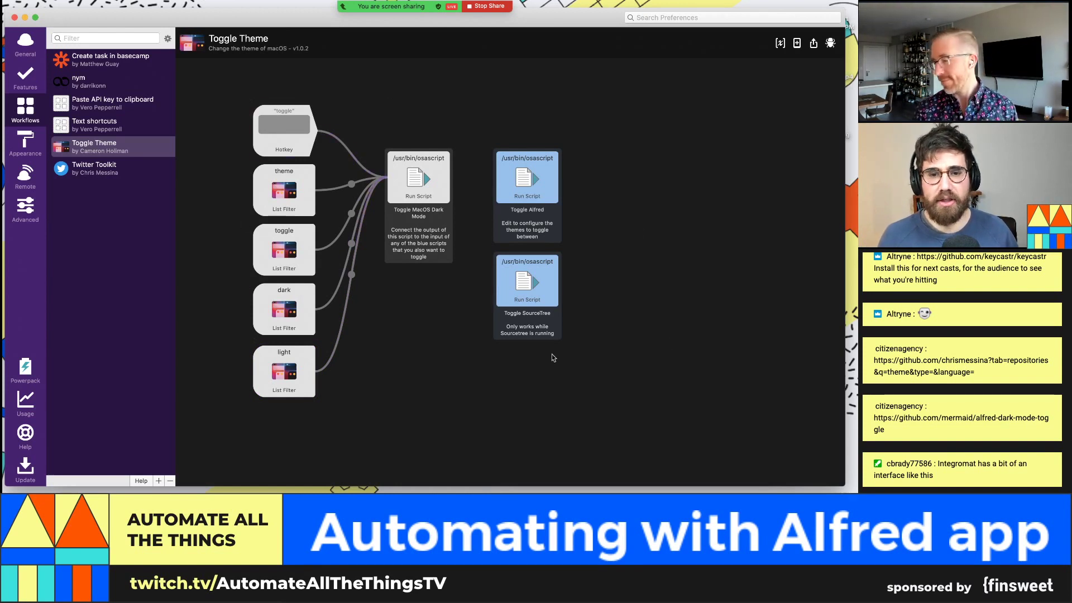
left_click(528, 175)
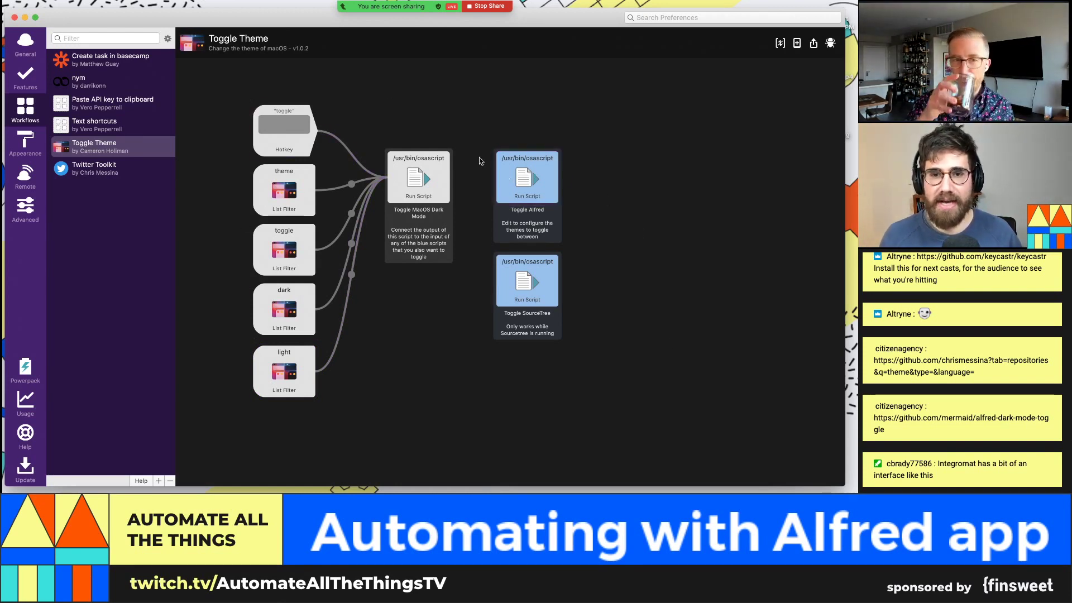
left_click(267, 216)
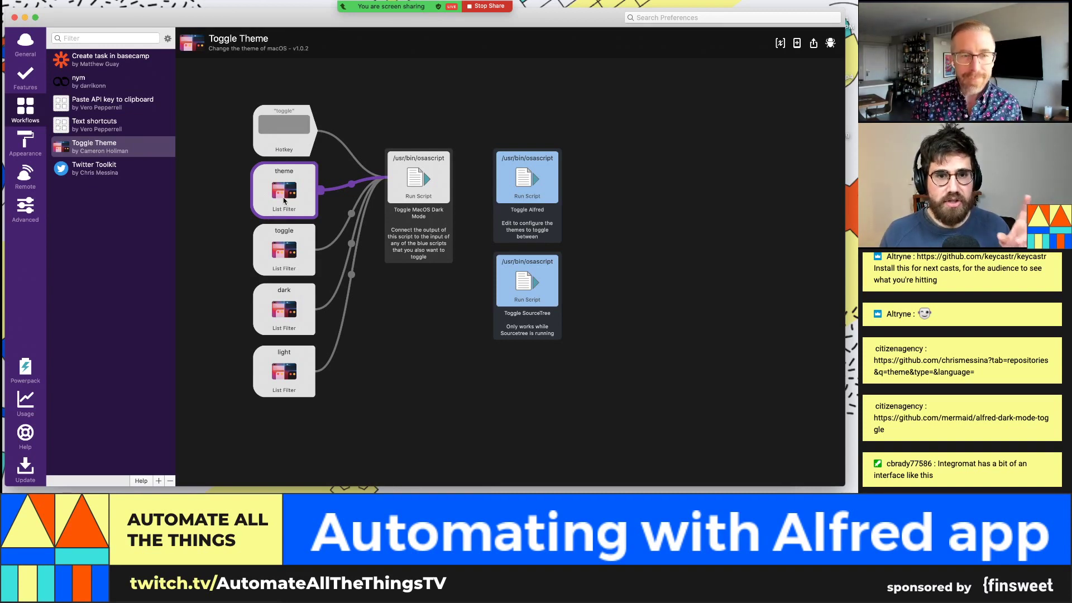
key("super+f")
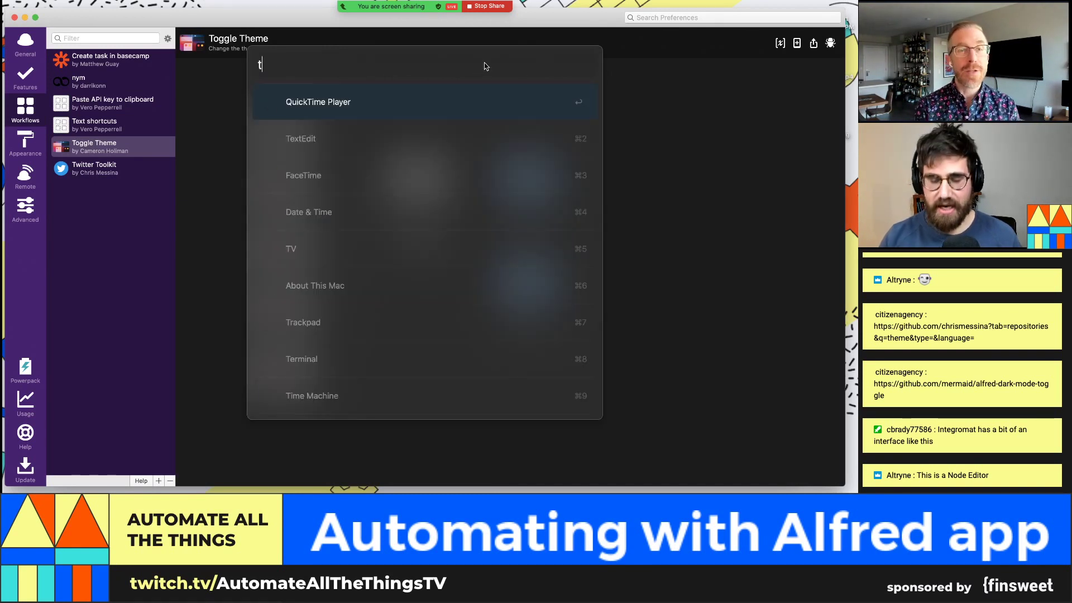
type("type here")
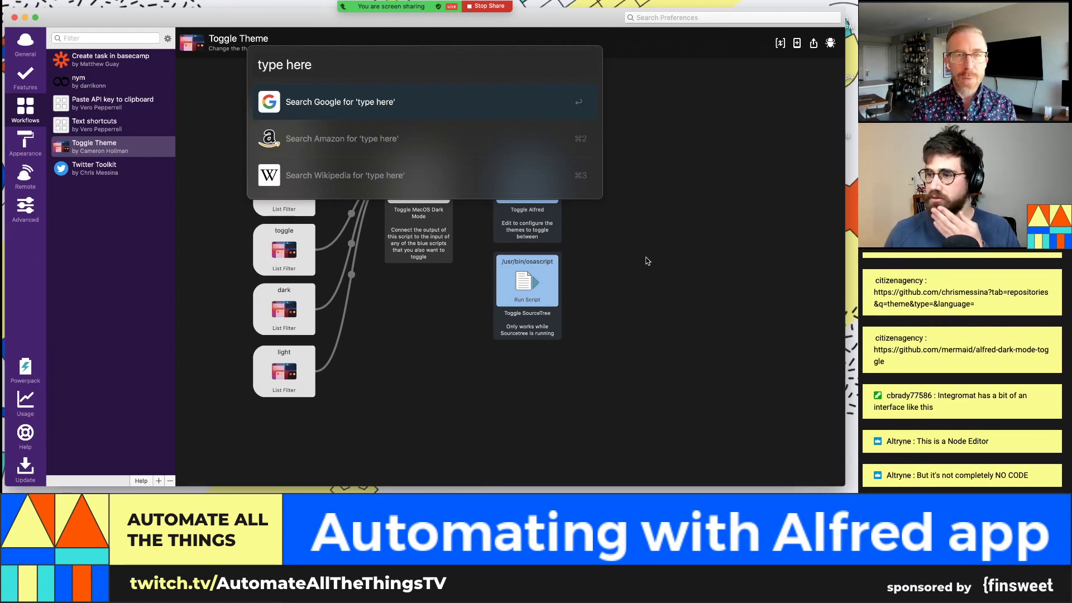
key("Escape")
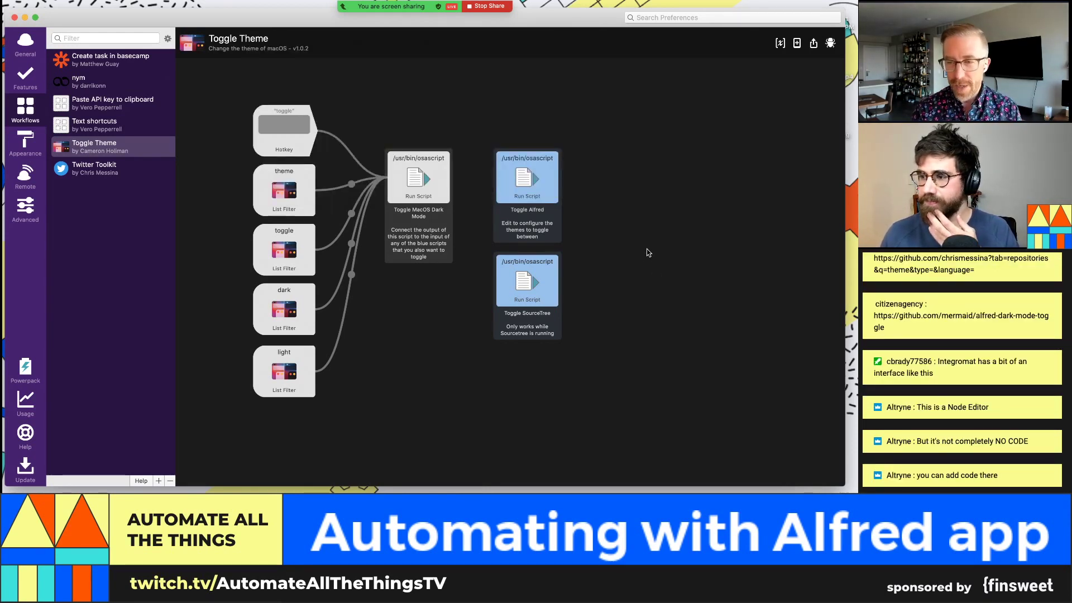
left_click(540, 286)
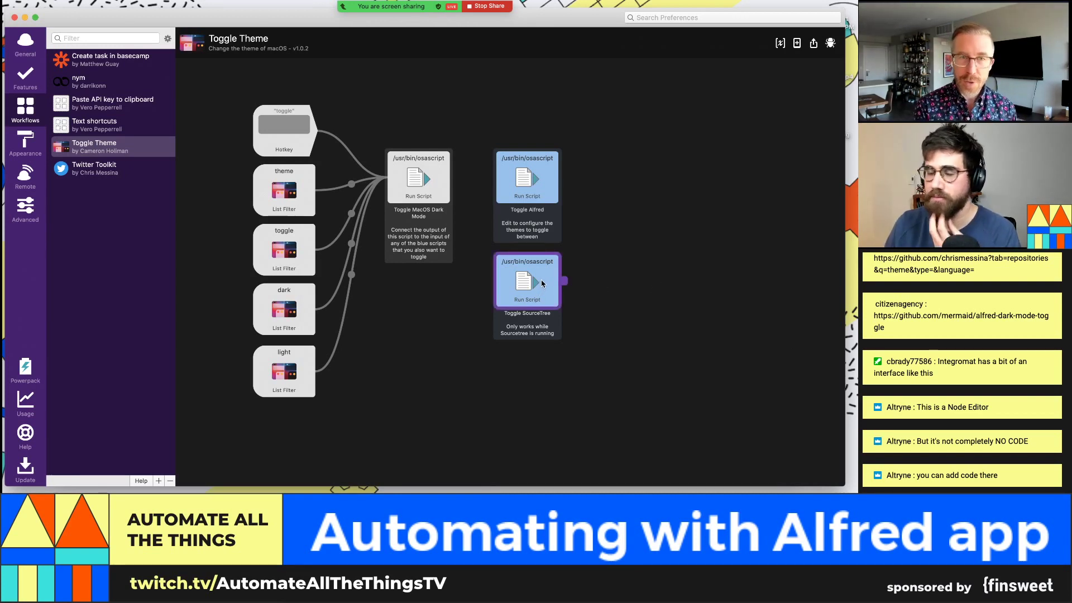
left_click(449, 242)
left_click(426, 177)
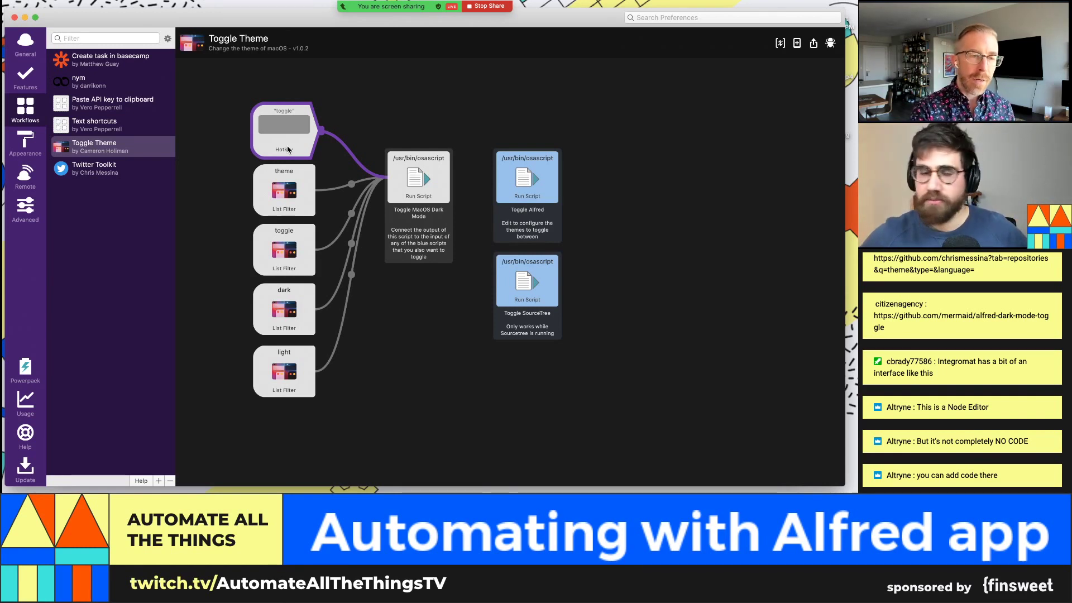
left_click(356, 134)
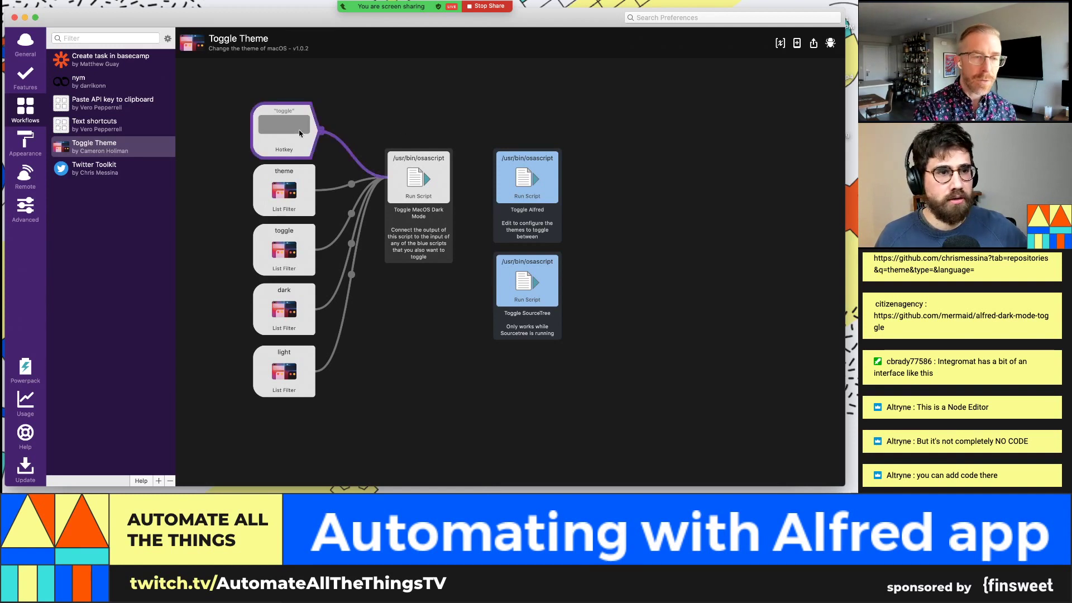
left_click(300, 259)
left_click(284, 310)
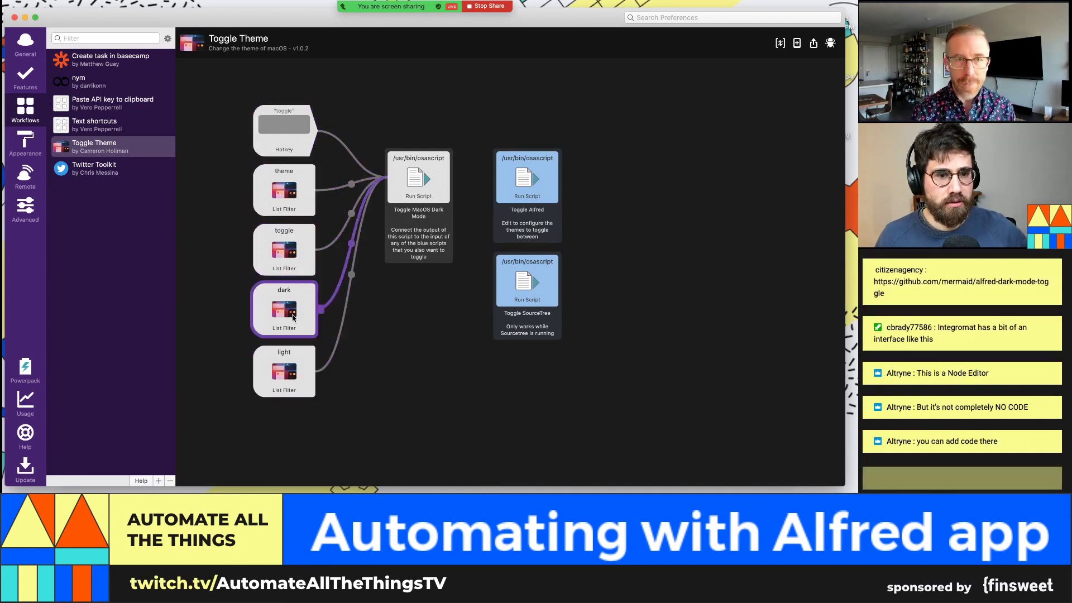
left_click(281, 132)
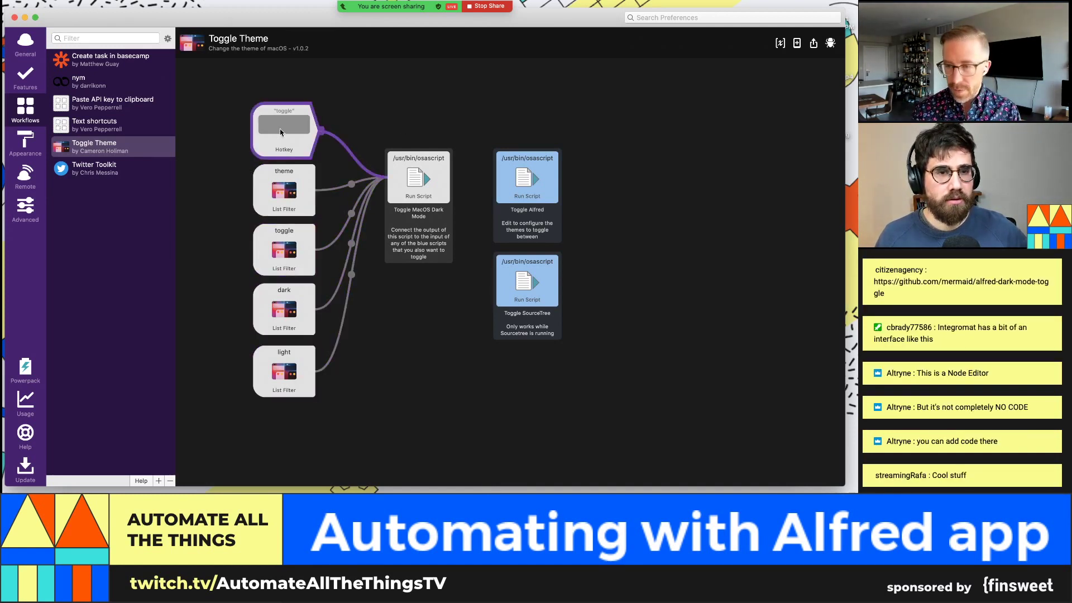
left_click(280, 132)
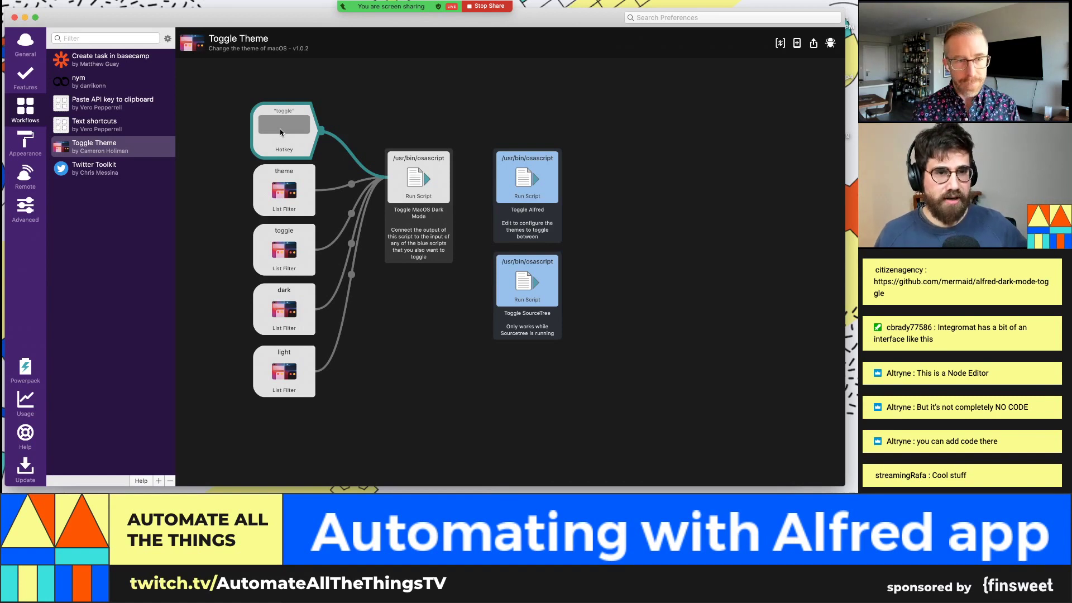
Step: Try 'toggle' in the launcher, then inspect the theme and light list filter nodes
key("super+f")
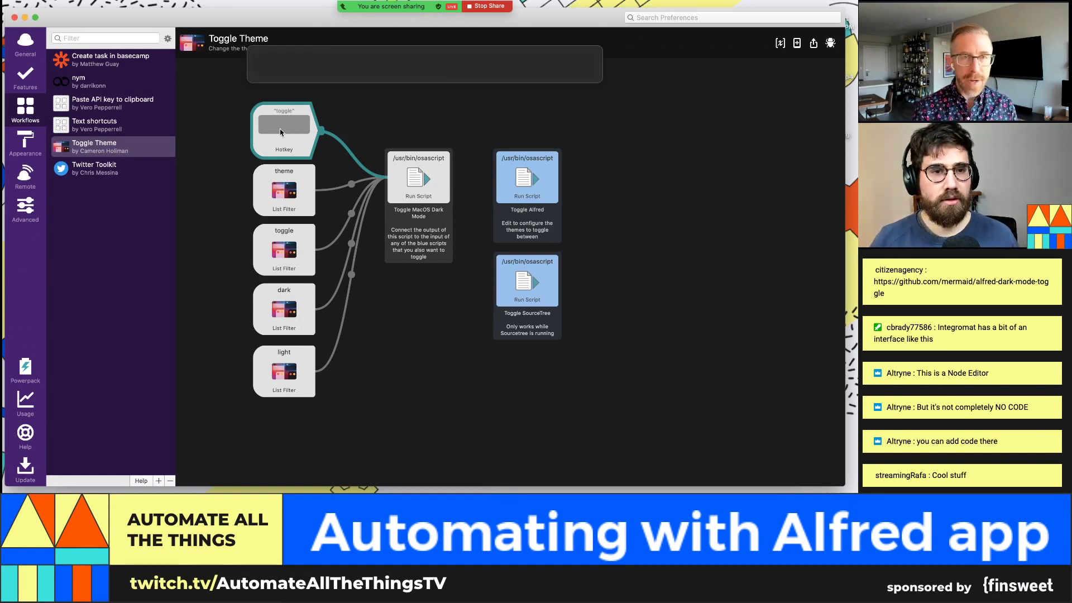
type("toggle")
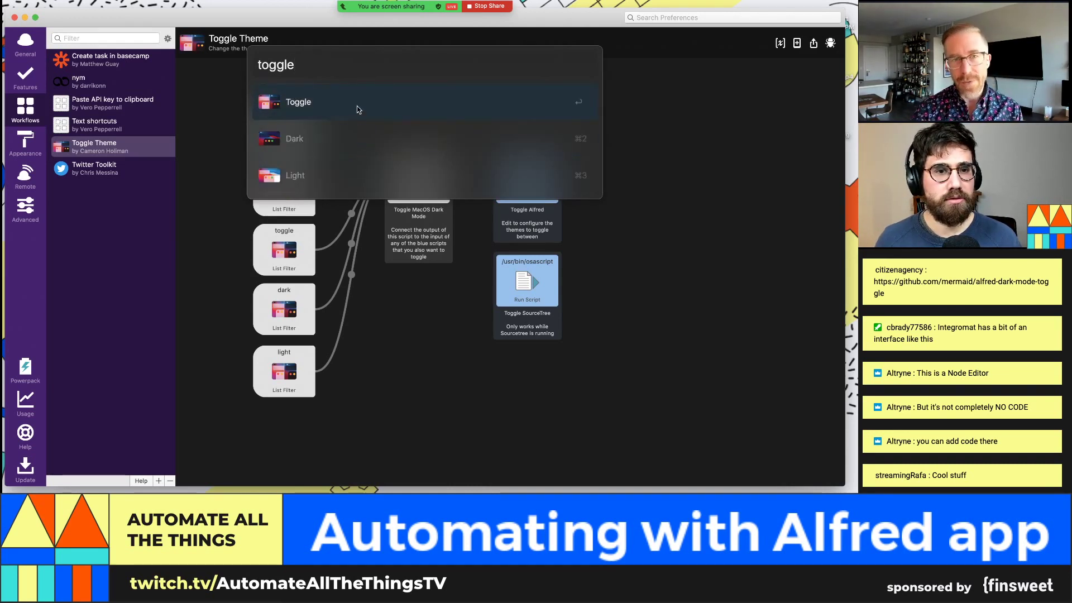
left_click(382, 347)
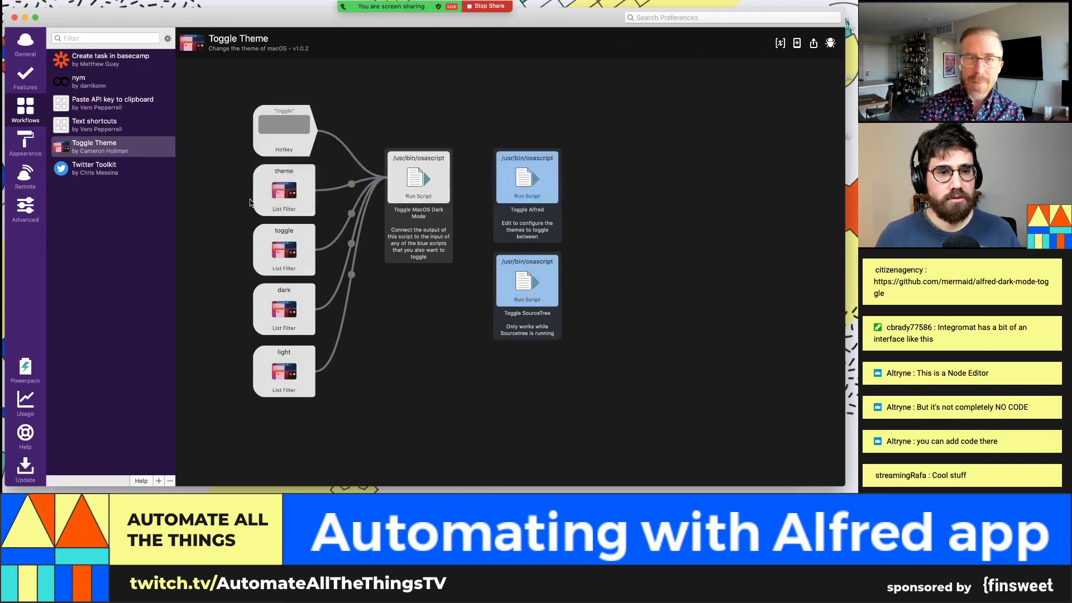
left_click(301, 199)
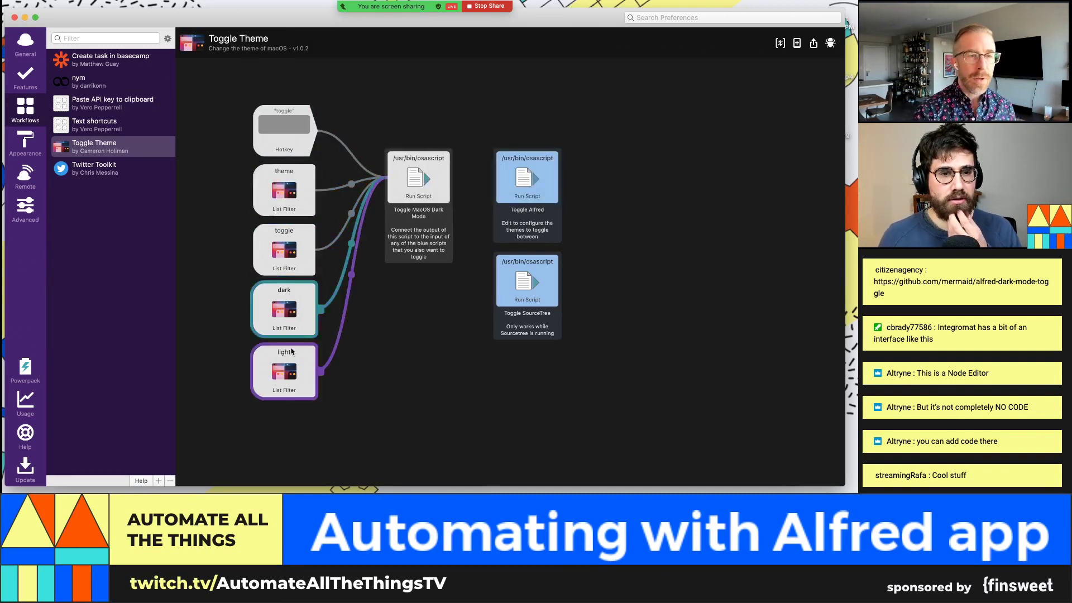
left_click(286, 354)
left_click(270, 200)
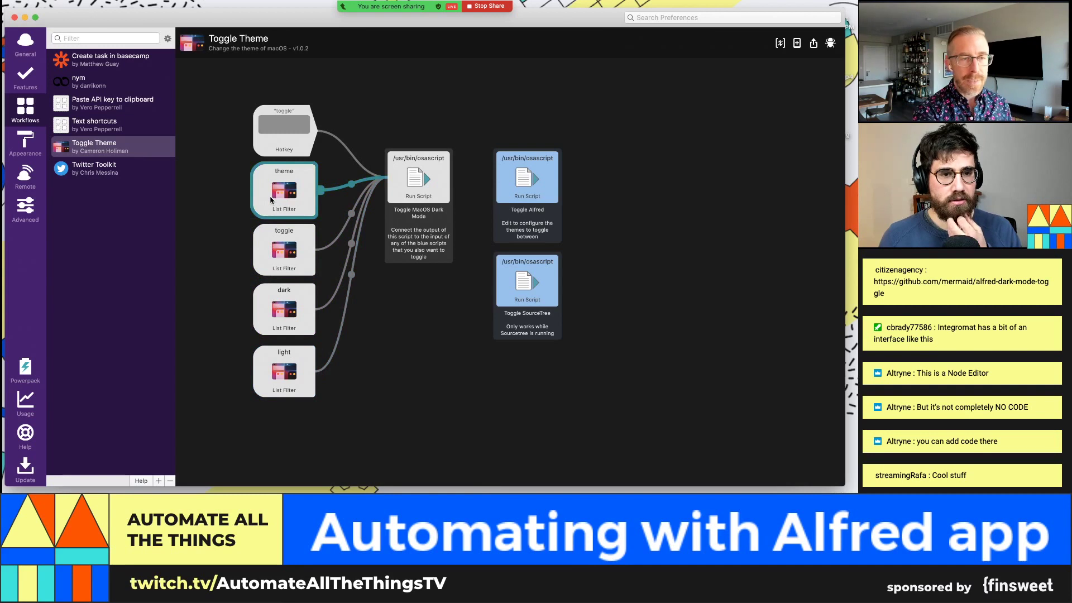
Step: Search 'theme' and run its Light option, then show the Appearance themes
key("alt+space")
type("toggle")
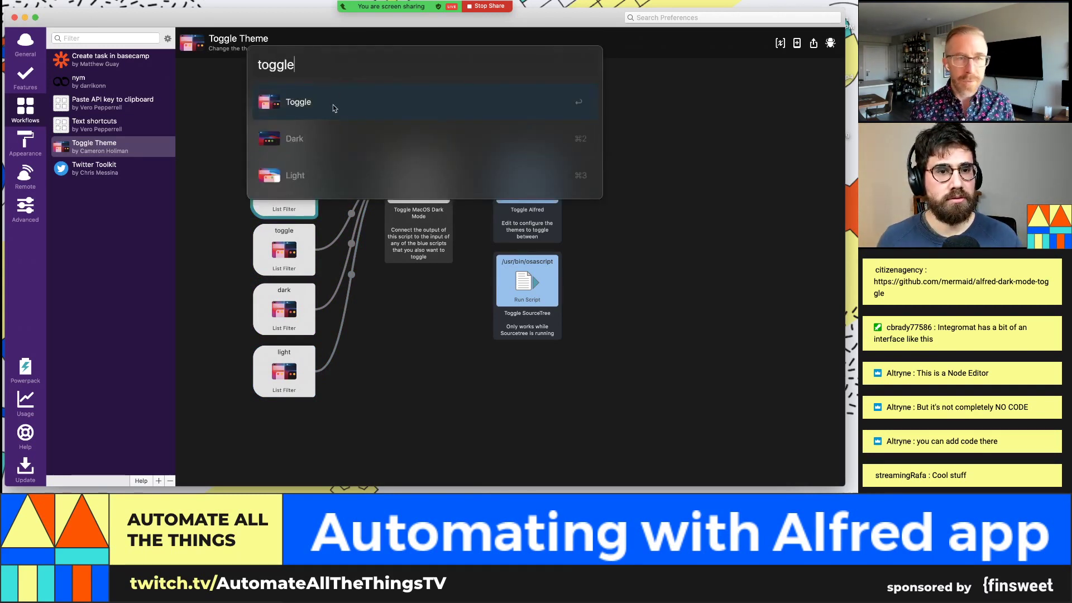
key("super+a")
type("theme")
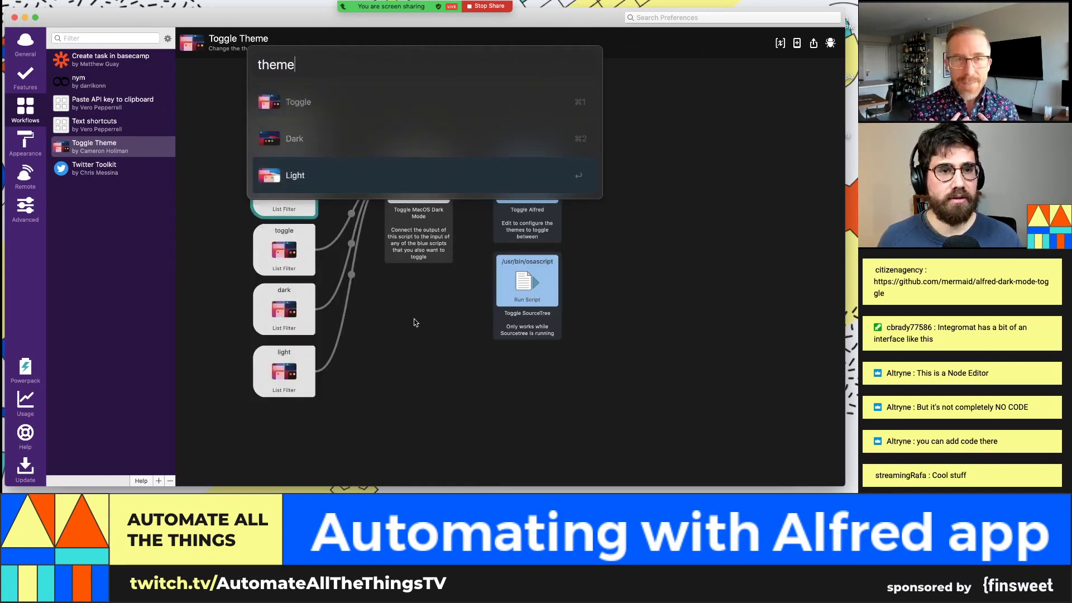
left_click(361, 184)
left_click(298, 137)
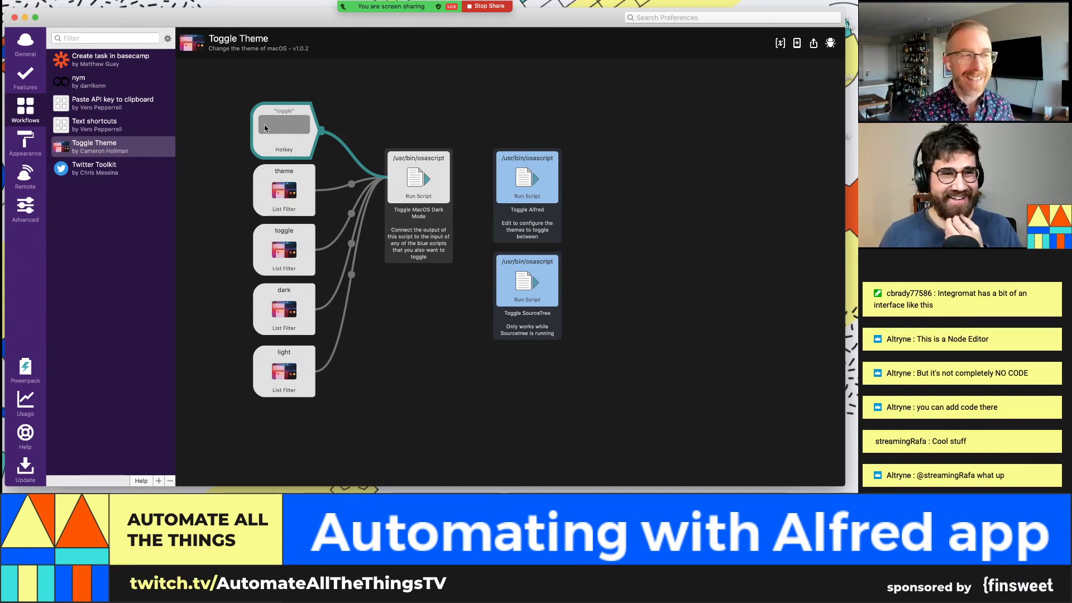
left_click(23, 147)
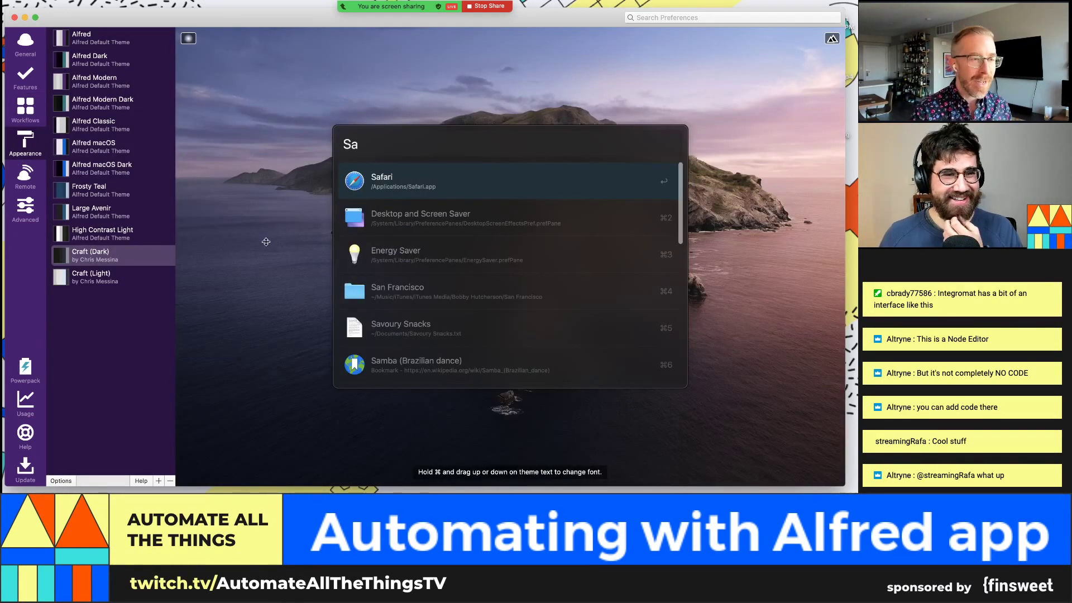
Step: Choose Craft (Light), run 'toggle' > Dark, and allow Alfred to control System Events
left_click(107, 278)
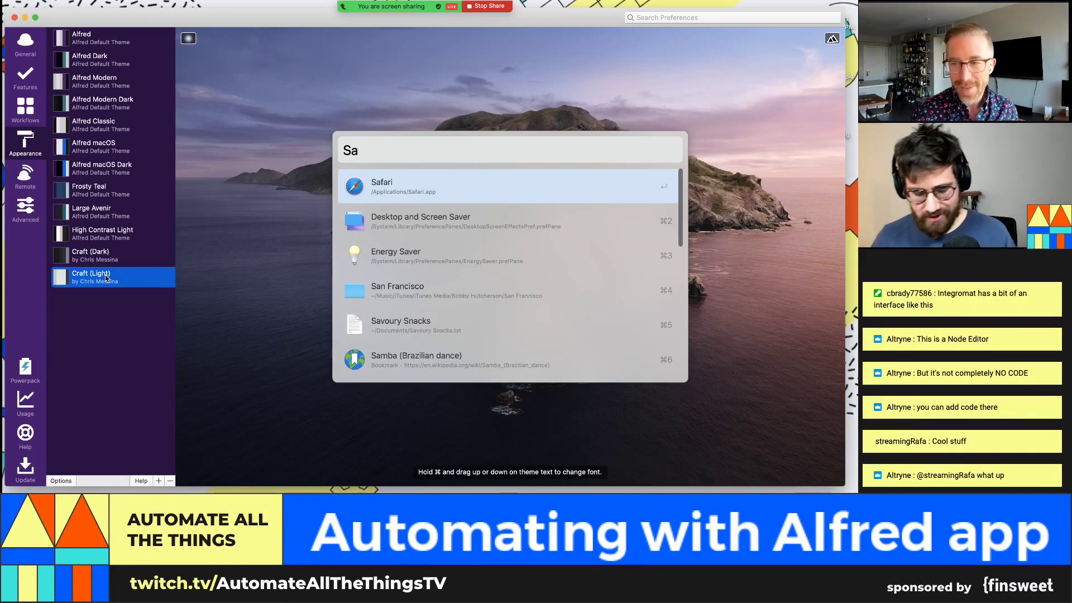
key("alt+space")
type("toggle")
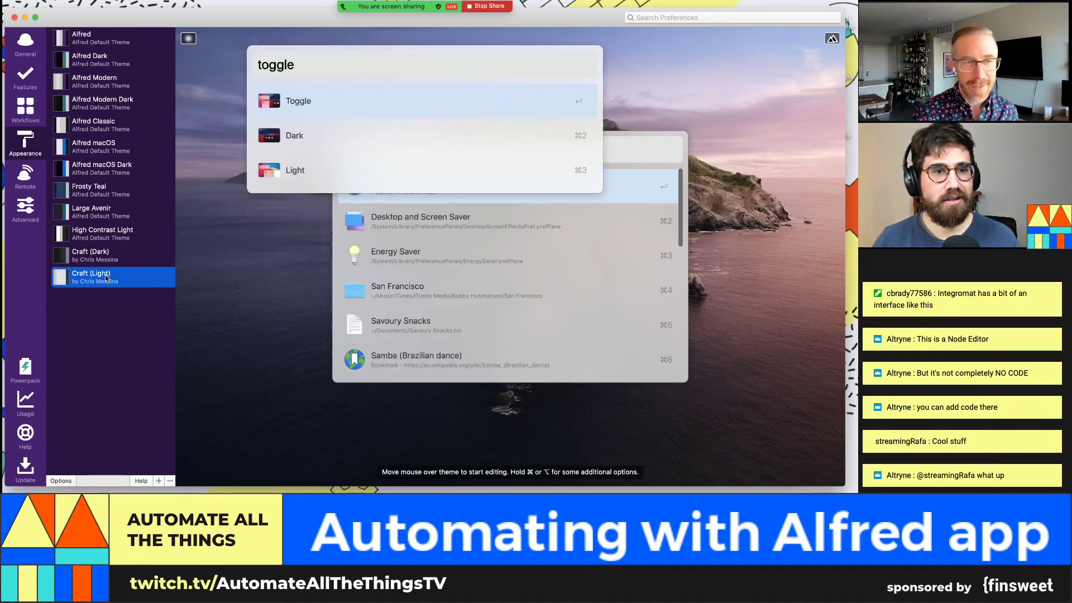
left_click(320, 128)
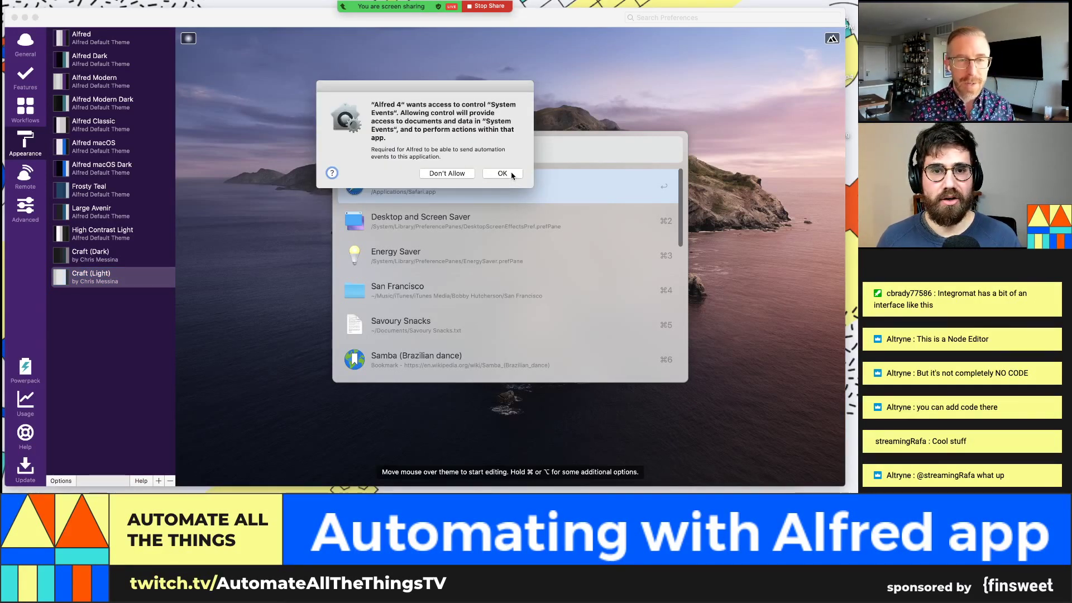
left_click(503, 173)
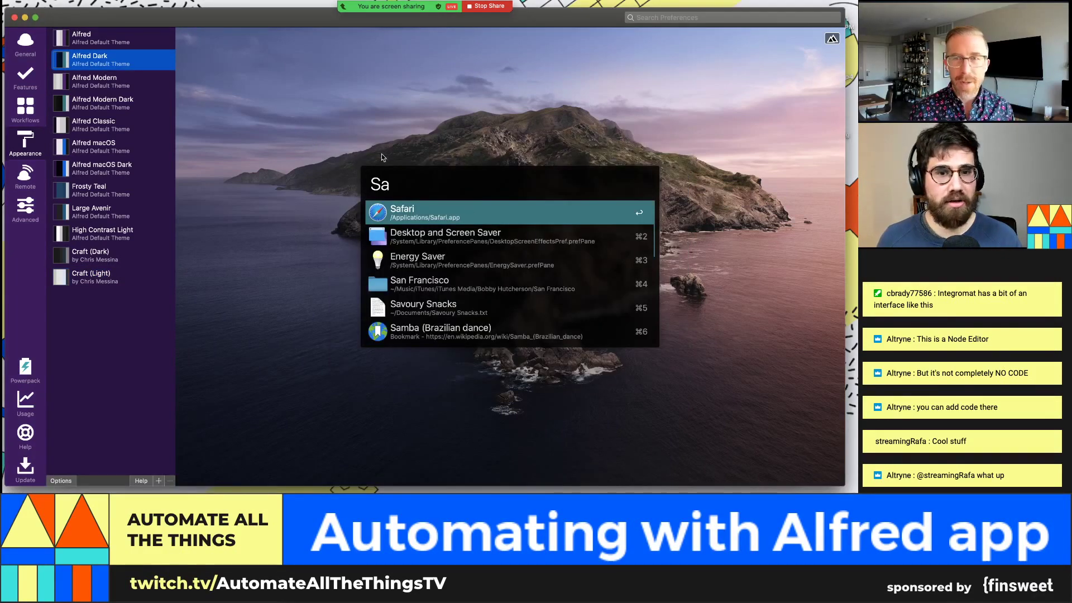
Step: Preview an 'sa' search, then make Craft (Dark) the active Alfred theme
key("alt+space")
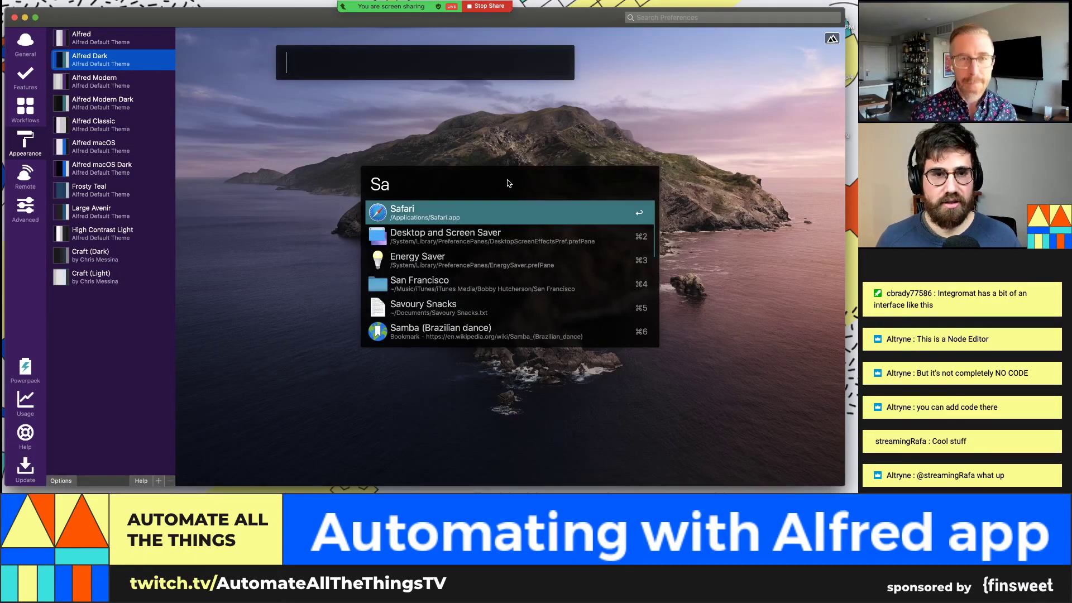
type("sa")
key("BackSpace")
key("BackSpace")
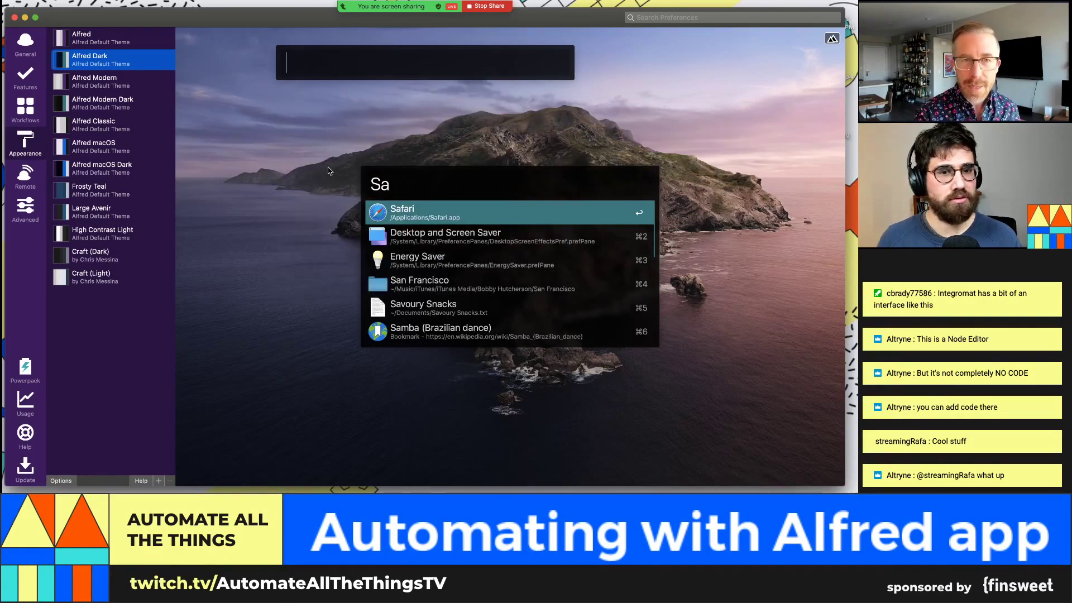
key("Escape")
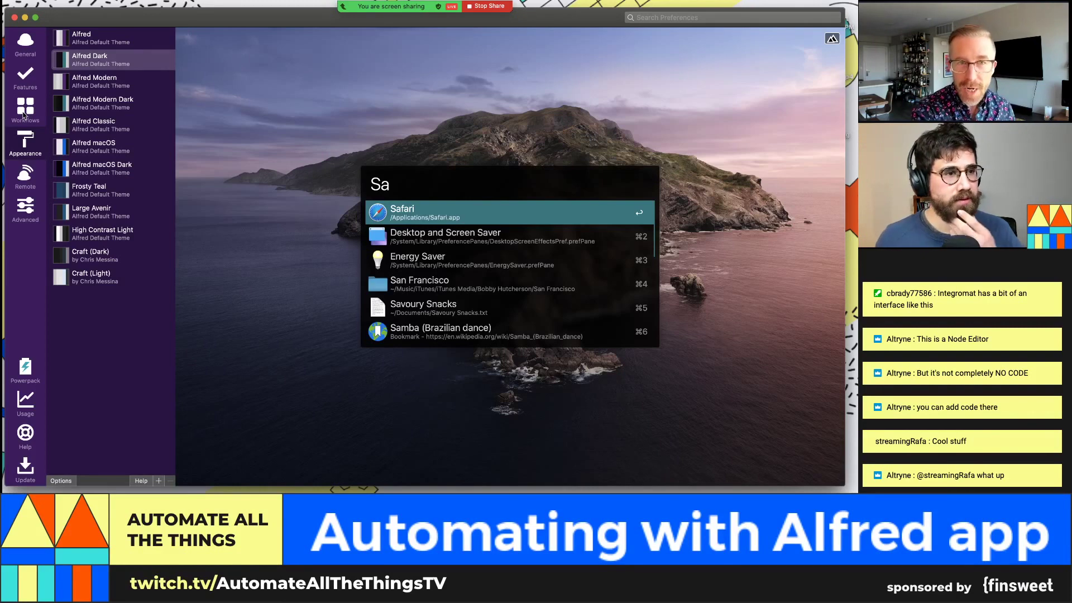
left_click(117, 257)
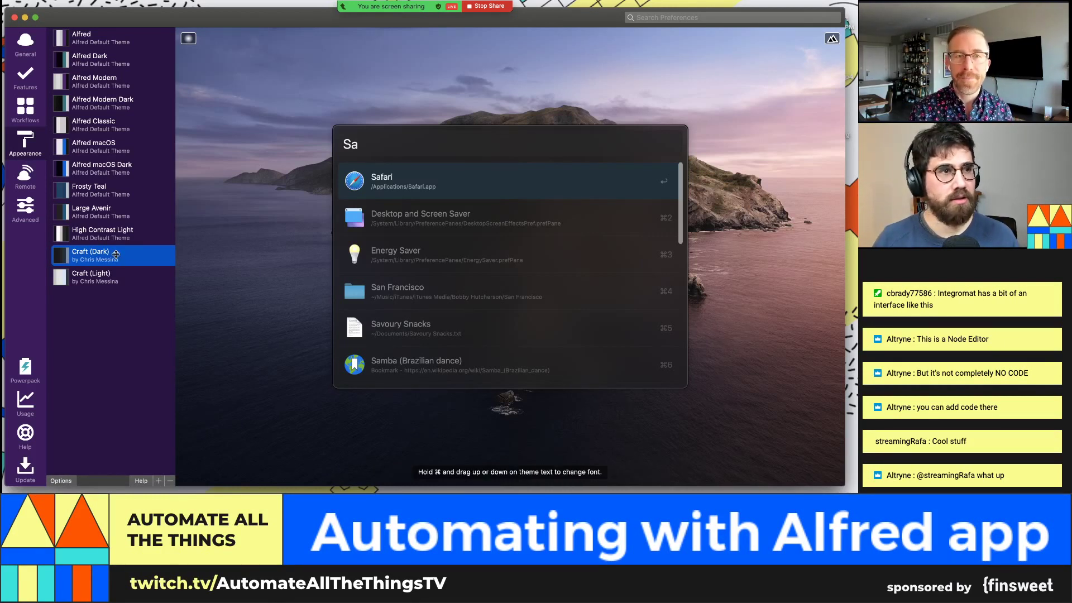
key("alt+space")
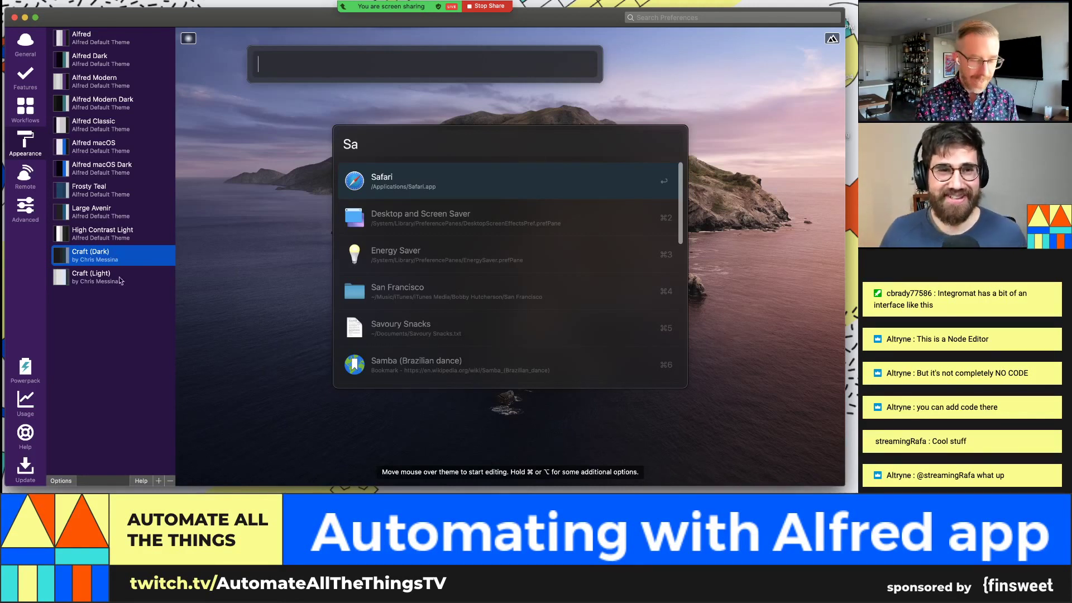
Step: Set macOS to the Light appearance via 'gen' General preferences, then return to Alfred Workflows
type("g")
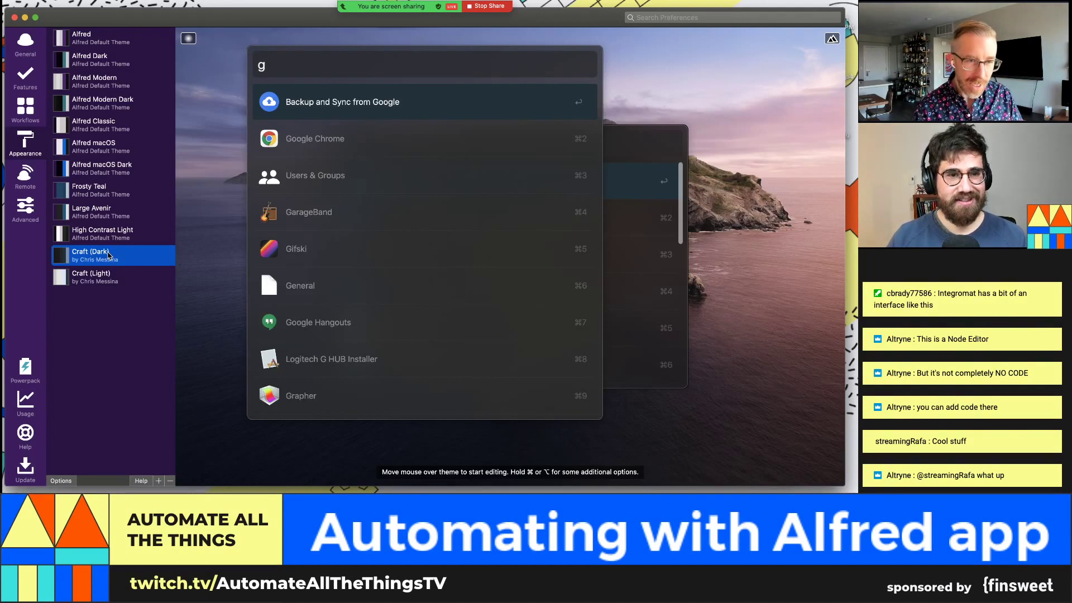
type("en")
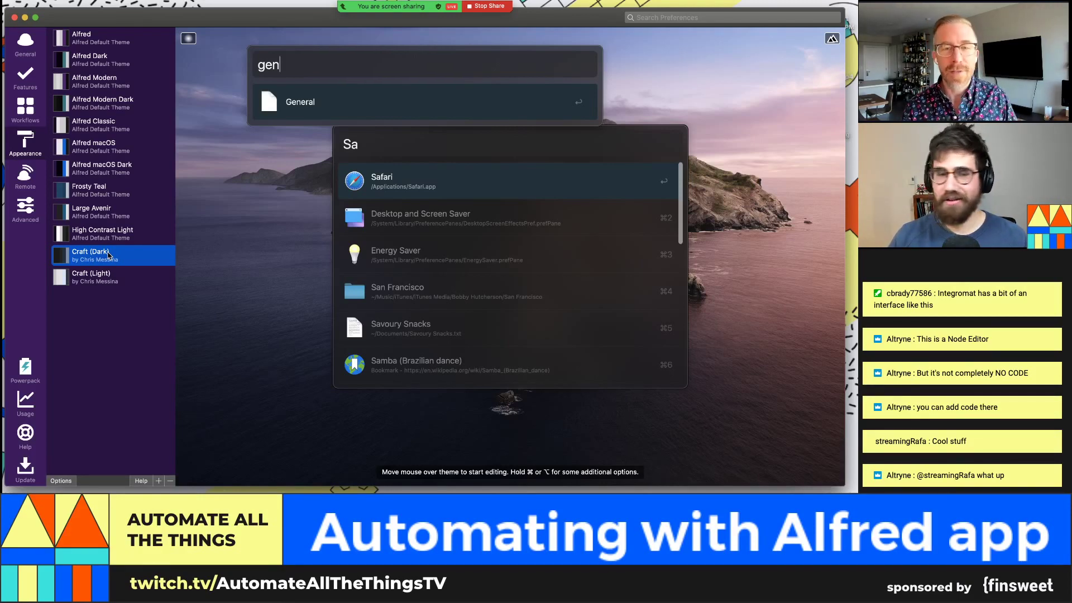
key("Return")
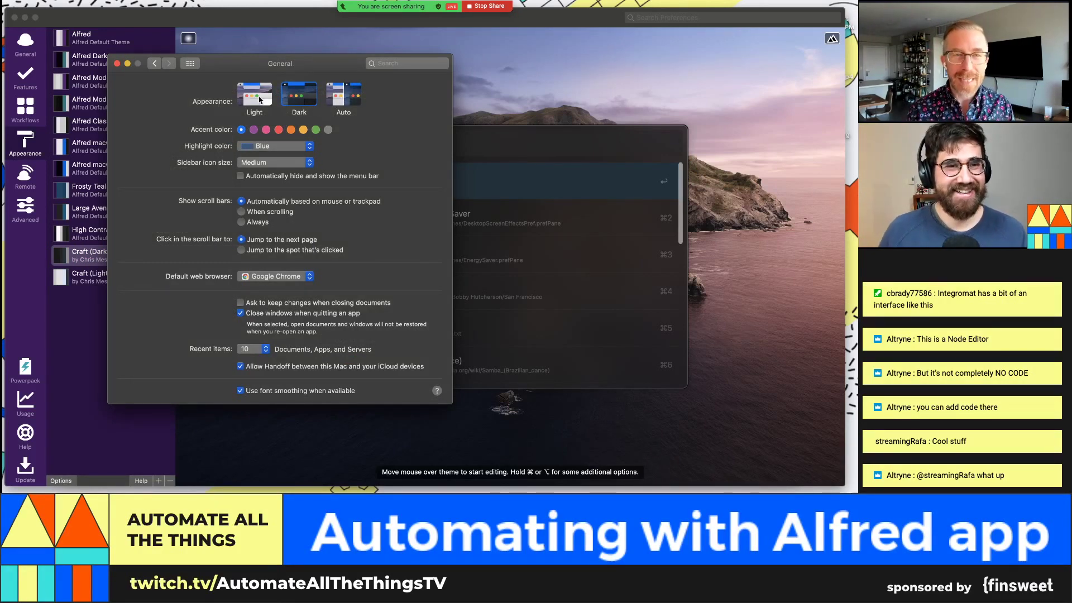
left_click(259, 96)
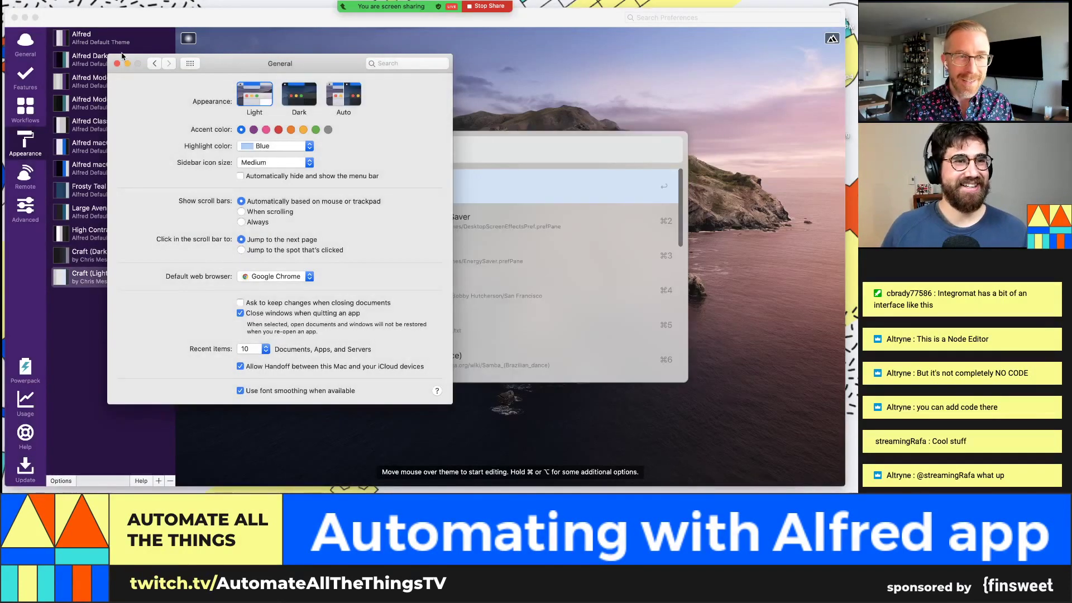
left_click(117, 63)
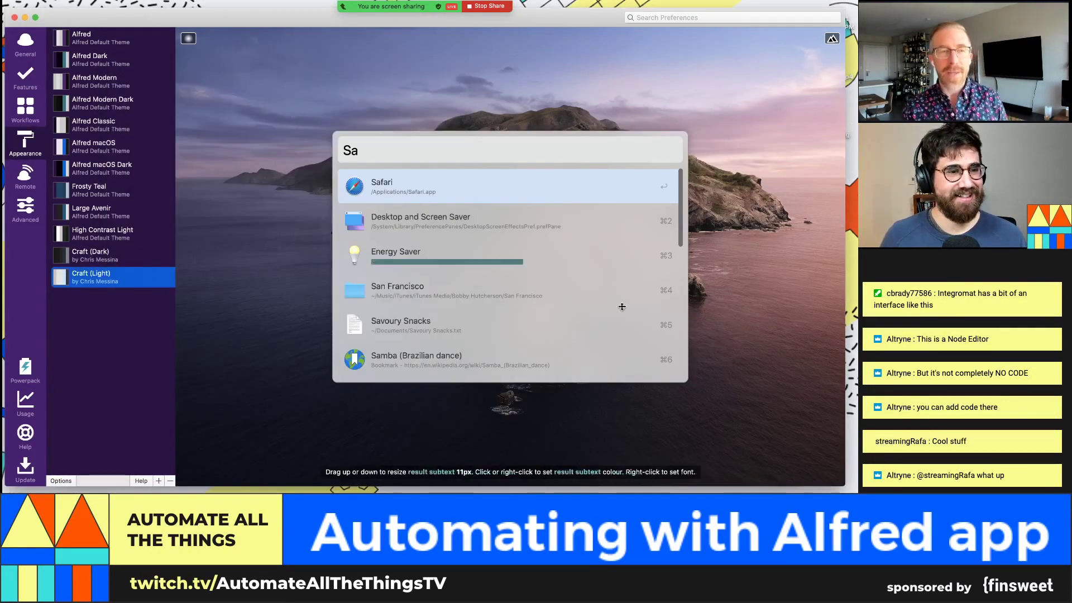
key("alt+space")
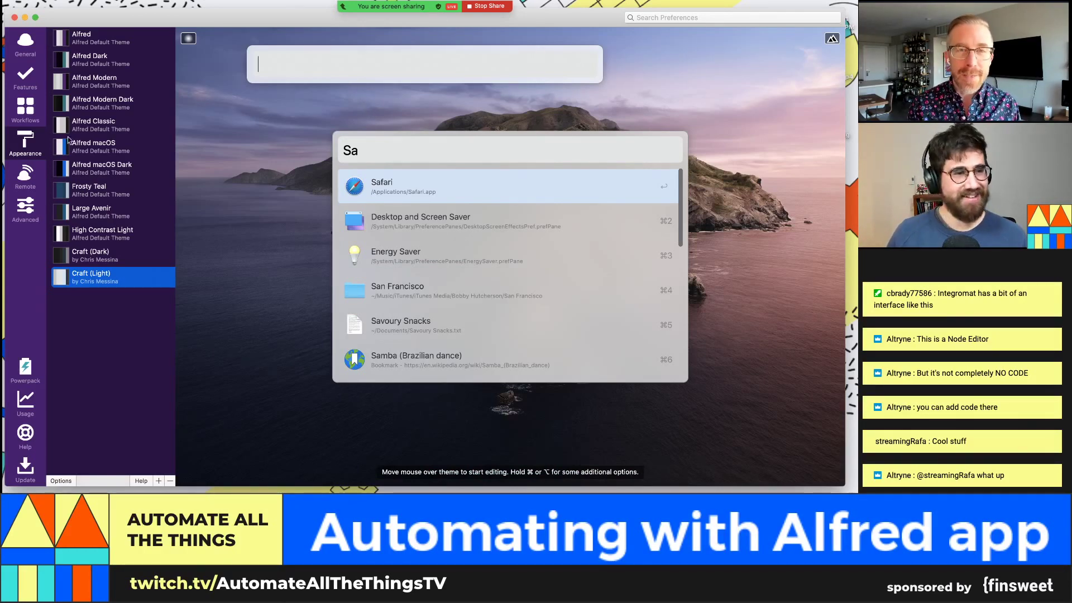
left_click(18, 116)
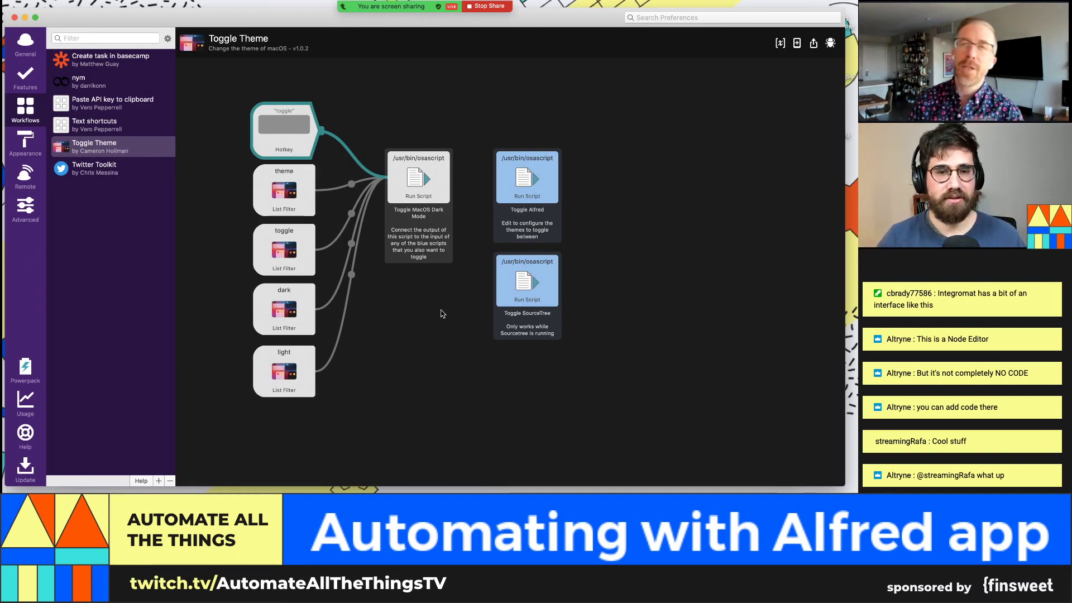
Step: Search 'theme' in the launcher to list the Toggle, Dark and Light options
key("alt+space")
type("togg")
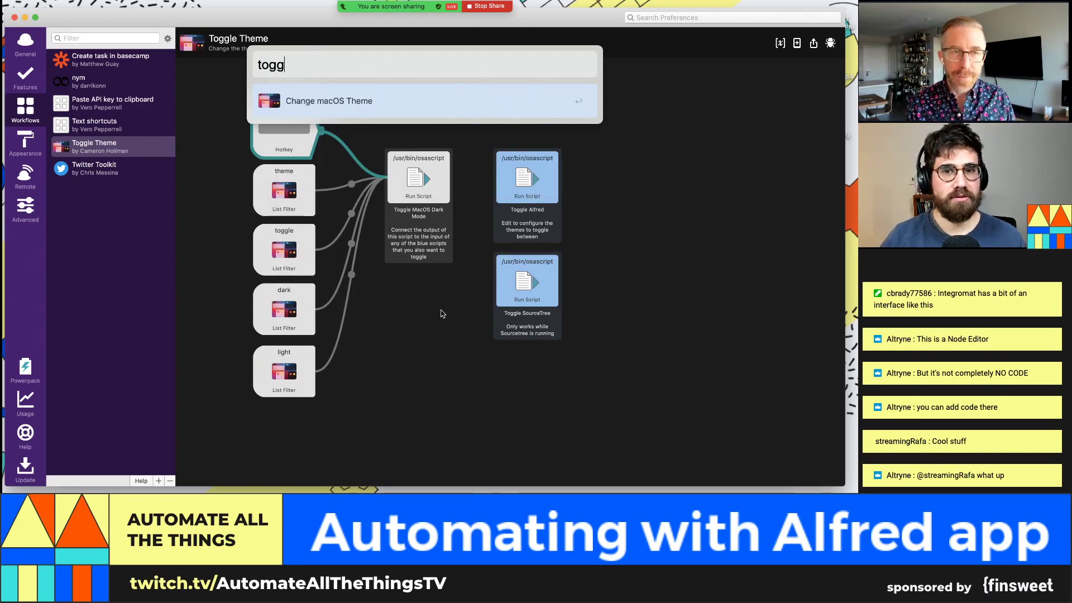
key("BackSpace")
key("BackSpace")
key("BackSpace")
key("BackSpace")
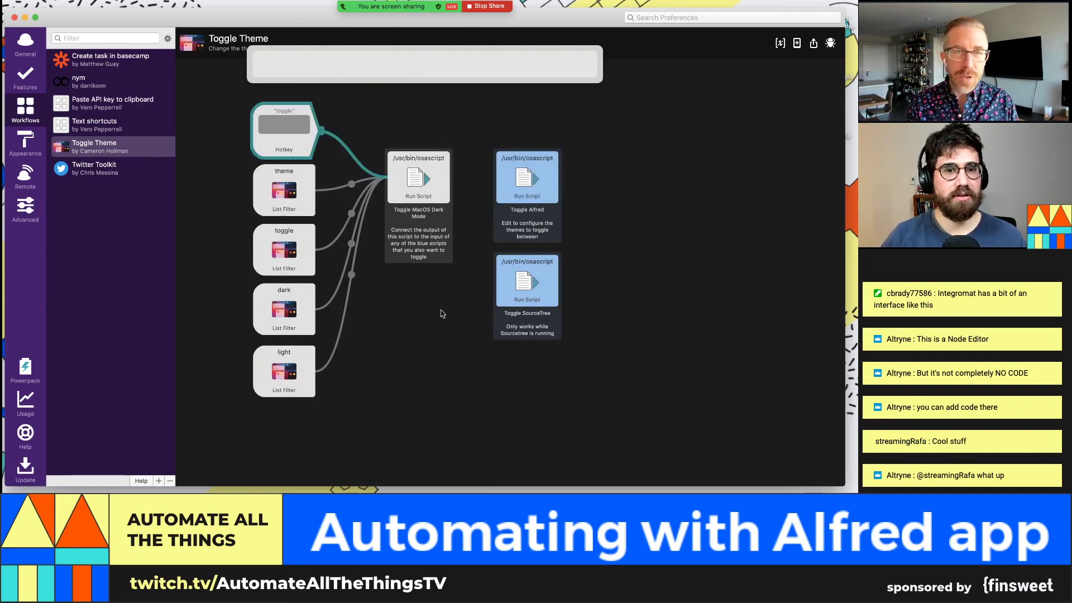
type("them")
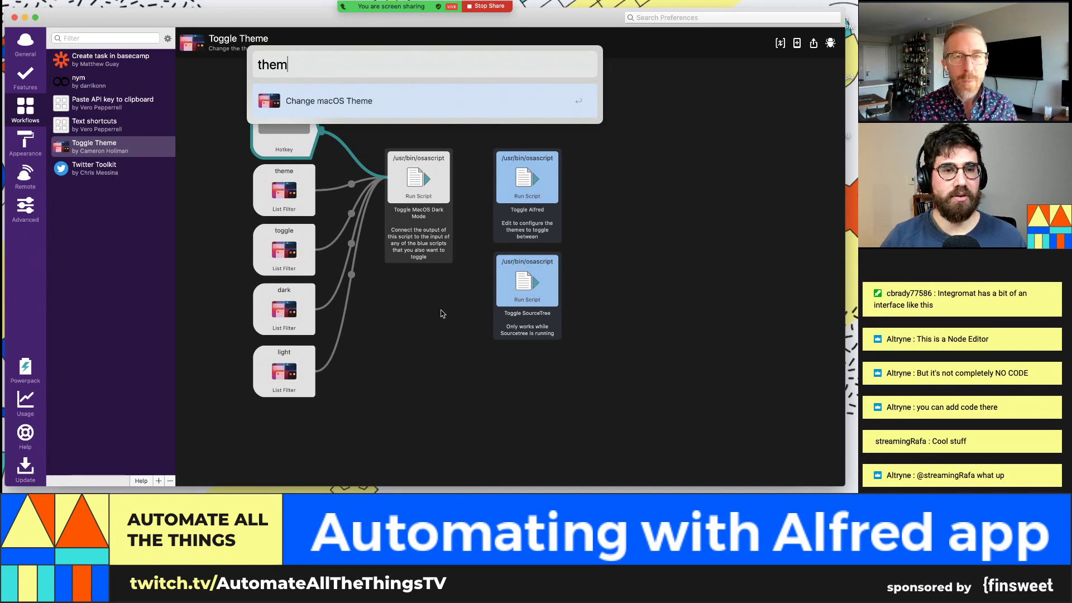
type("e")
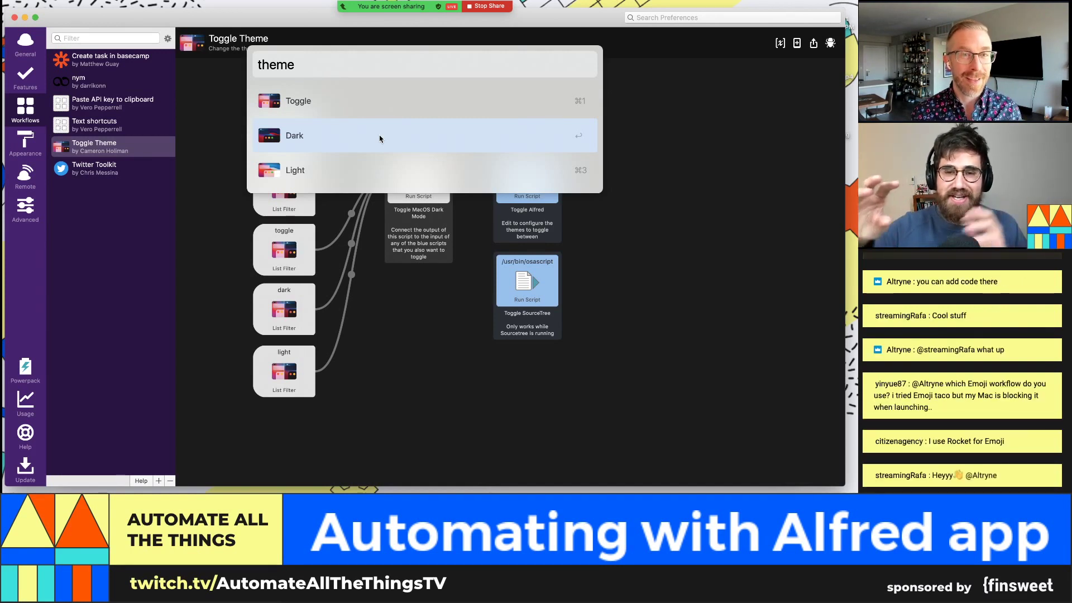
Step: Highlight and run the Light option from the theme results
key("Down")
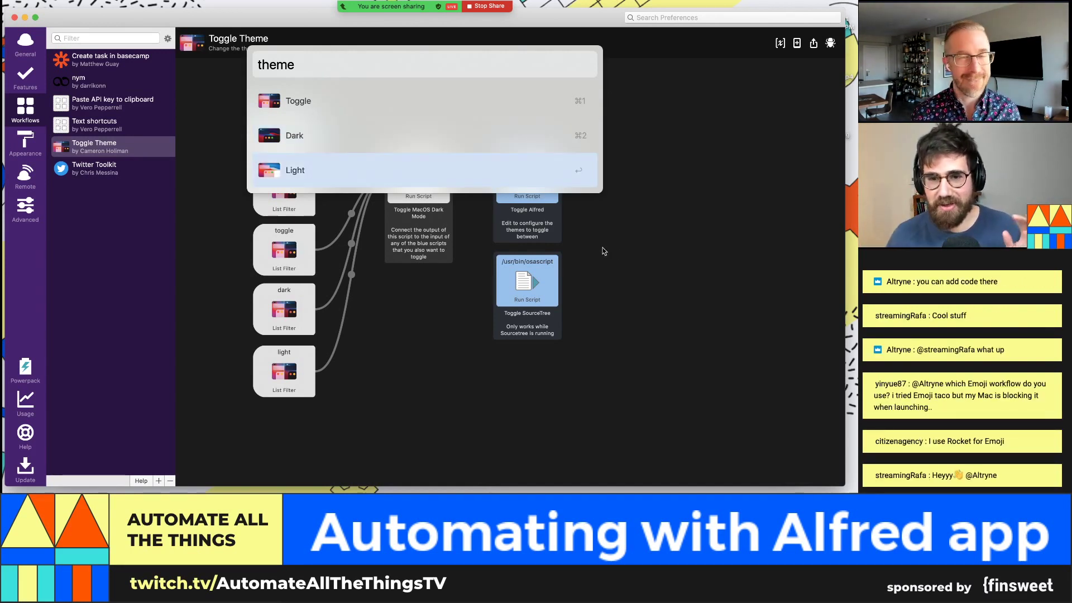
key("Return")
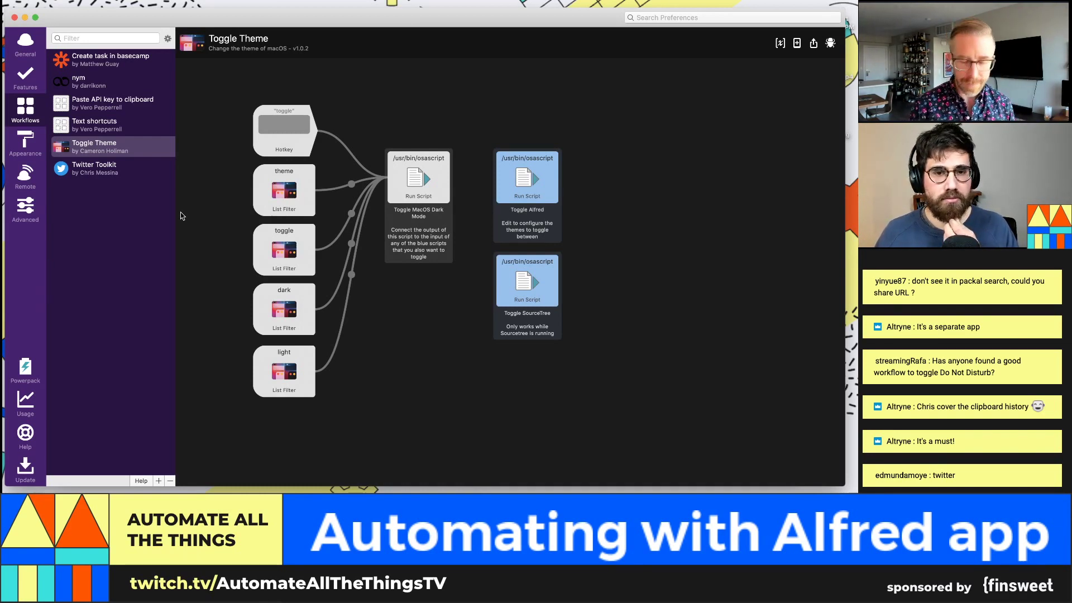
Step: Switch Alfred Preferences to the Features section's Default Results page
left_click(23, 78)
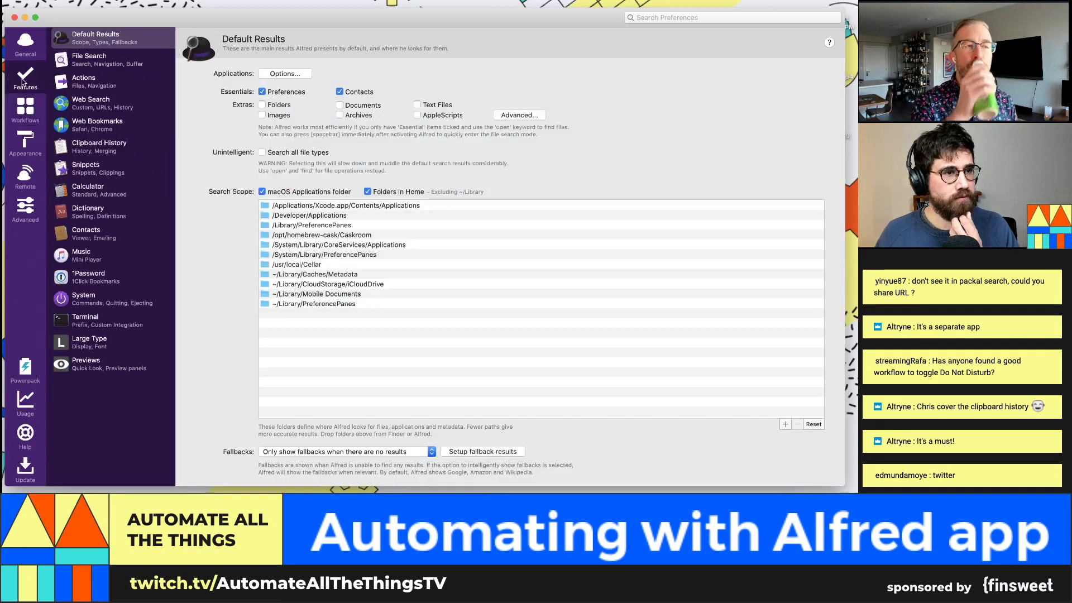
Step: Review the Web Search keywords, then move via Default Results to Clipboard History settings
left_click(132, 109)
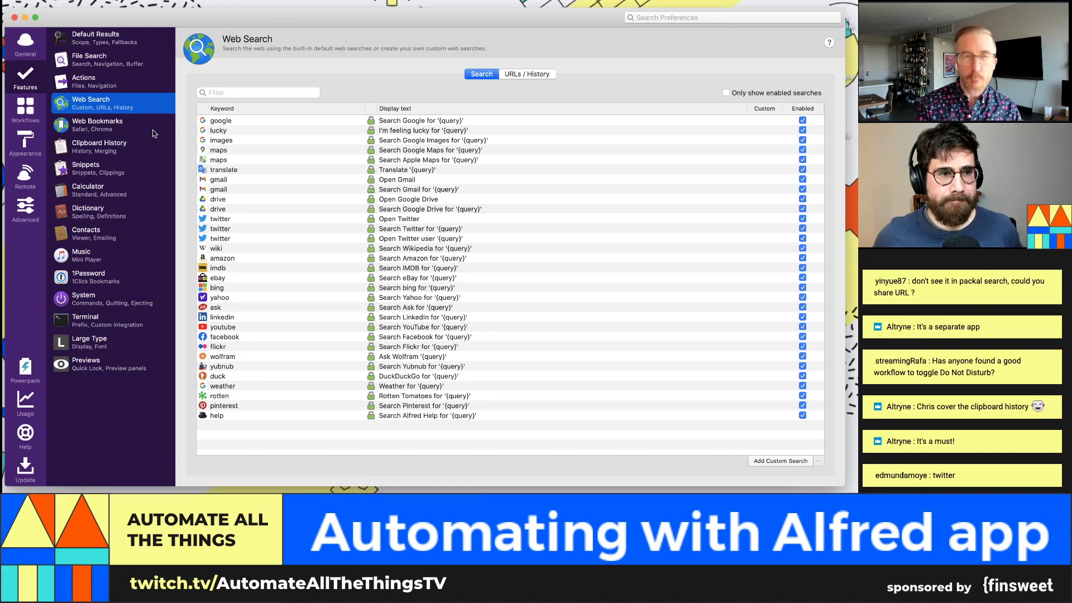
left_click(123, 47)
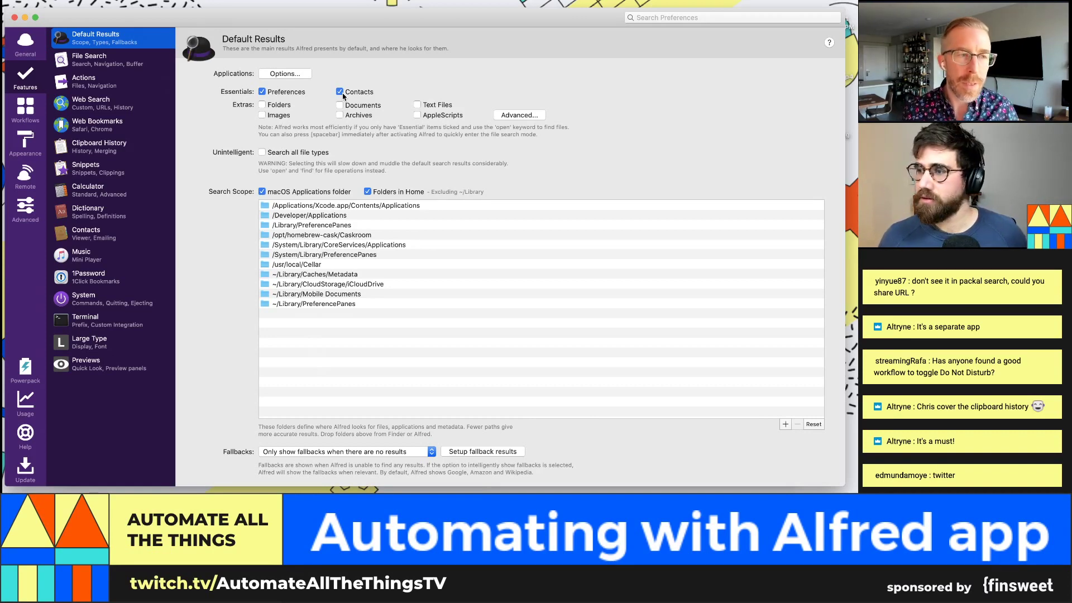
left_click(116, 148)
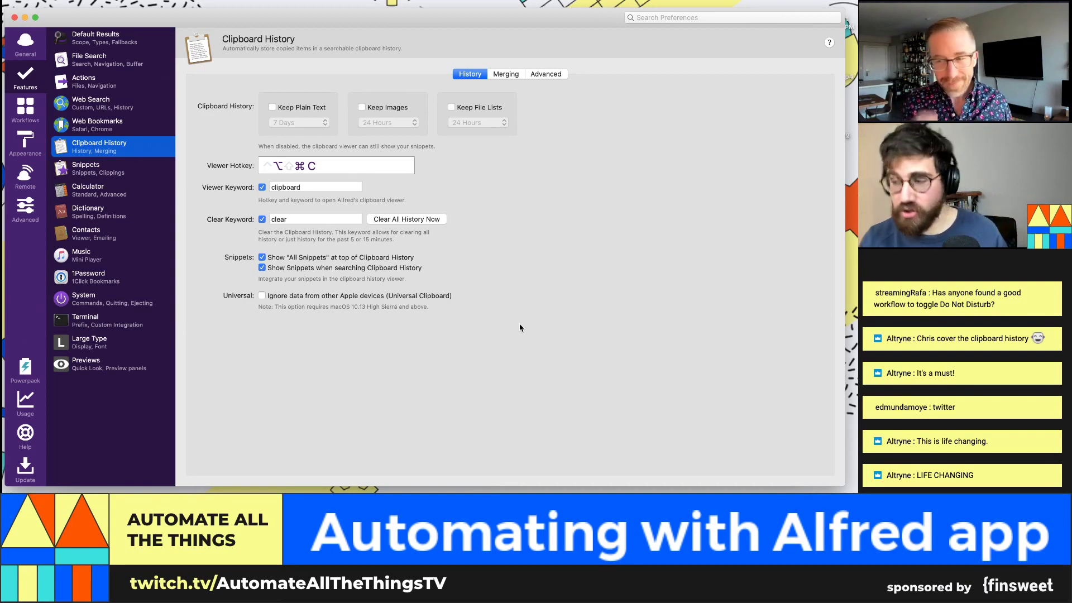
key("alt+space")
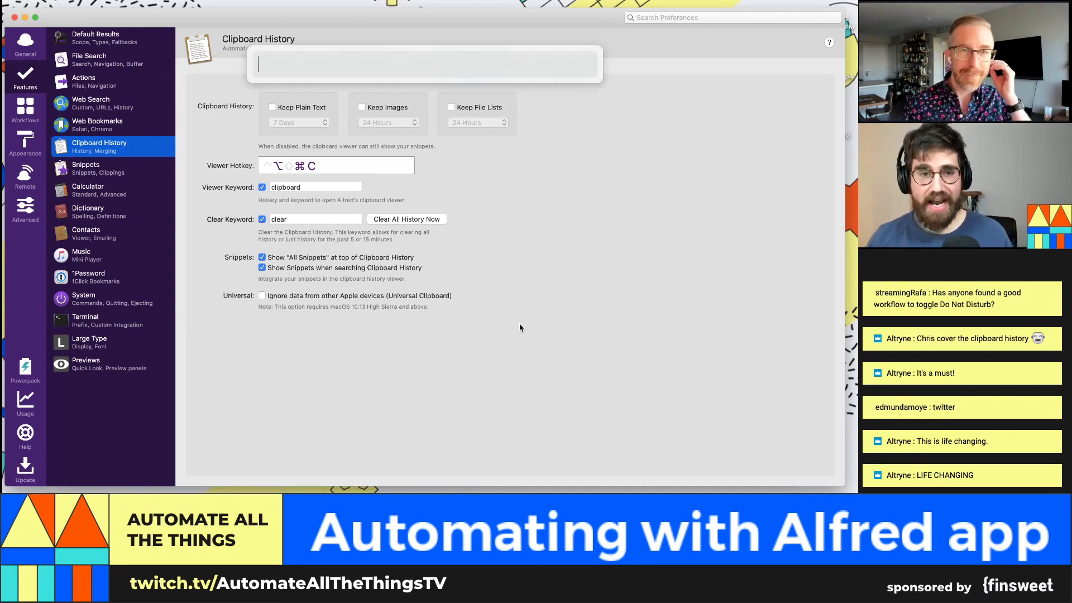
type("apikeys")
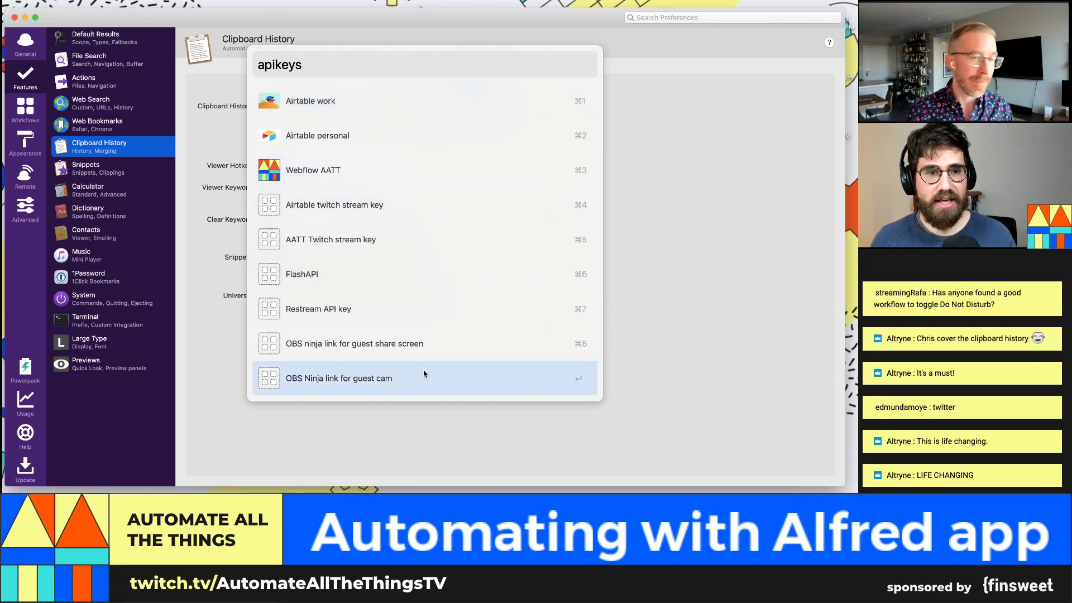
key("Escape")
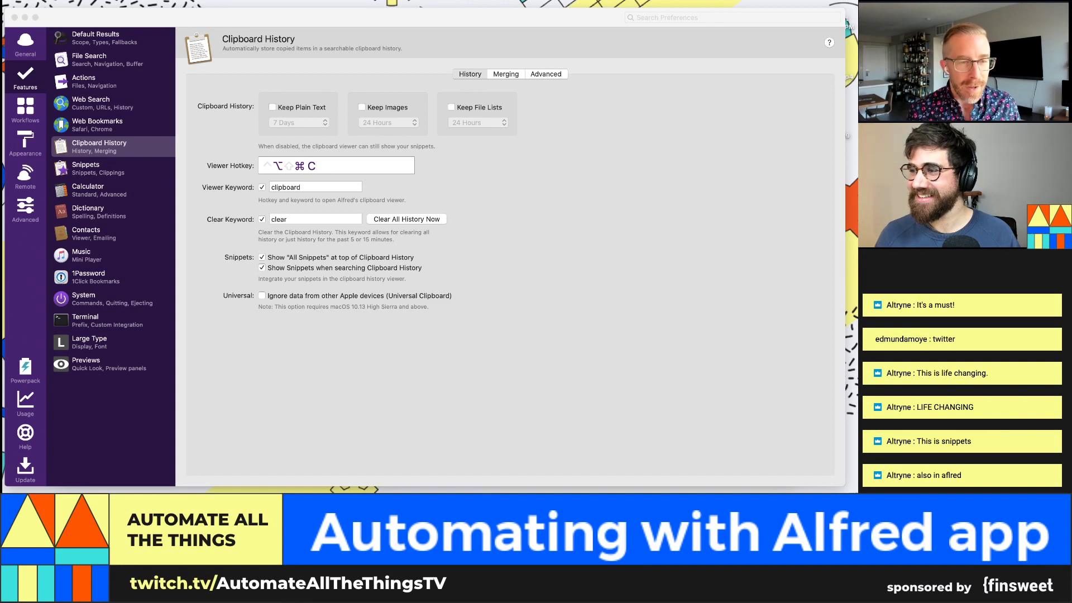
Step: Bring the Alfred preferences forward and close the colour picker panel
left_click(588, 283)
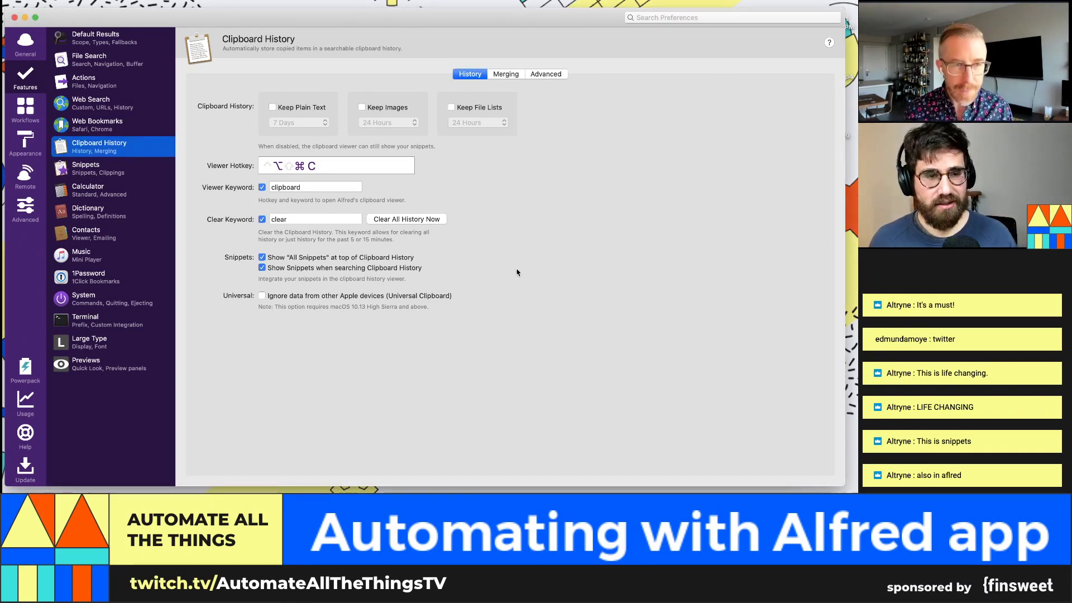
key("shift+super+c")
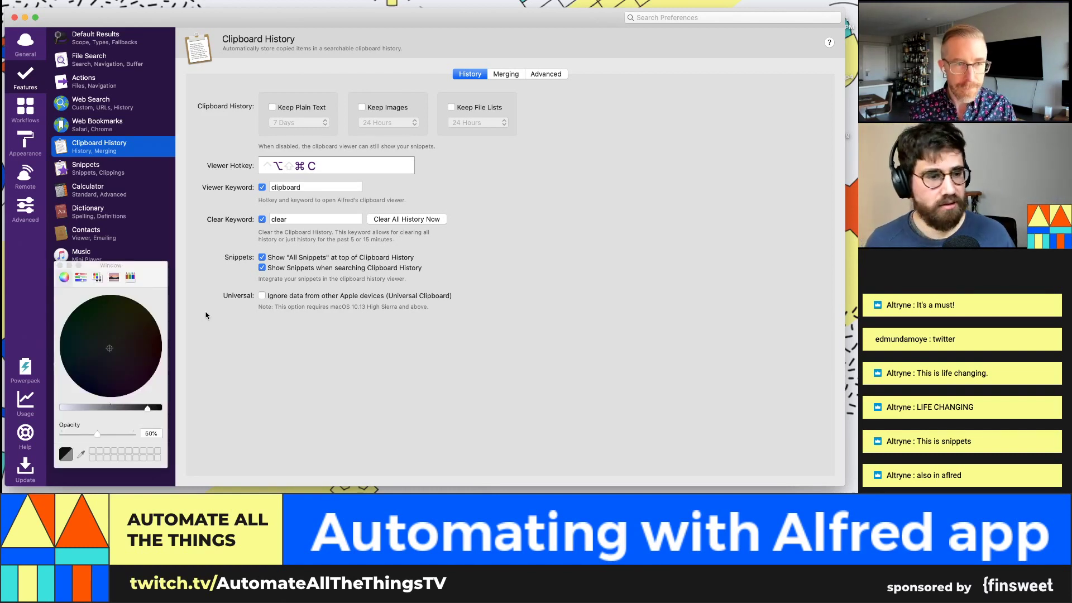
left_click(60, 265)
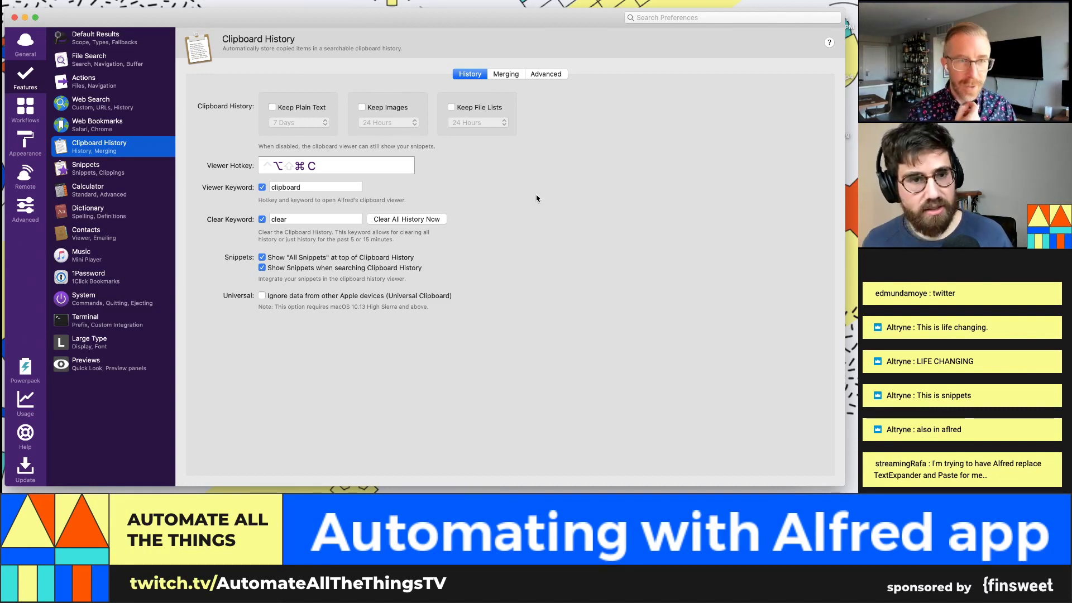
Step: Record ⇧⌘C as the clipboard viewer hotkey and test it by opening and closing the viewer
left_click(326, 170)
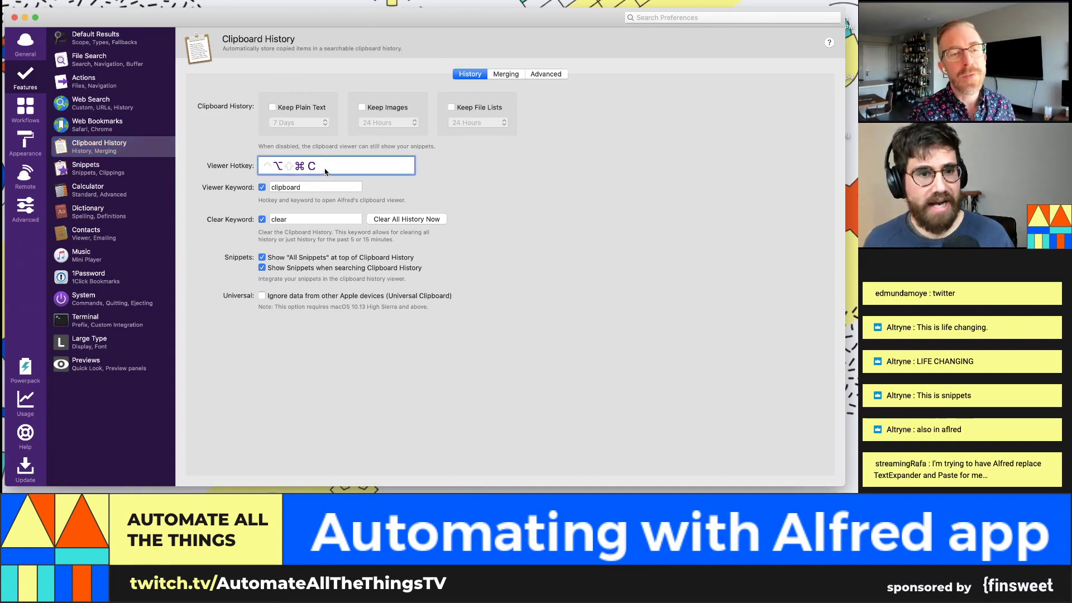
key("super+shift+c")
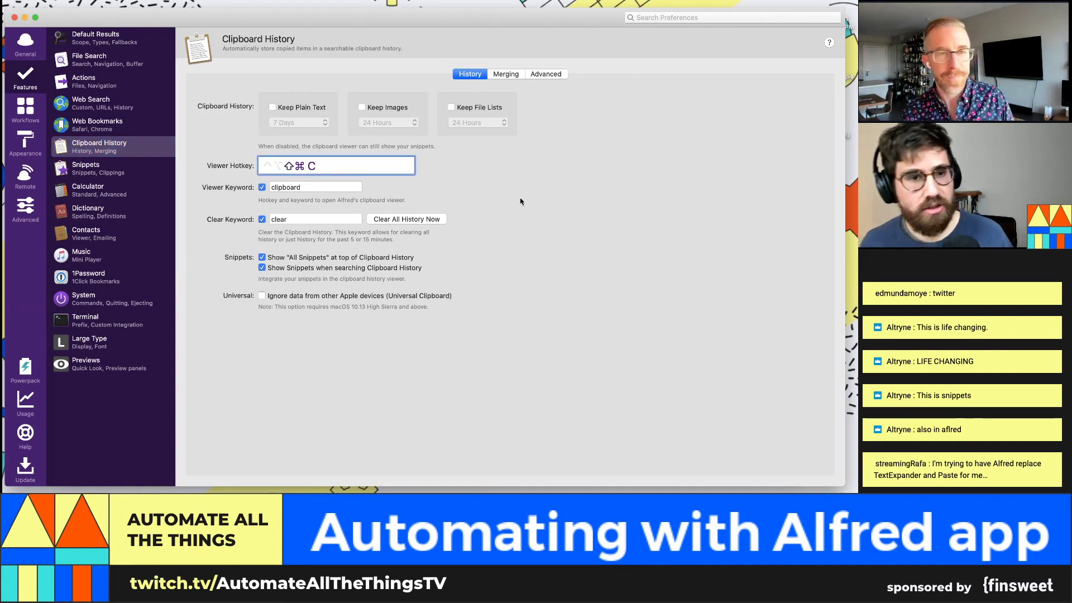
key("super+shift+c")
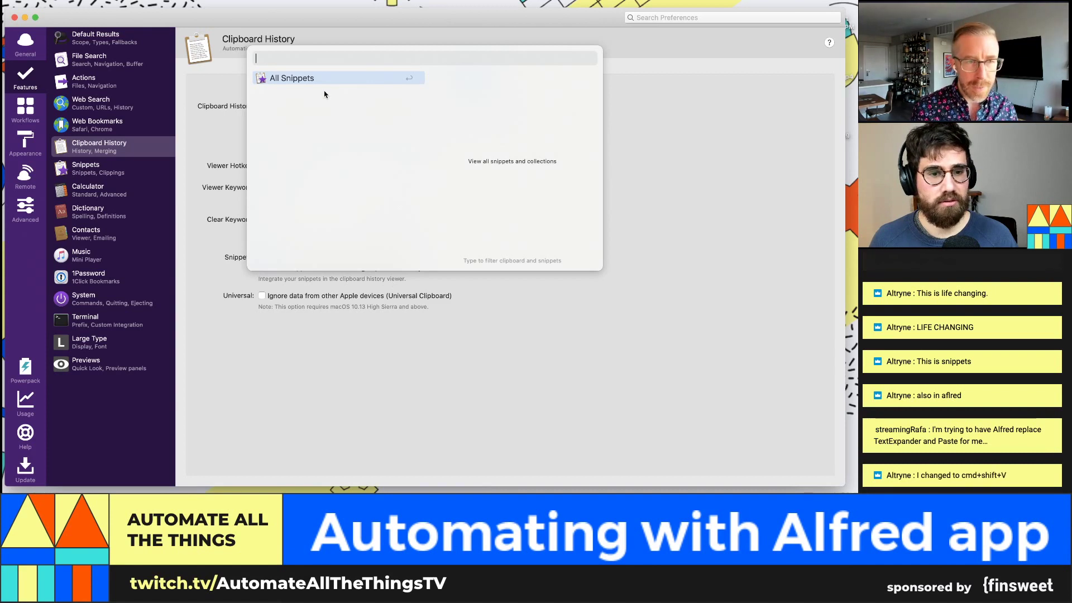
left_click(407, 366)
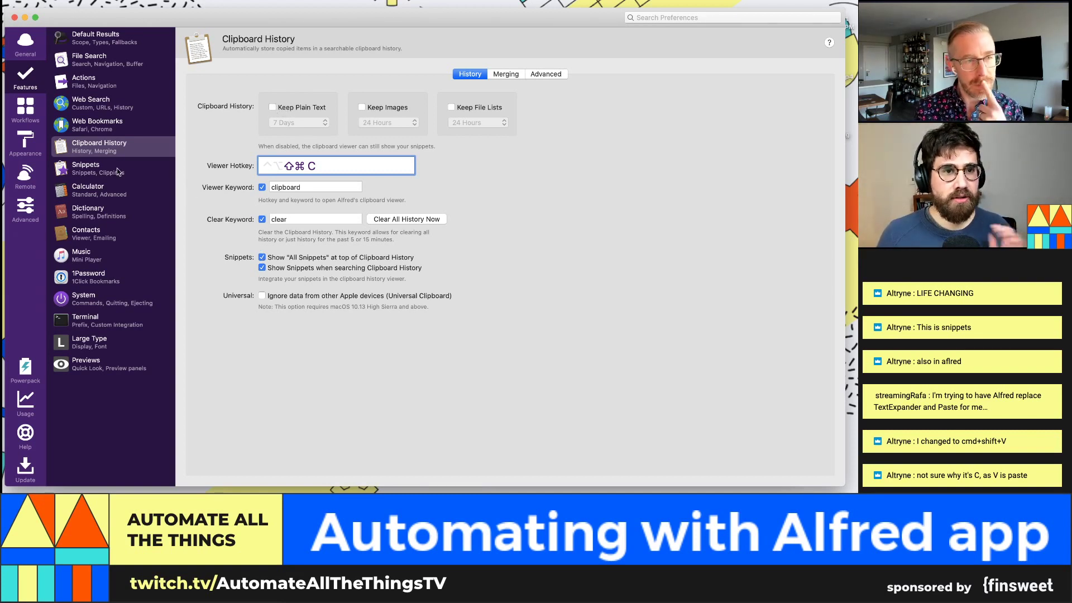
Step: Turn on Keep Plain Text for 7 Days and Keep Images for 24 Hours, browsing entries in the ⇧⌘C viewer
left_click(312, 108)
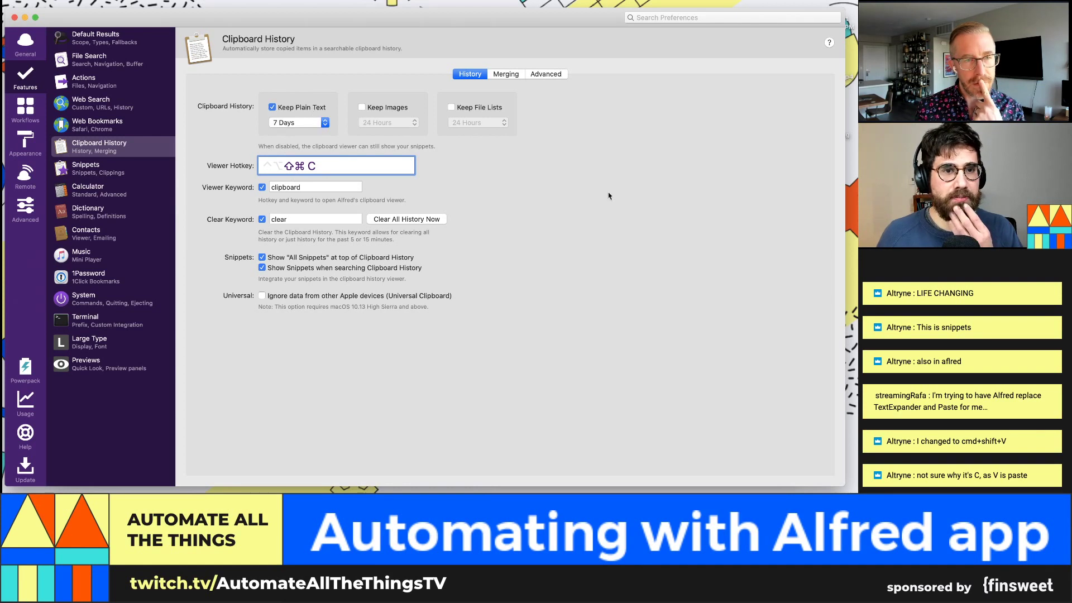
key("super+Tab")
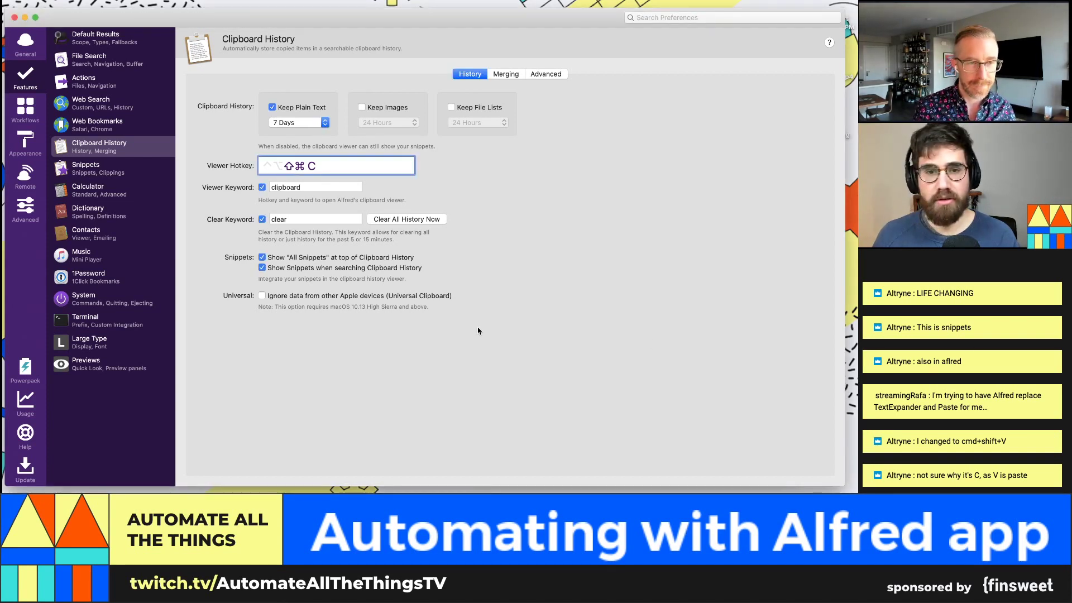
key("super+shift+c")
key("Up")
key("Up")
key("Down")
key("Down")
key("Up")
key("Up")
key("Up")
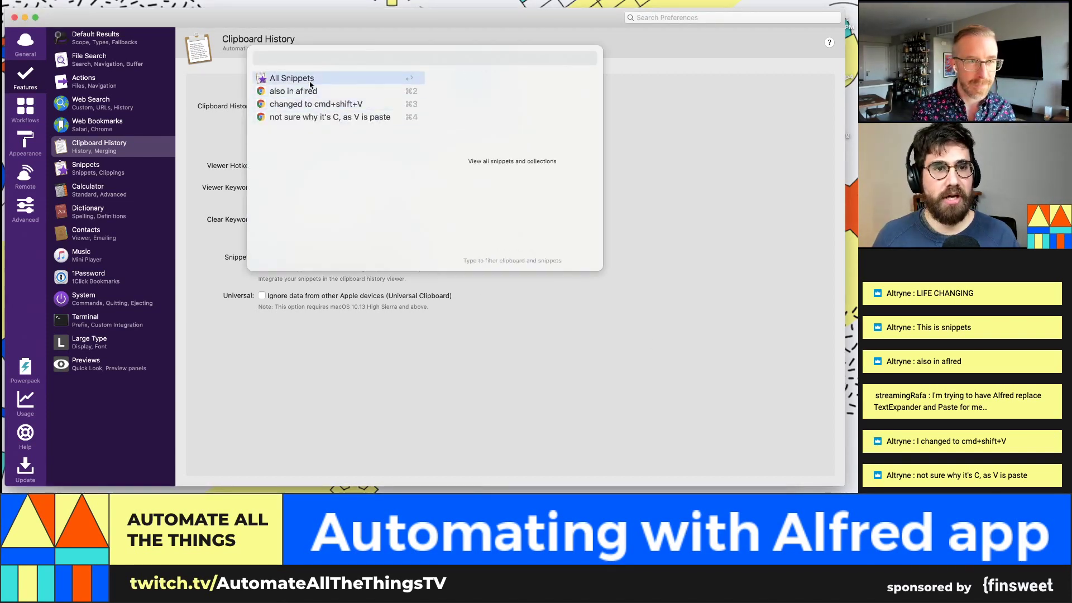
key("Down")
key("Down")
key("Down")
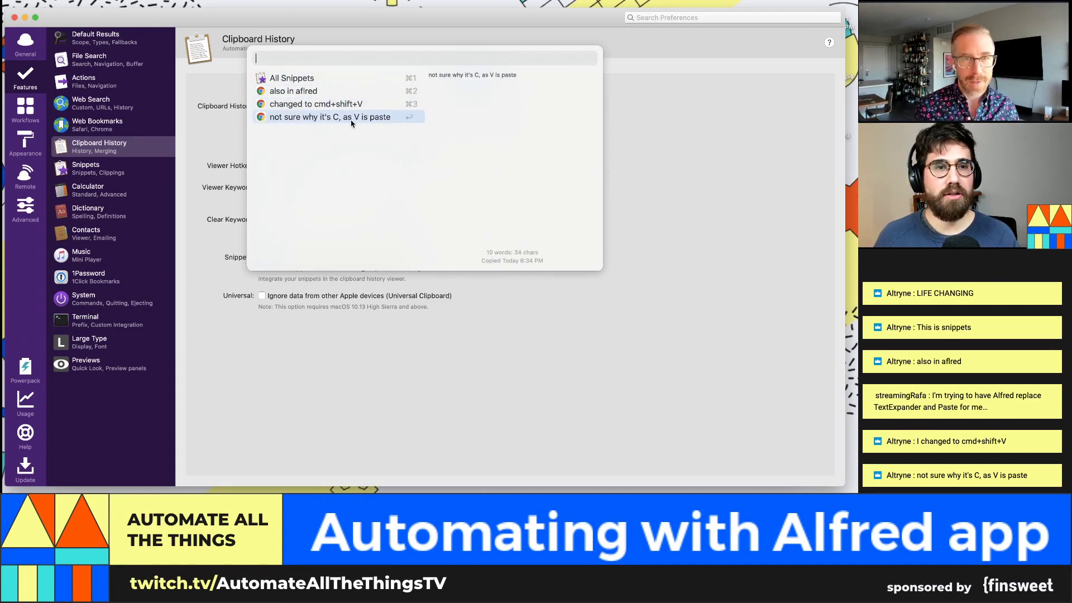
left_click(525, 323)
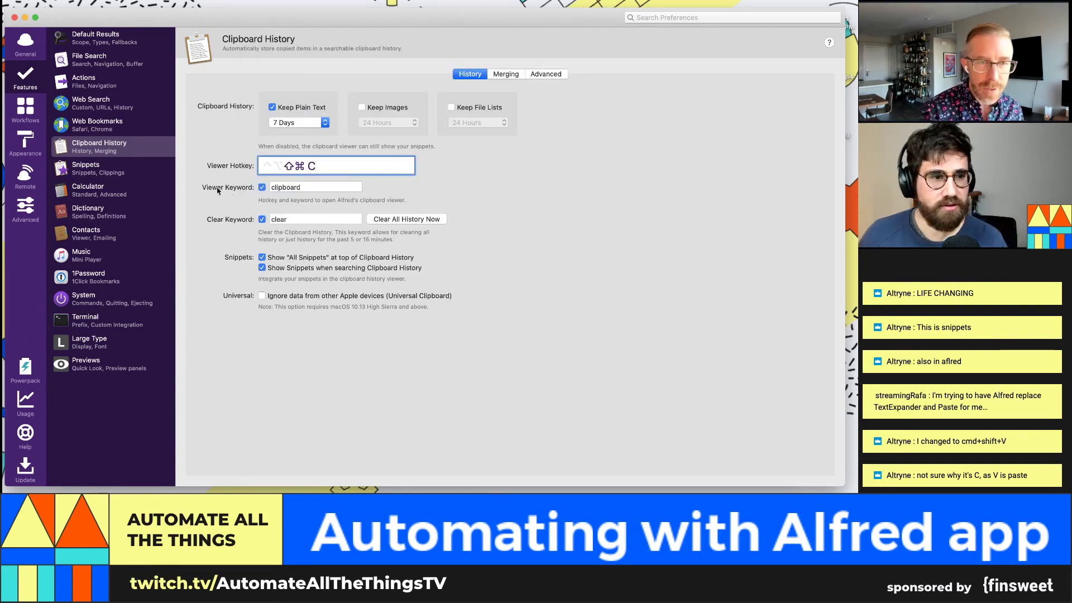
left_click(390, 107)
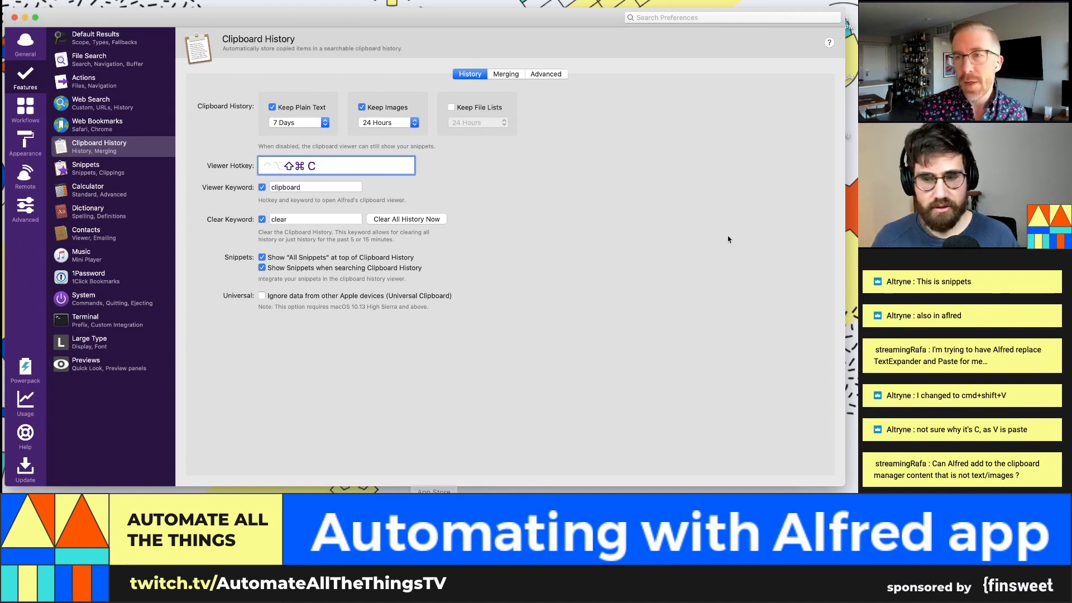
Step: Check the ⇧⌘C clipboard viewer and leave image retention at 24 Hours
left_click(853, 228)
right_click(853, 228)
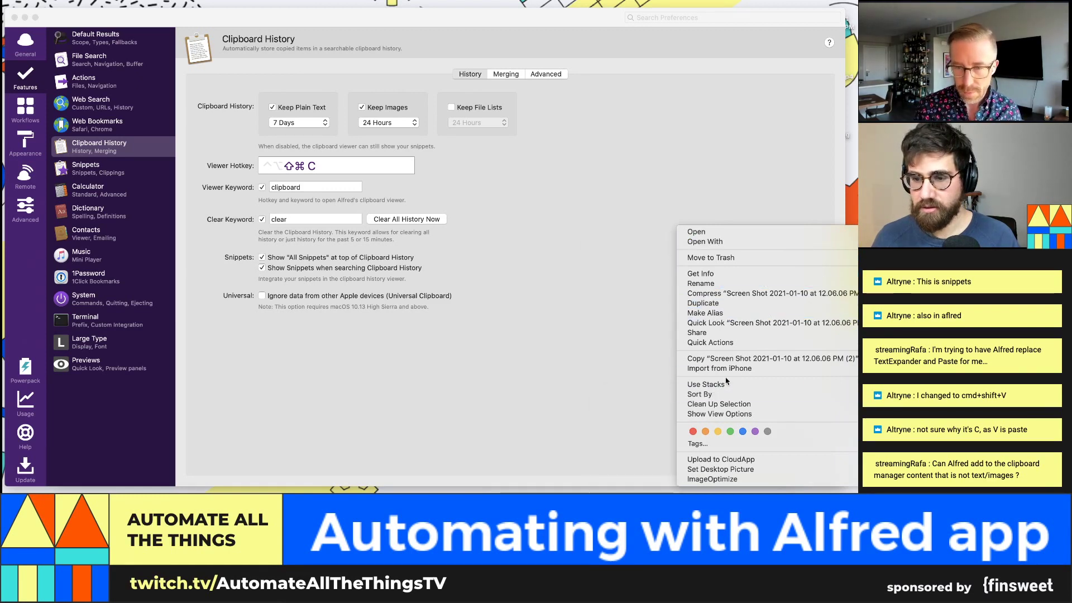
left_click(832, 199)
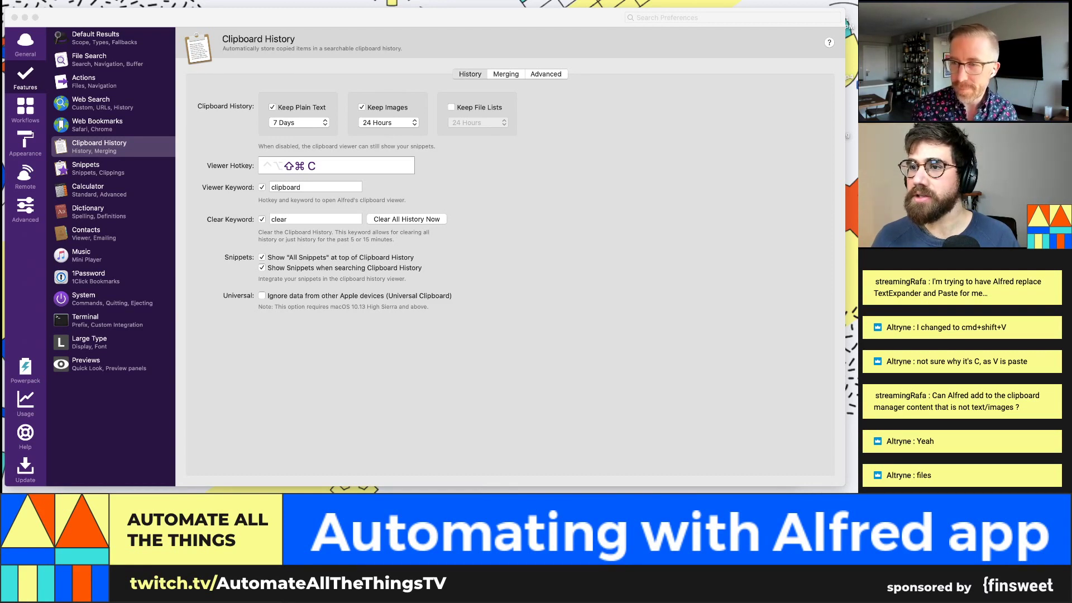
left_click(750, 134)
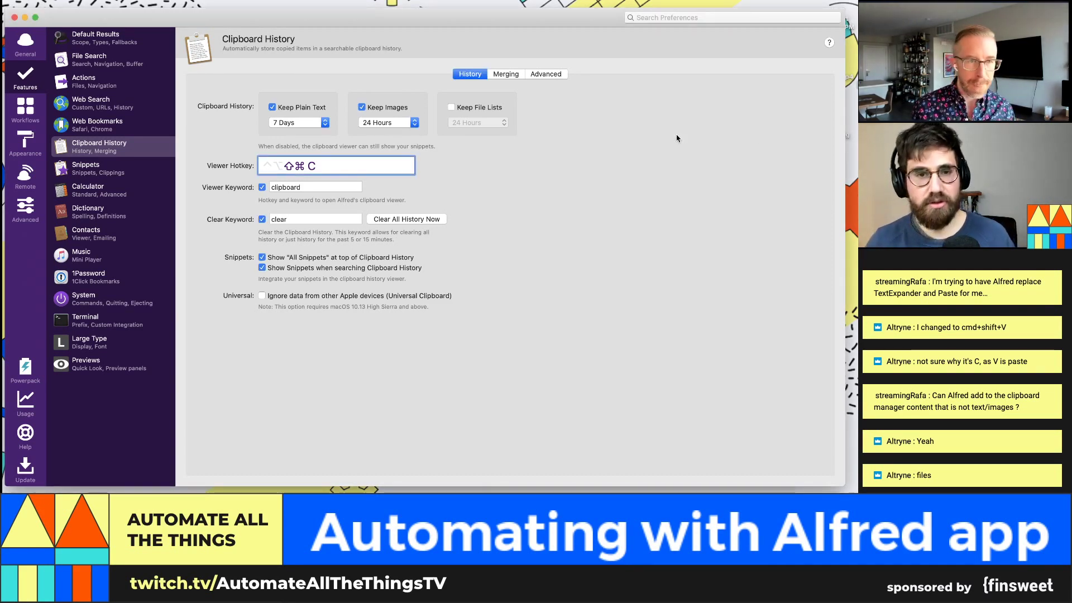
key("super+shift+c")
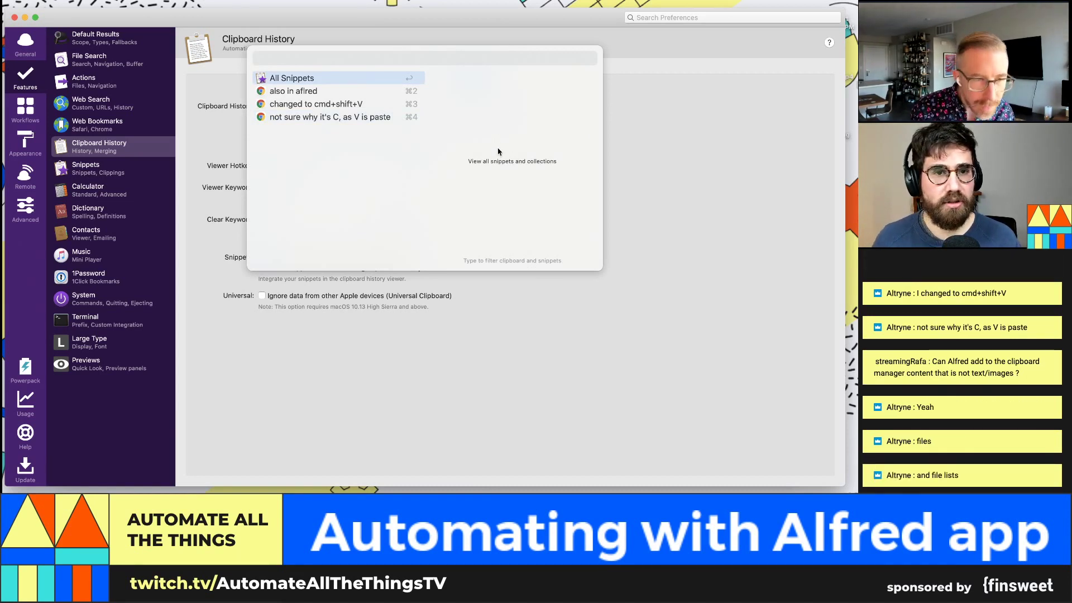
key("Escape")
key("super+shift+c")
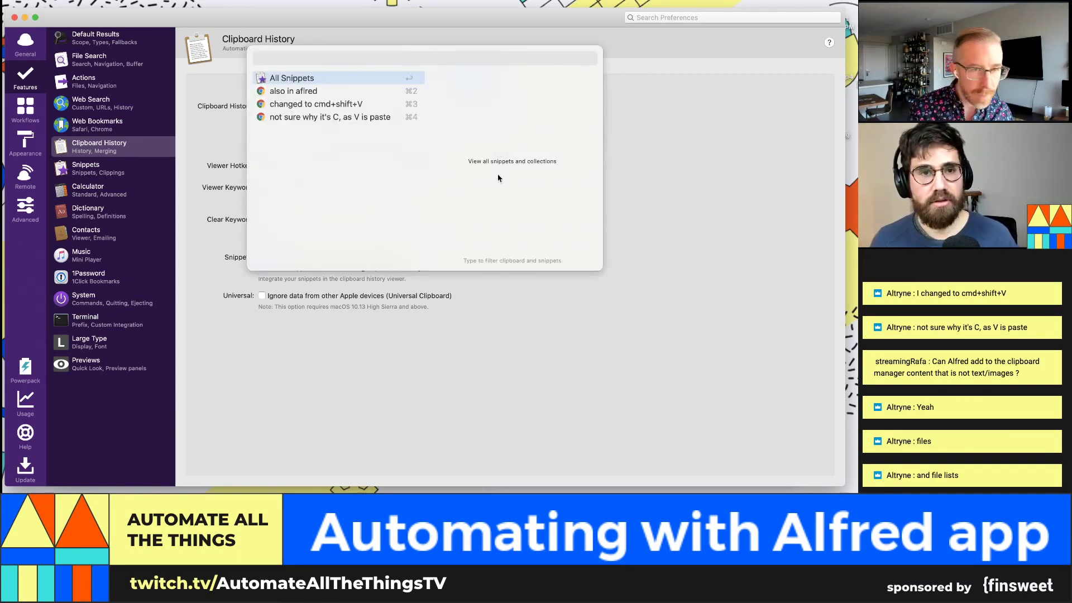
key("Escape")
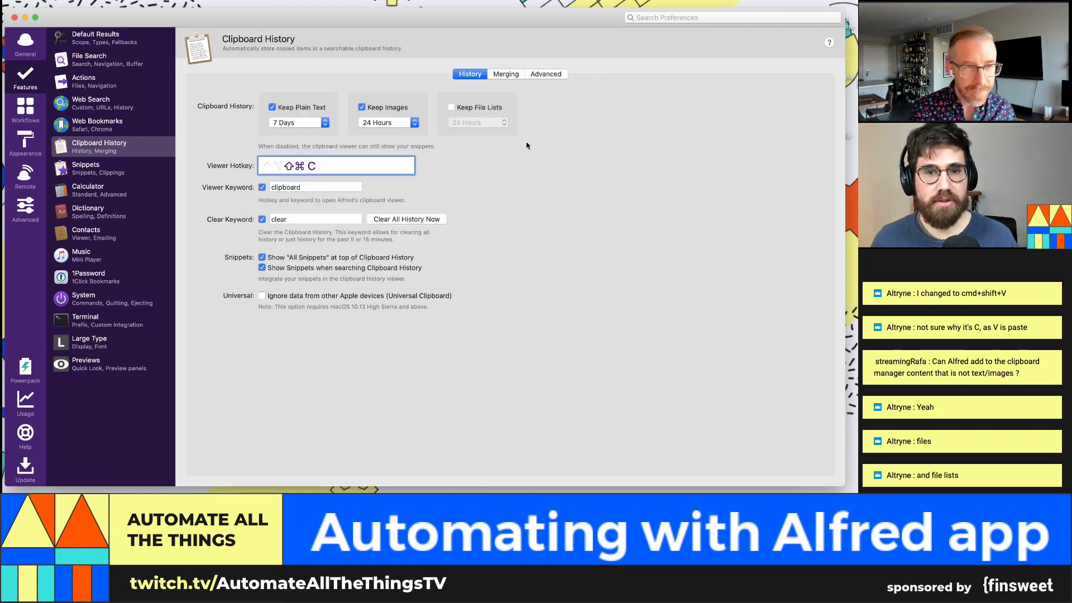
left_click(389, 124)
left_click(541, 160)
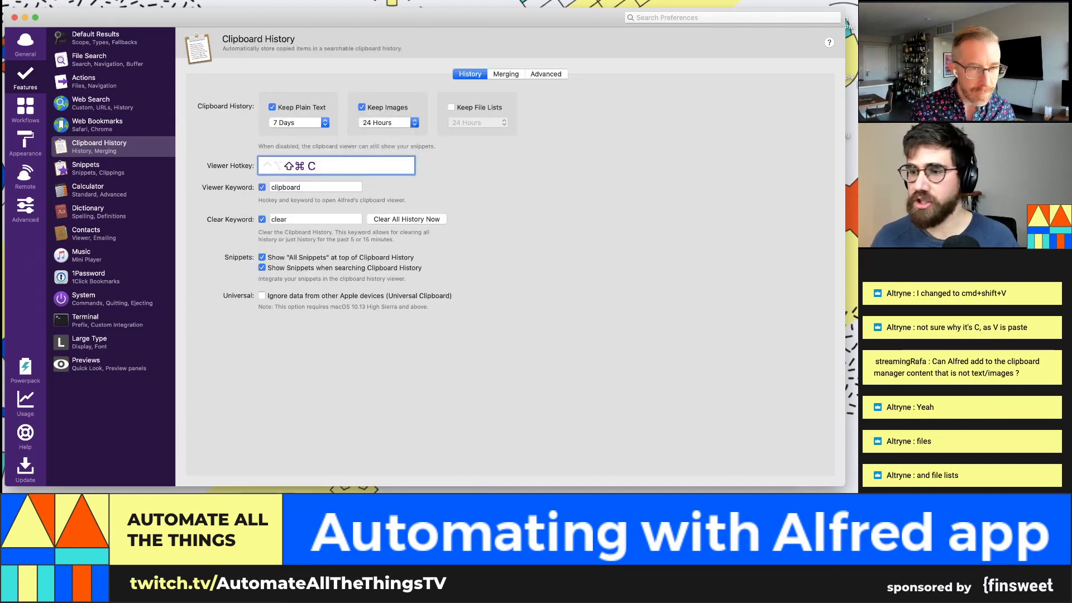
Step: Copy the desktop screenshot file and the audio file to the clipboard
left_click(858, 258)
right_click(858, 259)
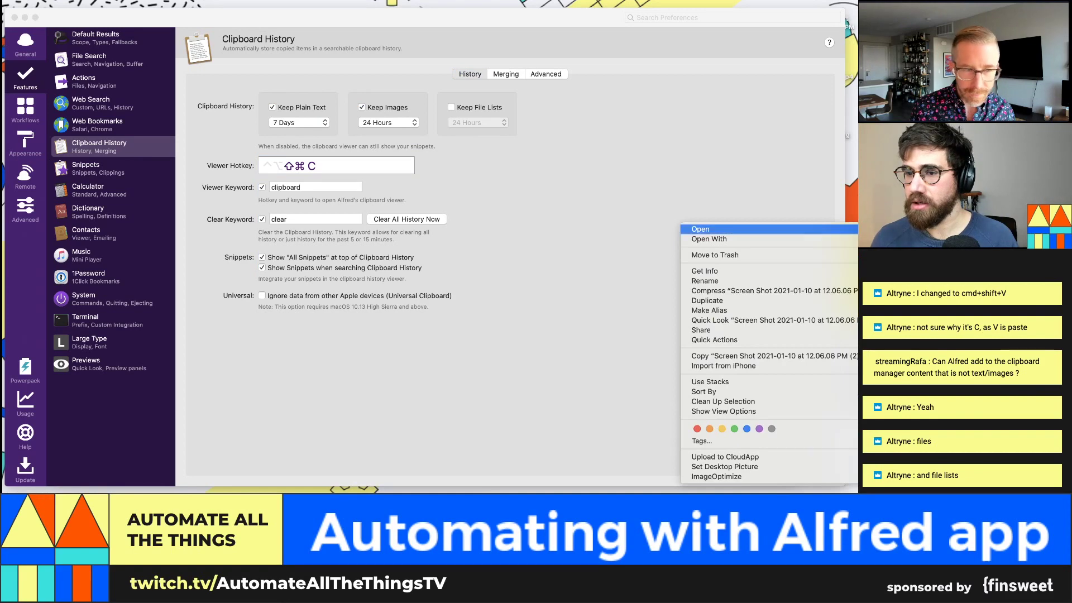
left_click(747, 359)
right_click(866, 116)
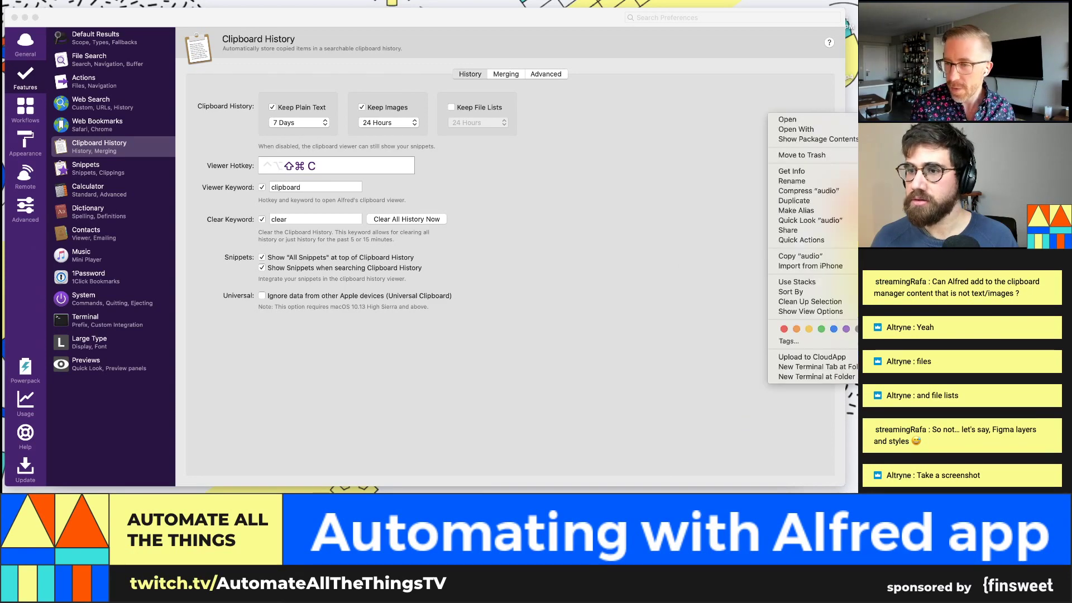
left_click(805, 256)
Step: Confirm both copied files appear in the ⇧⌘C clipboard history viewer, then close it
left_click(644, 257)
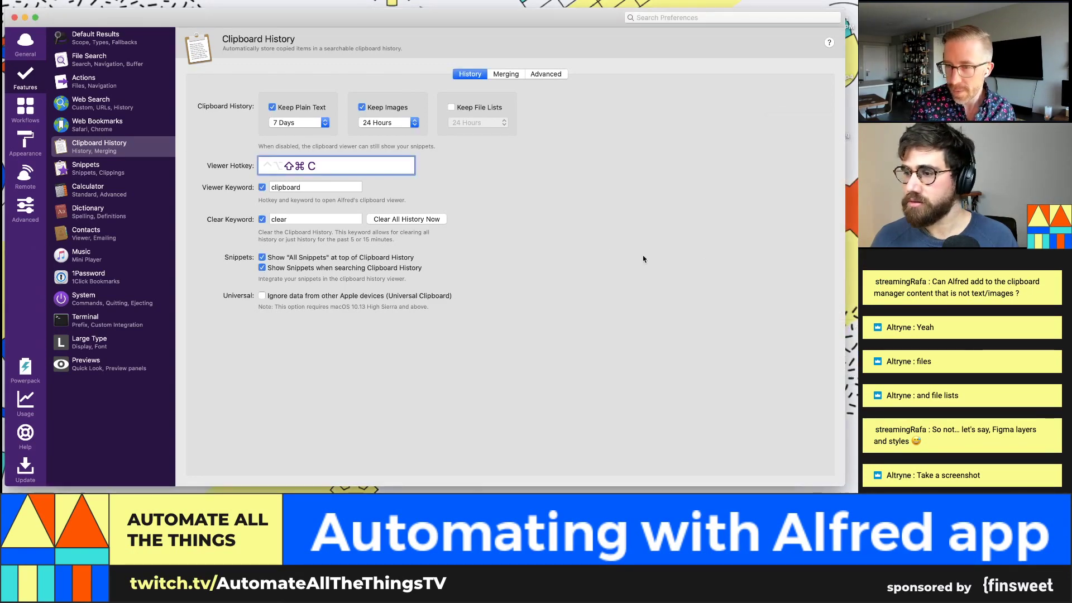
key("shift+super+c")
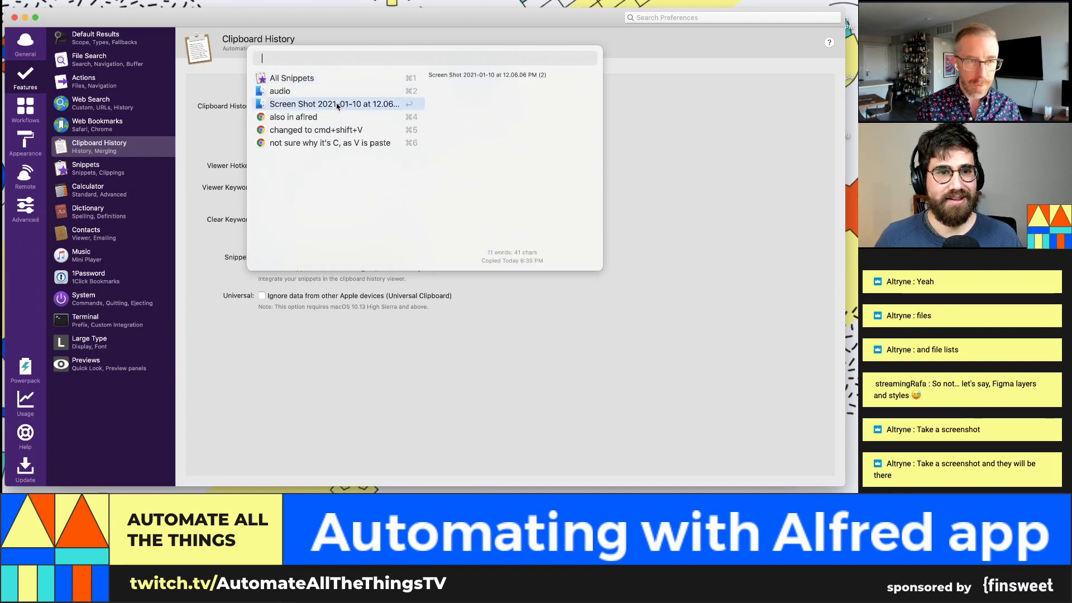
key("Up")
key("Up")
key("Escape")
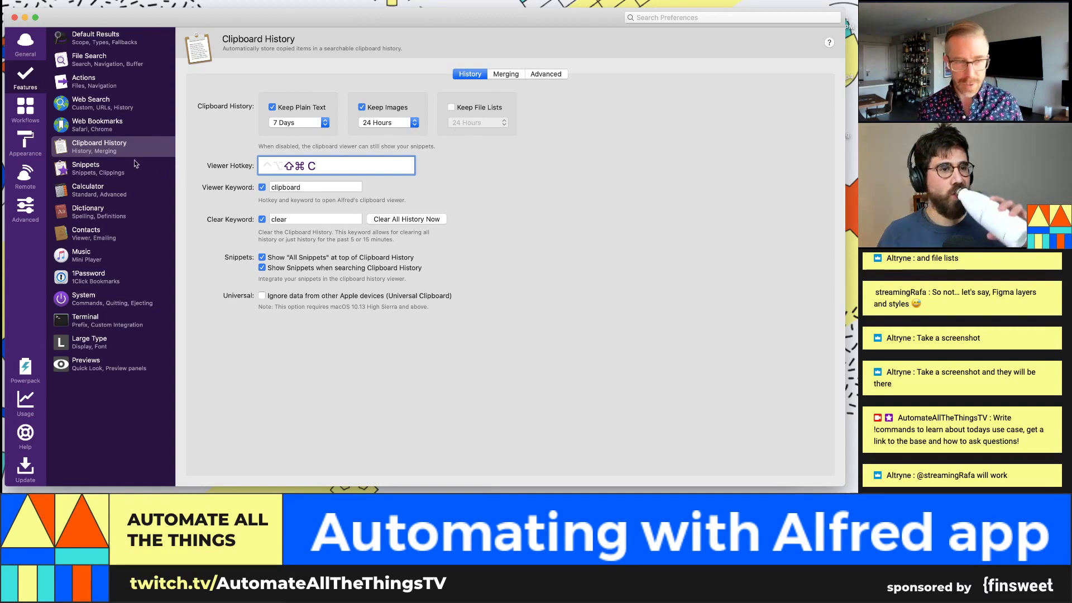
Step: From the Web Search settings, run 'wiki hashtags' in Alfred to open Wikipedia's Hashtag article
left_click(91, 104)
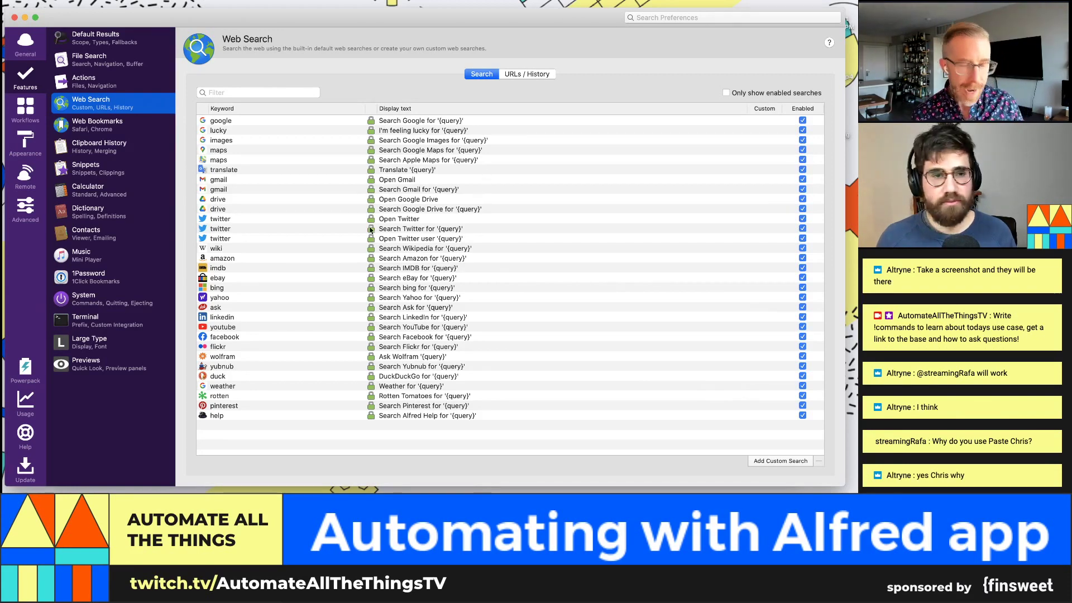
key("alt+space")
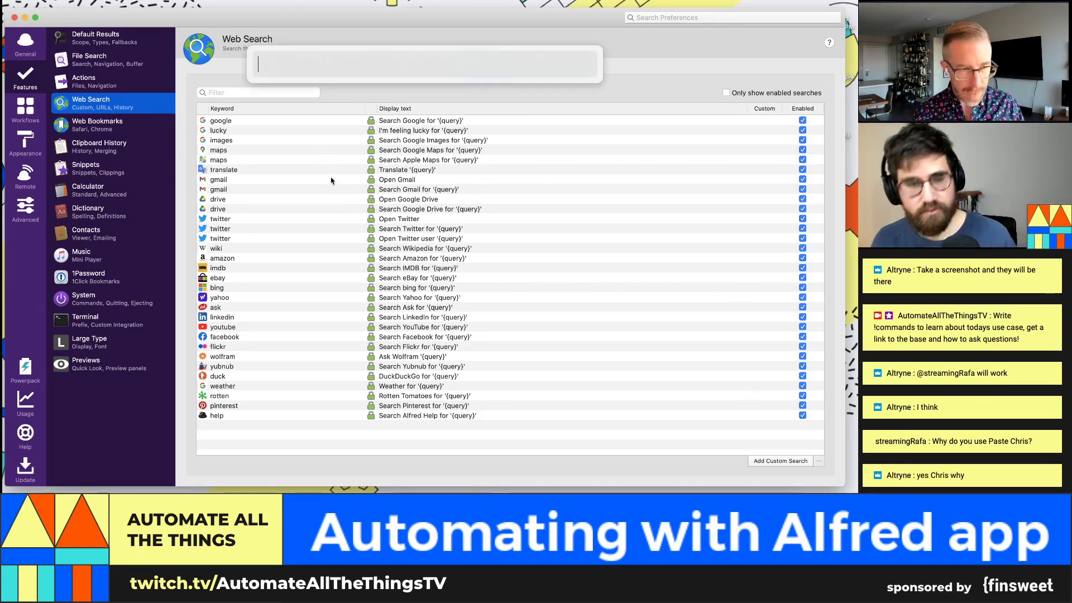
type("wiki")
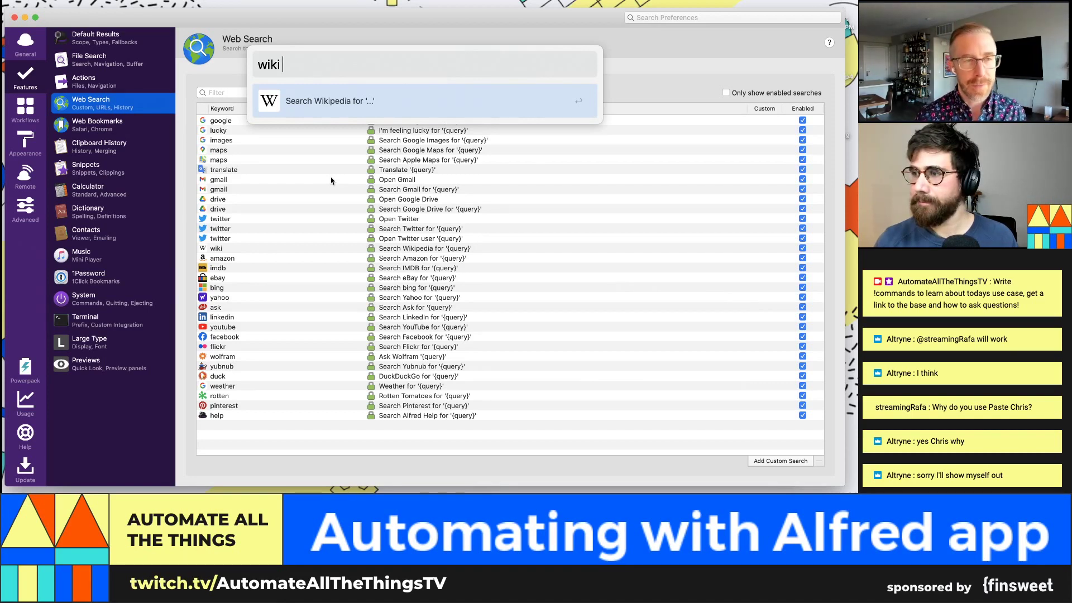
type("hasth")
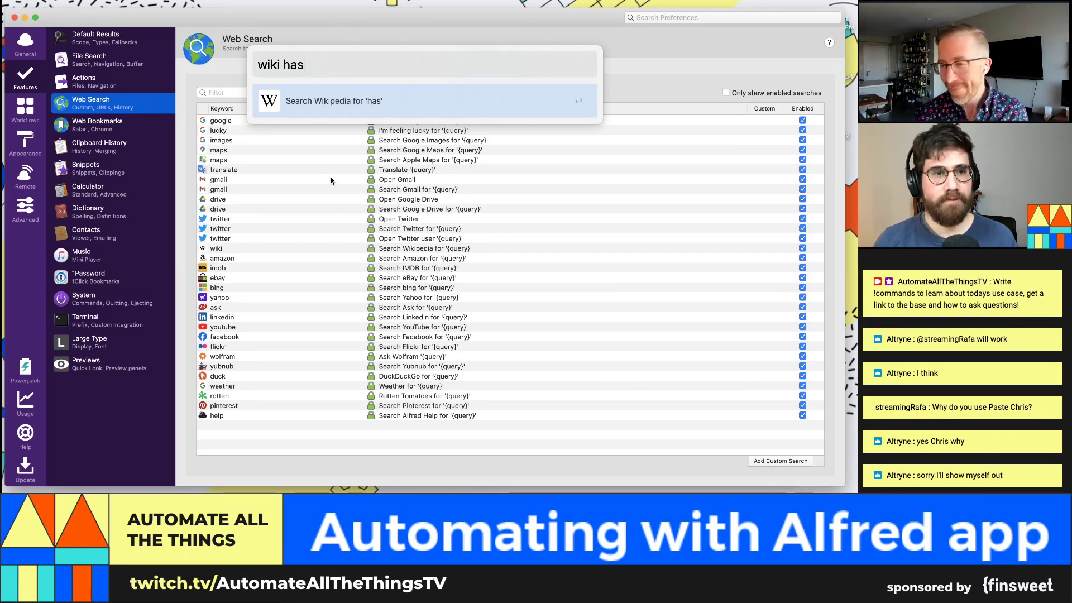
key("BackSpace")
key("BackSpace")
type("htags")
key("Return")
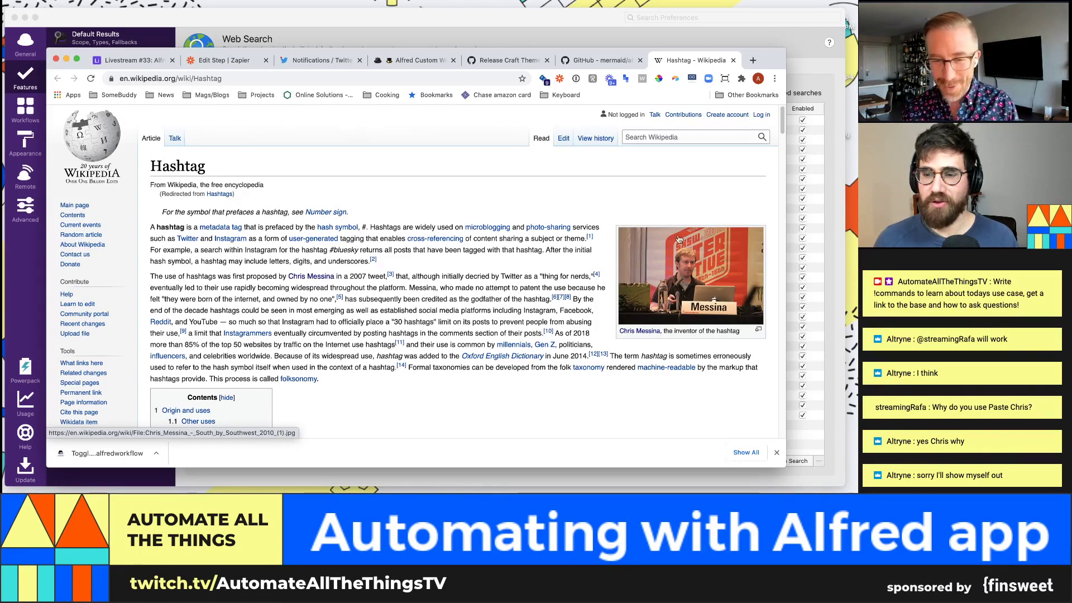
Step: Copy the Chris Messina photo from the Hashtag article as an image, then scroll through the article
scroll(642, 268, "down", 1)
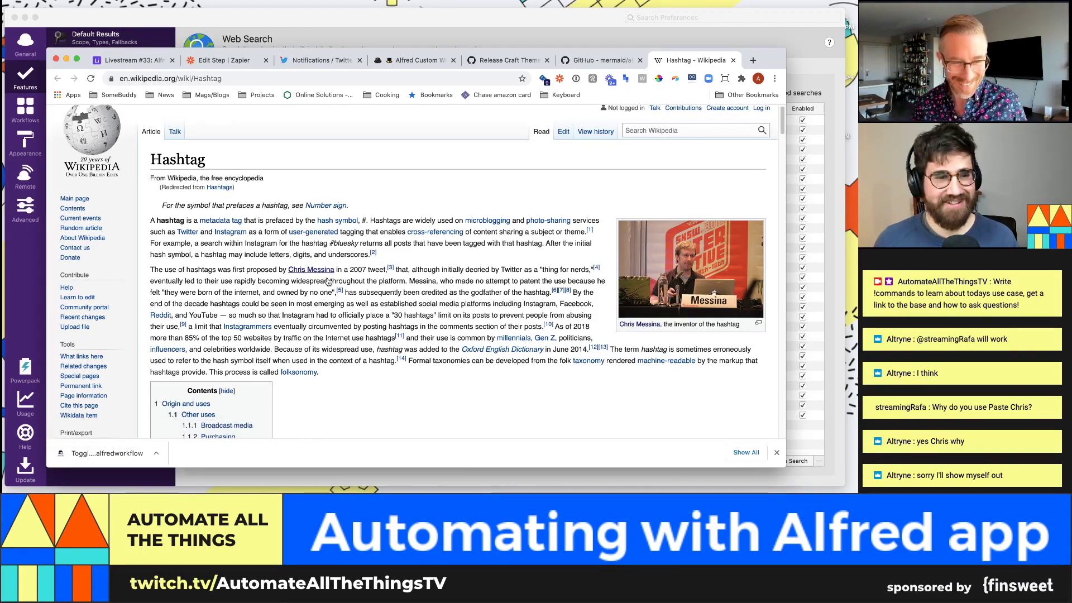
right_click(674, 262)
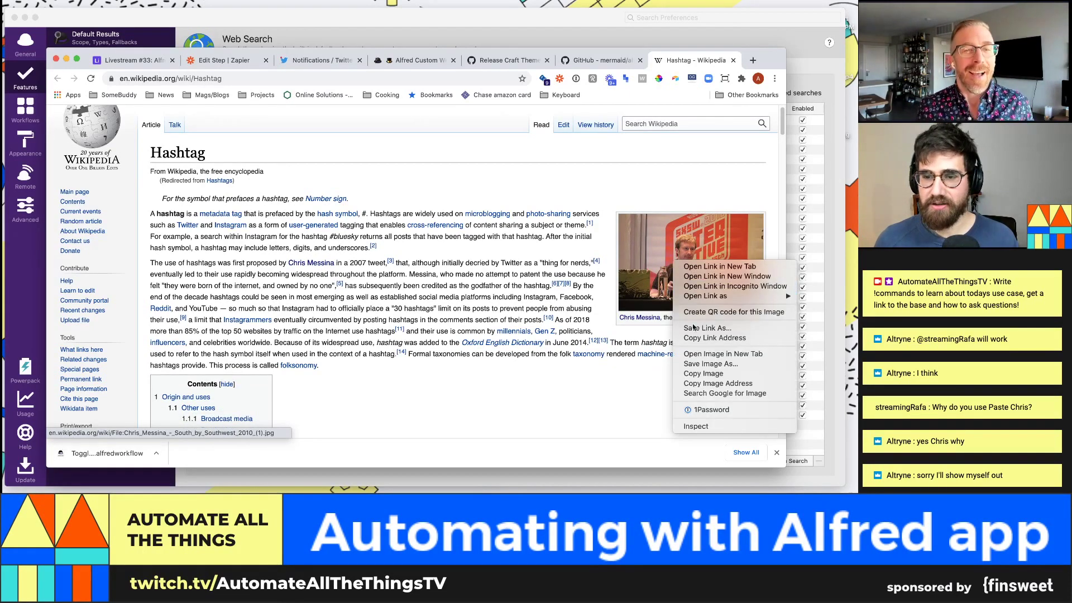
left_click(703, 373)
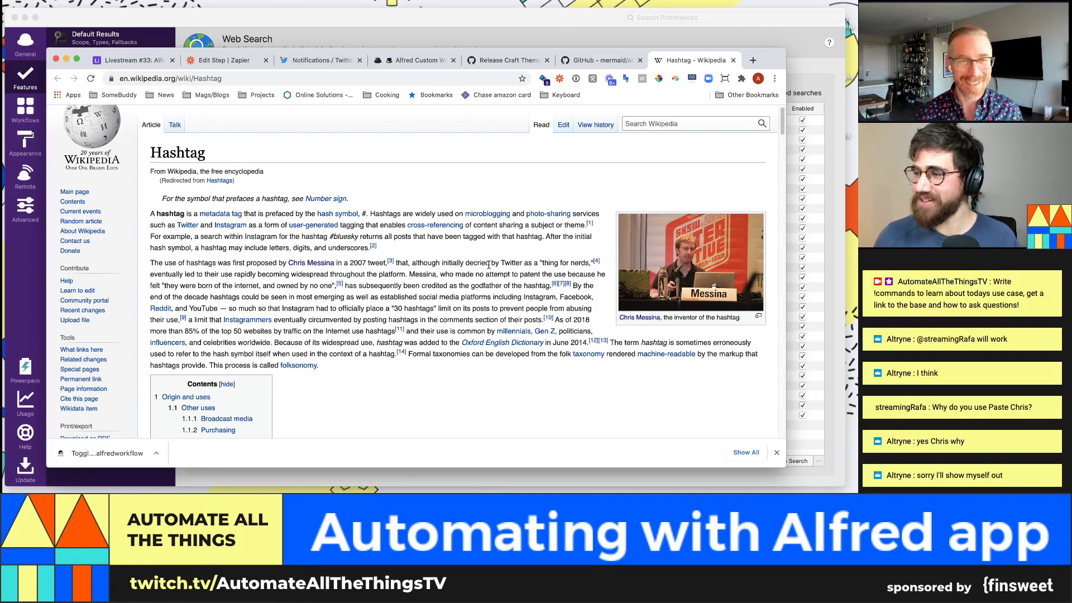
scroll(463, 246, "down", 1)
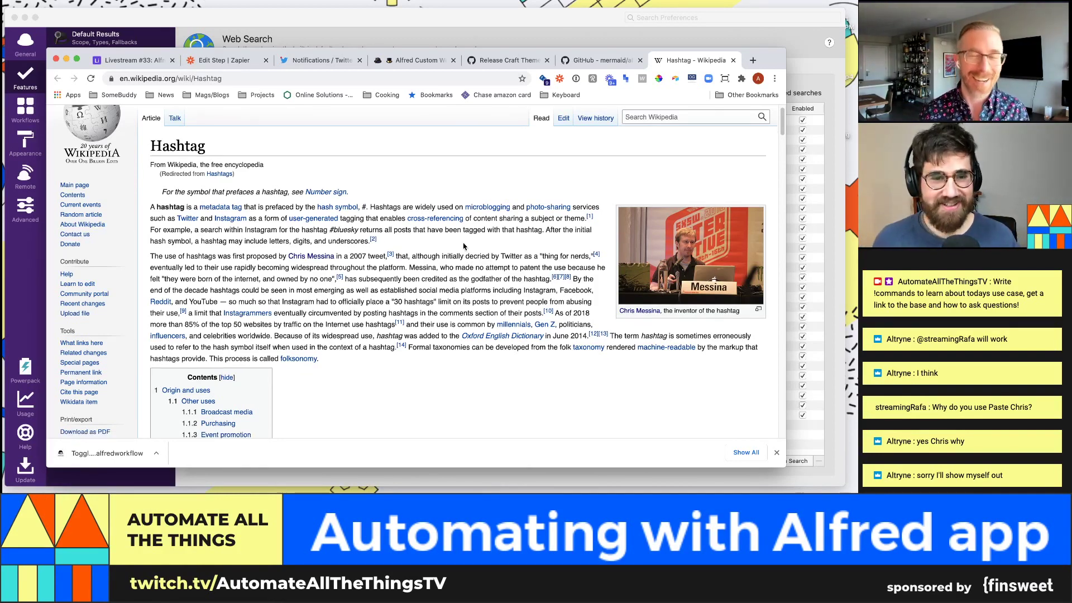
scroll(463, 246, "down", 1)
scroll(431, 225, "down", 1)
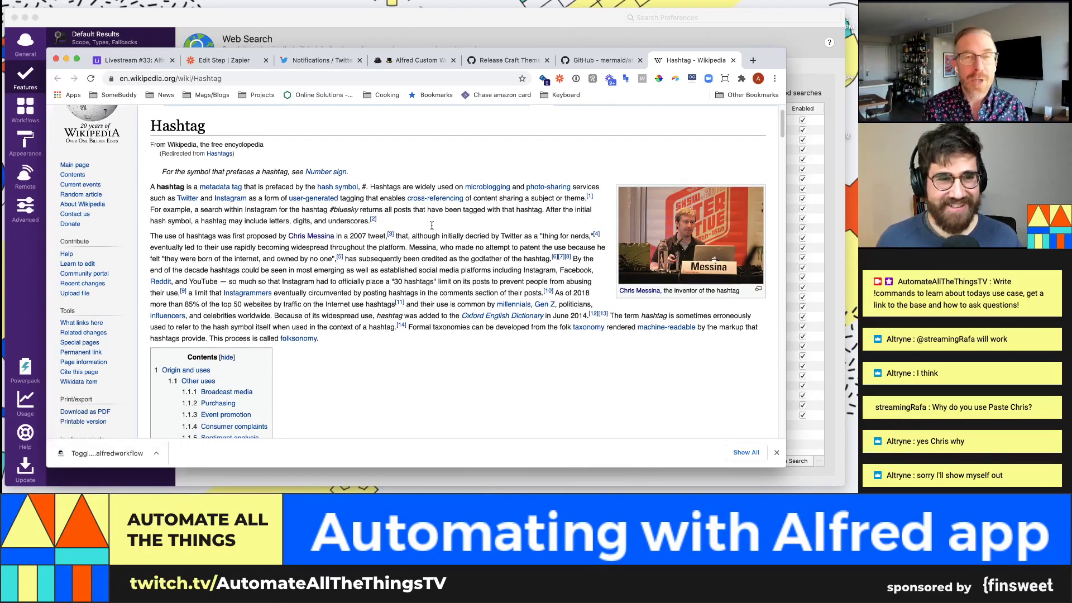
scroll(431, 225, "down", 5)
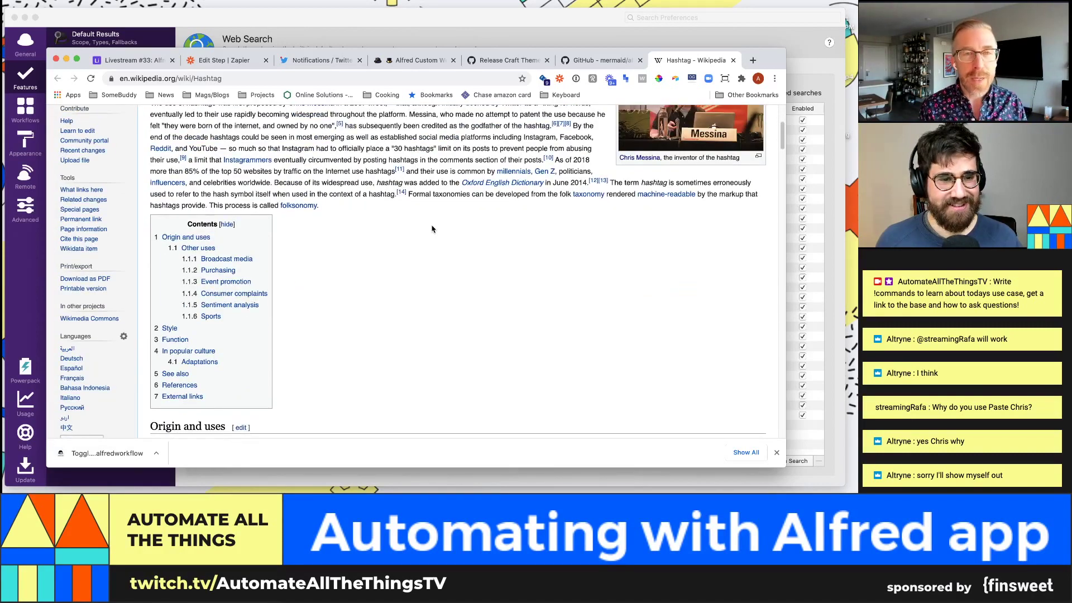
scroll(432, 229, "up", 6)
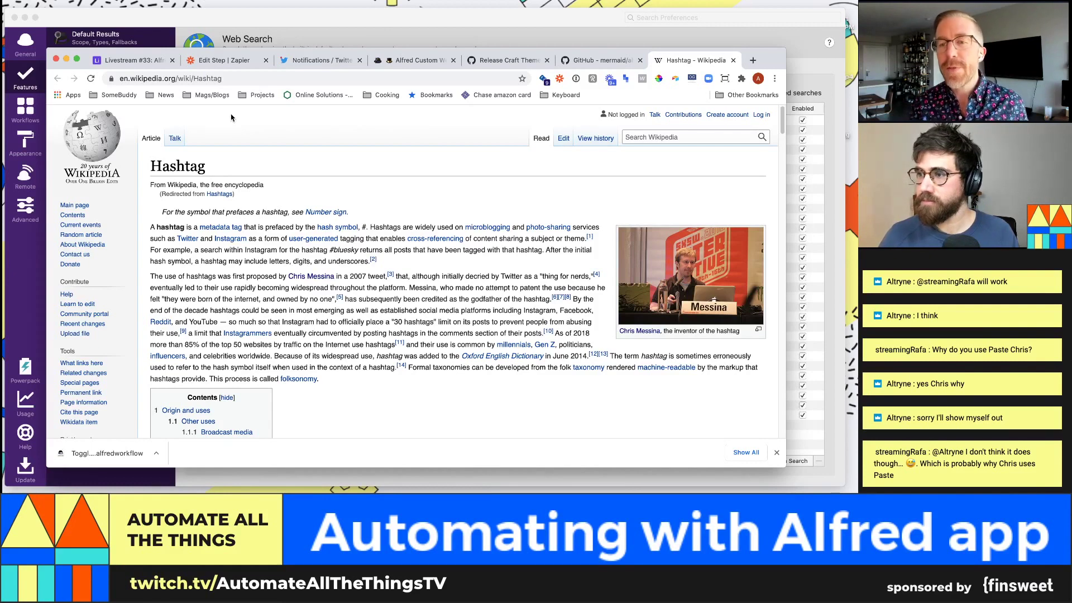
Step: Sort Alfred's Web Search list by the Keyword column, leaving the wiki keyword unchanged
left_click(246, 26)
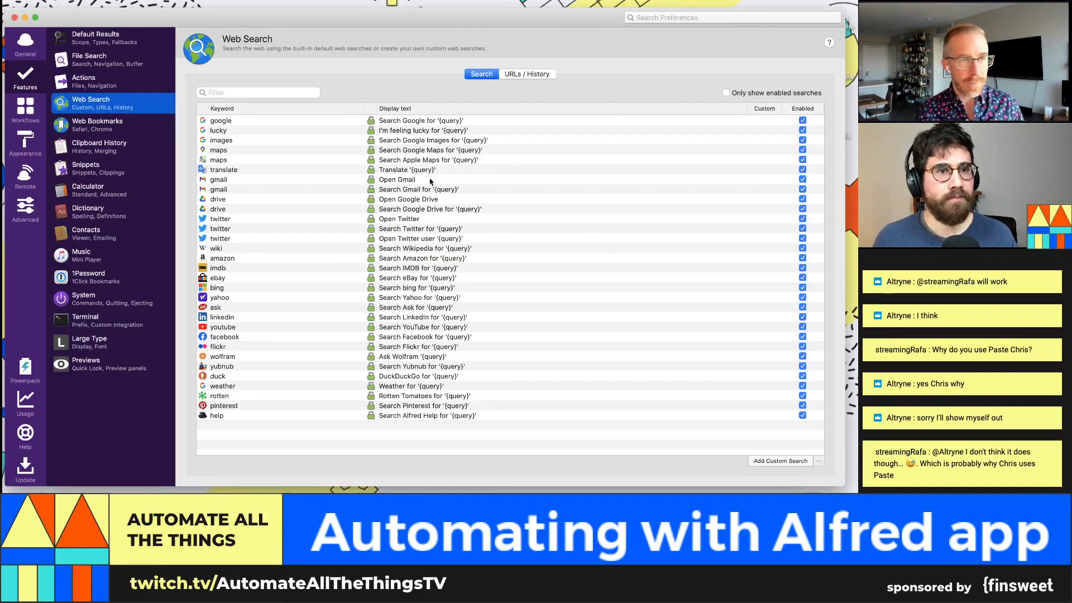
key("alt+space")
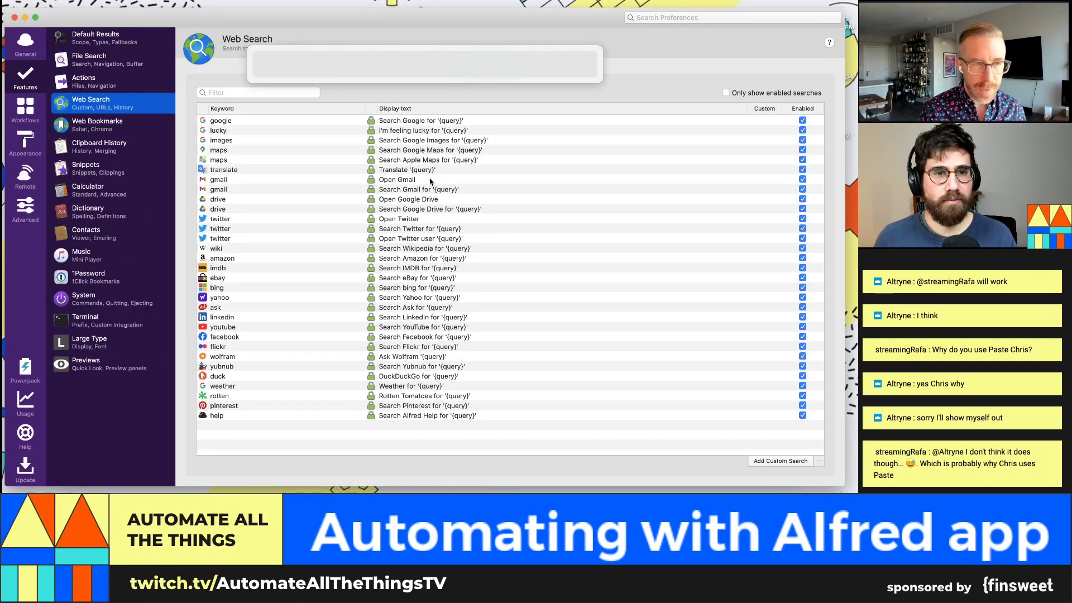
key("Escape")
left_click(273, 122)
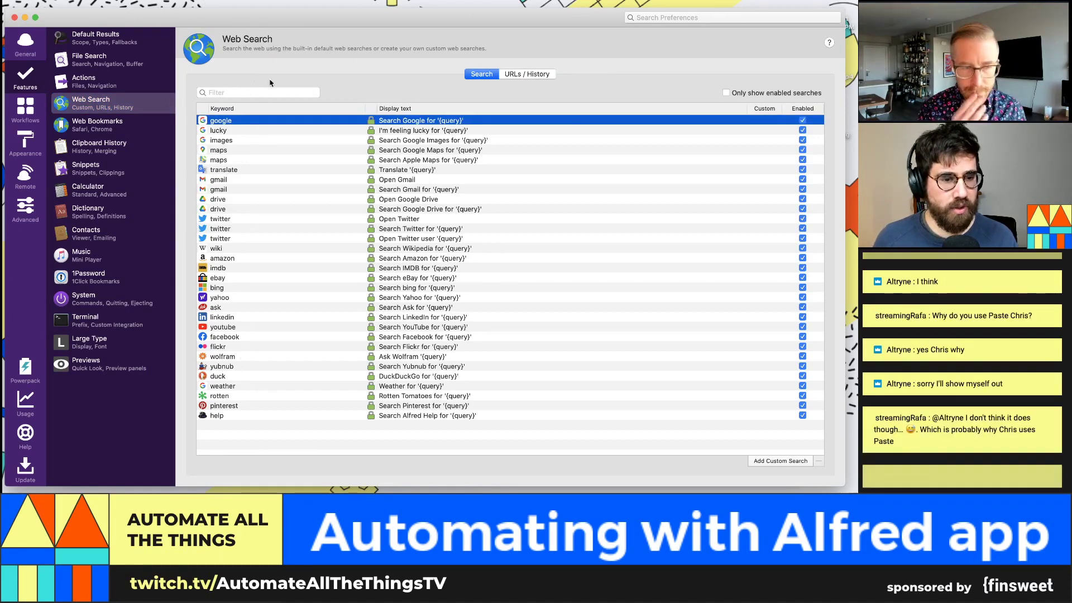
left_click(262, 109)
double_click(262, 377)
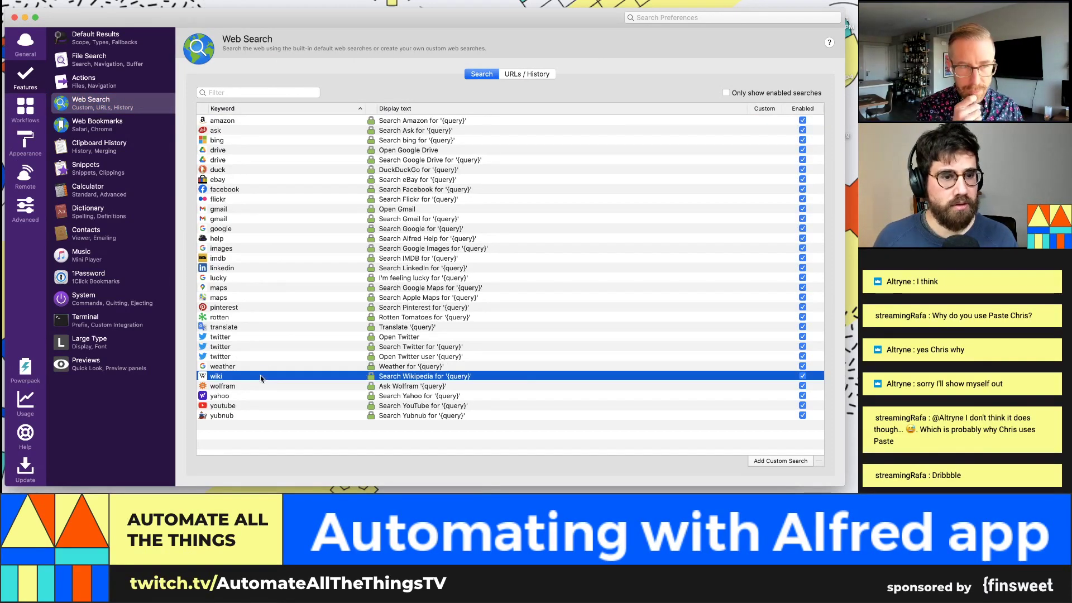
left_click(416, 376)
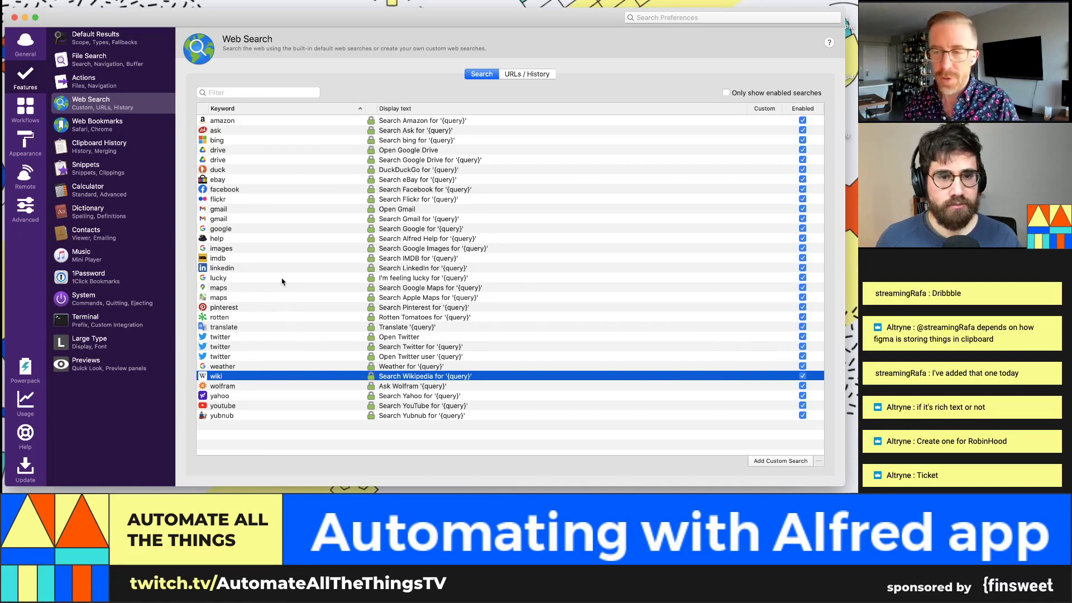
key("super+Tab")
Step: Open etsy.com in a new Chrome tab
key("super+t")
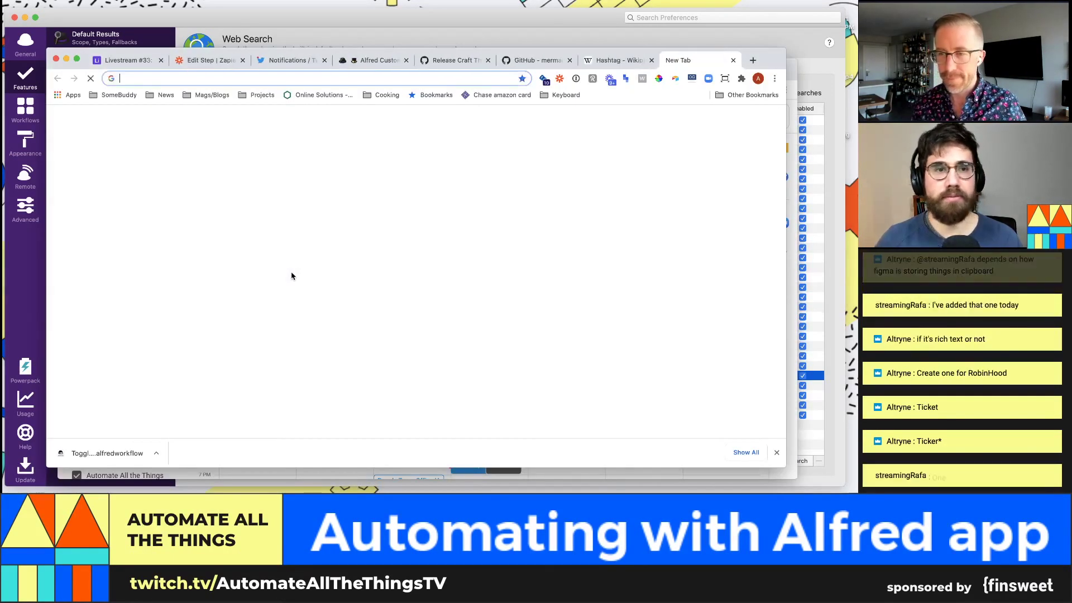
type("etsy.com")
key("Return")
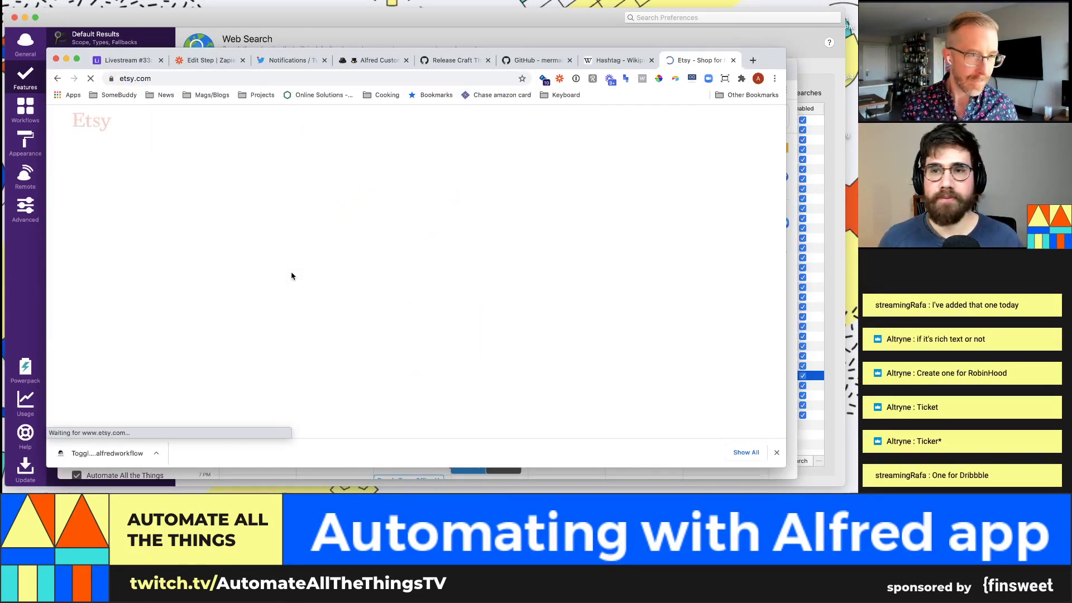
scroll(472, 275, "down", 1)
scroll(472, 275, "down", 5)
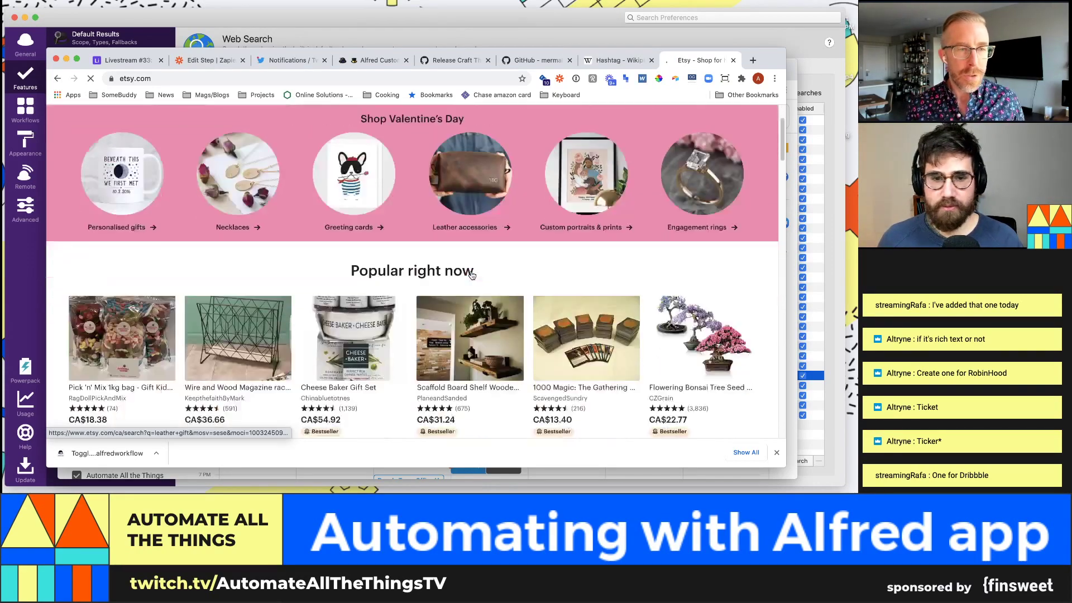
scroll(472, 275, "up", 2)
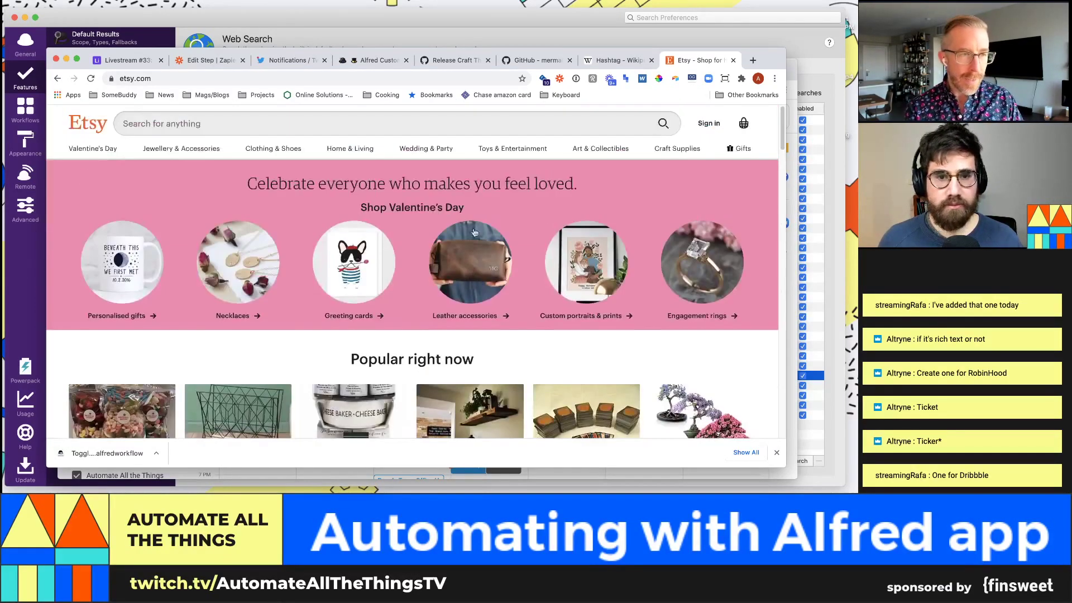
Step: Search Etsy for 'query is', select the results page URL, and return to Alfred's Web Search list
left_click(340, 128)
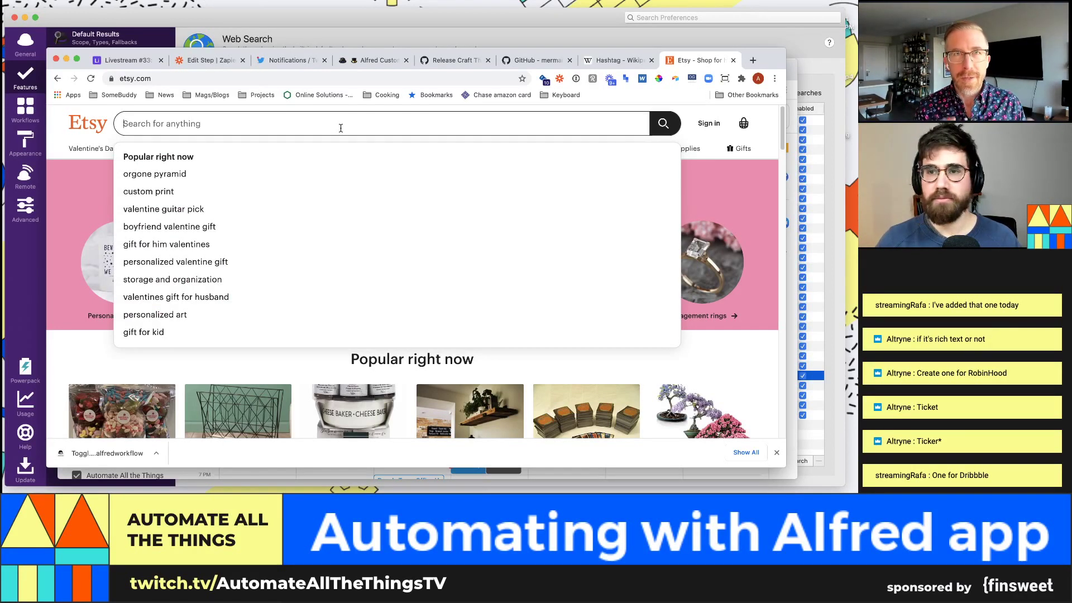
type("query i")
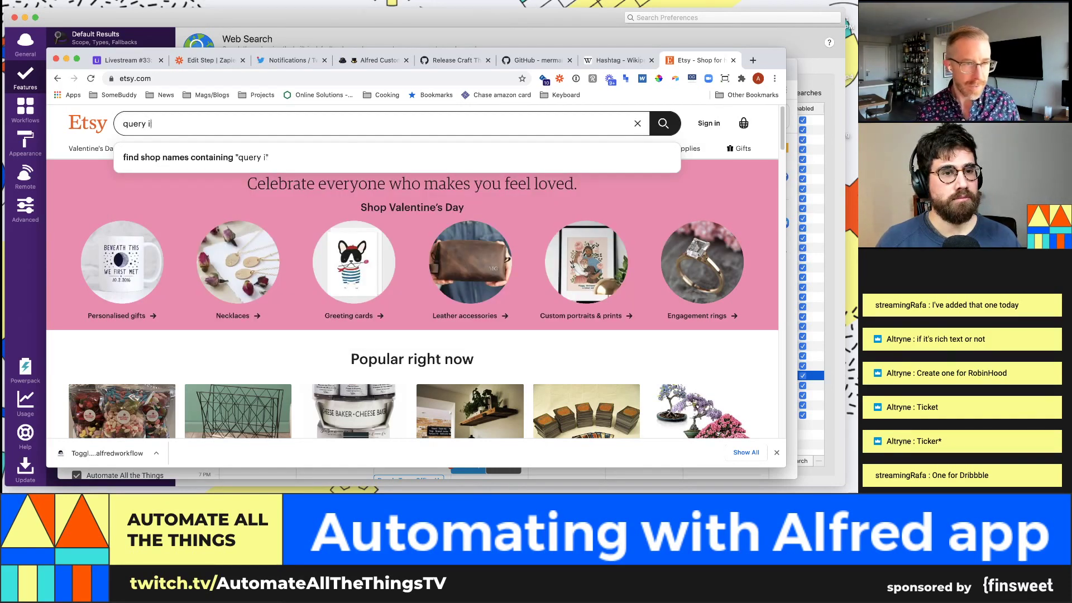
type("ss")
key("Return")
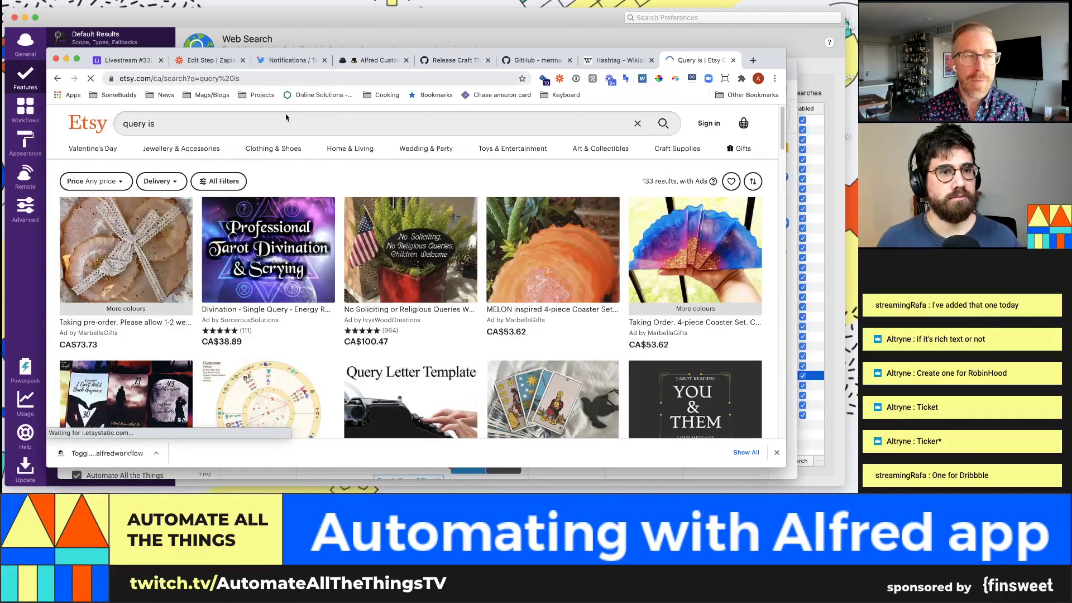
left_click(203, 83)
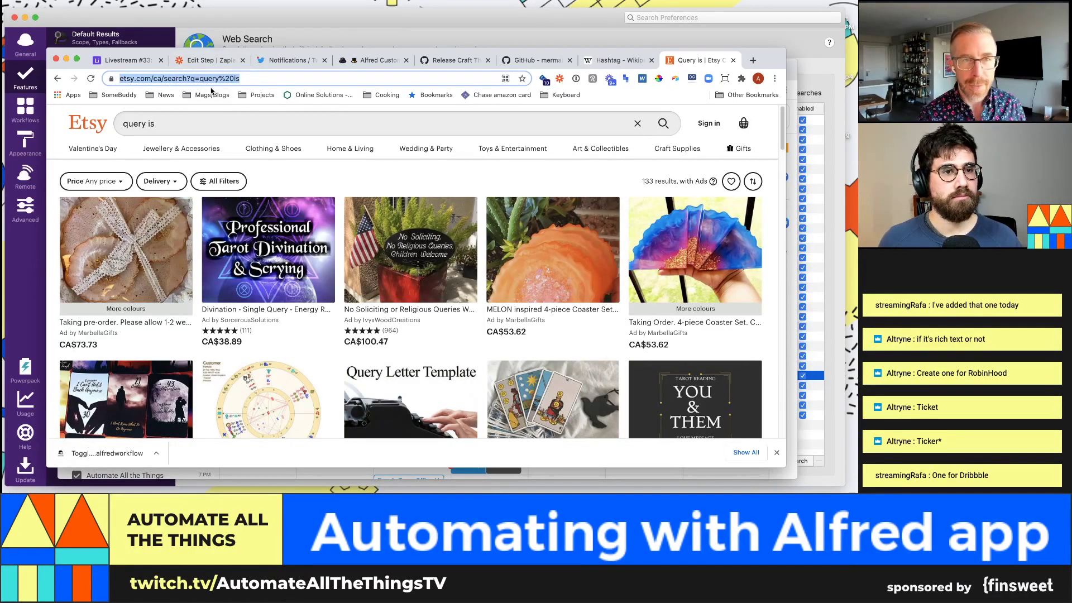
left_click(286, 25)
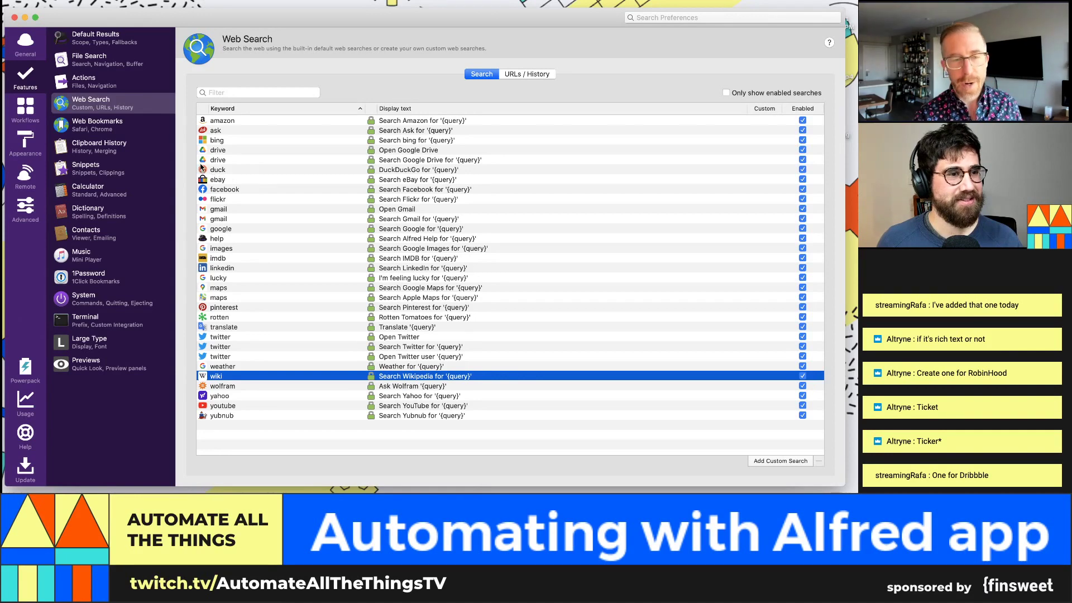
left_click(781, 461)
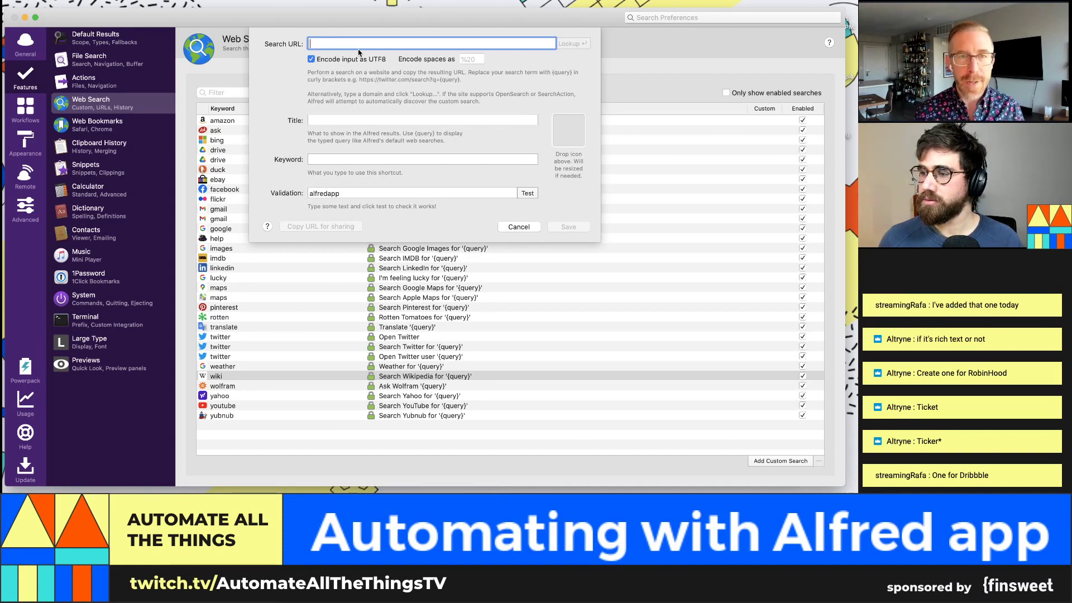
key("super+v")
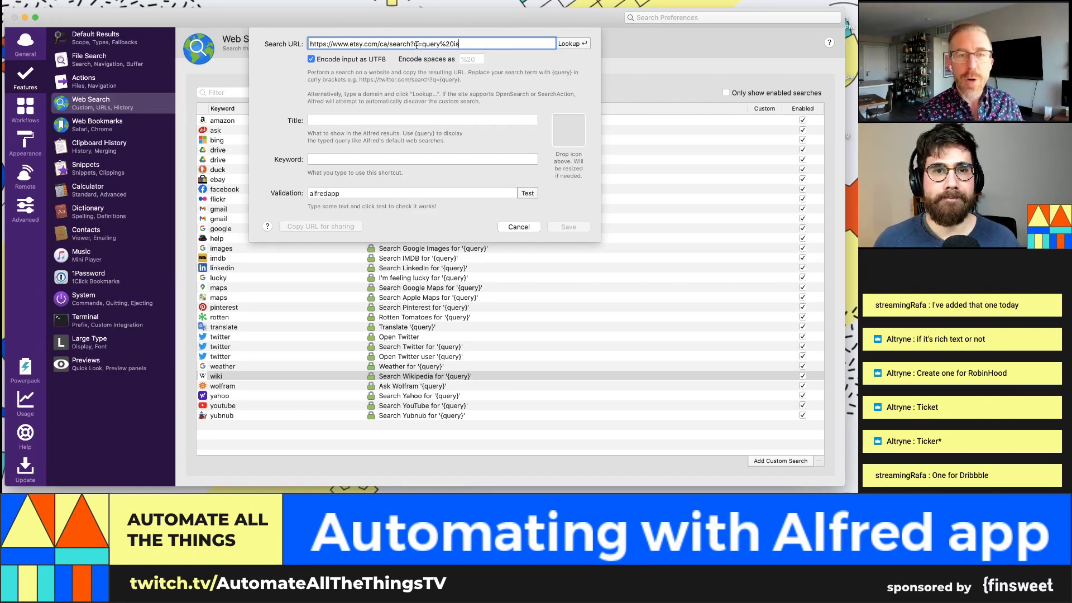
left_click_drag(440, 44, 453, 43)
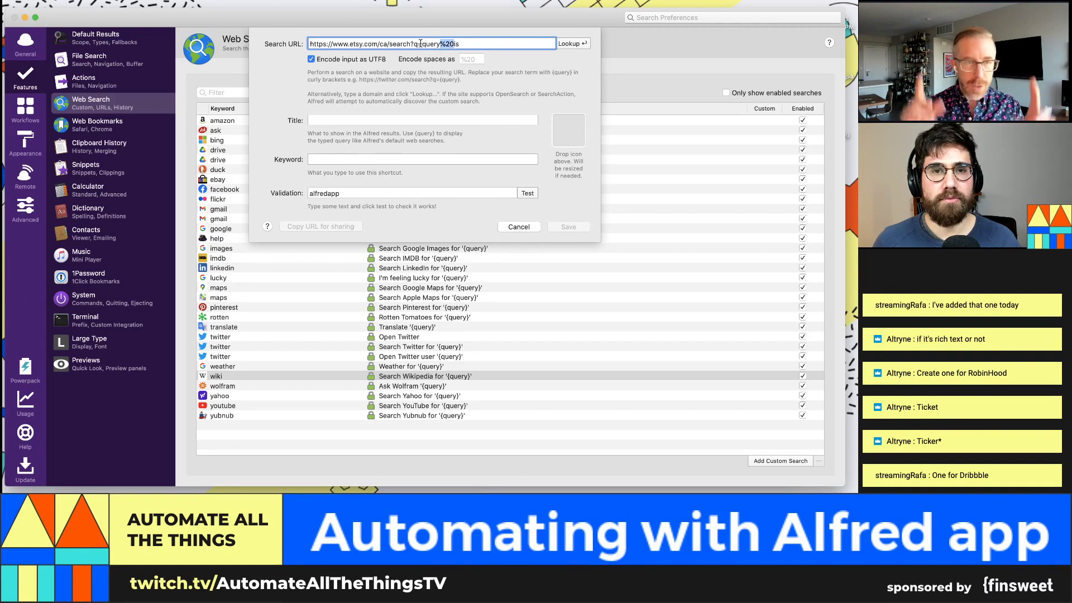
left_click(422, 44)
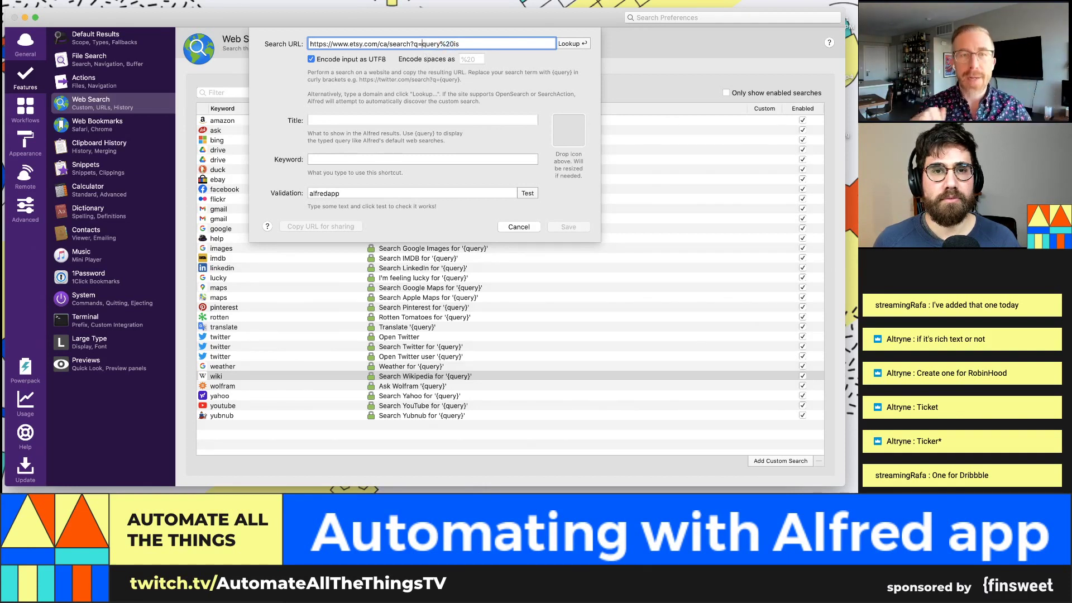
type("{")
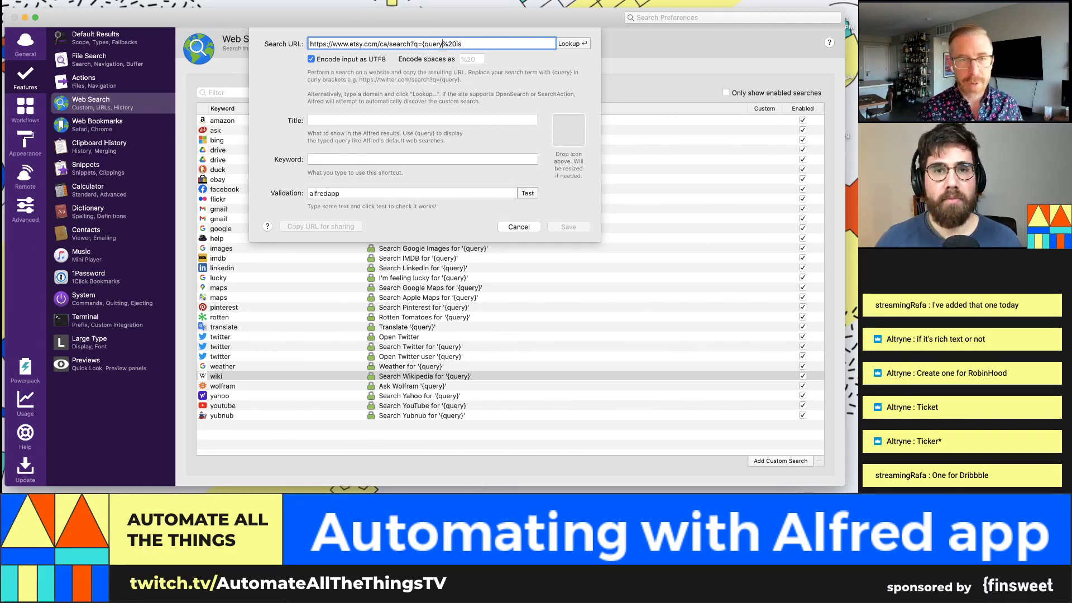
type("}")
key("shift+End")
key("BackSpace")
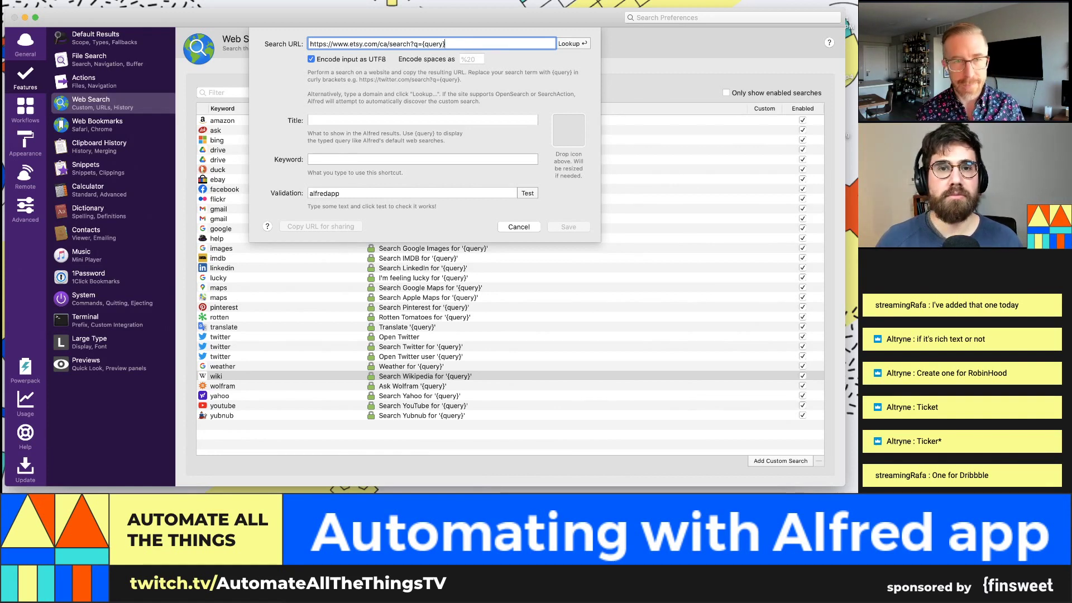
Step: Enter title 'Search etsy for {query}' and keyword 'etsy', then save the custom search
left_click(427, 119)
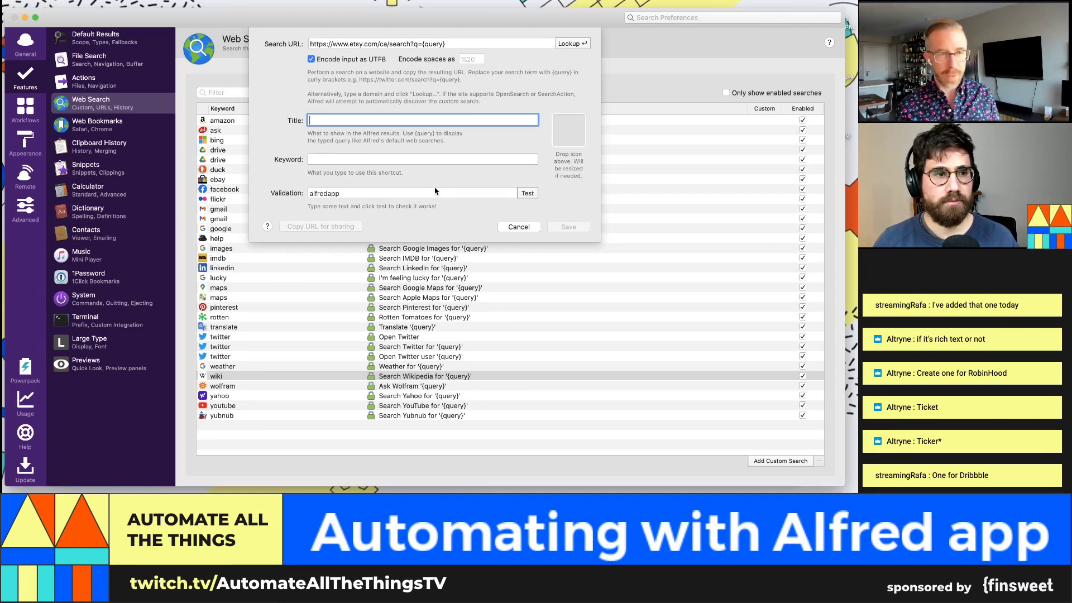
type("Search etsy fo")
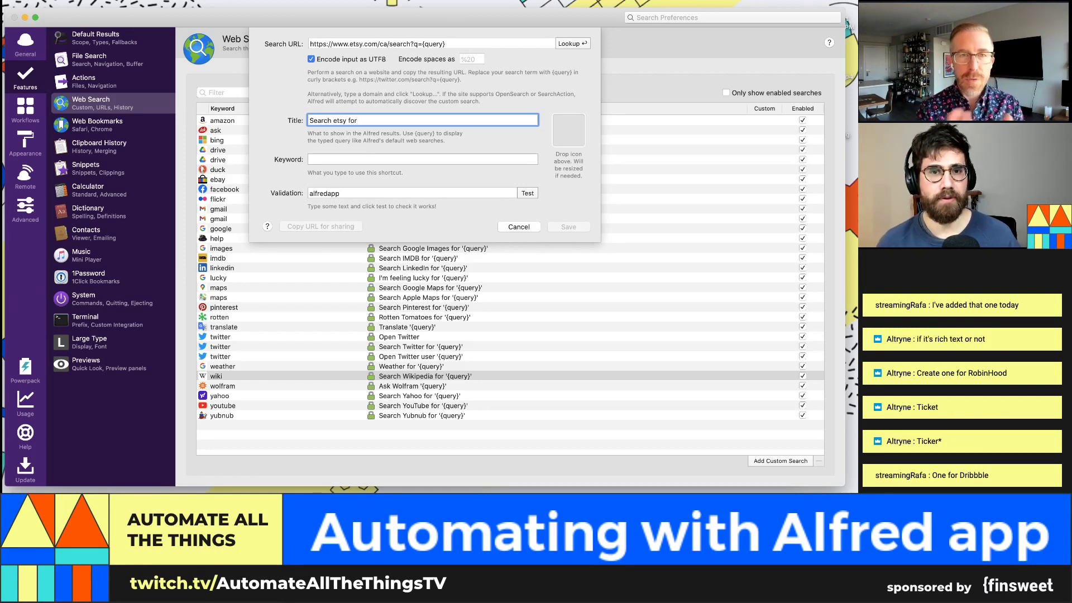
type("r ")
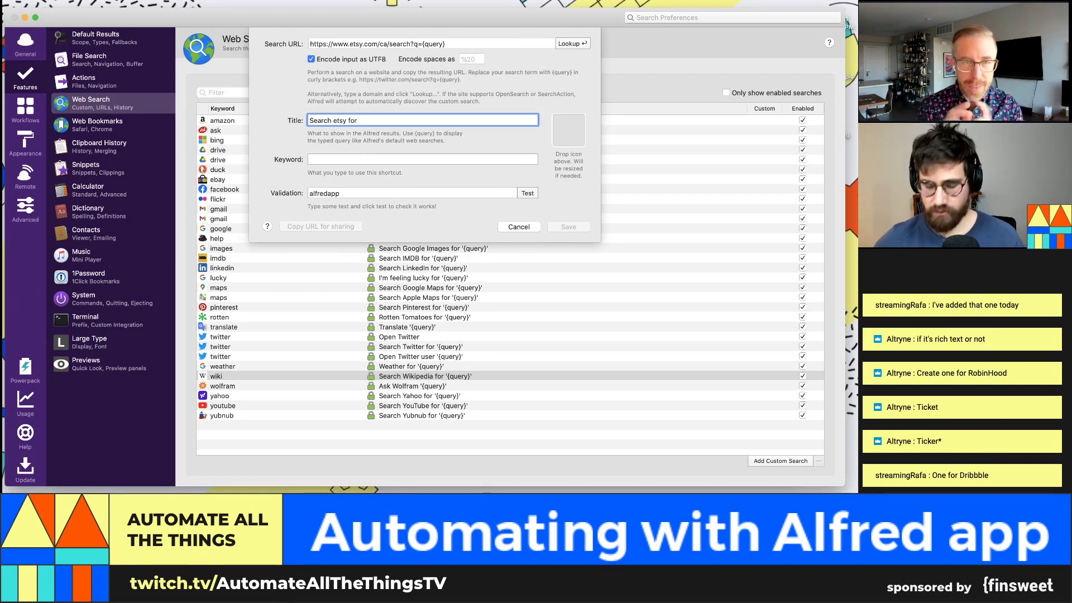
type("{query")
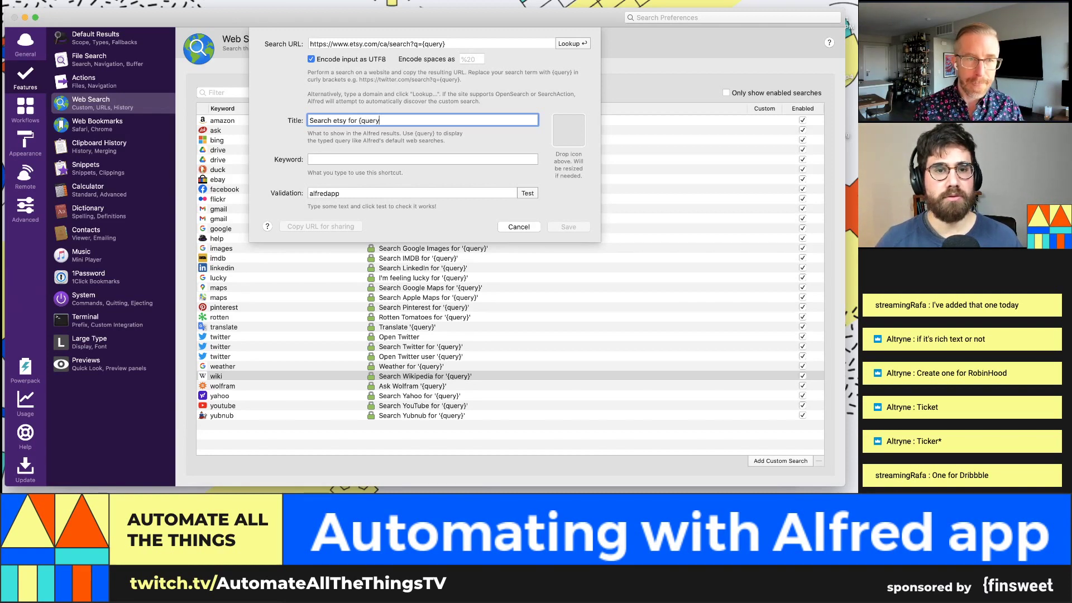
type("}")
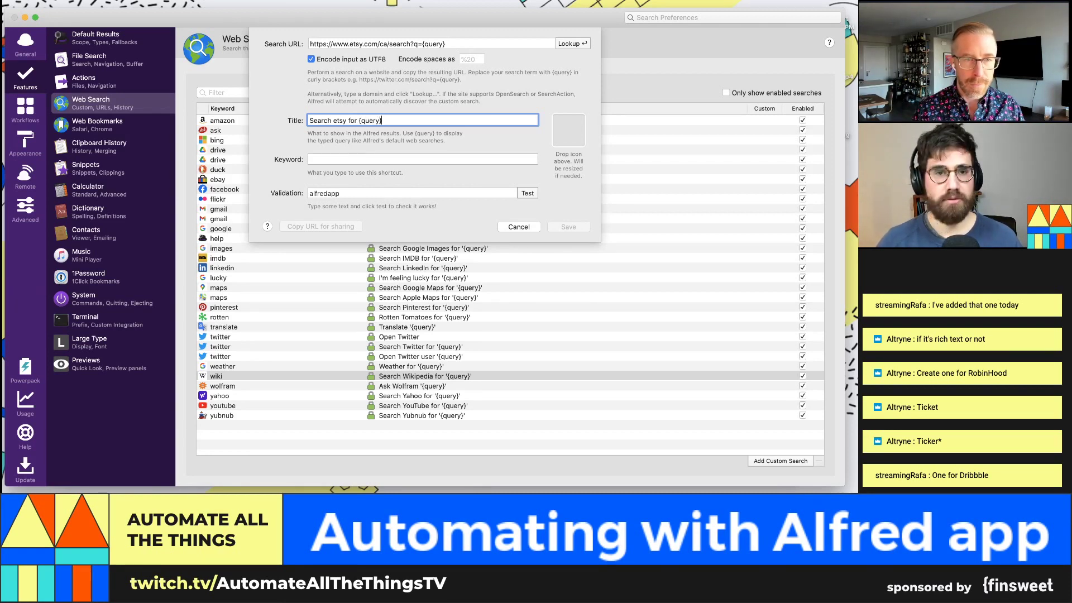
left_click(366, 159)
type("etsy")
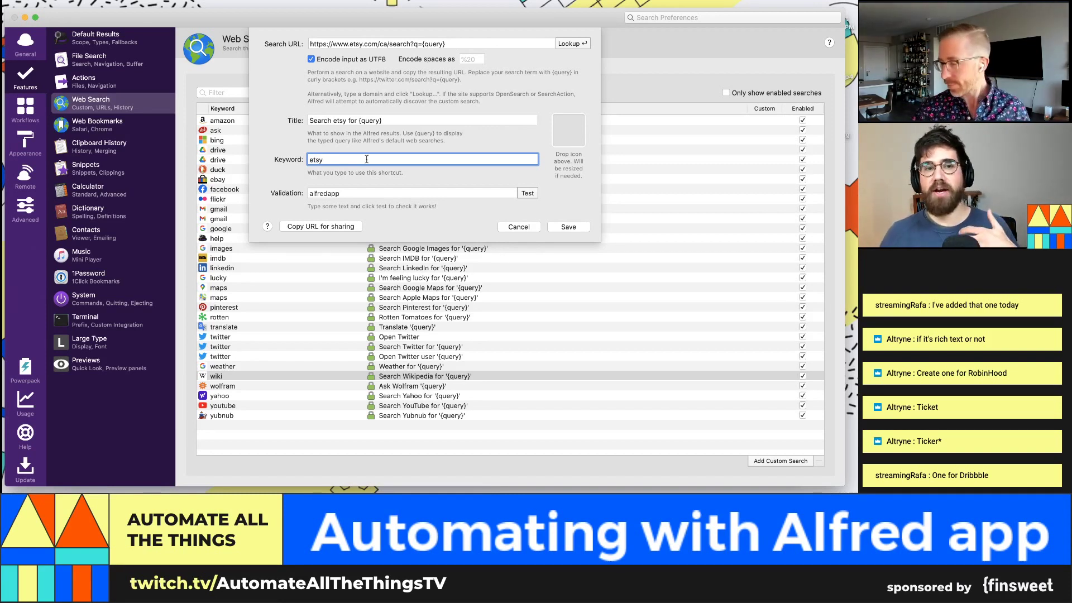
left_click_drag(358, 121, 383, 121)
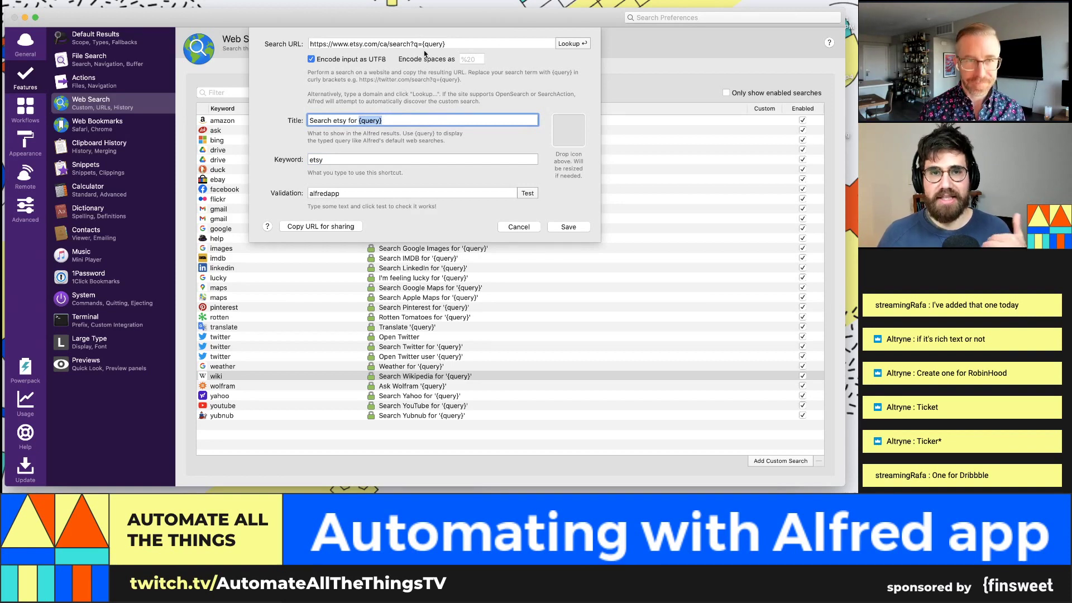
left_click_drag(423, 45, 454, 41)
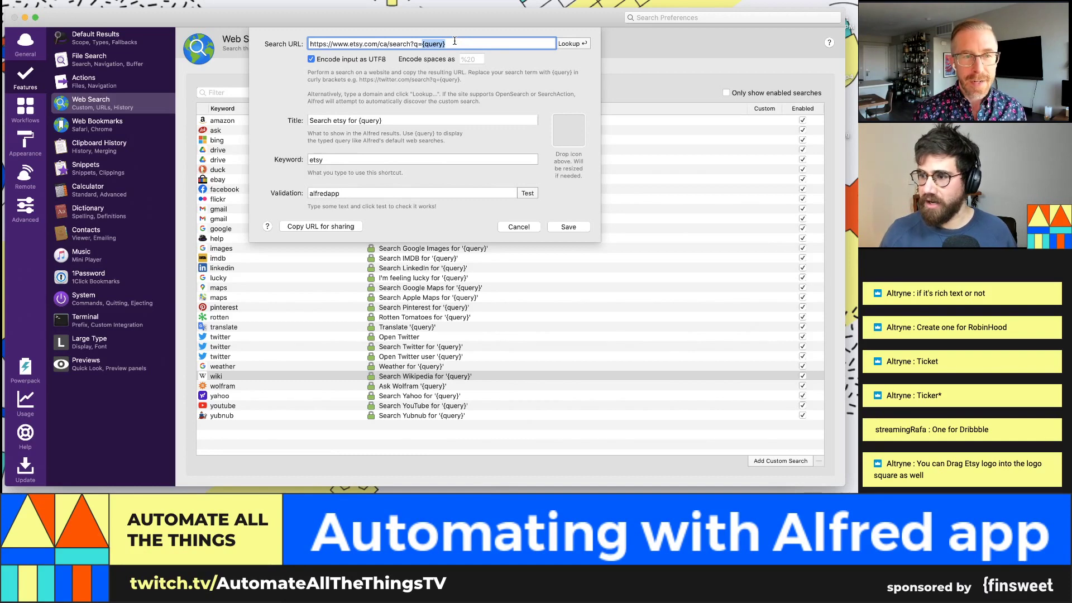
left_click(577, 228)
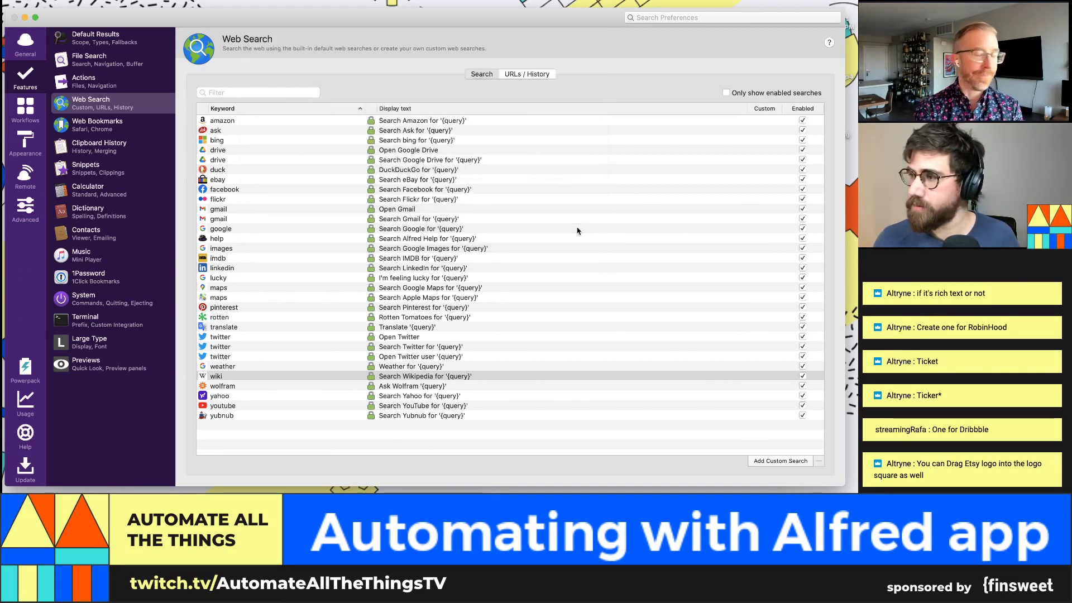
Step: Test the new search by running 'etsy amigurumi' from the Alfred launcher
left_click(765, 189)
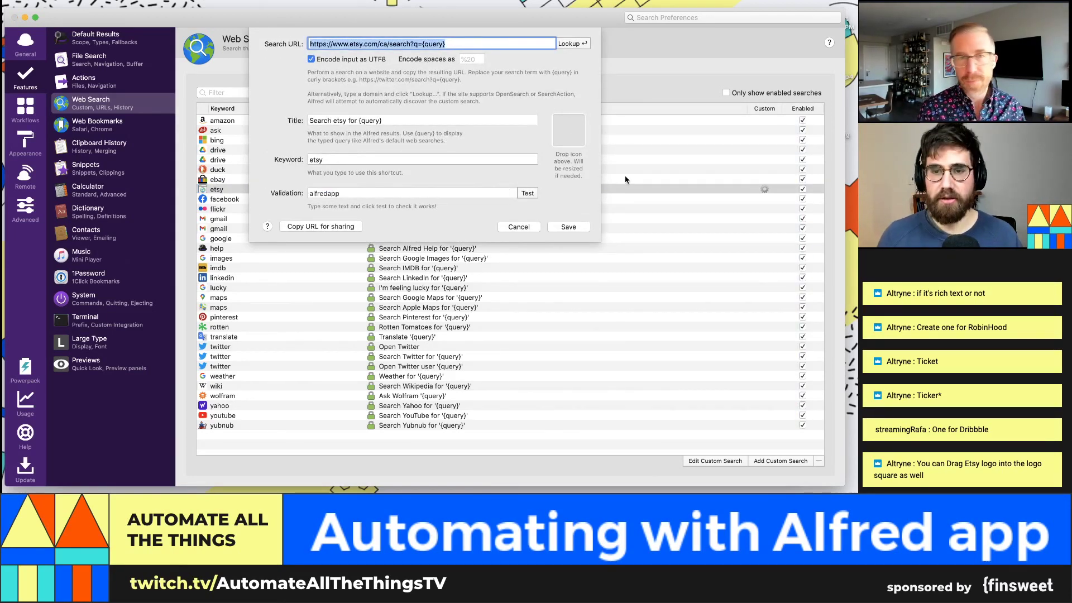
key("Escape")
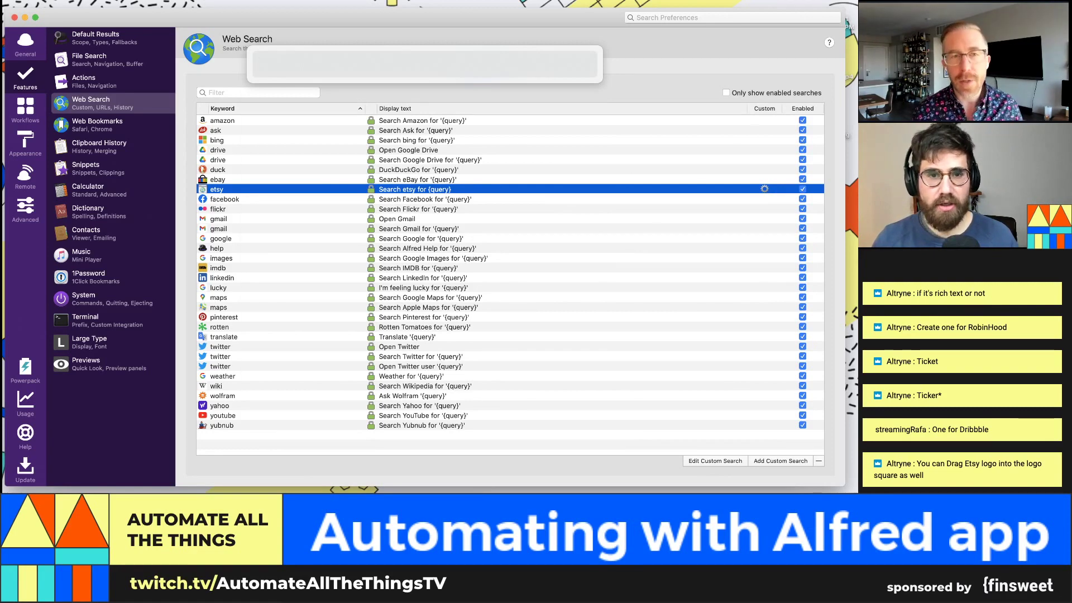
key("alt+space")
type("etsy")
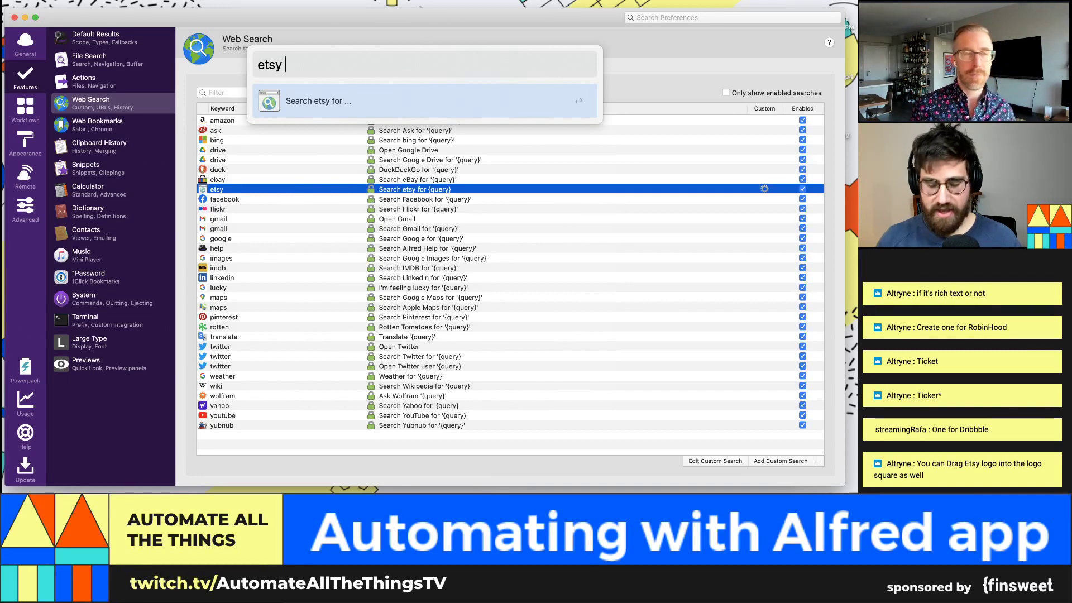
type(" amiguri")
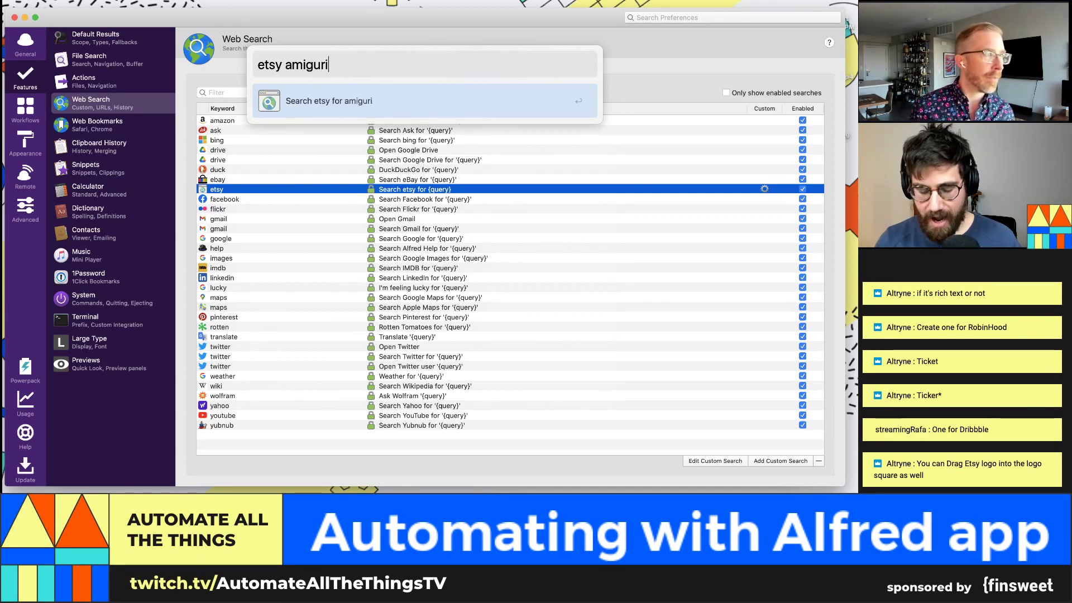
key("BackSpace")
type("umi")
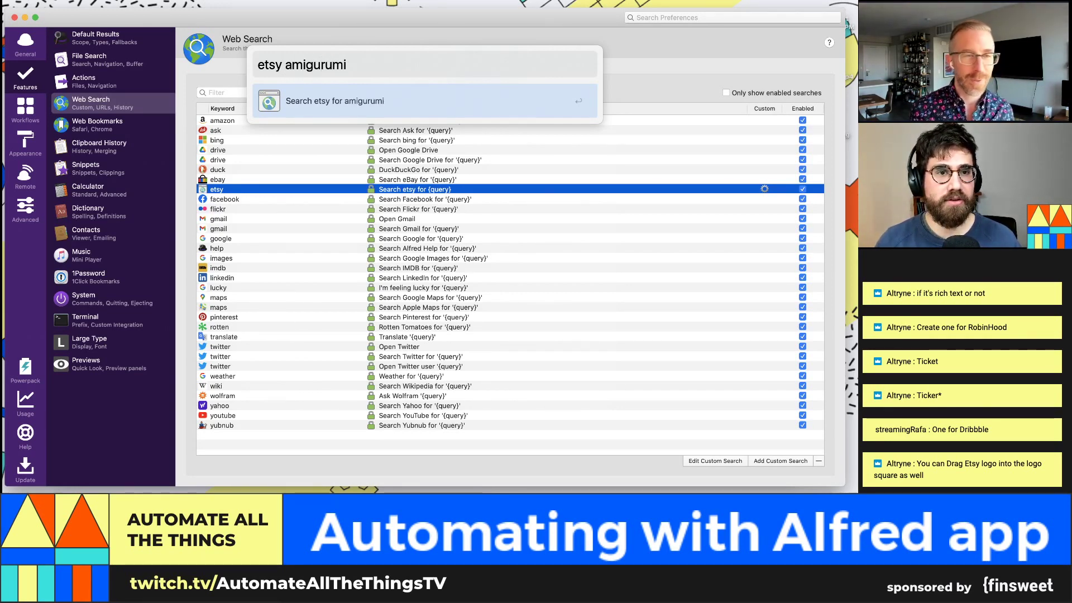
key("Return")
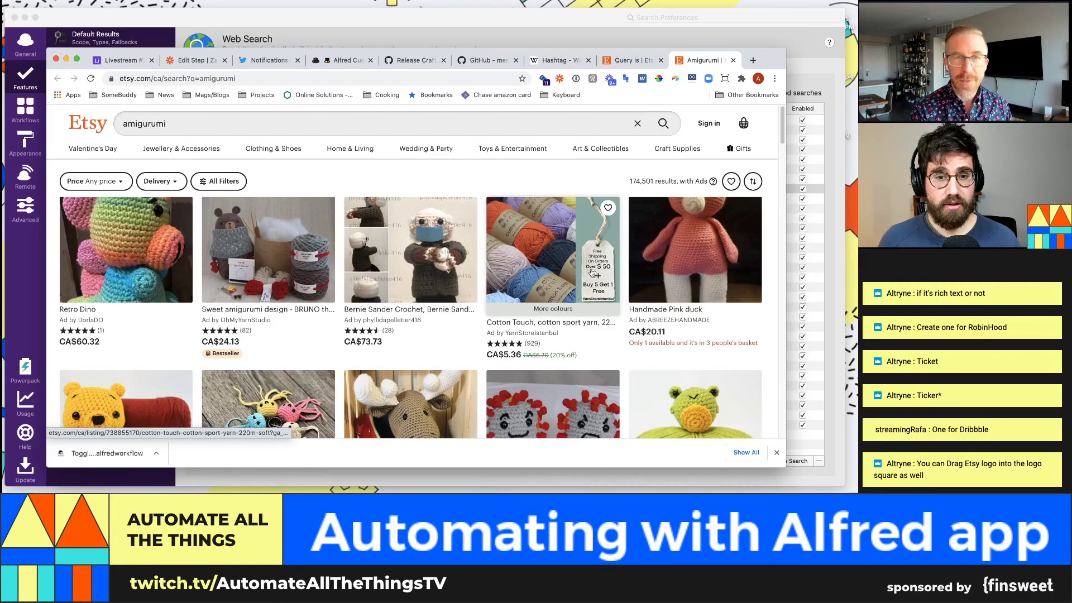
Step: Verify the amigurumi query in Etsy's URL and results, close the tab, and return to Alfred Preferences
left_click(202, 78)
double_click(260, 79)
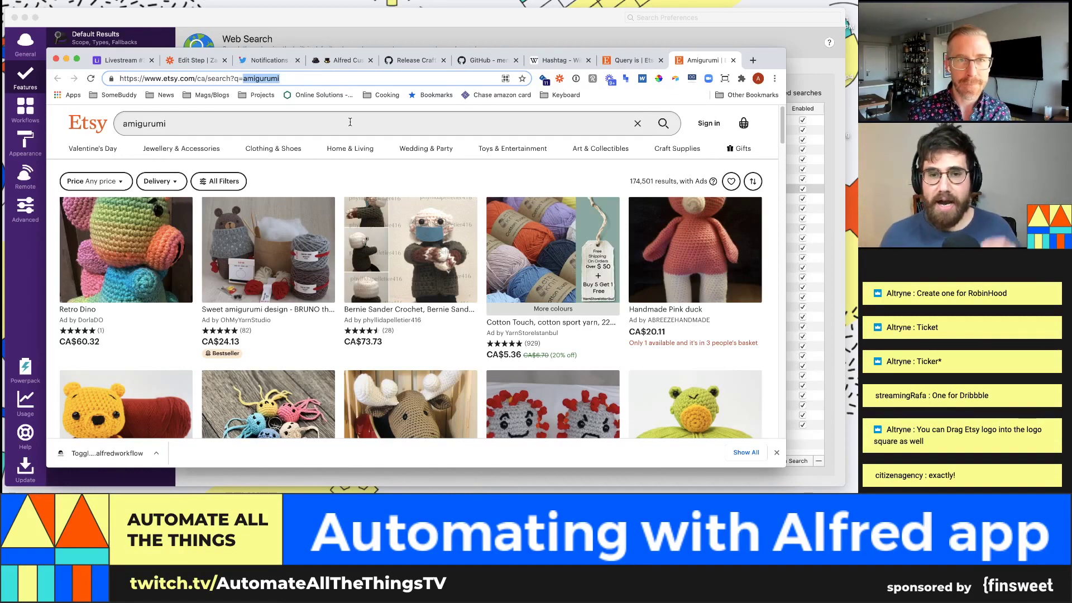
scroll(443, 270, "down", 1)
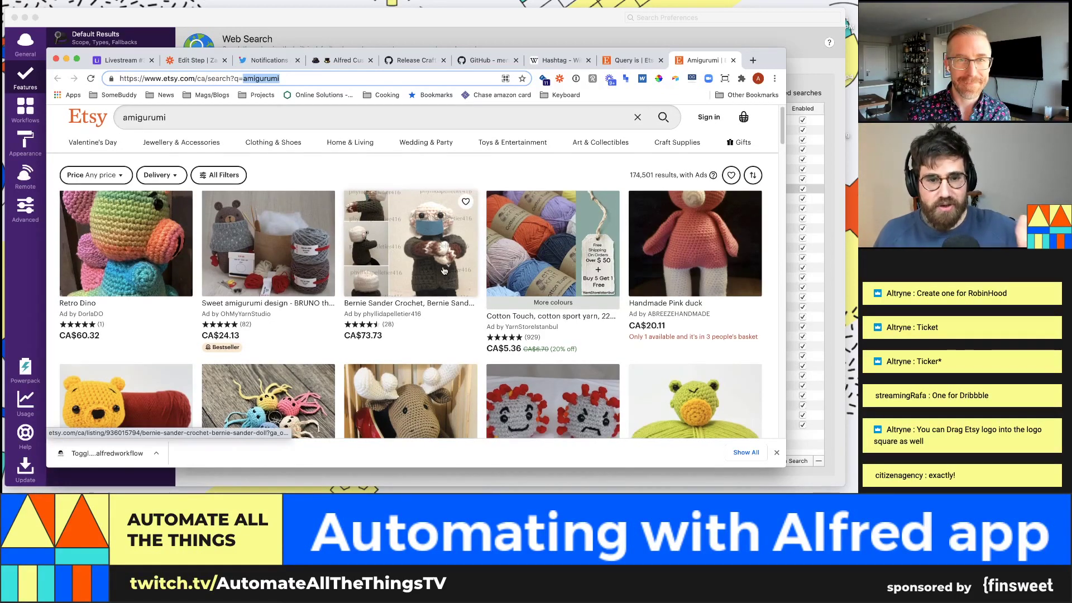
scroll(444, 271, "down", 3)
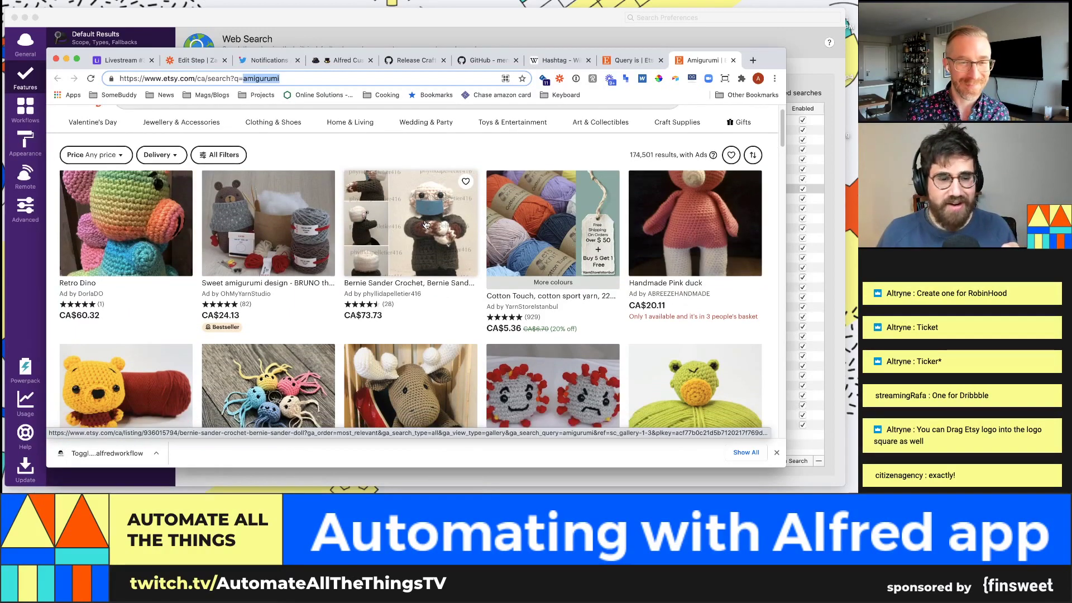
scroll(425, 225, "down", 1)
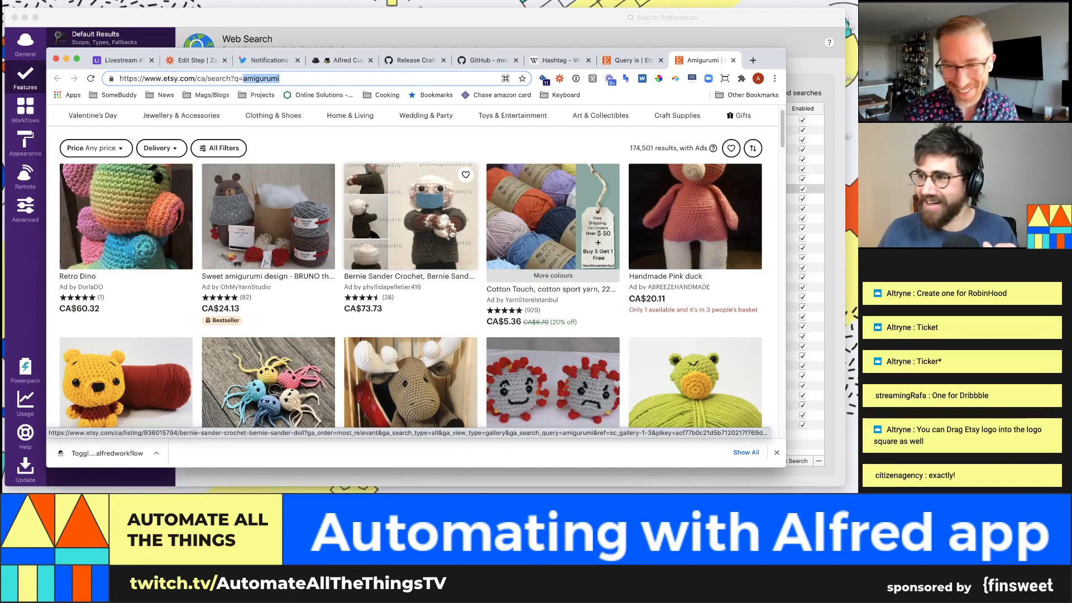
scroll(452, 233, "down", 8)
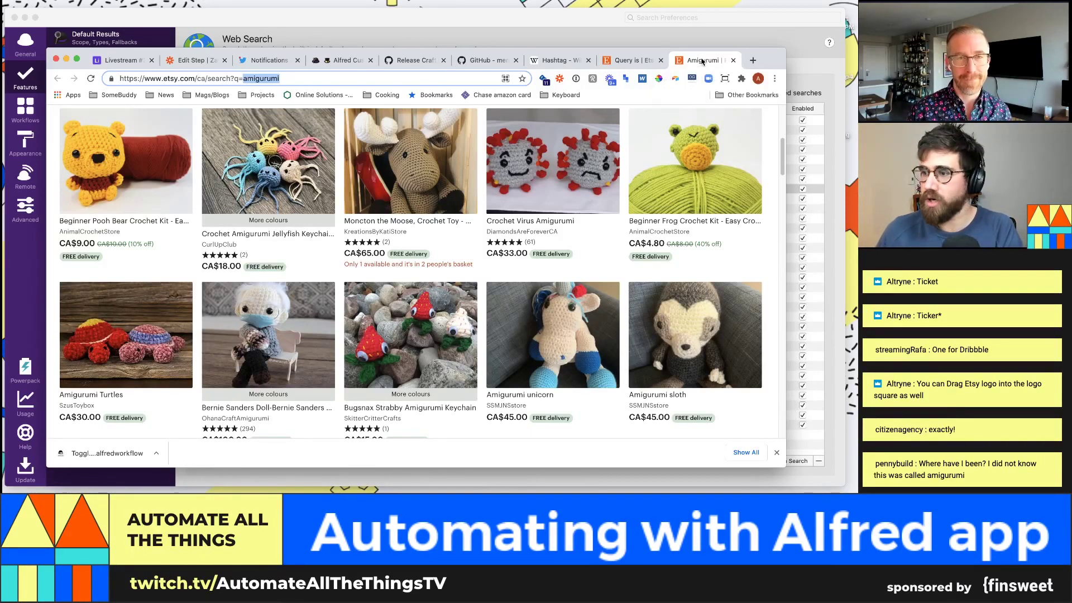
key("super+w")
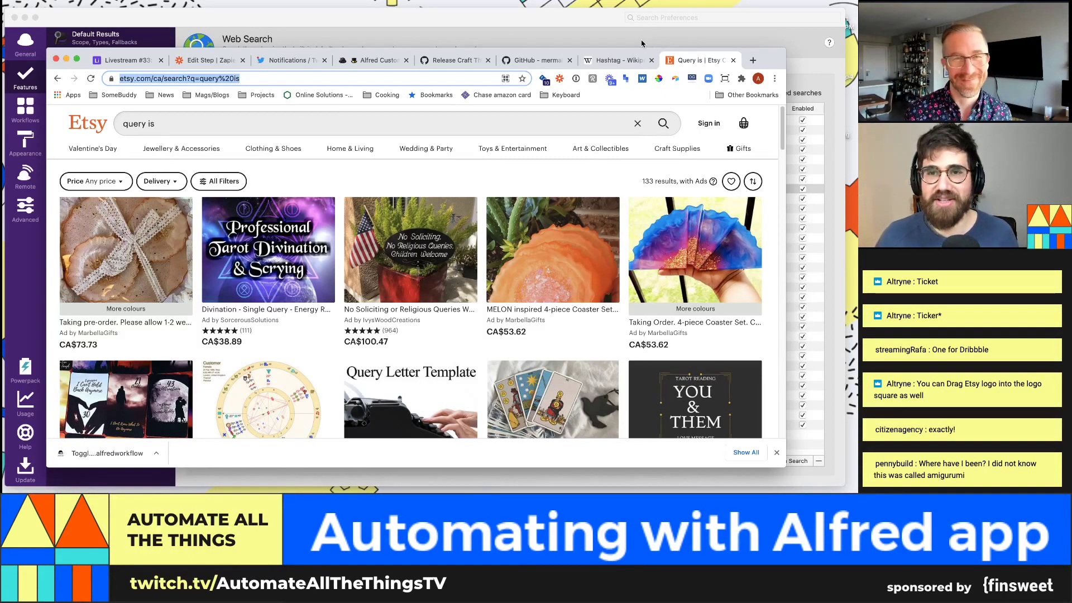
left_click(641, 43)
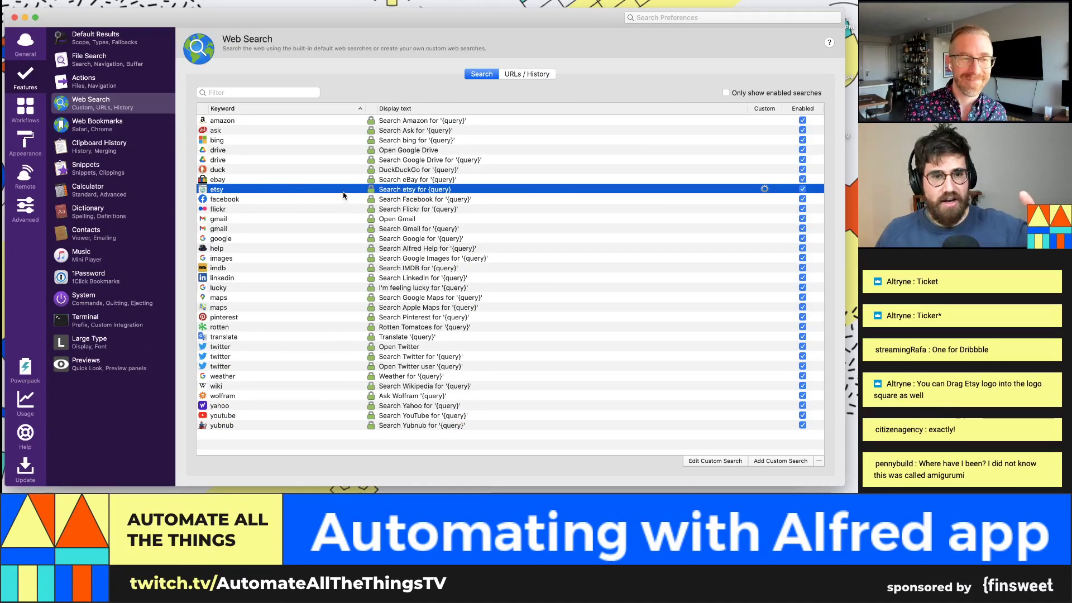
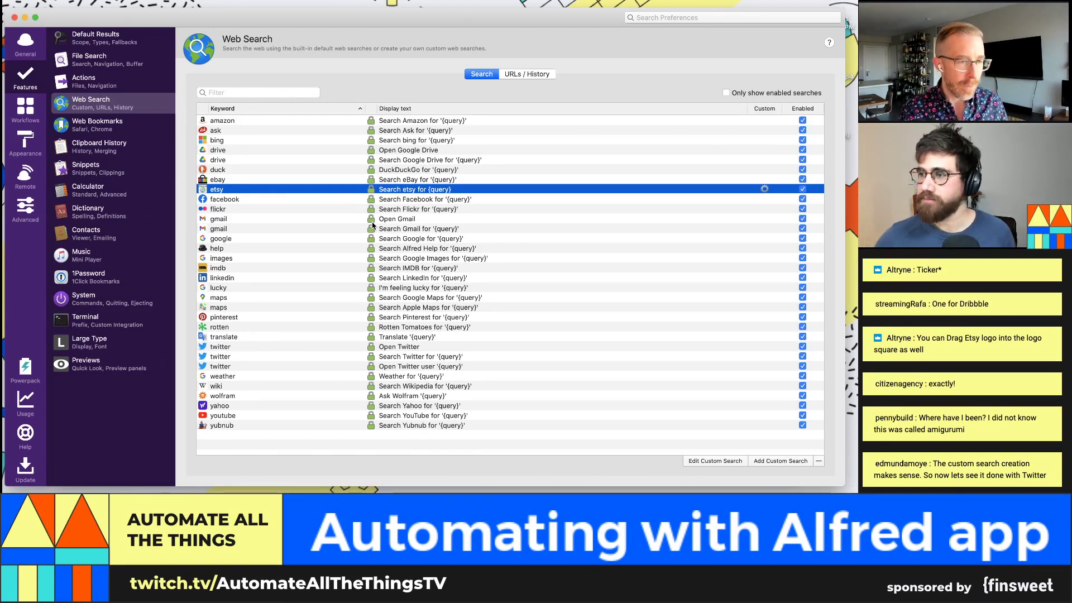
Step: Switch to the Workflows section of Alfred Preferences with no workflow selected
left_click(25, 110)
left_click(109, 240)
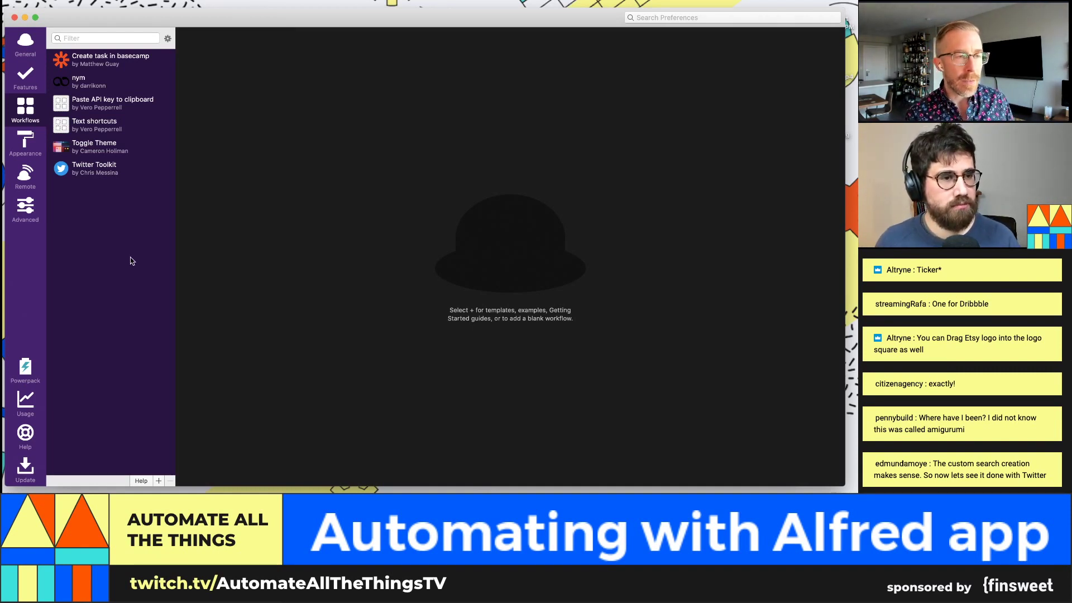
Step: Uncheck Enabled for the Twitter Toolkit workflow so it greys out, then deselect it
right_click(83, 149)
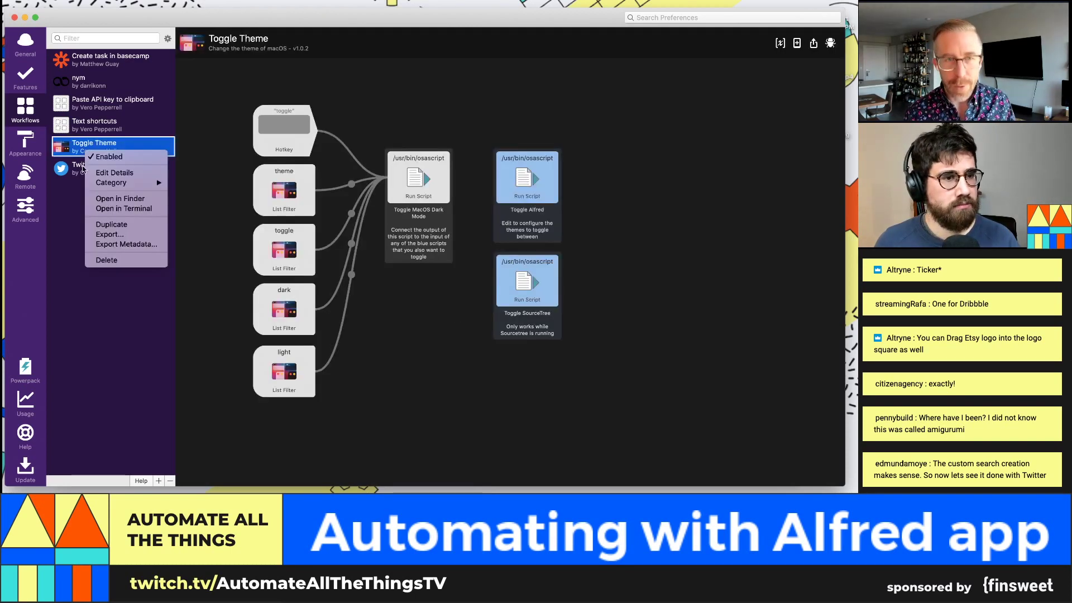
left_click(67, 174)
right_click(73, 169)
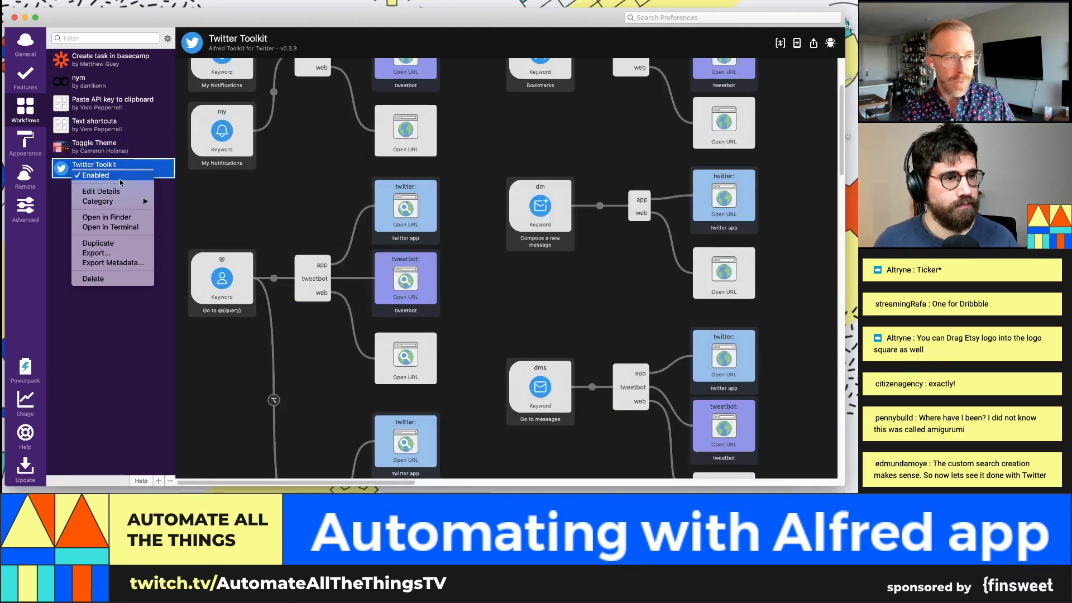
left_click(122, 177)
right_click(123, 174)
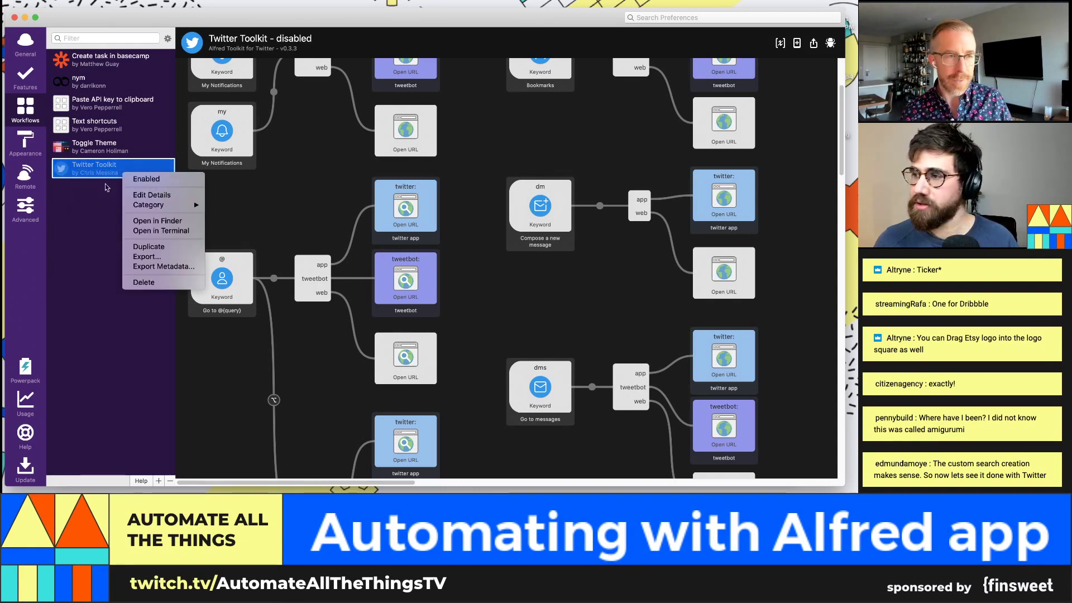
left_click(83, 191)
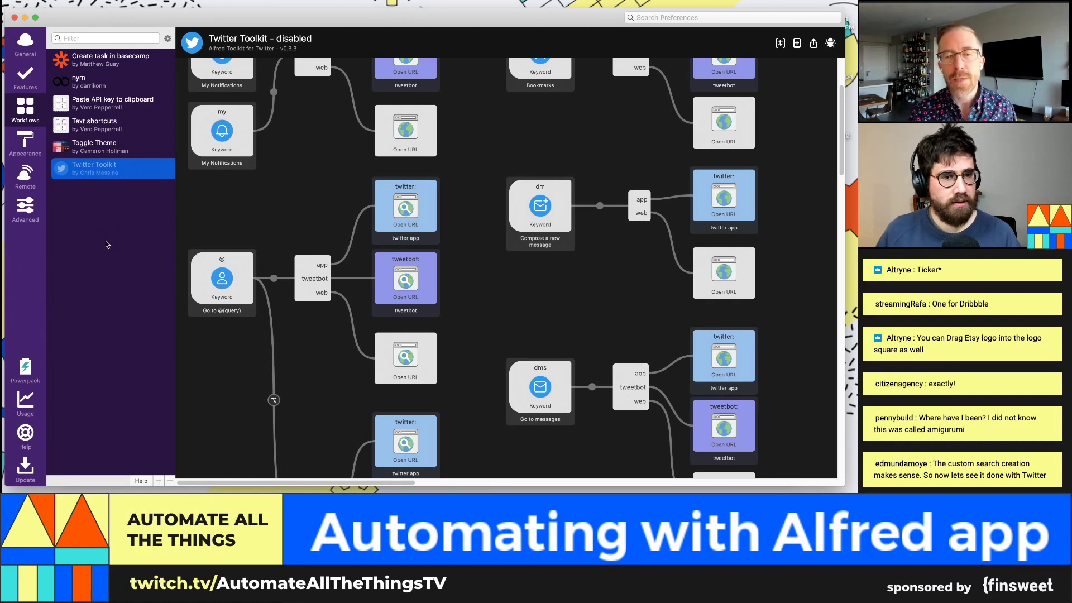
scroll(433, 258, "down", 1)
left_click(433, 258)
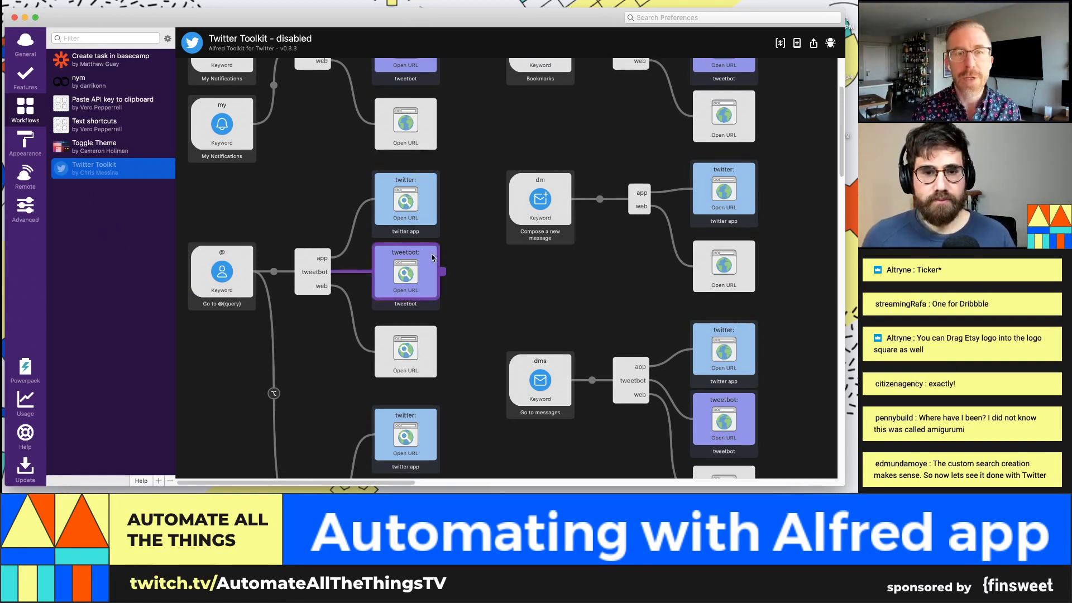
left_click(169, 238)
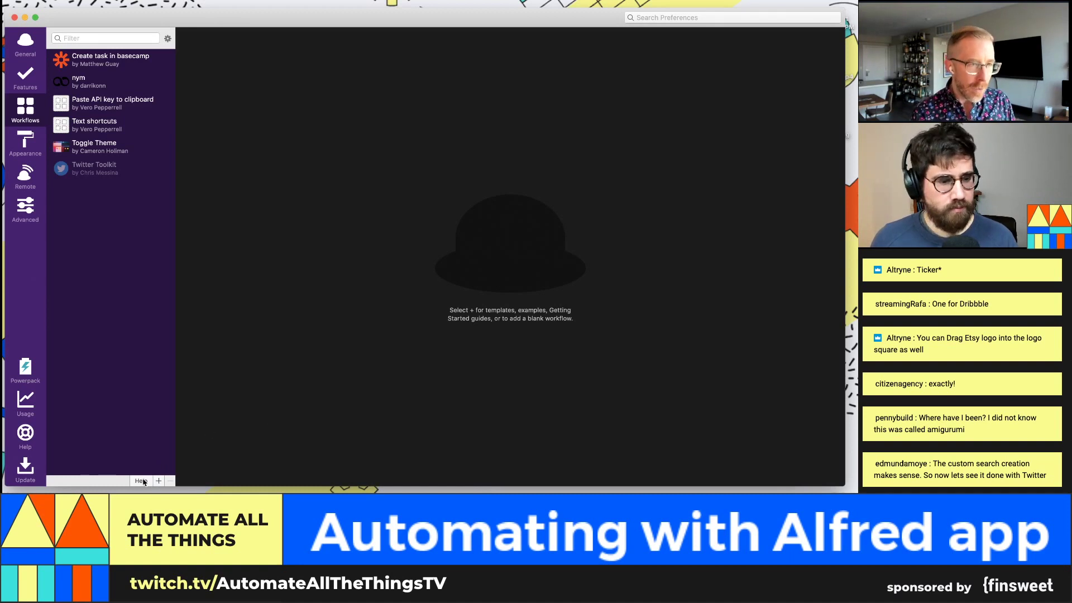
left_click(157, 480)
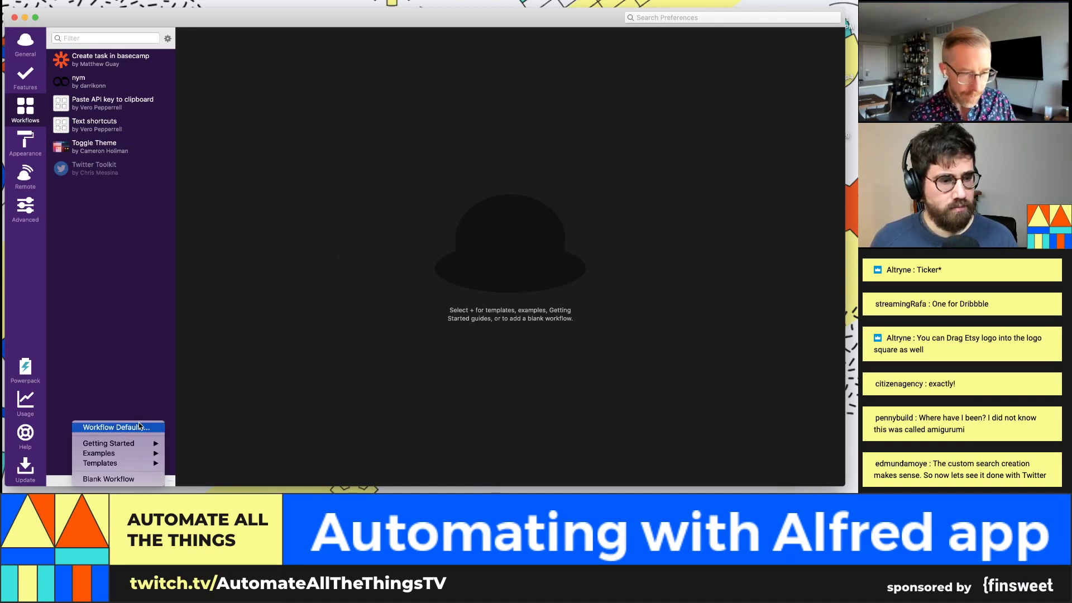
Step: Create a blank workflow named 'Twitter toolkit BUT LIVE' in the Productivity category
left_click(142, 477)
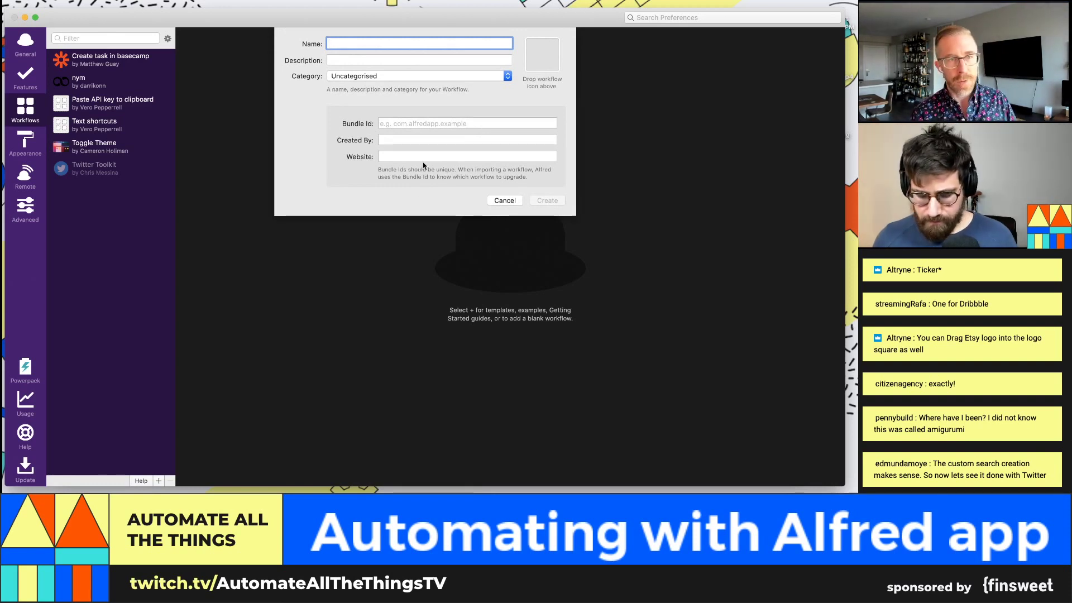
type("TWit")
key("BackSpace")
key("BackSpace")
key("BackSpace")
type("wi")
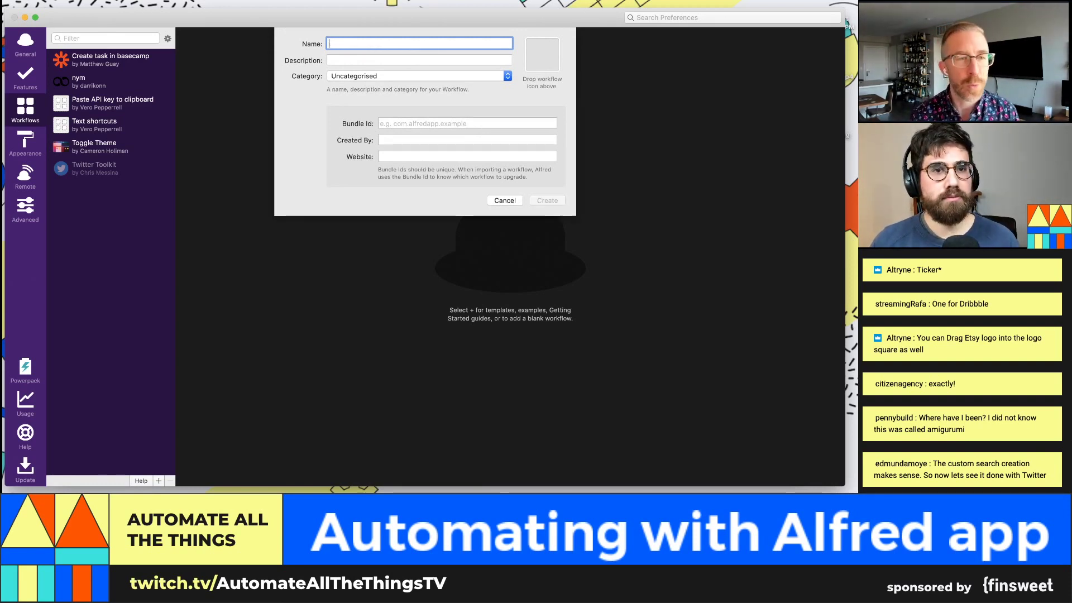
type("tter too")
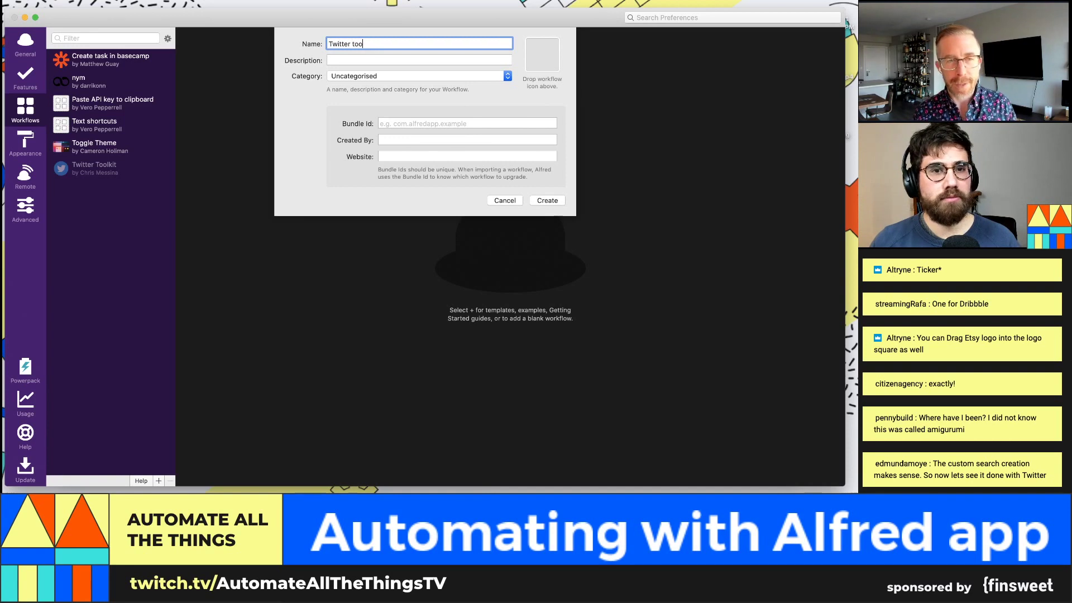
type("lkit BUT LIVE")
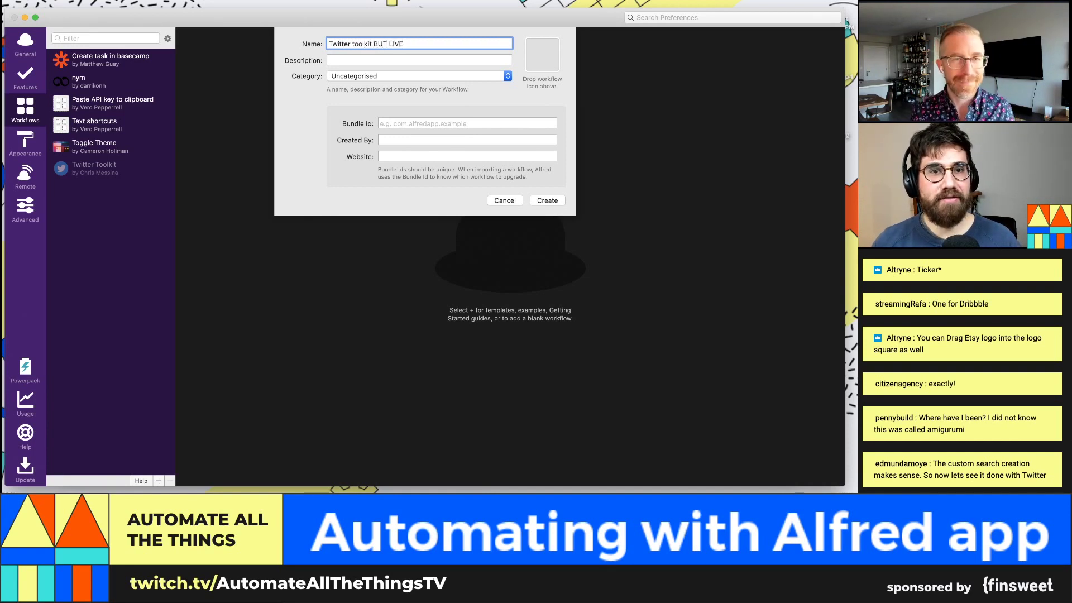
key("Tab")
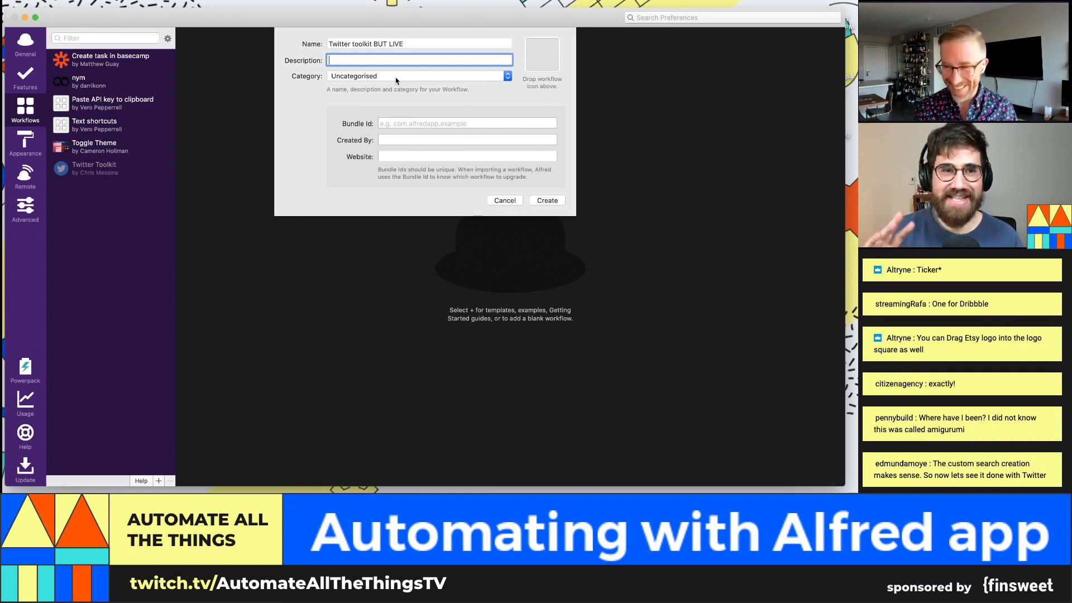
left_click(396, 80)
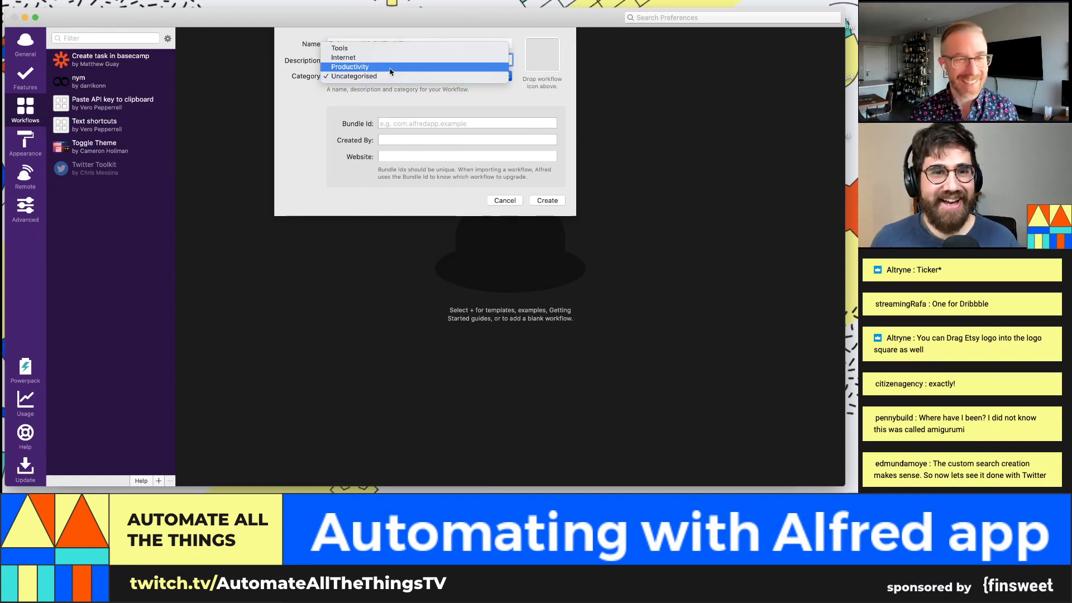
left_click(391, 68)
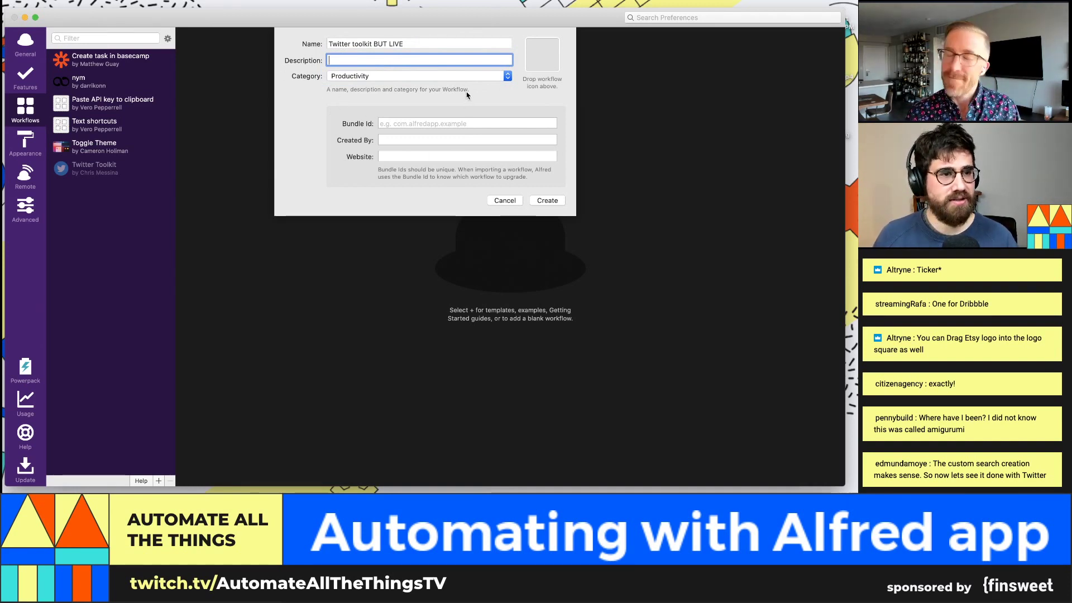
left_click(550, 201)
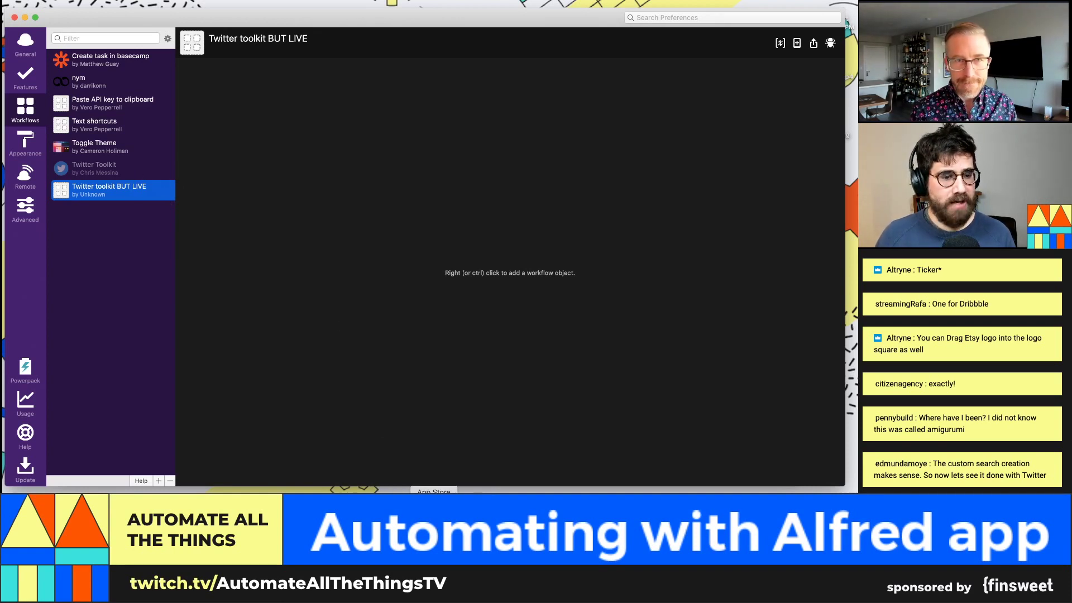
Step: Set the Twitter bird icon from Alfred's 'twi' results as the workflow icon and save the details
left_click(443, 508)
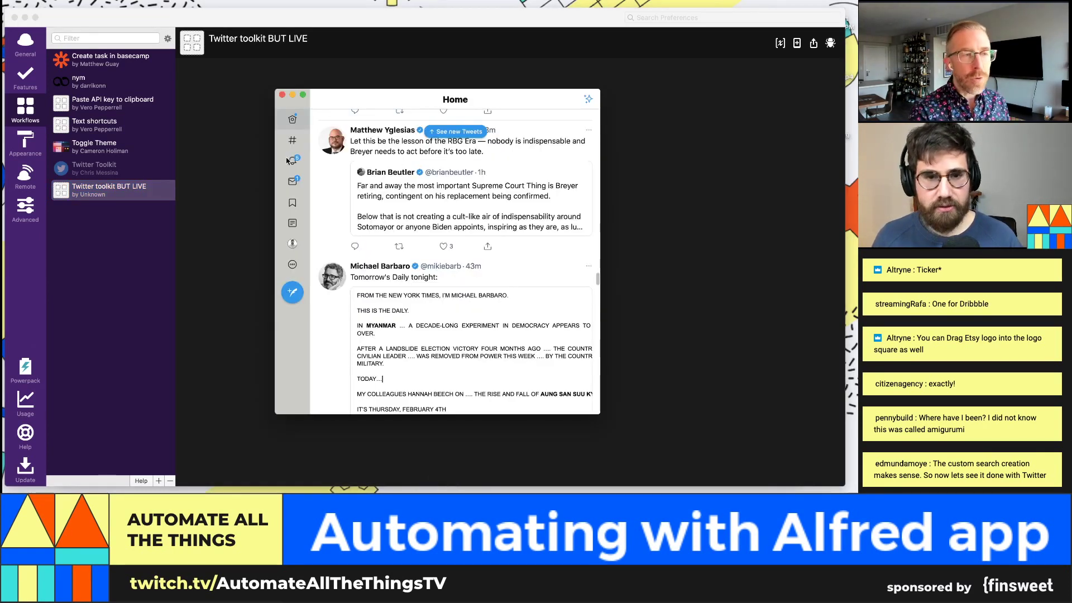
left_click(649, 278)
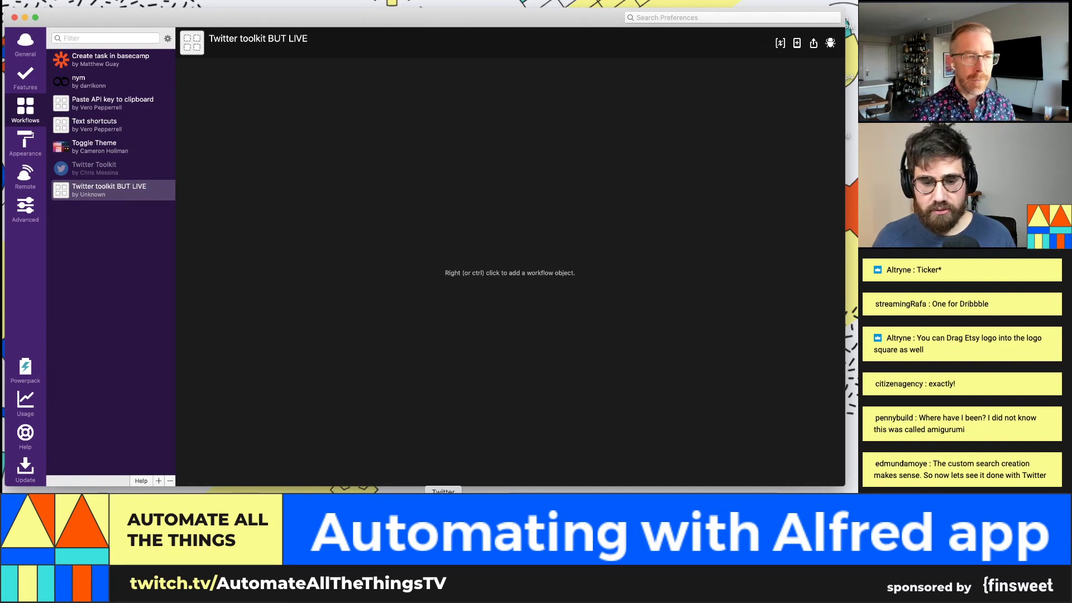
right_click(109, 187)
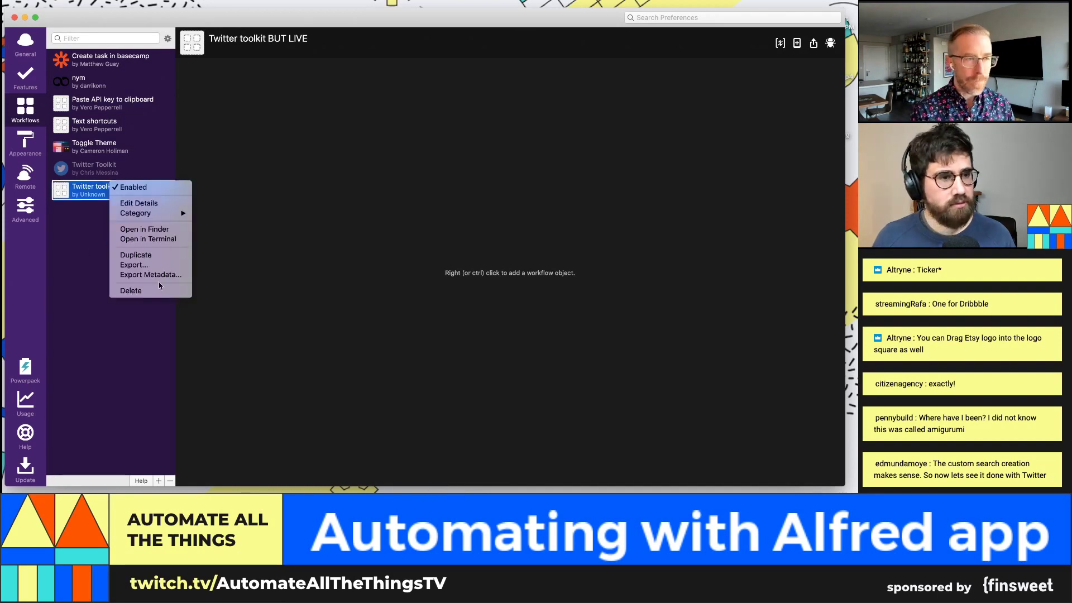
left_click(139, 203)
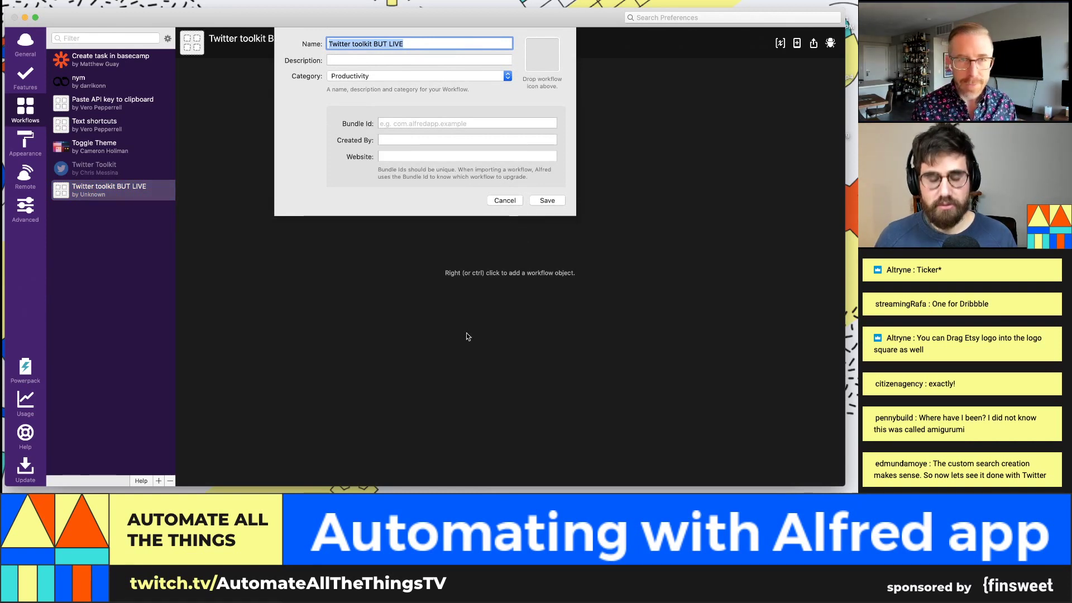
key("alt+space")
type("twi")
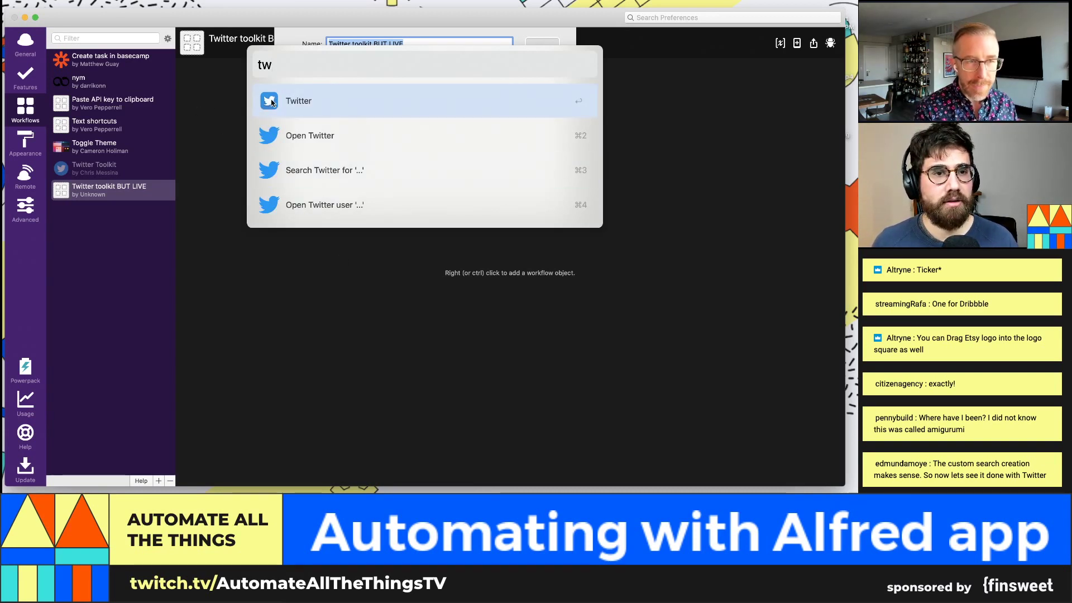
left_click_drag(272, 102, 535, 46)
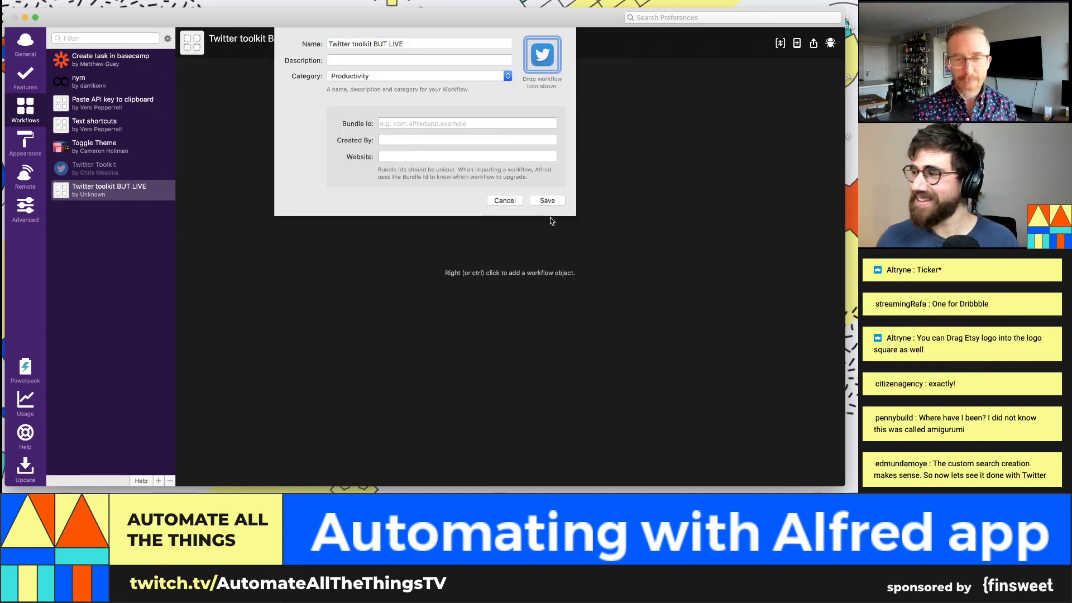
left_click(547, 201)
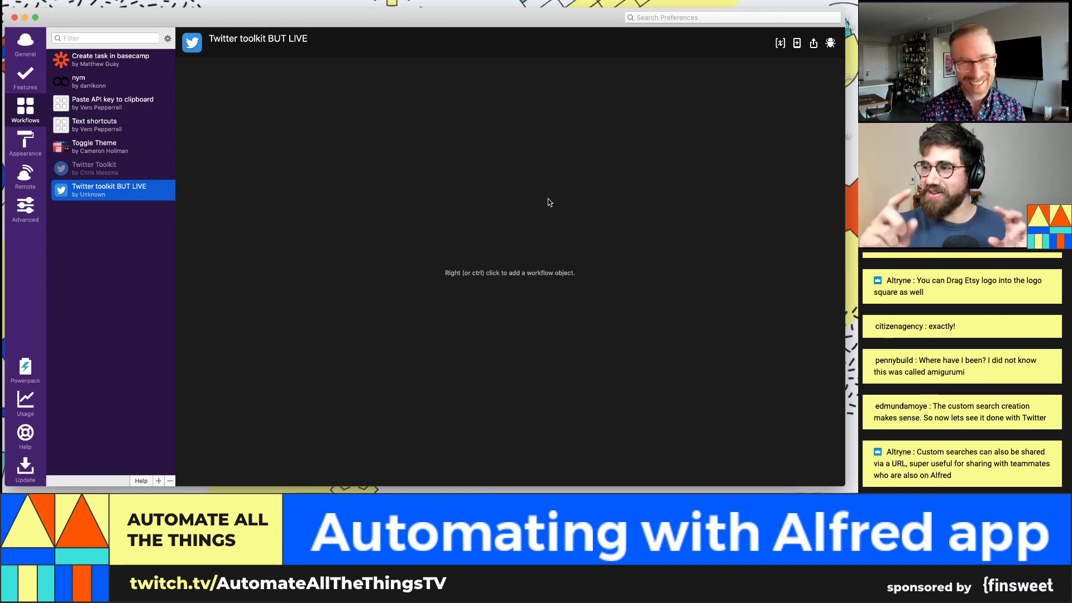
Step: Add an Inputs > Keyword object to the empty workflow canvas
right_click(130, 196)
left_click(475, 231)
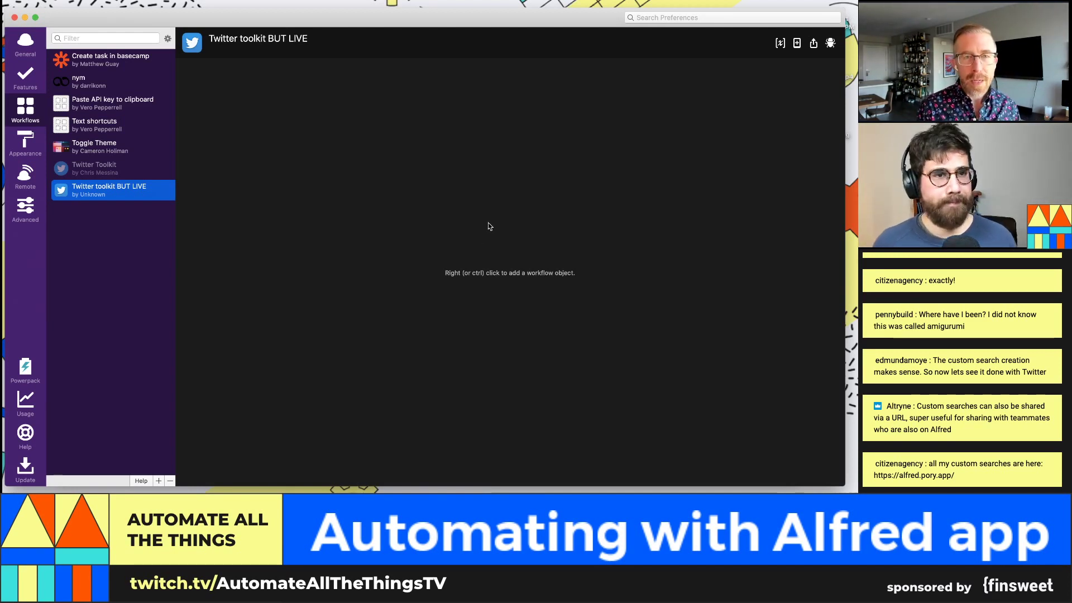
right_click(490, 187)
right_click(485, 181)
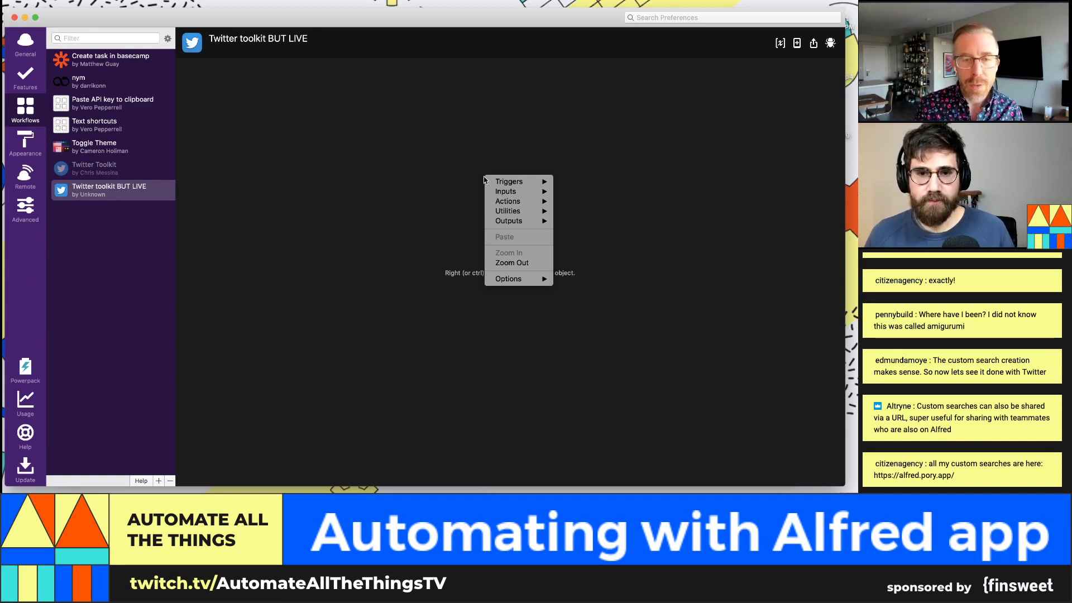
mouse_move(502, 195)
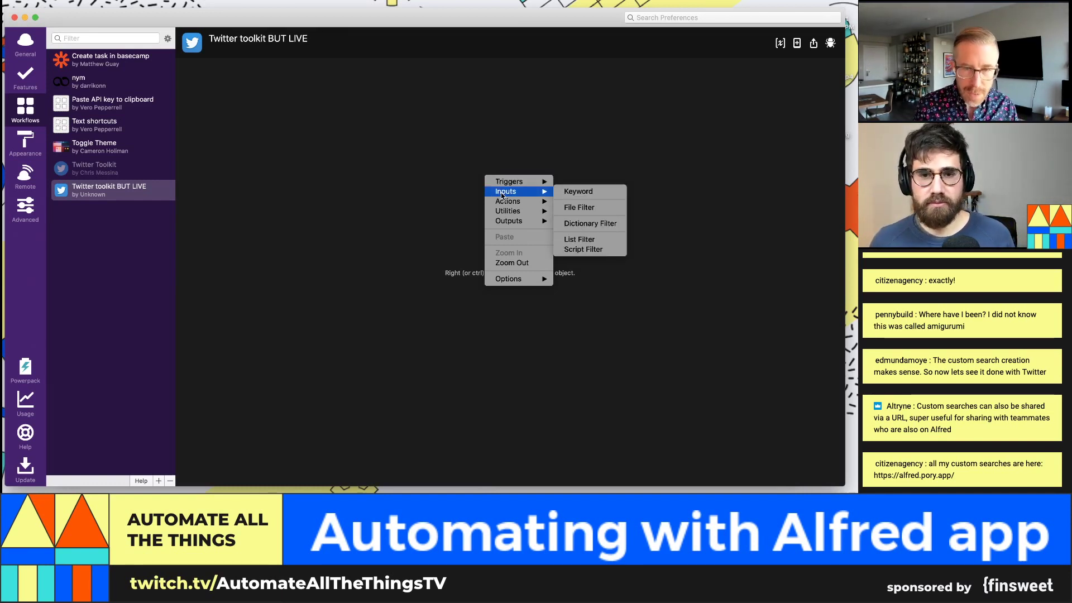
left_click(578, 190)
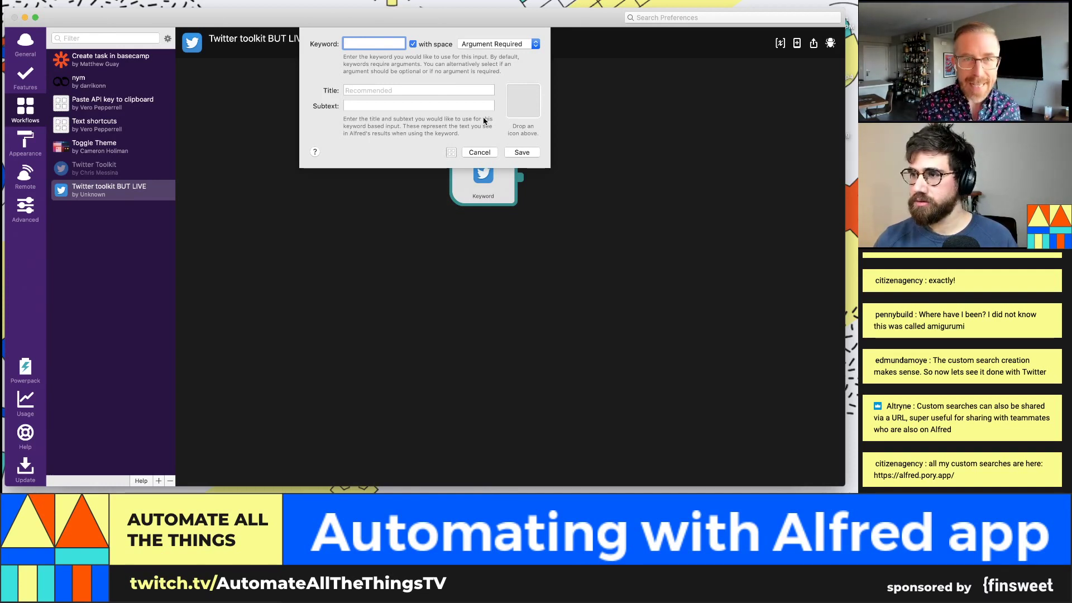
Step: Set the keyword to '@' with title 'Go to @{query}' and save it
type("@")
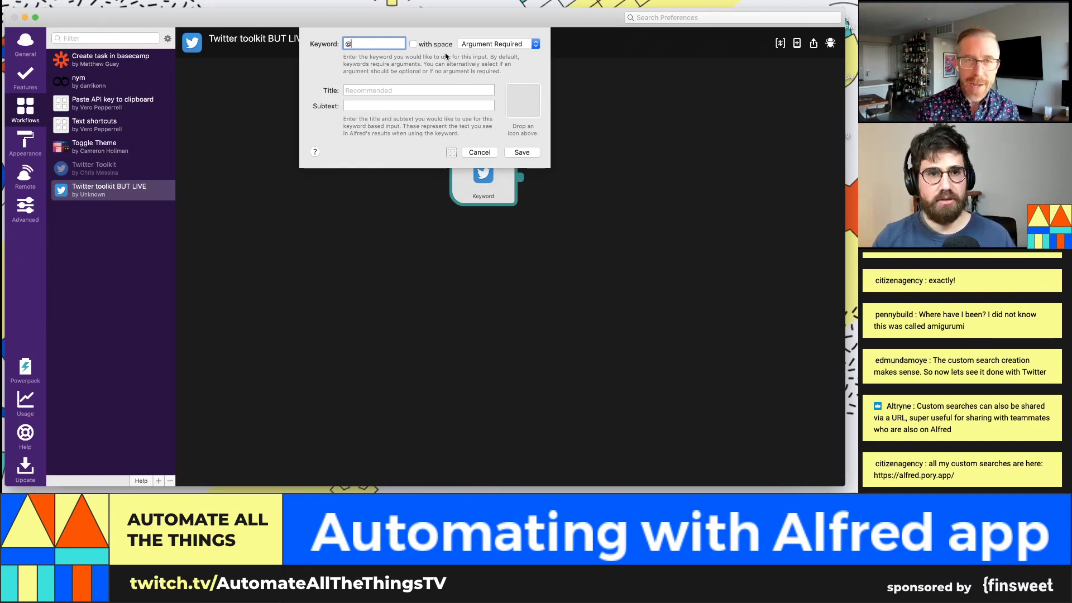
left_click(458, 91)
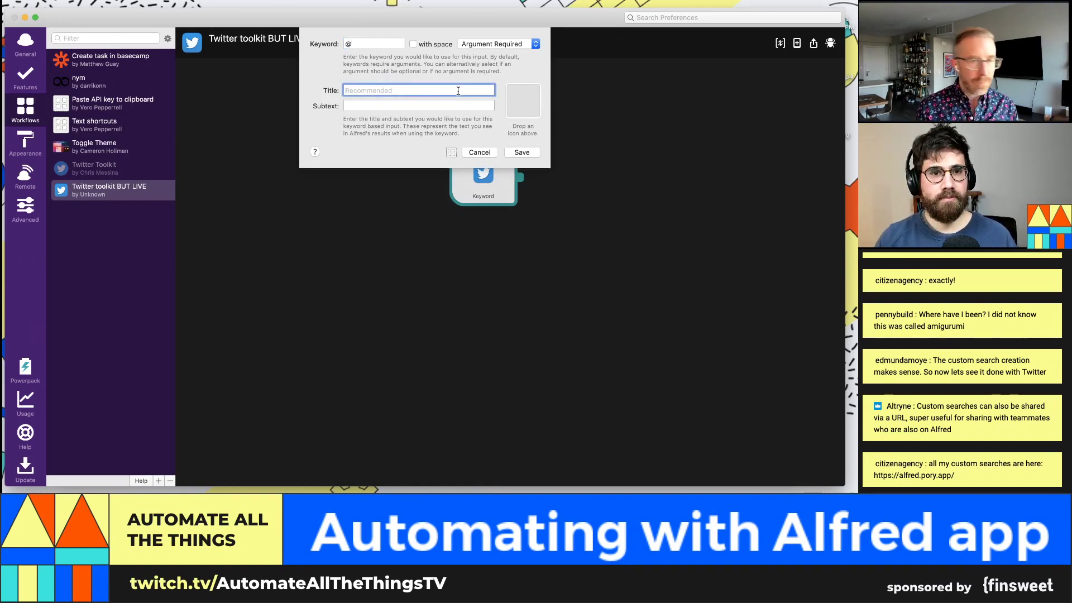
type("Go to")
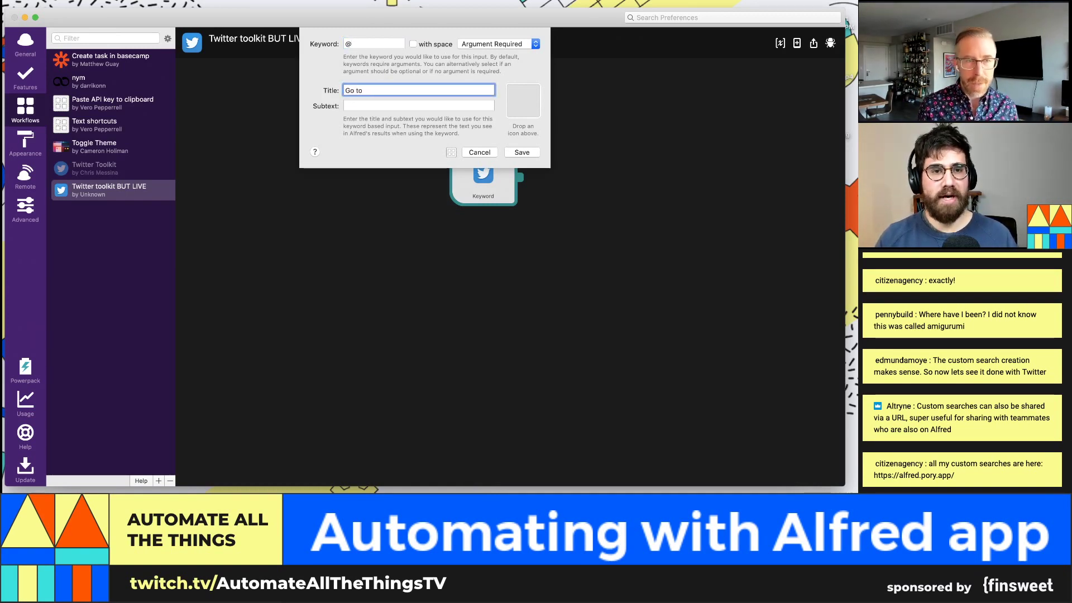
type(" @")
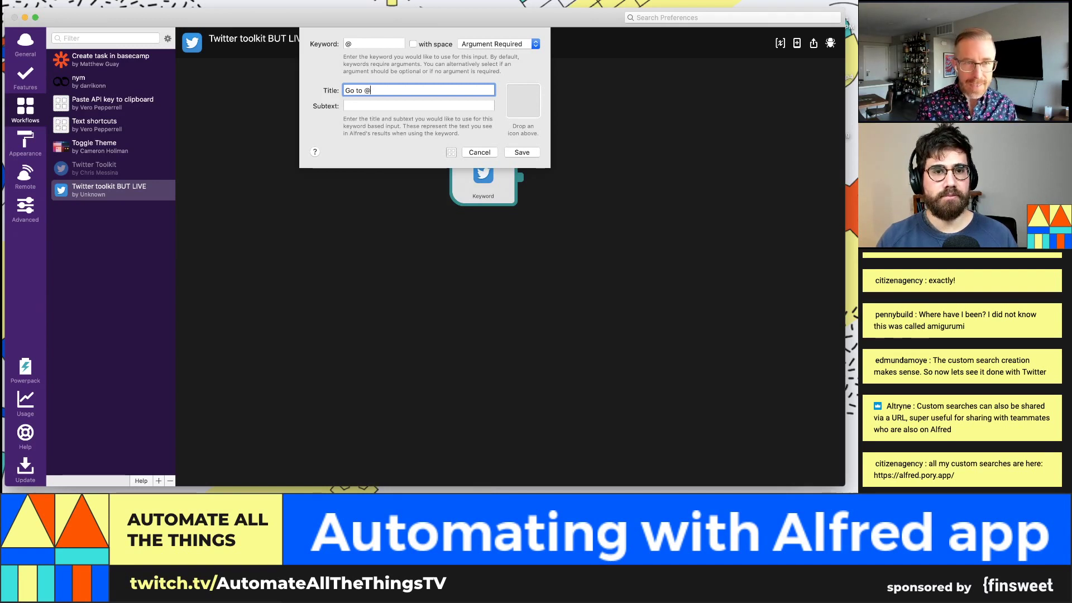
type("{qu")
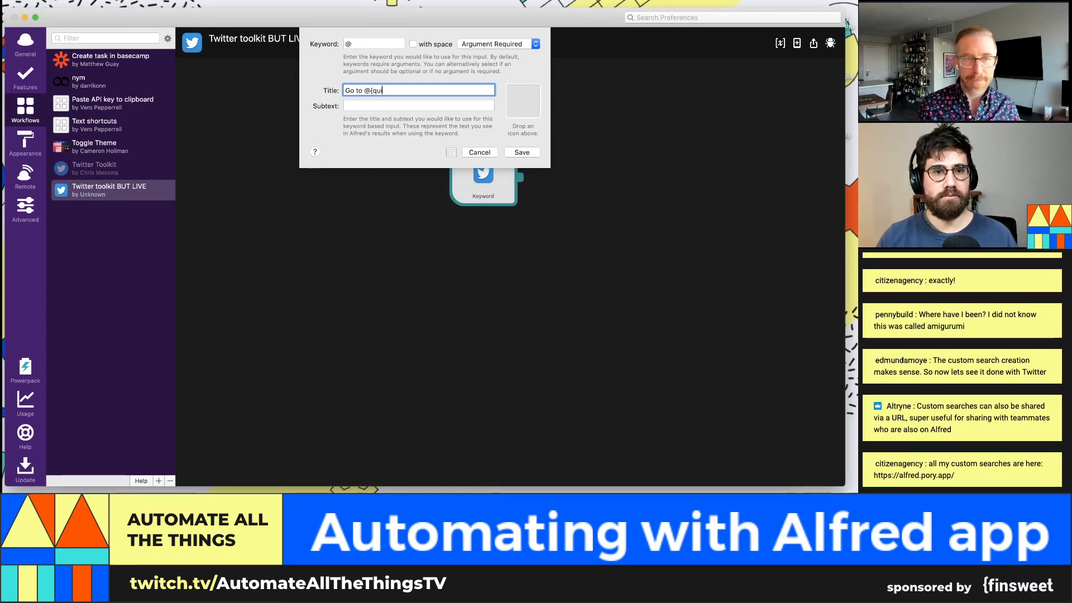
type("ery}")
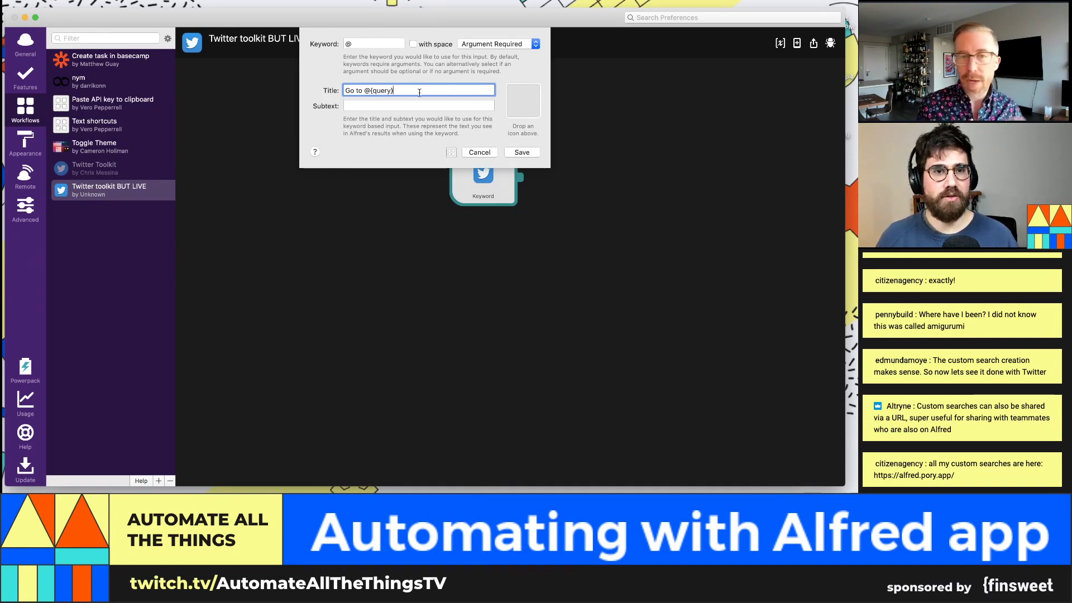
left_click(524, 153)
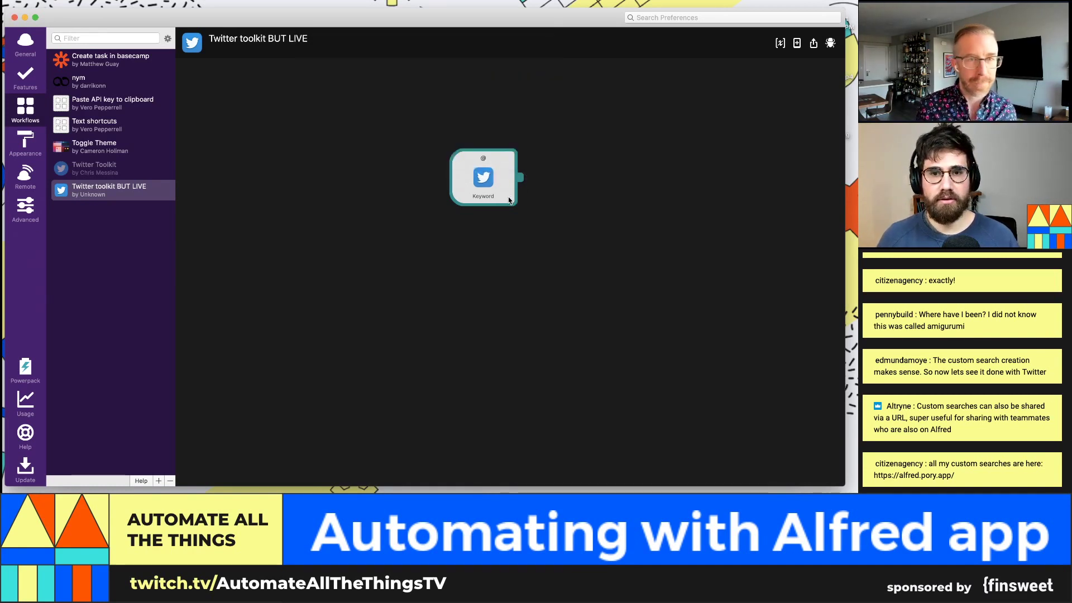
Step: Test the @ keyword in the Alfred bar with a couple of Twitter handles, then clear it
key("alt+space")
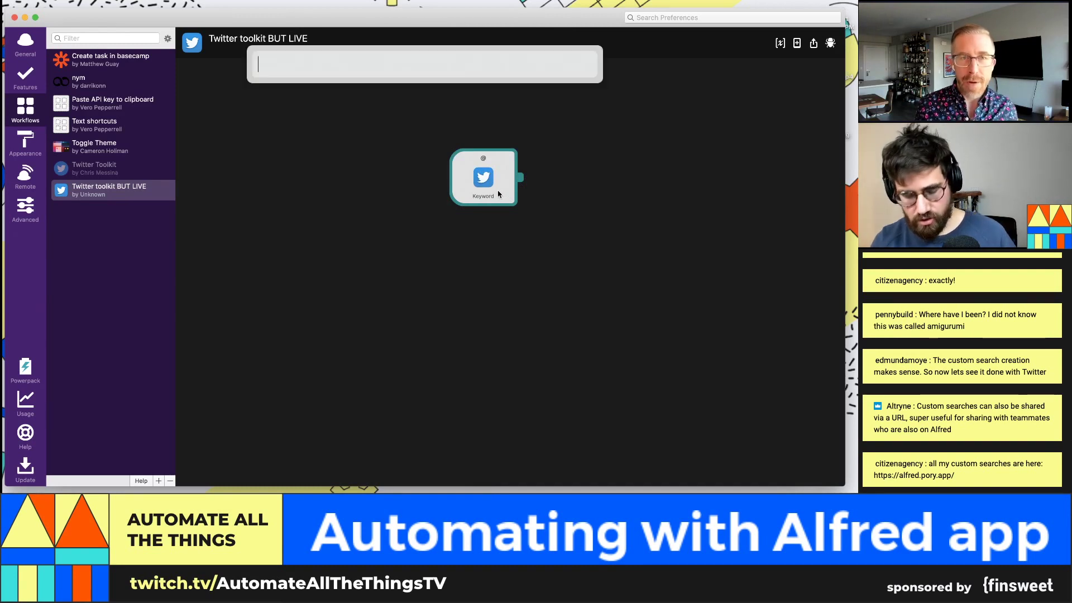
type("@")
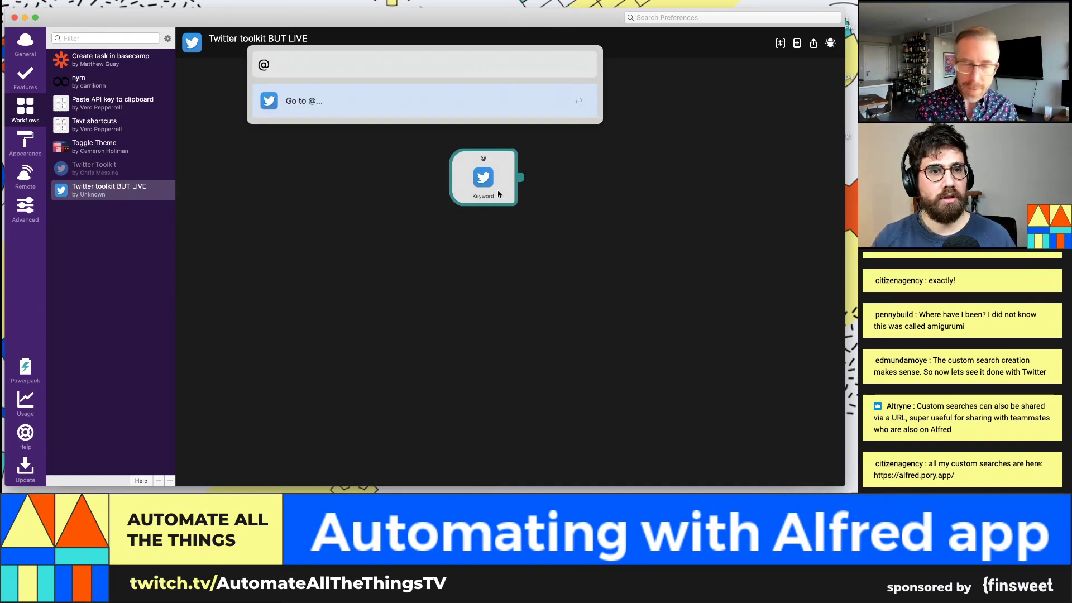
type("aronkjor")
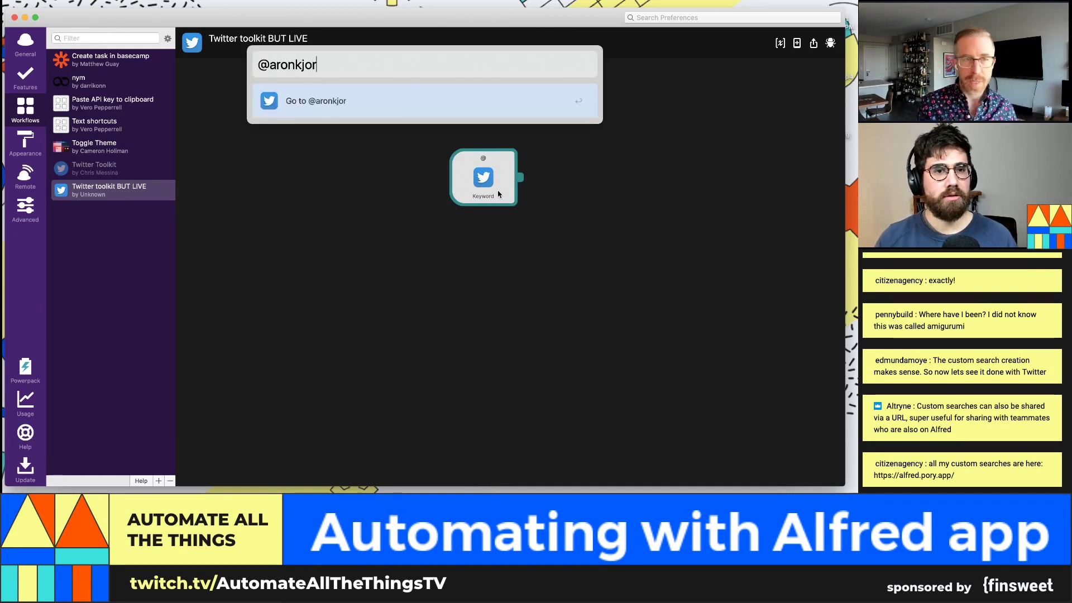
key("BackSpace")
key("BackSpace")
key("BackSpace")
type("or")
key("super+a")
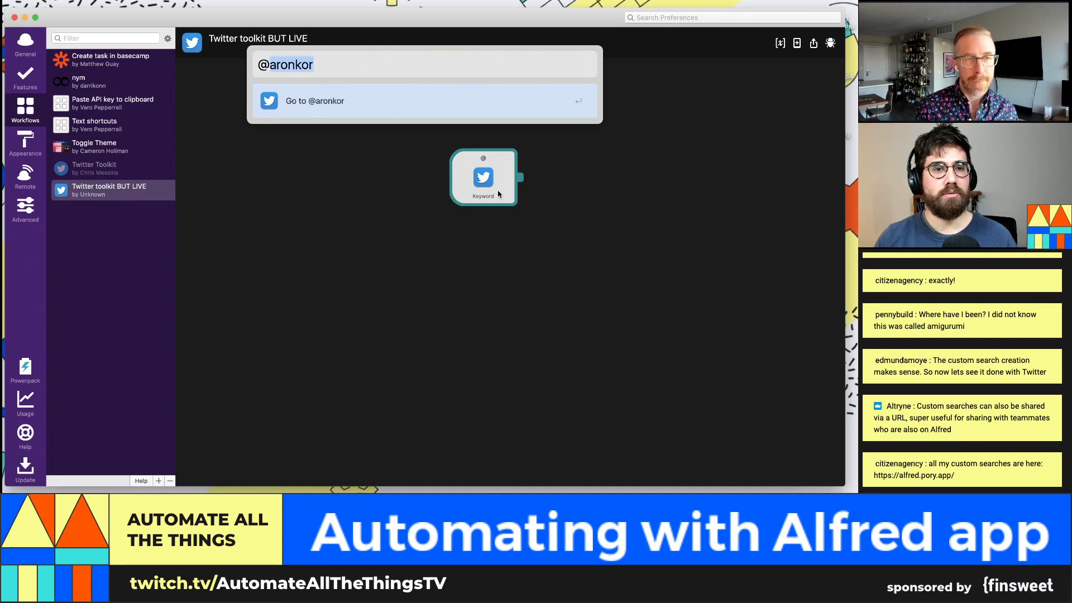
type("@chris")
key("BackSpace")
key("BackSpace")
key("BackSpace")
key("BackSpace")
key("BackSpace")
key("BackSpace")
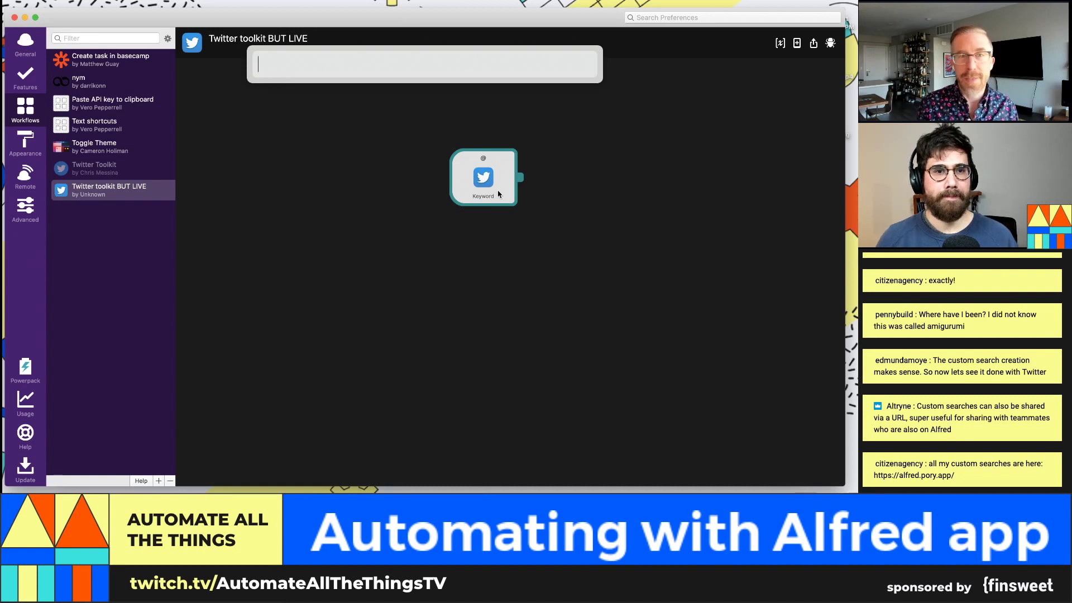
Step: Move the Keyword node to the canvas's upper left
left_click_drag(497, 194, 256, 155)
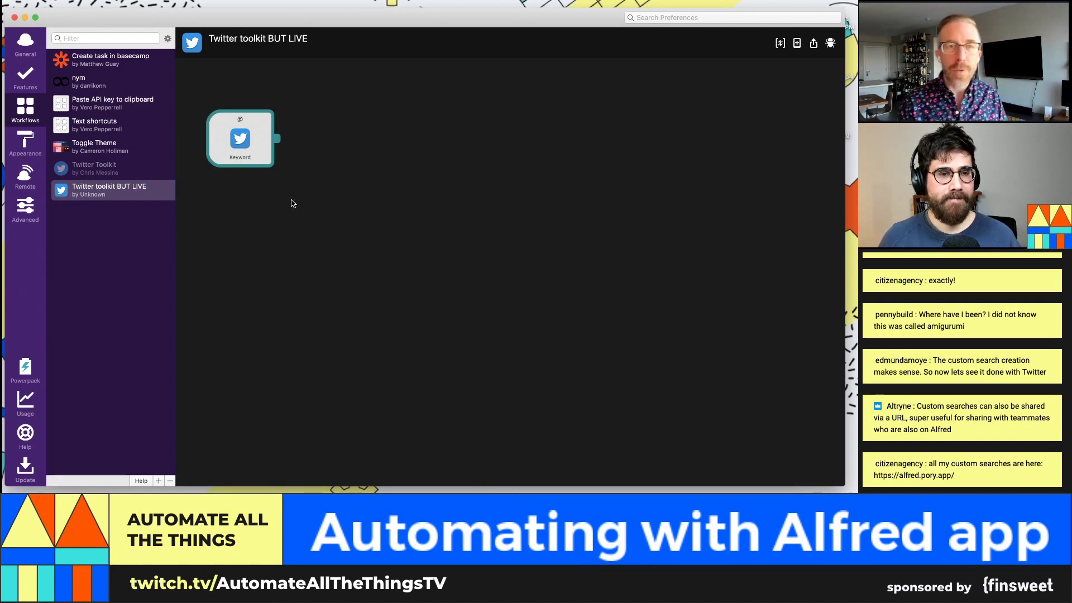
right_click(260, 148)
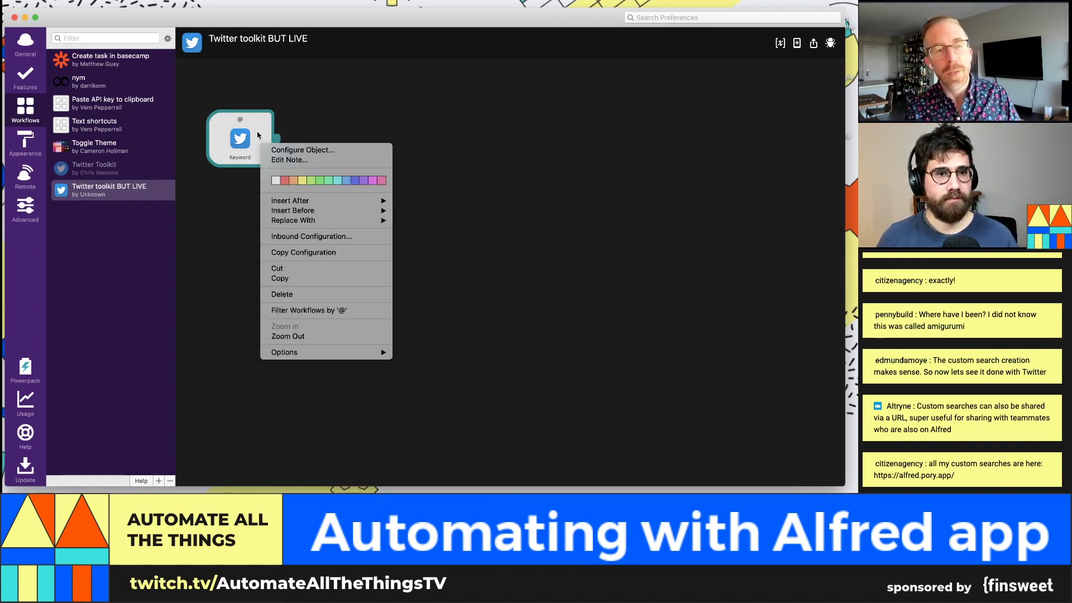
left_click(340, 127)
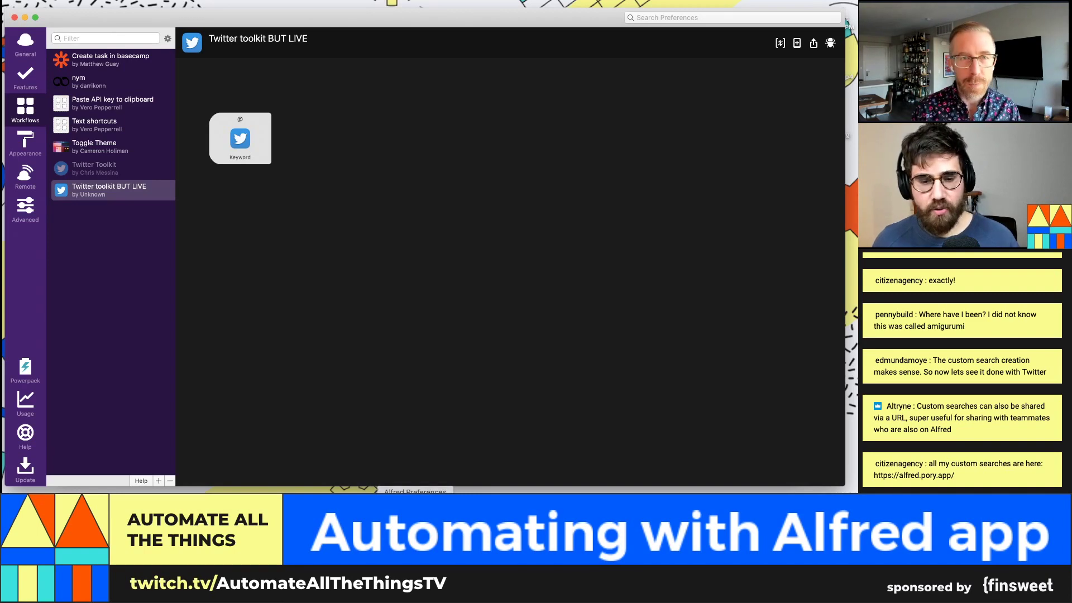
Step: In Chrome, enter twitter.com/ followed by a Twitter handle in a new tab
left_click(402, 503)
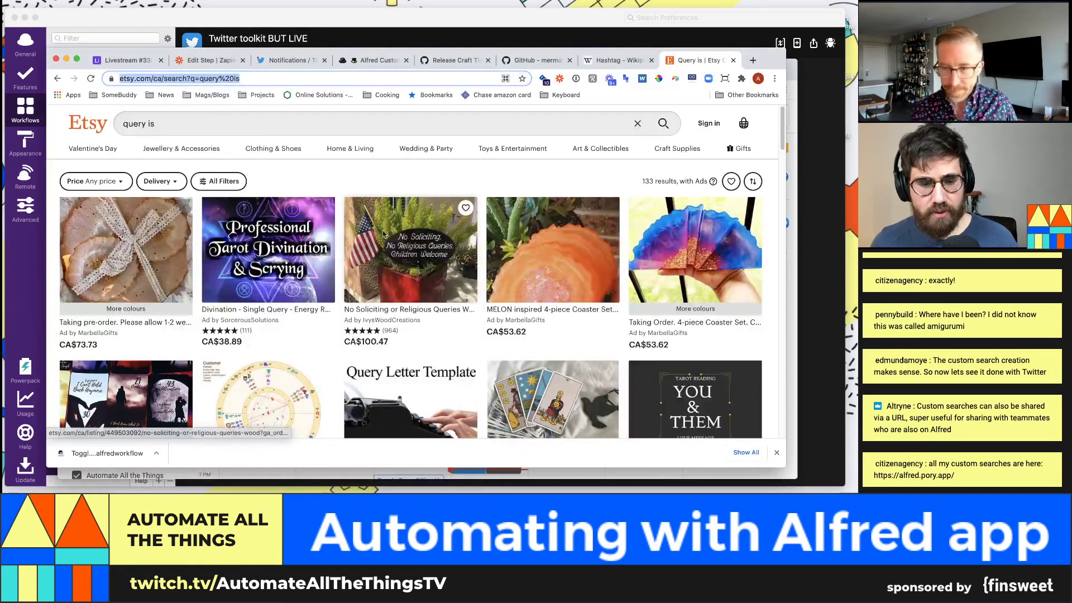
key("super+t")
type("twitter.com/")
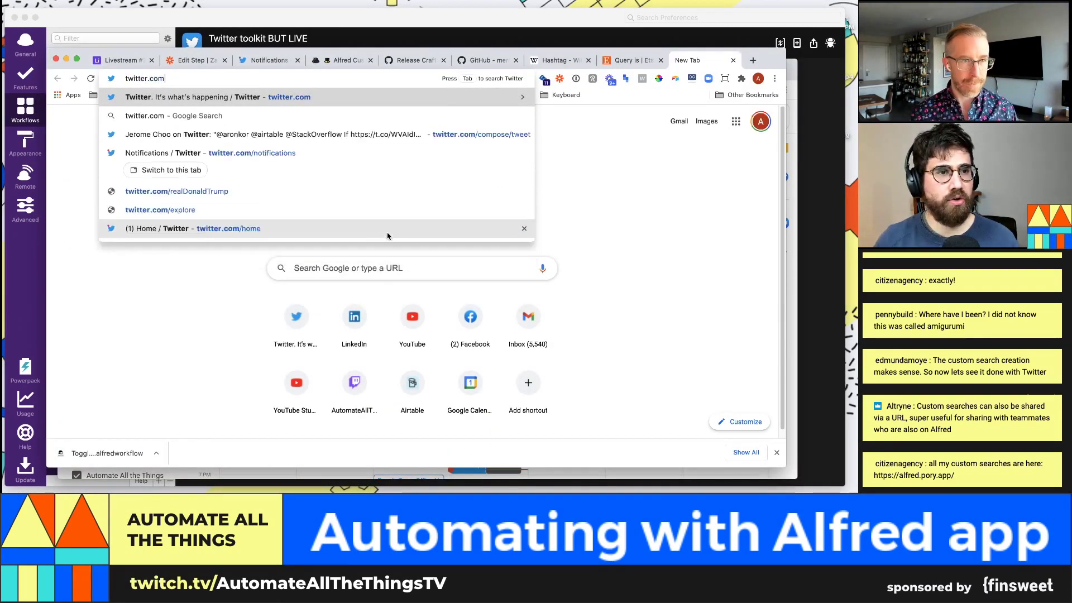
type("aronkor")
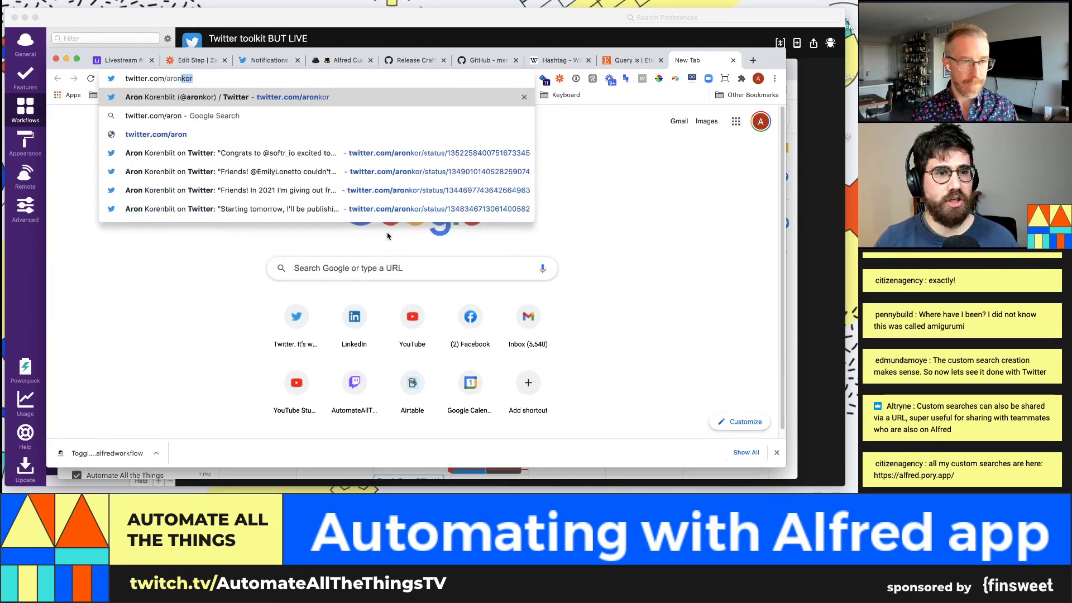
Step: Load the handle's Twitter profile page, then switch back to Alfred's workflow editor
key("Return")
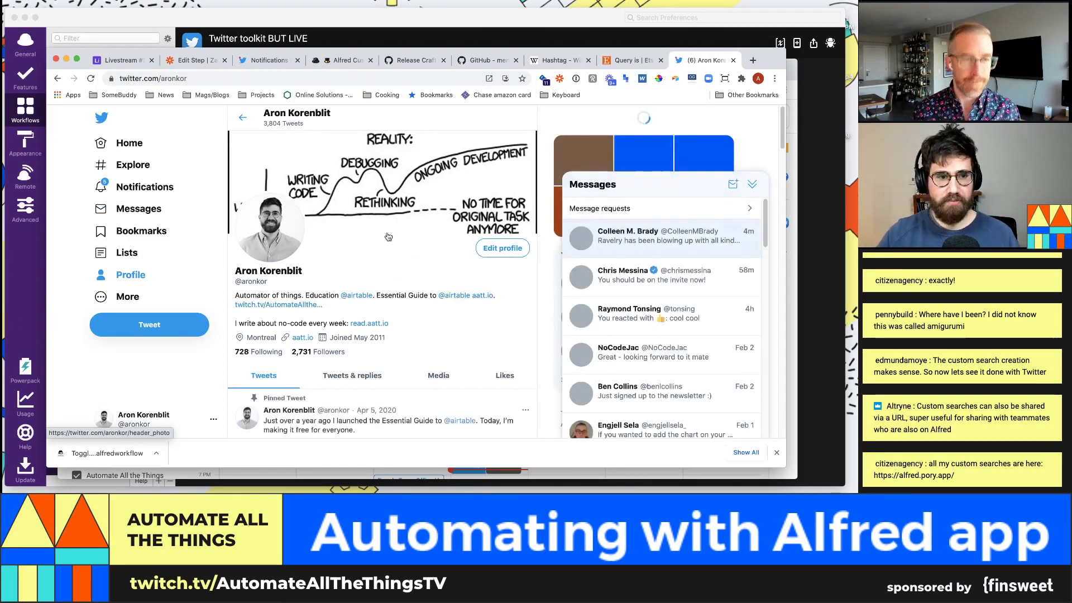
key("super+Tab")
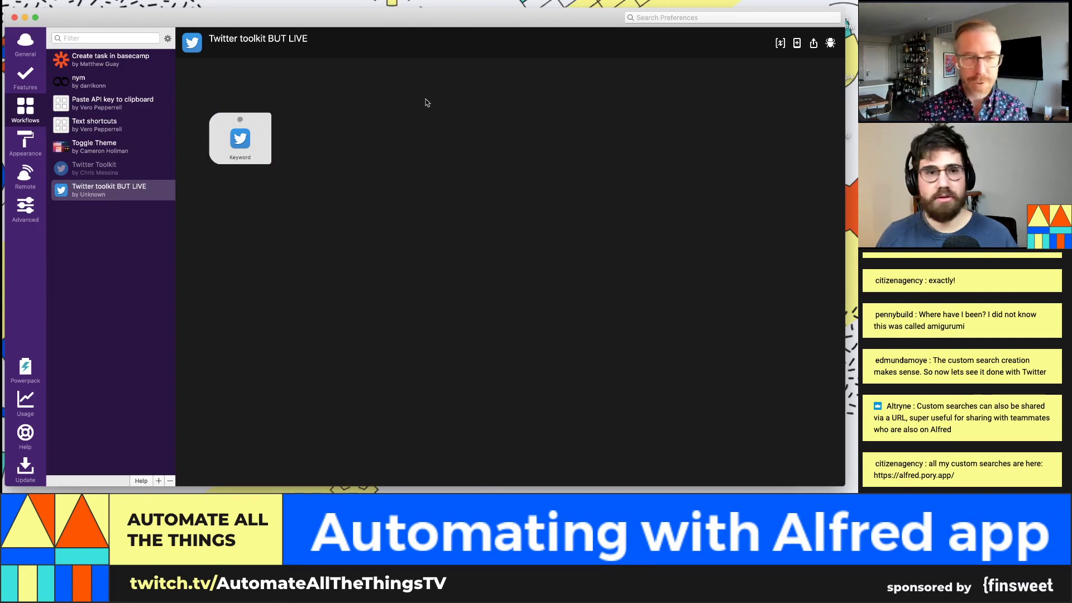
Step: Add an Open URL action object to the workflow canvas
right_click(356, 157)
mouse_move(391, 173)
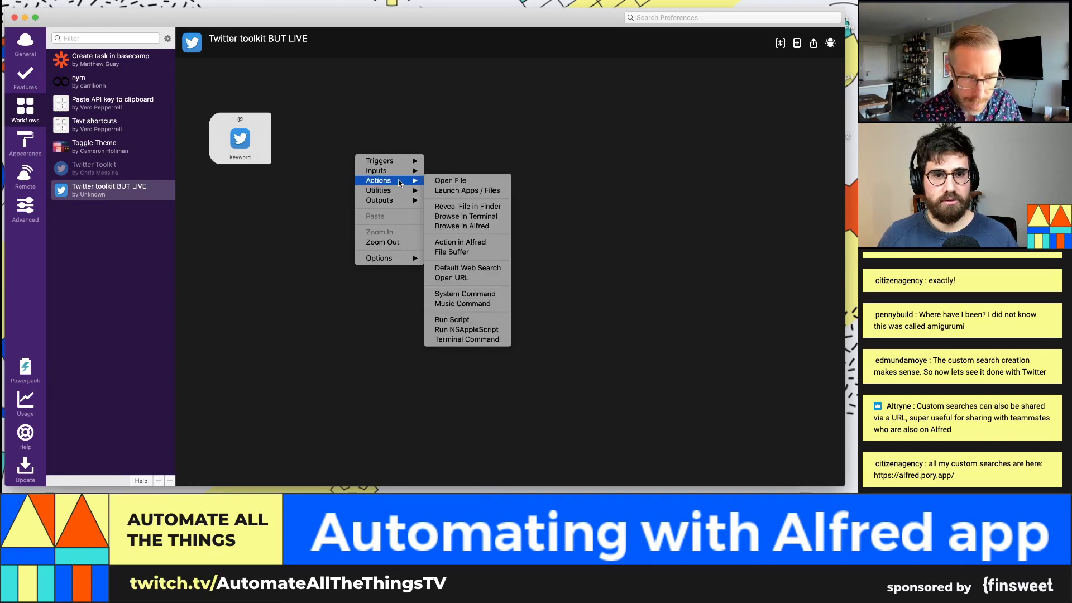
mouse_move(393, 205)
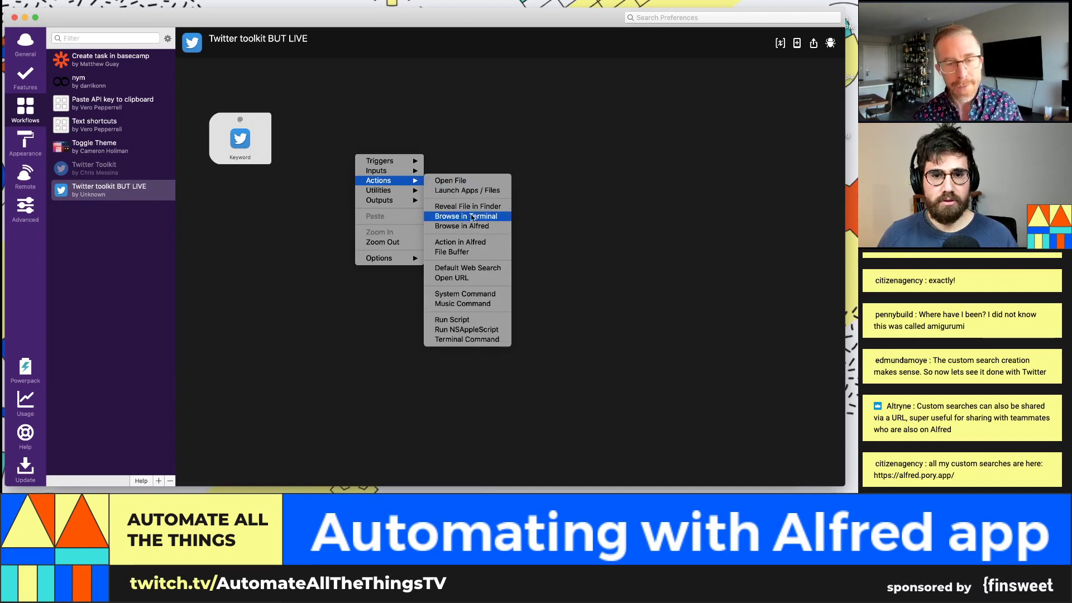
left_click(469, 278)
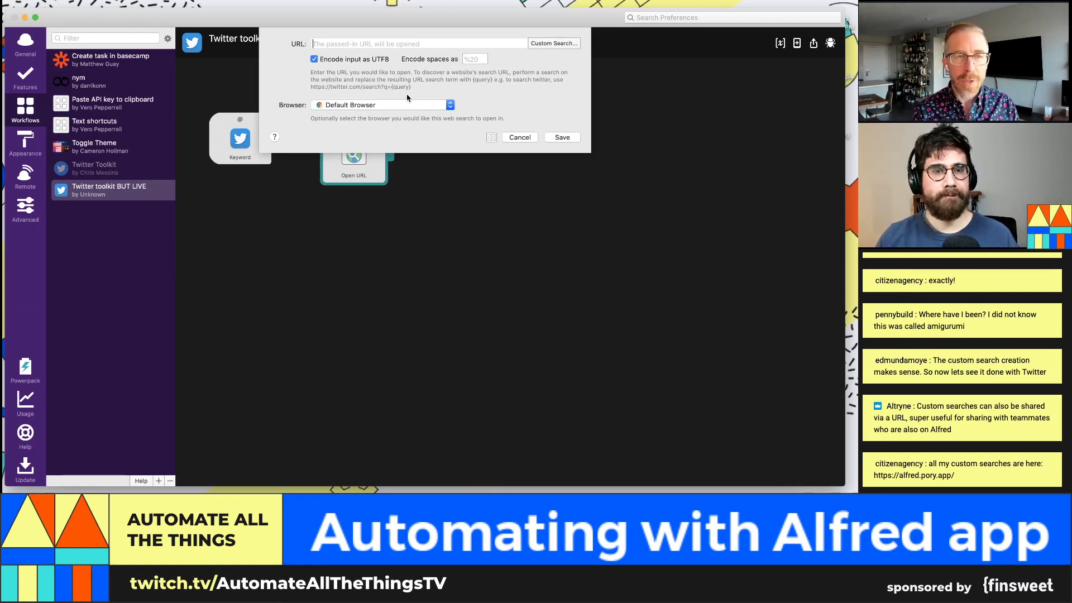
type("www.t")
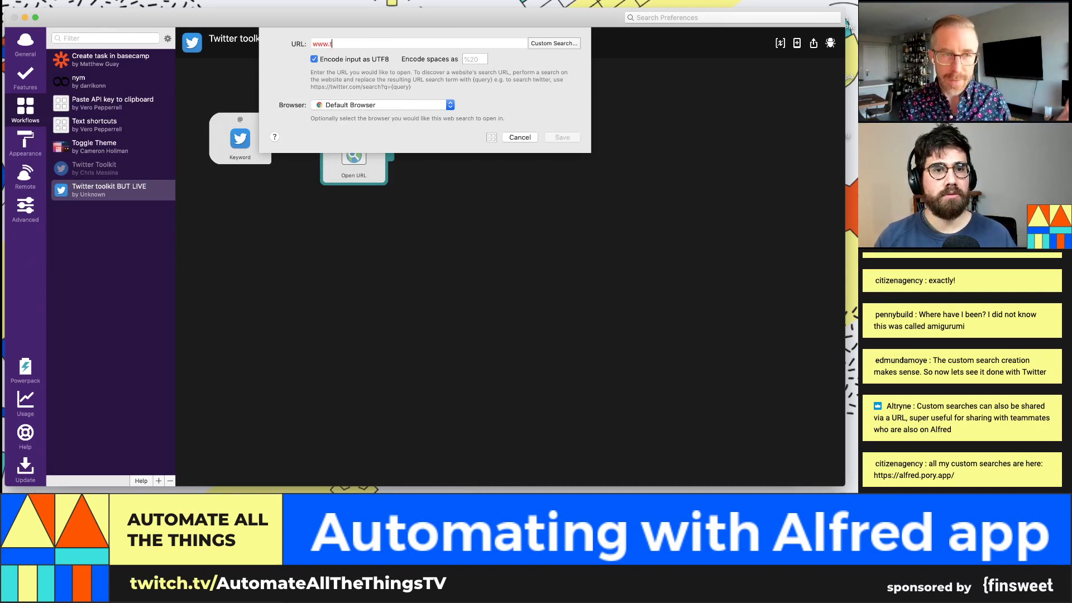
key("super+a")
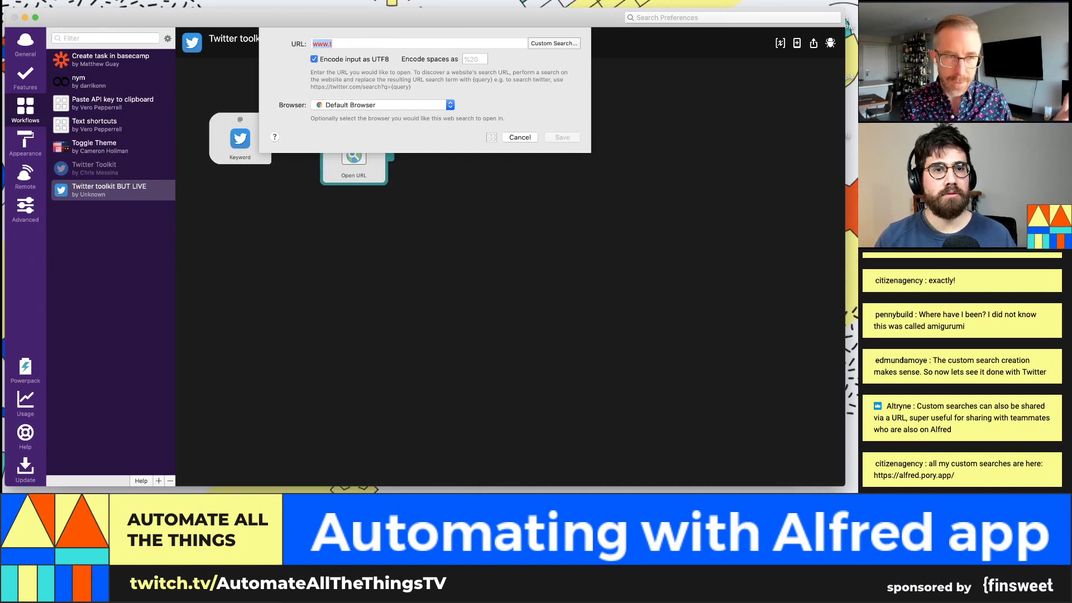
key("BackSpace")
type("https://ww.tw")
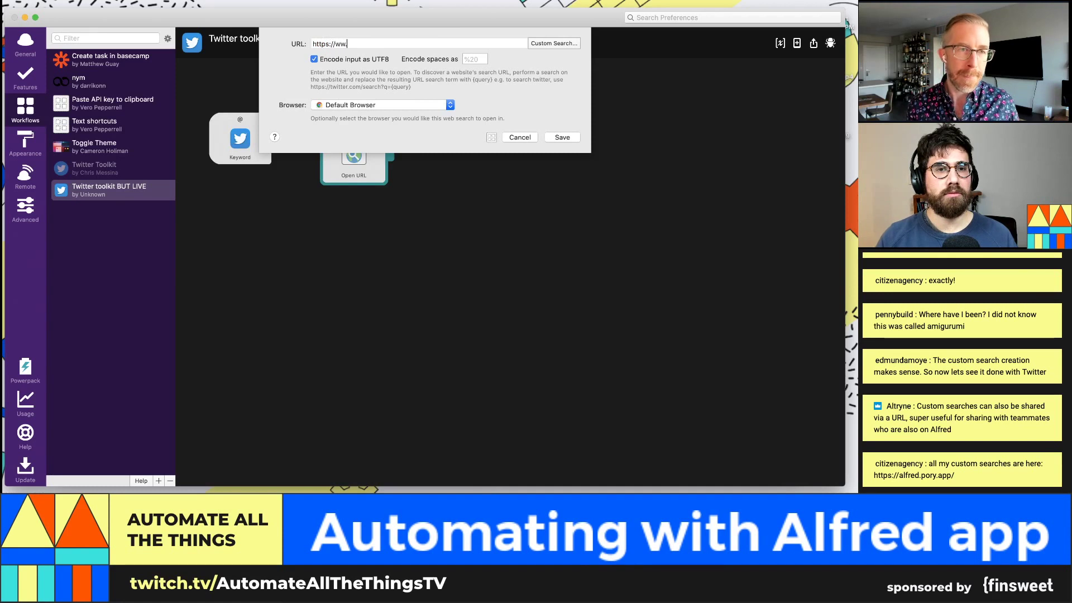
type("itter.com/")
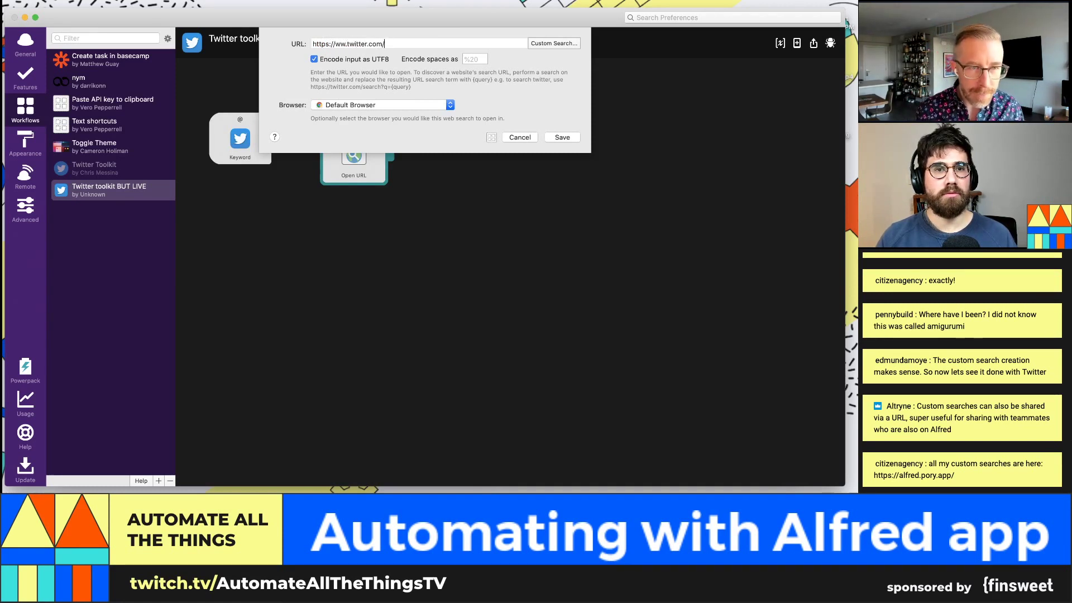
left_click(330, 44)
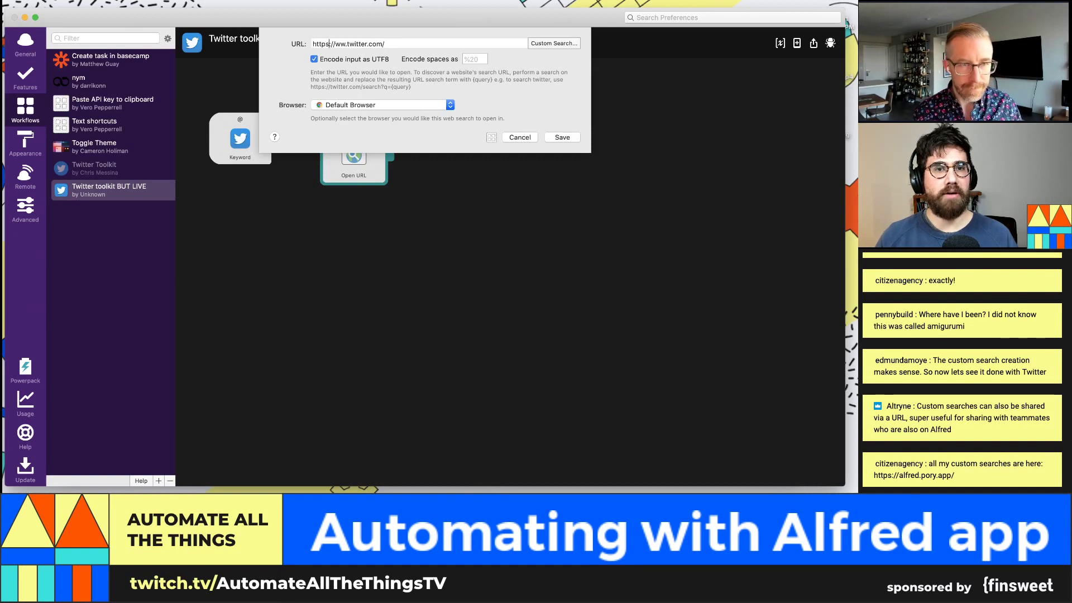
left_click(336, 44)
key("Delete")
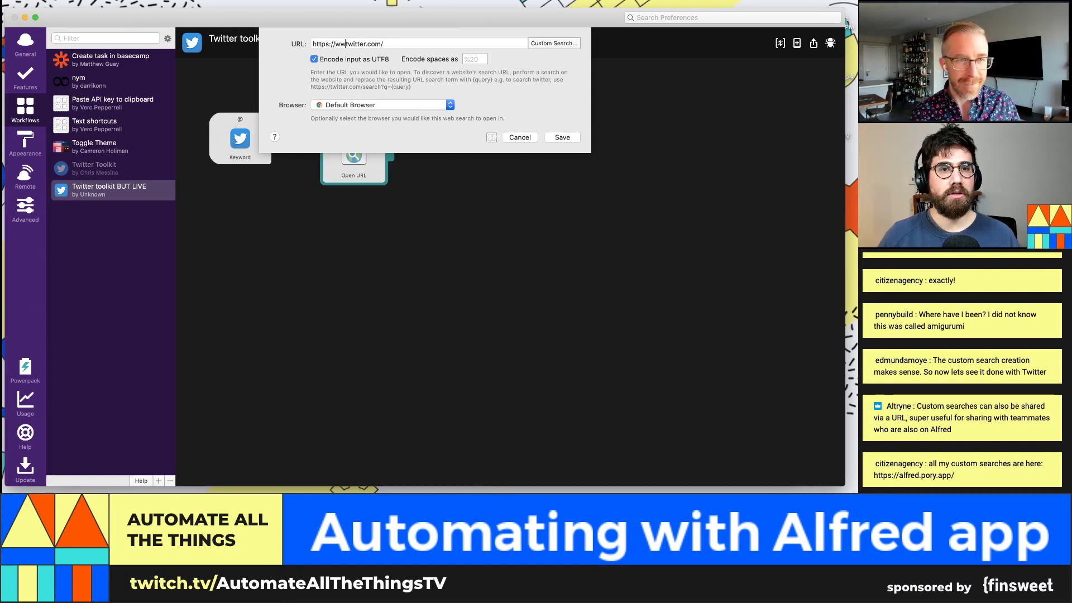
key("BackSpace")
key("BackSpace")
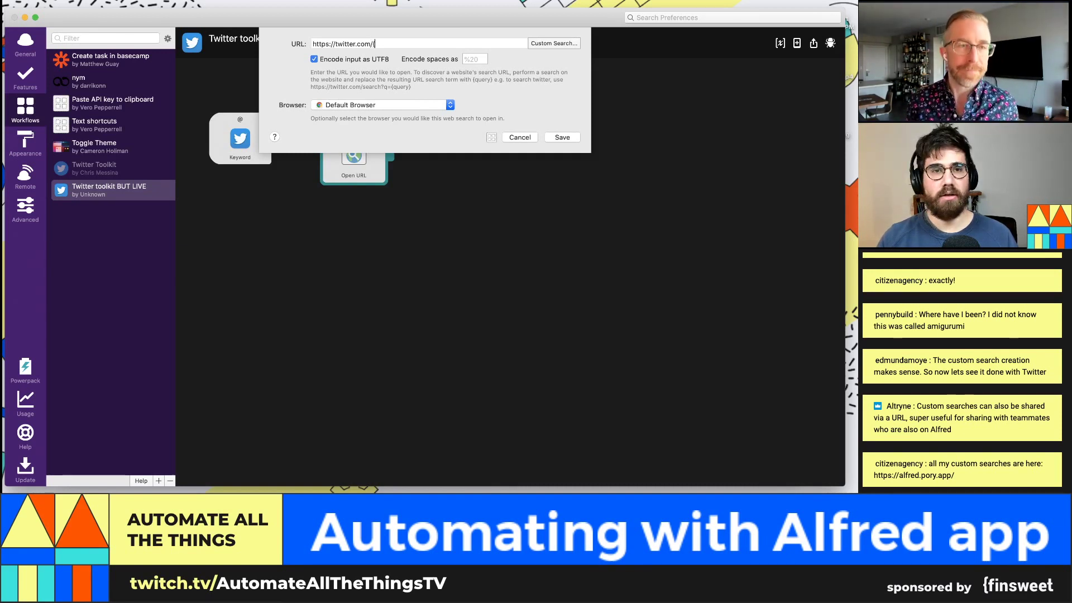
type("query}")
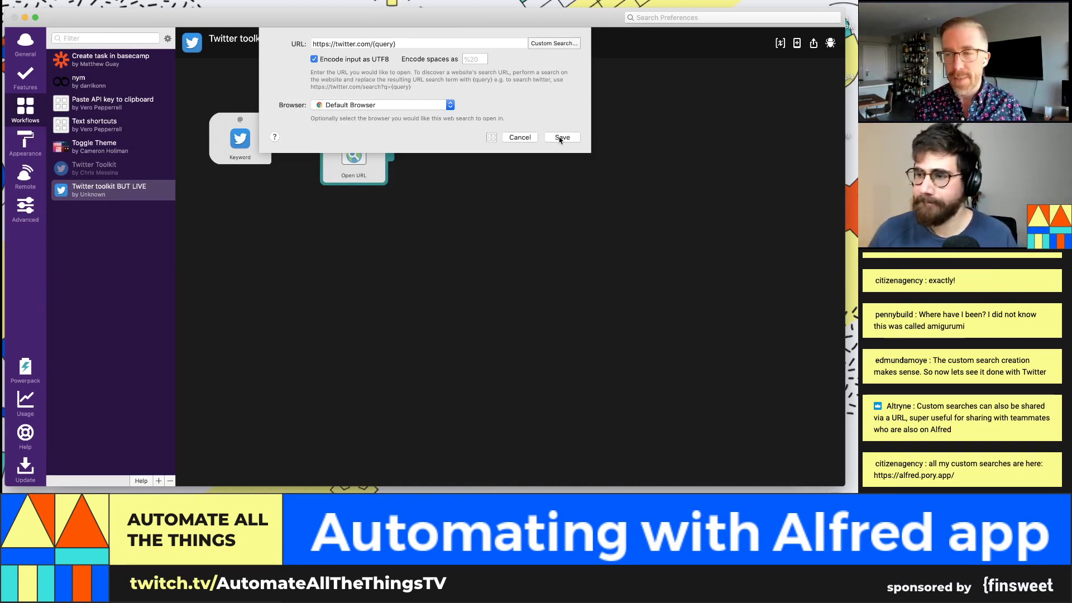
left_click(561, 138)
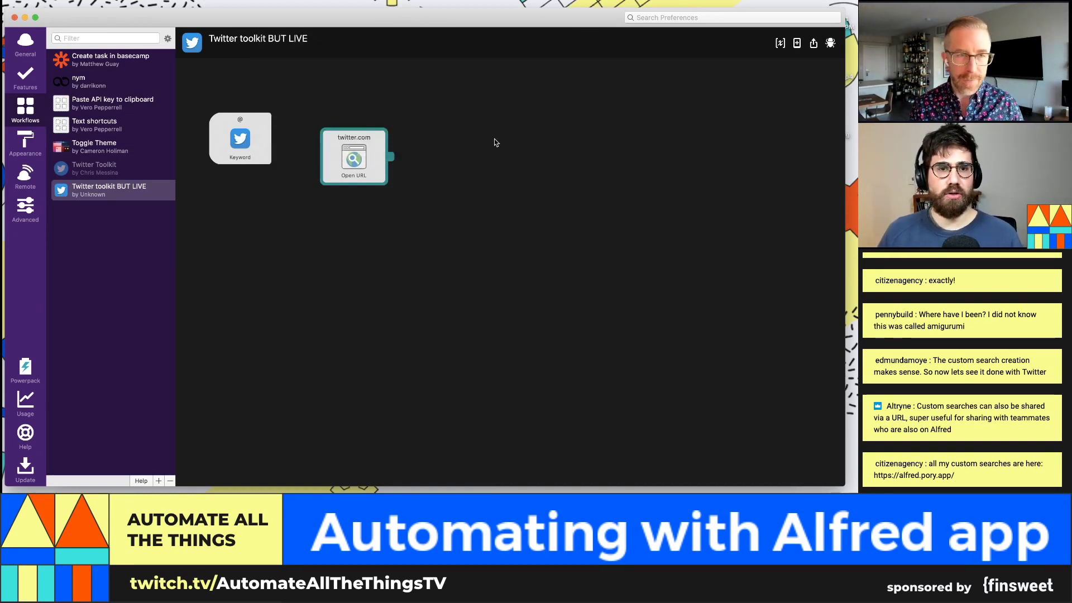
Step: Connect the Keyword input to the Open URL action and test @ with a Twitter handle
left_click_drag(363, 167, 393, 139)
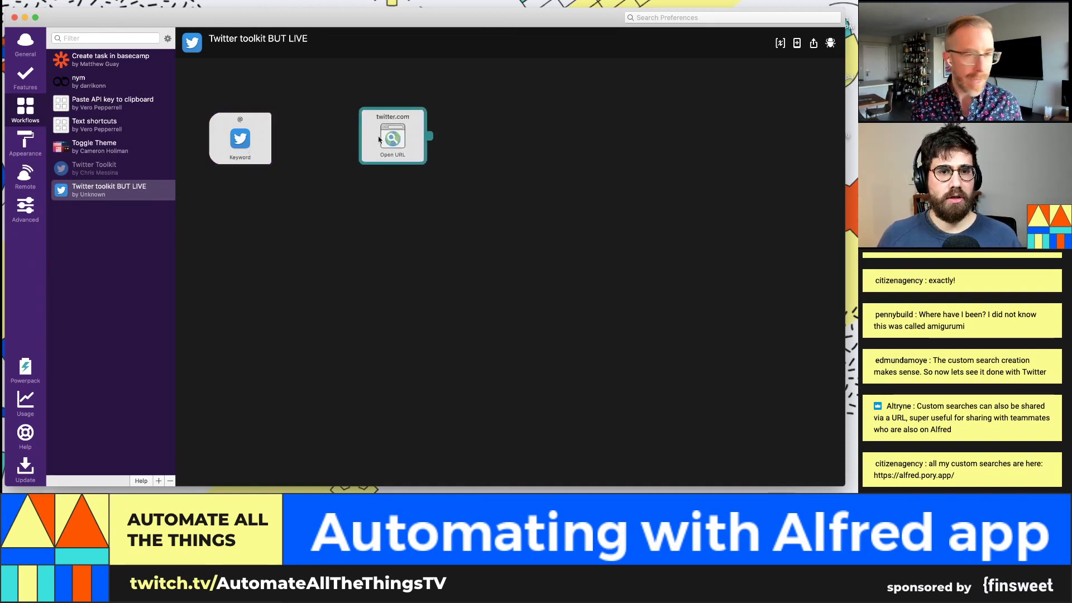
left_click_drag(275, 136, 389, 144)
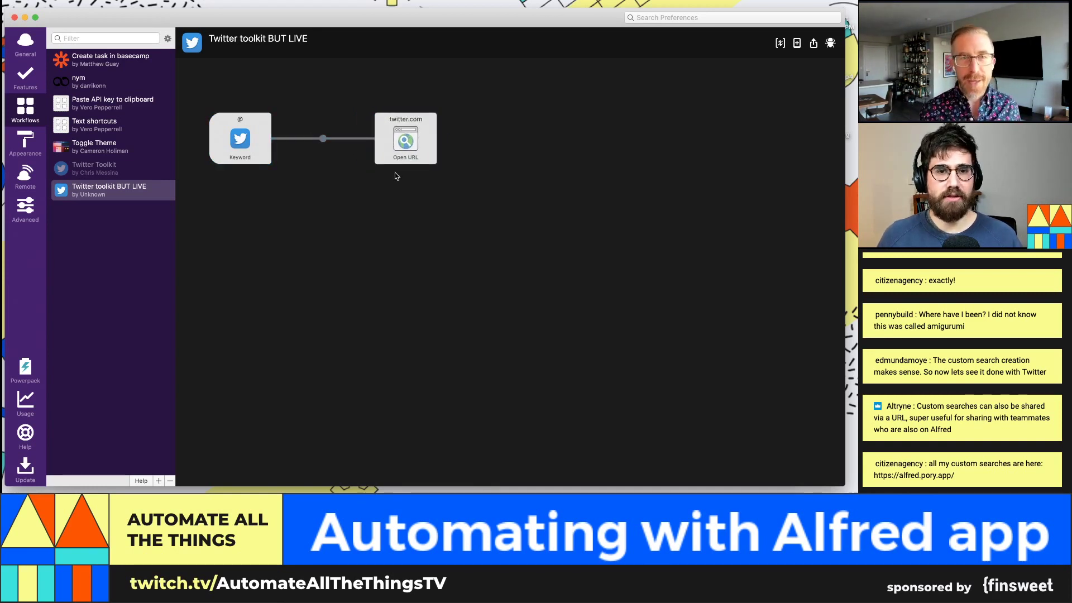
key("alt+space")
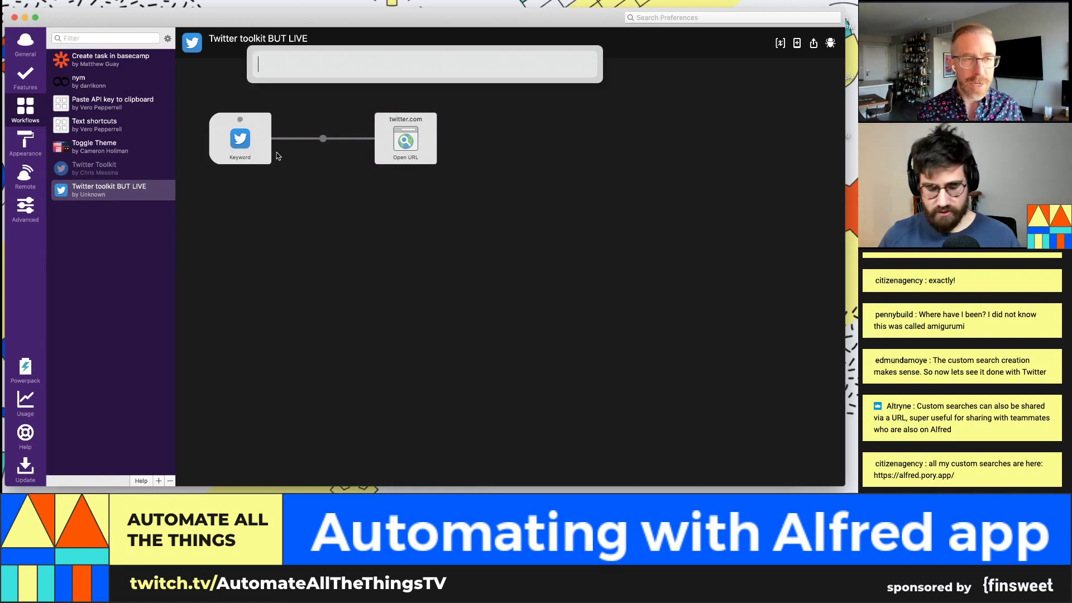
type("@")
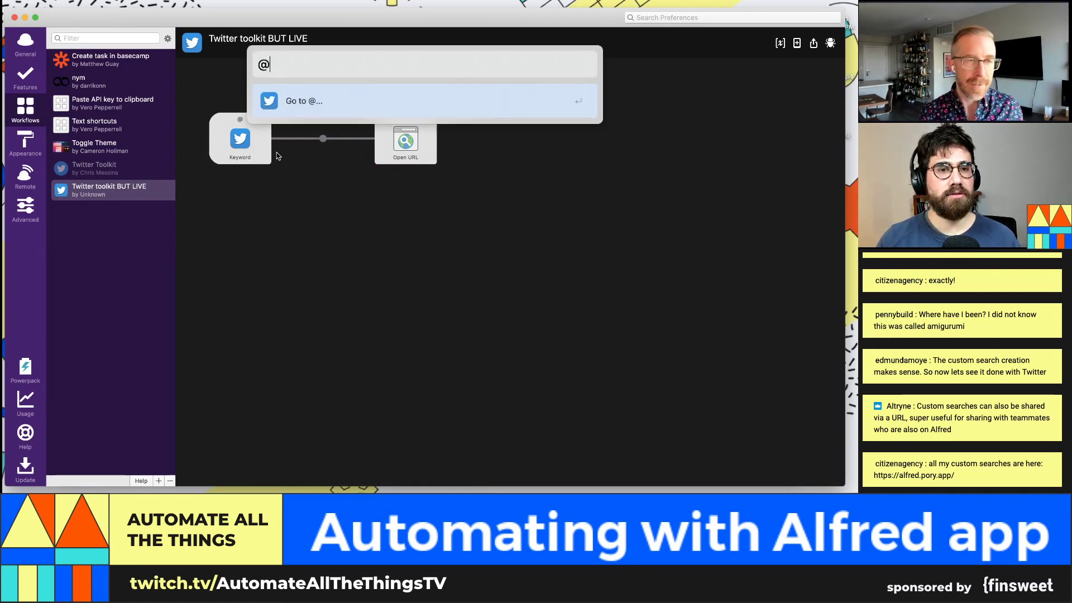
type("chrismessina")
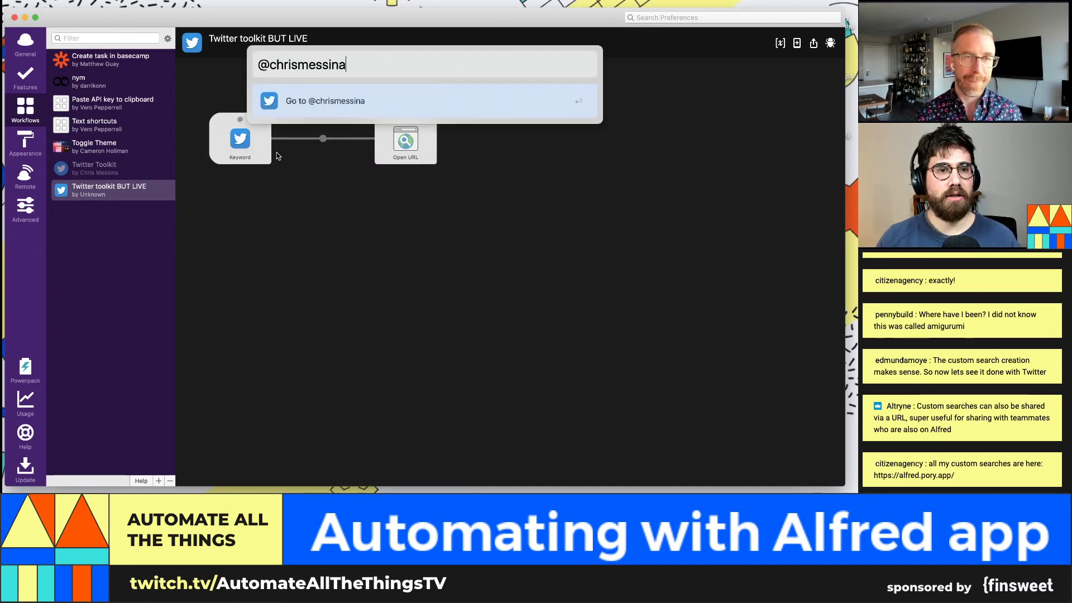
key("Return")
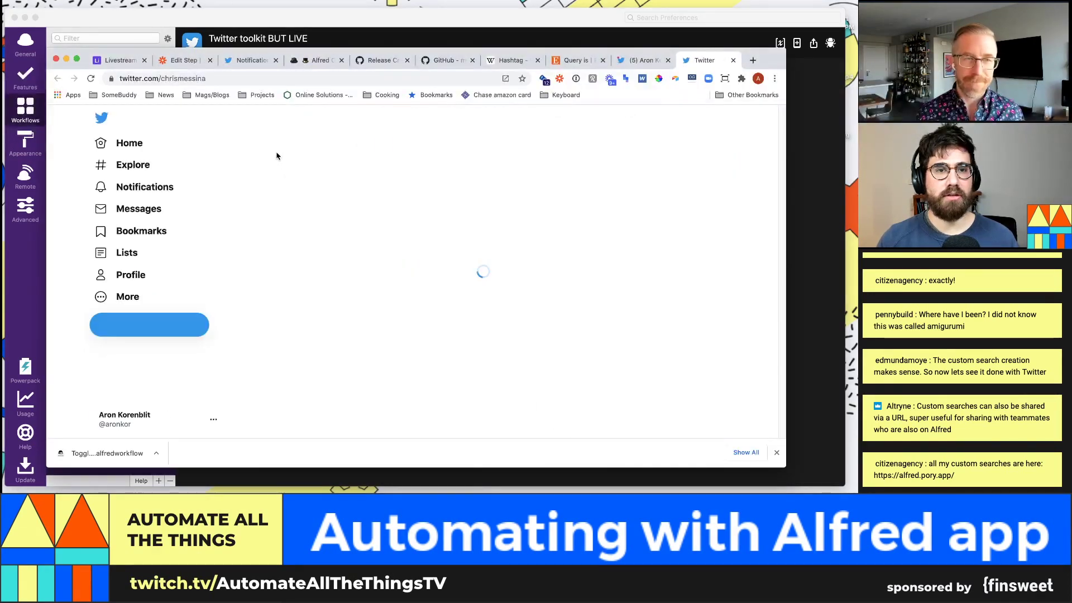
Step: Run the Alfred @ keyword with a second Twitter handle to open that profile, then return to the workflow editor
left_click(755, 182)
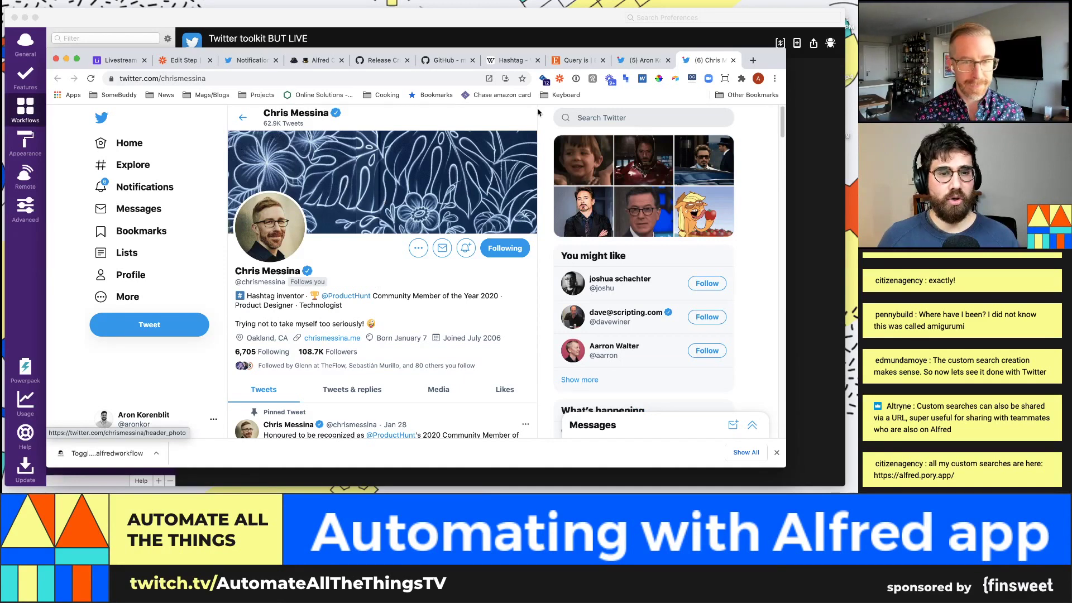
key("alt+space")
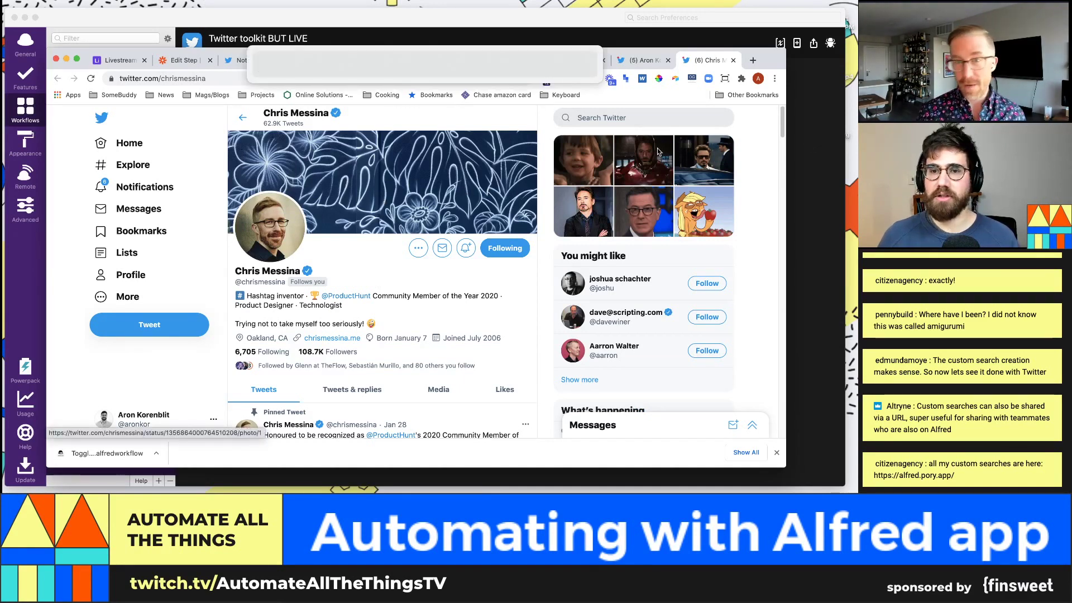
type("@aronkor")
key("Return")
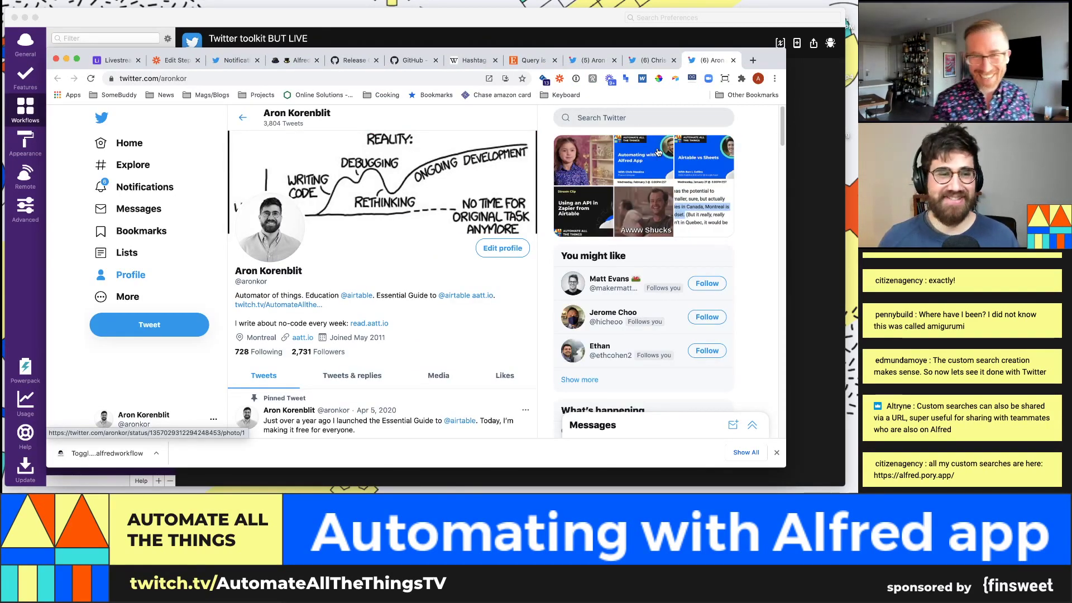
left_click(818, 214)
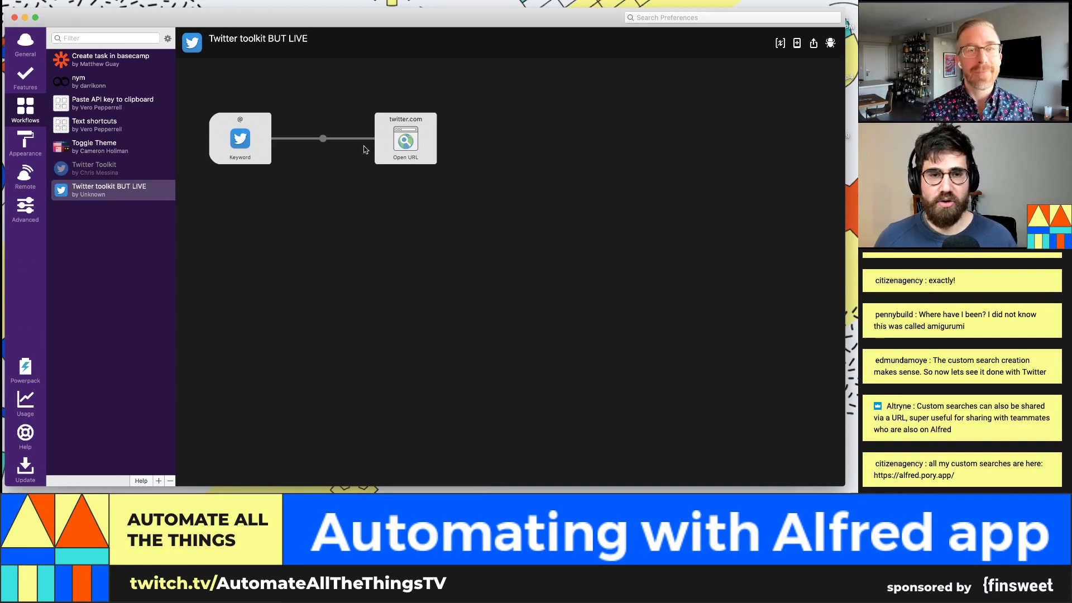
Step: Review the @ keyword input, keeping its title 'Go to @{query}', and save it unchanged
double_click(244, 140)
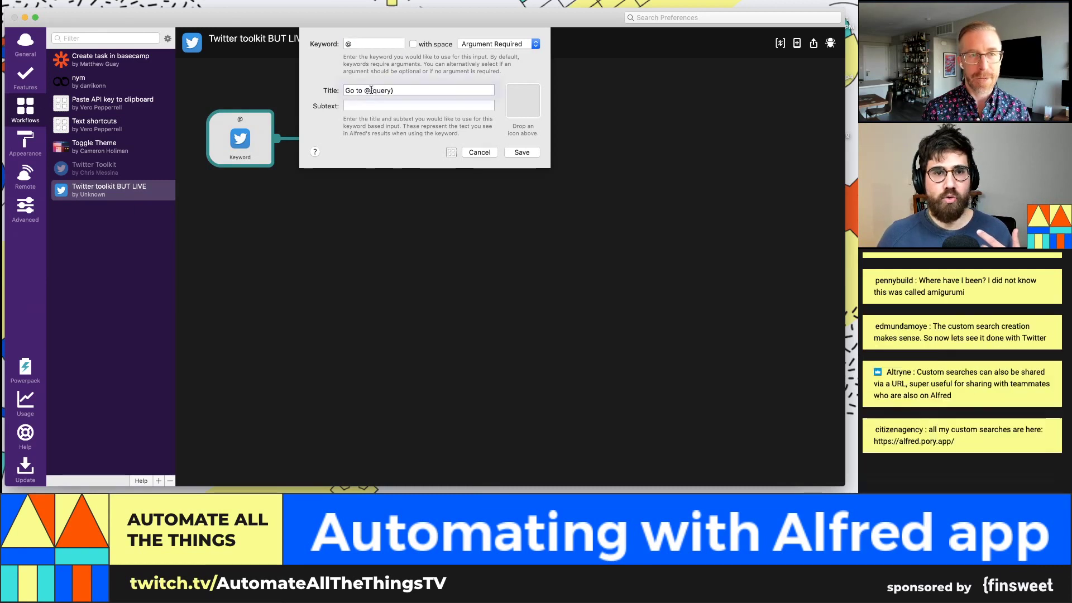
left_click_drag(370, 91, 393, 90)
left_click(363, 43)
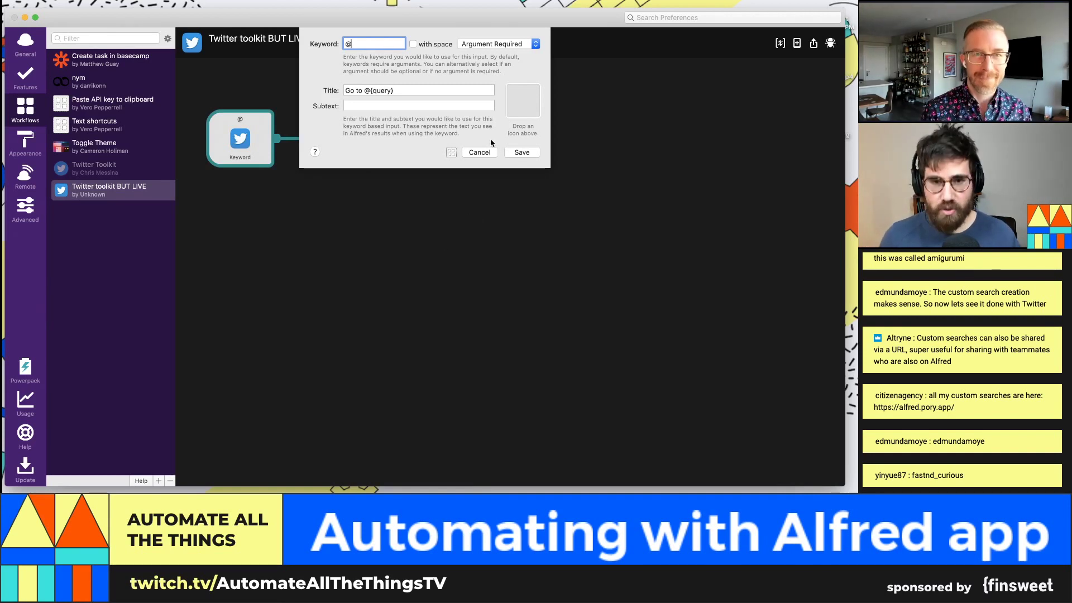
left_click(521, 152)
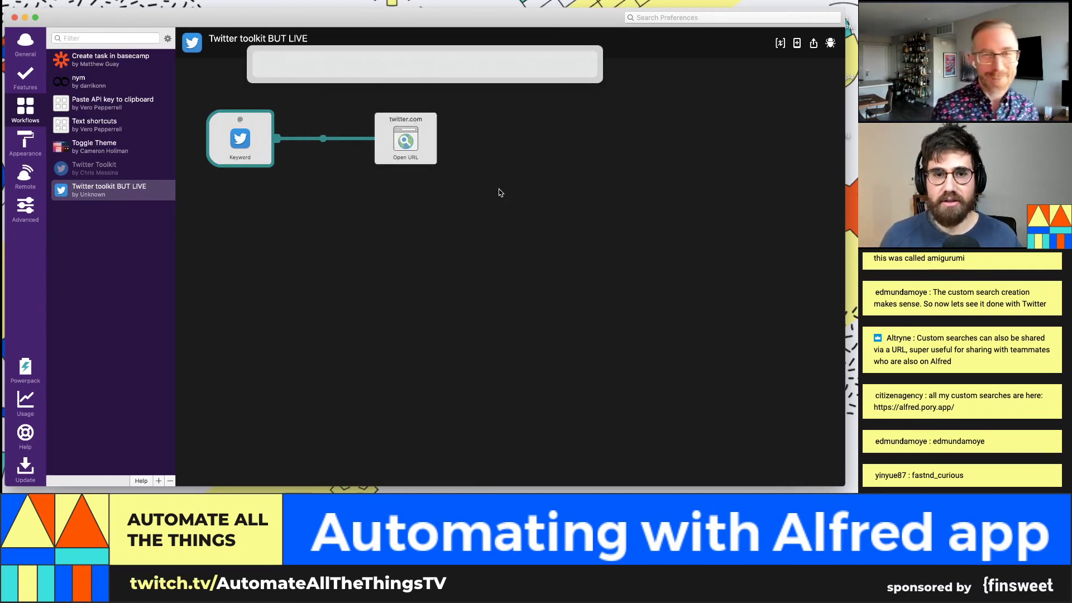
Step: Open another user's Twitter profile in Chrome by running the @ keyword with their handle
type("@fas")
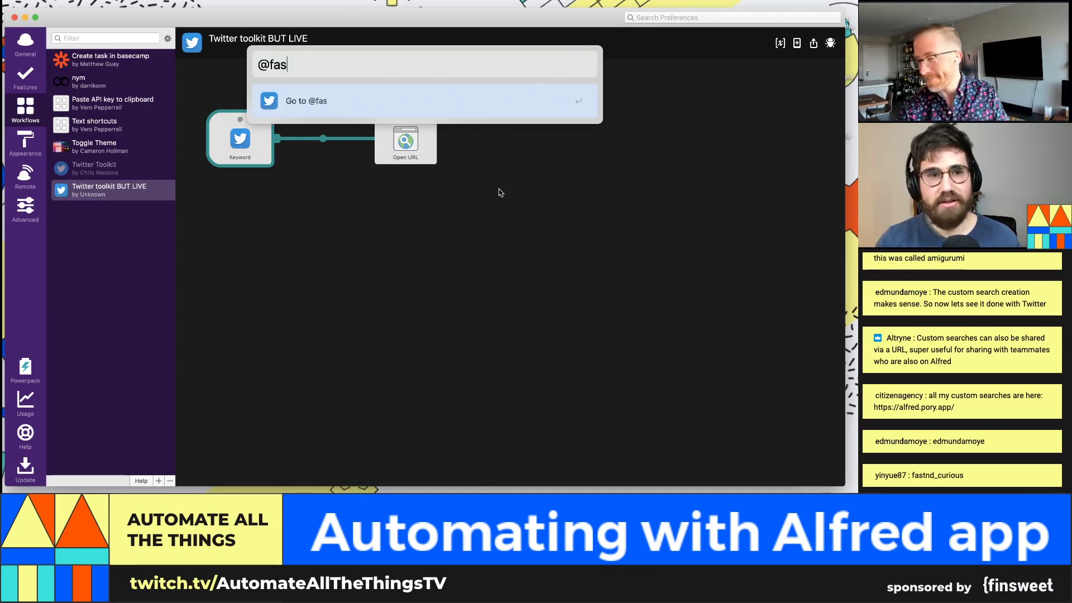
type("tnd_curious")
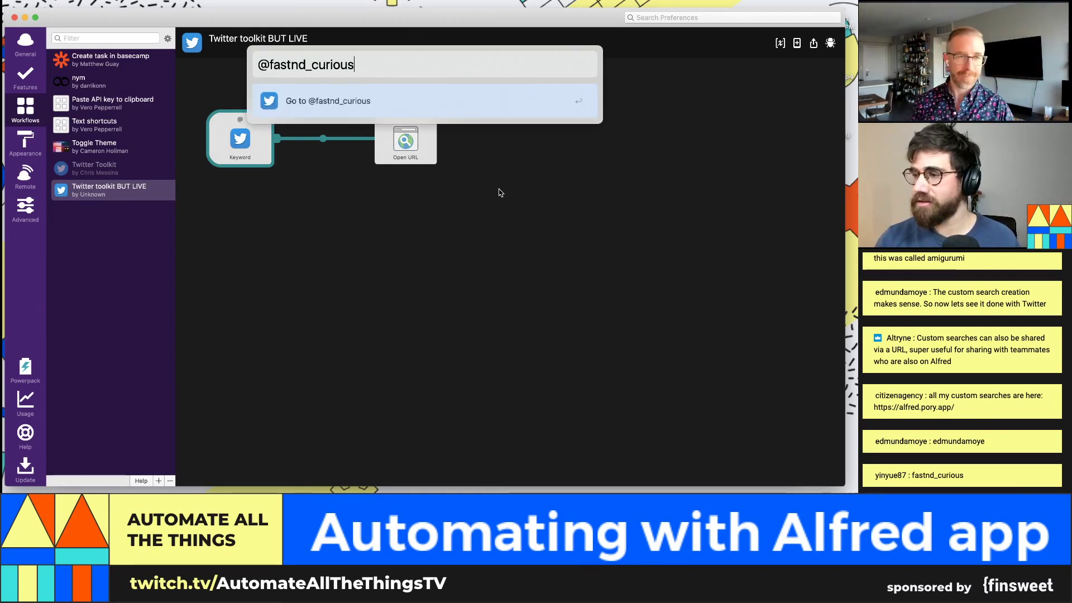
key("Return")
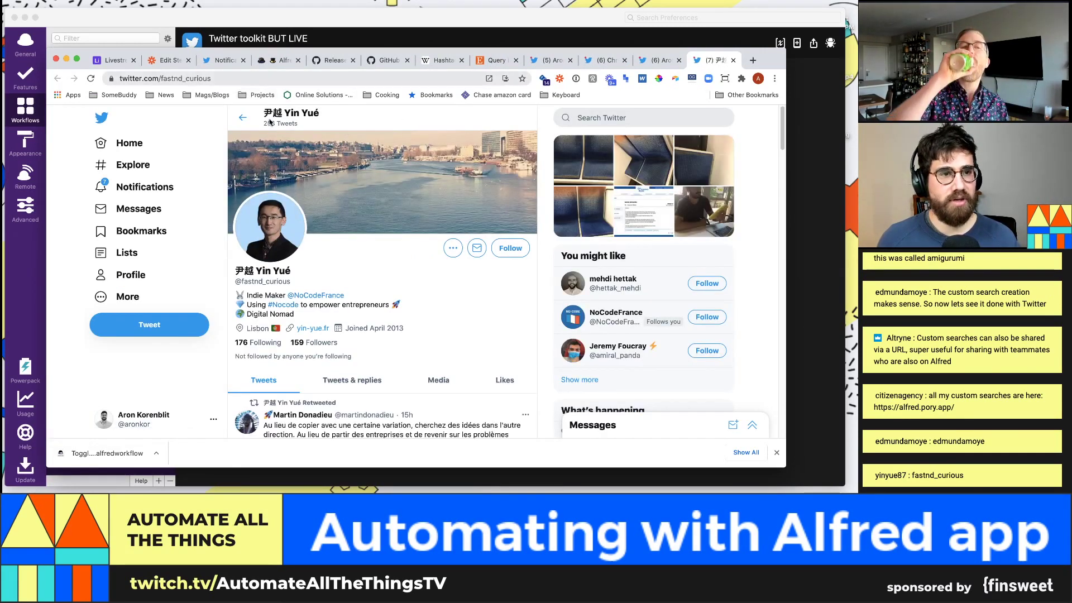
left_click(798, 167)
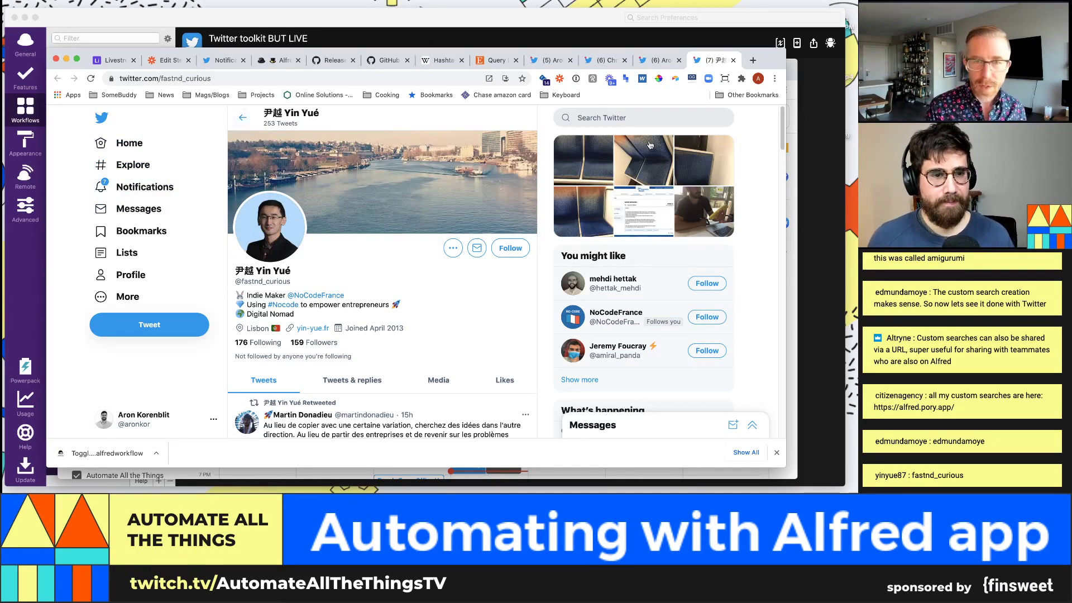
Step: Search Twitter for 'airtable' and inspect the resulting search URL
left_click(630, 117)
type("airt")
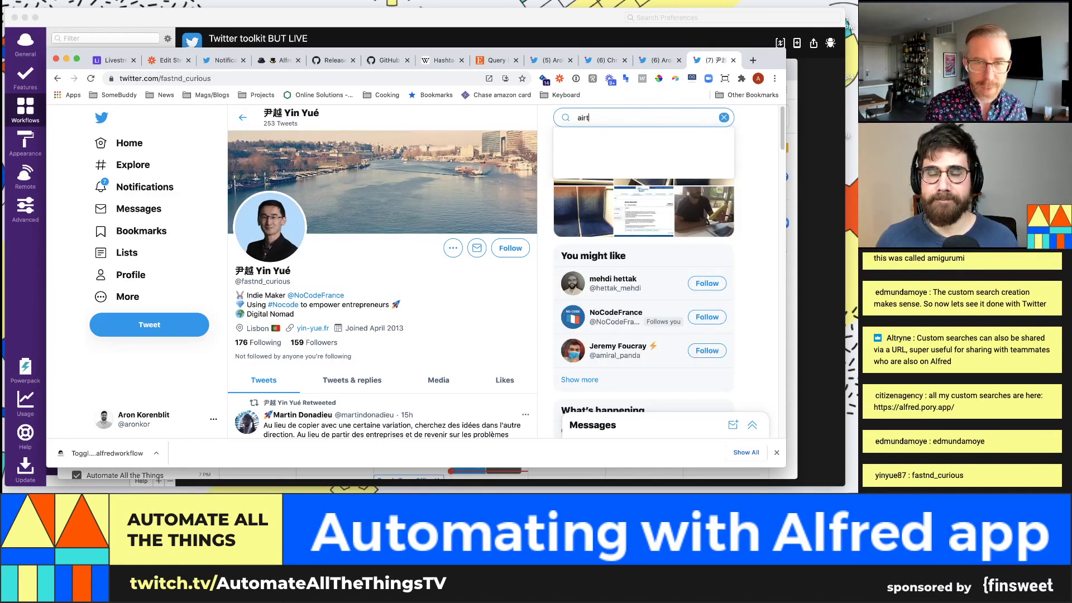
type("able")
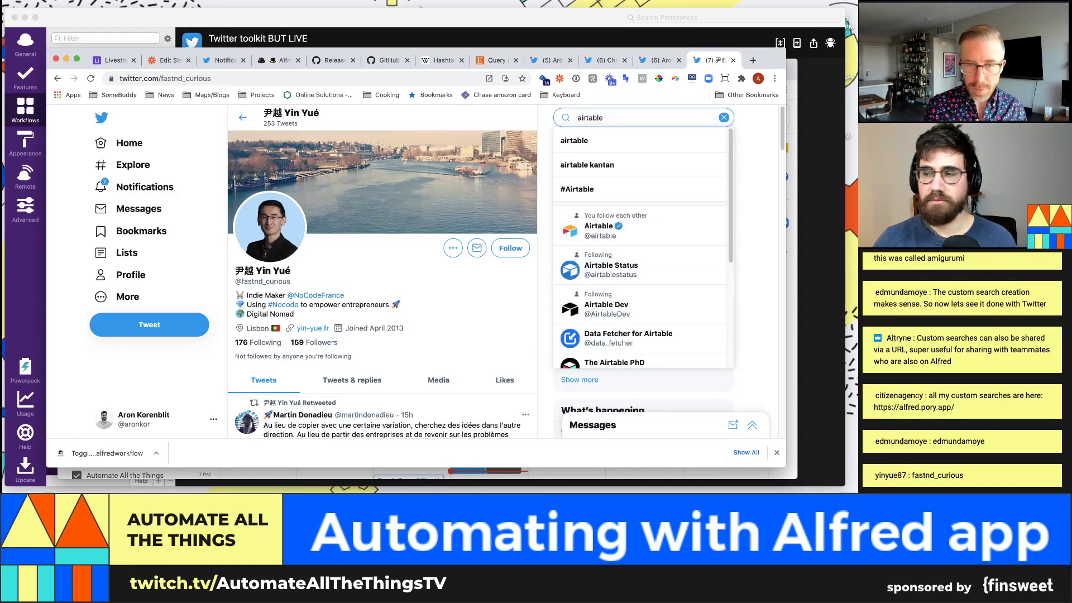
key("Return")
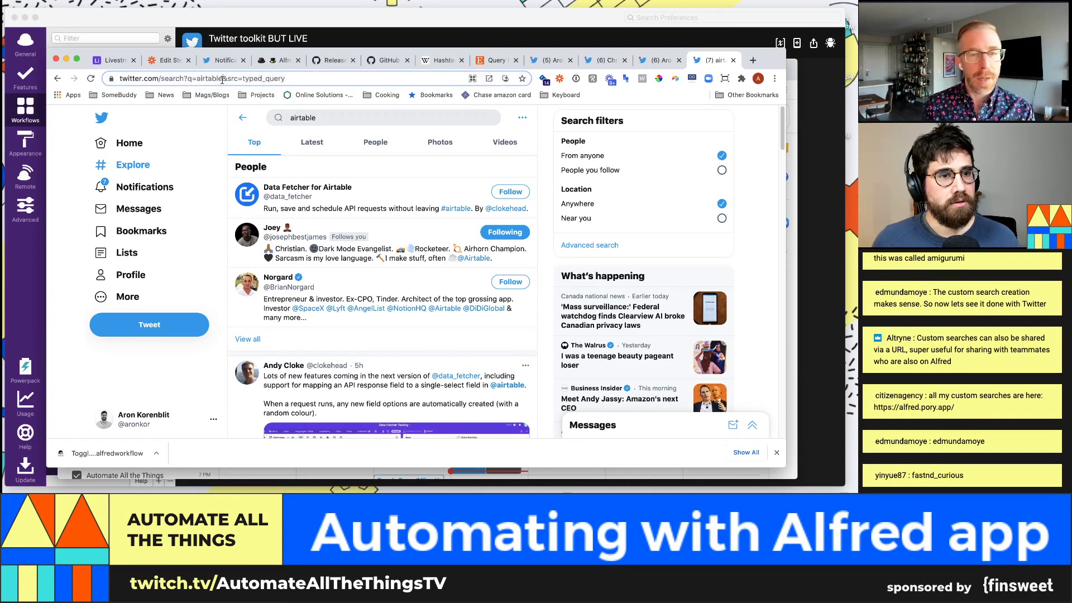
left_click_drag(223, 79, 109, 80)
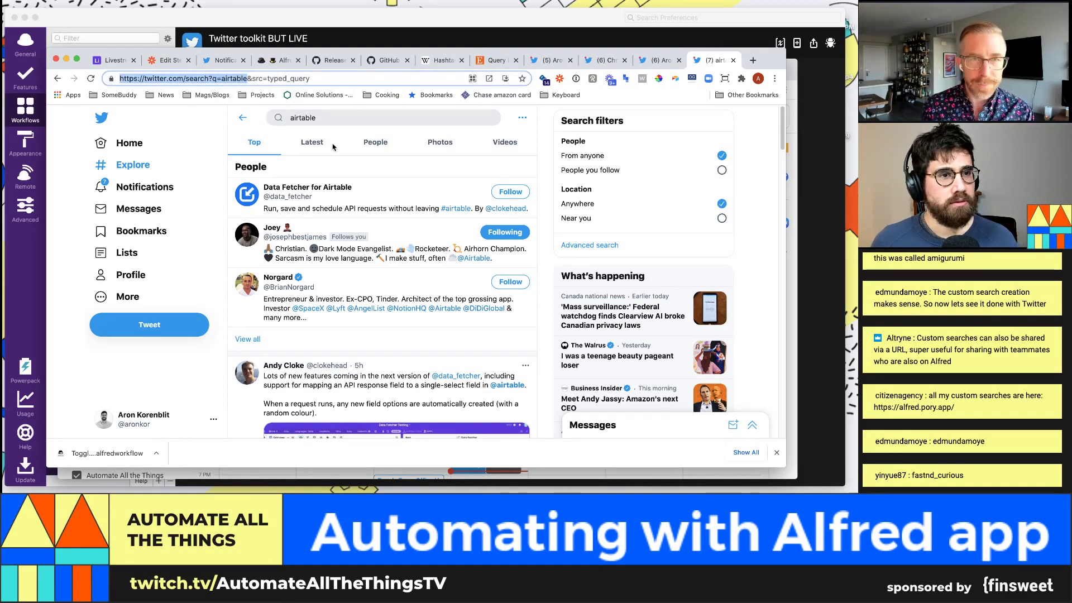
key("super+Tab")
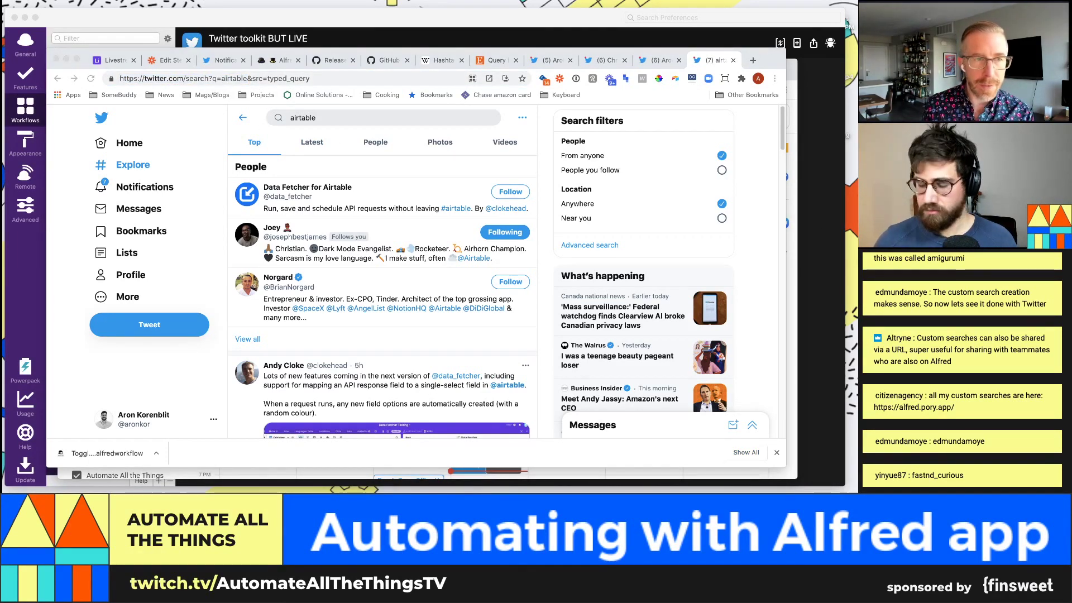
left_click(208, 78)
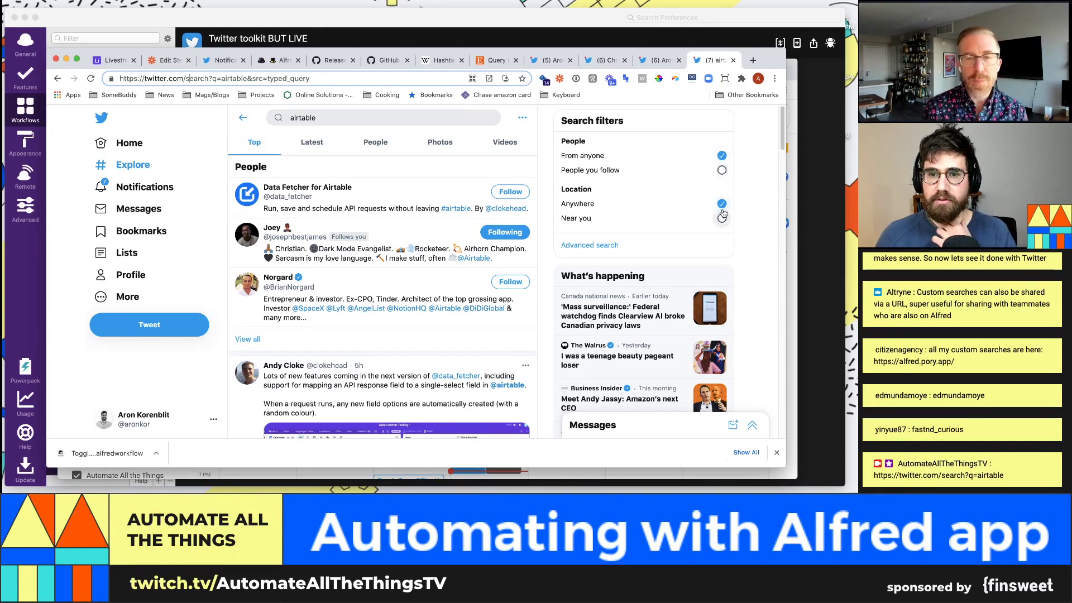
Step: Limit the results to people you follow (pf=on) and show Latest tweets (f=live)
left_click(721, 170)
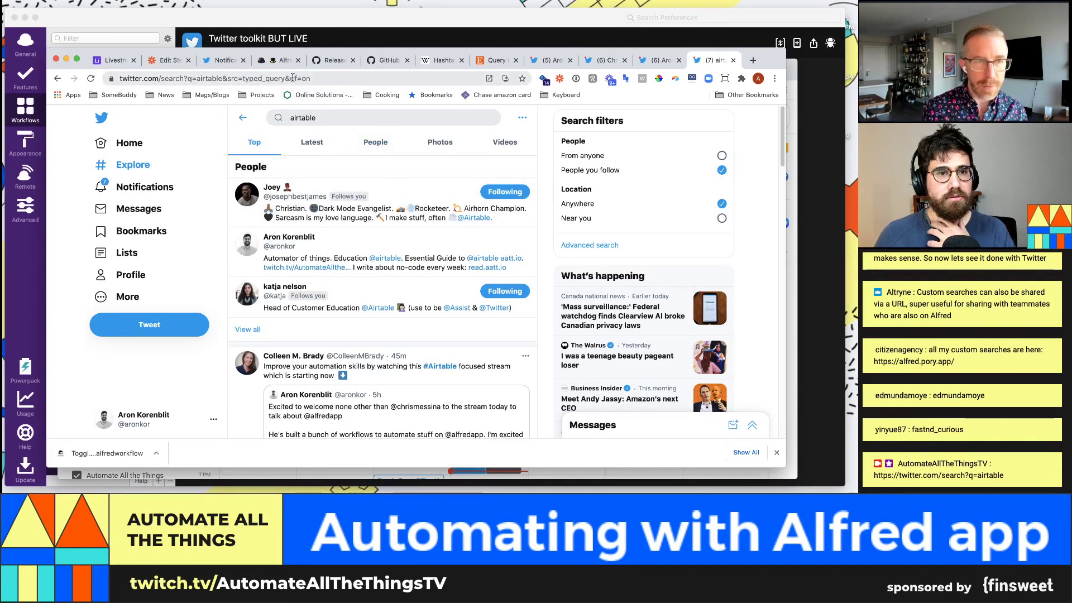
left_click_drag(335, 78, 319, 77)
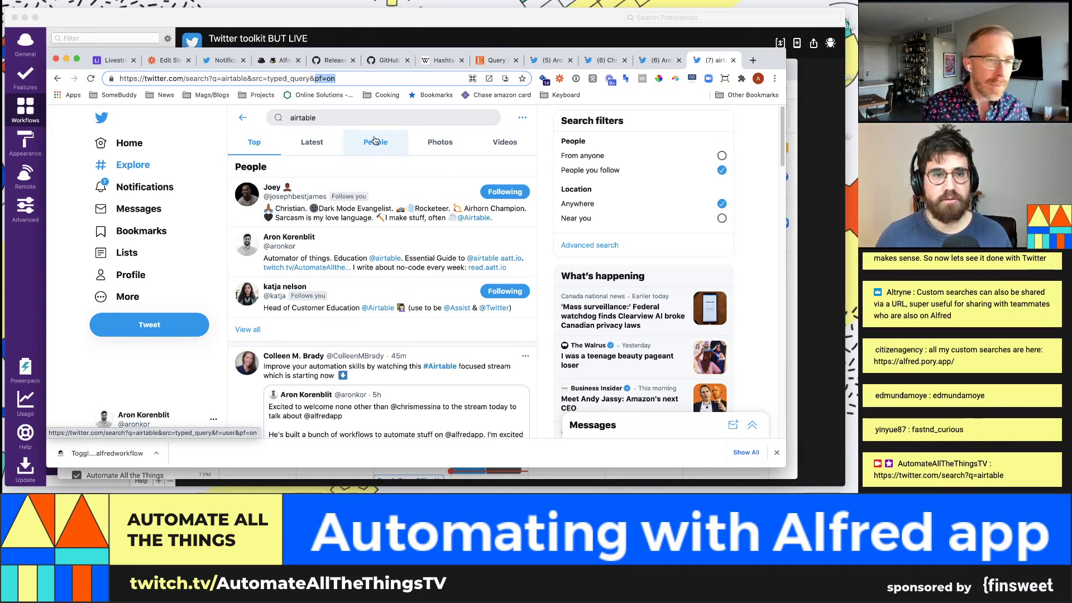
left_click(327, 144)
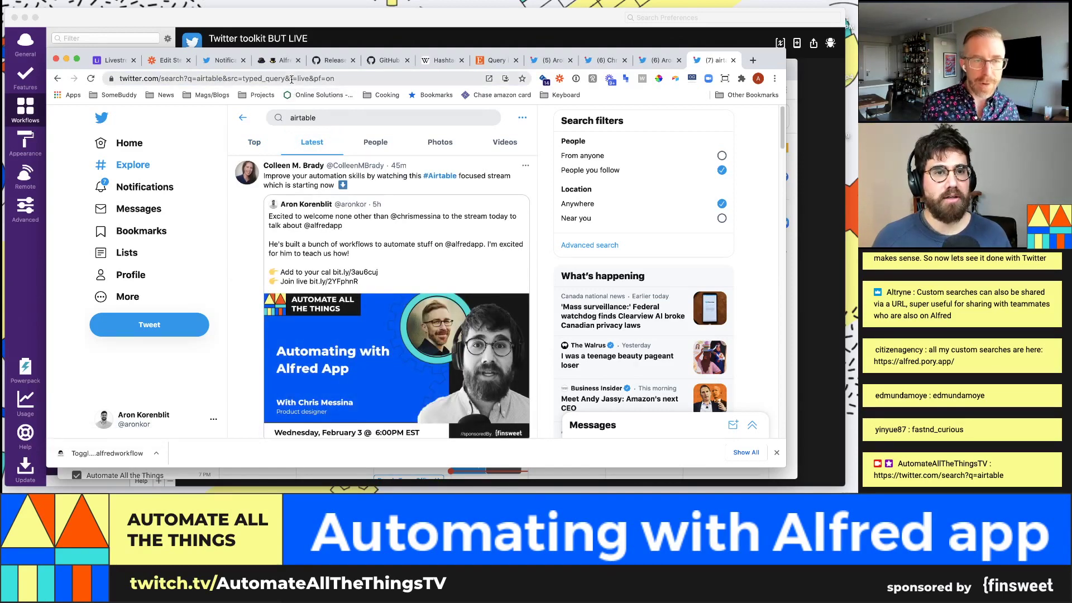
left_click_drag(304, 78, 307, 78)
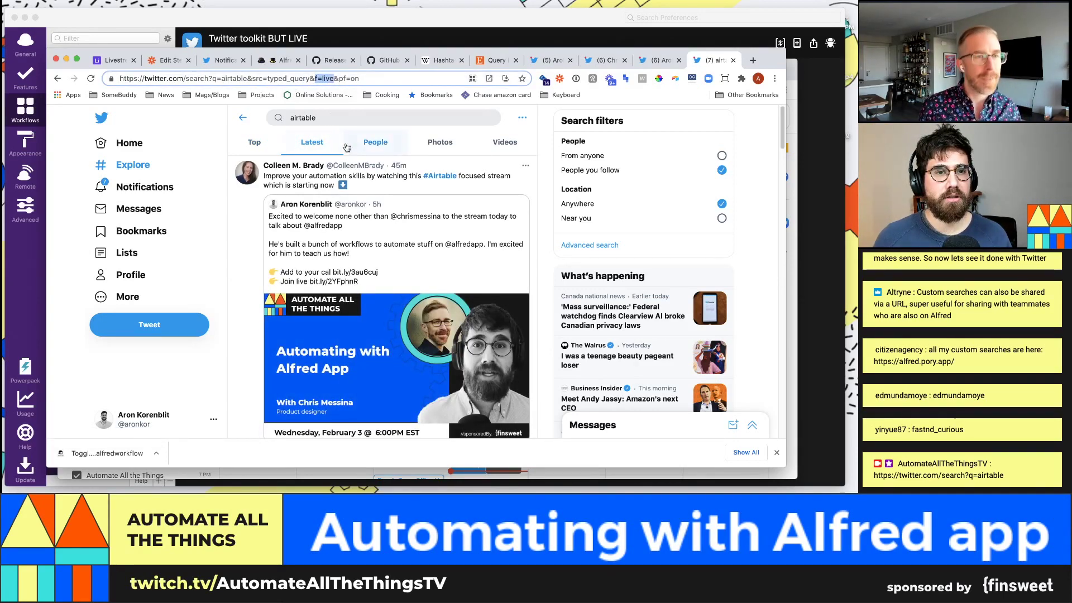
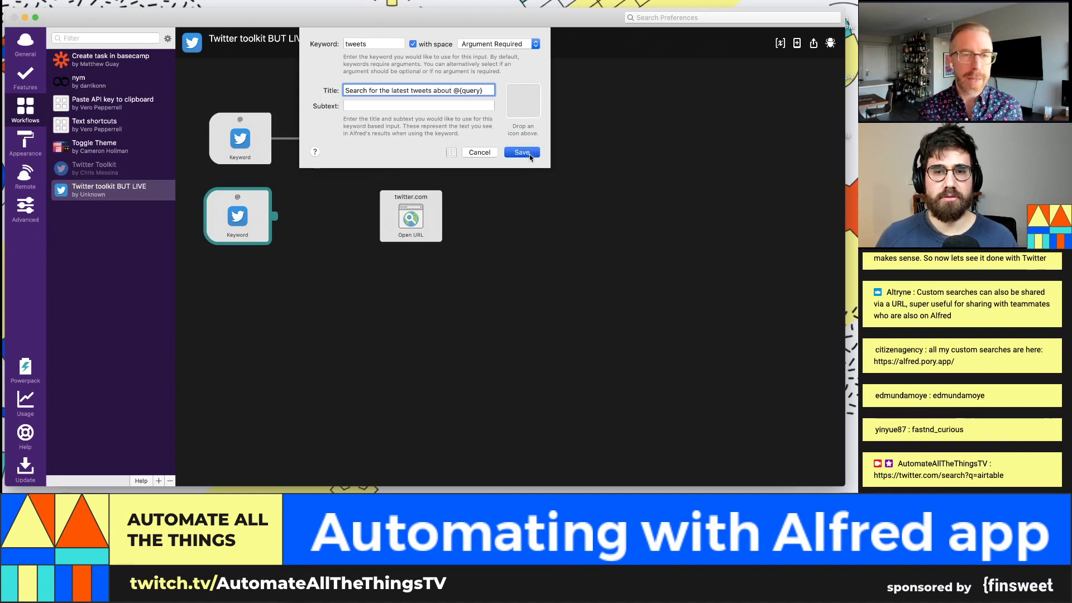
Step: Retitle the tweets keyword to 'Search for the latest tweets about {query}' and save it
double_click(223, 225)
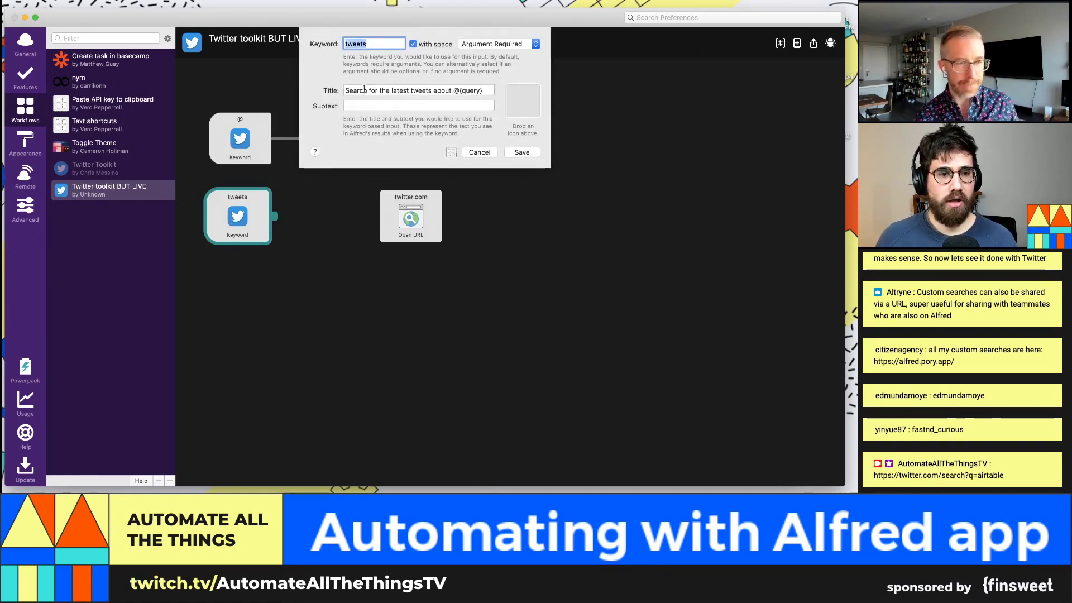
key("Tab")
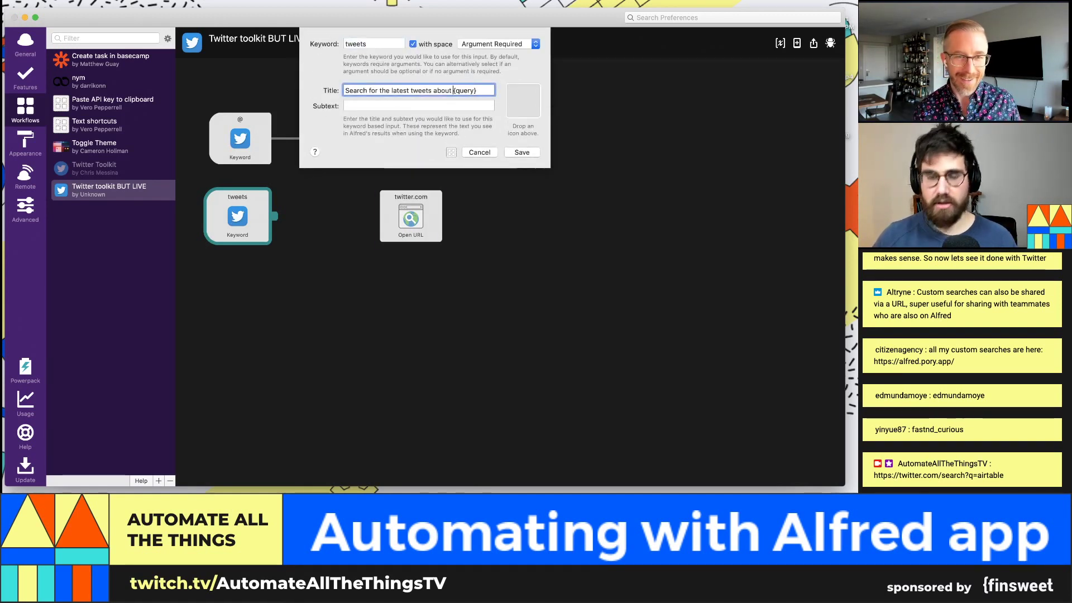
left_click(521, 152)
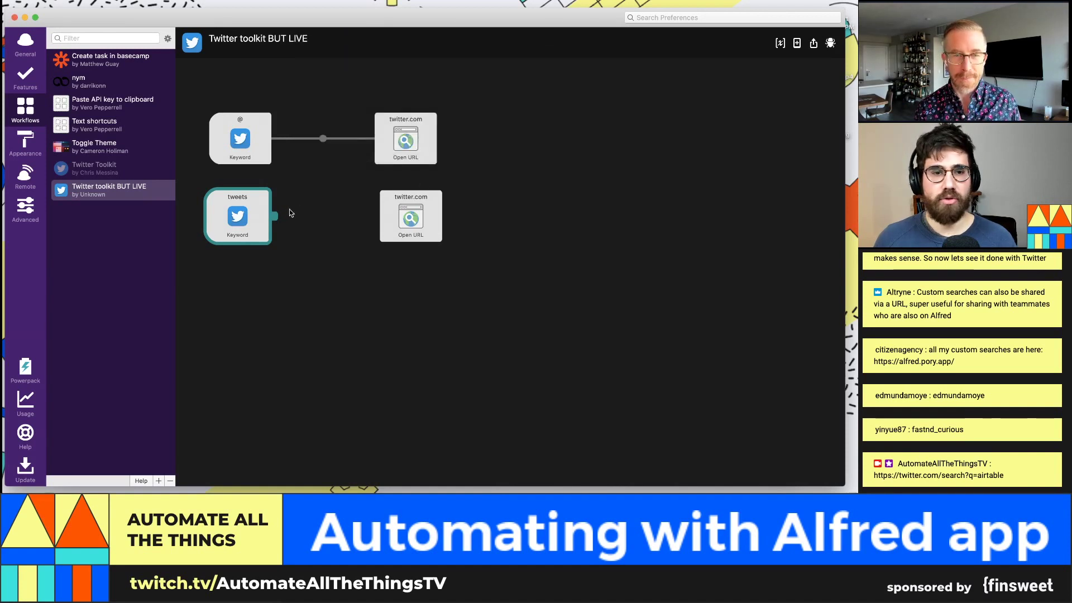
Step: Connect the tweets keyword to the second Open URL action and run 'tweets $gme' from Alfred
left_click_drag(275, 217, 424, 223)
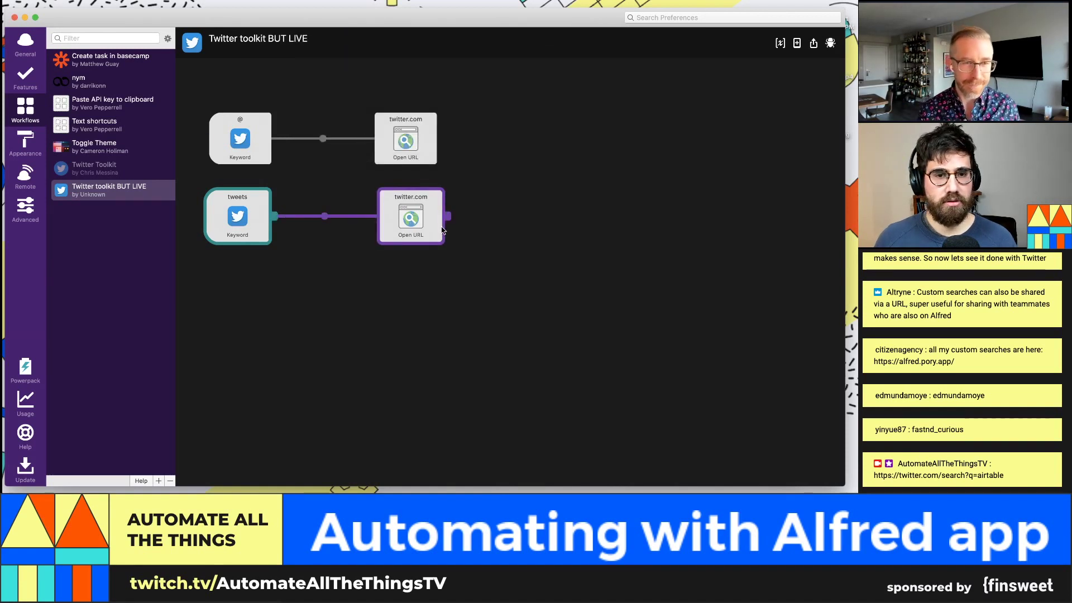
key("alt+space")
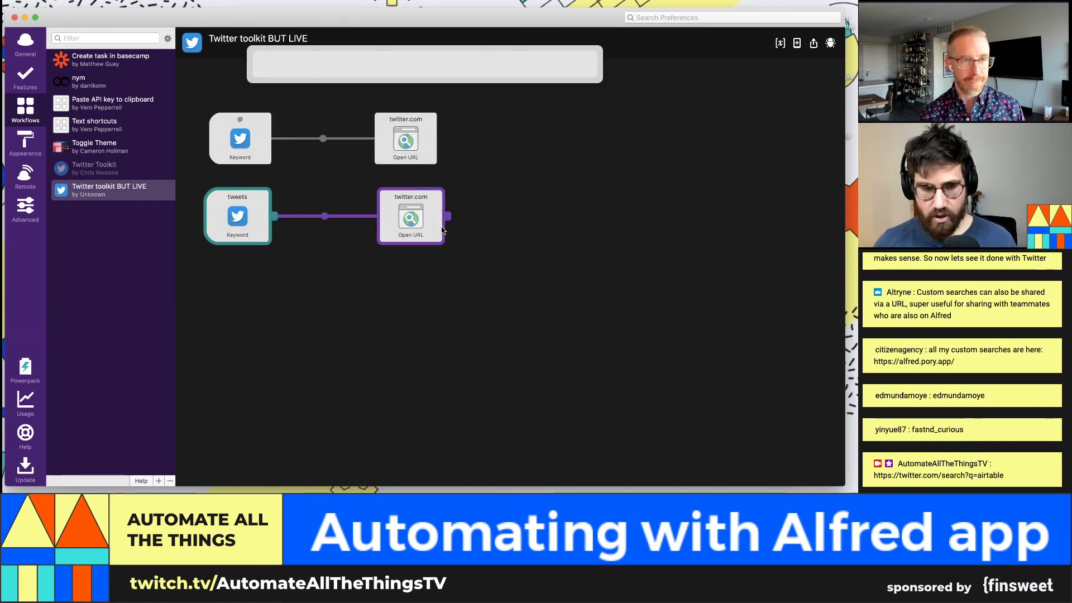
type("tweet")
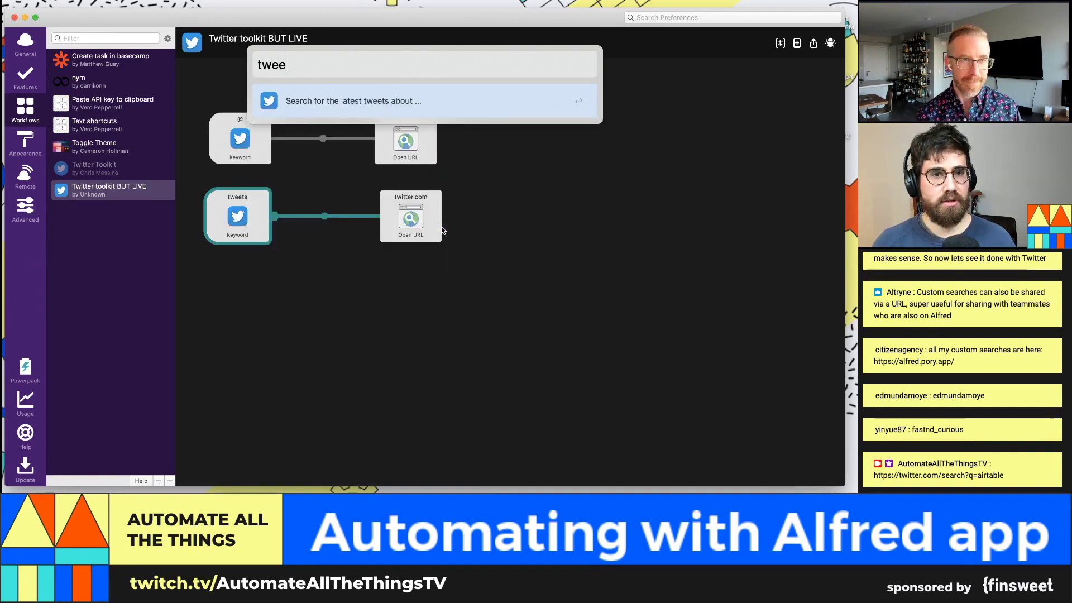
key("BackSpace")
key("BackSpace")
type("ts ")
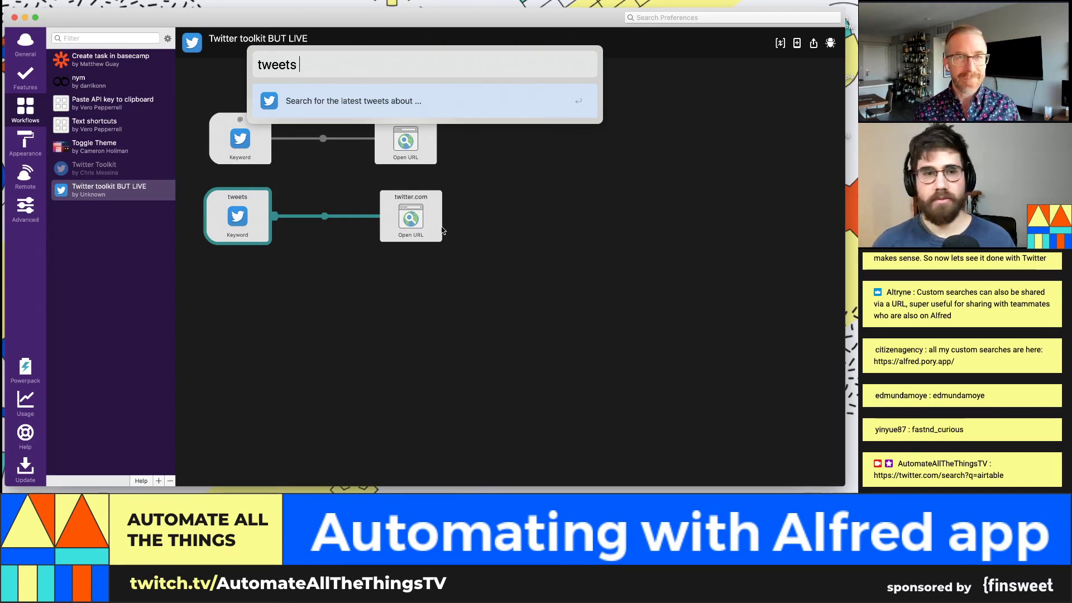
type("$")
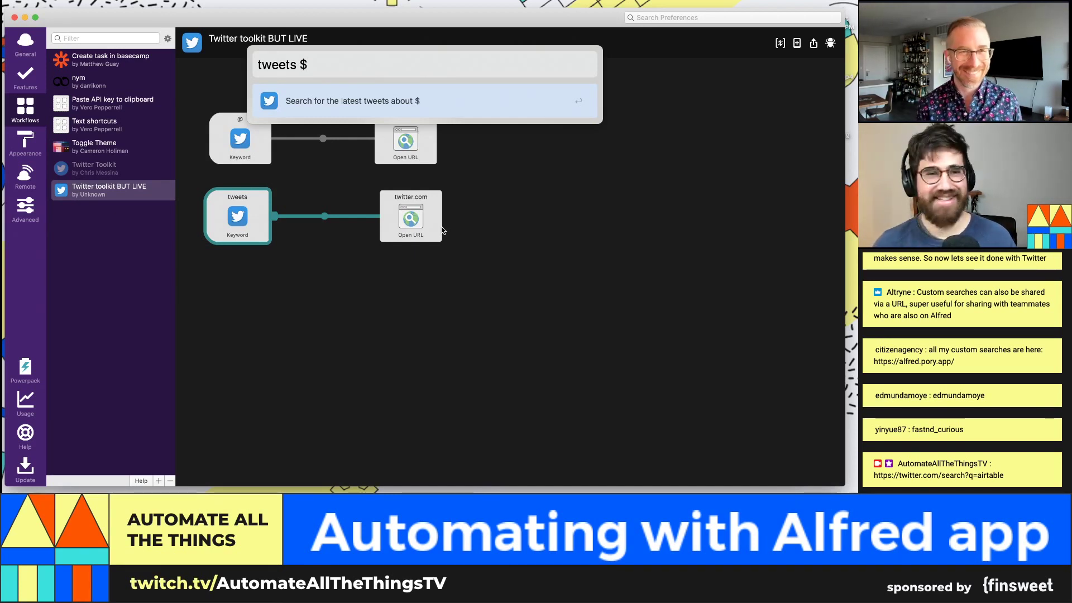
type("gme")
key("Return")
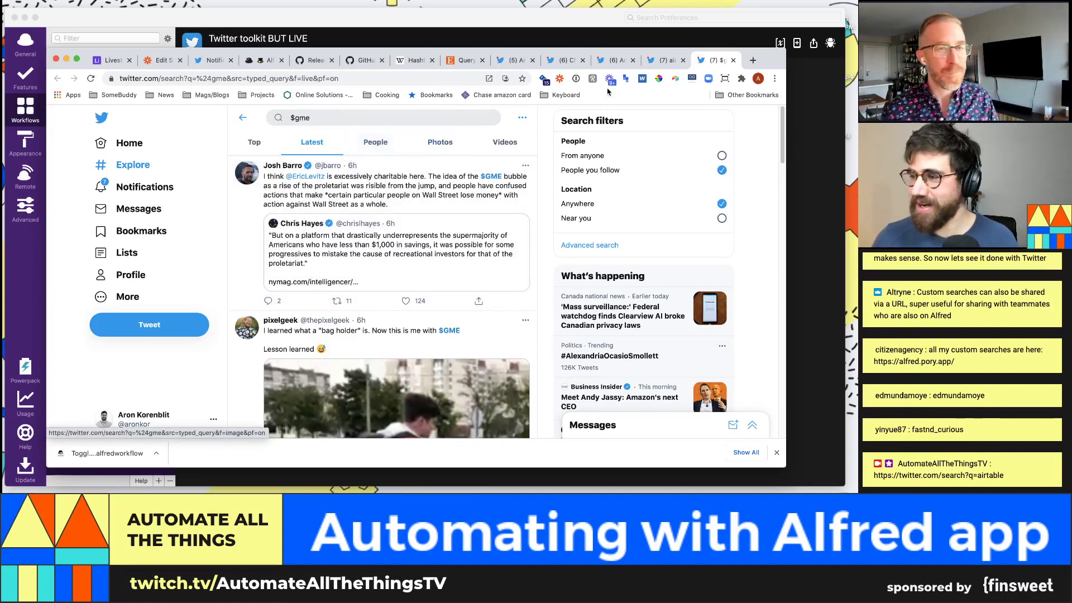
Step: Note 'live' in the results URL and open Twitter's Advanced search form
left_click(303, 78)
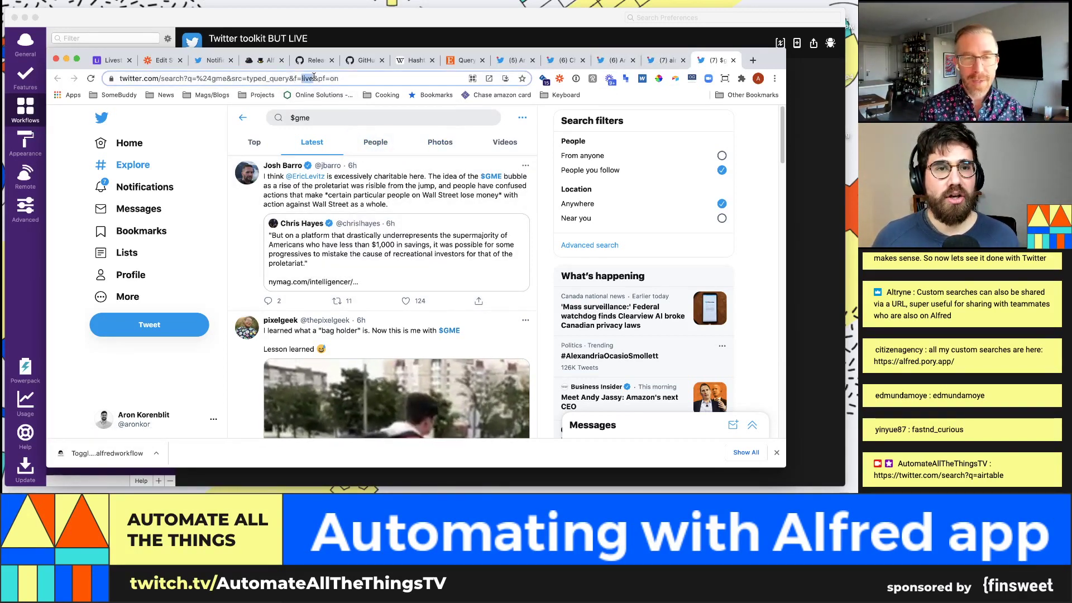
double_click(332, 79)
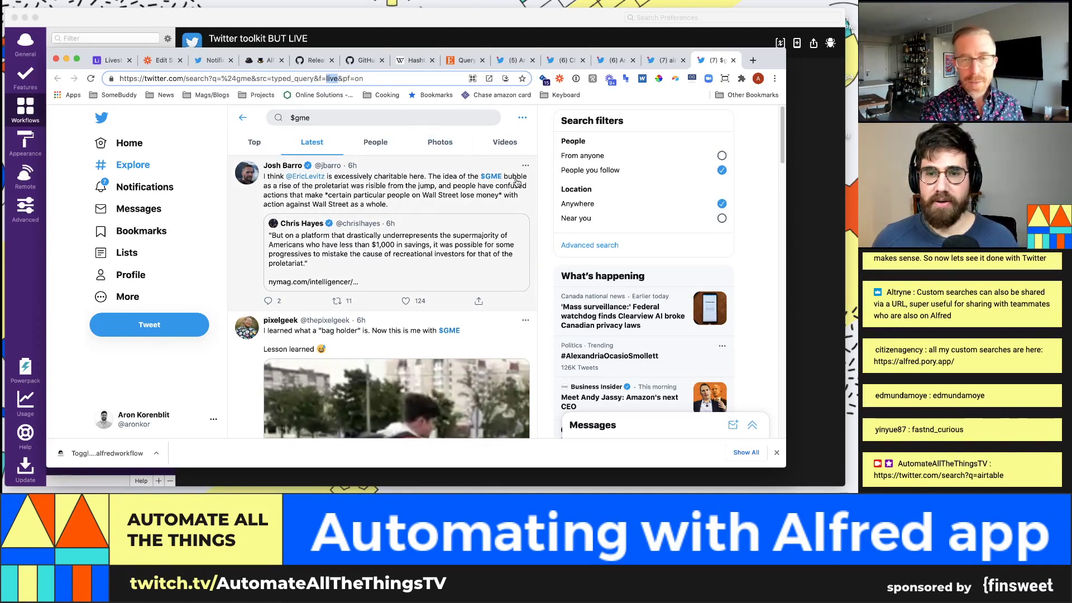
left_click(522, 117)
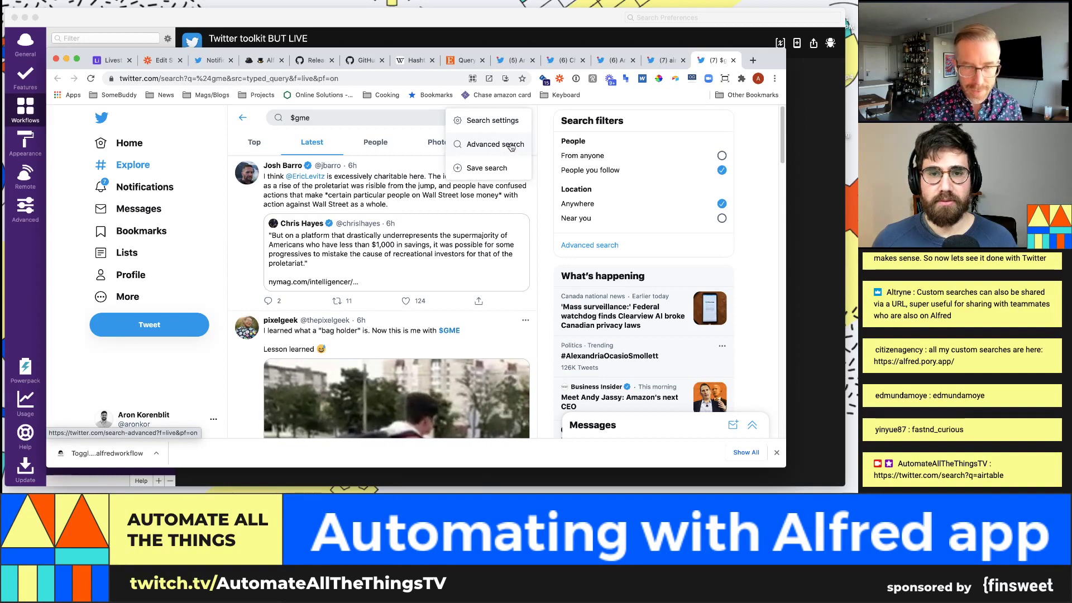
left_click(511, 147)
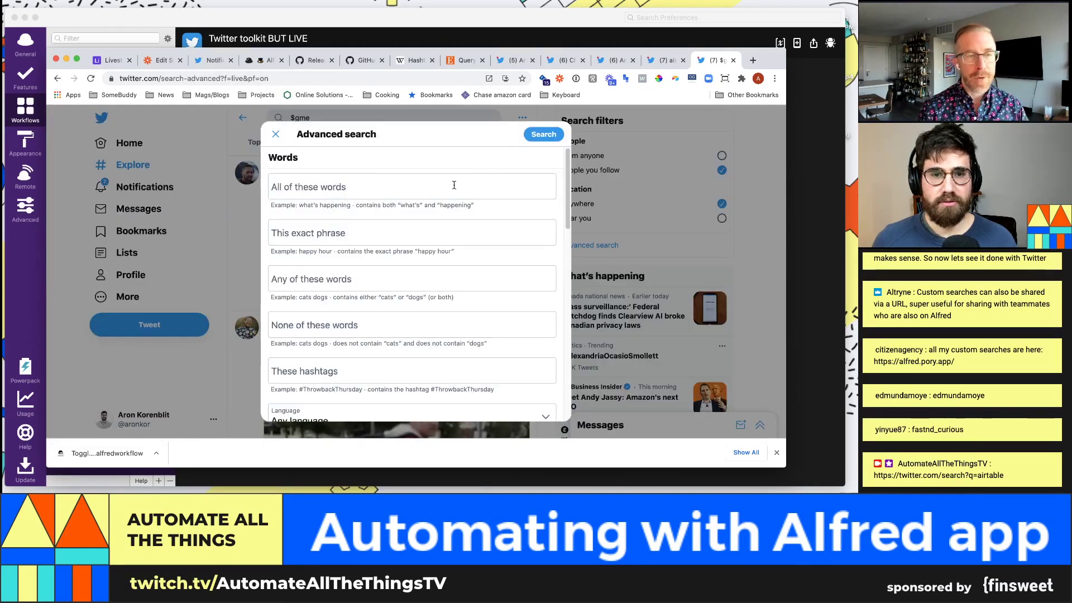
Step: Look through the Advanced search fields, including the words and replied-to account filters
left_click(454, 185)
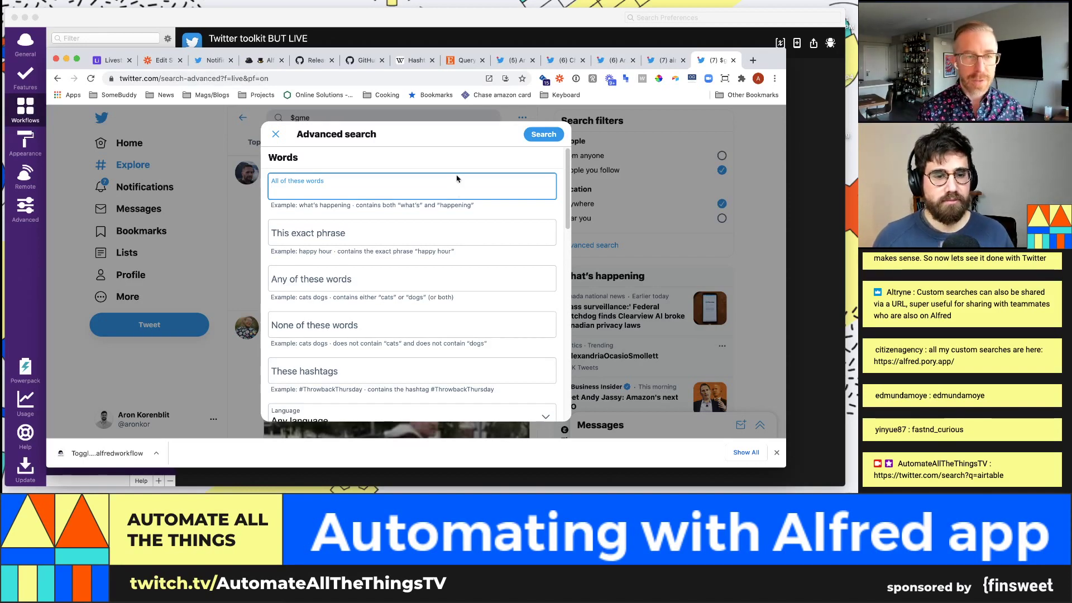
scroll(458, 212, "down", 3)
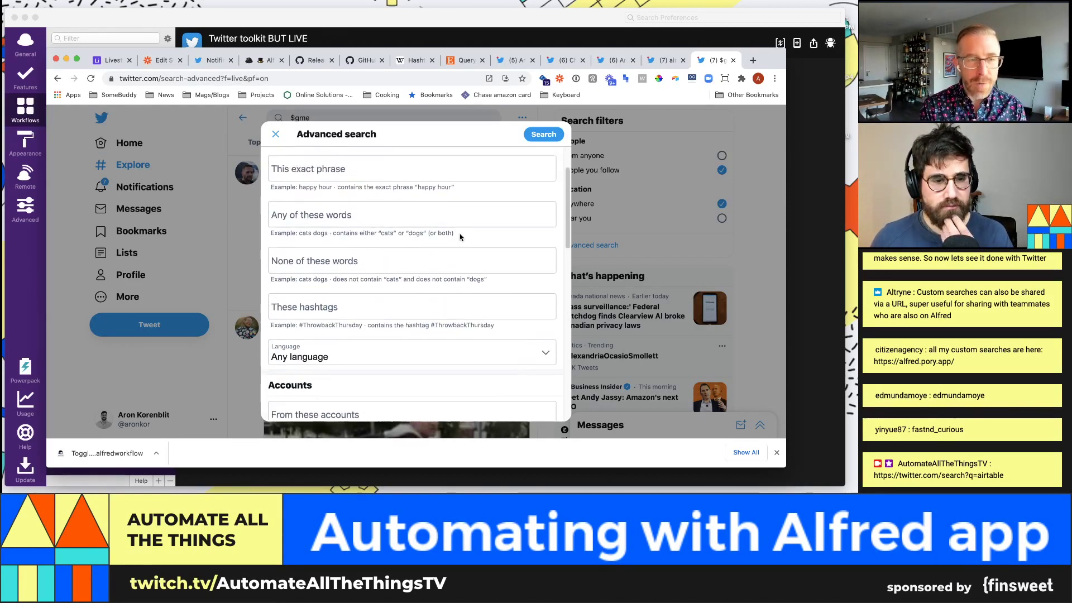
scroll(460, 237, "up", 3)
scroll(459, 234, "down", 6)
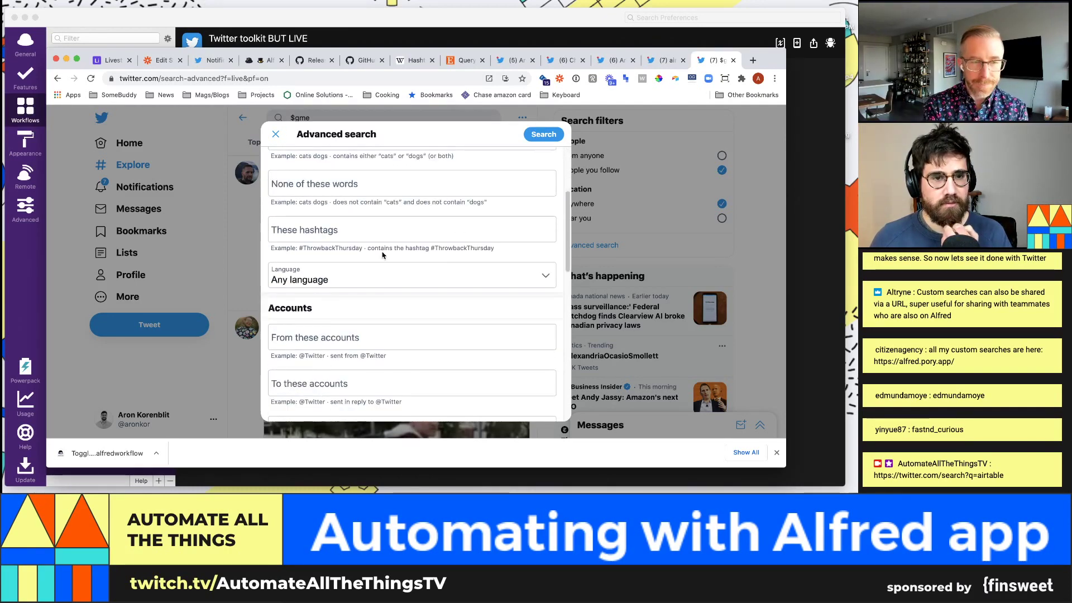
scroll(383, 251, "up", 1)
scroll(383, 255, "down", 3)
left_click(362, 342)
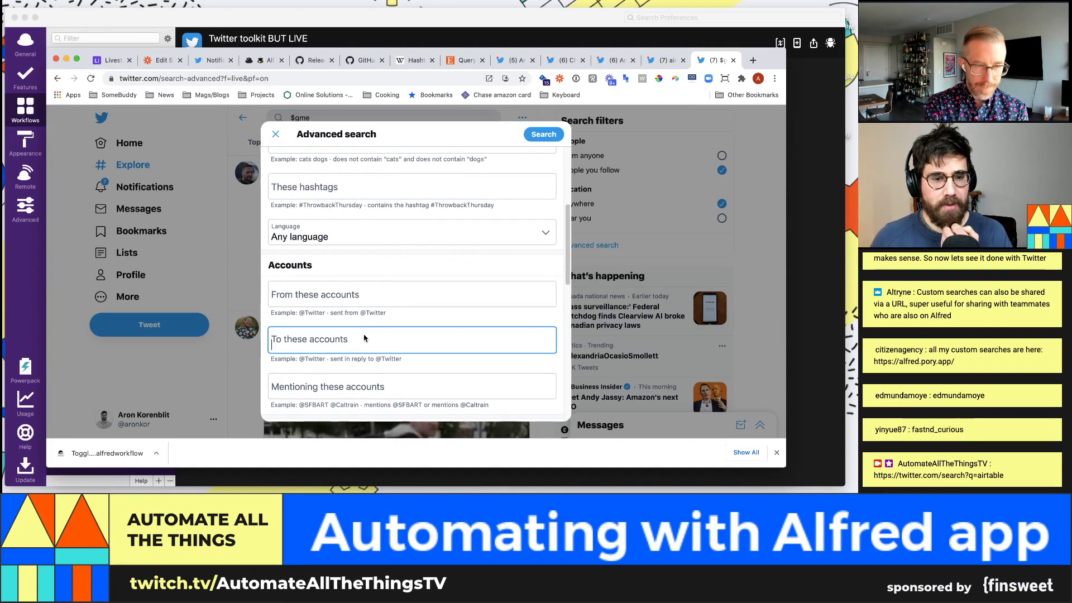
scroll(366, 339, "down", 1)
scroll(366, 338, "down", 1)
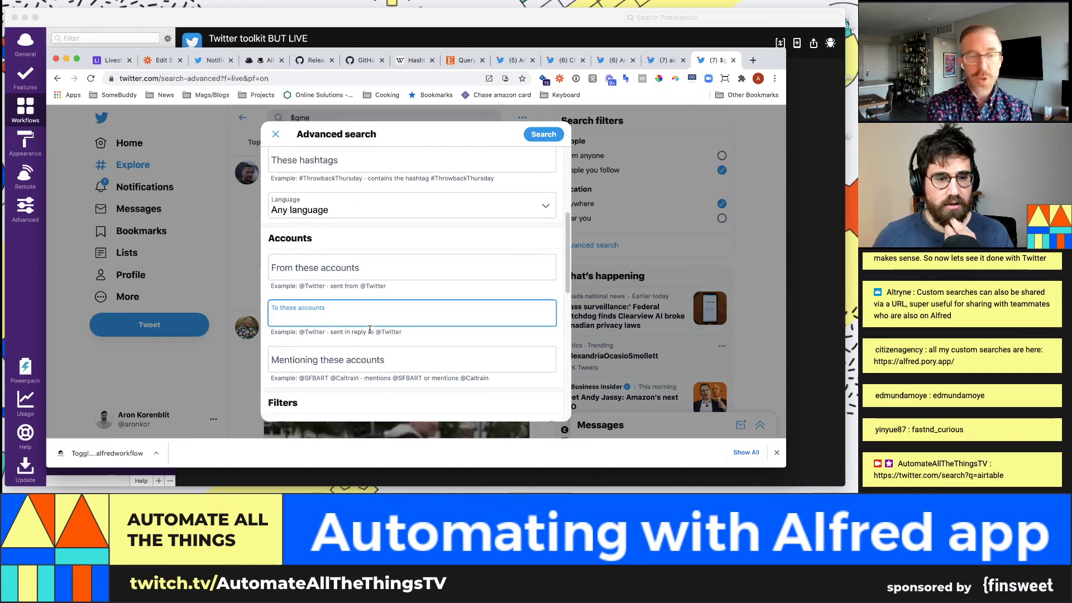
scroll(364, 320, "down", 1)
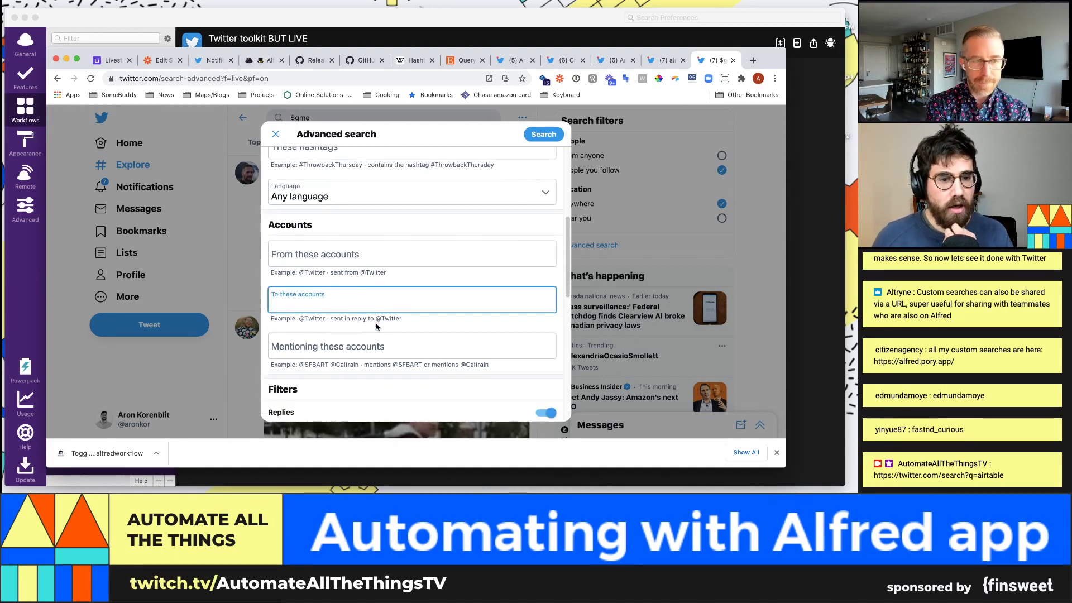
Step: Enter your own account handle under 'From these accounts'
left_click(359, 259)
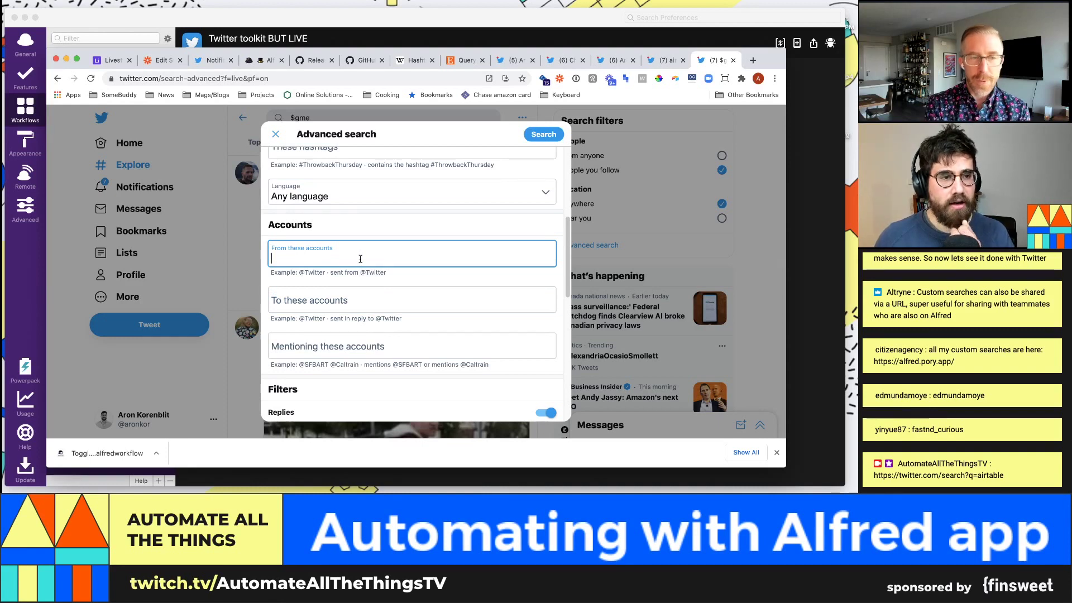
type("@aron")
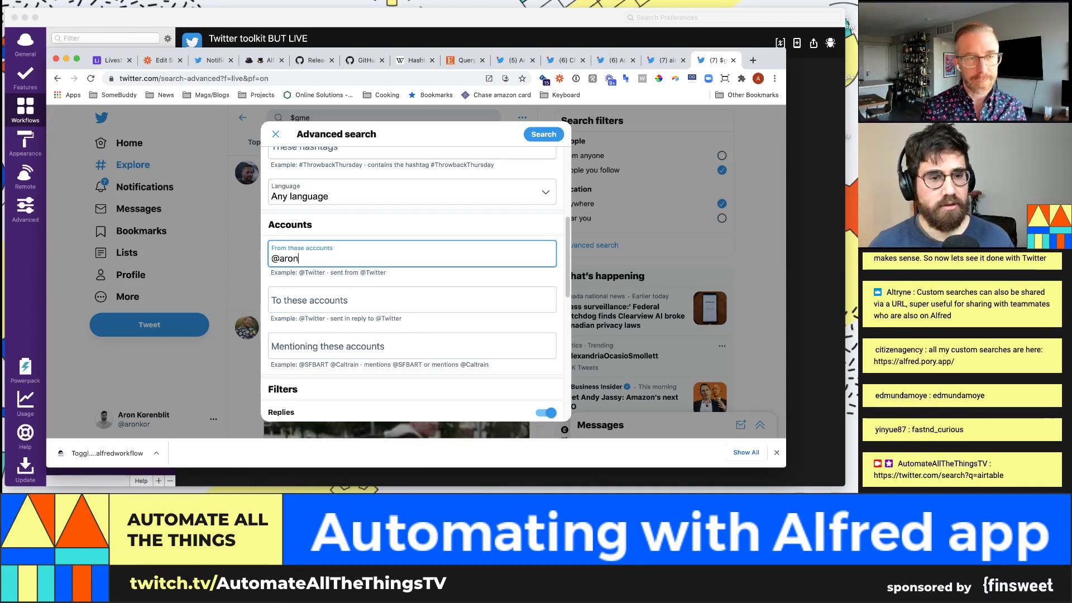
key("BackSpace")
key("BackSpace")
key("BackSpace")
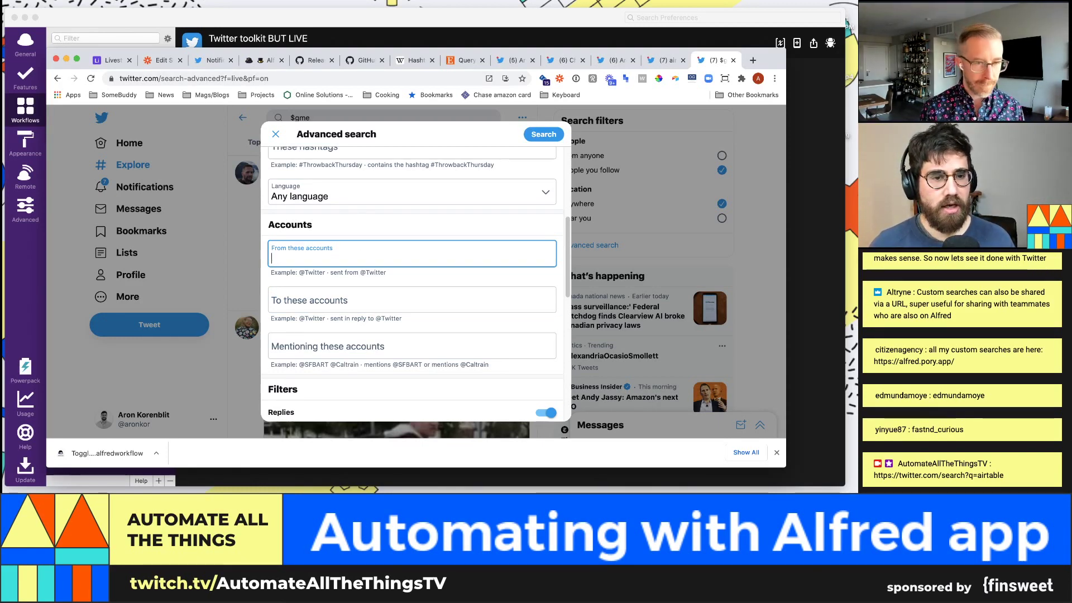
type("@aronkor")
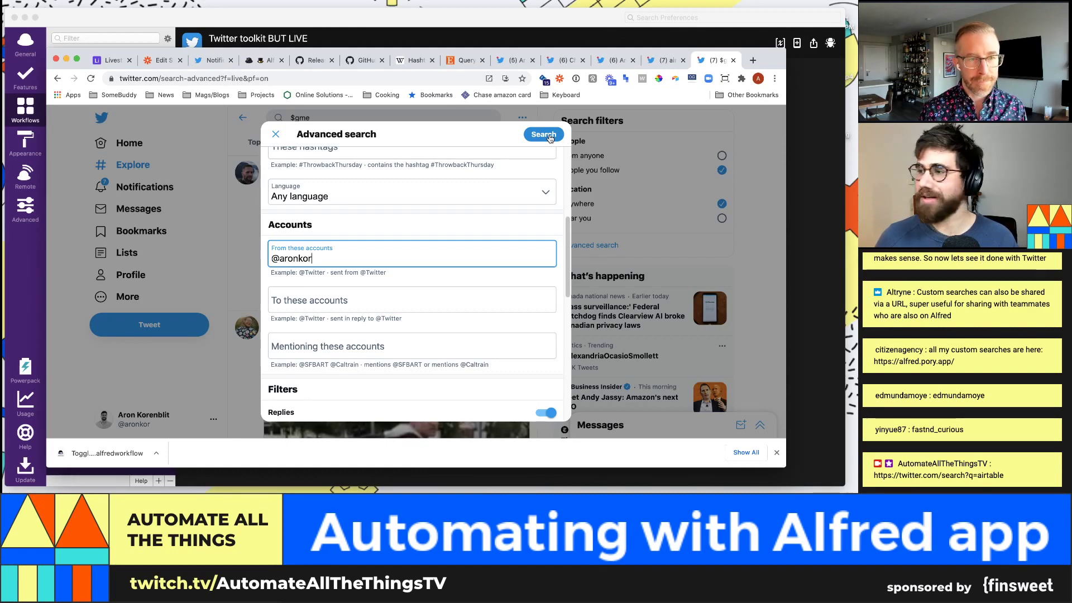
Step: Run the search for your own tweets, select its URL, and go back to Alfred Preferences
left_click(543, 135)
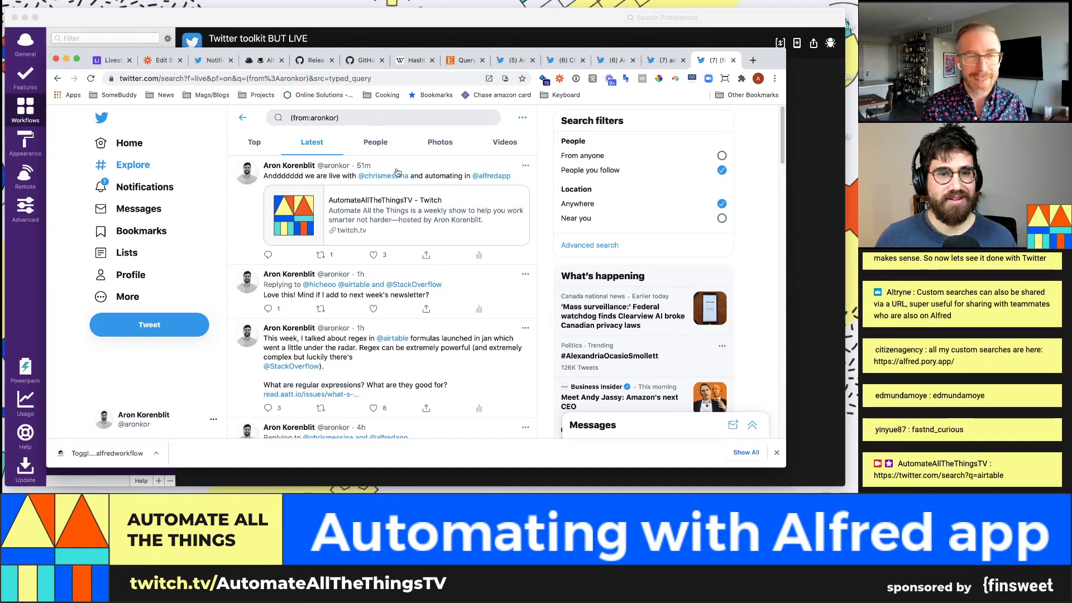
left_click(282, 79)
key("super+c")
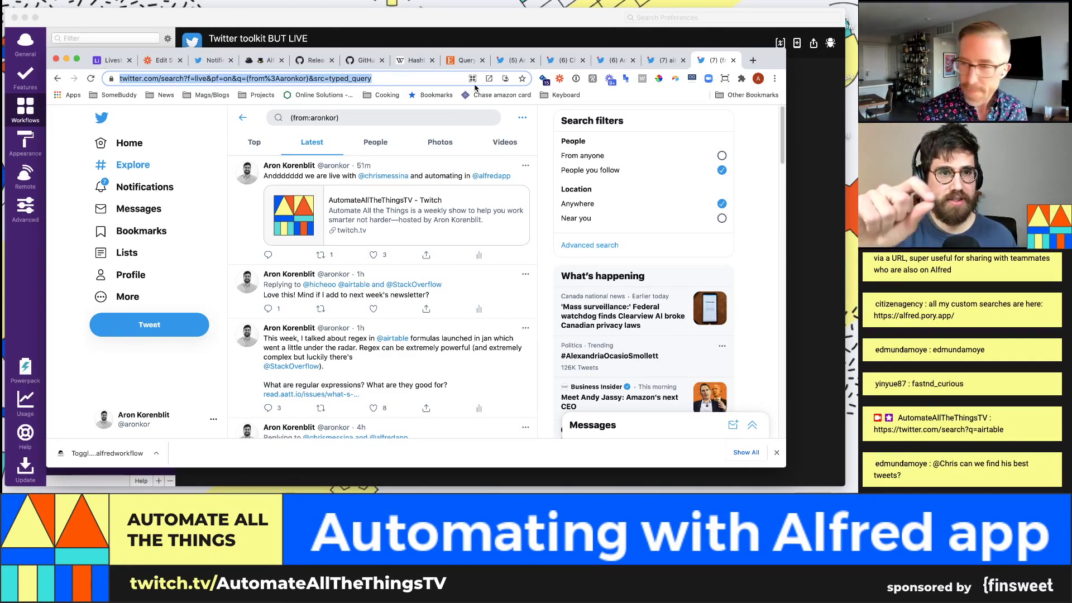
left_click(486, 40)
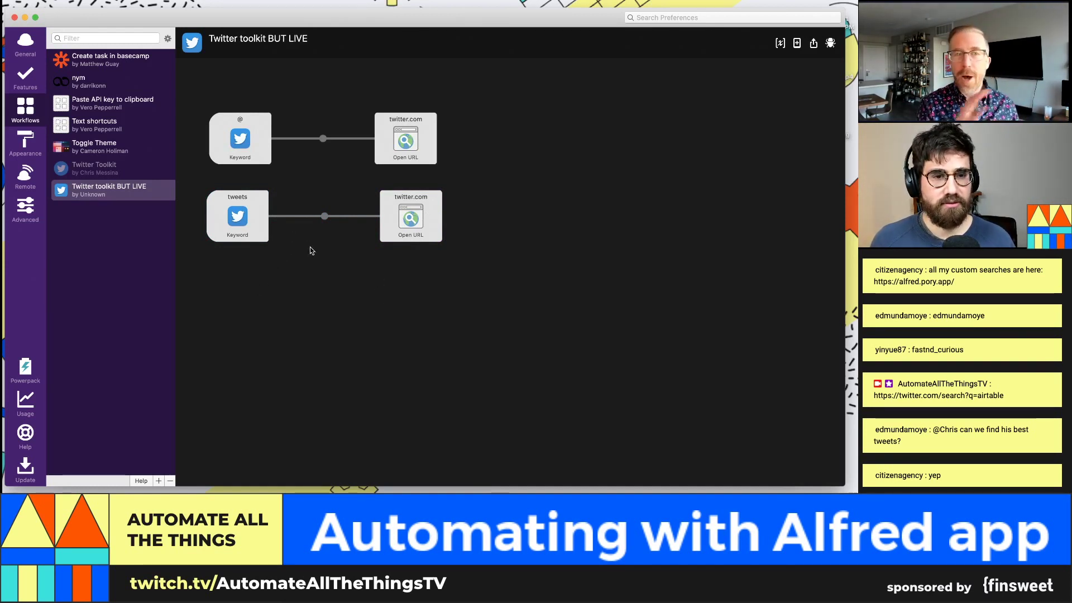
Step: Add a new Open URL action containing the pasted Twitter live search URL
right_click(272, 279)
mouse_move(304, 314)
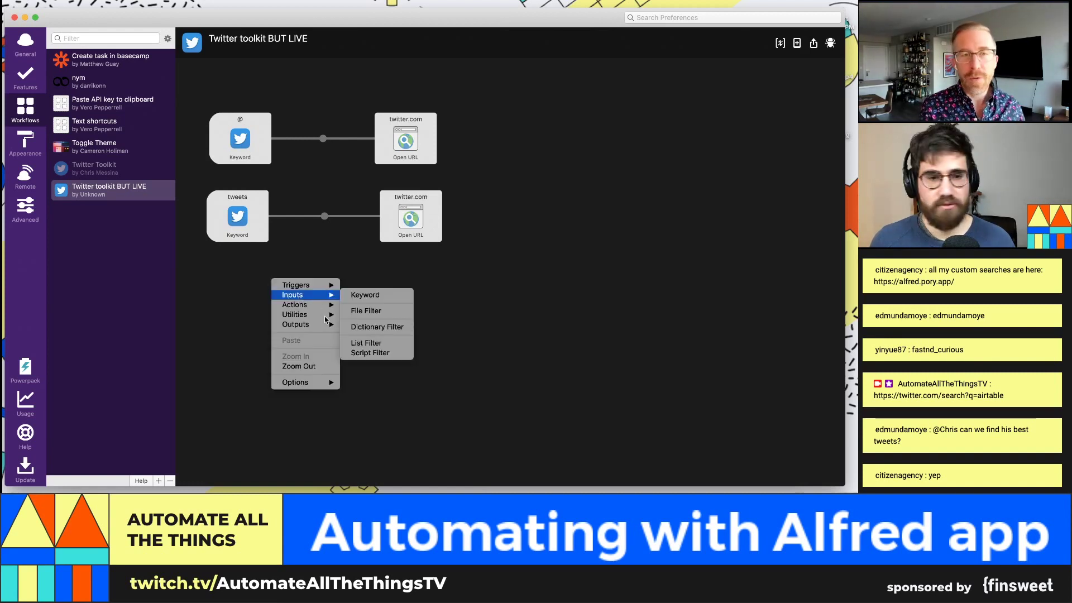
mouse_move(331, 327)
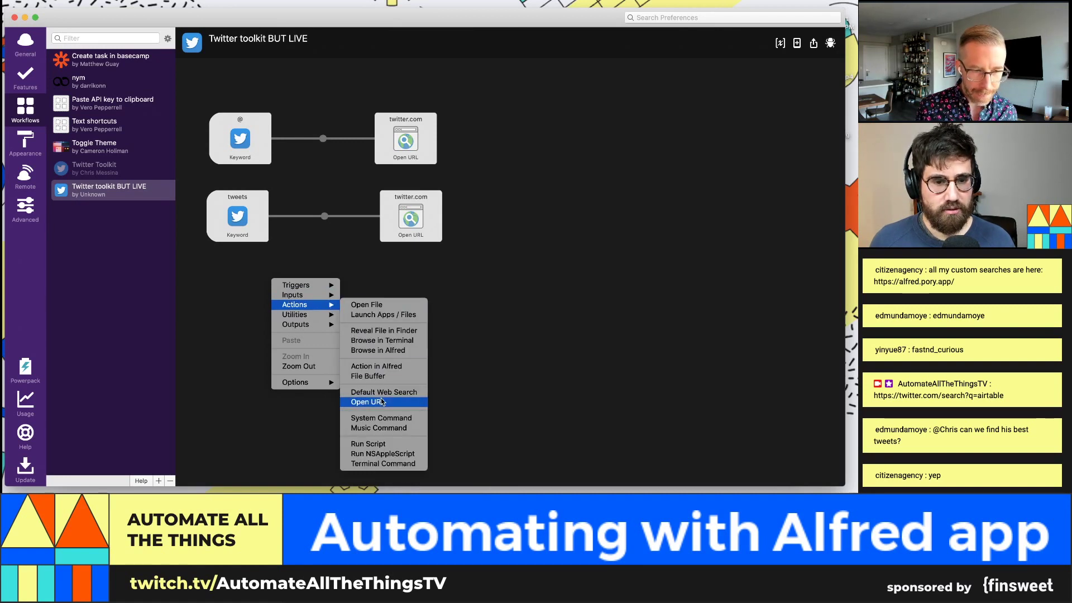
left_click(380, 402)
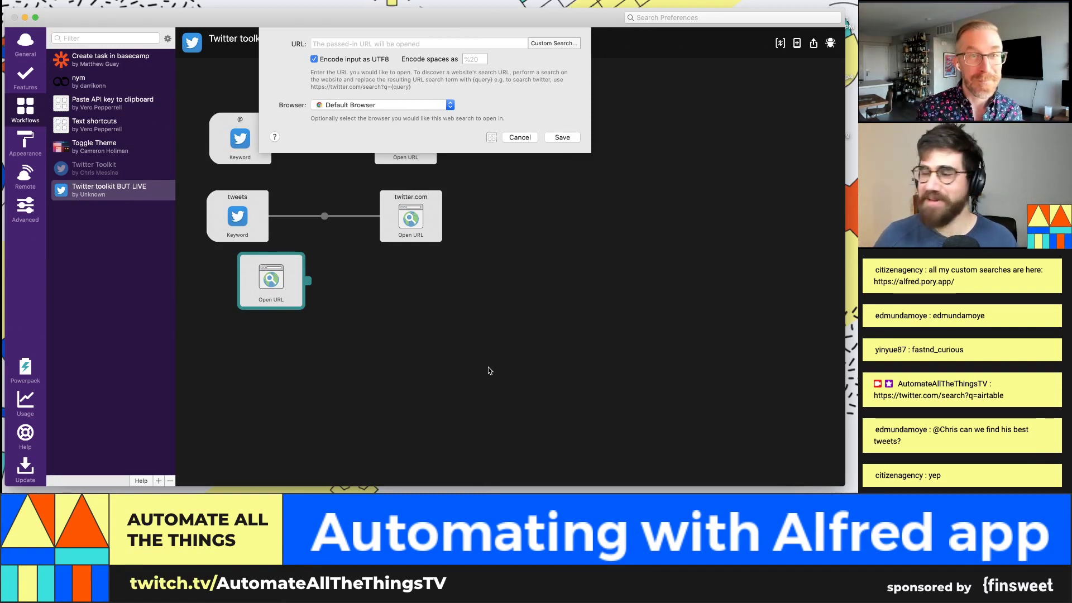
key("super+v")
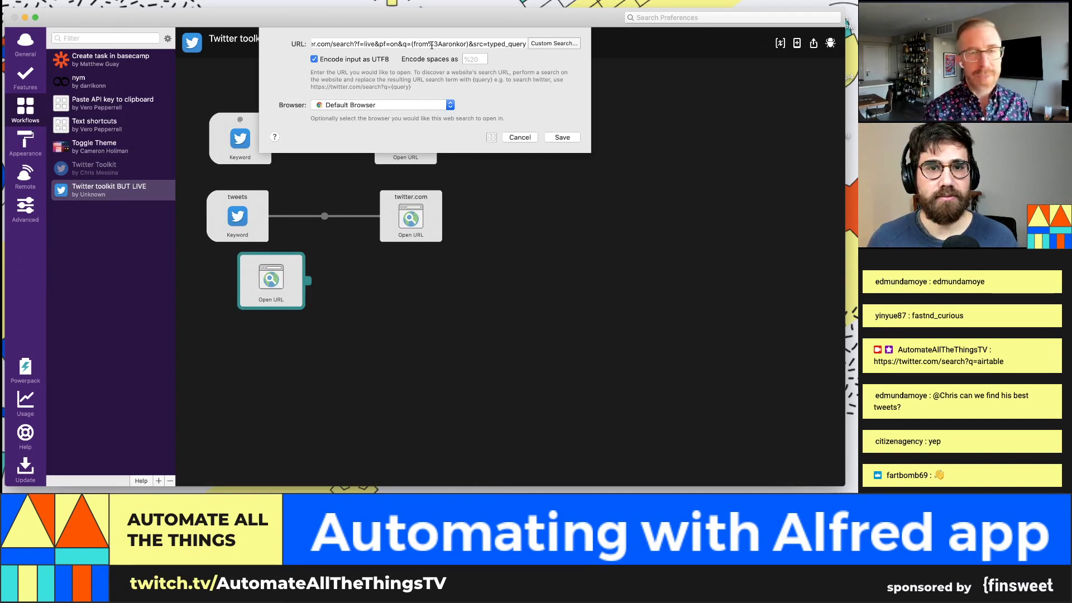
Step: Insert {query}%20 right after q= in the URL and save the action
mouse_move(429, 44)
left_mouse_down()
mouse_move(459, 43)
mouse_move(445, 44)
left_mouse_up()
left_click(466, 44)
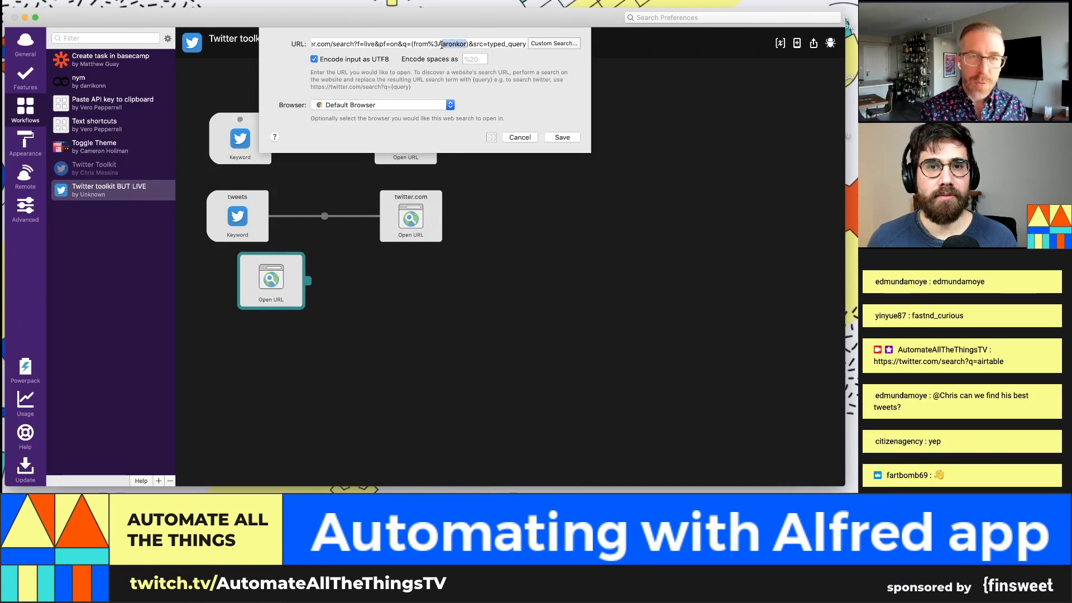
left_click(411, 44)
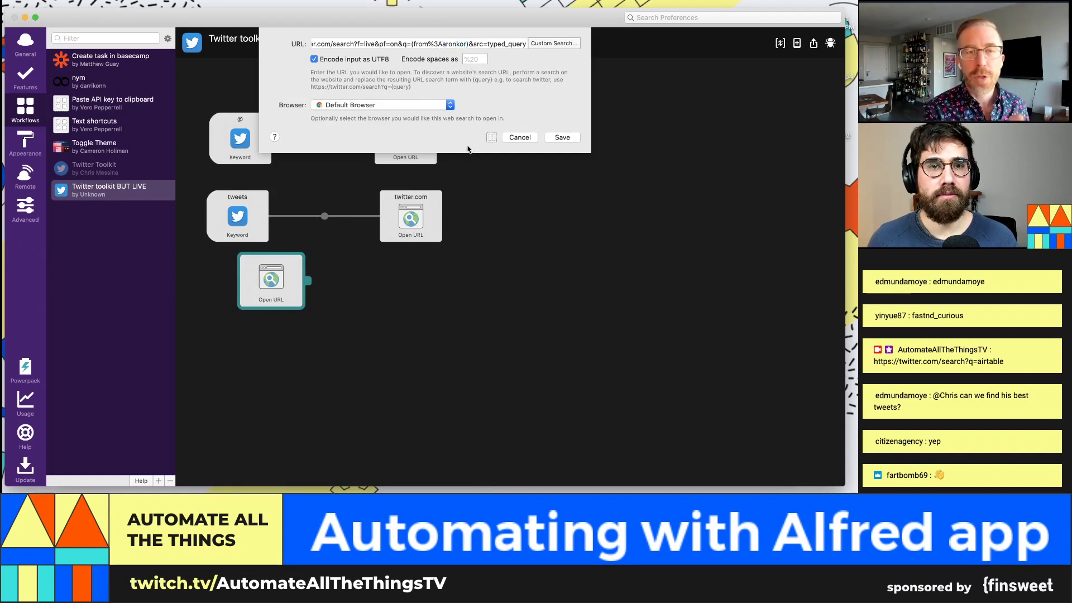
type("{query")
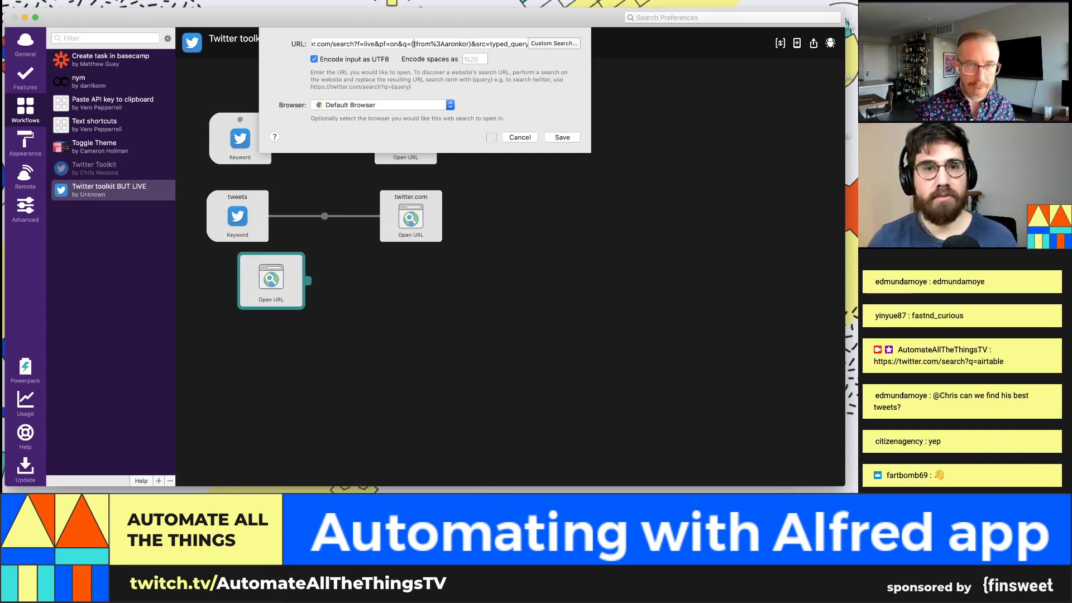
type("}")
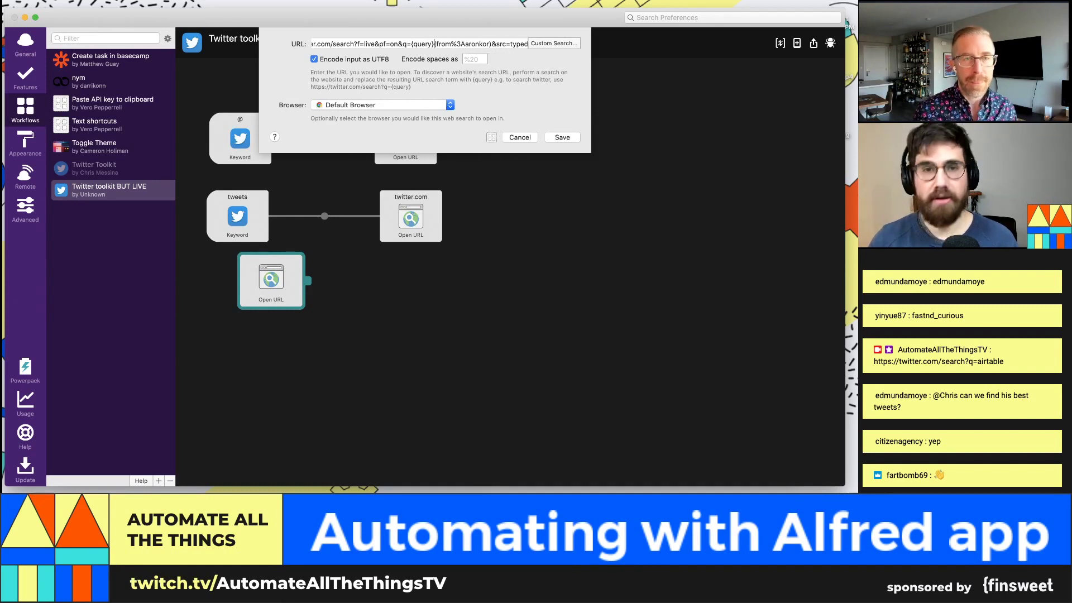
type("&")
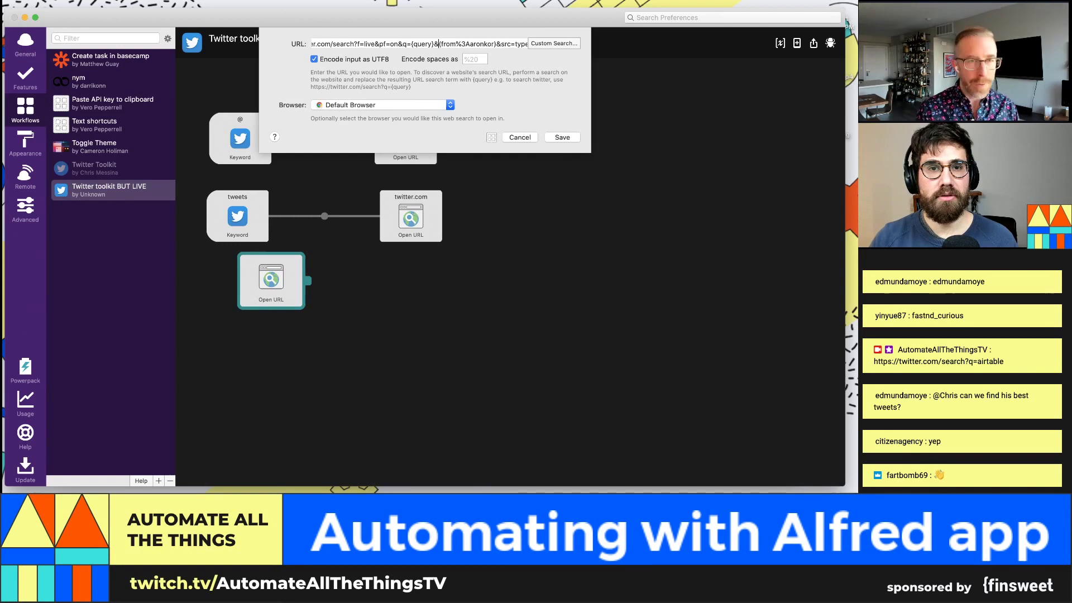
key("BackSpace")
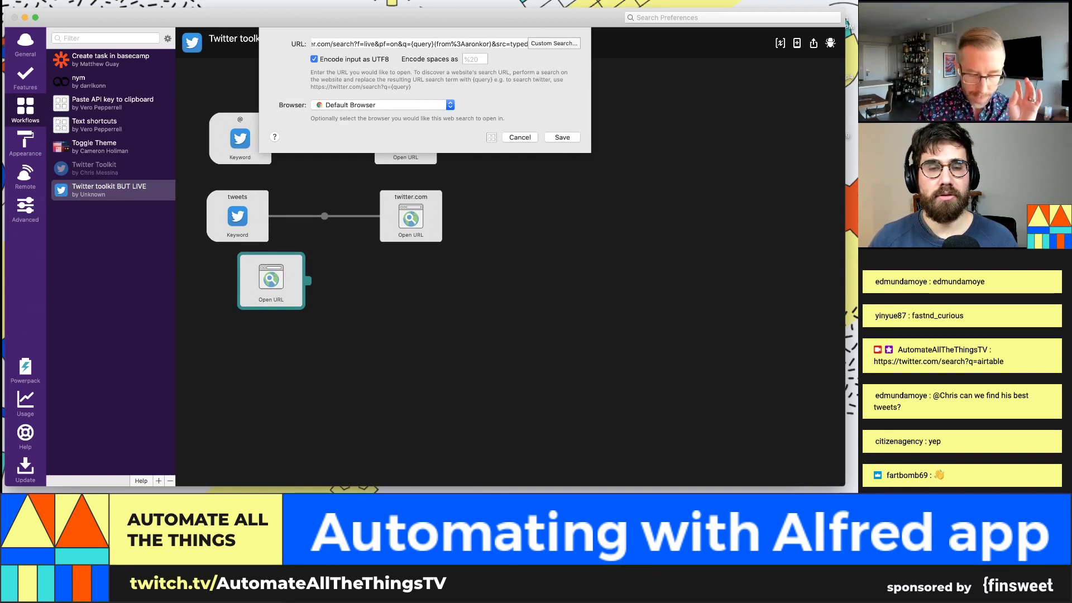
type("&20")
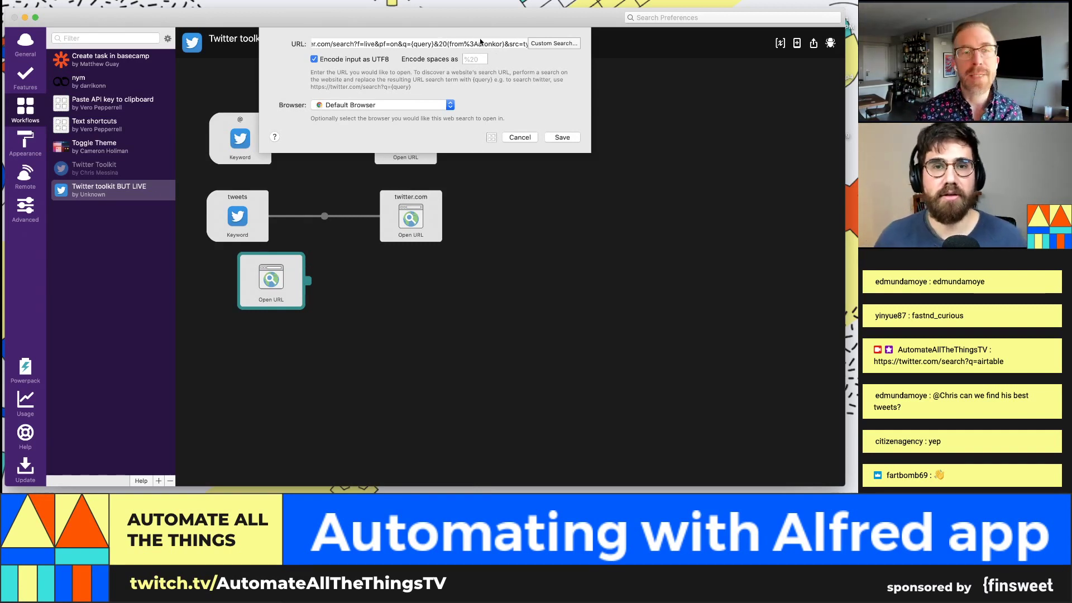
key("BackSpace")
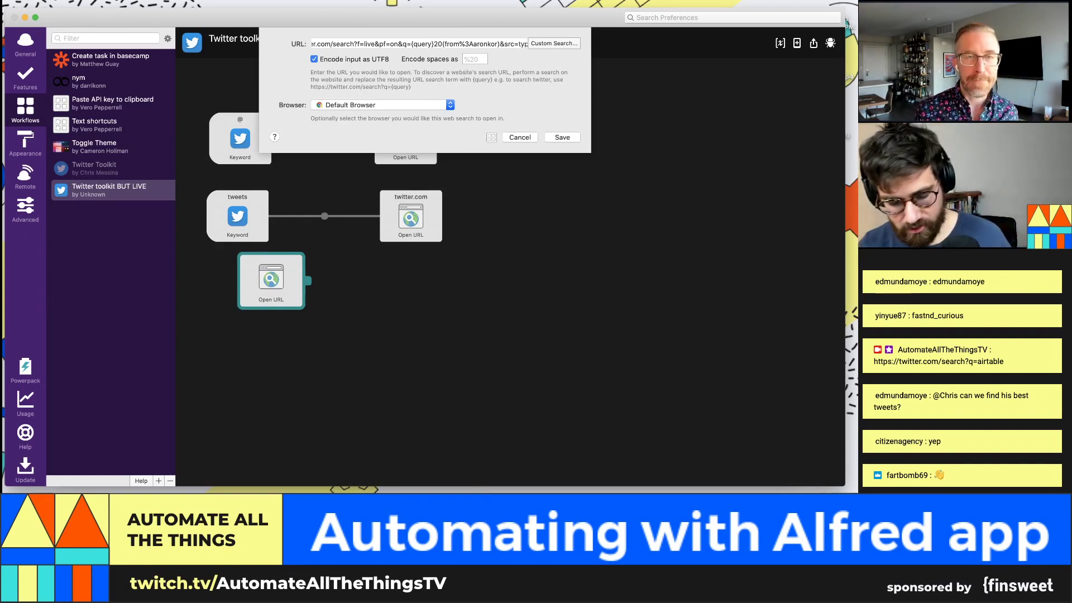
type("%")
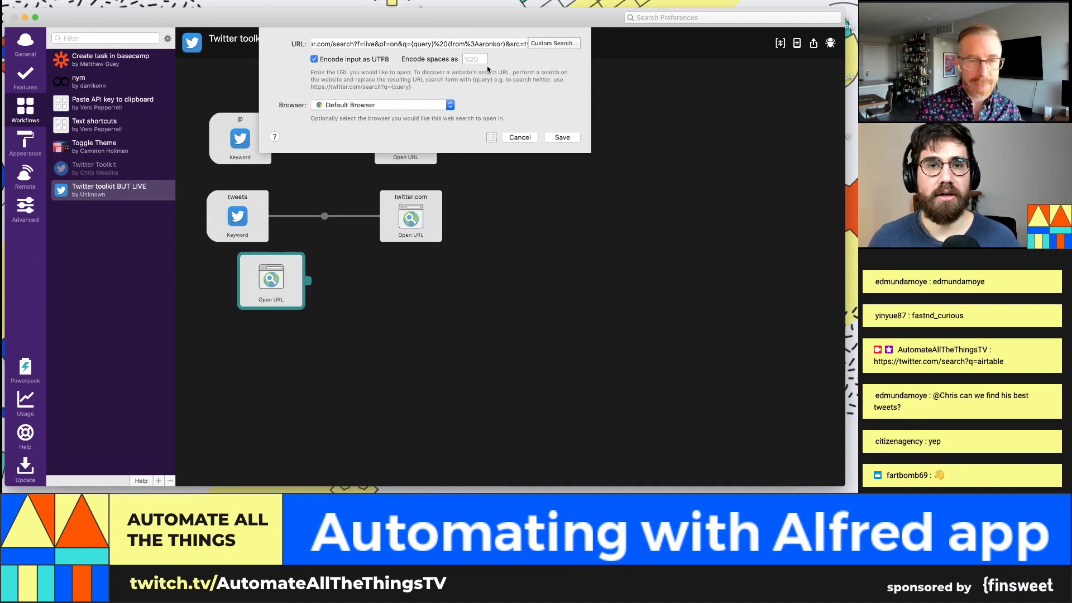
left_click(561, 139)
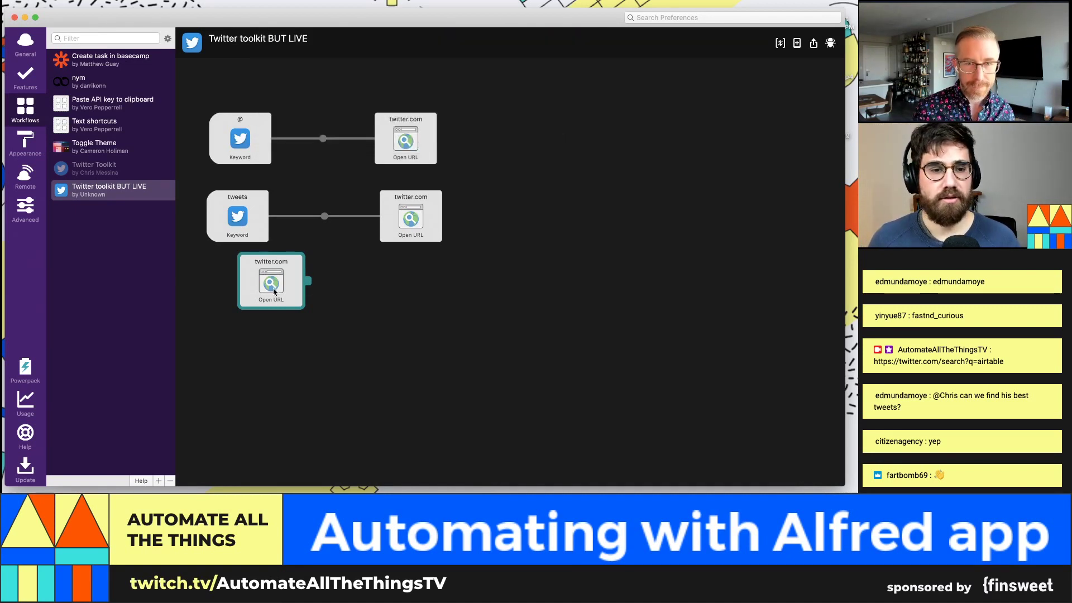
Step: Place the new action below the others, then duplicate the tweets keyword and connect the copy to it
left_click_drag(274, 291, 411, 302)
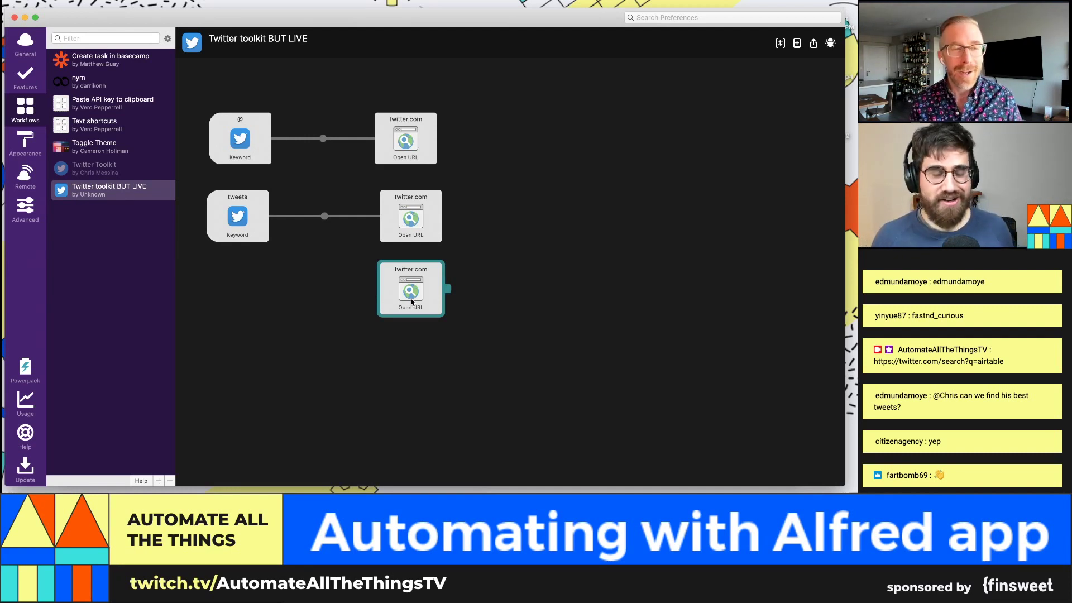
left_click(247, 227)
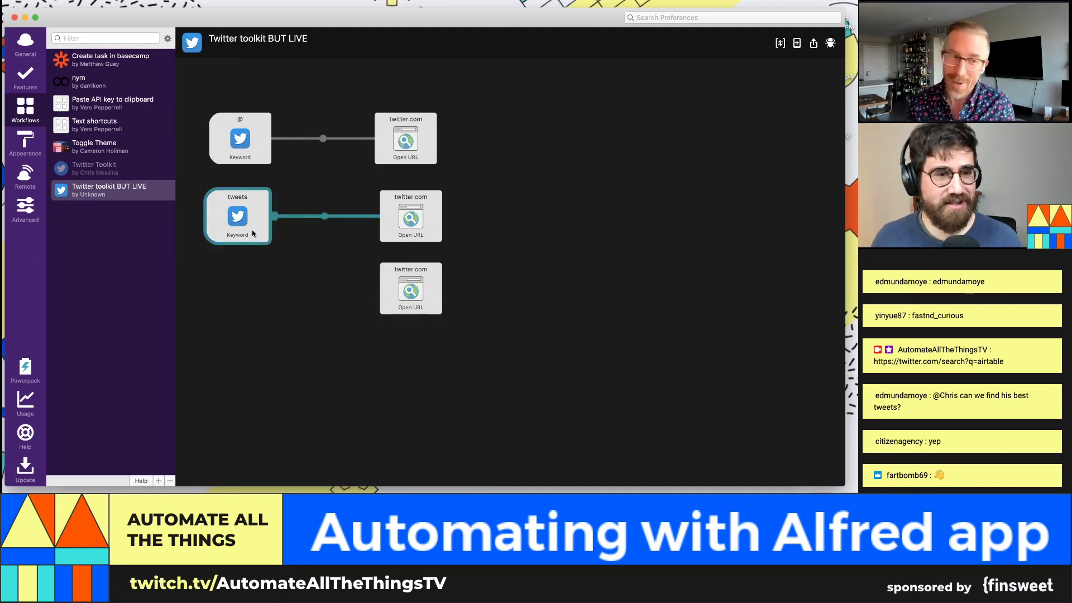
key("super+v")
left_click_drag(255, 234, 391, 291)
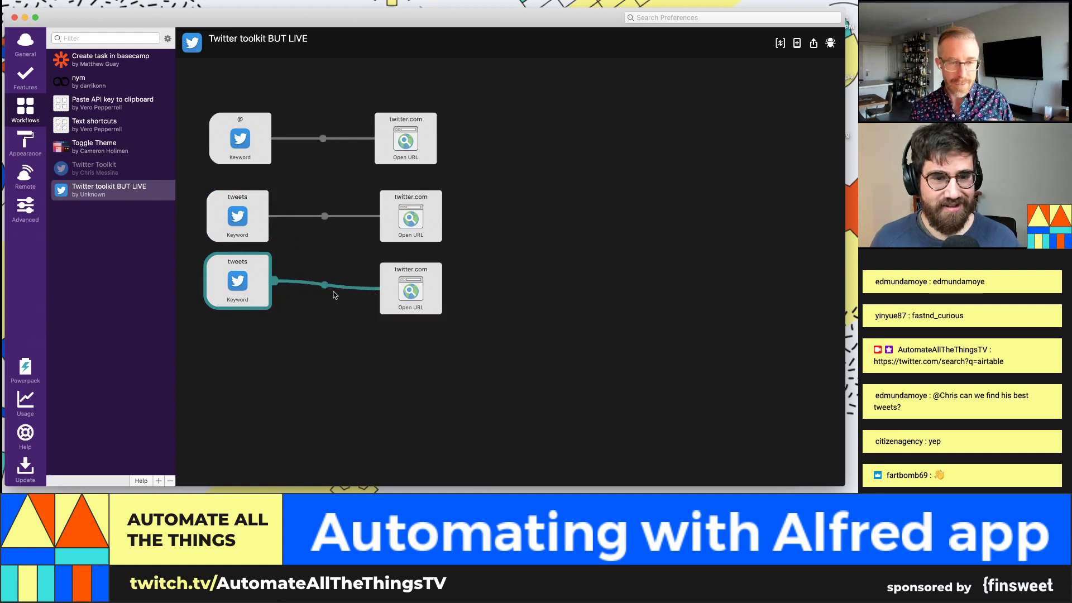
left_click_drag(233, 278, 228, 282)
Step: Change the copied keyword to 'my', titled 'Search my latest tweets for {query}', and save
double_click(227, 282)
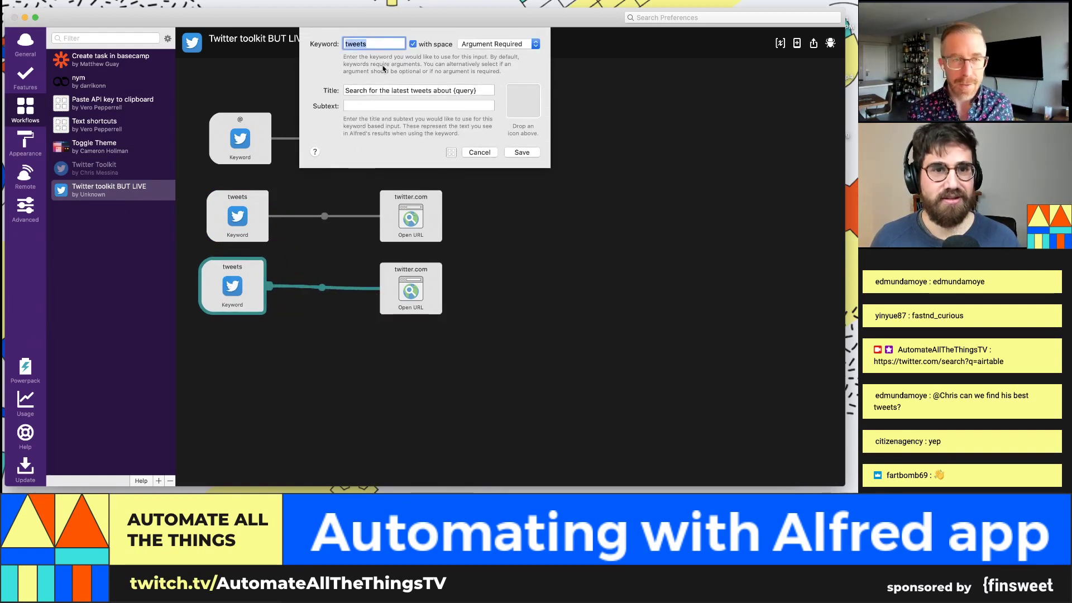
type("my")
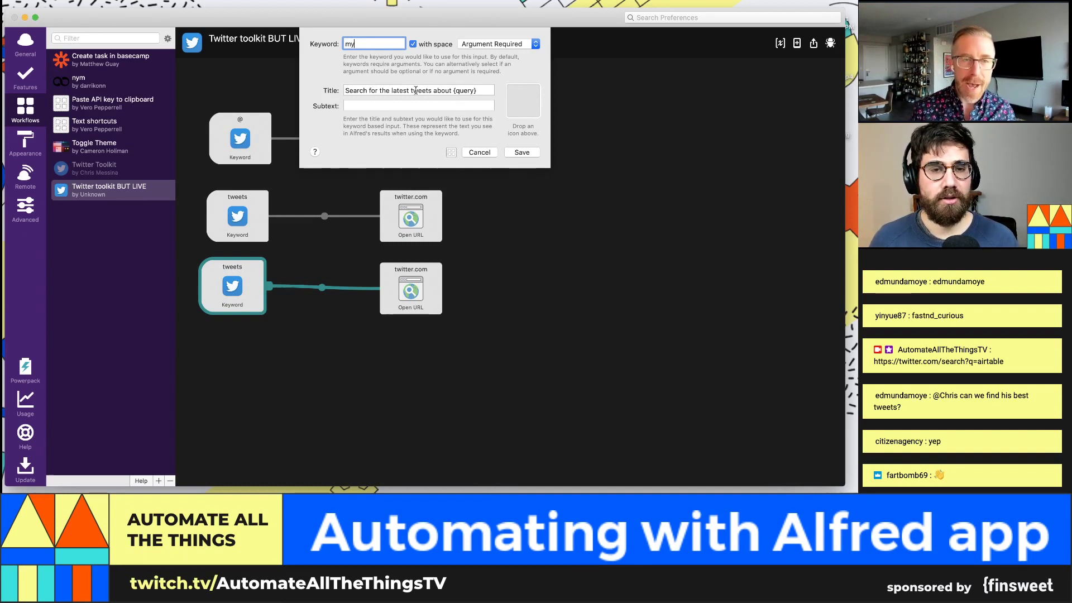
left_click(367, 90)
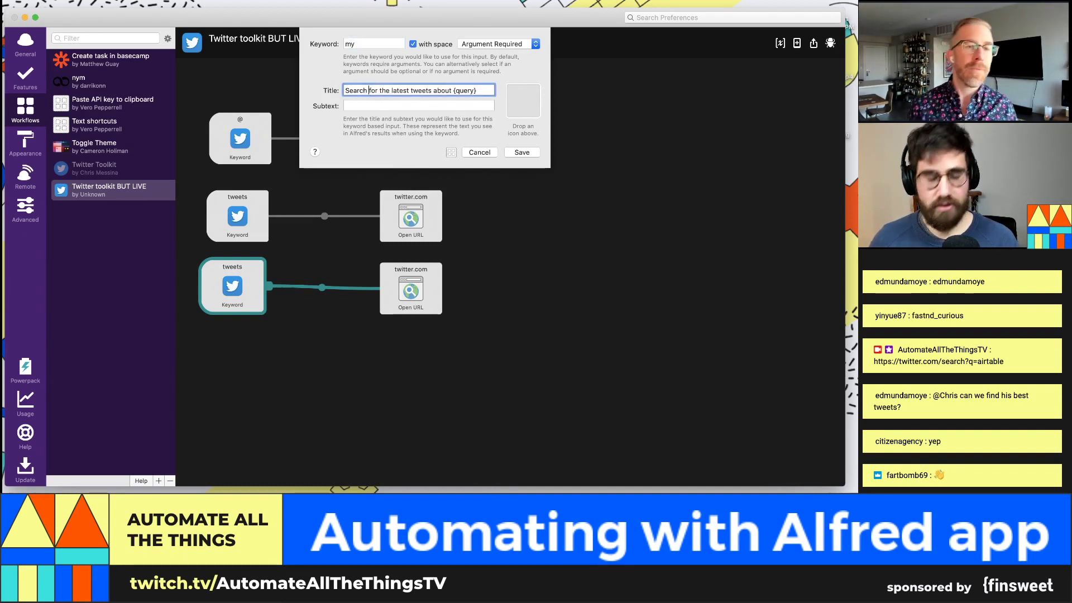
double_click(369, 90)
type("m")
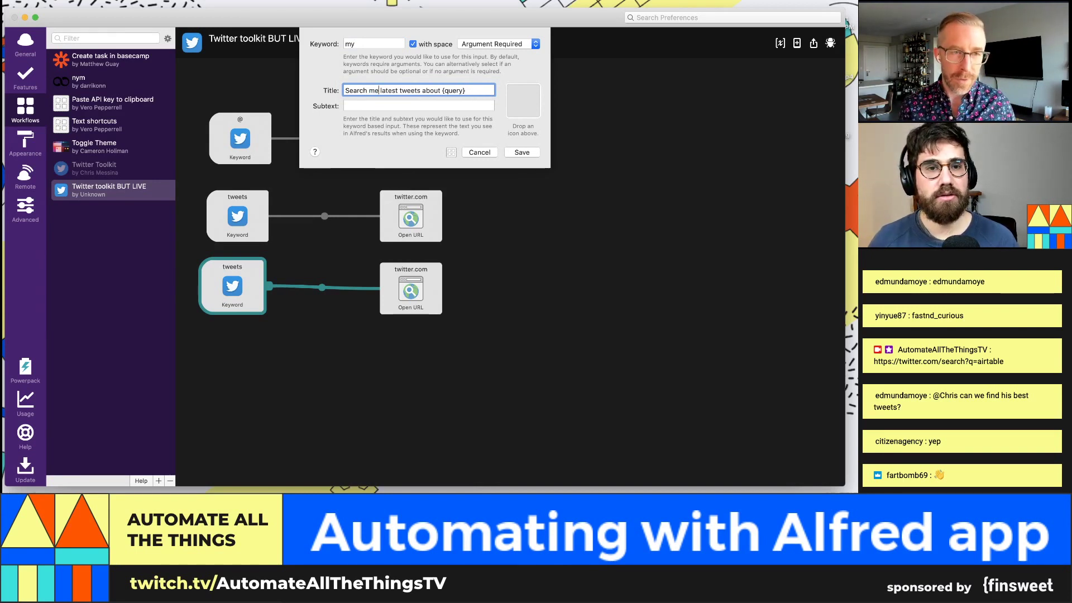
key("BackSpace")
type("y")
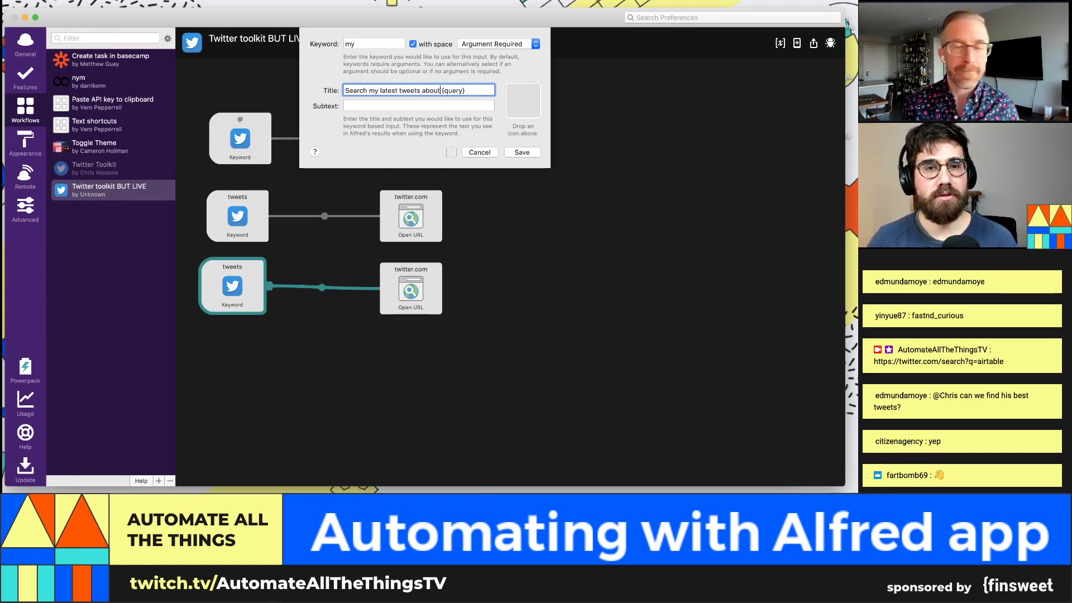
double_click(431, 90)
type("f")
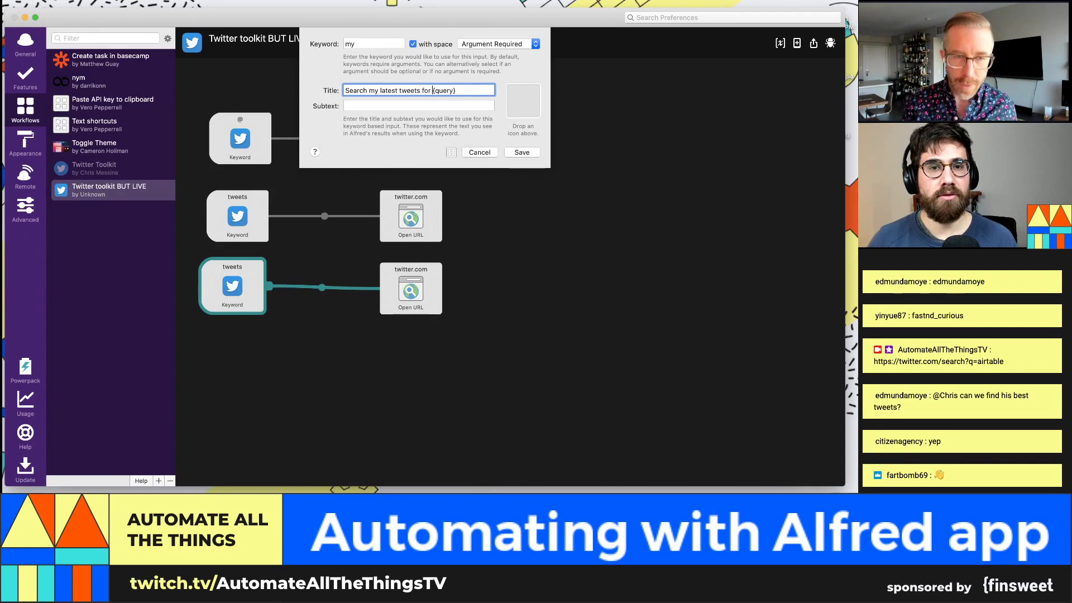
type("or")
left_click(522, 152)
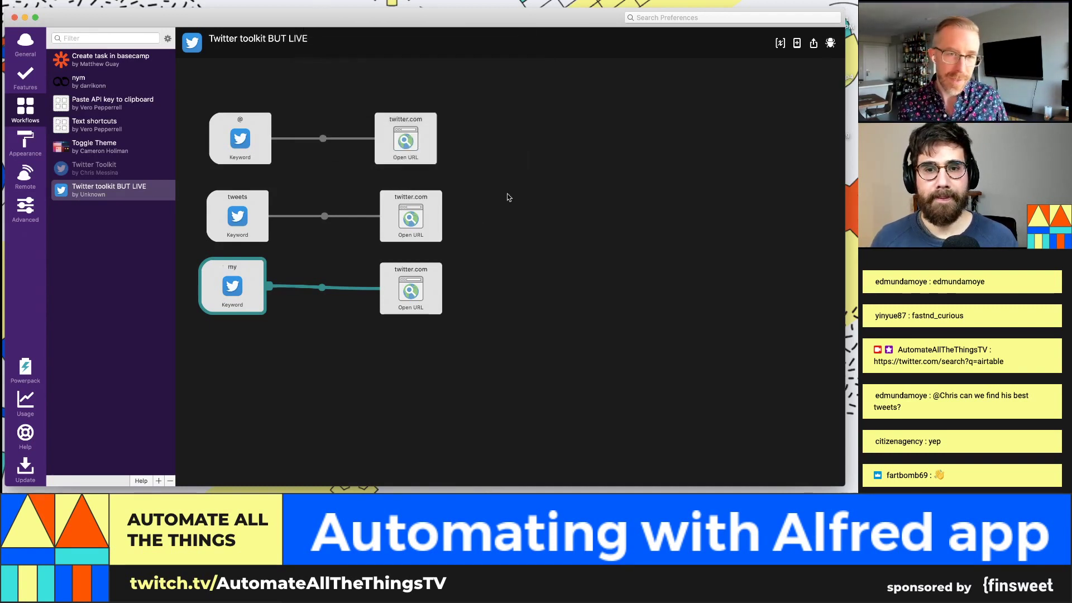
Step: Test the workflow by running 'my airtable' from the Alfred bar
key("alt+space")
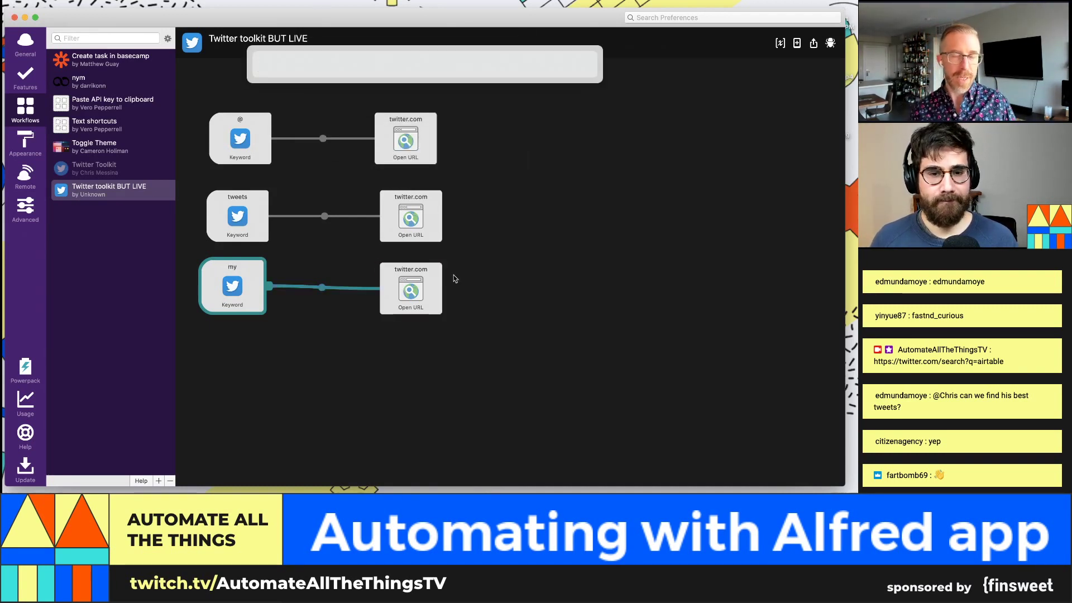
type("my ")
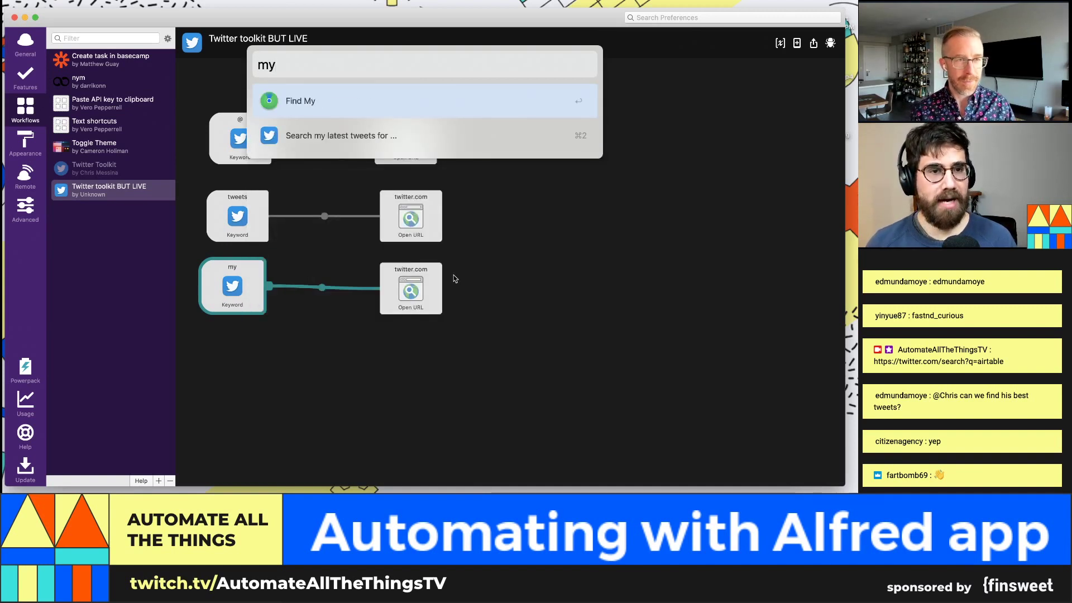
type("a")
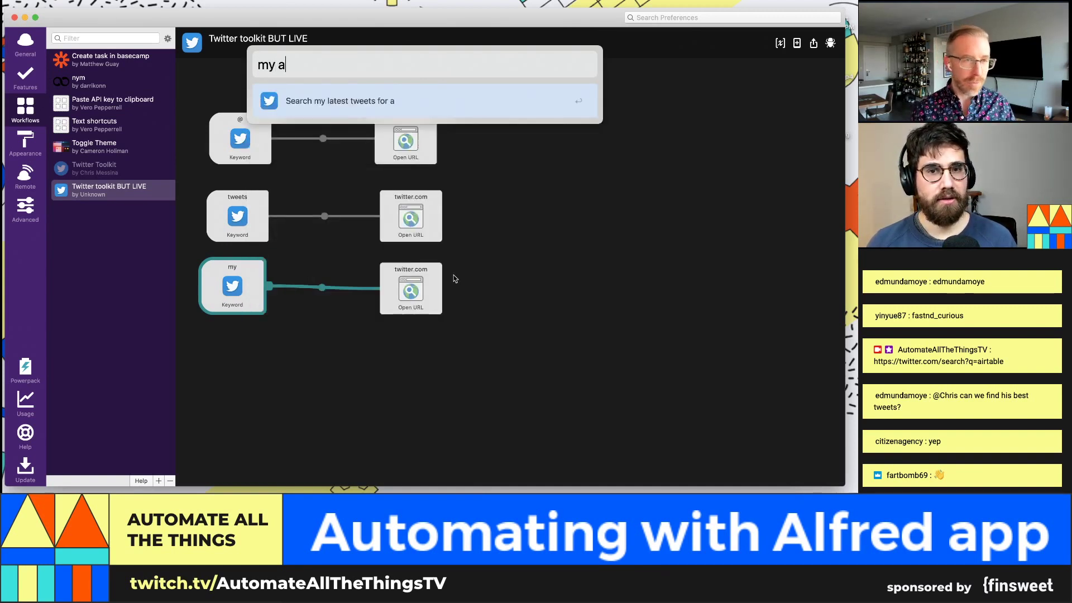
type("irtable")
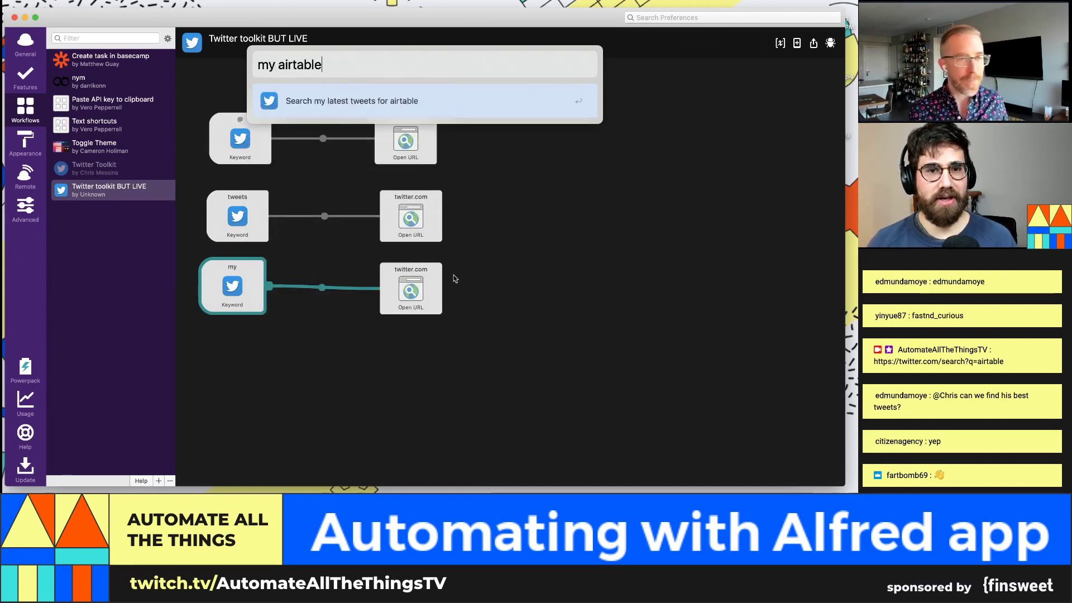
key("Return")
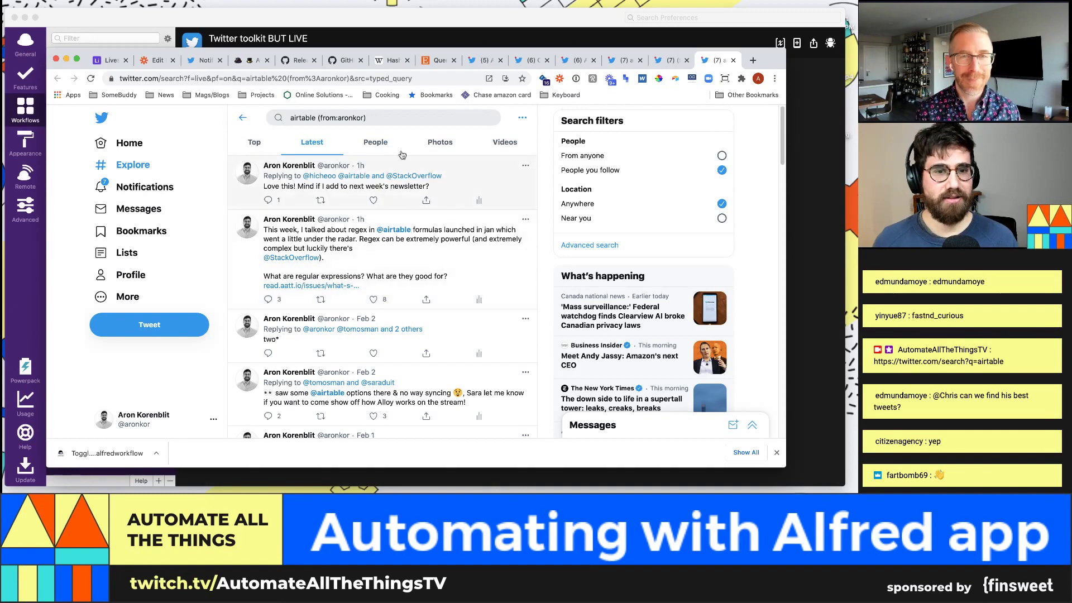
Step: Switch the airtable results between Top and Latest, note f=live in the URL, then return to Alfred
mouse_move(413, 182)
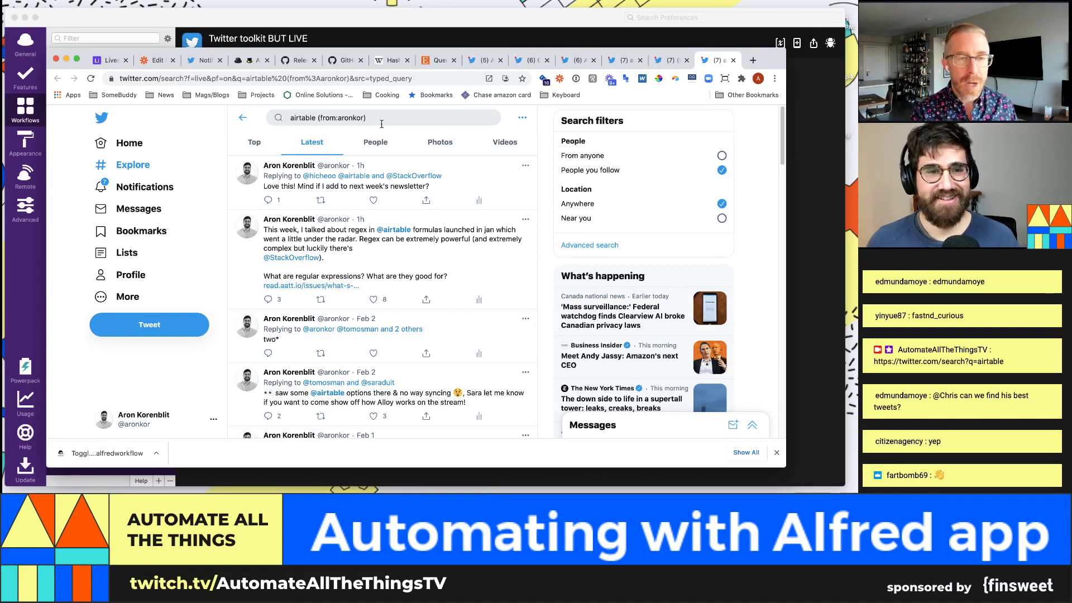
left_click(254, 141)
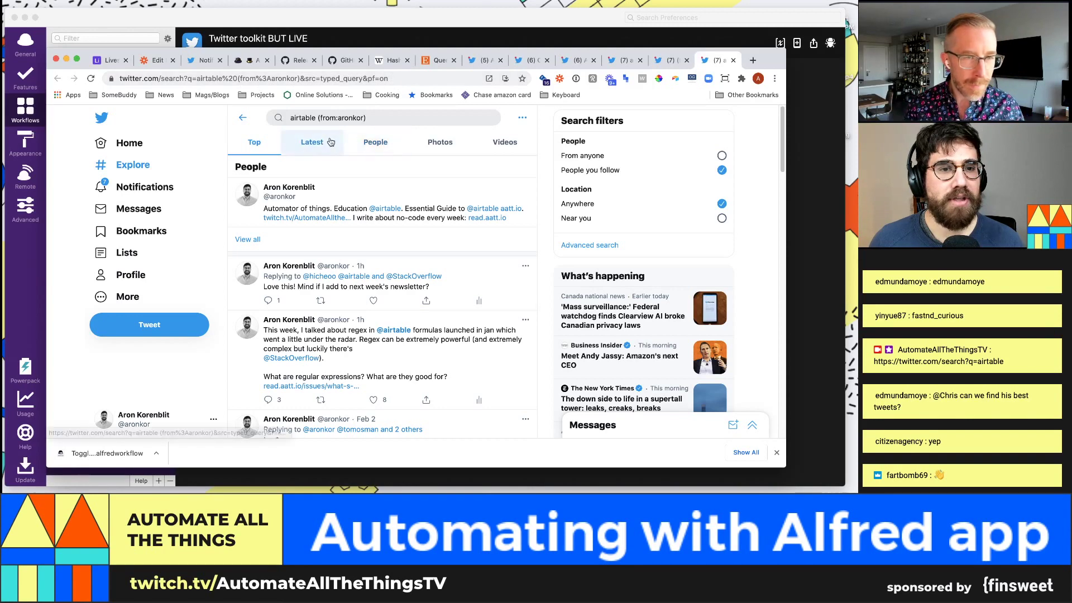
left_click(312, 142)
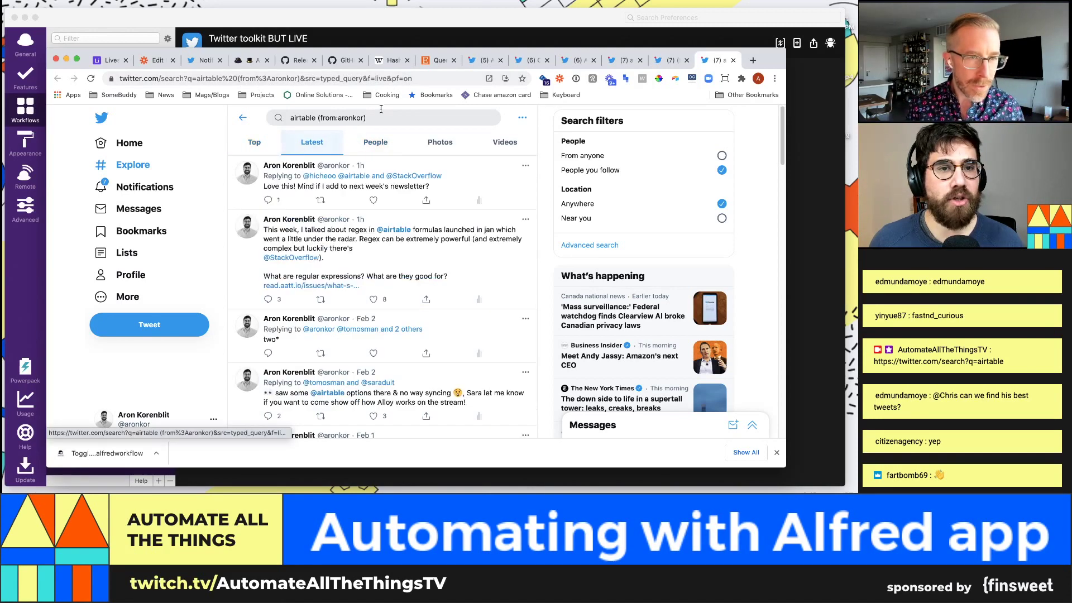
left_click(384, 78)
left_click_drag(369, 78, 367, 78)
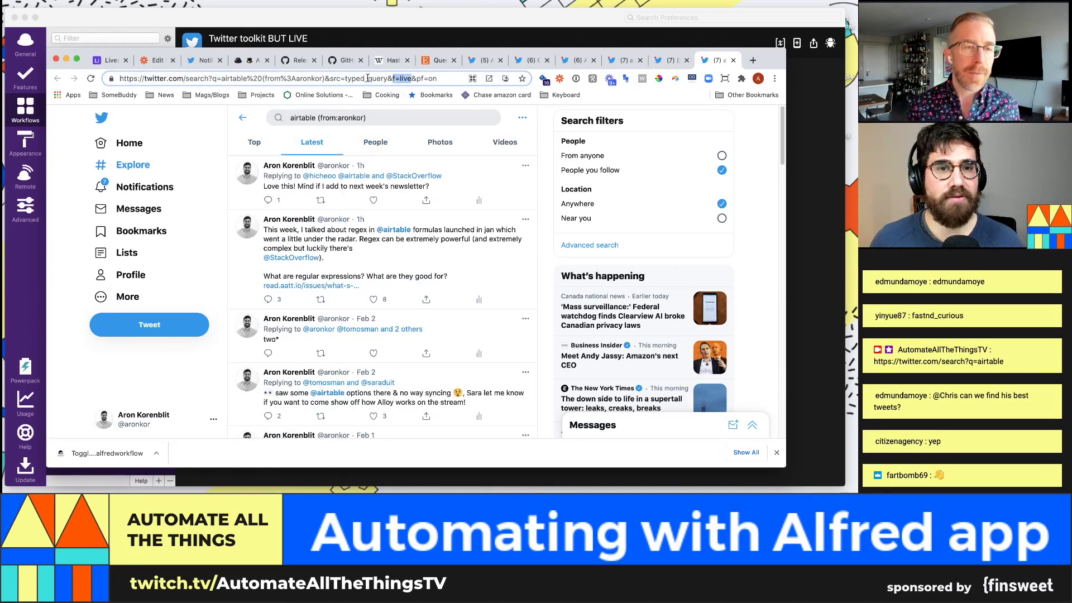
left_click(251, 143)
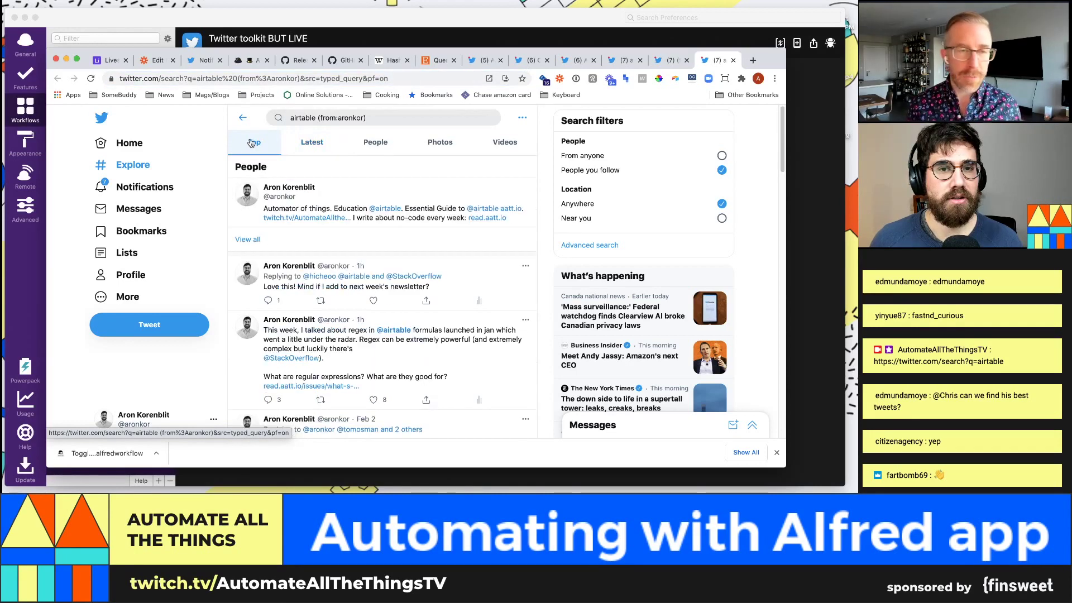
key("super+Tab")
left_click(402, 287)
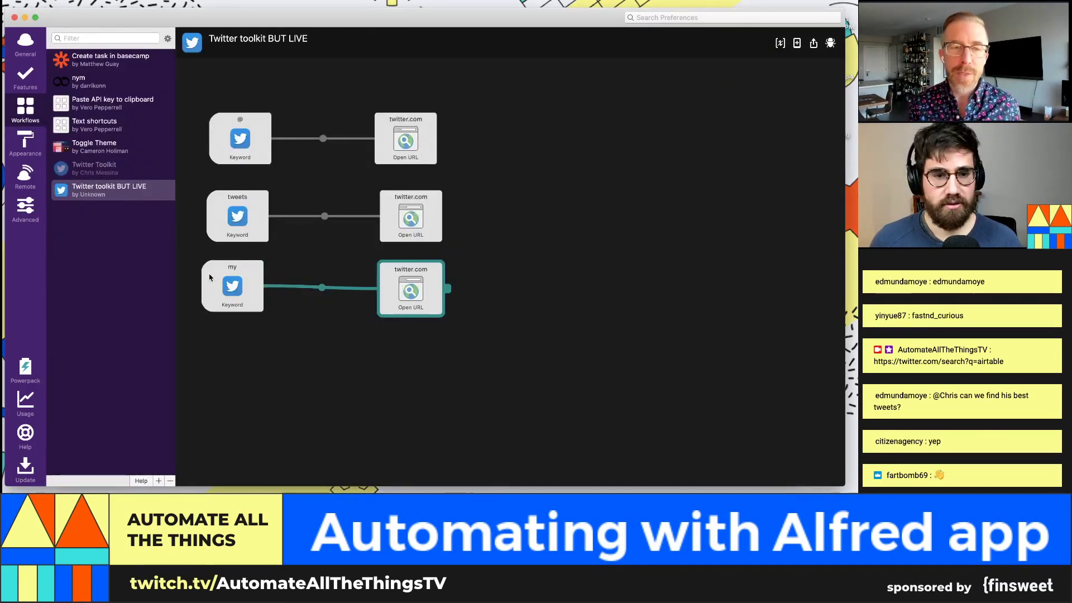
Step: Copy the my keyword and its Open URL action, pasting the pair into a new row below
left_click_drag(215, 341, 439, 273)
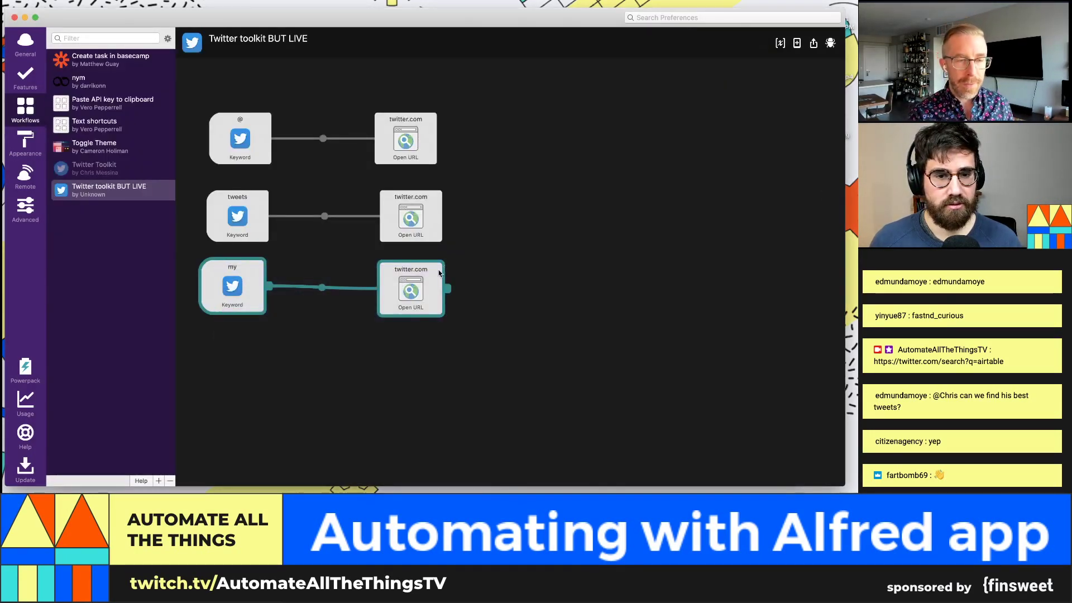
key("super+c")
key("super+v")
left_click_drag(345, 268, 228, 375)
Step: Delete 'f=live&' from the duplicated action's search URL and save it
double_click(423, 372)
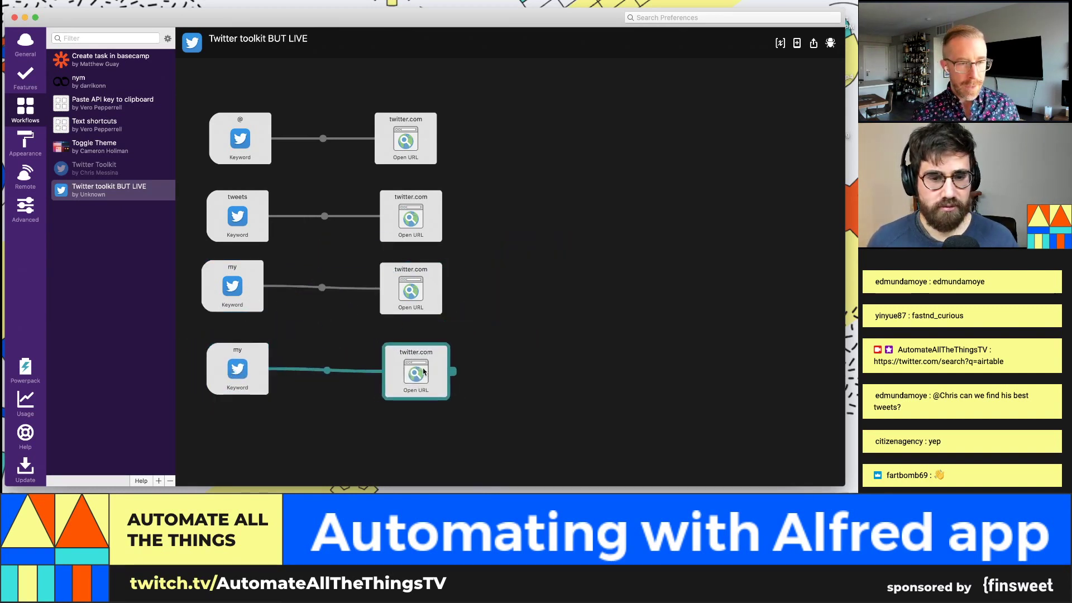
left_click(408, 44)
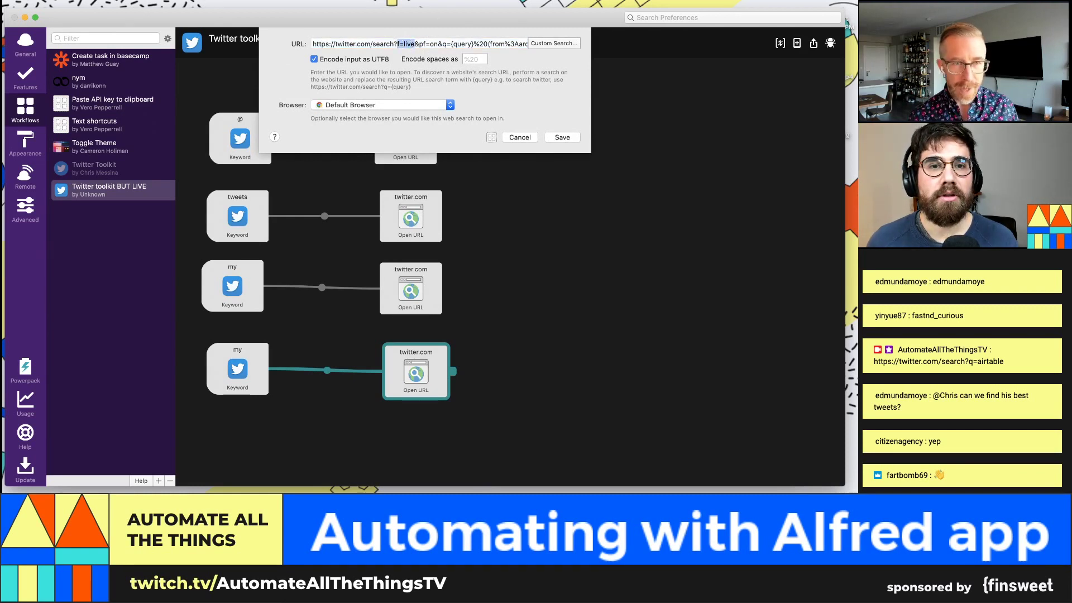
key("BackSpace")
key("Delete")
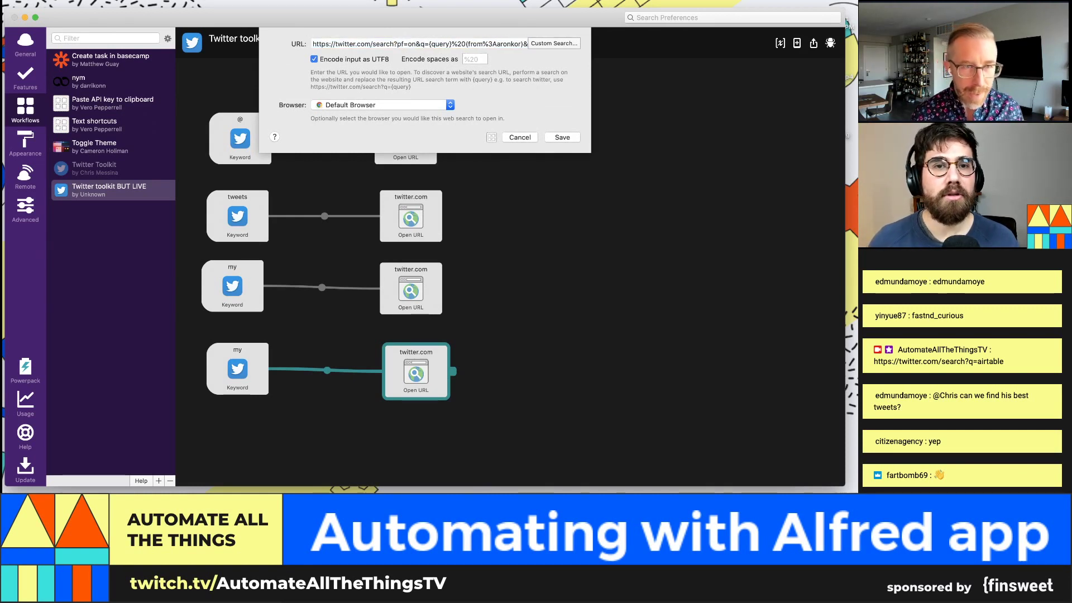
left_click(563, 137)
left_click(245, 360)
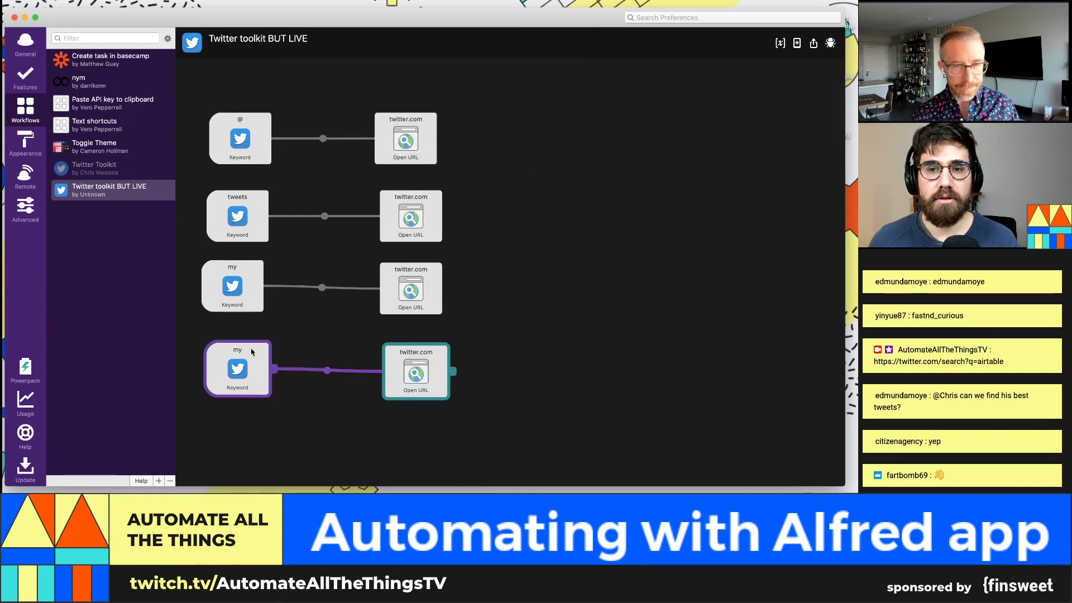
Step: Replace 'latest' with 'top' in the duplicated keyword's title and save it
double_click(241, 361)
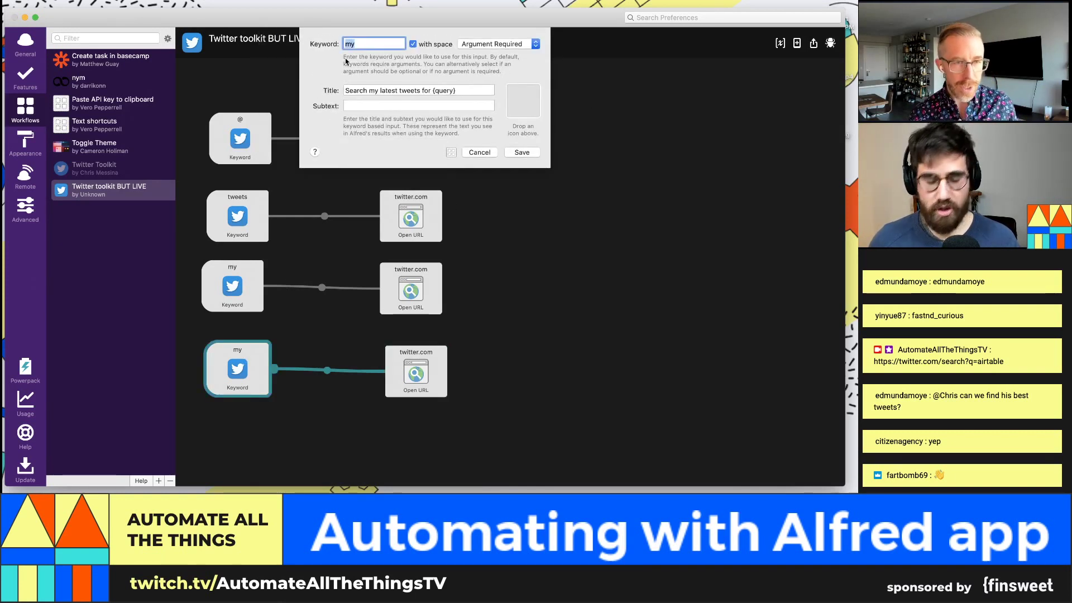
type("top")
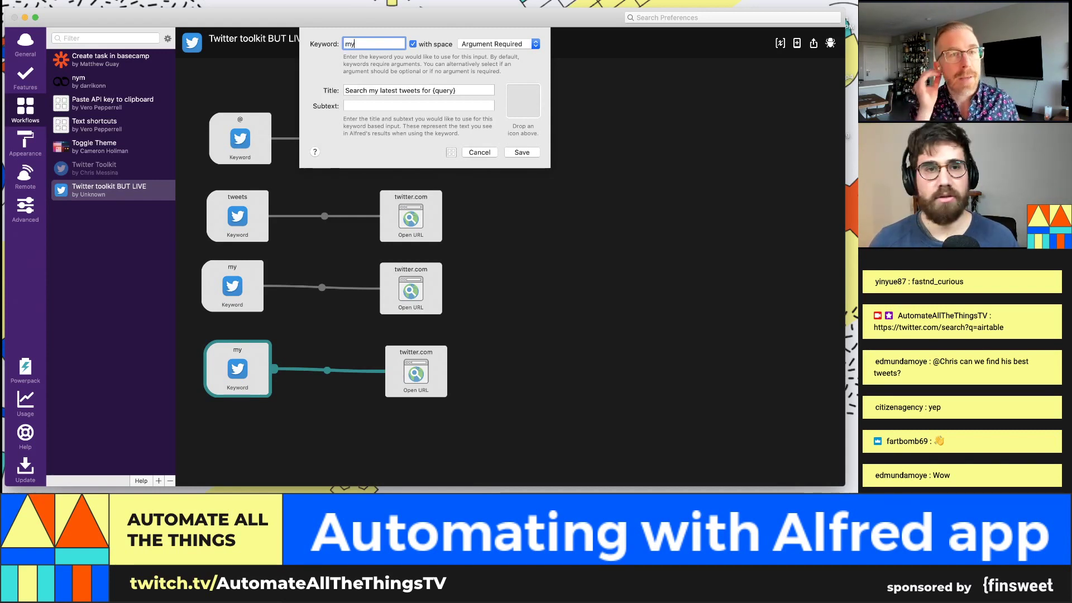
double_click(371, 90)
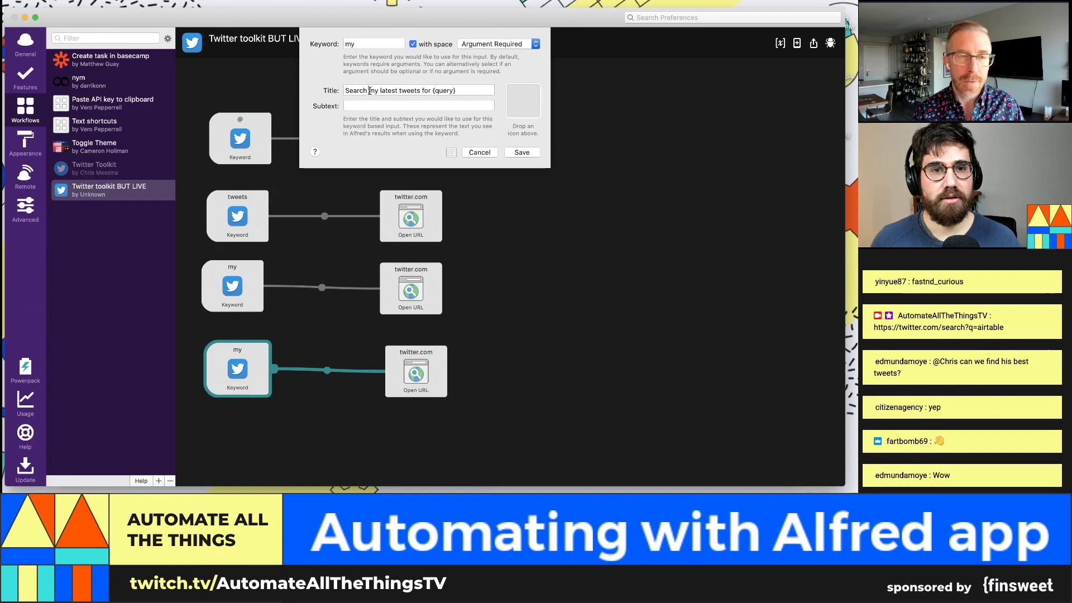
key("Right")
key("Right")
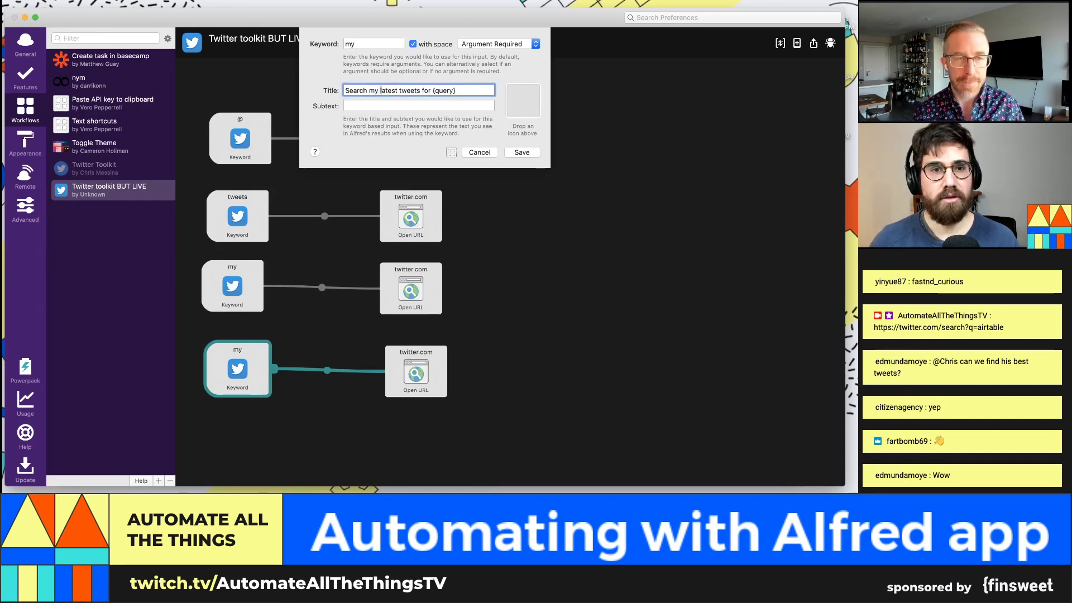
key("shift+Right")
key("shift+Right")
key("shift+Right")
key("shift+Right")
key("shift+Right")
type("top")
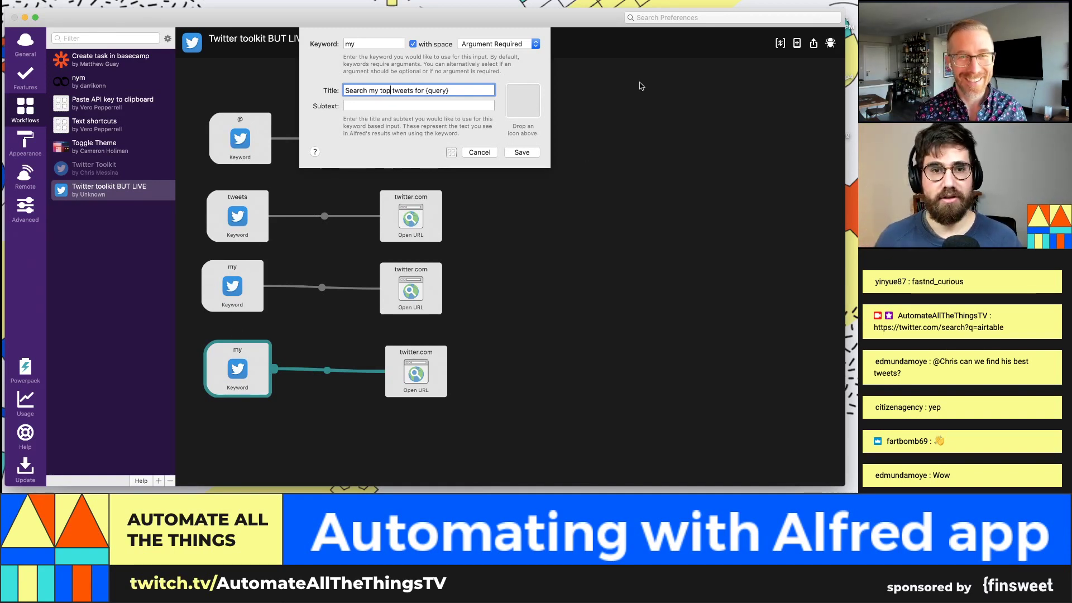
left_click(522, 152)
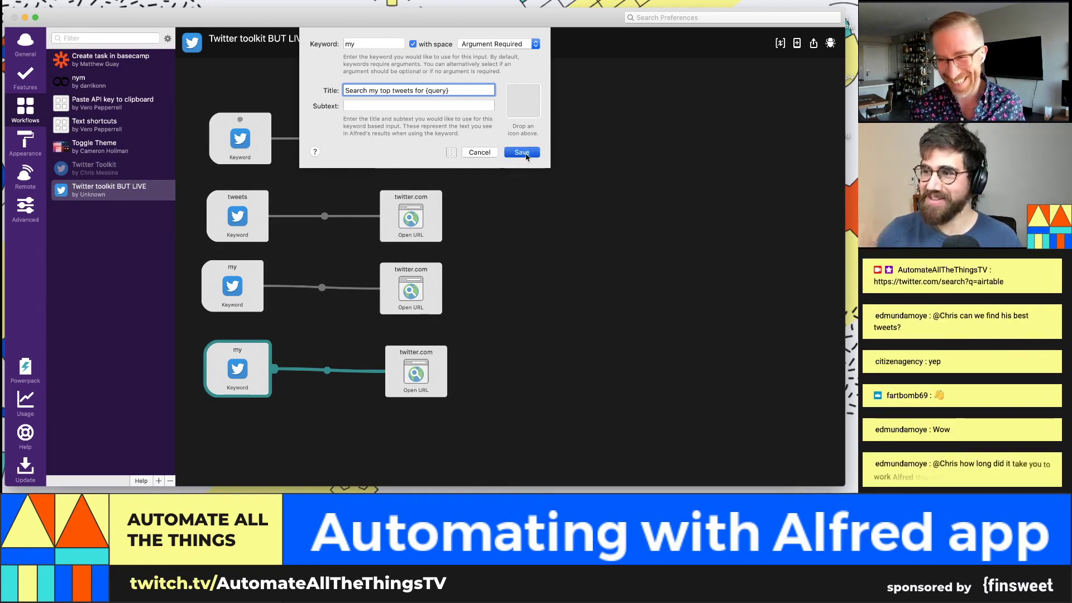
Step: Search 'my airtable' in Alfred and run 'Search my top tweets for airtable'
key("alt+space")
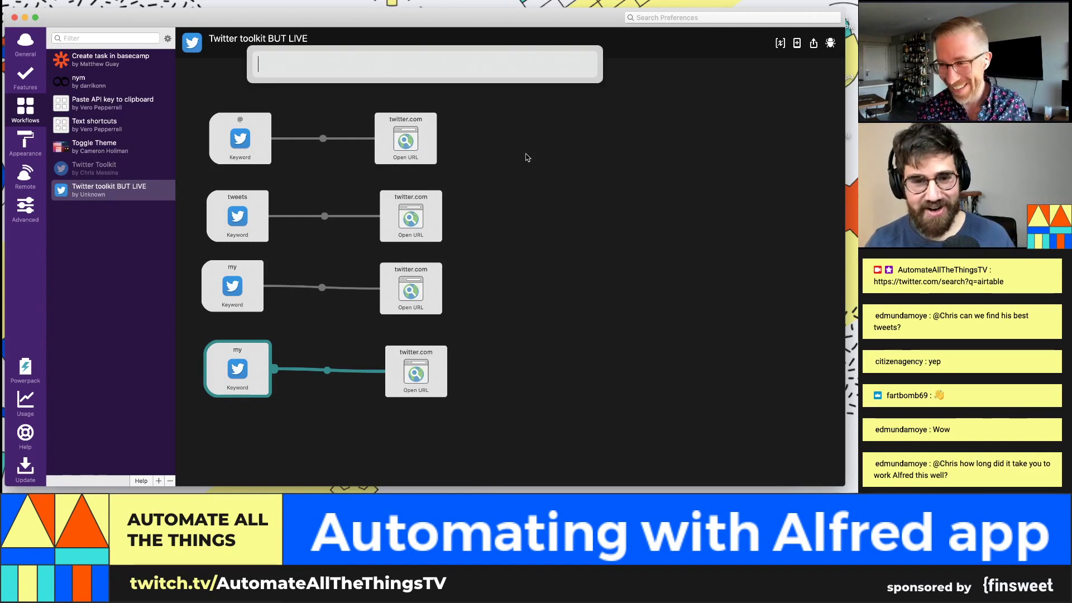
type("my")
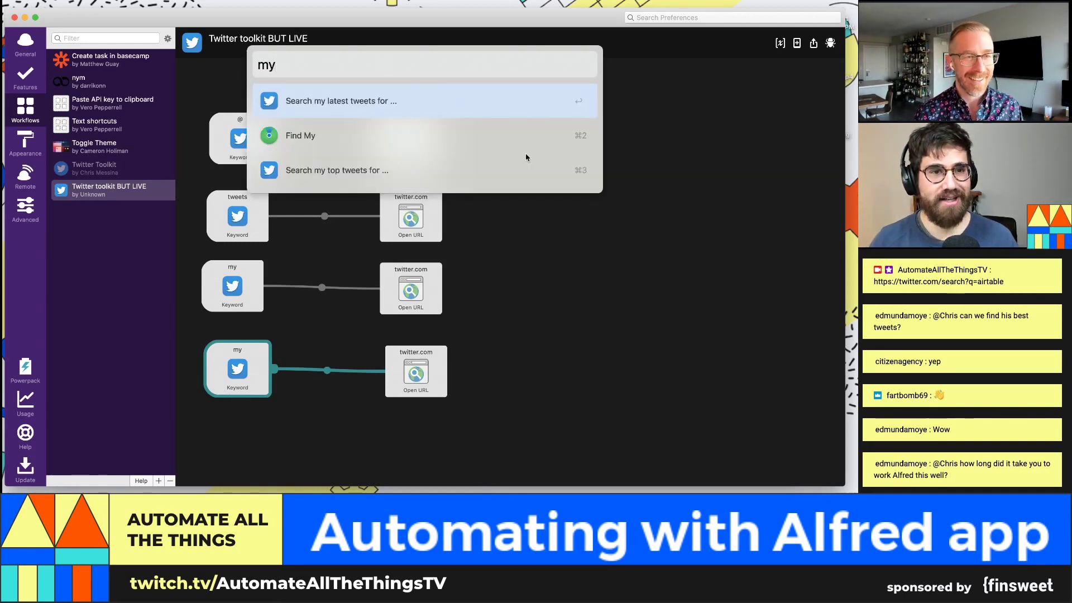
type(" airtable")
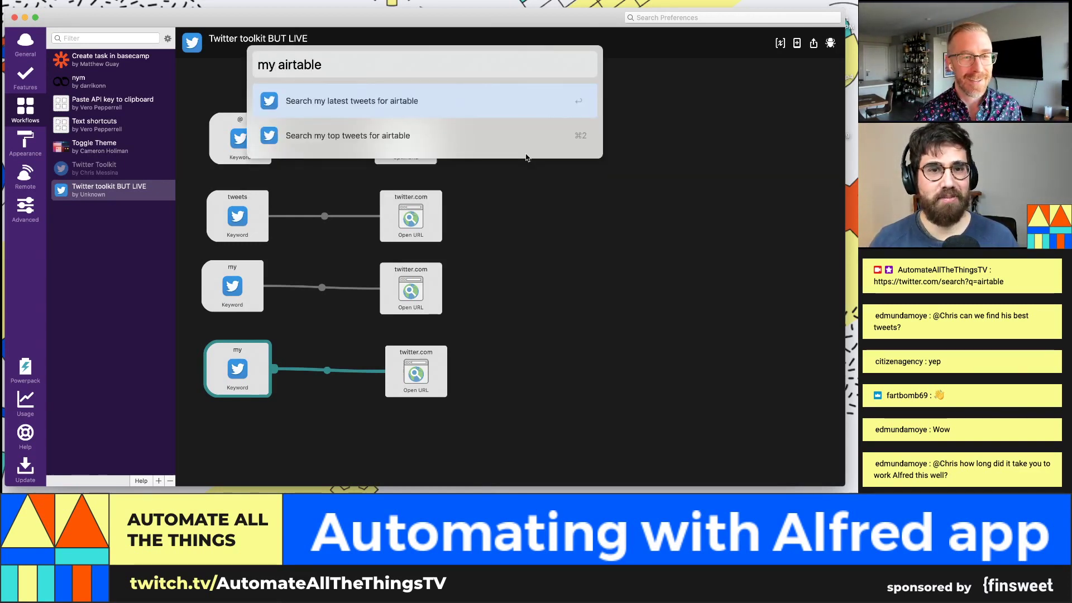
left_click(360, 146)
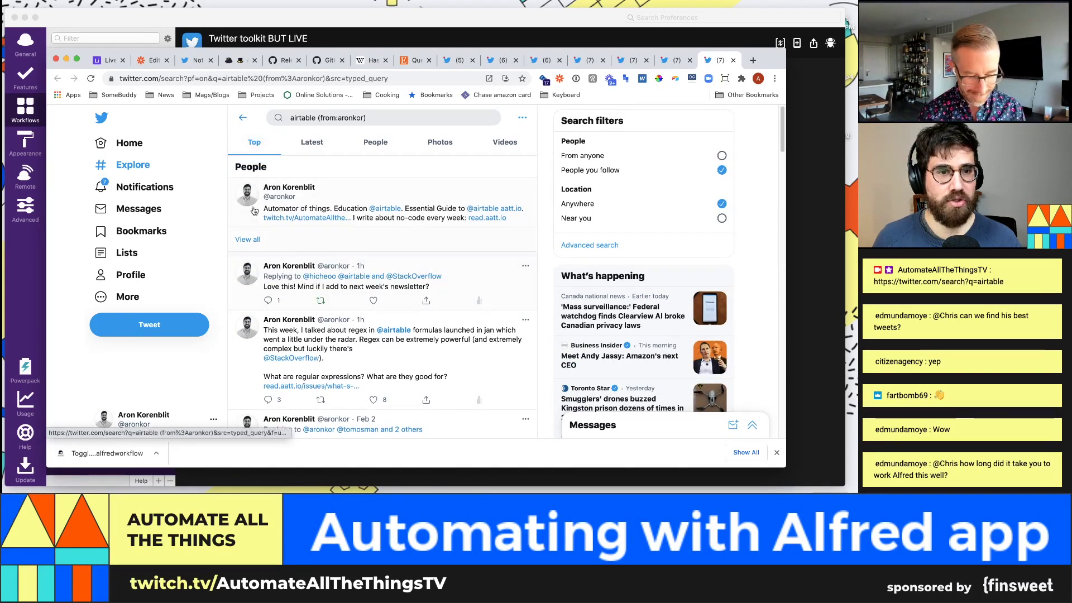
Step: Scroll through the Top airtable results, such as the regex-in-formulas tweet, then return toward Alfred Preferences
scroll(335, 313, "down", 2)
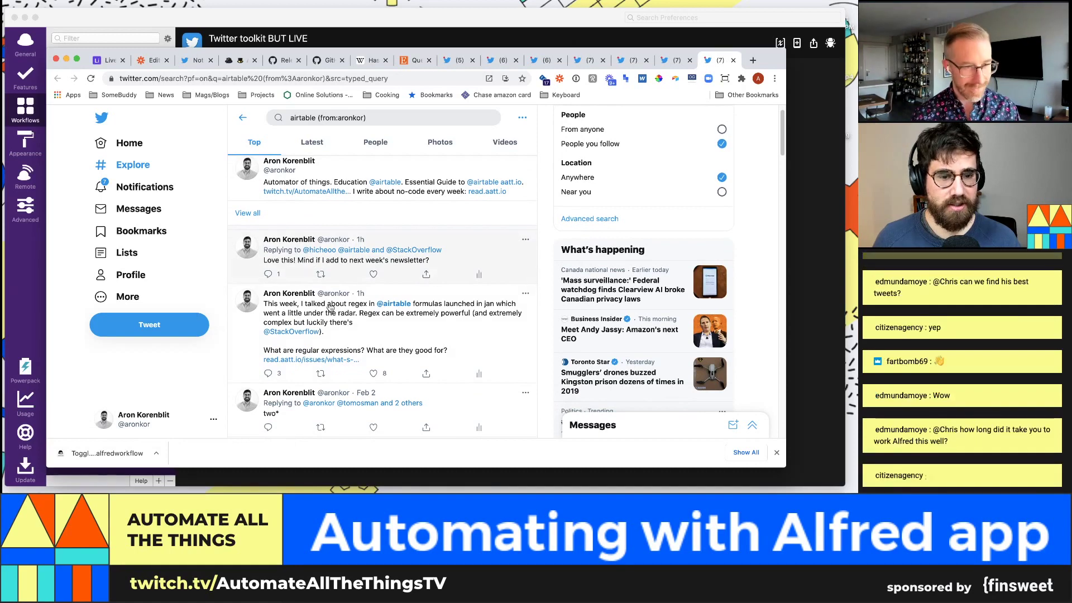
scroll(351, 345, "down", 3)
scroll(313, 224, "up", 4)
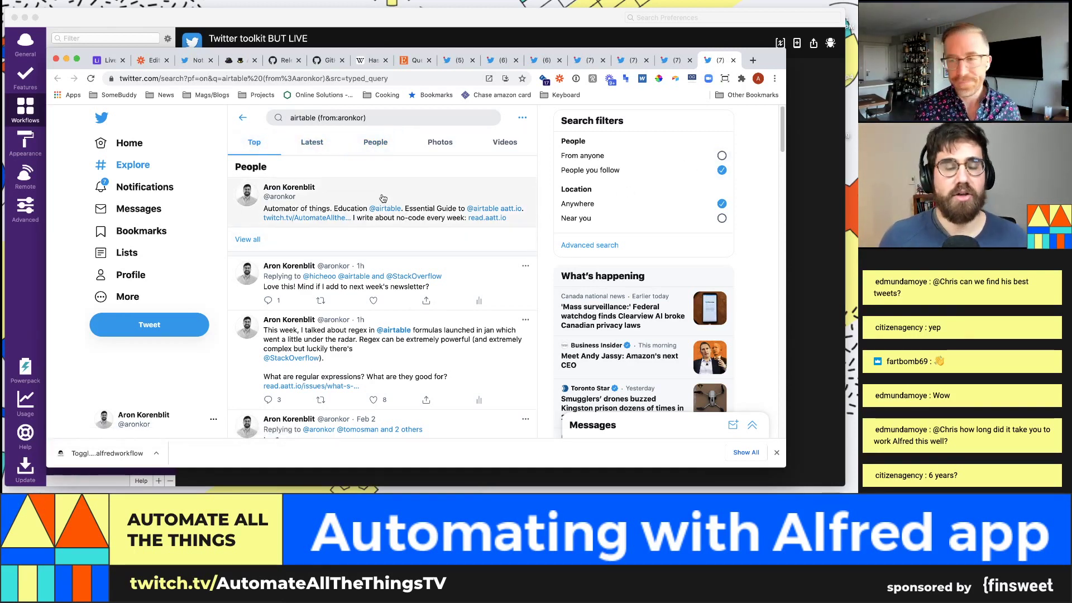
scroll(387, 224, "down", 15)
scroll(388, 246, "up", 15)
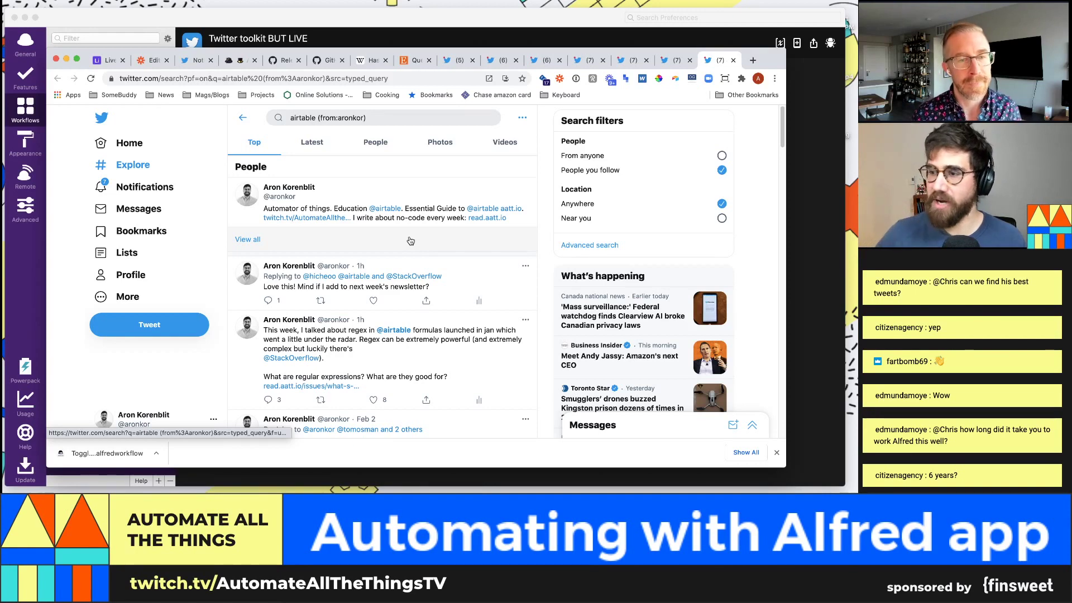
key("super+Tab")
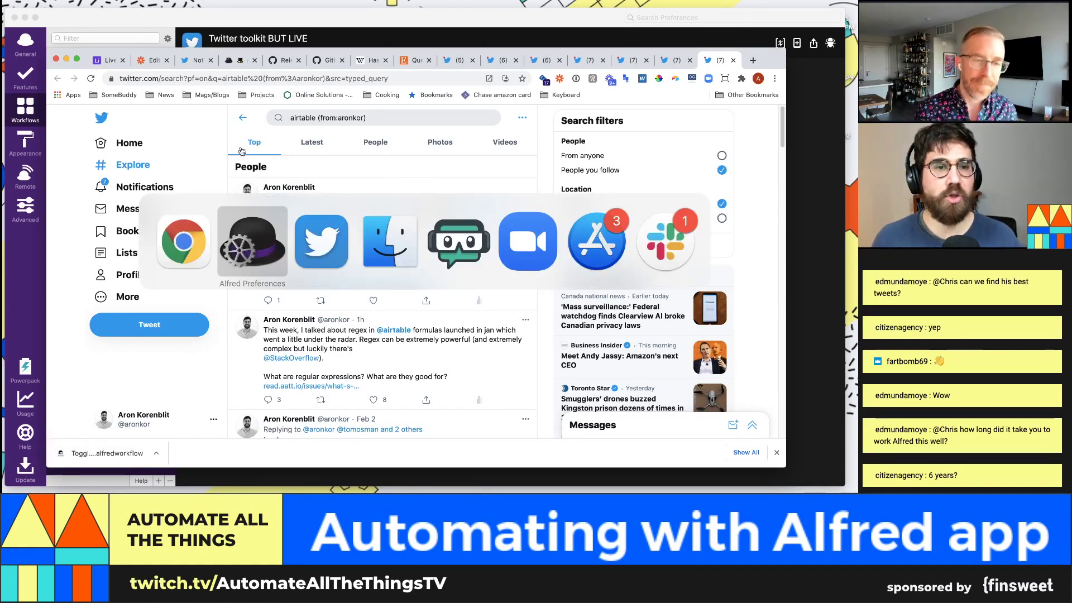
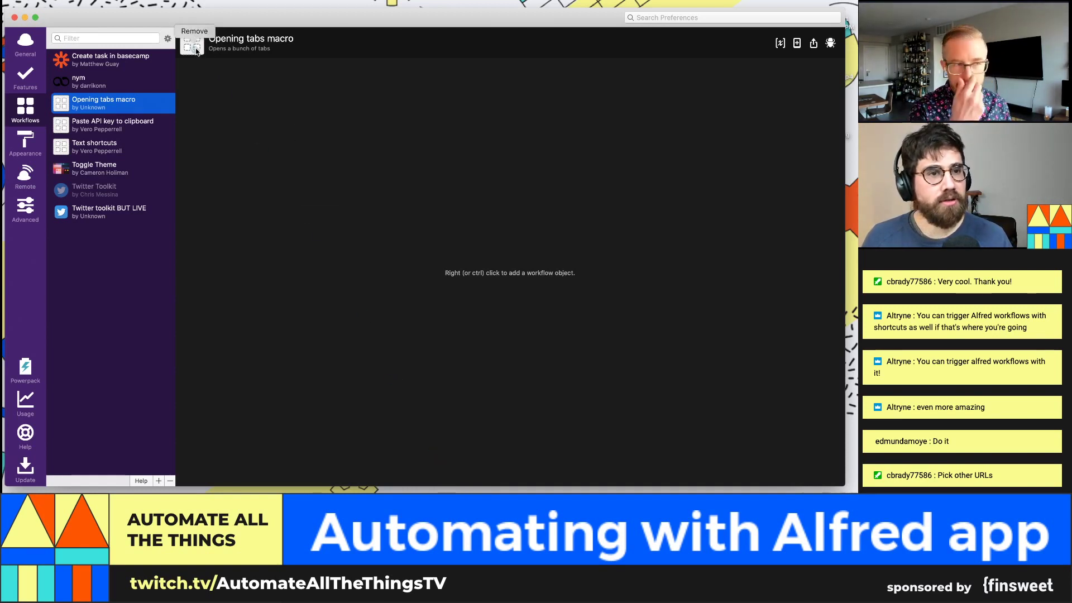
Step: Drag the Arduino app icon from Alfred's 'ard' search into the workflow icon well and save
key("alt+space")
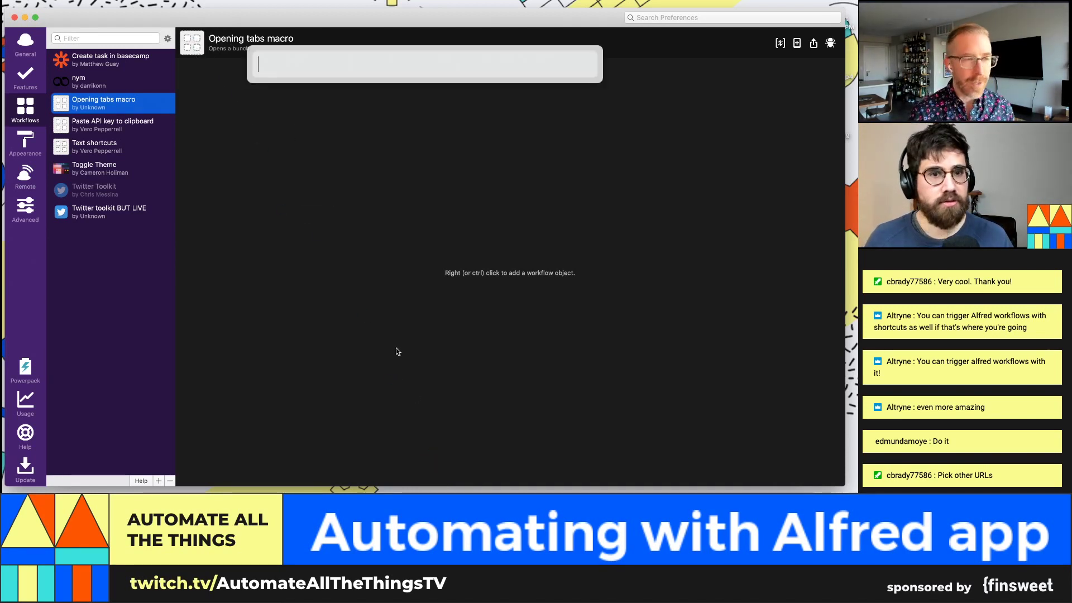
type("ardu")
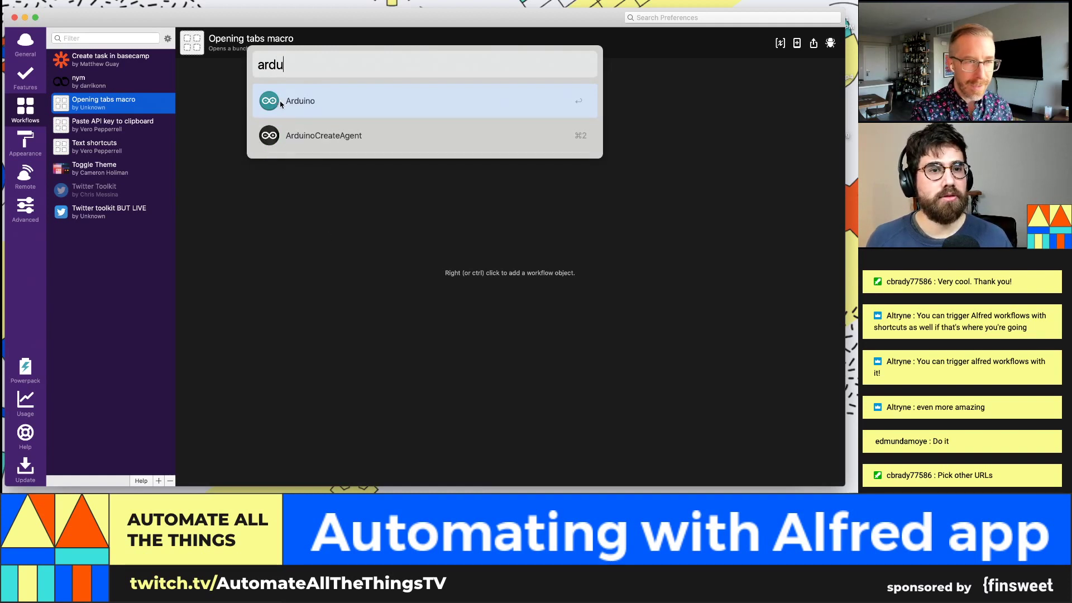
left_click(134, 111)
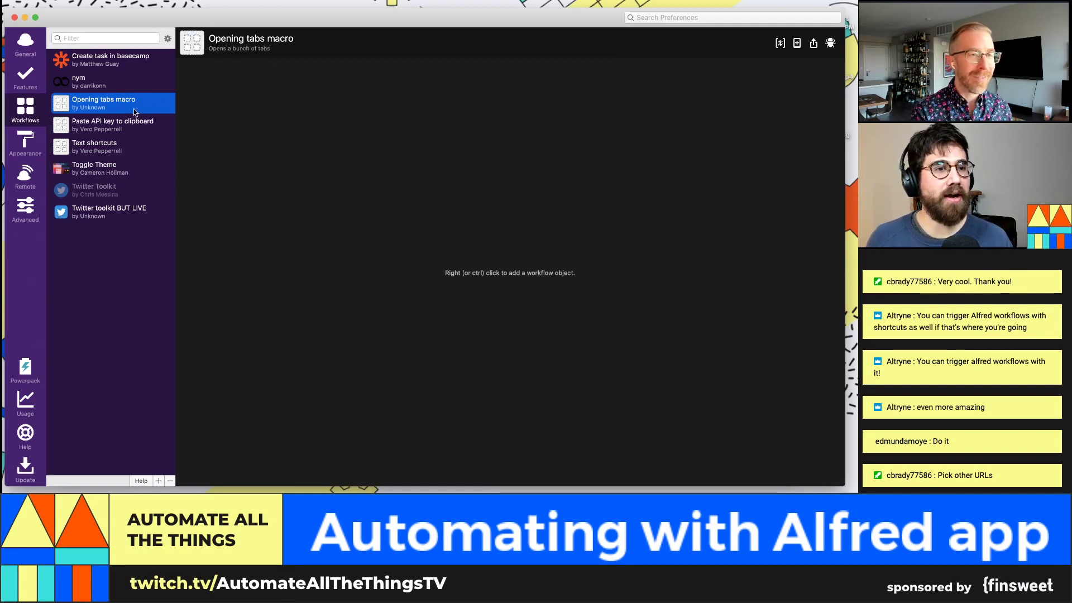
double_click(133, 108)
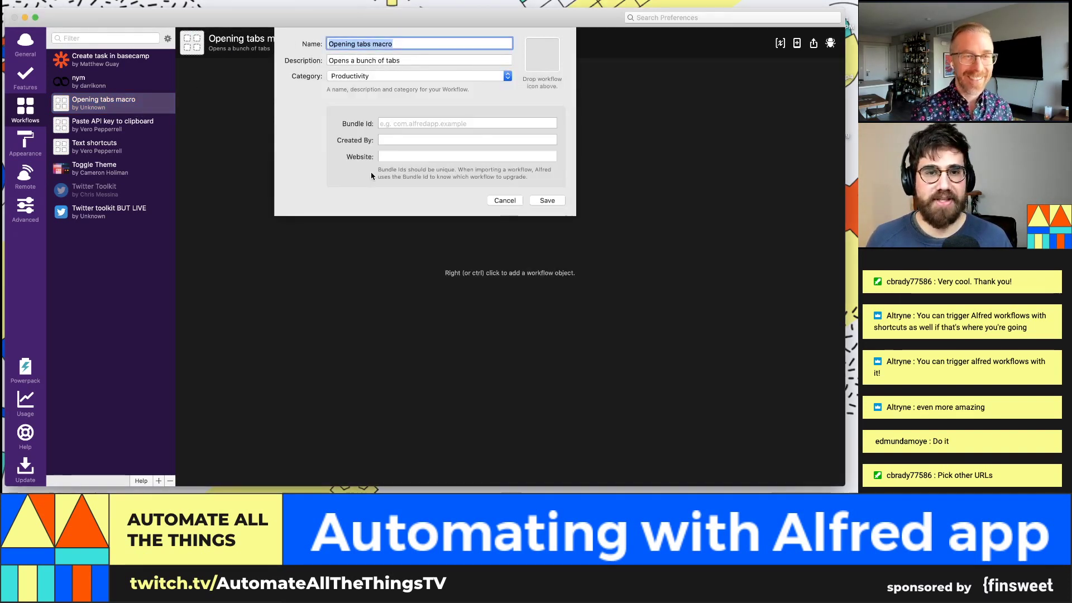
key("alt+space")
type("ard")
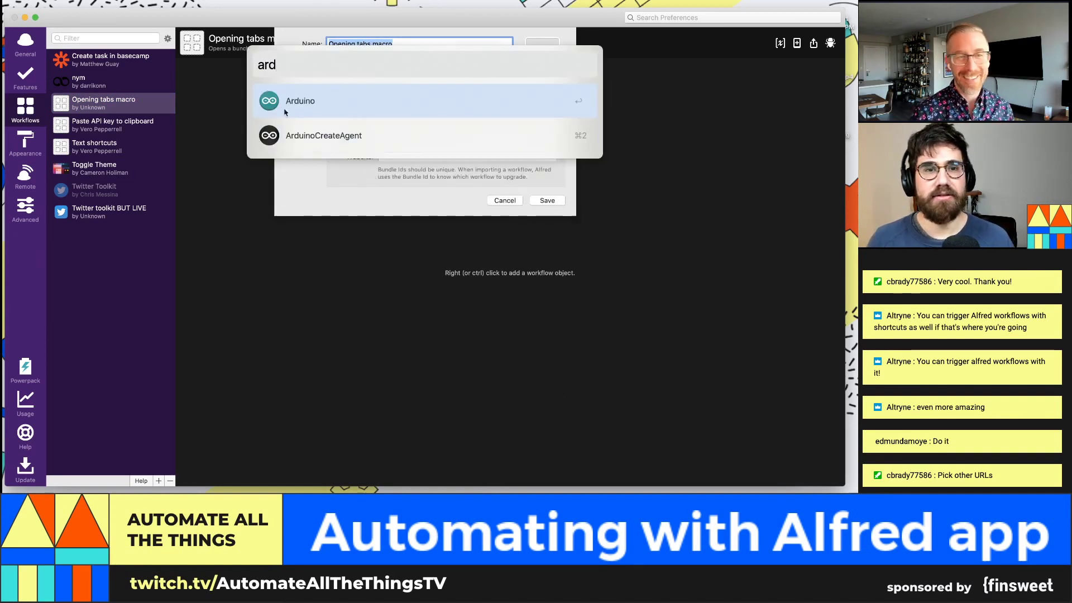
left_click_drag(272, 103, 541, 42)
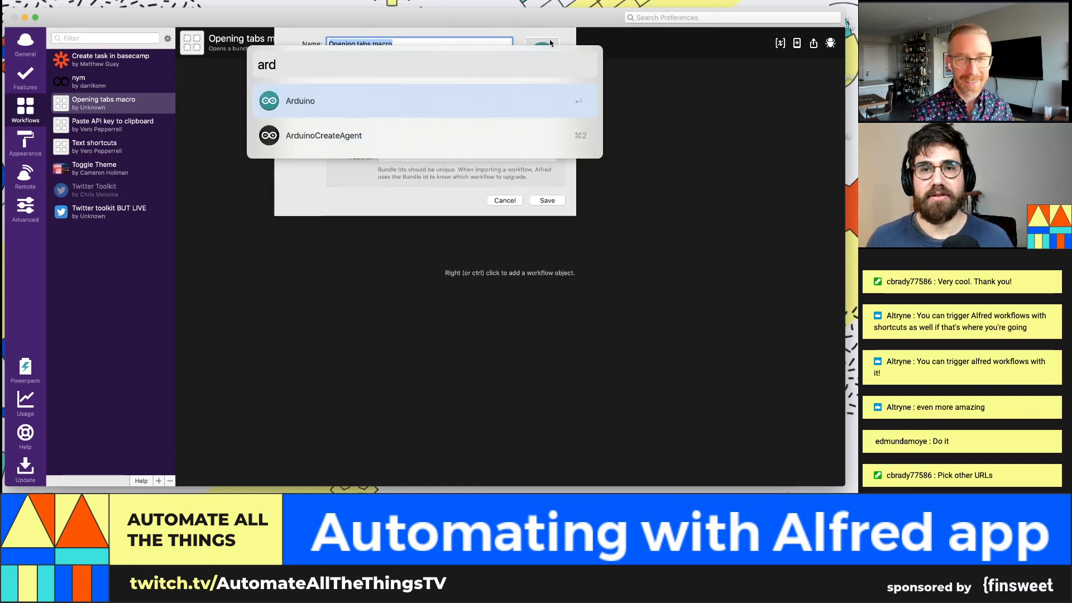
left_click(661, 140)
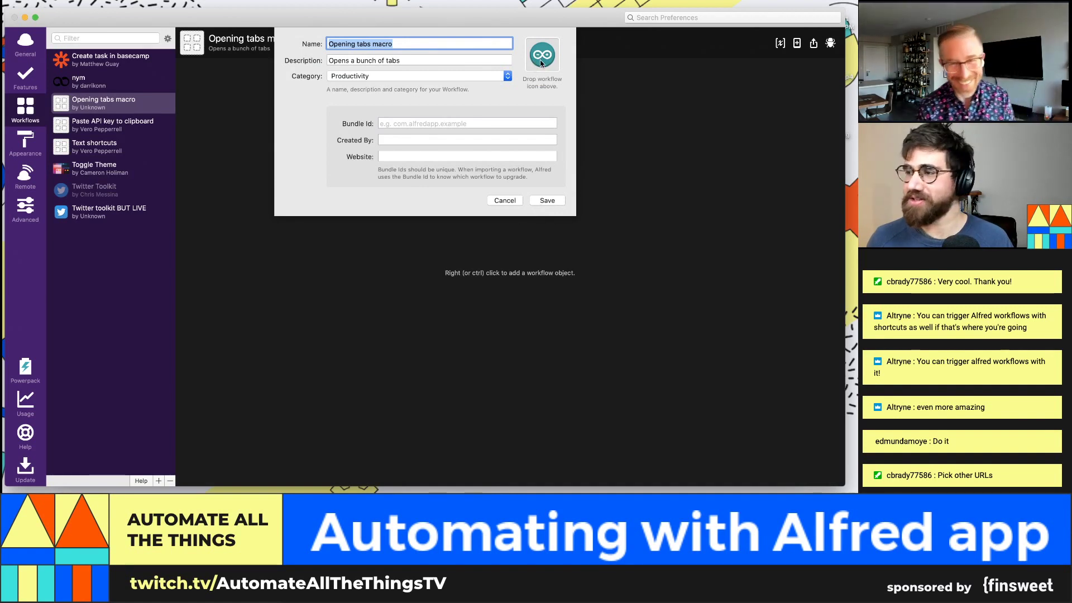
left_click(548, 199)
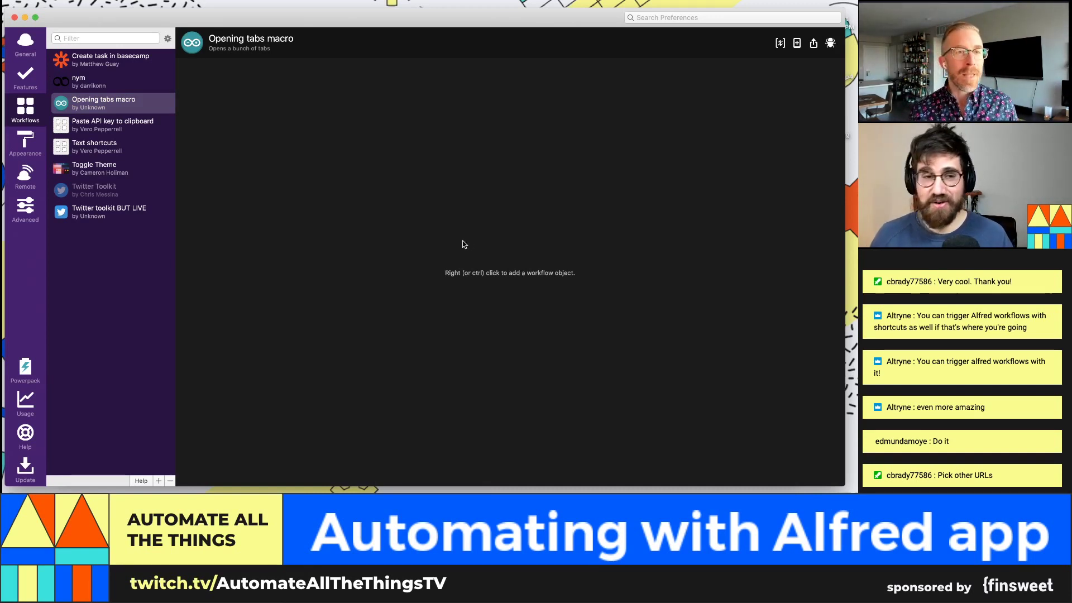
Step: Add a Hotkey trigger to the canvas, then cancel it and delete it again
right_click(254, 197)
left_click(240, 167)
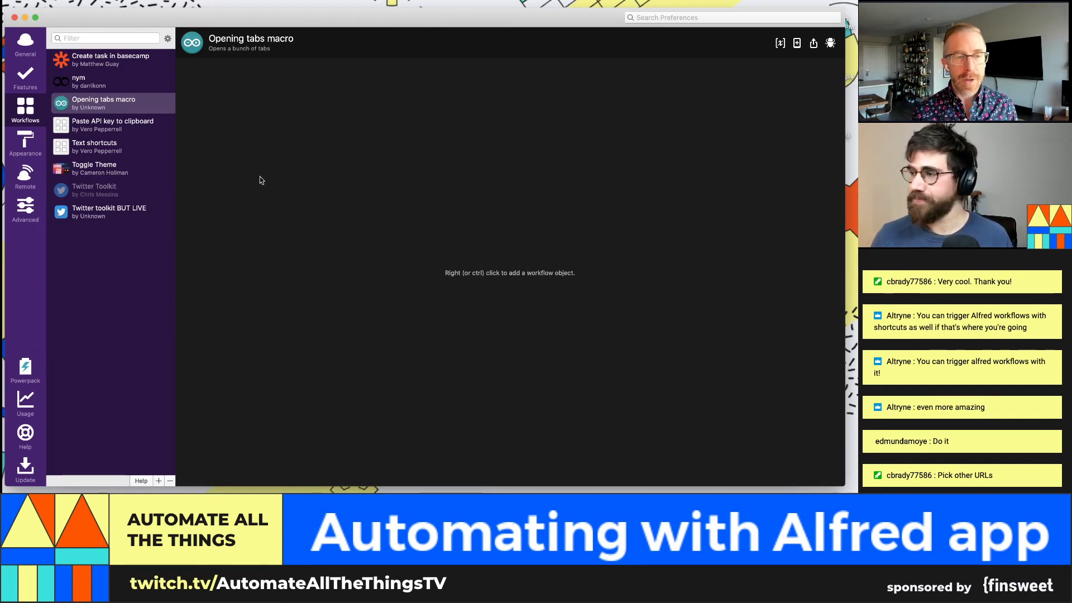
right_click(259, 177)
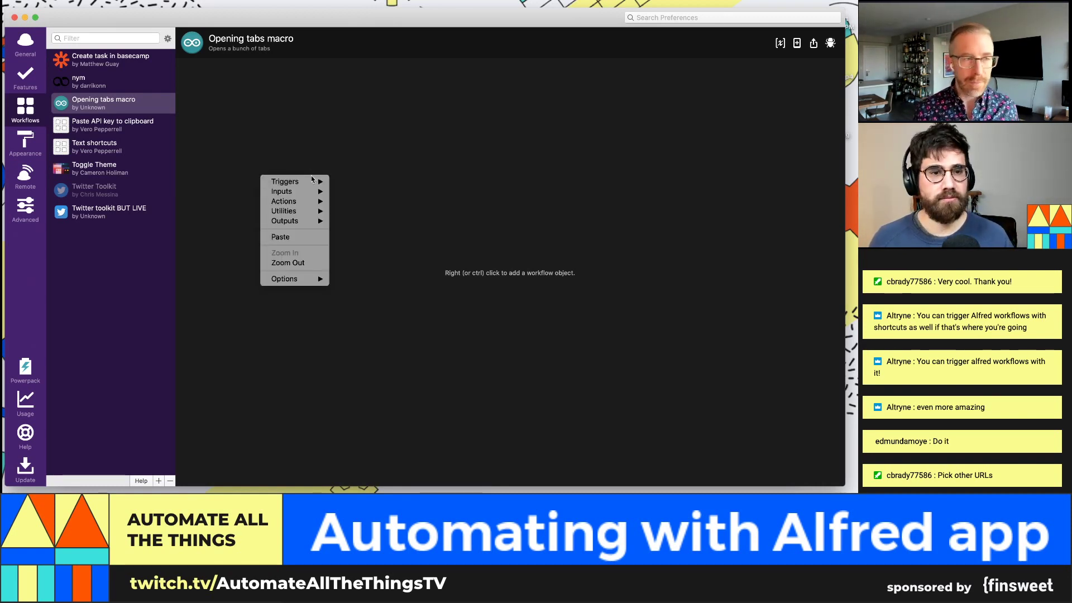
mouse_move(313, 180)
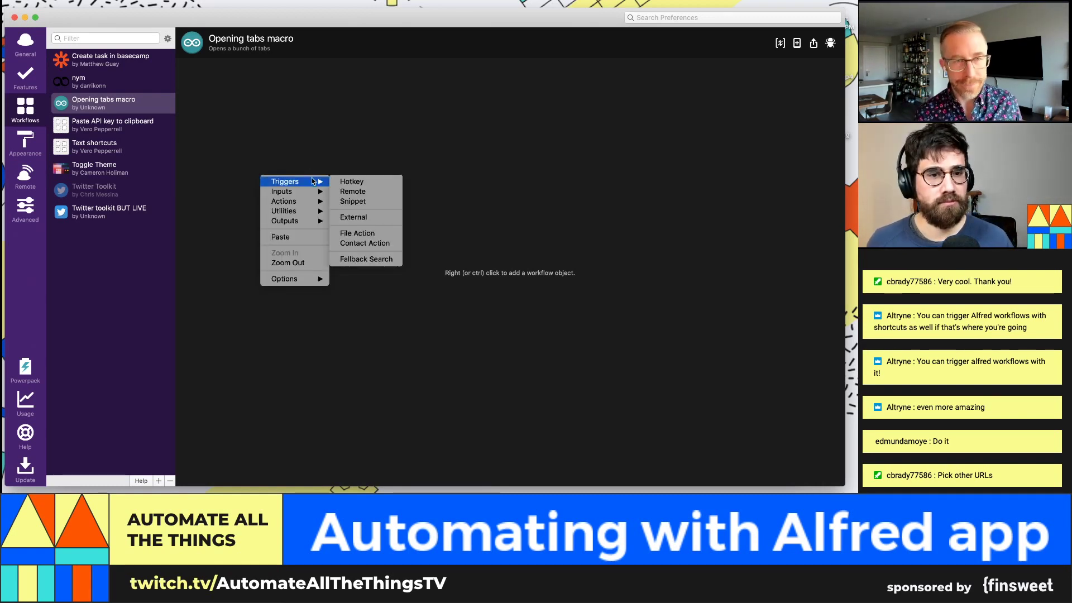
left_click(367, 183)
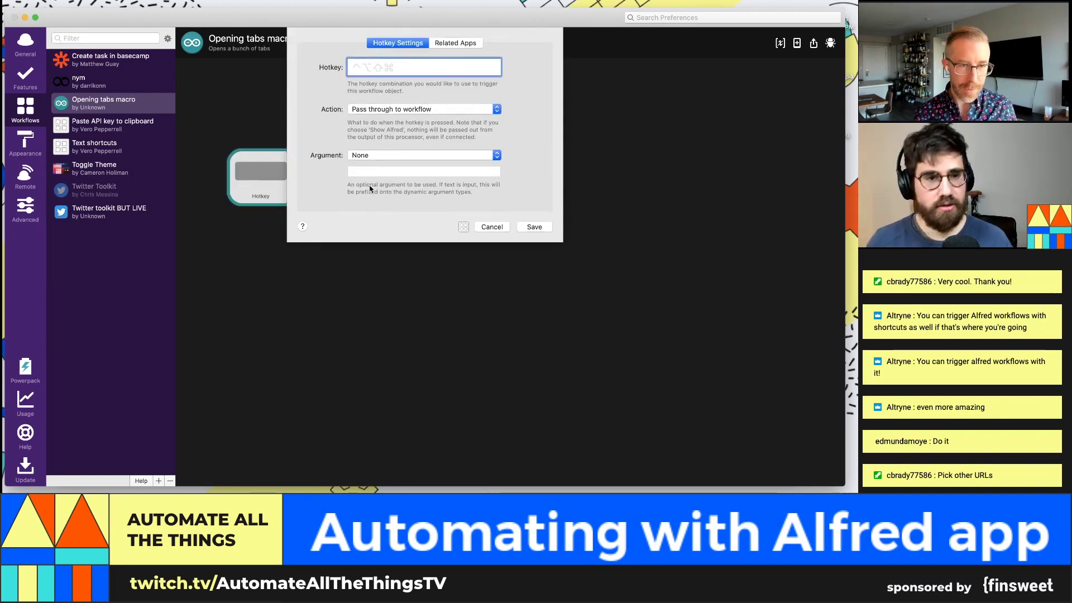
key("Escape")
right_click(235, 165)
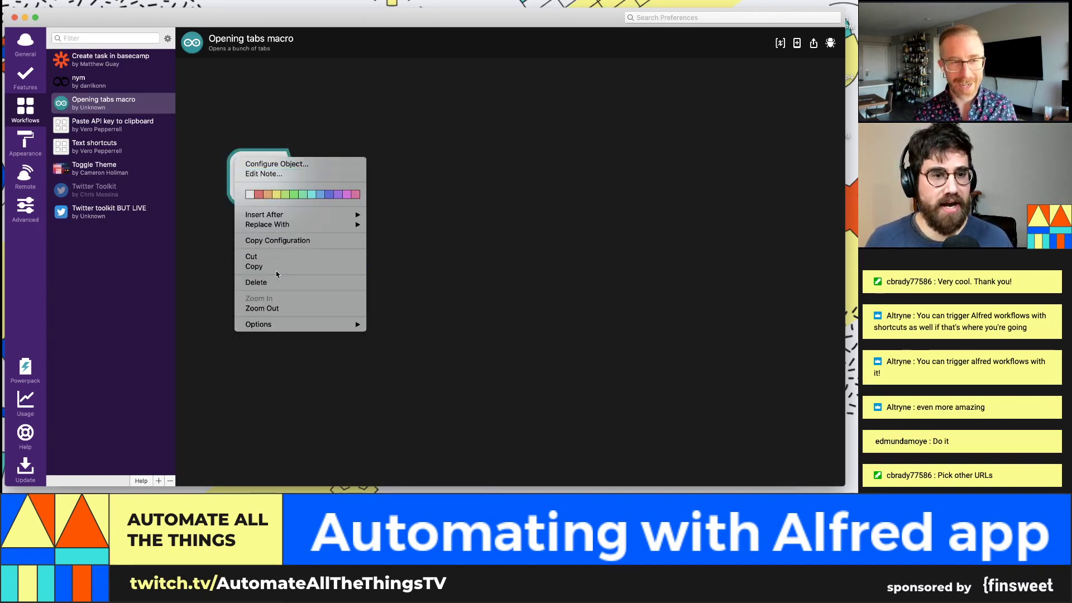
left_click(263, 282)
Step: Add a Keyword input with No Argument, titled 'Launch my tabs!', and save it
right_click(292, 104)
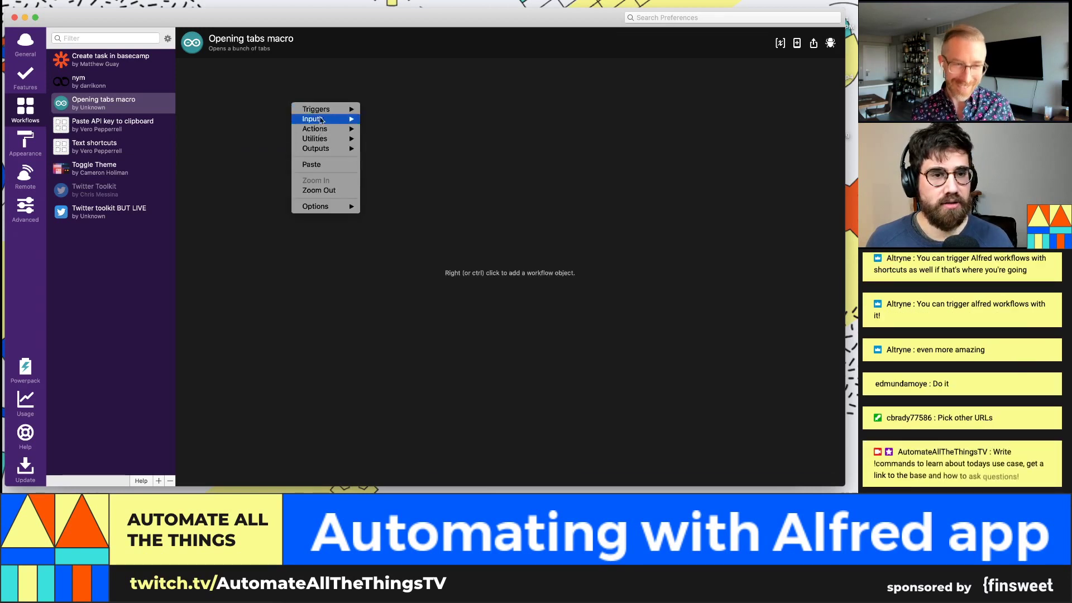
mouse_move(326, 109)
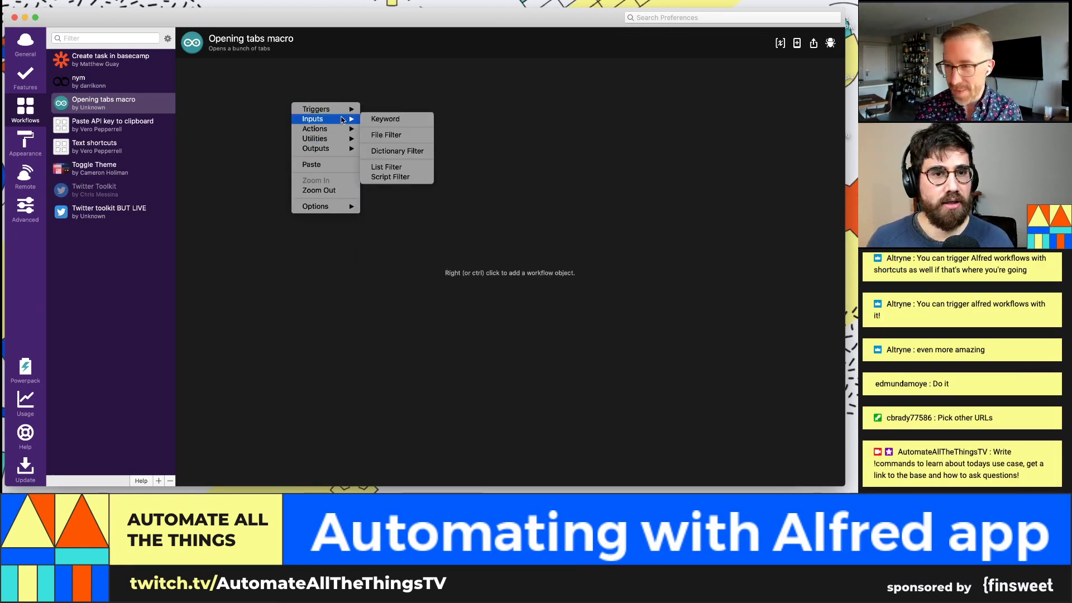
left_click(390, 115)
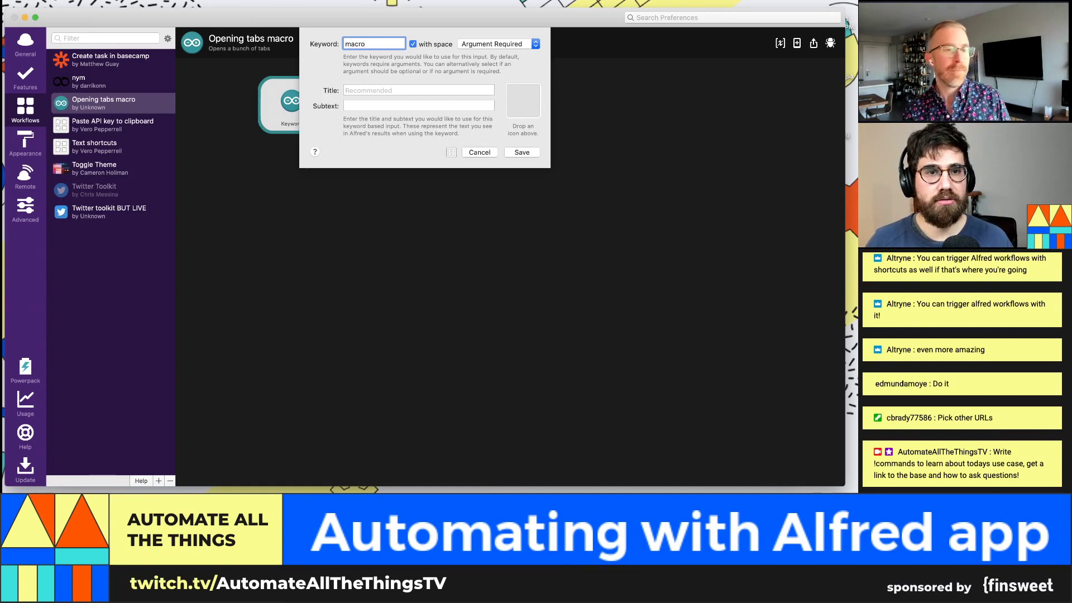
left_click(523, 45)
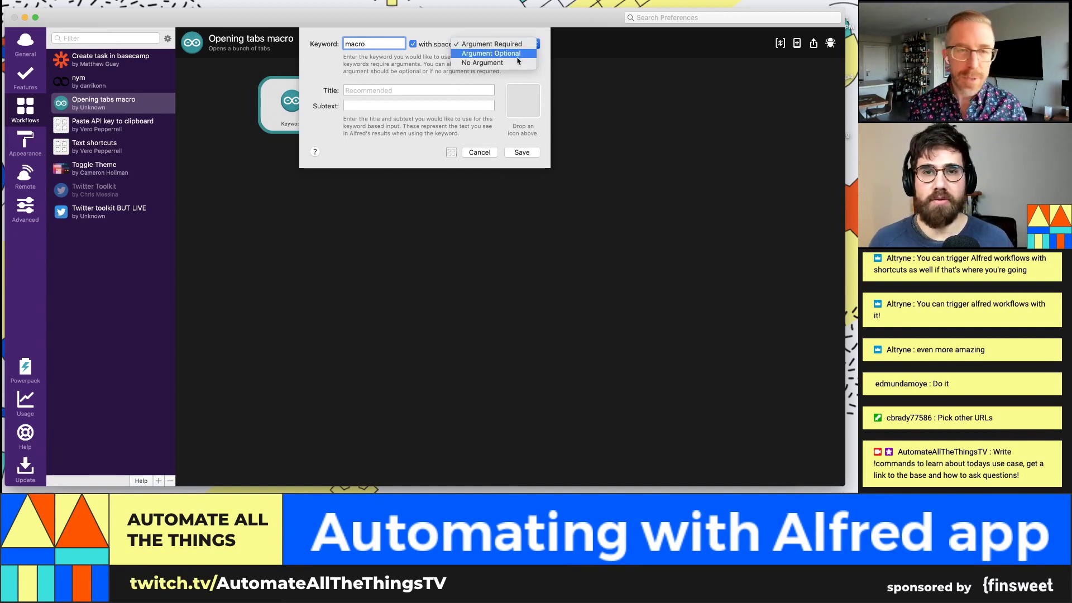
left_click(515, 61)
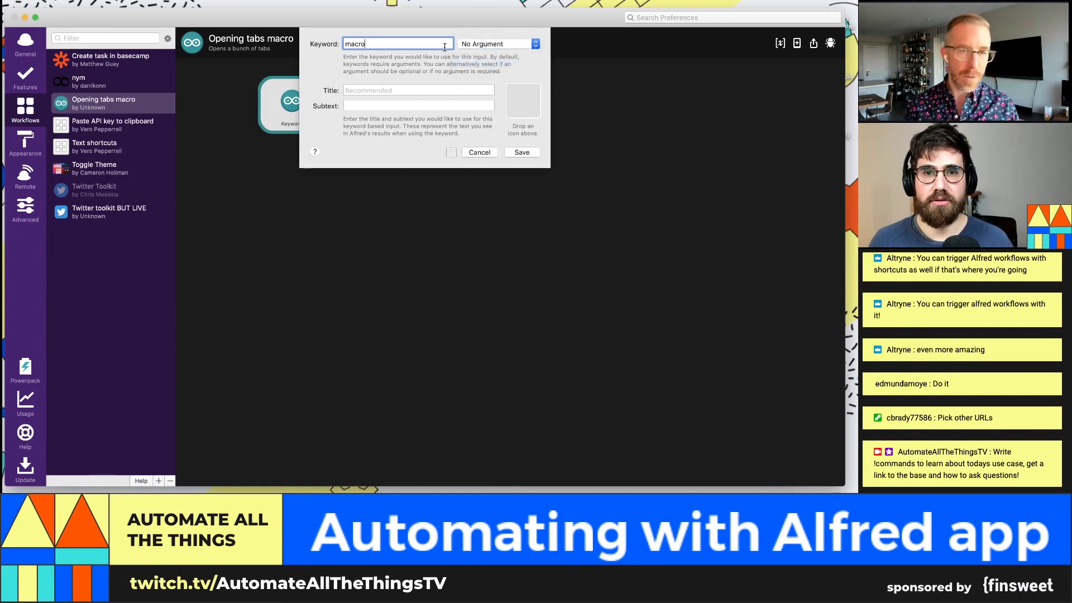
left_click(447, 93)
type("L")
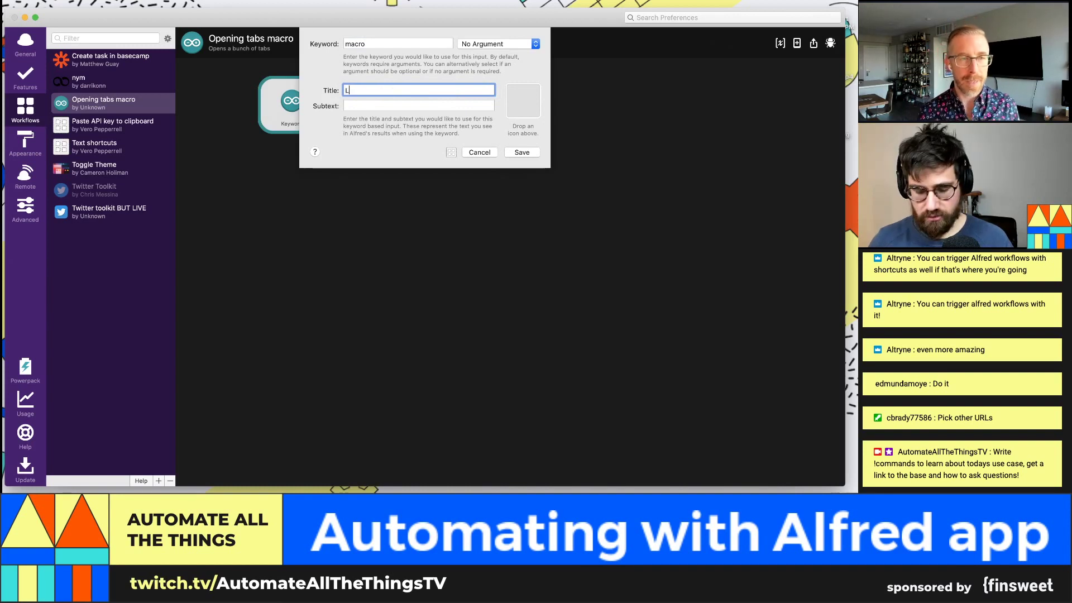
type("au")
key("BackSpace")
key("BackSpace")
key("BackSpace")
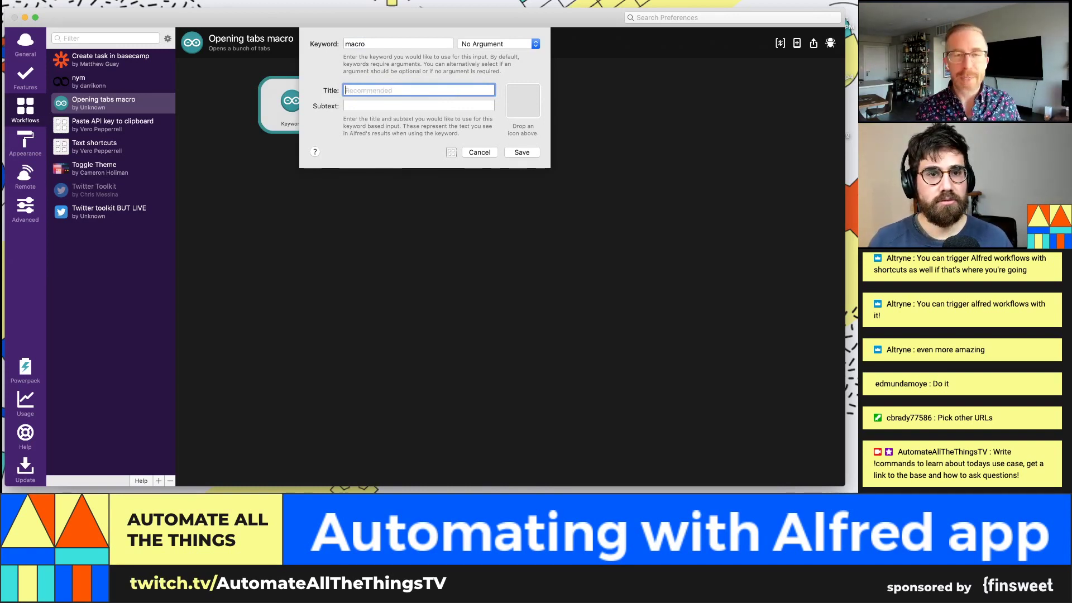
type("Launch my ta")
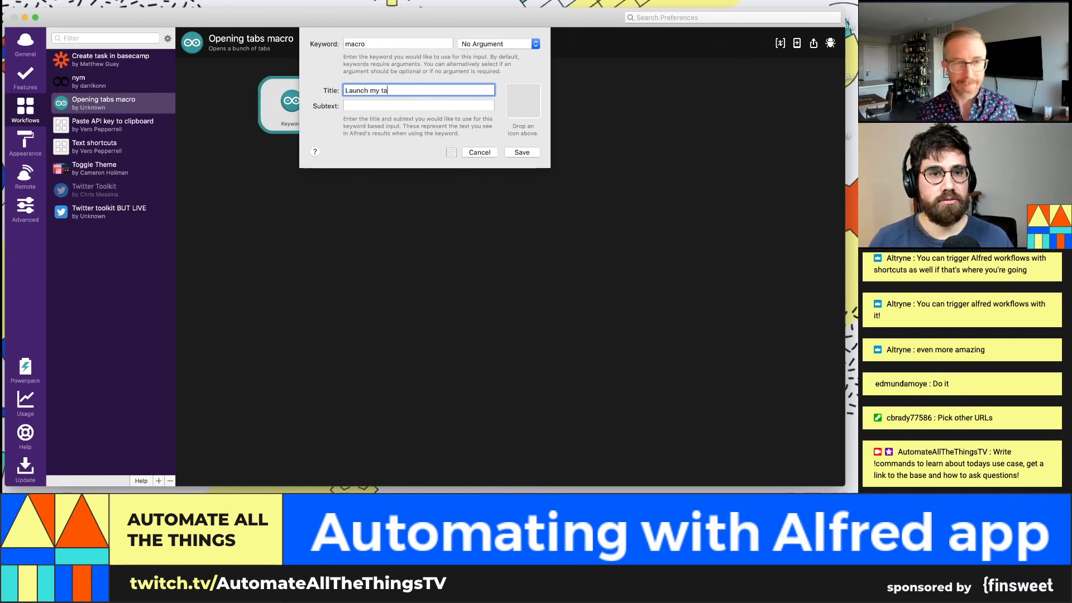
type("bs!")
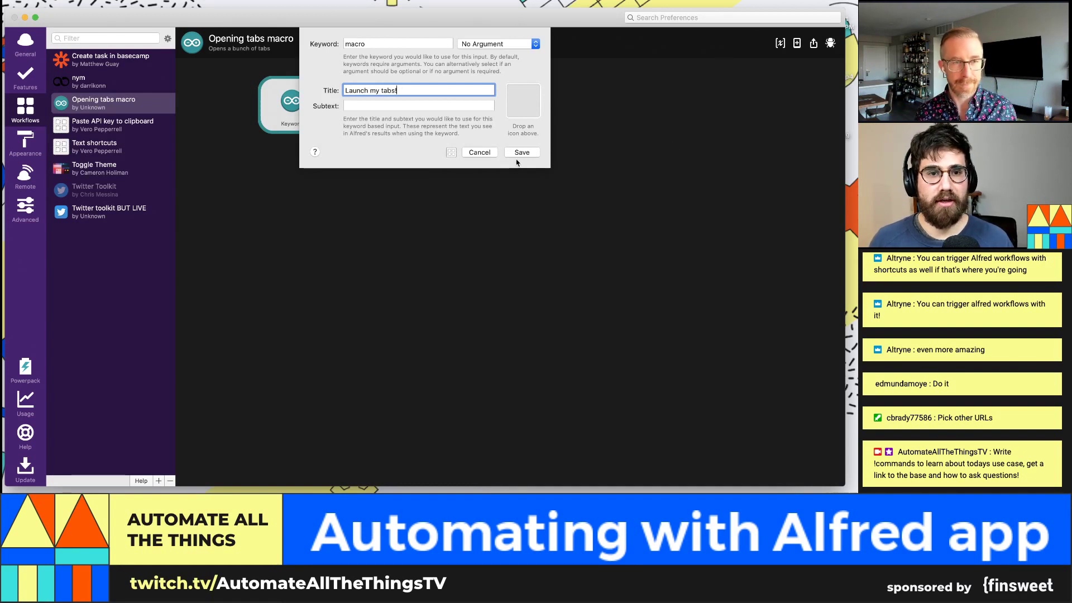
left_click(522, 153)
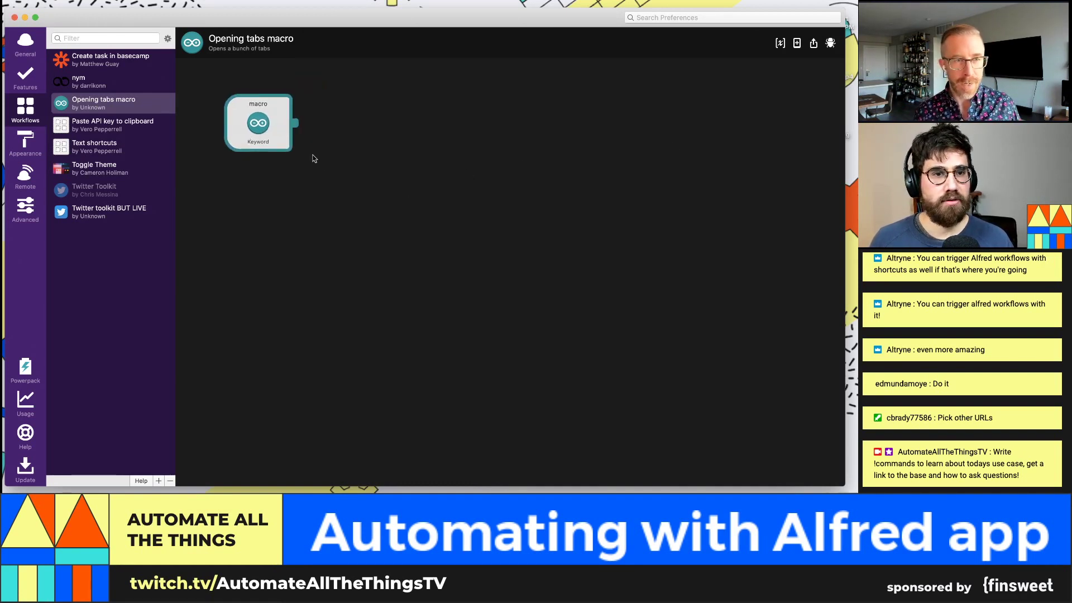
Step: Add an Open URL action to the workflow, leaving its URL field blank
left_click(279, 138)
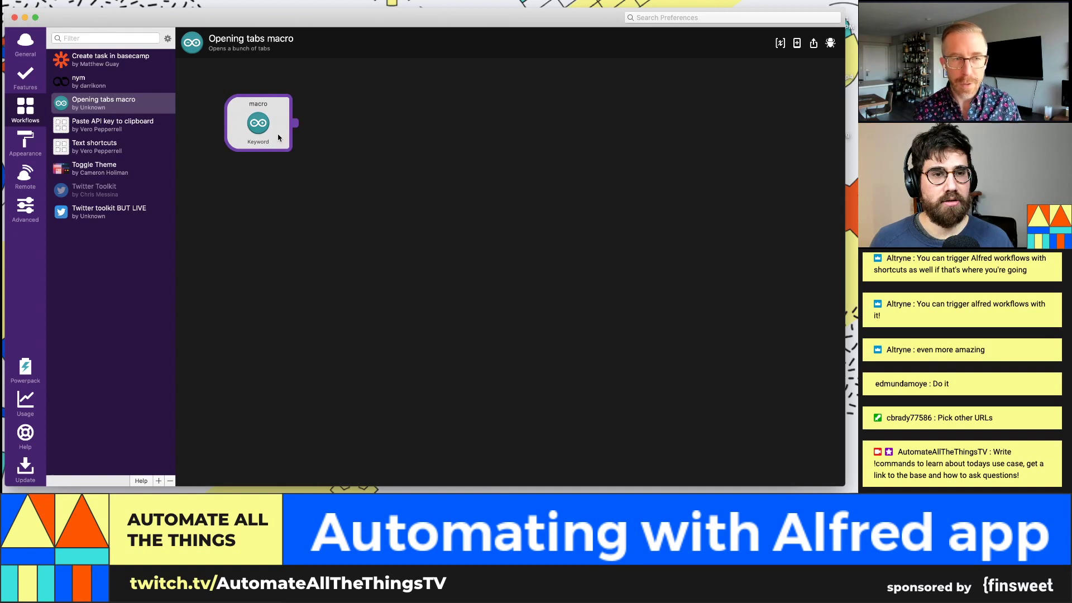
right_click(279, 137)
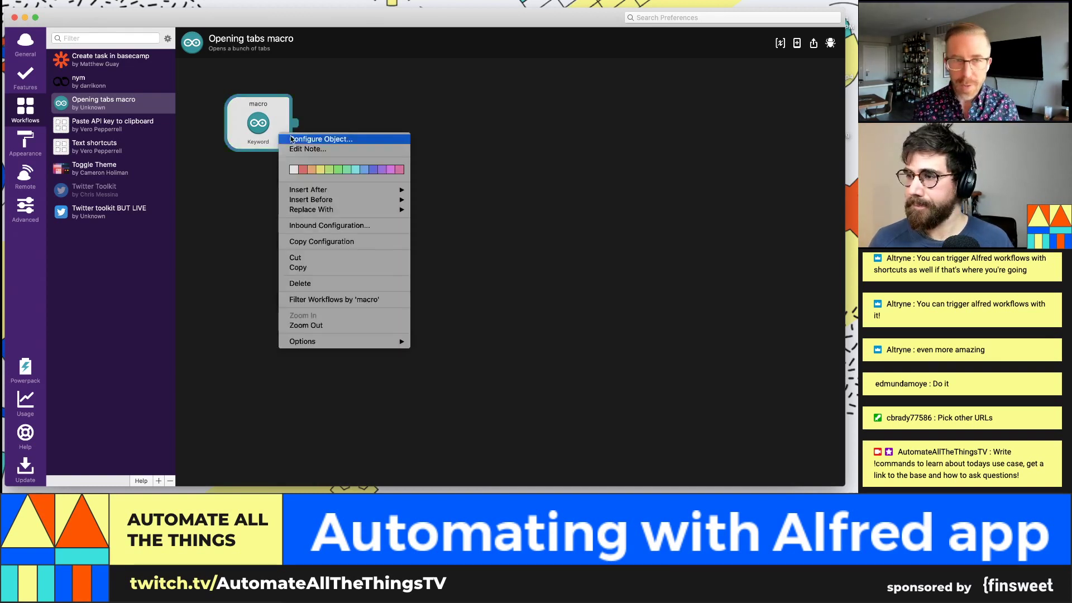
left_click(422, 94)
right_click(422, 94)
mouse_move(464, 120)
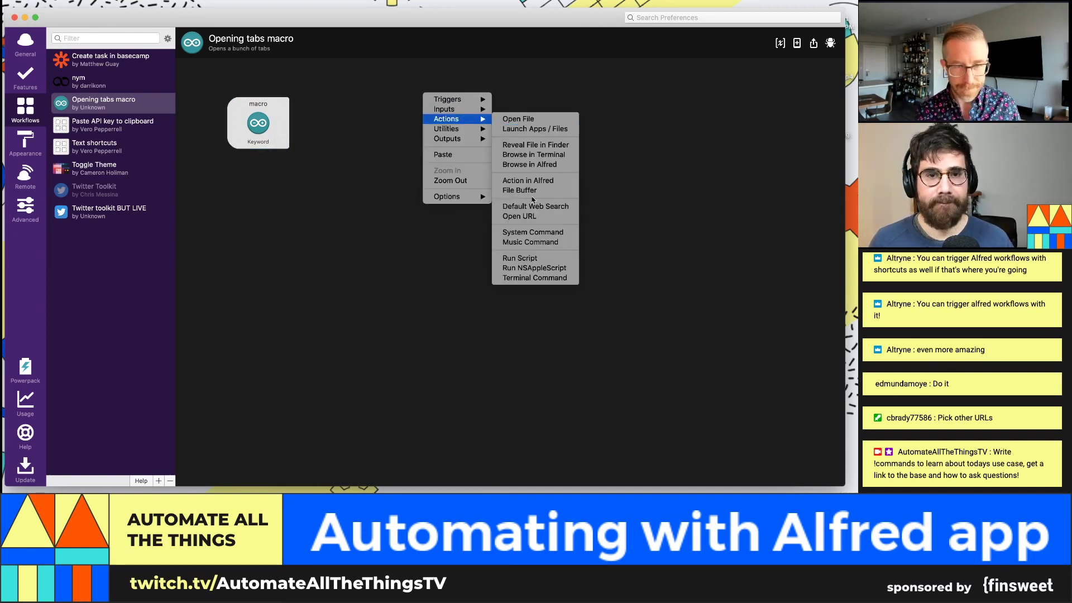
left_click(528, 217)
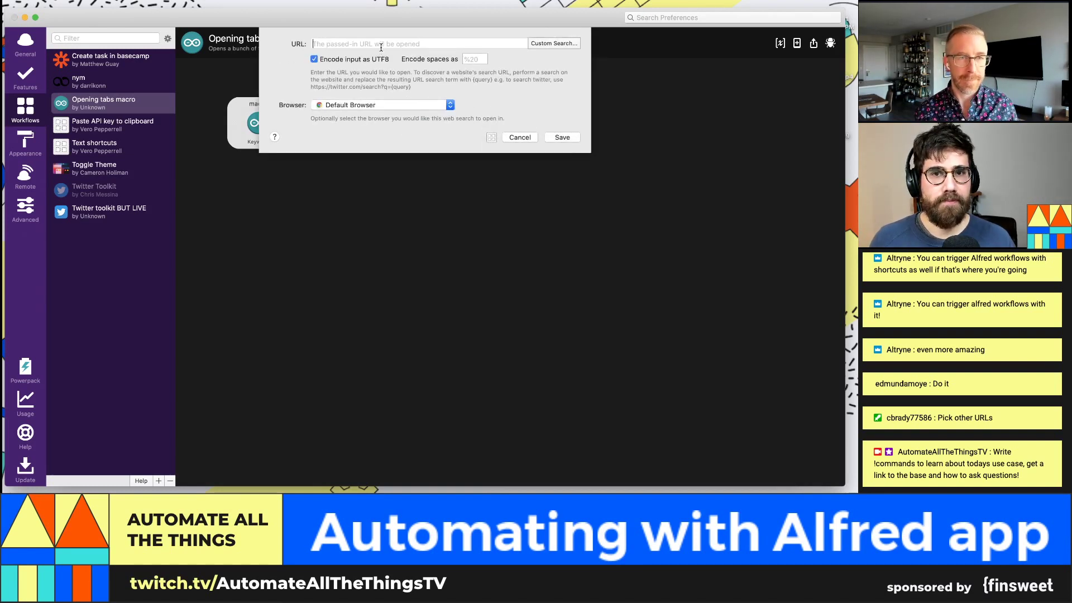
type("al")
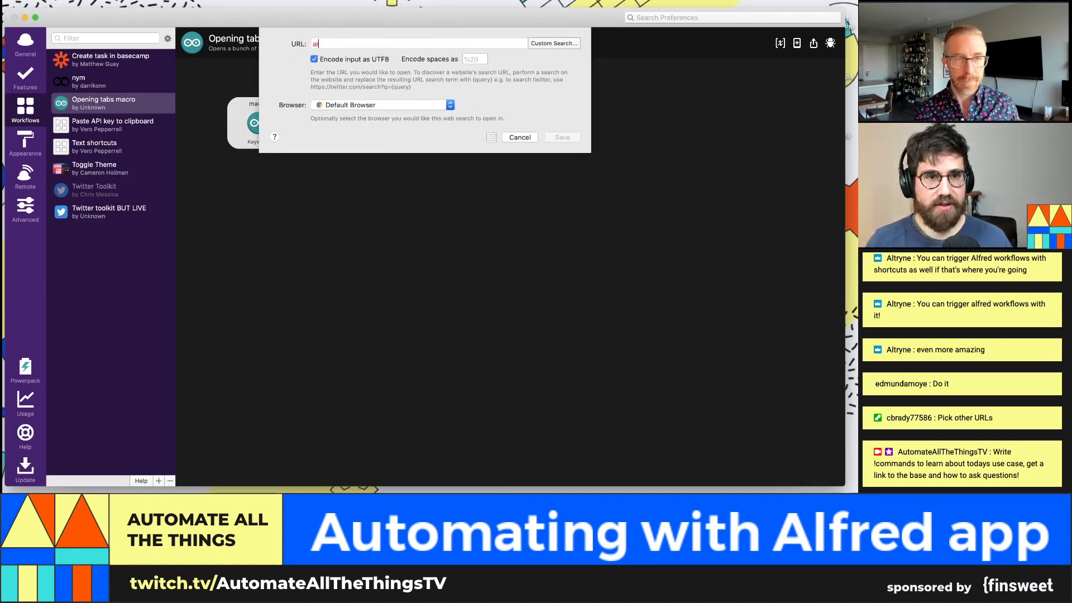
key("BackSpace")
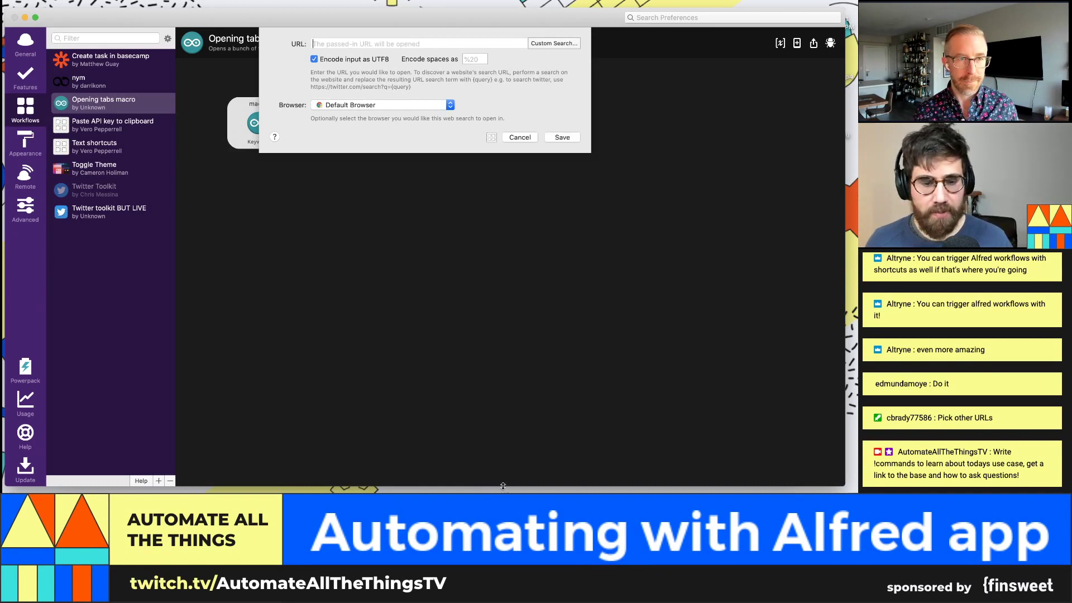
Step: Load airtable.com in a new Chrome tab and browse the All my stuff workspace bases
left_click(398, 510)
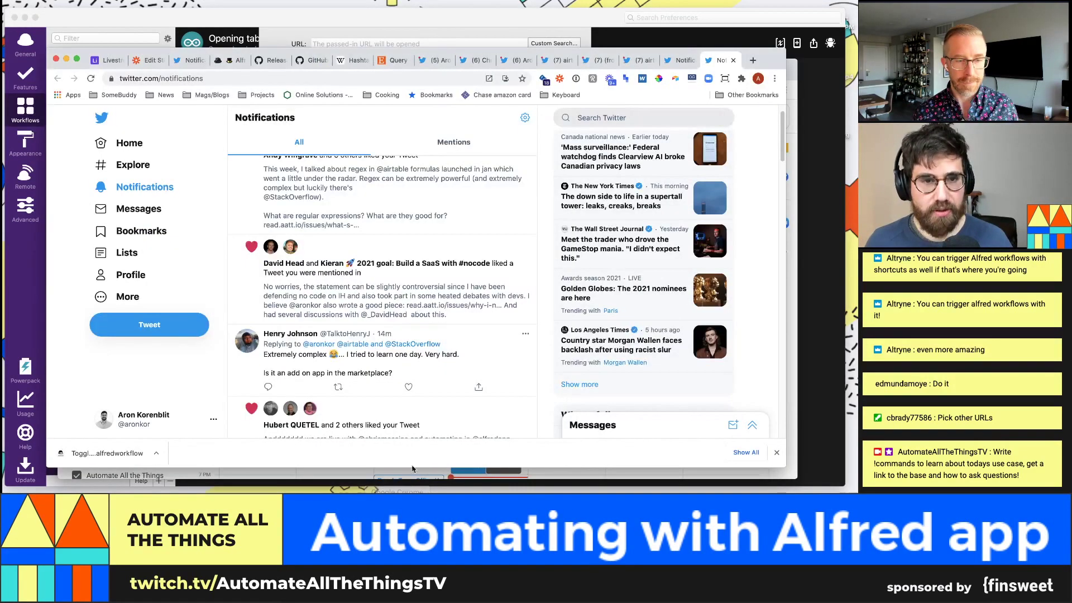
key("super+t")
type("airtable.com")
key("Return")
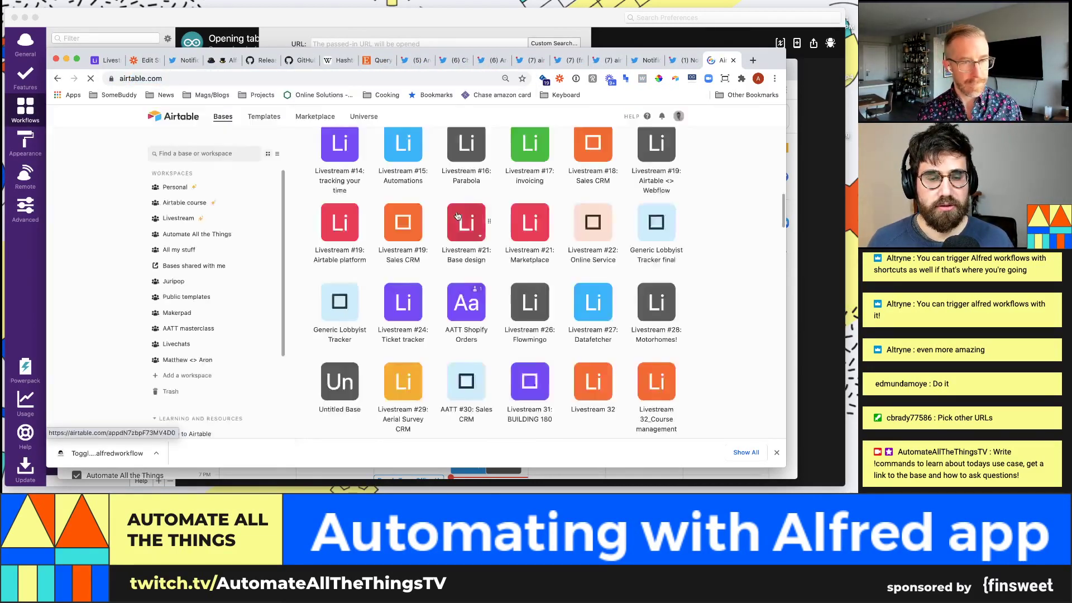
left_click(221, 244)
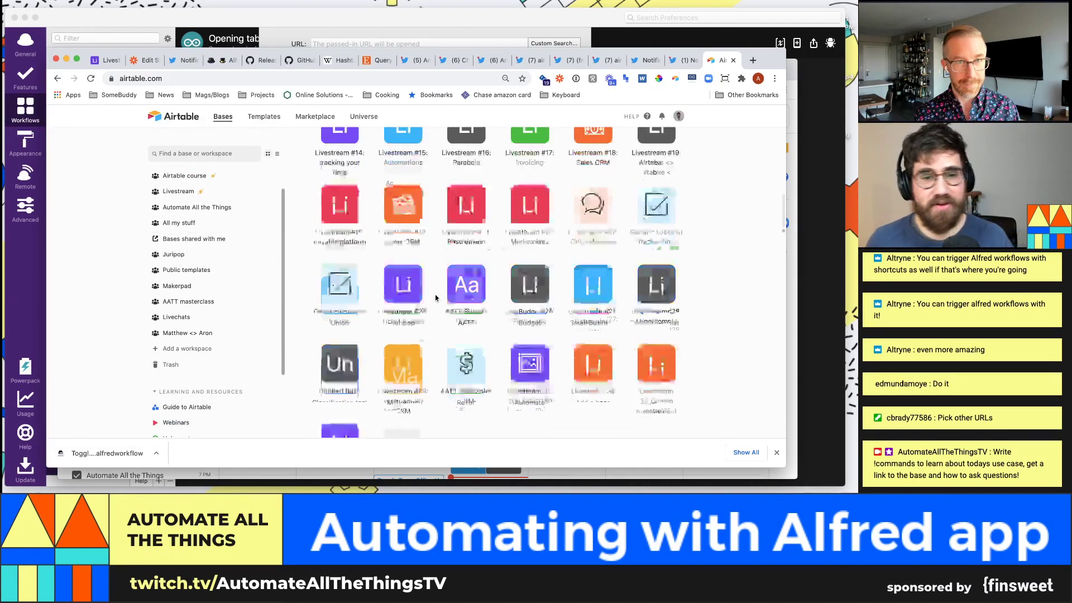
scroll(442, 287, "down", 10)
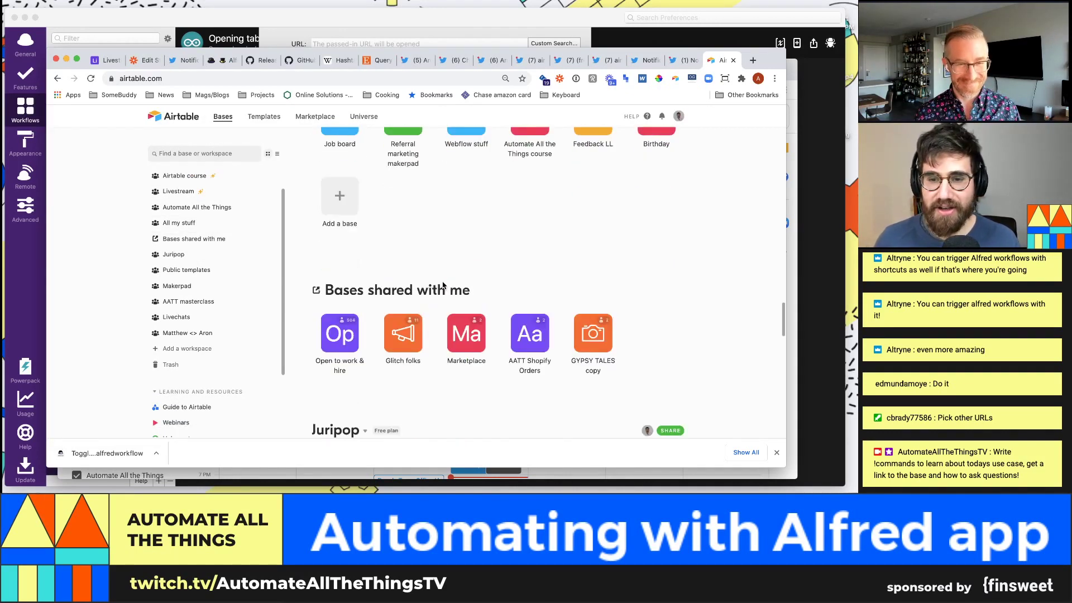
scroll(445, 280, "down", 1)
scroll(263, 237, "down", 1)
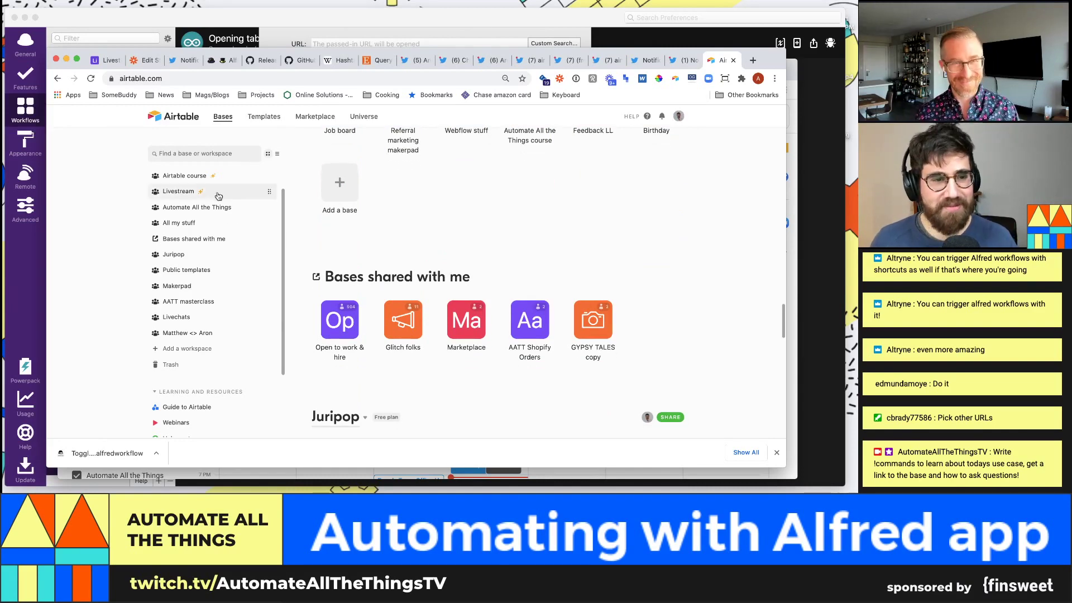
scroll(373, 234, "down", 5)
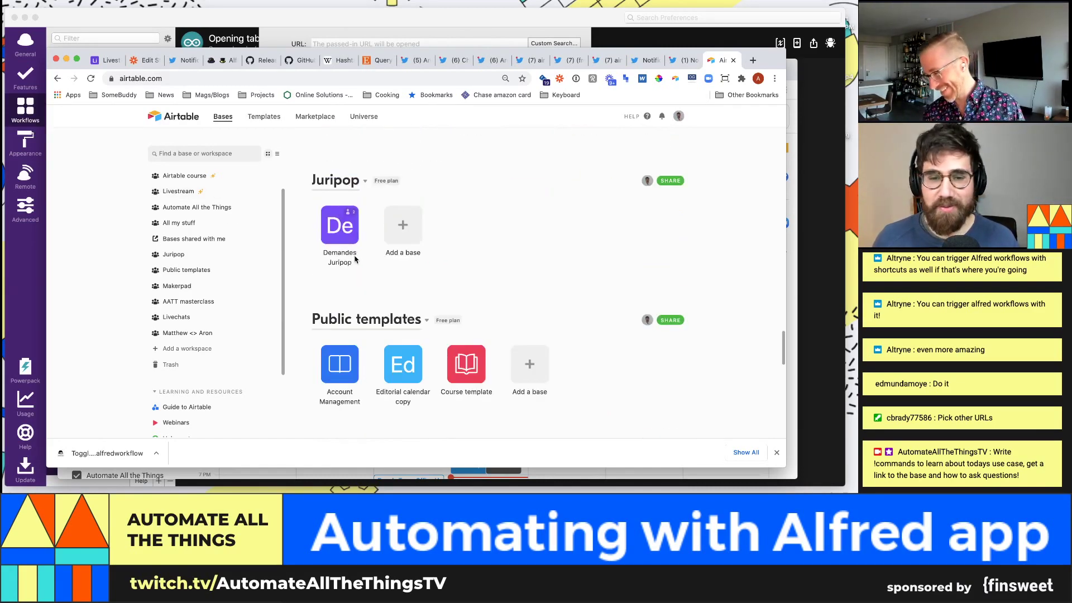
scroll(376, 298, "up", 5)
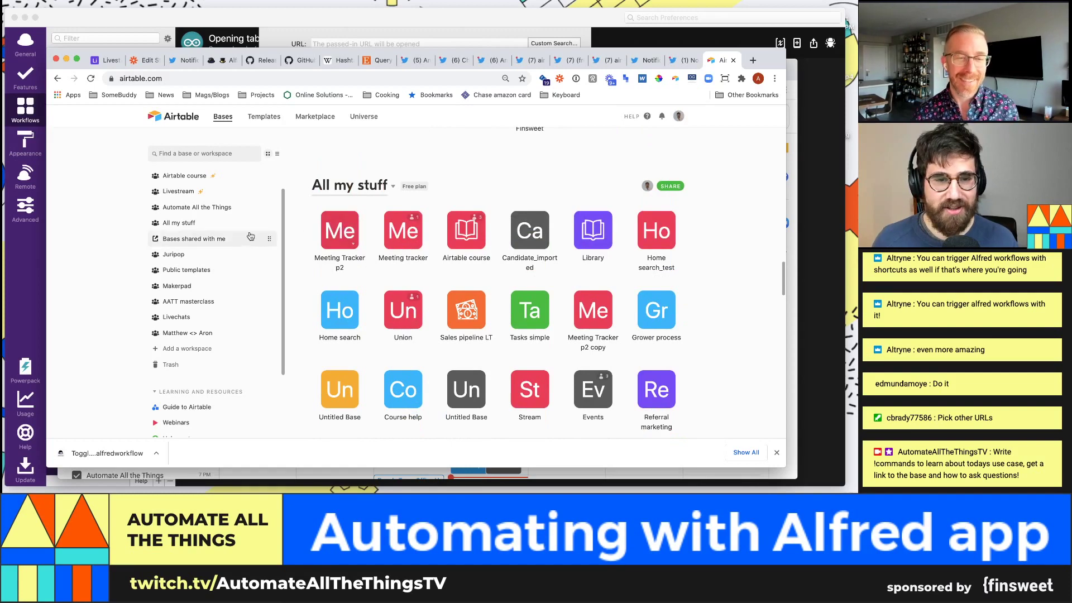
scroll(216, 223, "up", 1)
Step: Open the Livestream 32_Course management base from the Livestream workspace and select its web address
left_click(216, 222)
scroll(566, 364, "down", 5)
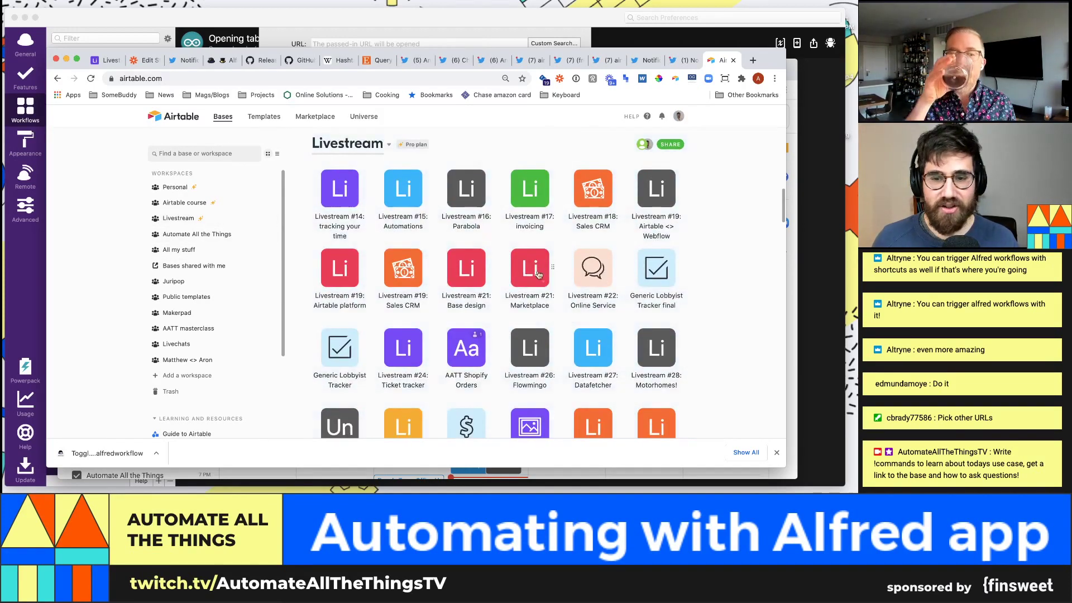
left_click(593, 305)
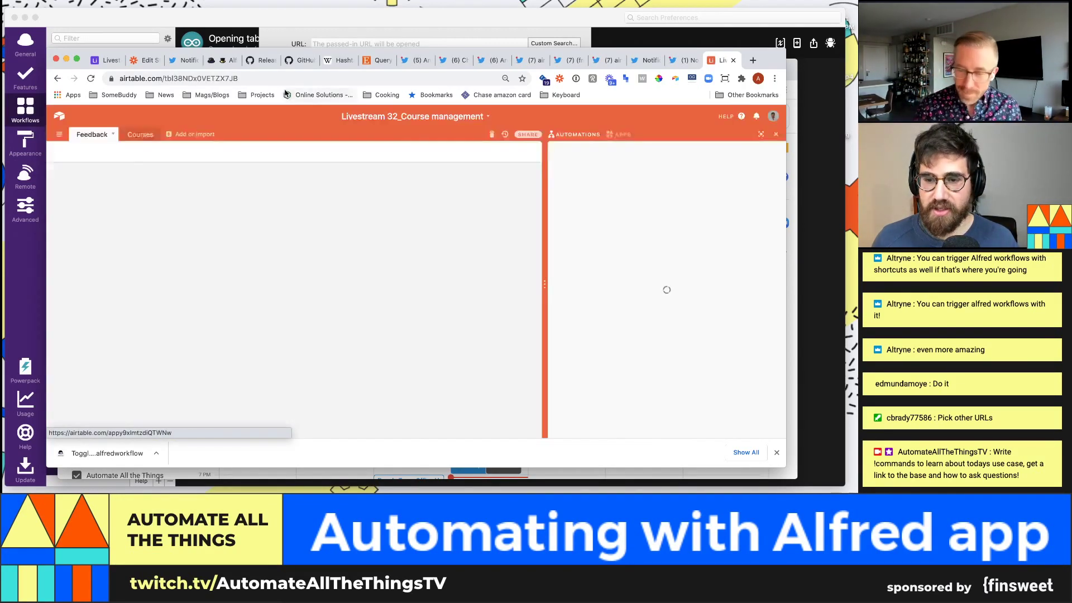
left_click(275, 79)
key("super+c")
left_click(551, 34)
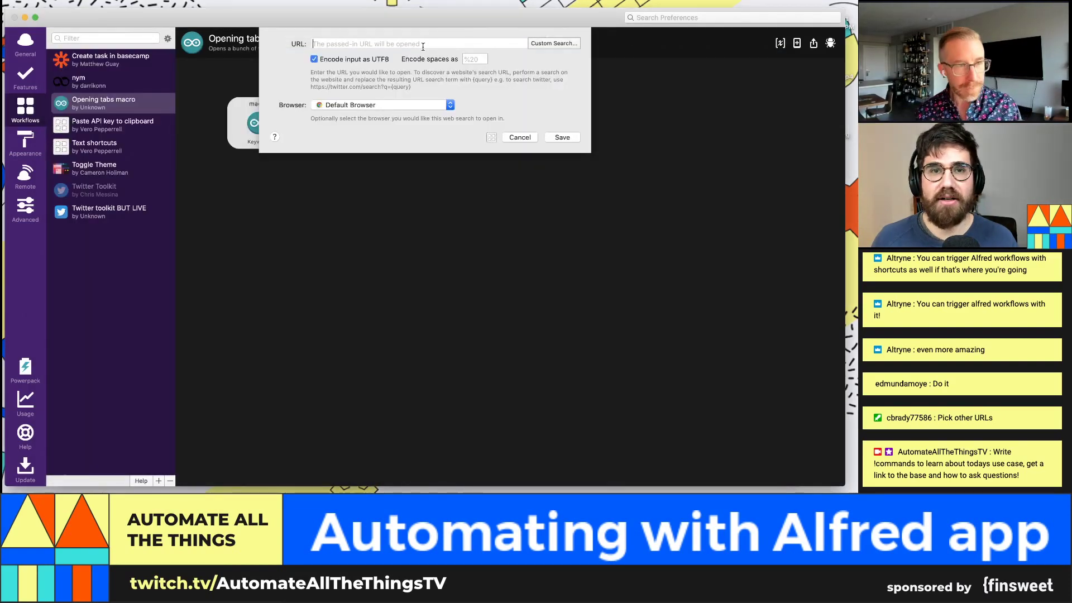
Step: Paste the Course management base URL into the Open URL action, save, and connect the macro keyword to it
key("super+v")
left_click(562, 137)
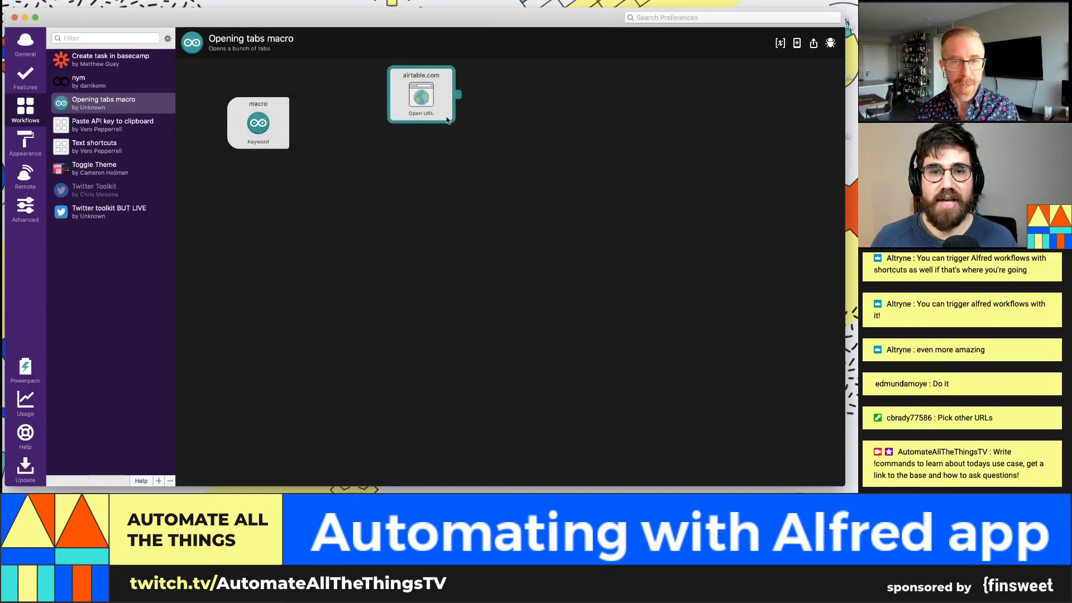
left_click_drag(433, 95, 400, 121)
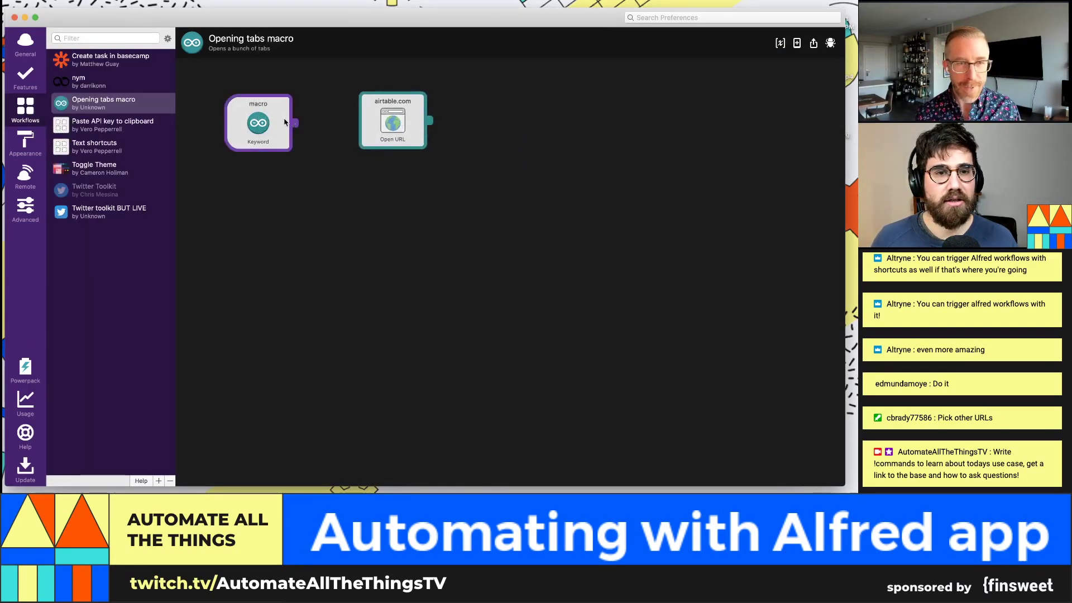
left_click_drag(294, 125, 361, 121)
double_click(390, 124)
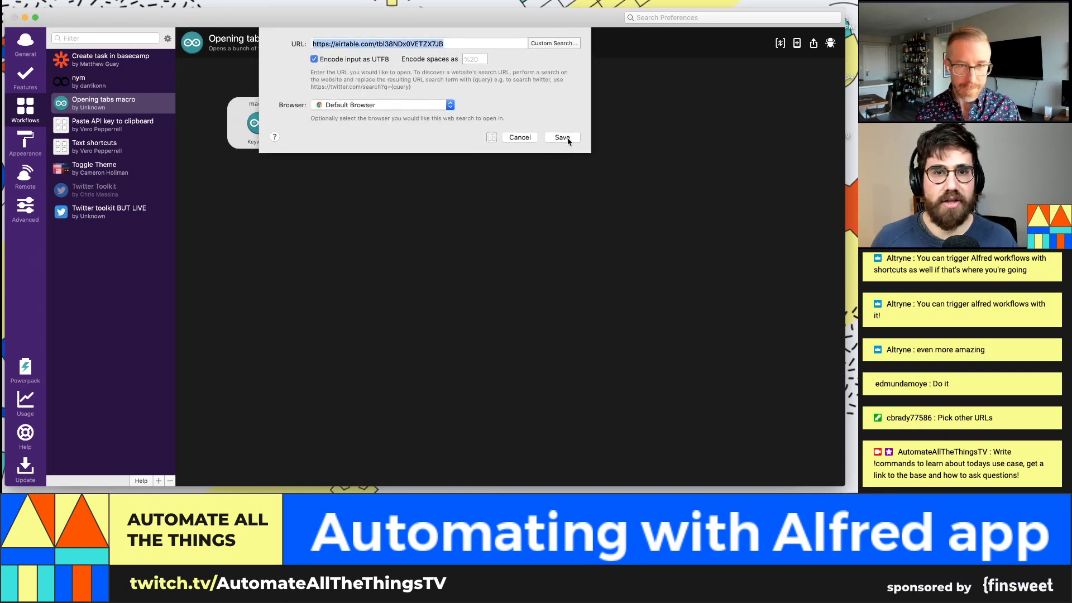
left_click(564, 137)
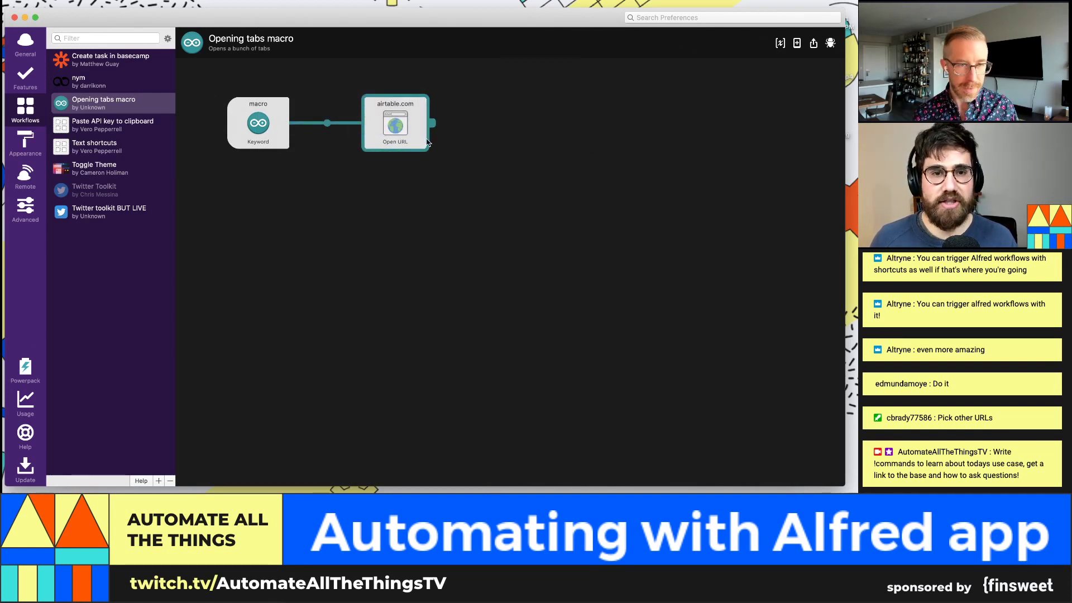
Step: Duplicate the Open URL action below the original and connect the macro keyword to the copy
key("super+v")
left_click_drag(416, 139, 397, 204)
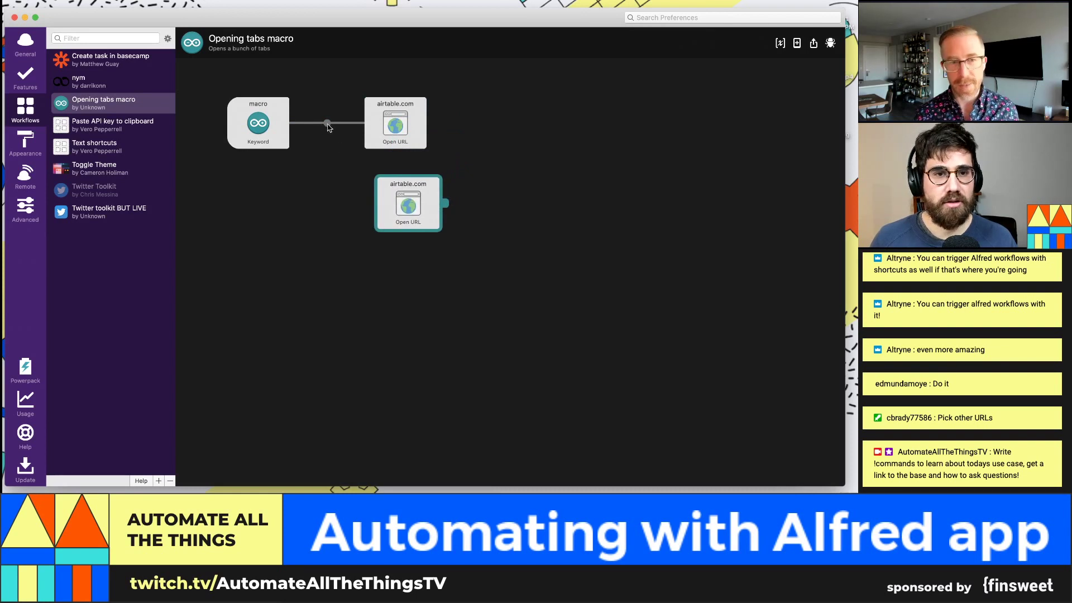
left_click(274, 129)
left_click_drag(340, 176, 395, 199)
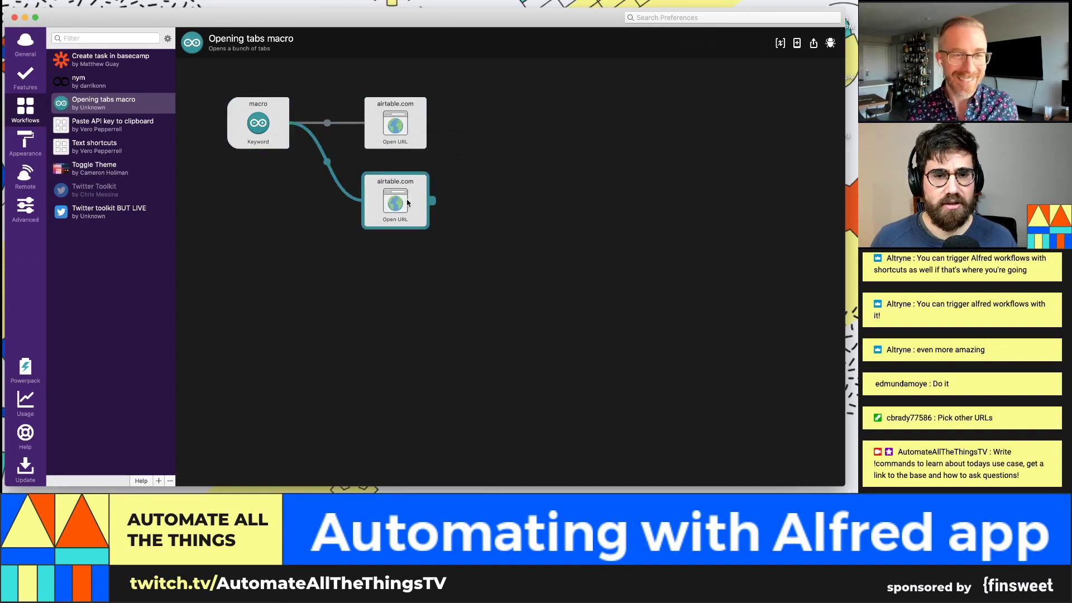
double_click(407, 203)
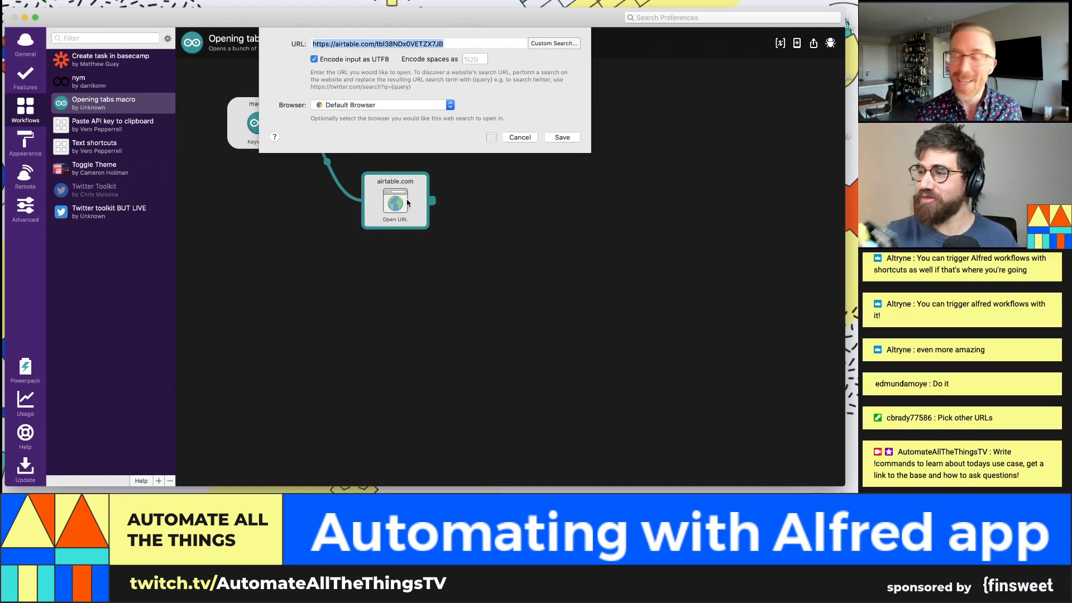
Step: Copy the Livestream 31: BUILDING 180 base address and save it as the second action's URL
key("super+Tab")
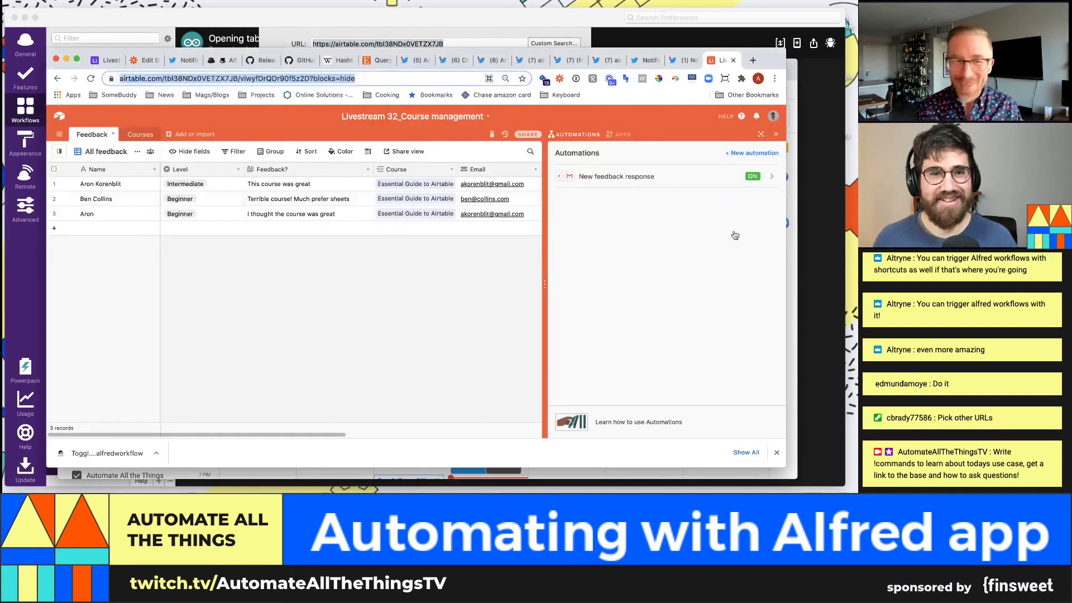
key("super+[")
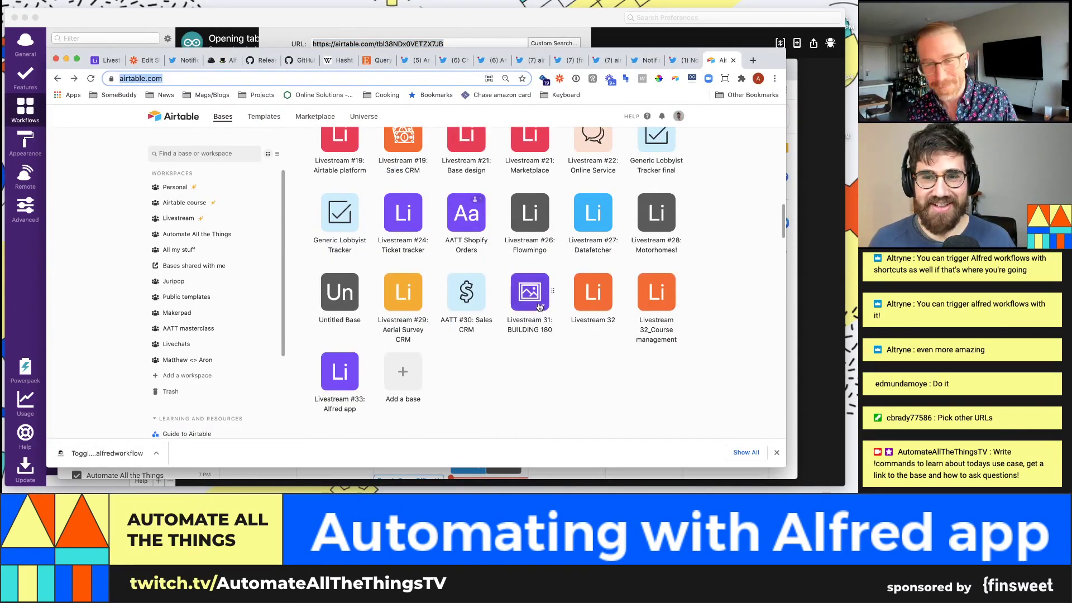
left_click(534, 292)
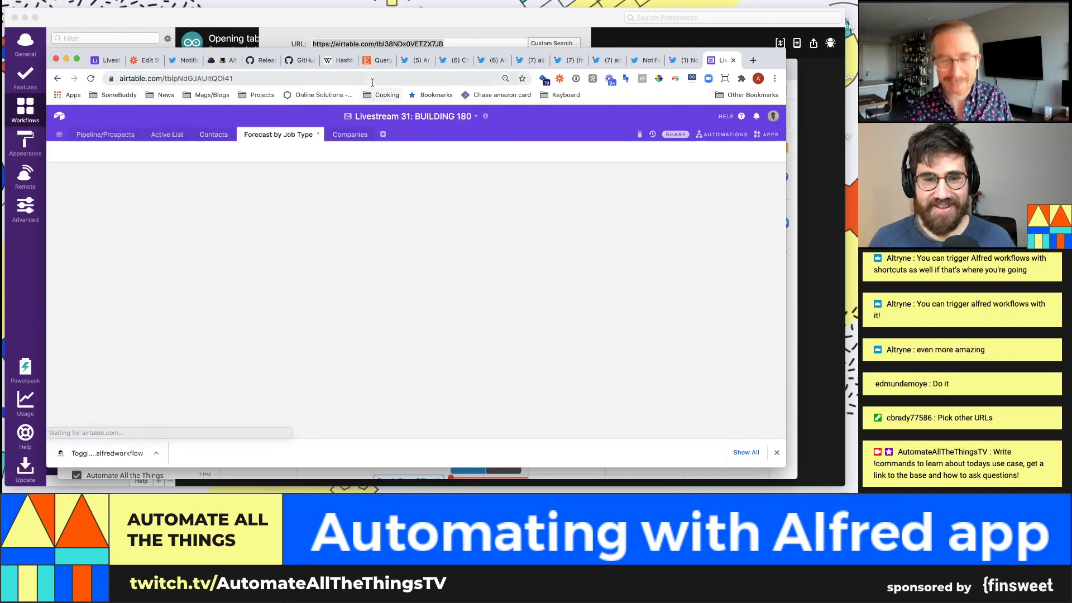
key("super+l")
key("super+c")
key("super+Tab")
key("super+v")
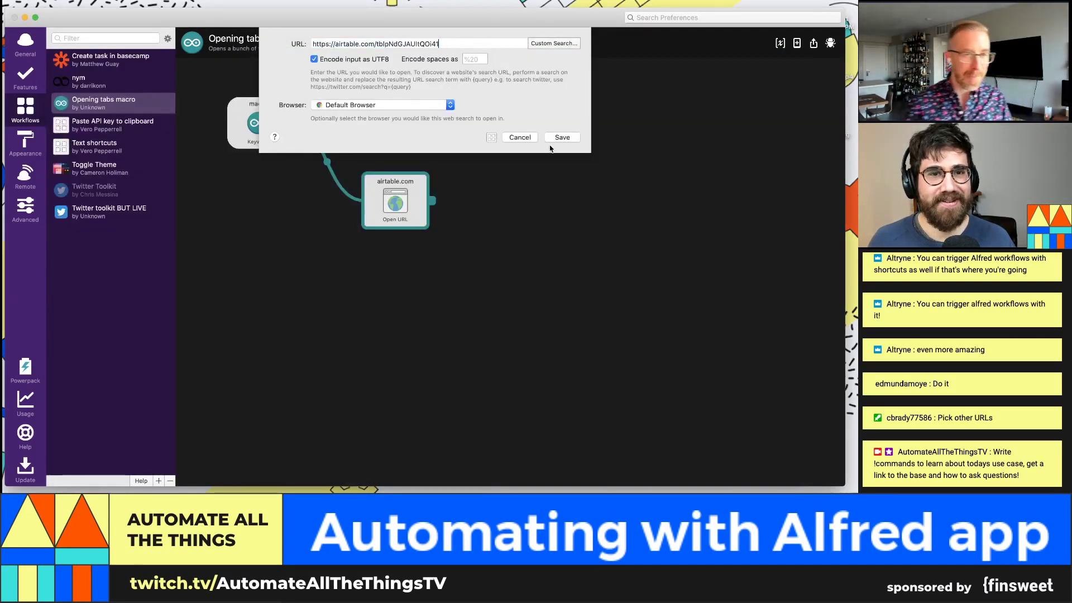
left_click(562, 138)
Step: Open the BUILDING 180 base's apps panel in Chrome and select its updated address
key("super+Tab")
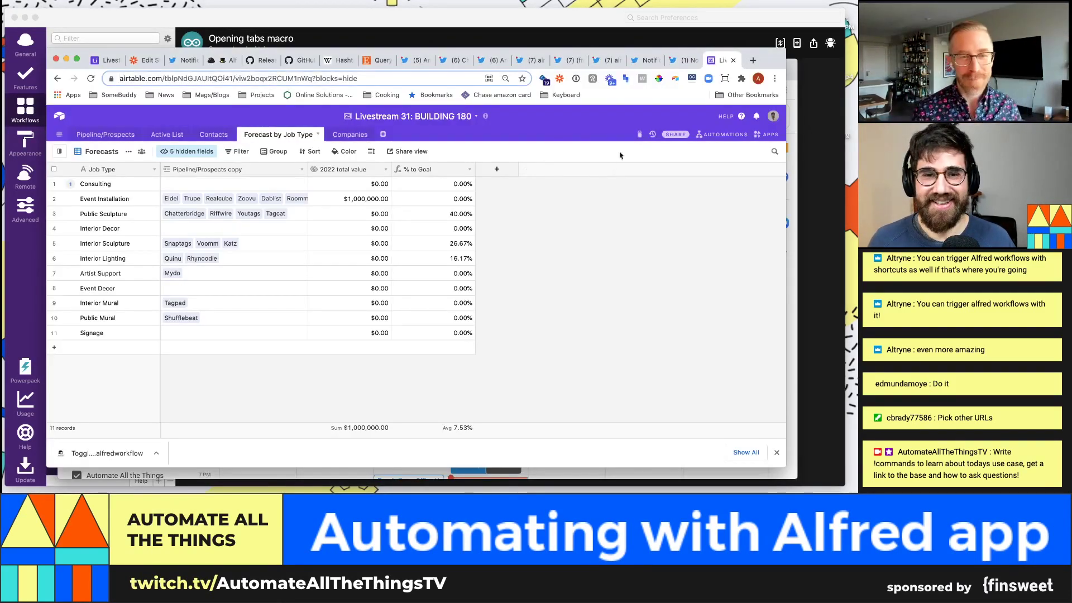
left_click(753, 136)
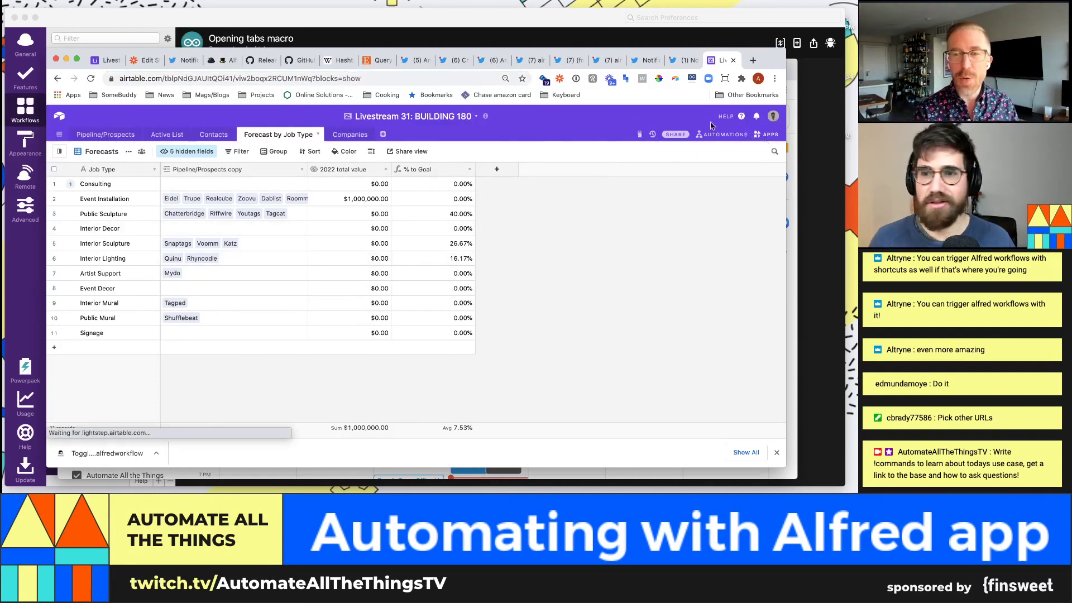
key("super+l")
key("super+Tab")
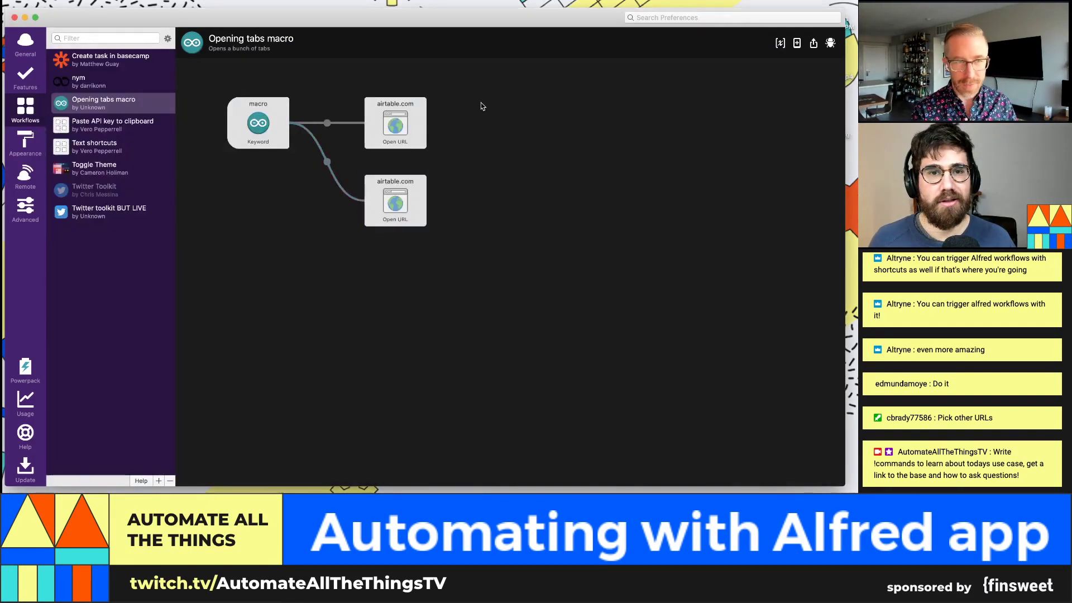
left_click_drag(424, 149, 388, 300)
left_click(283, 135)
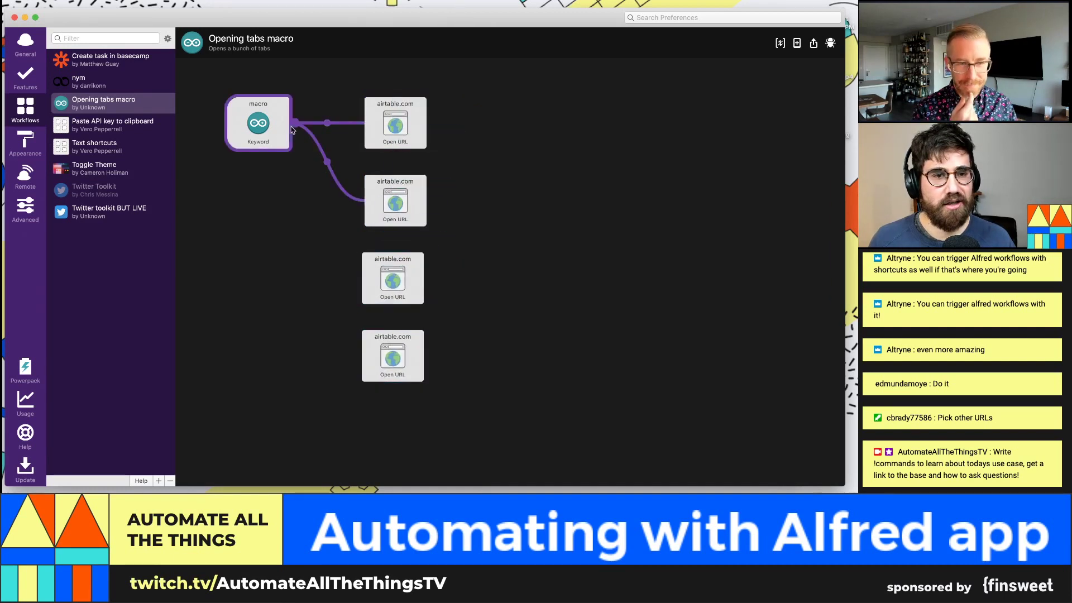
left_click_drag(290, 126, 397, 283)
left_click_drag(288, 127, 366, 353)
left_click(400, 284)
double_click(400, 284)
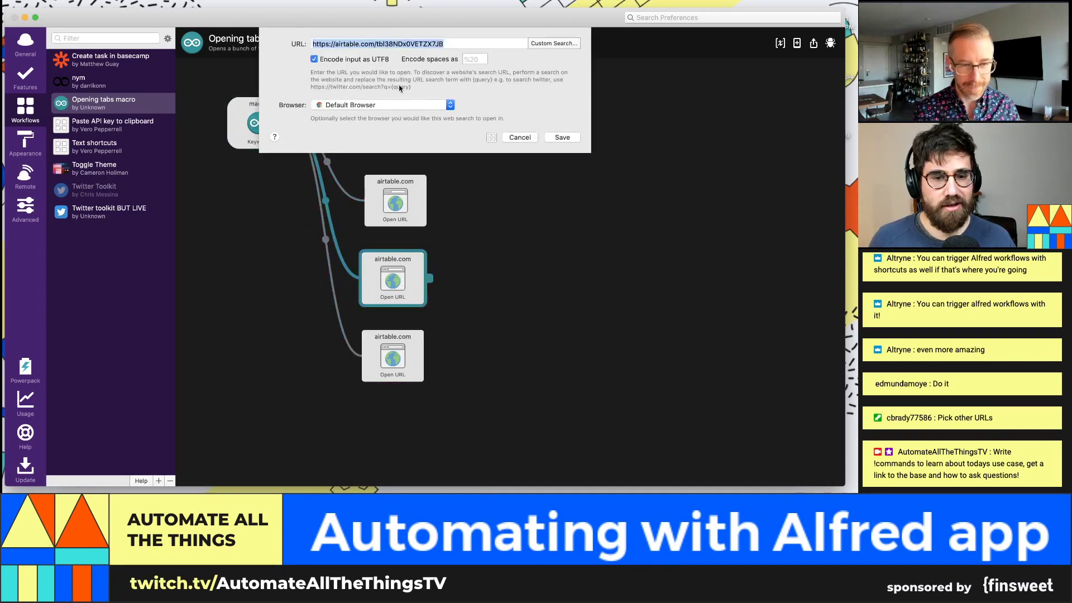
key("super+Tab")
left_click(434, 82)
key("Right")
type("&bip=full")
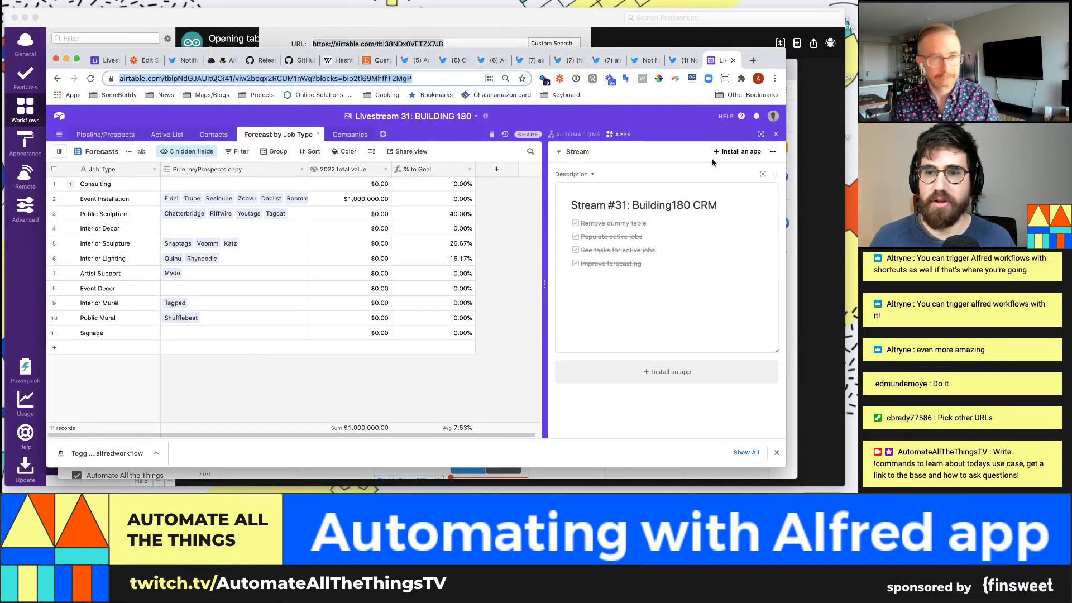
key("Return")
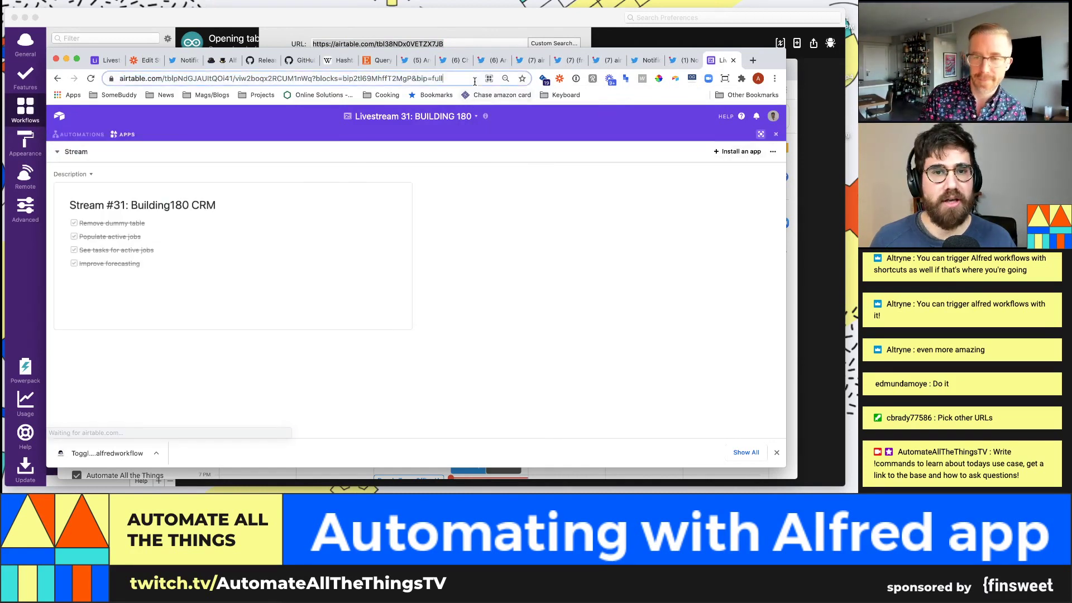
key("super+l")
key("super+c")
key("super+Tab")
key("super+v")
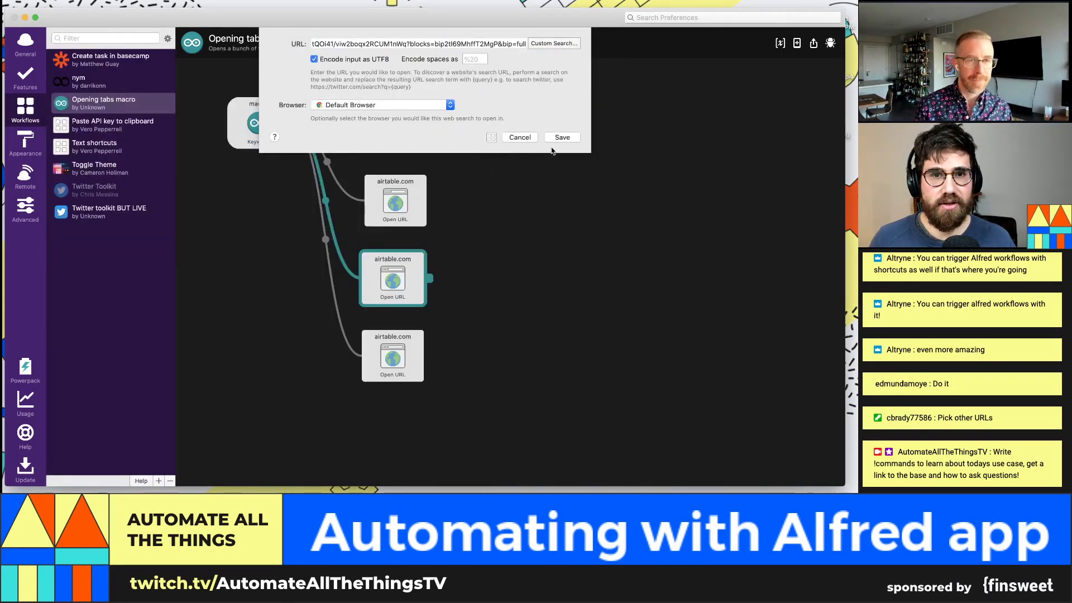
left_click(562, 137)
left_click(384, 346)
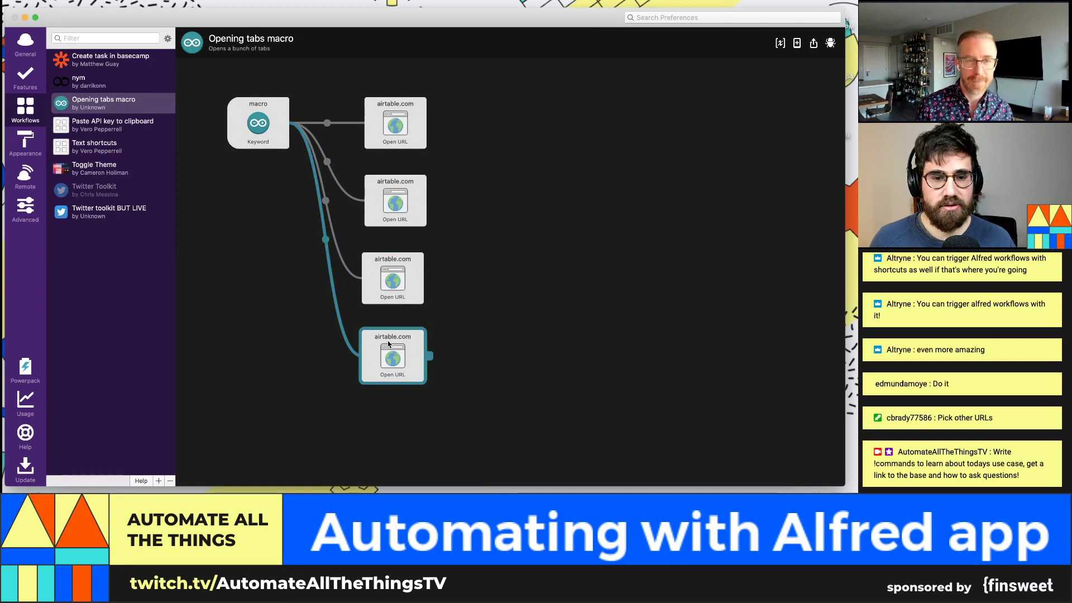
double_click(385, 346)
key("super+Tab")
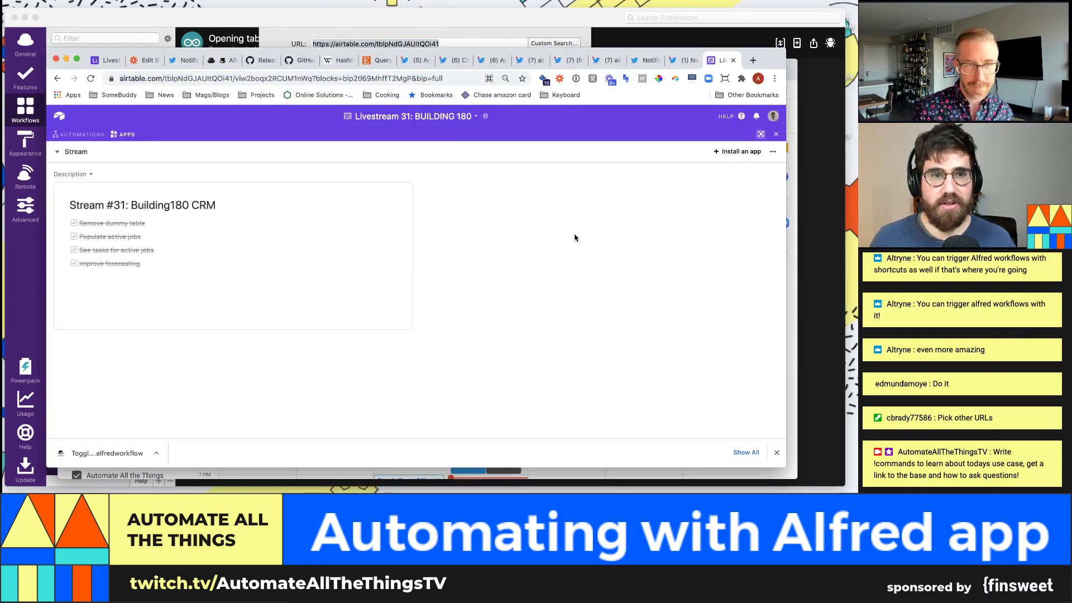
key("super+t")
type("google.com")
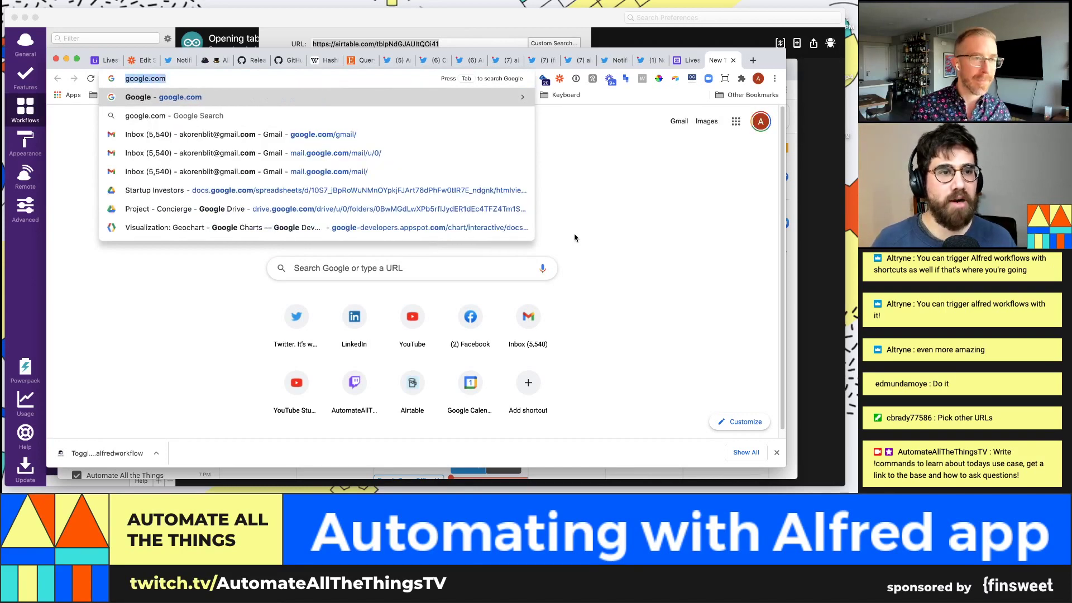
key("super+Tab")
key("super+v")
left_click(572, 137)
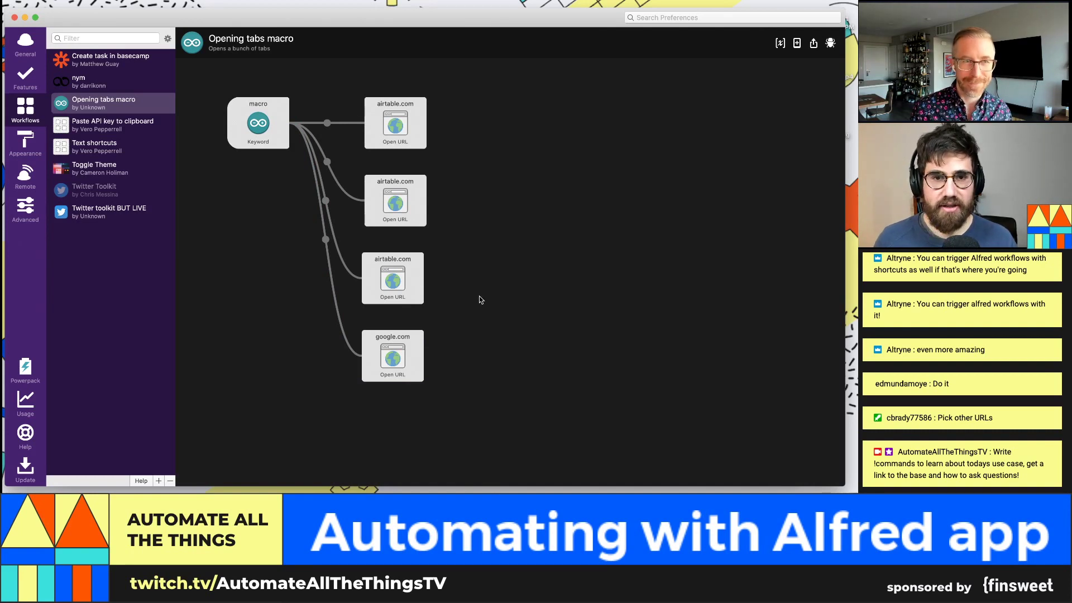
key("super+Tab")
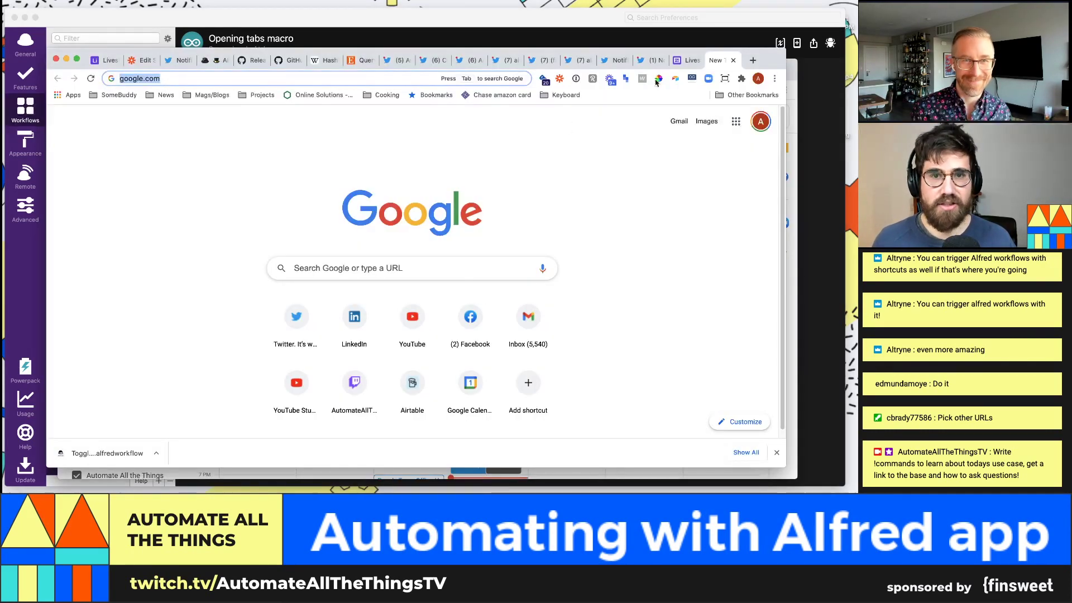
key("super+Tab")
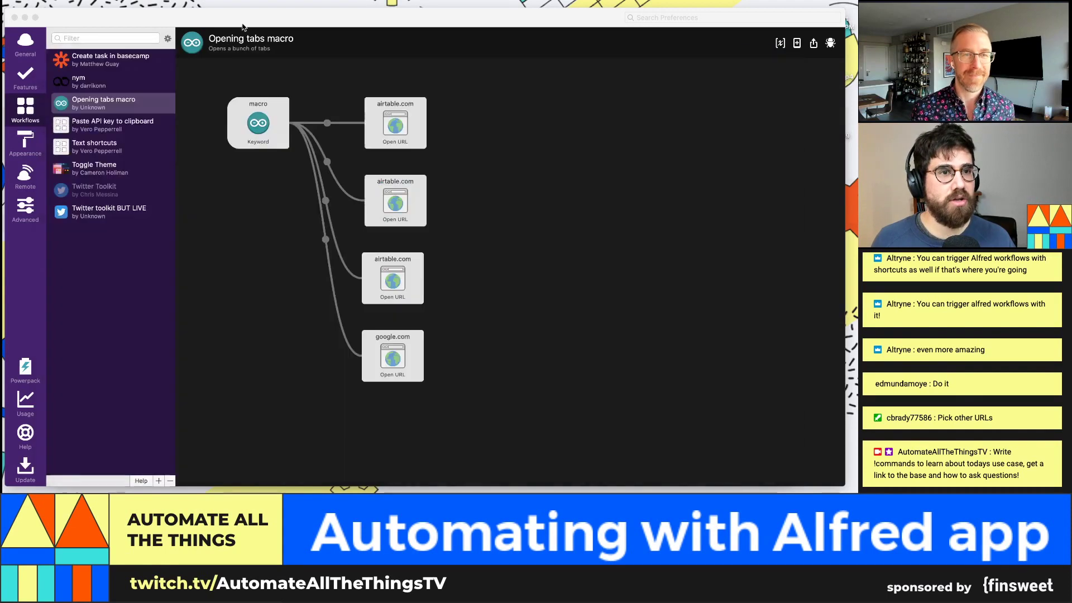
key("super+space")
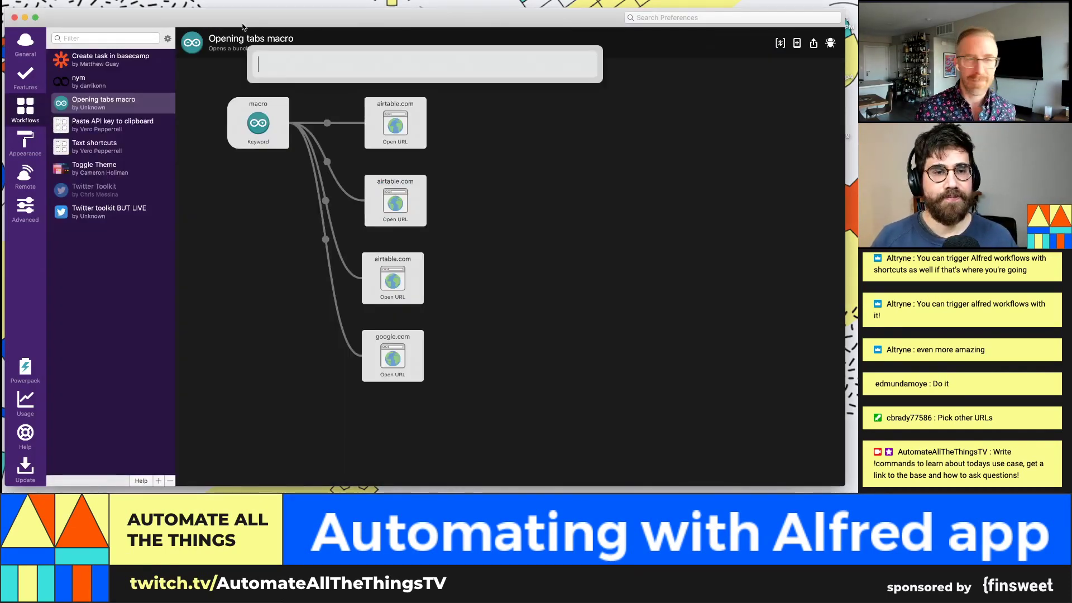
key("super+Tab")
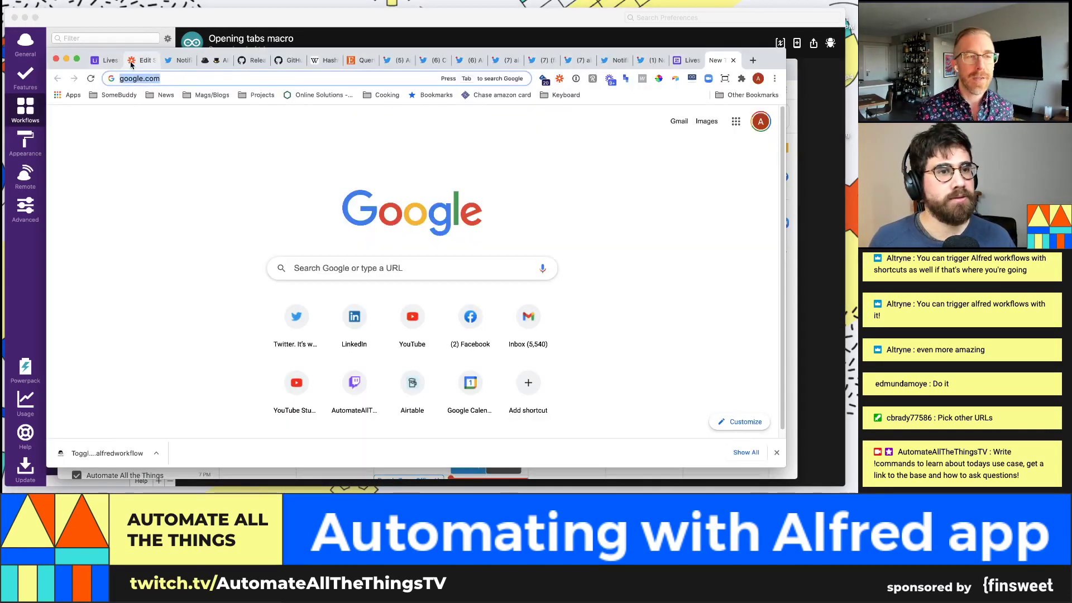
left_click(140, 61)
left_click(216, 60)
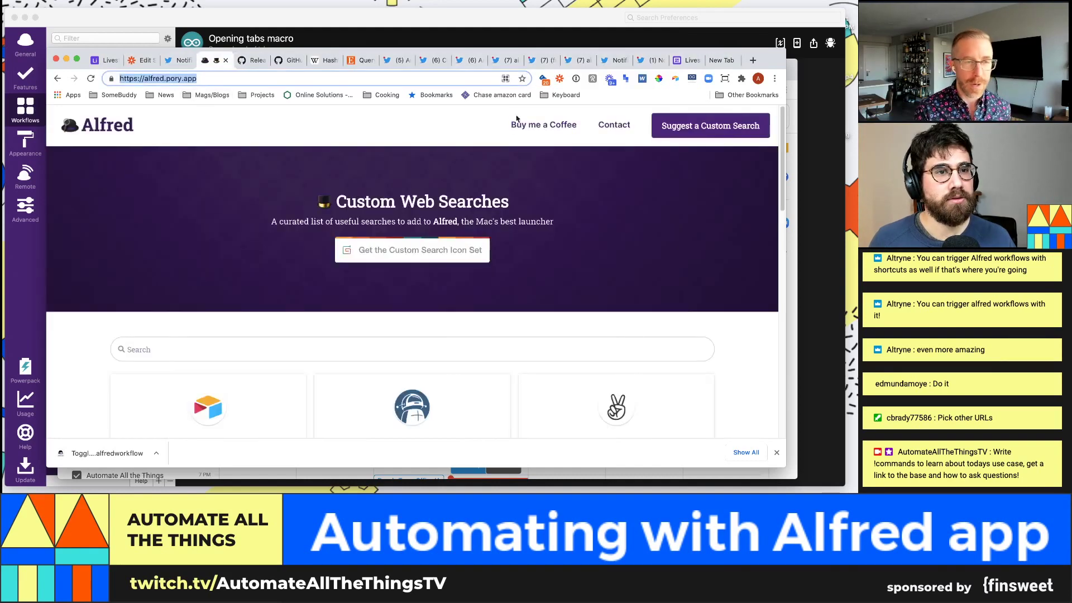
right_click(403, 505)
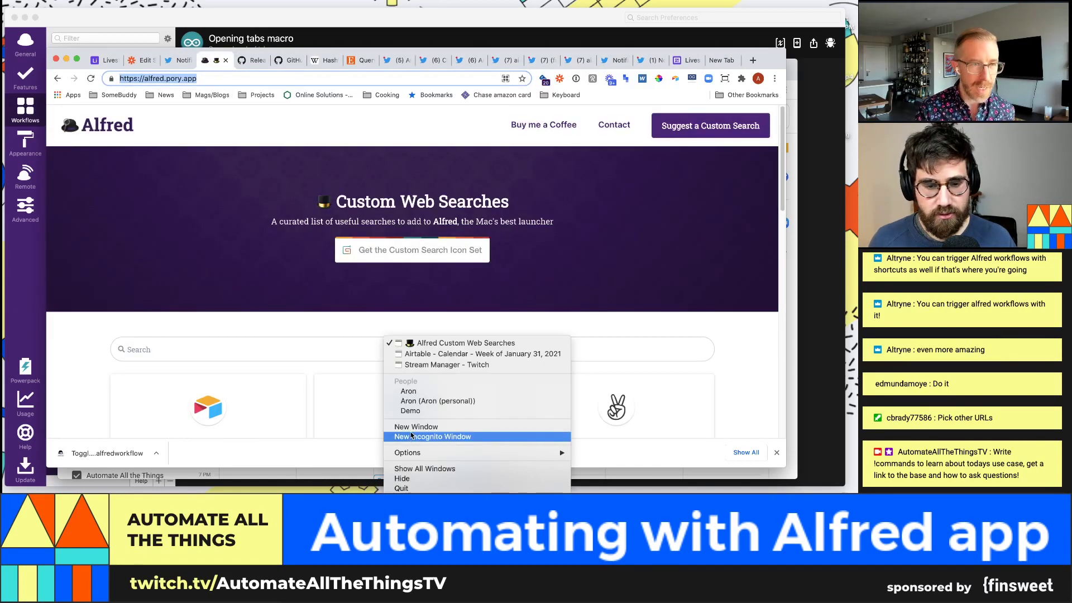
left_click(416, 427)
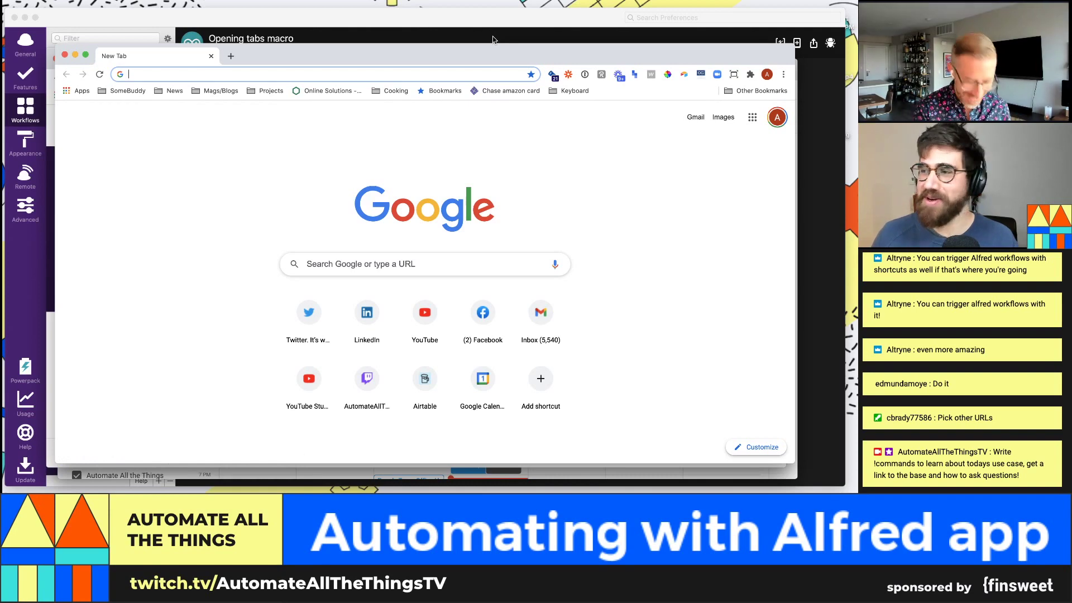
left_click(493, 40)
key("super+Tab")
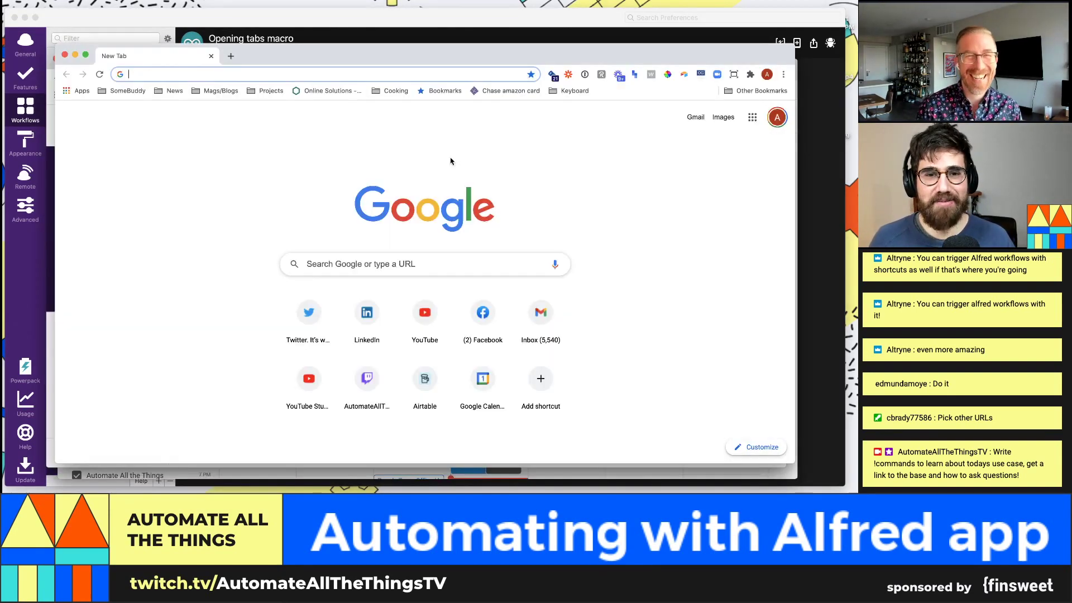
key("super+Tab")
key("super+Tab")
key("super+Tab")
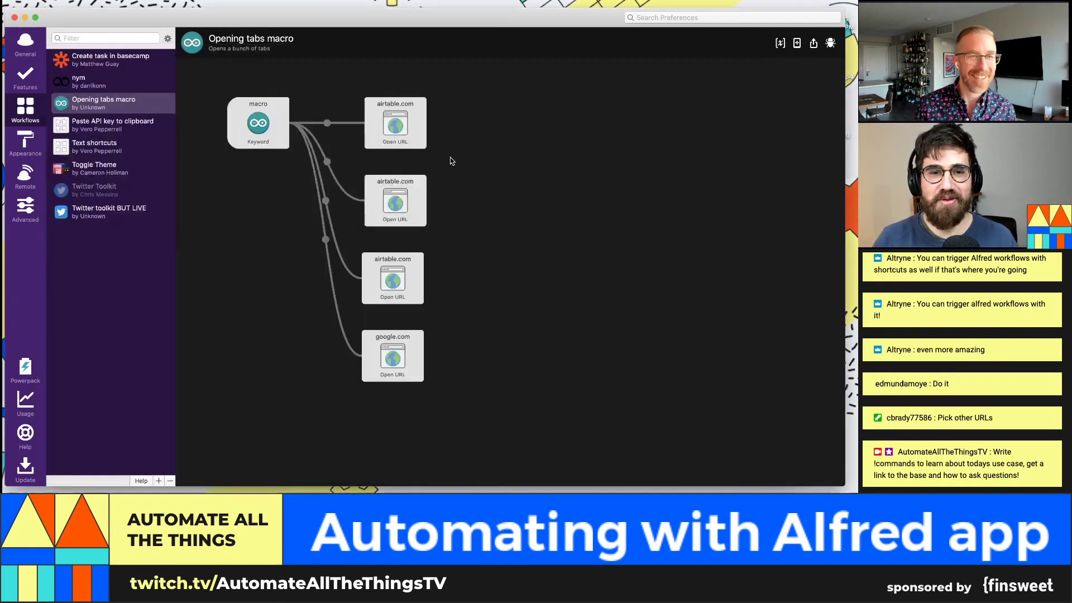
key("super+Tab")
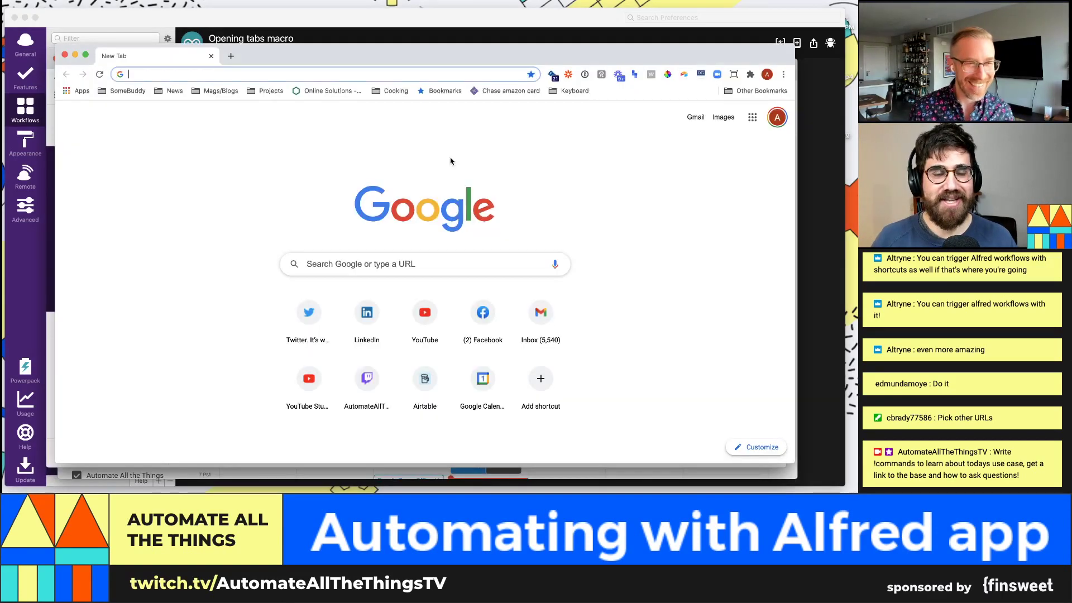
key("super+Tab")
key("alt+space")
type("cro")
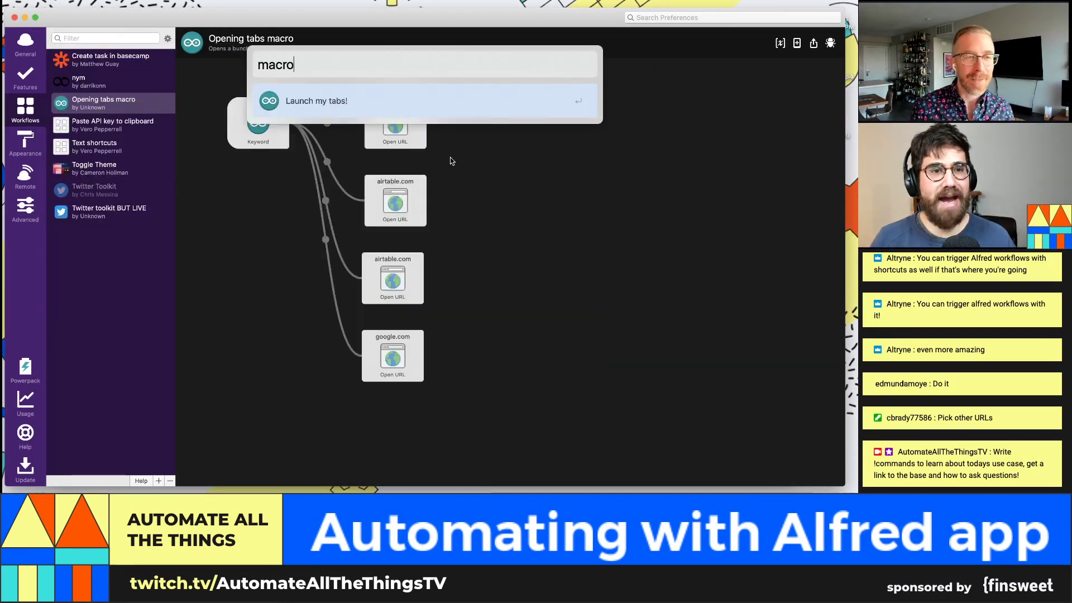
key("Return")
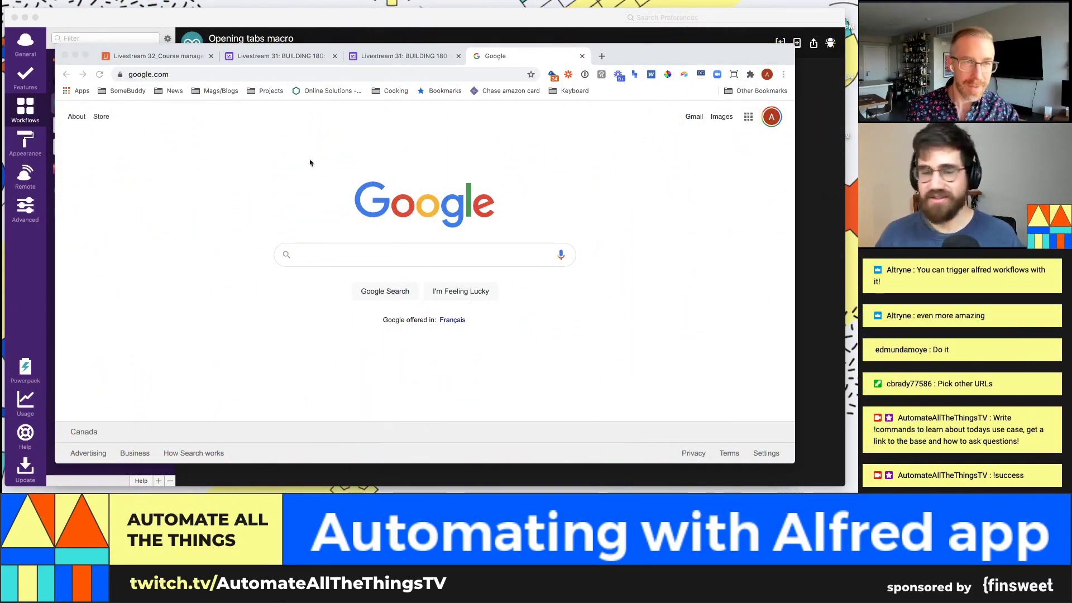
left_click(377, 35)
left_click(410, 124)
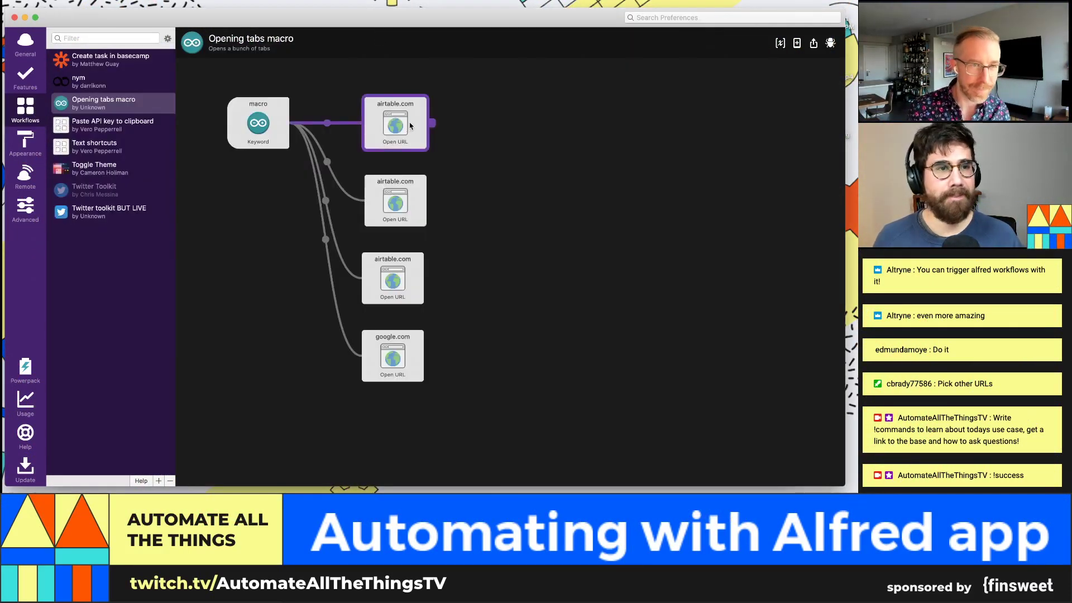
key("super+Tab")
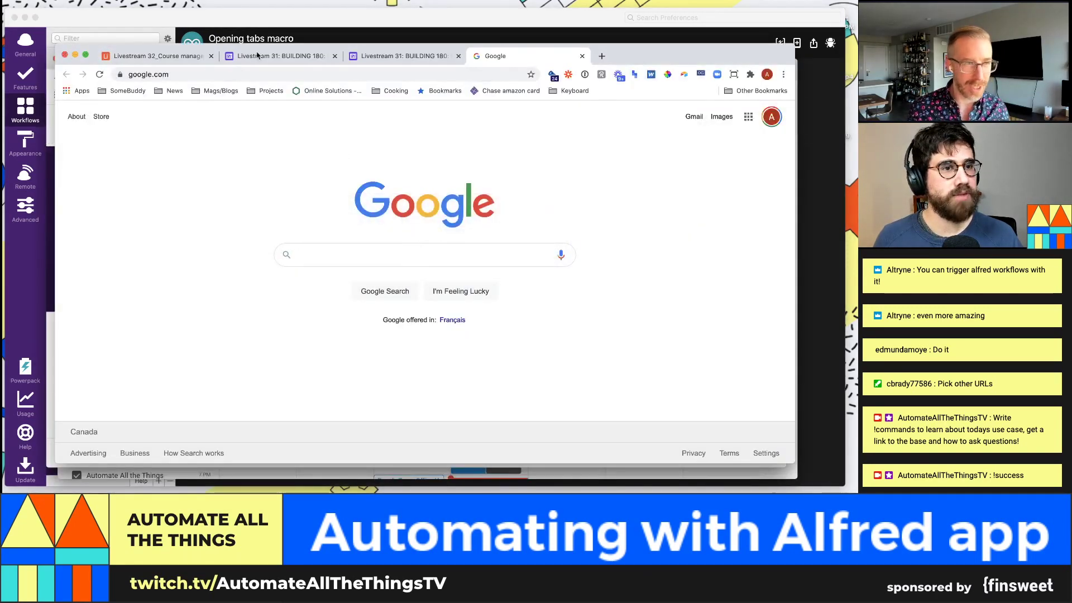
left_click(66, 56)
left_click(362, 39)
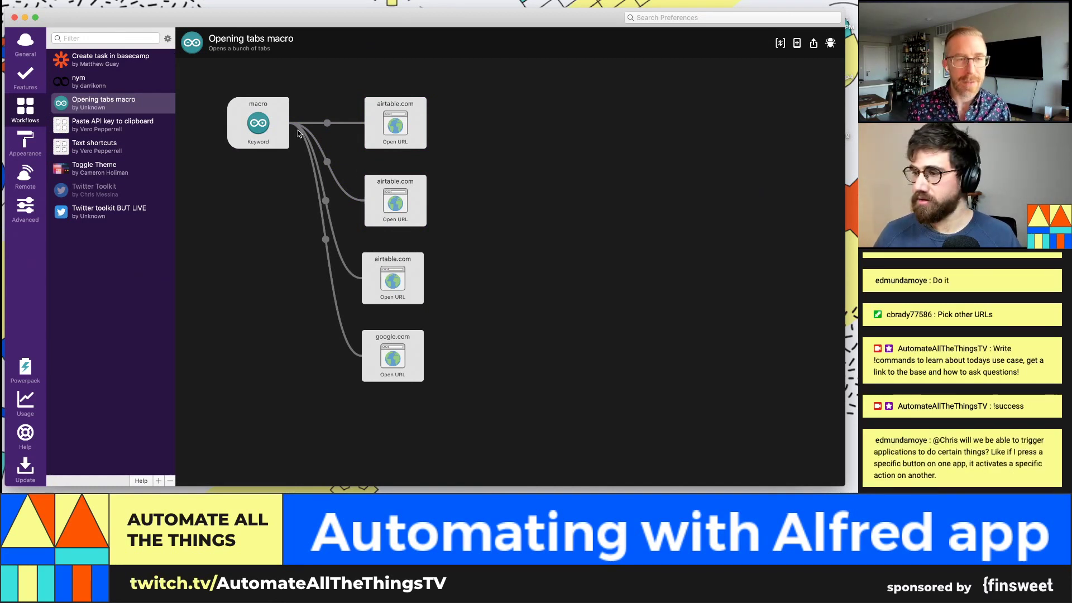
left_click(286, 131)
Step: Add a Hotkey trigger recorded as ⇧⌘M and save its settings
right_click(270, 125)
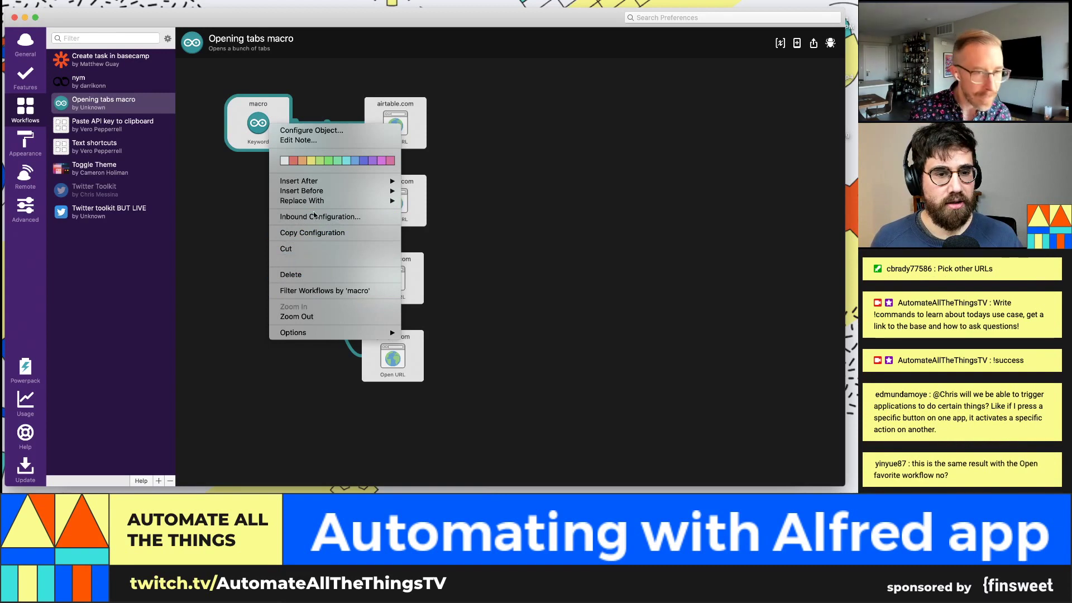
left_click(232, 220)
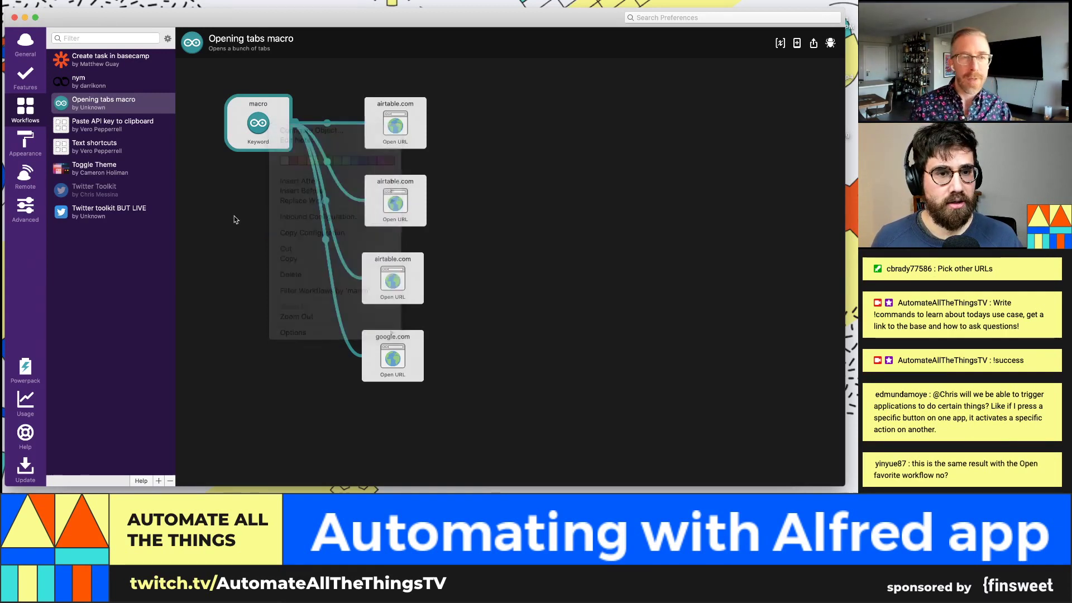
right_click(234, 214)
mouse_move(287, 218)
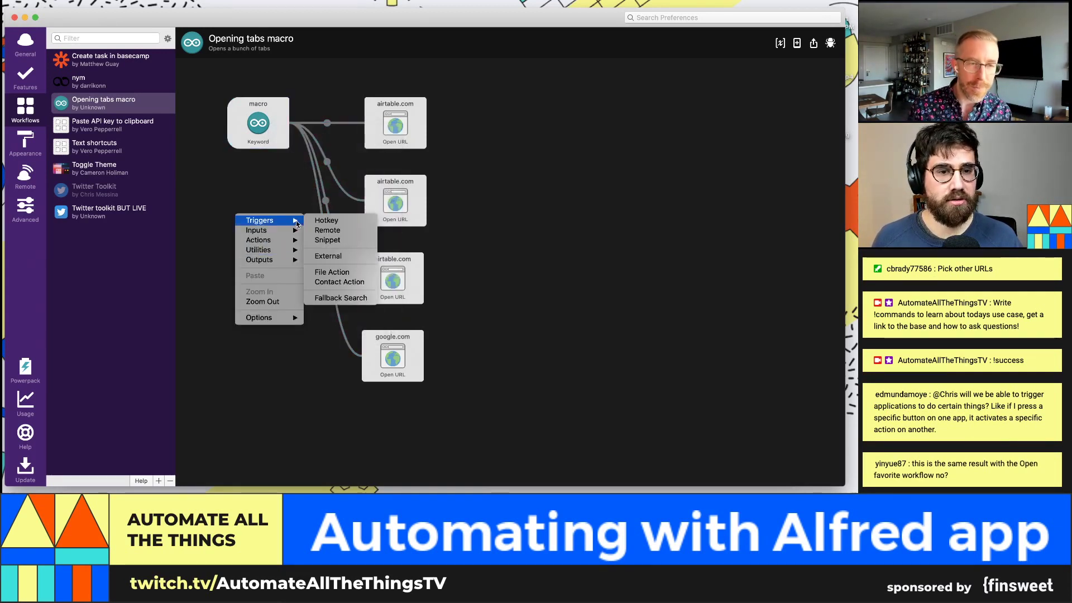
left_click(329, 220)
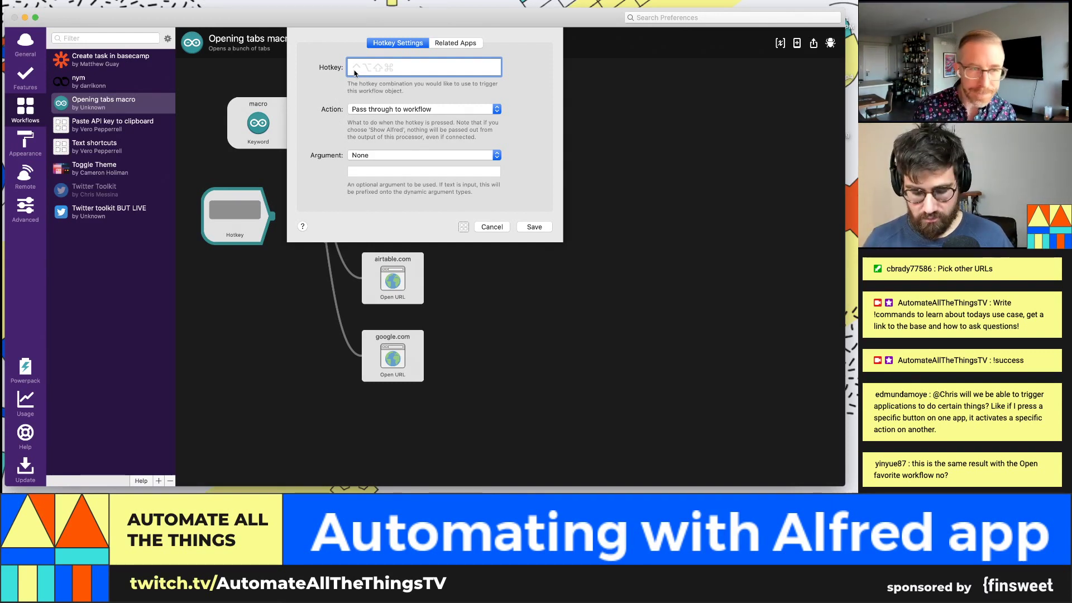
key("super+shift+m")
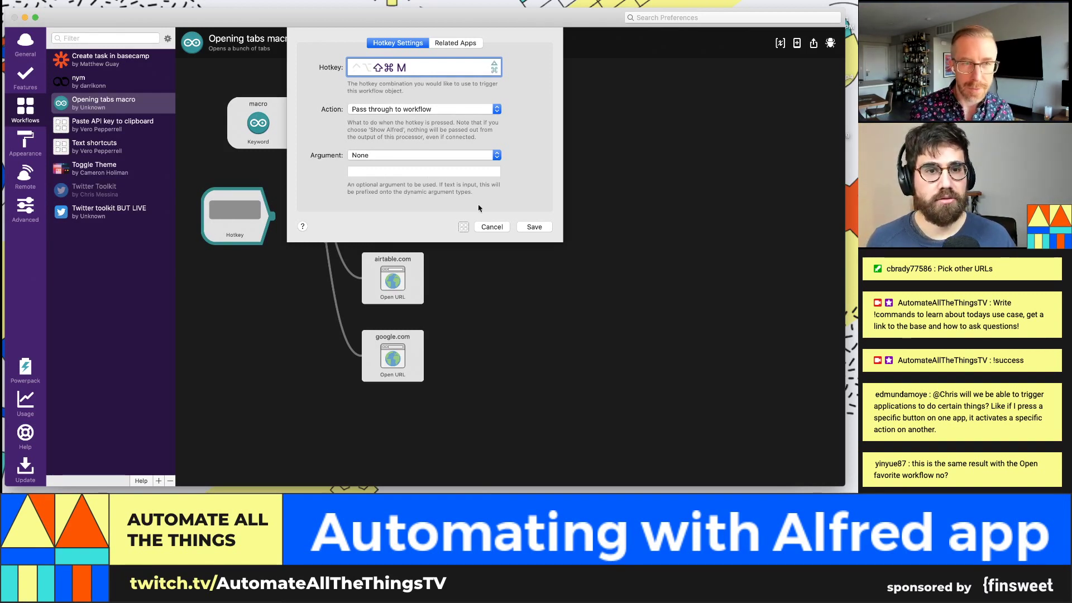
left_click(538, 230)
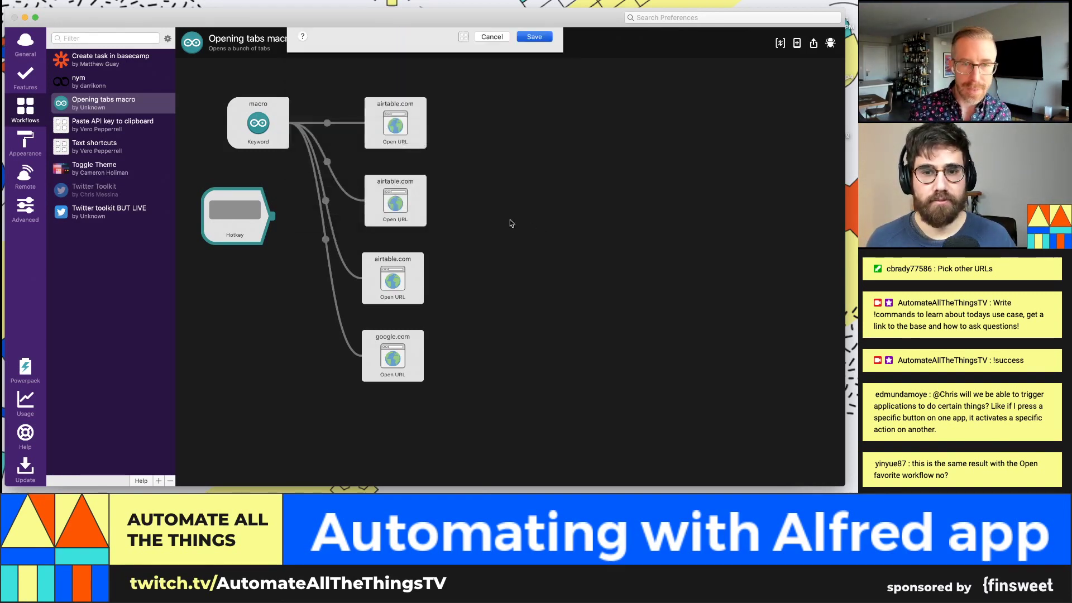
left_click(273, 131)
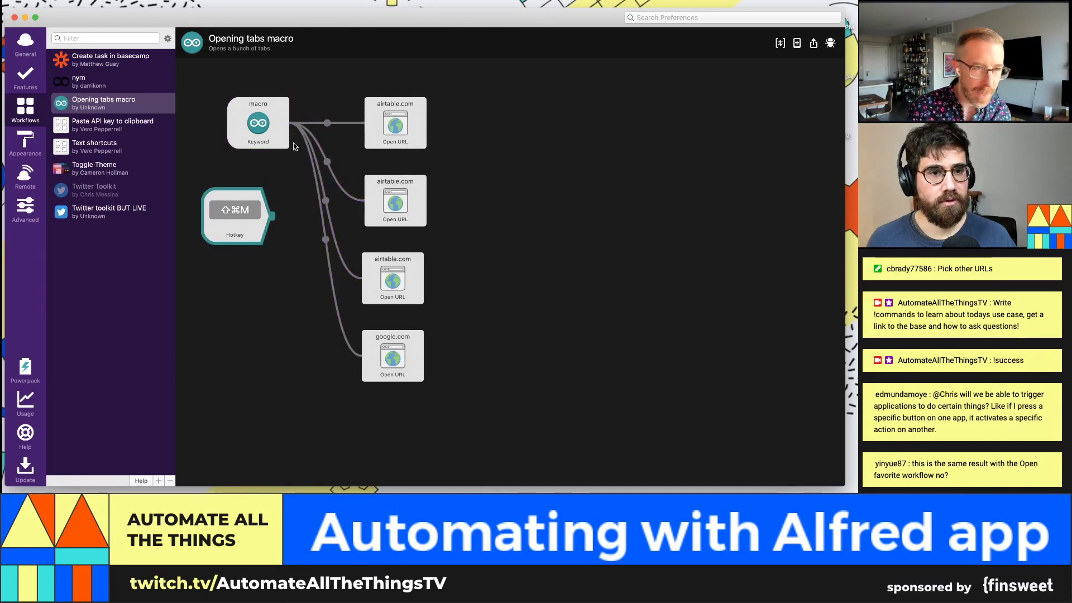
Step: Connect the ⇧⌘M Hotkey trigger into the macro keyword
left_click(297, 130)
left_click_drag(291, 190, 307, 106)
left_click(331, 66)
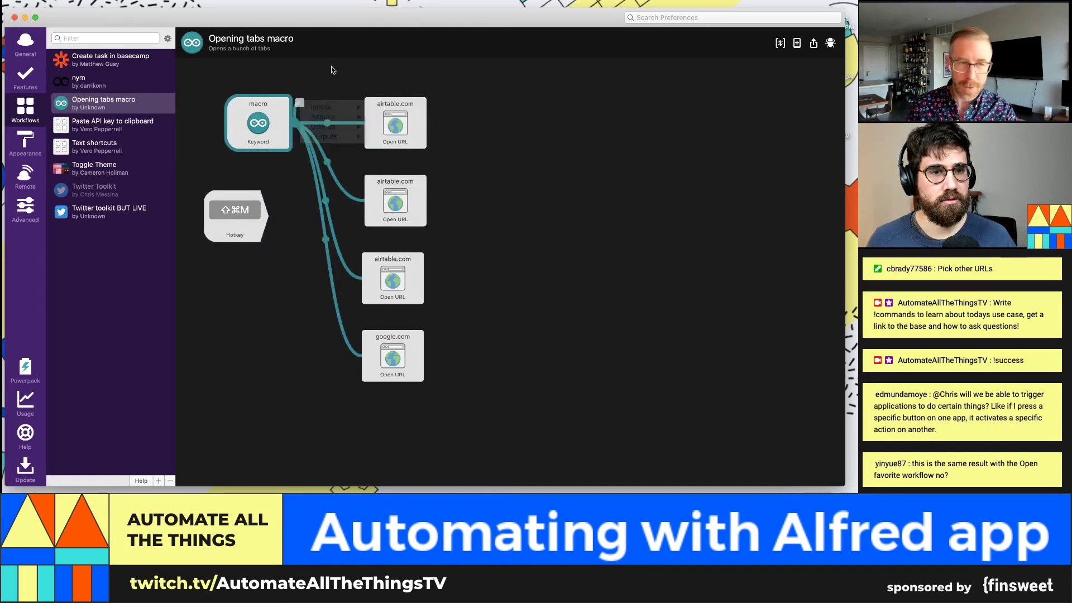
left_click(332, 67)
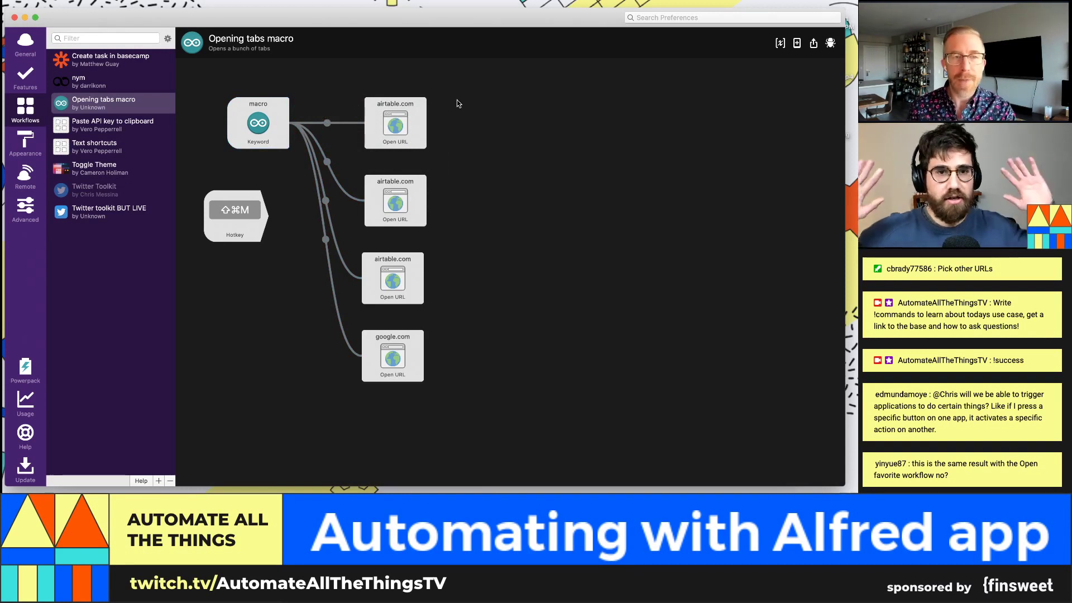
left_click(259, 116)
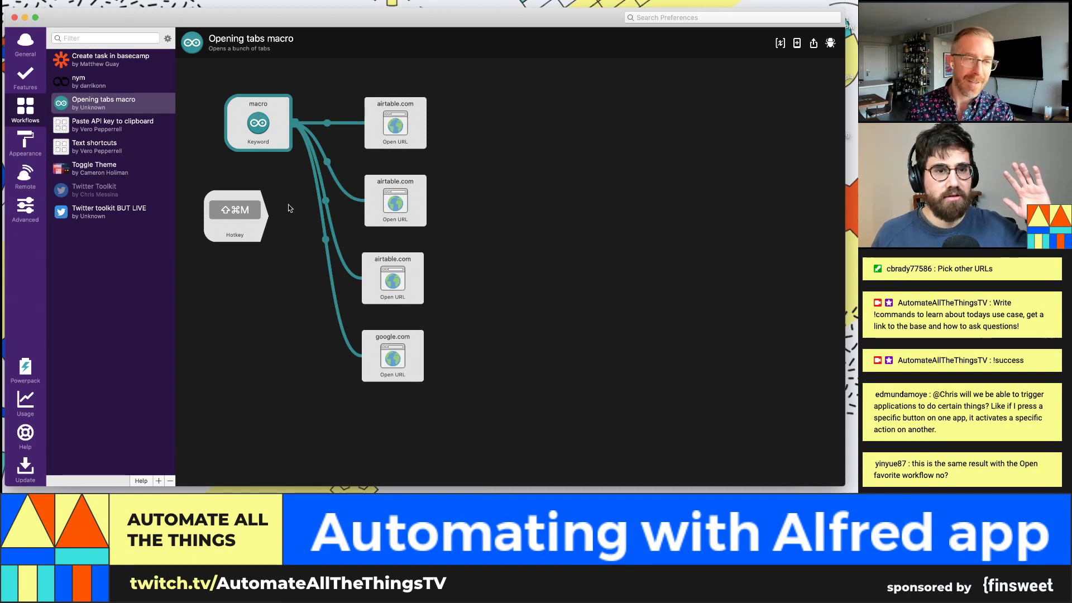
left_click(235, 224)
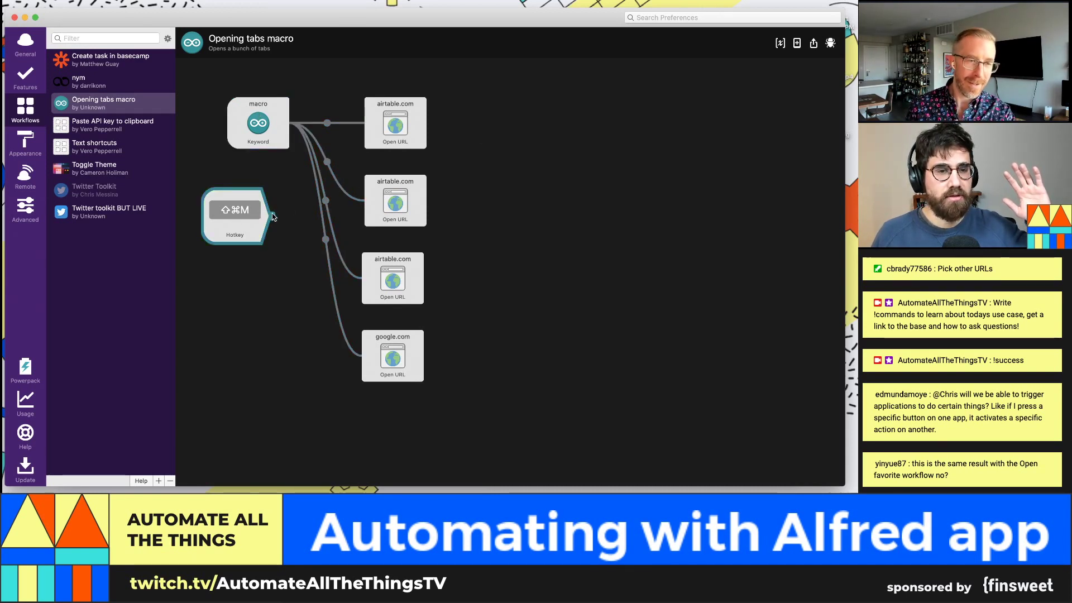
left_click_drag(272, 216, 220, 127)
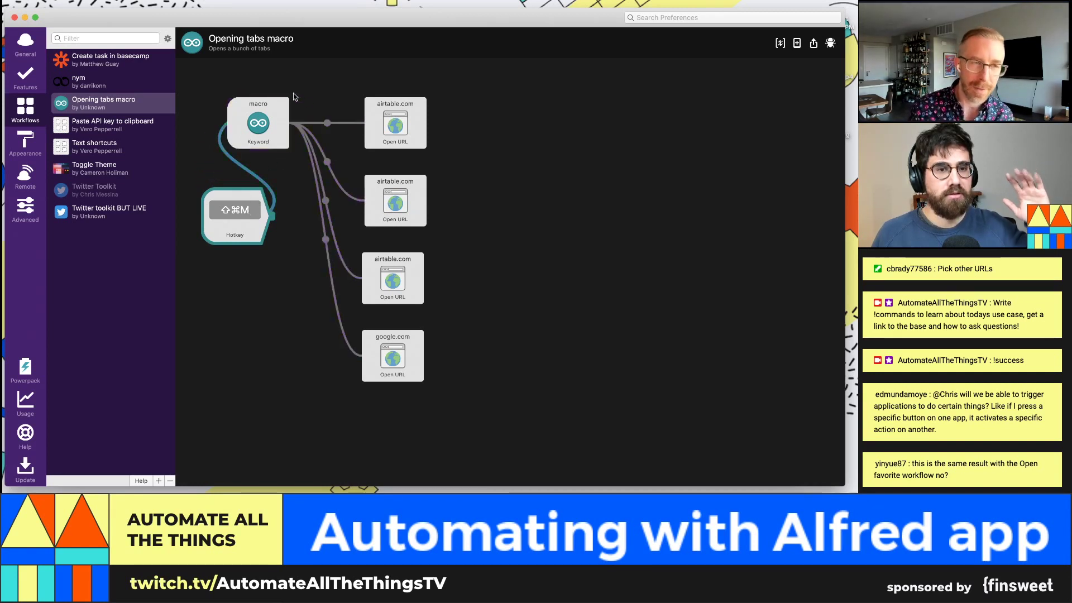
Step: Move the four Open URL actions to the right and line the macro node up with the Hotkey
left_click_drag(297, 80, 455, 373)
left_click_drag(396, 109, 622, 106)
left_click_drag(272, 112, 360, 205)
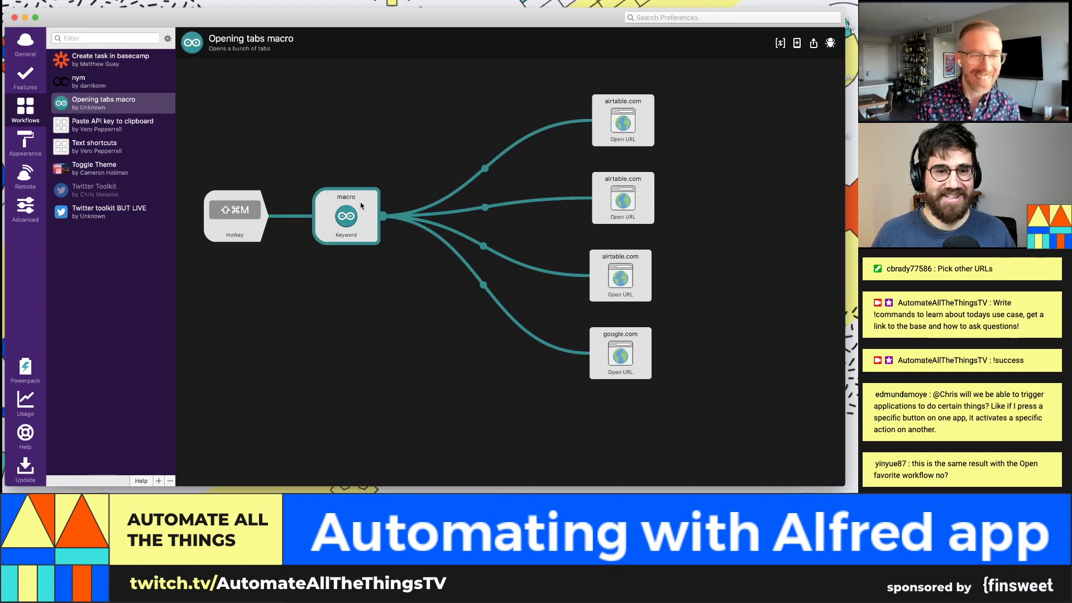
left_click(323, 306)
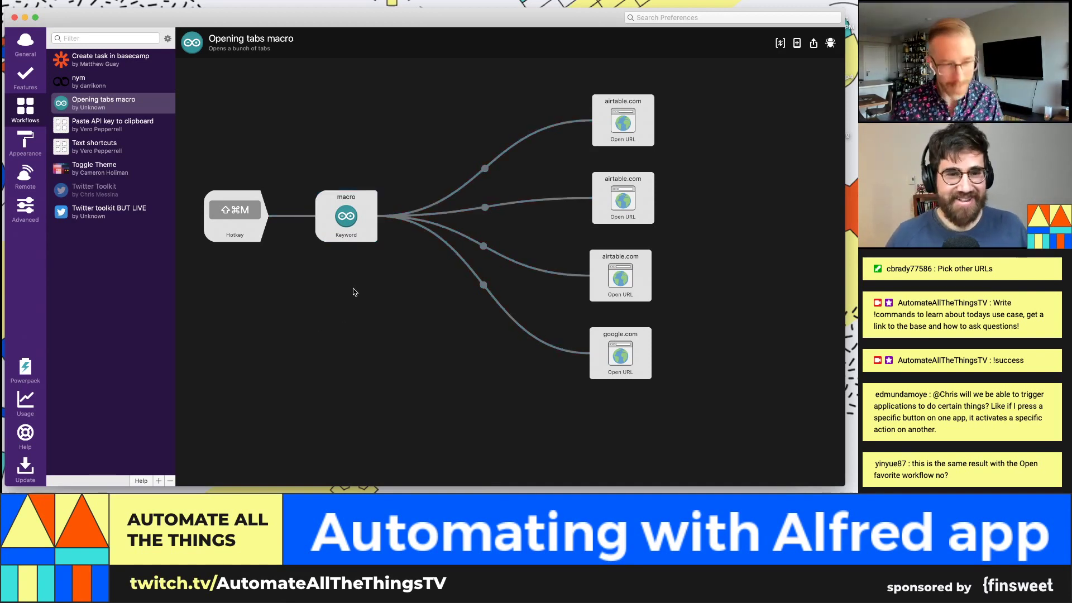
Step: Test ⇧⌘M, dismiss the 'Launch my tabs!' launcher, and reselect the macro keyword
key("super+shift+m")
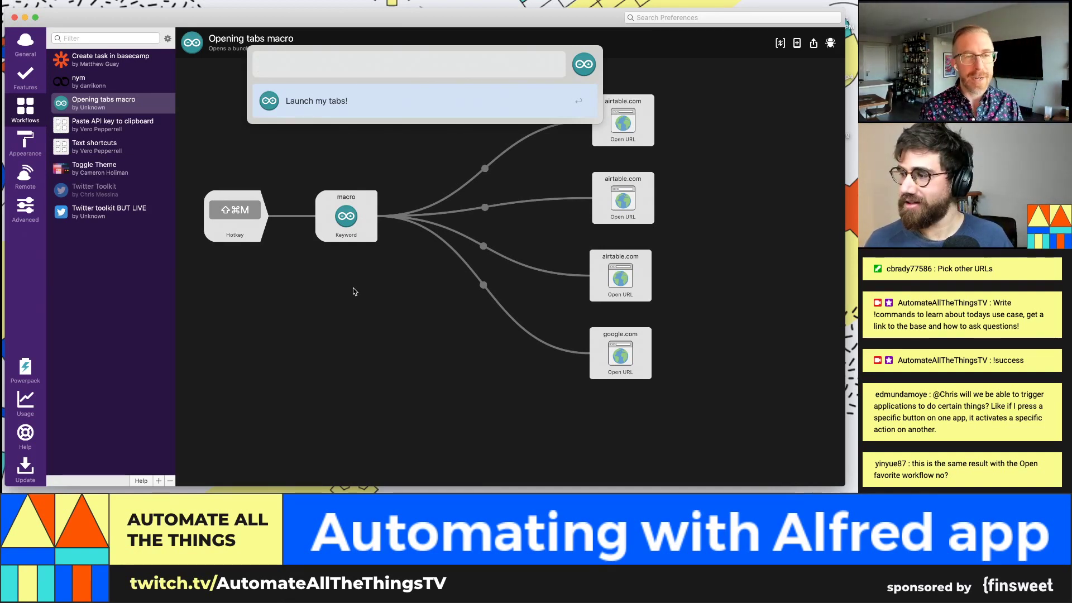
key("Return")
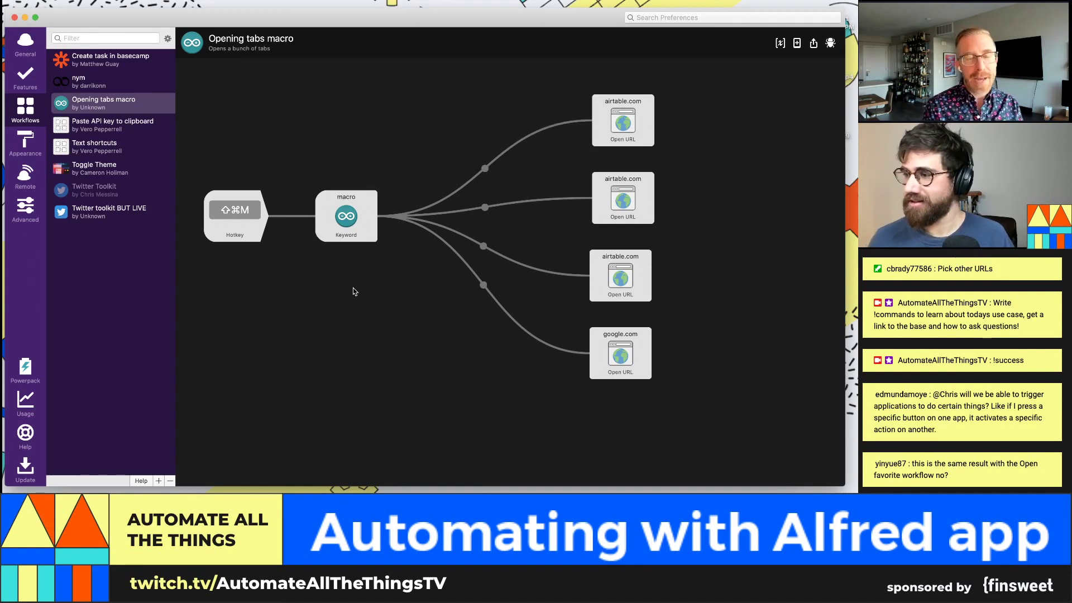
left_click(352, 225)
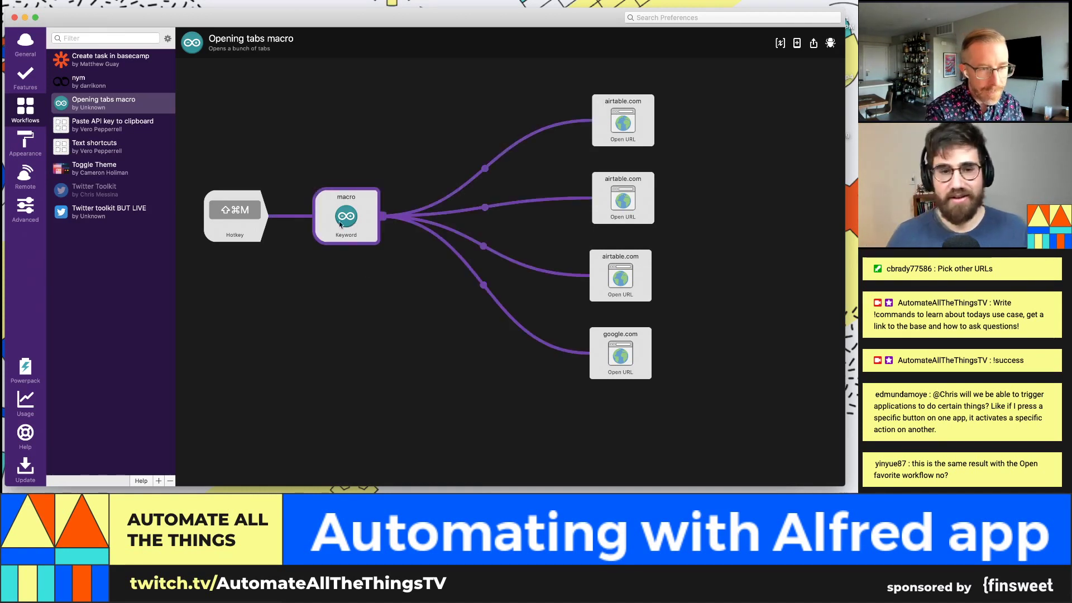
Step: Inspect the Hotkey trigger's action choices and close its settings without changes
double_click(254, 217)
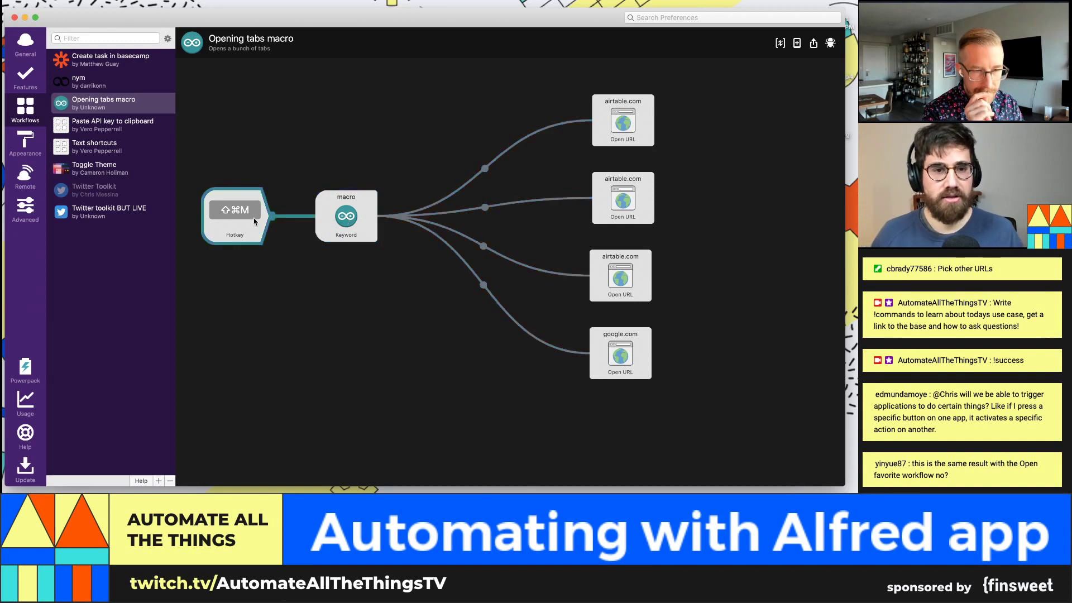
left_click(405, 109)
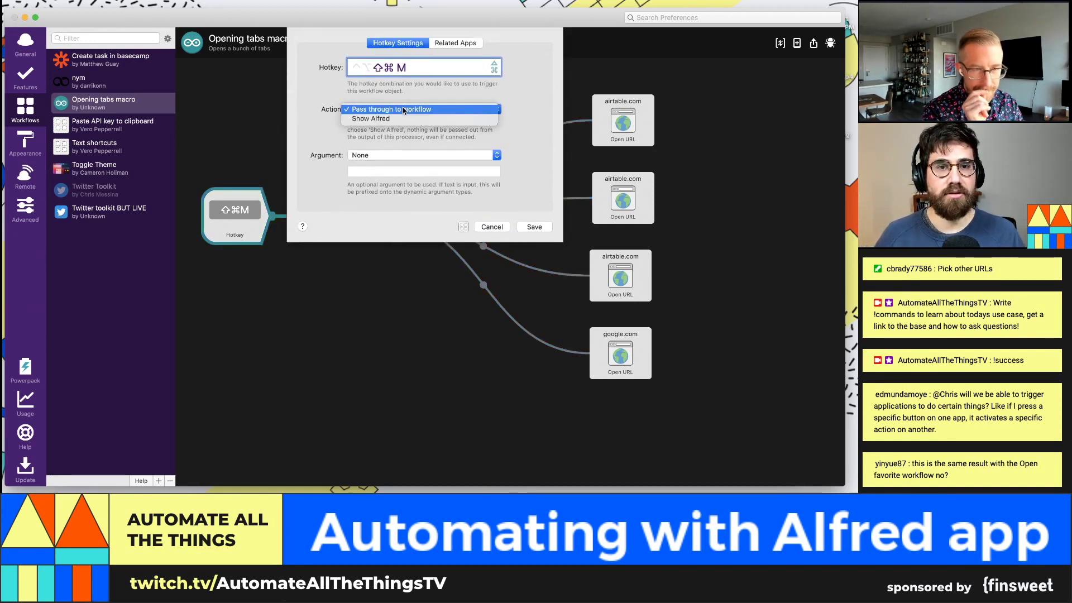
left_click(365, 144)
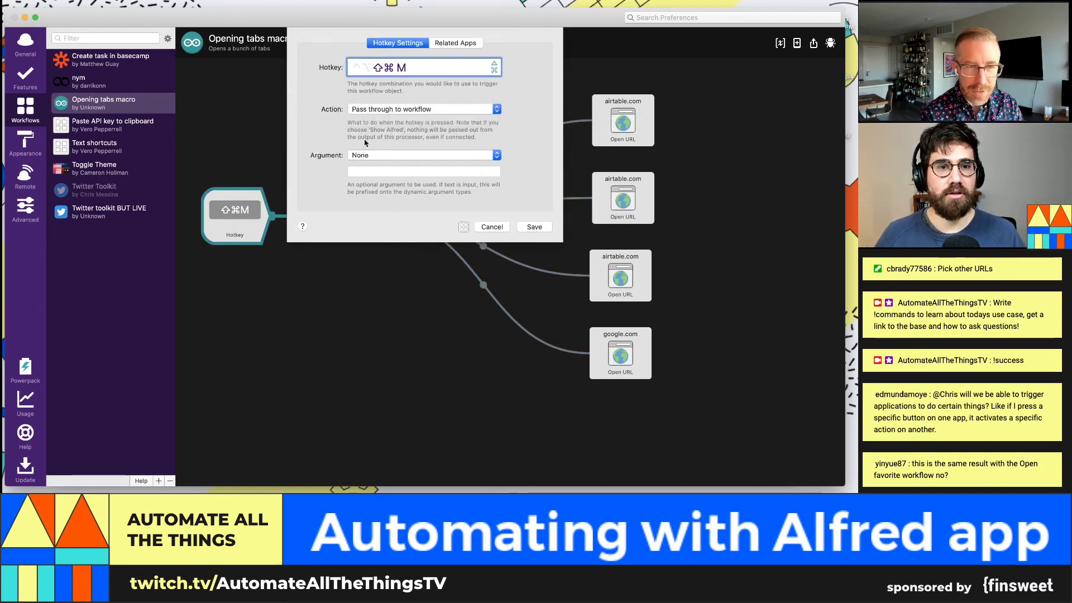
left_click(385, 110)
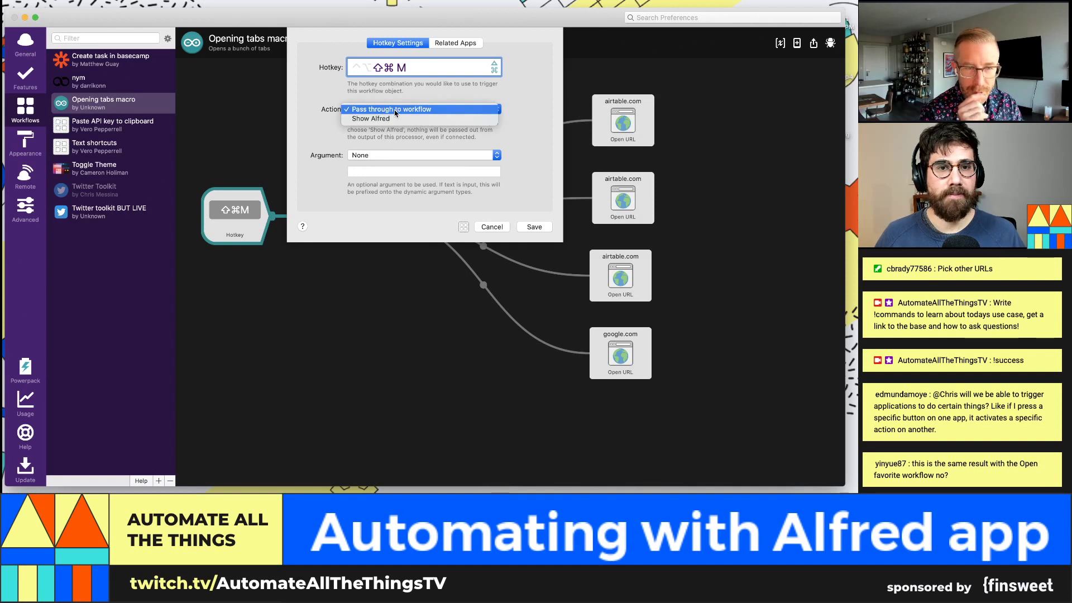
left_click(495, 222)
left_click(491, 225)
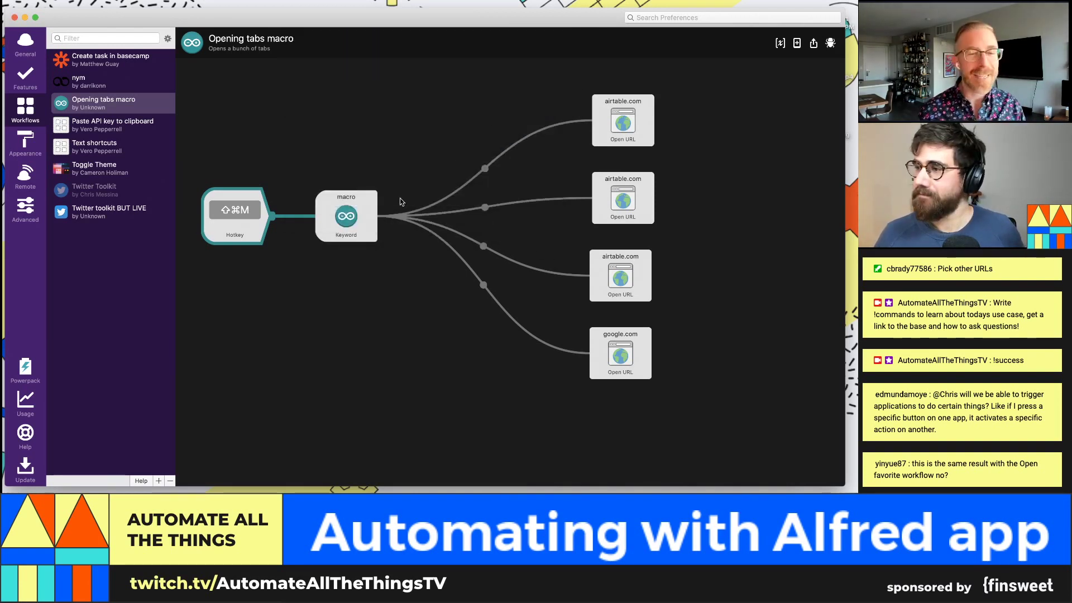
Step: Move the Hotkey trigger above the macro keyword and delete the link between them
left_click(352, 210)
left_click(390, 217)
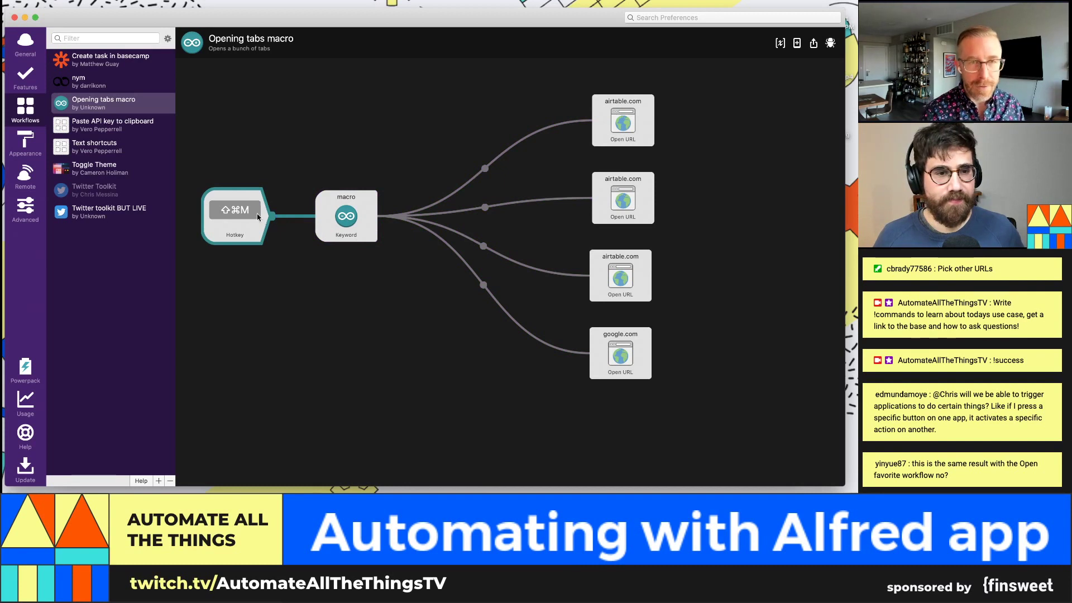
left_click_drag(258, 217, 371, 134)
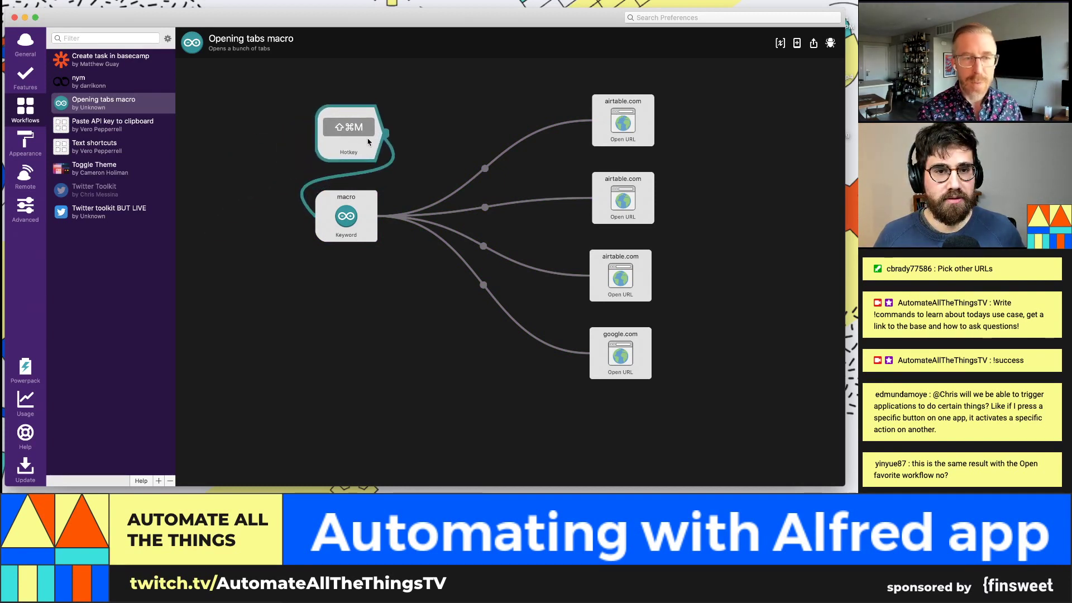
left_click(380, 169)
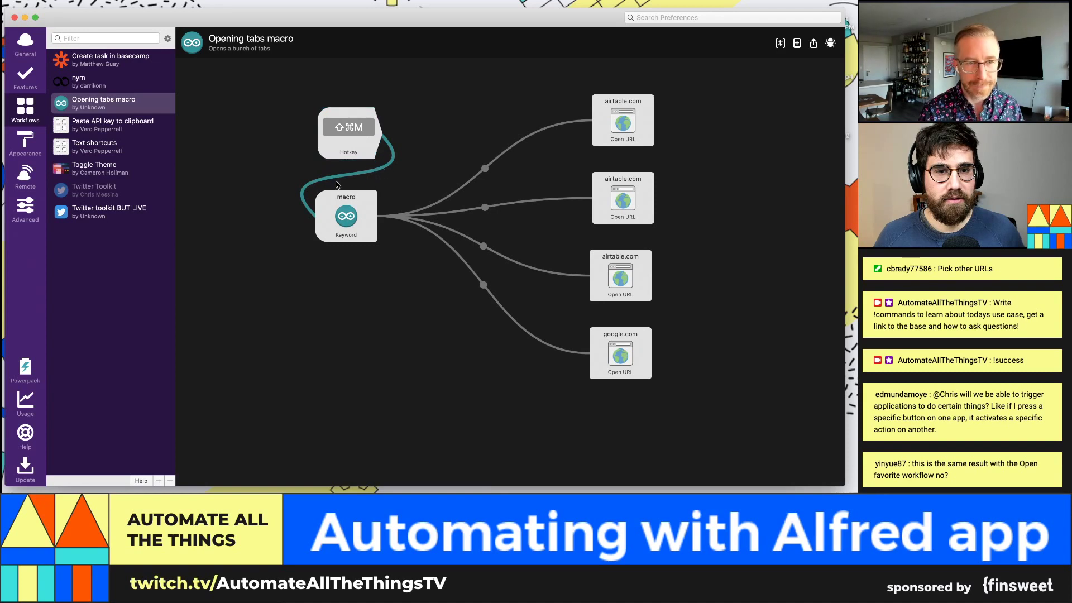
key("BackSpace")
Step: Add a Junction utility and place it beside the Hotkey trigger
left_click(385, 132)
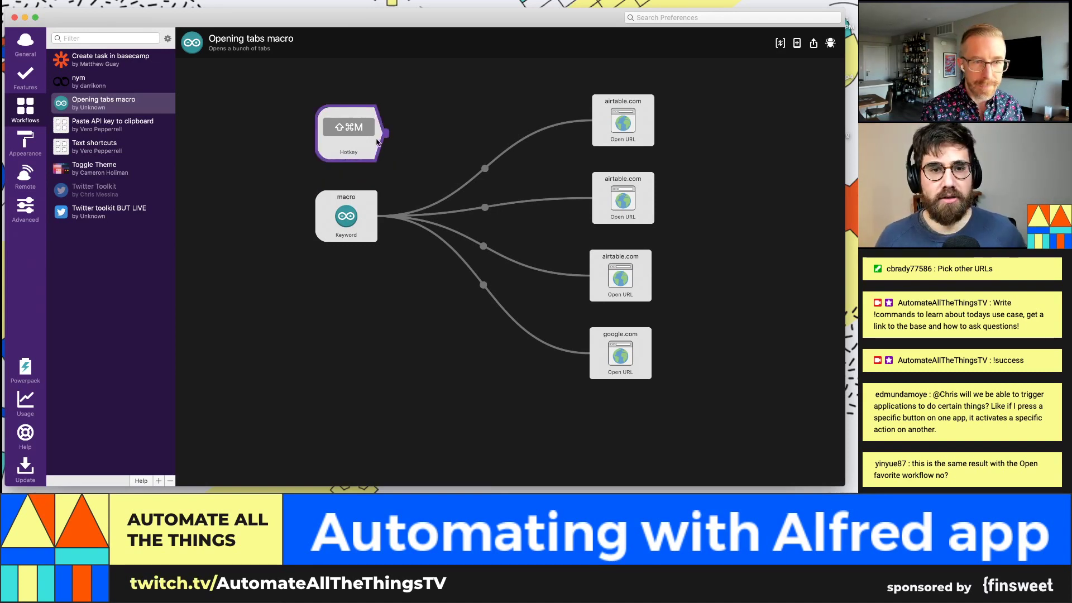
right_click(385, 133)
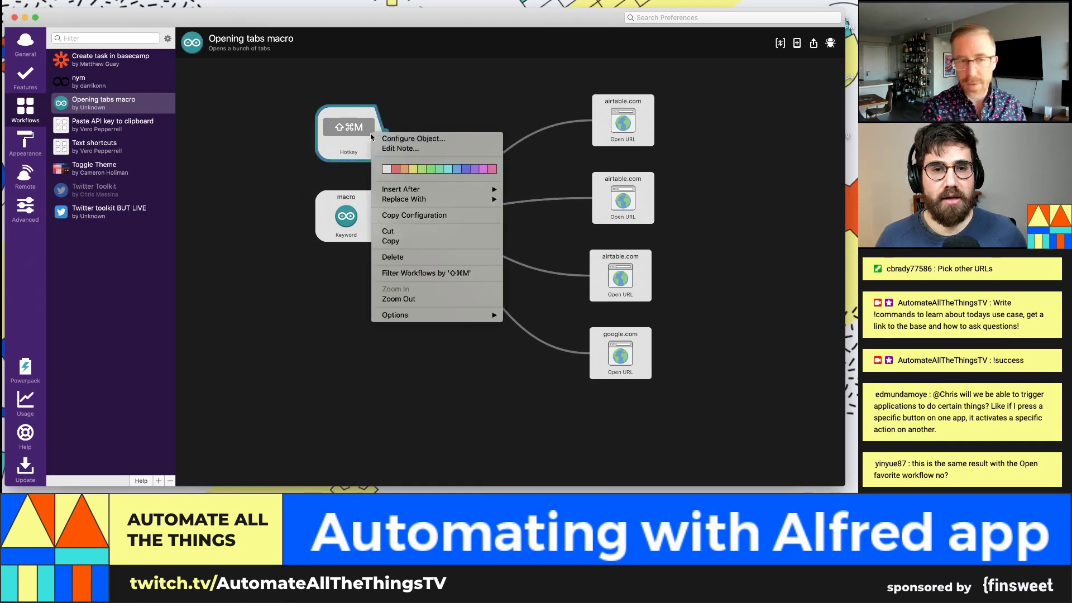
left_click(444, 102)
right_click(444, 102)
mouse_move(459, 128)
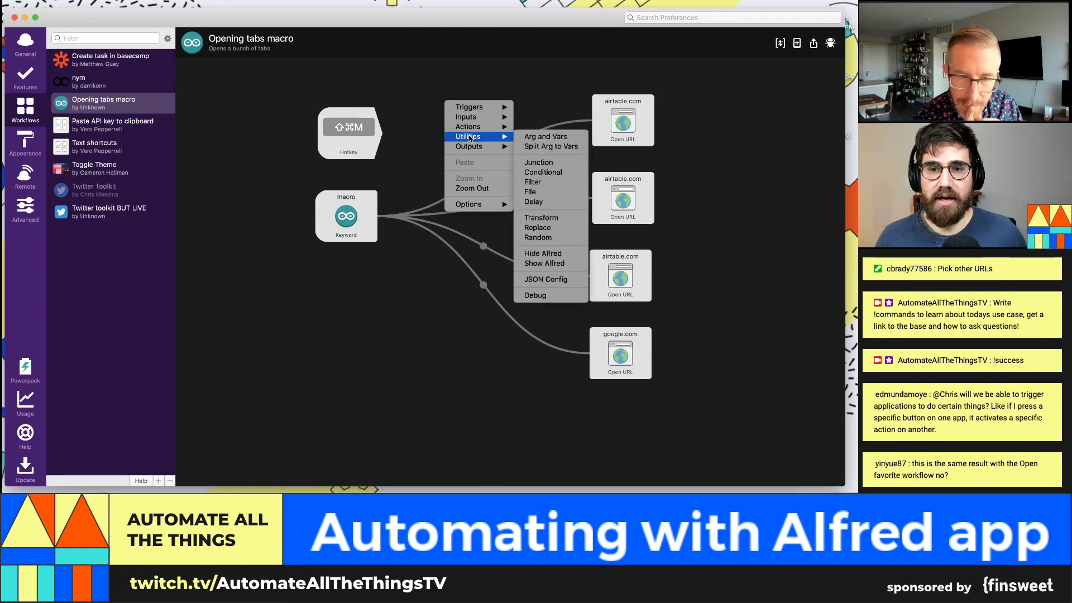
left_click(565, 166)
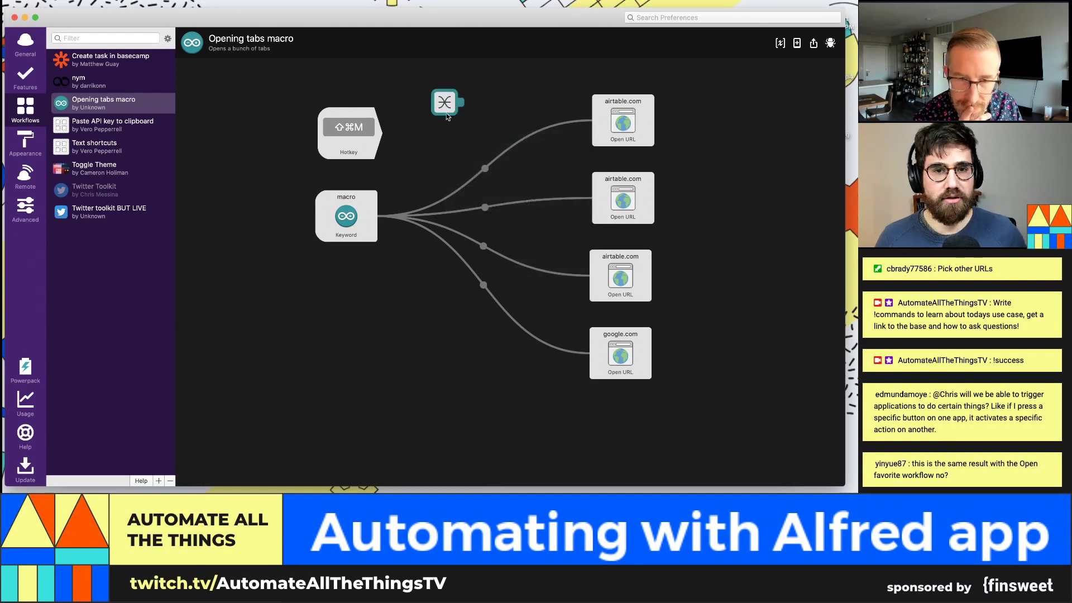
left_click_drag(448, 117, 419, 178)
Step: Connect both the Hotkey trigger and the macro keyword into the Junction
left_click(384, 217)
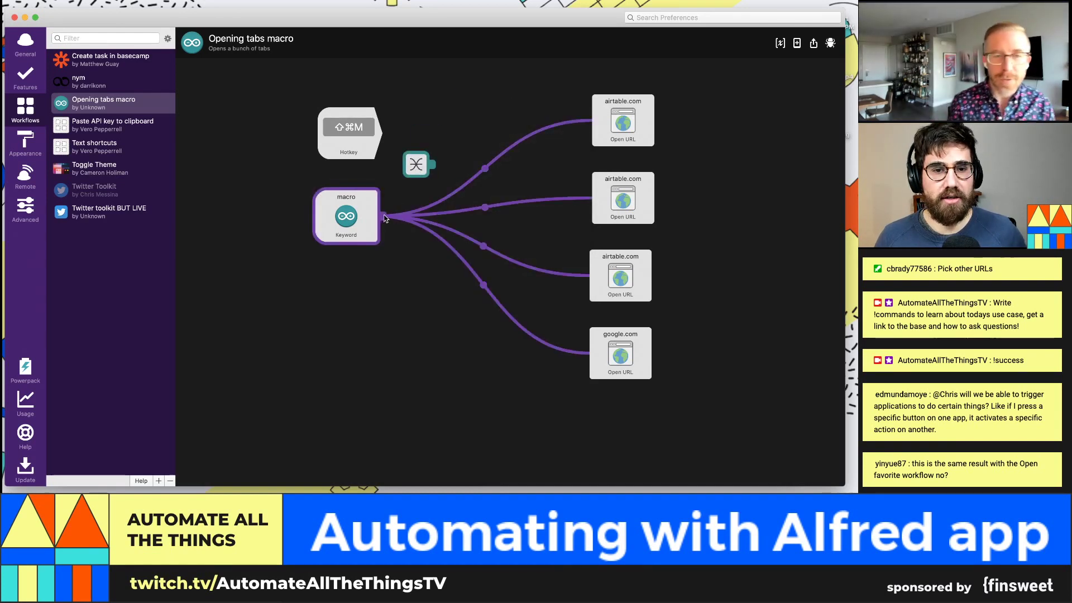
left_click(498, 162)
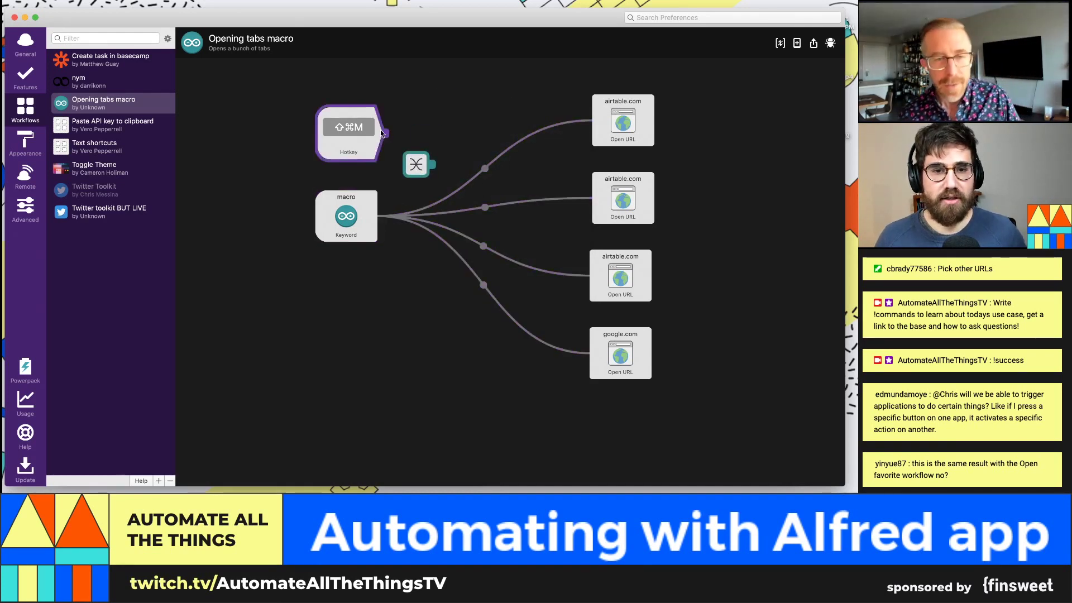
left_click_drag(385, 139, 405, 166)
left_click(377, 223)
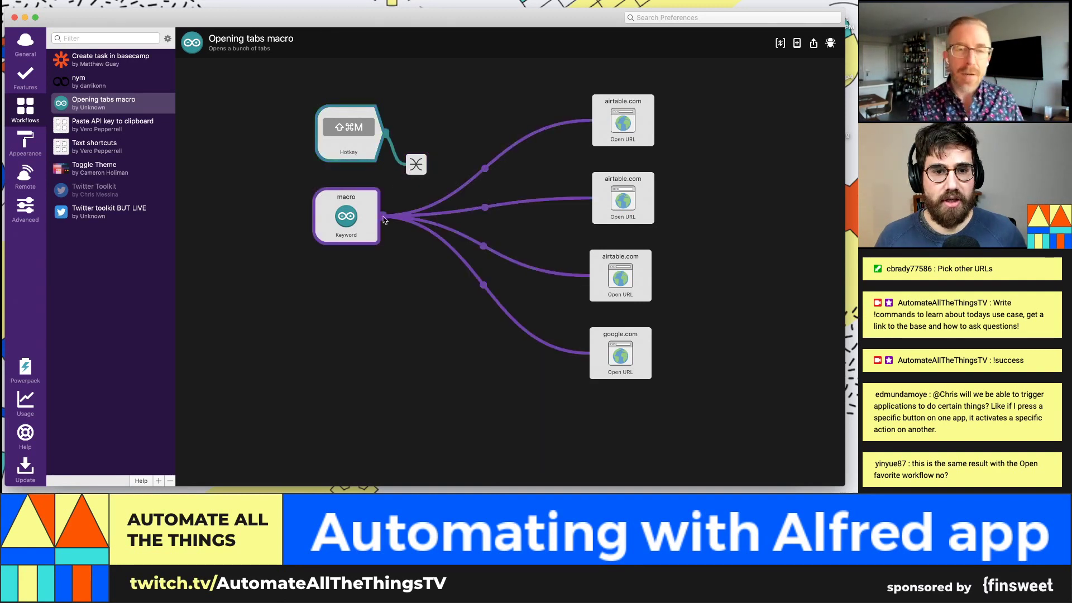
left_click_drag(383, 219, 414, 164)
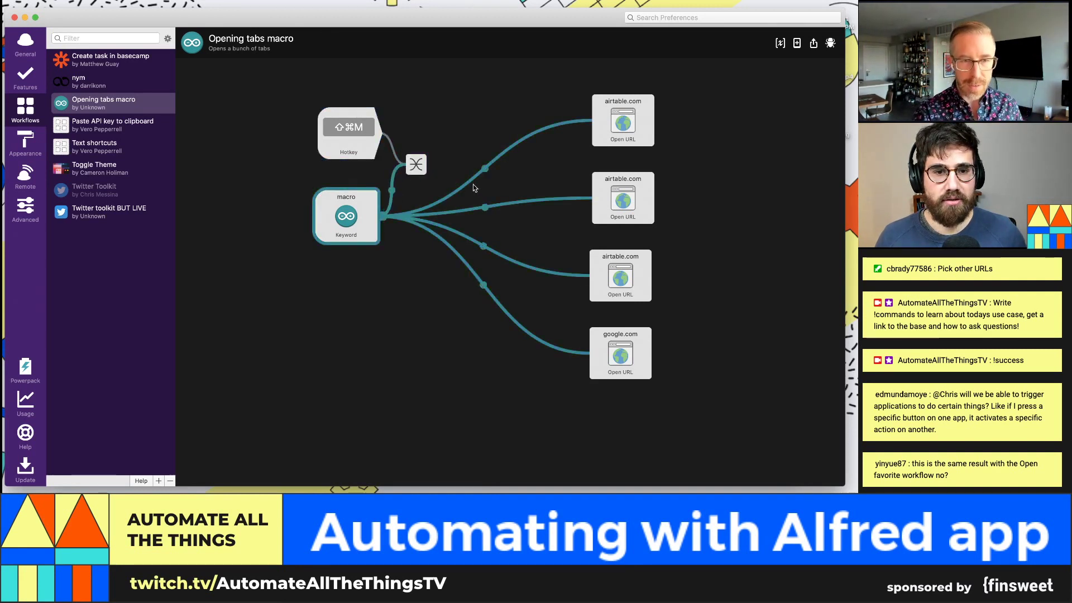
left_click(471, 212)
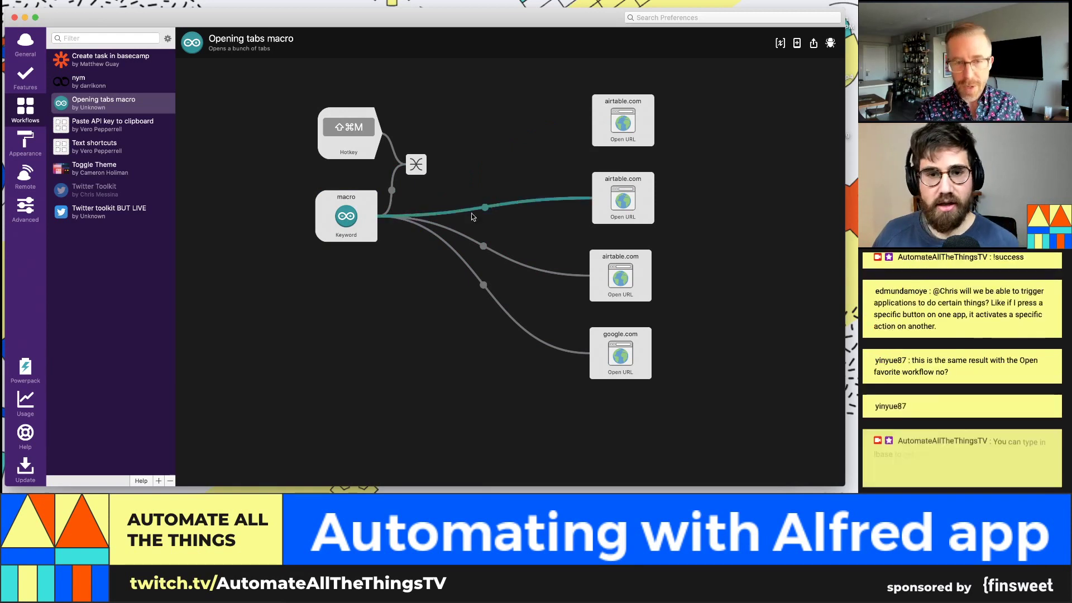
Step: Delete the macro keyword's direct links to the Open URL actions and remove the mistaken stray links
key("Delete")
key("Delete")
key("Delete")
left_click(598, 128)
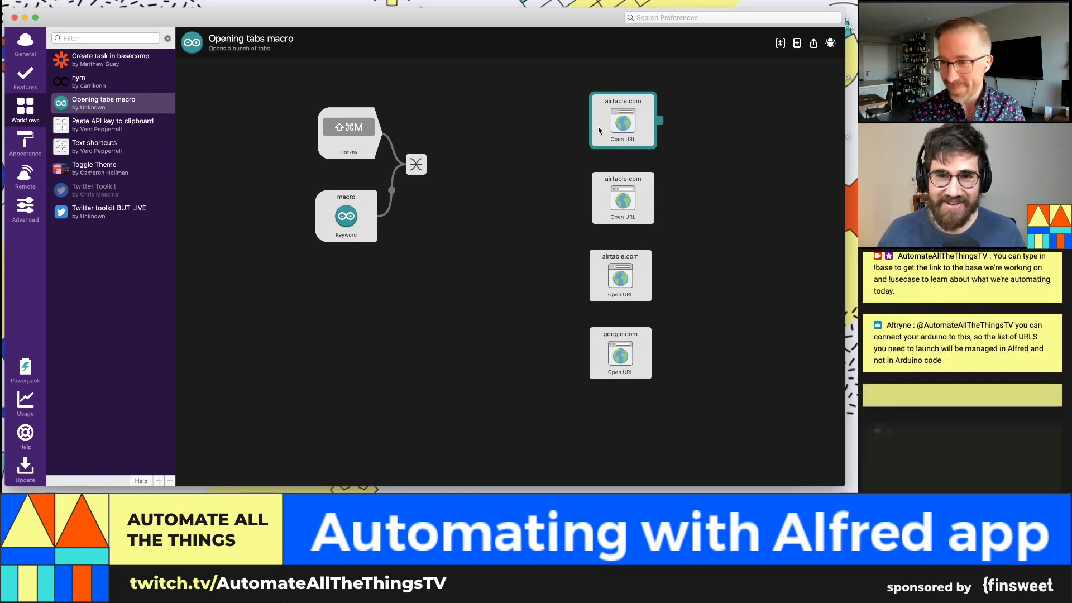
left_click_drag(659, 121, 422, 164)
left_click(416, 129)
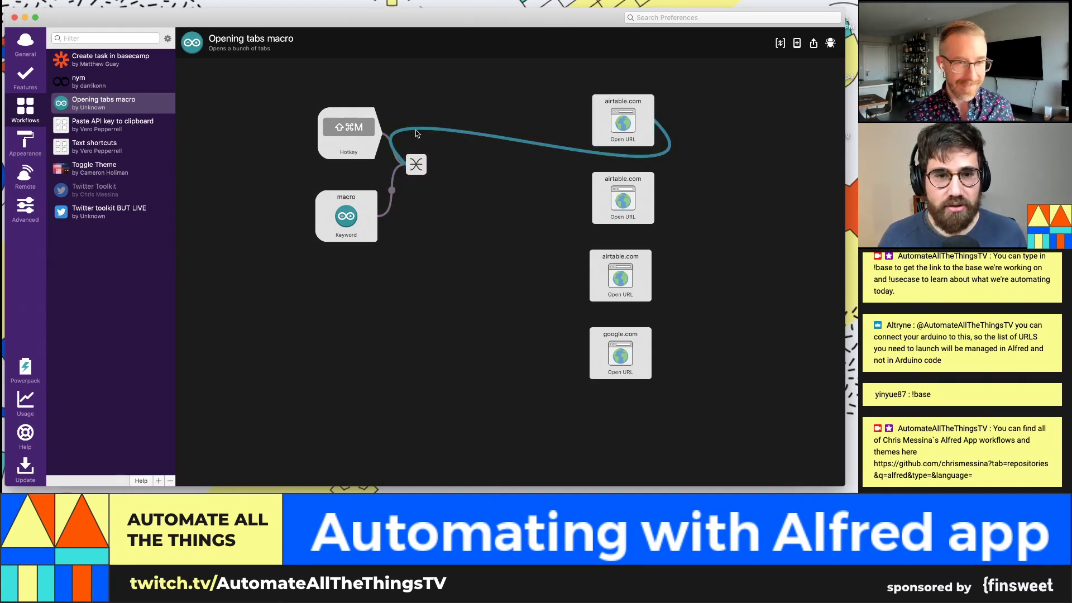
key("Delete")
left_click(637, 106)
left_click_drag(660, 121, 586, 121)
left_click(413, 166)
Step: Connect the Junction to both airtable.com Open URL actions and the google.com action
left_click_drag(437, 170, 587, 198)
left_click_drag(437, 167, 586, 273)
left_click_drag(425, 167, 593, 357)
Step: Check the Hotkey trigger's link, then run the workflow with ⇧⌘M to open the tabs
left_click(337, 122)
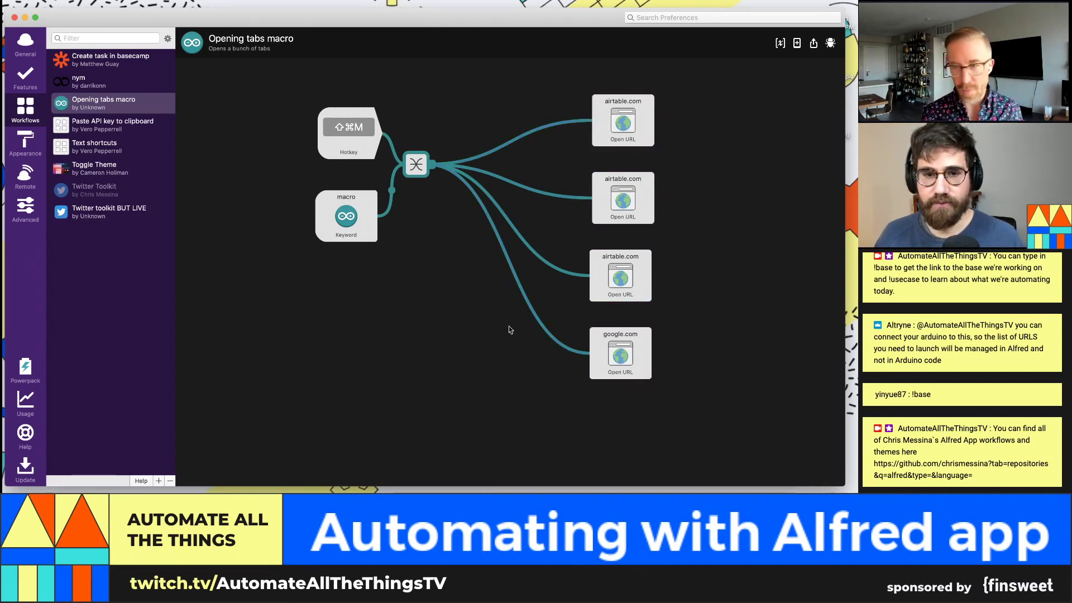
left_click(394, 335)
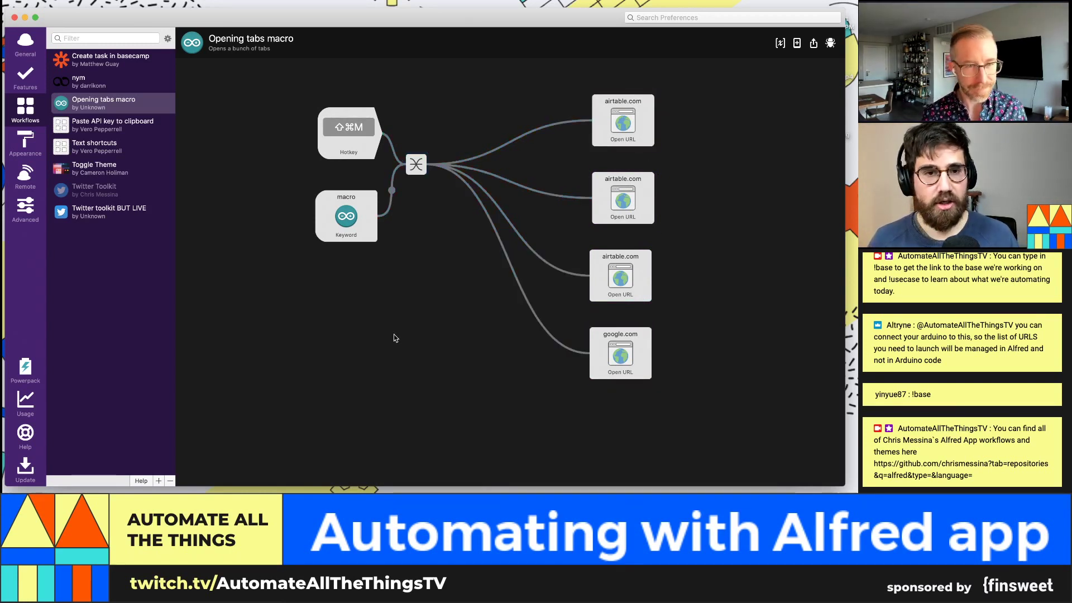
key("super+shift+m")
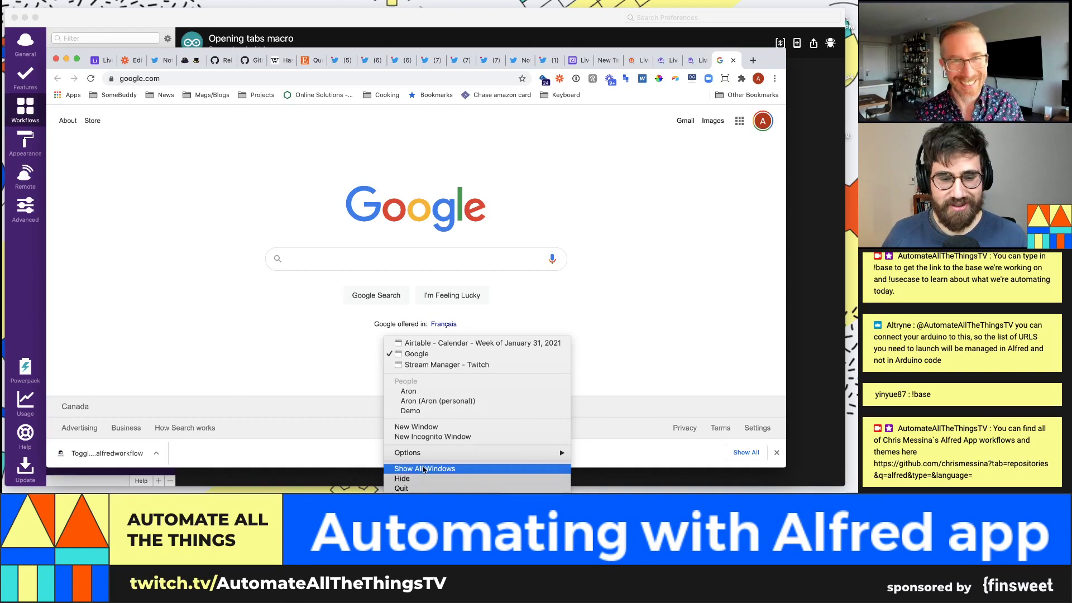
Step: Check the opened tabs in a new Chrome window, then in Alfred move the macro keyword down and the Hotkey up-left
left_click(416, 426)
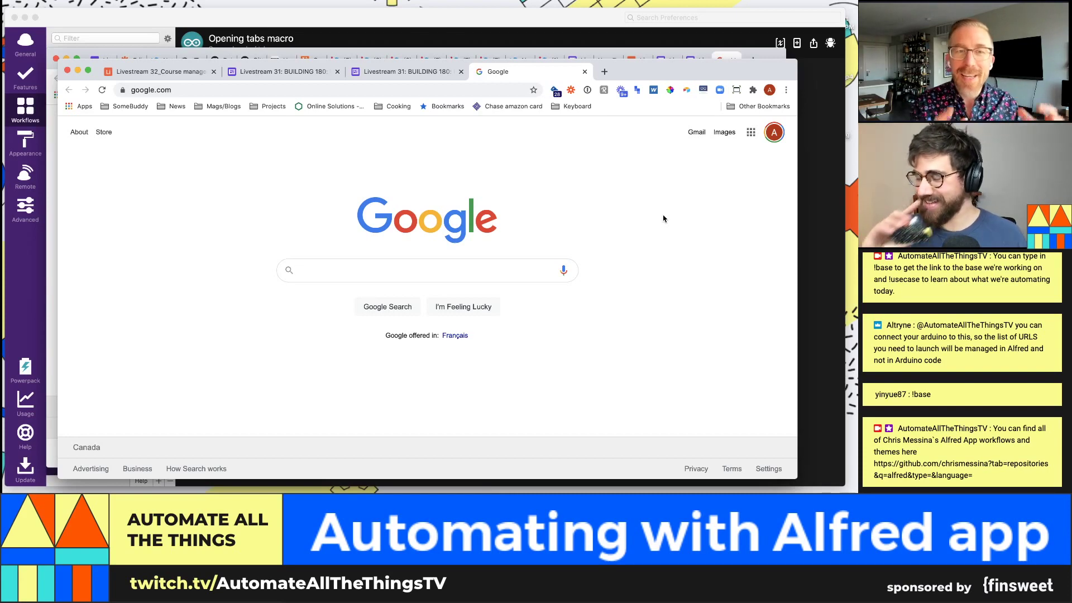
key("super+Tab")
key("super+Tab")
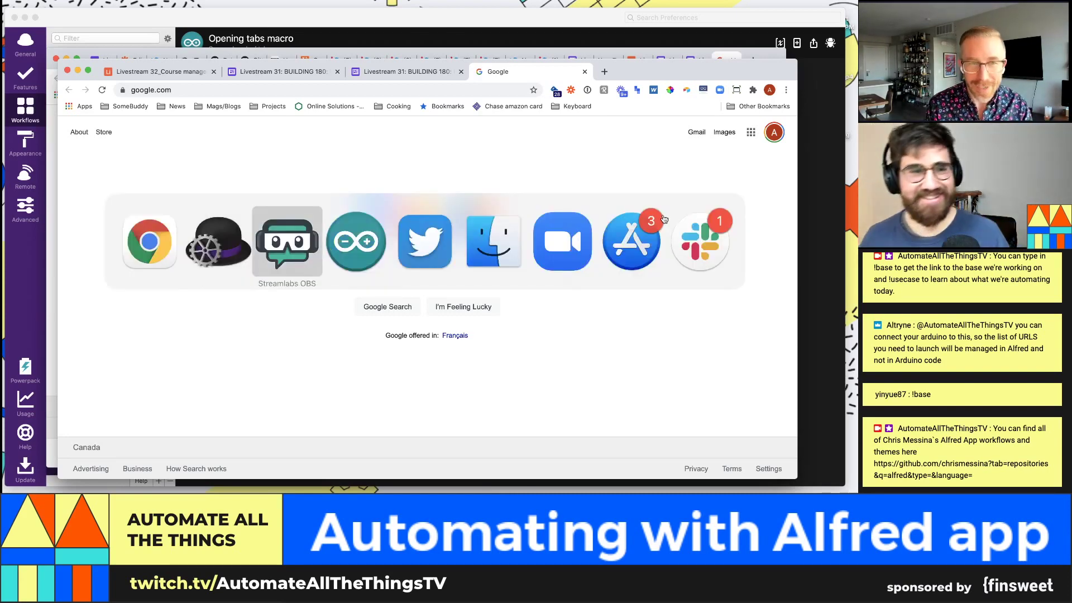
left_click(649, 32)
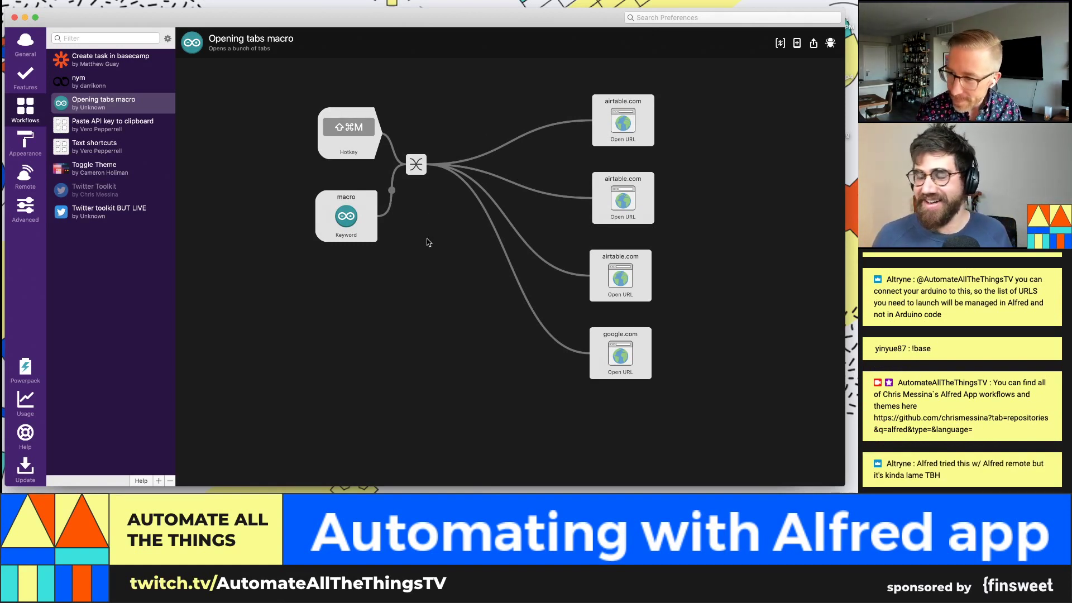
left_click_drag(342, 220, 267, 325)
left_click_drag(354, 128, 271, 124)
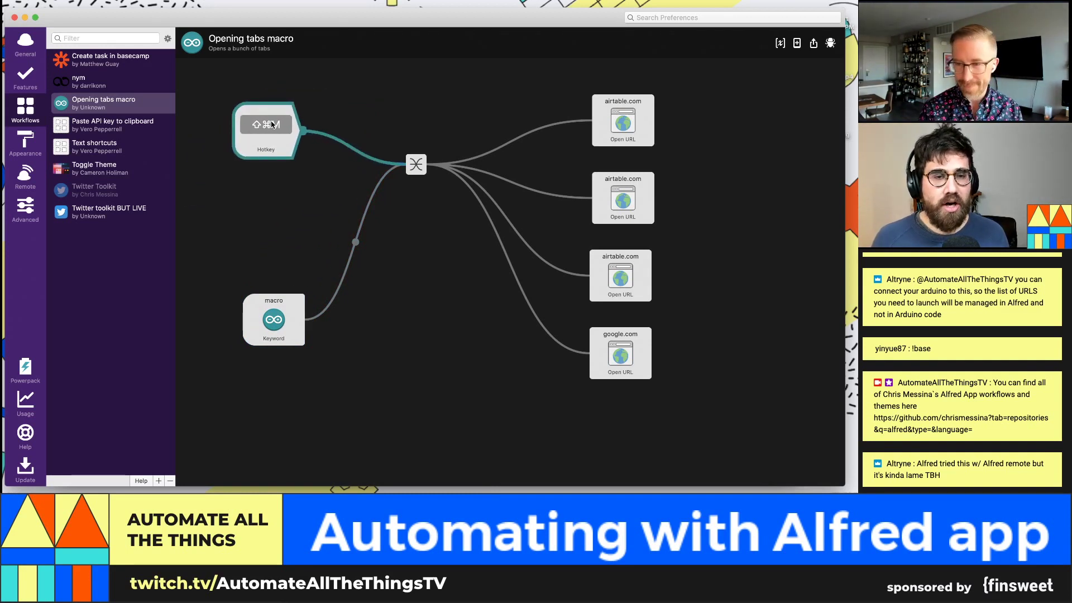
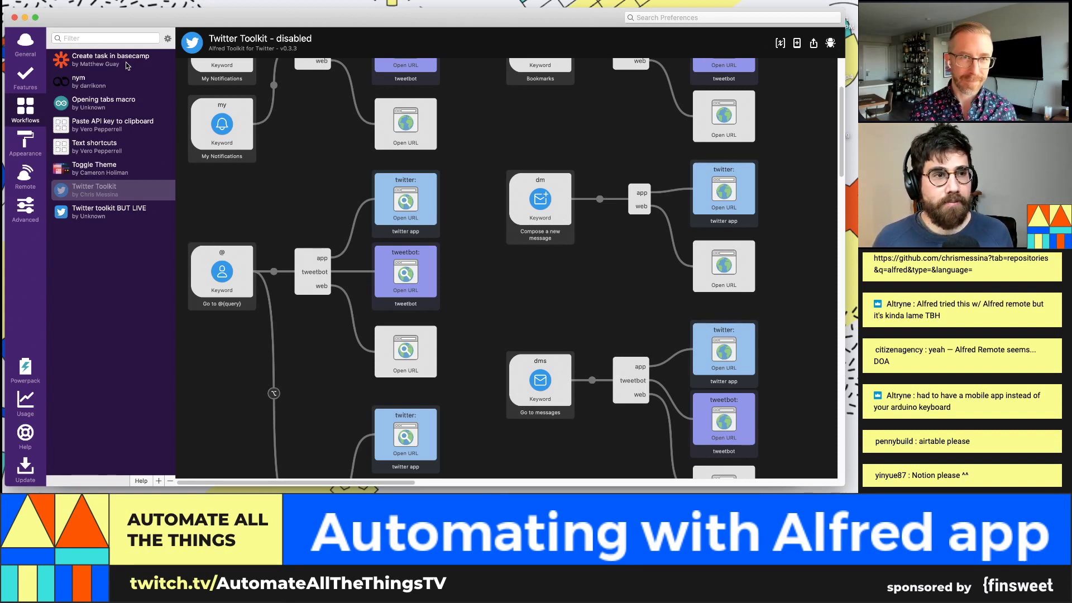
Step: Select 'Create task in basecamp' to show its zap keyword wired to a /bin/bash Run Script
left_click(125, 62)
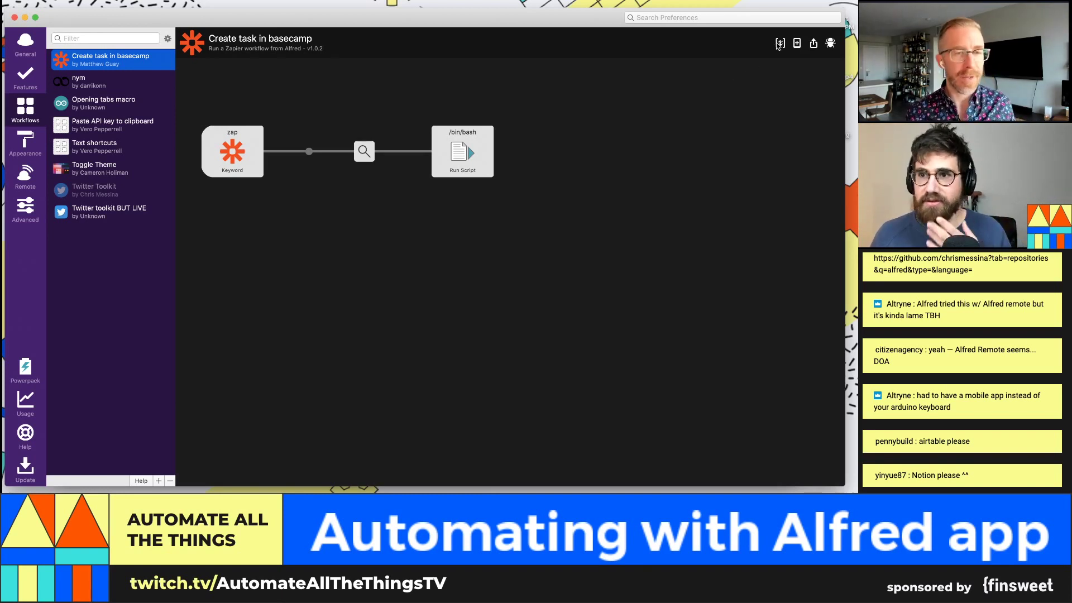
left_click(766, 108)
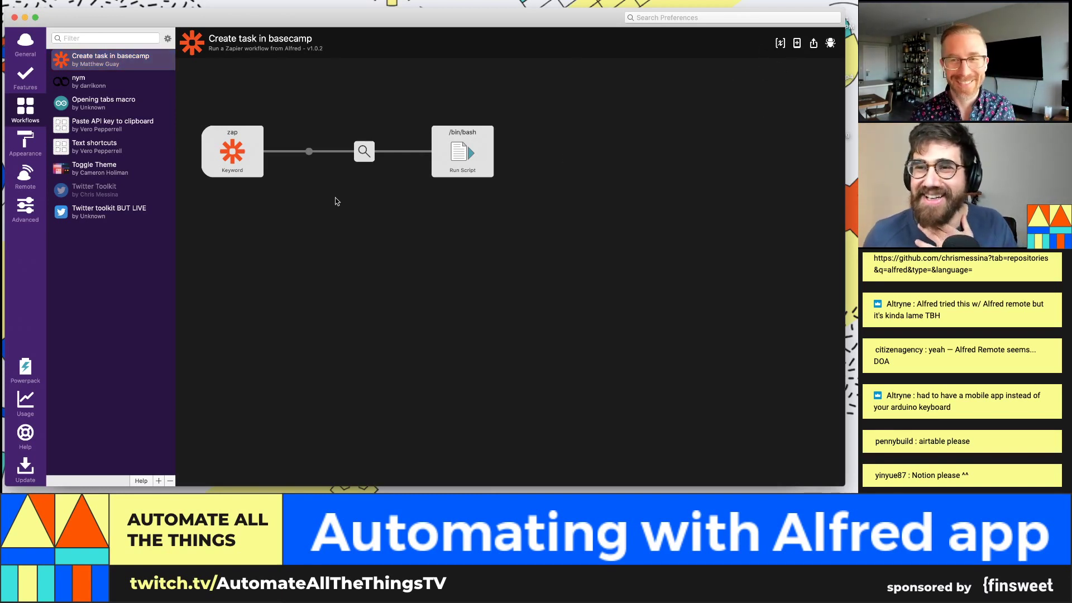
left_click(261, 150)
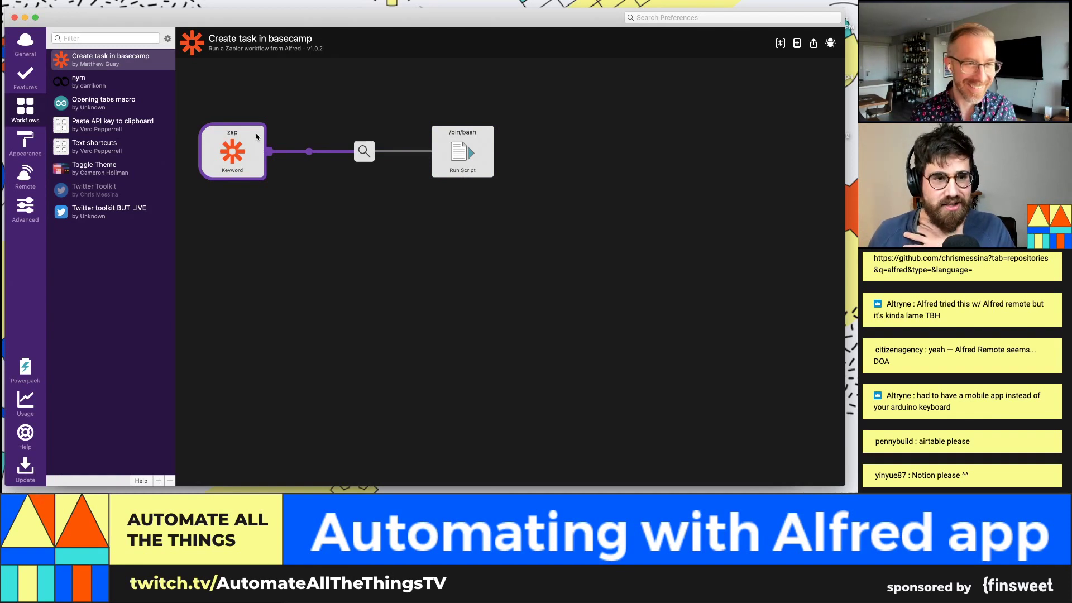
left_click(256, 137)
double_click(228, 162)
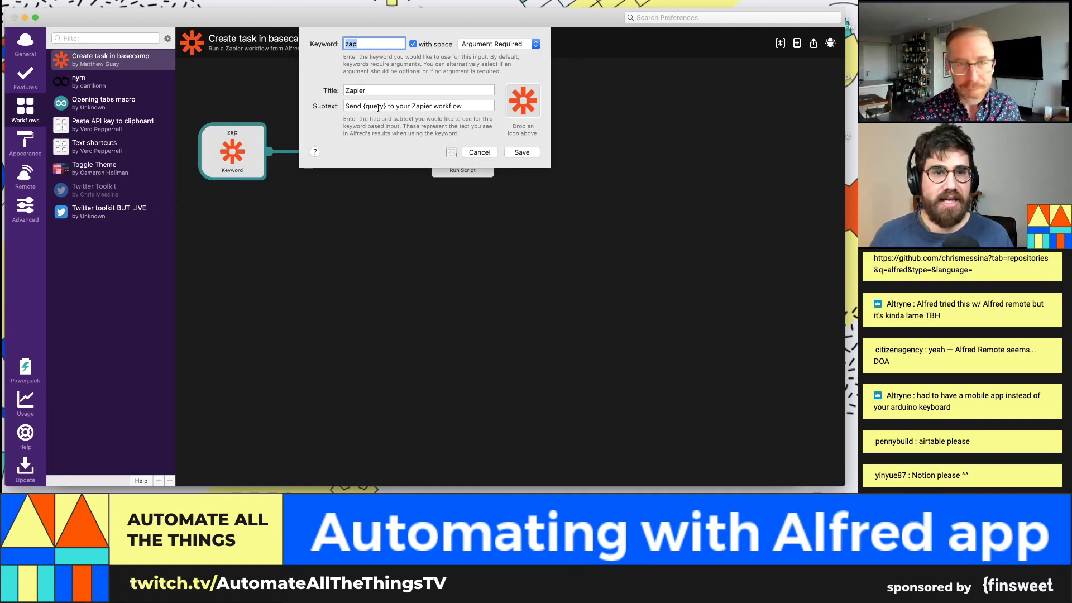
left_click(396, 42)
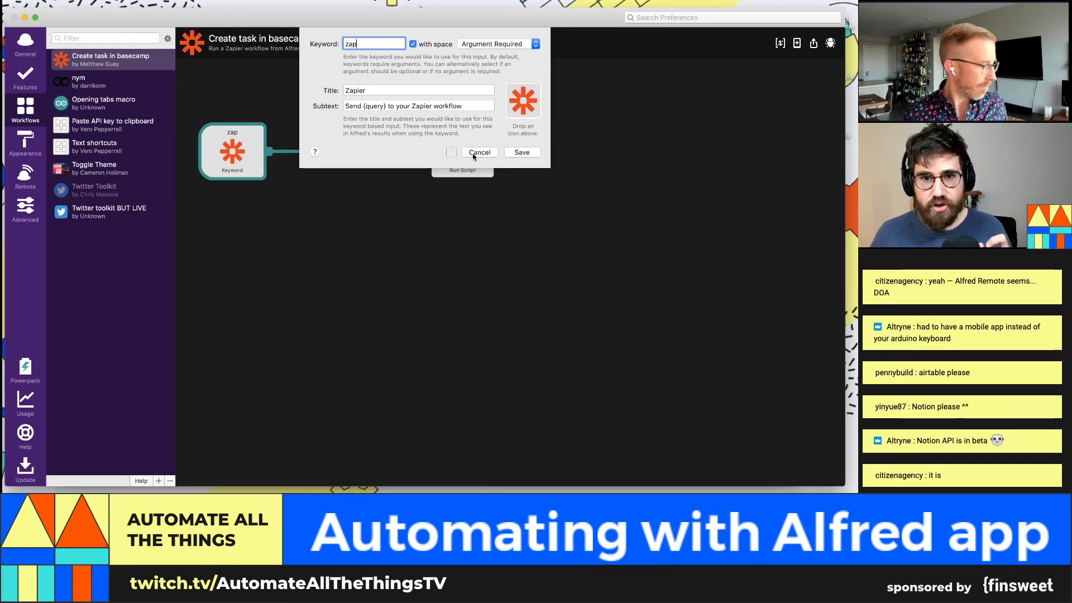
left_click(479, 152)
left_click(462, 172)
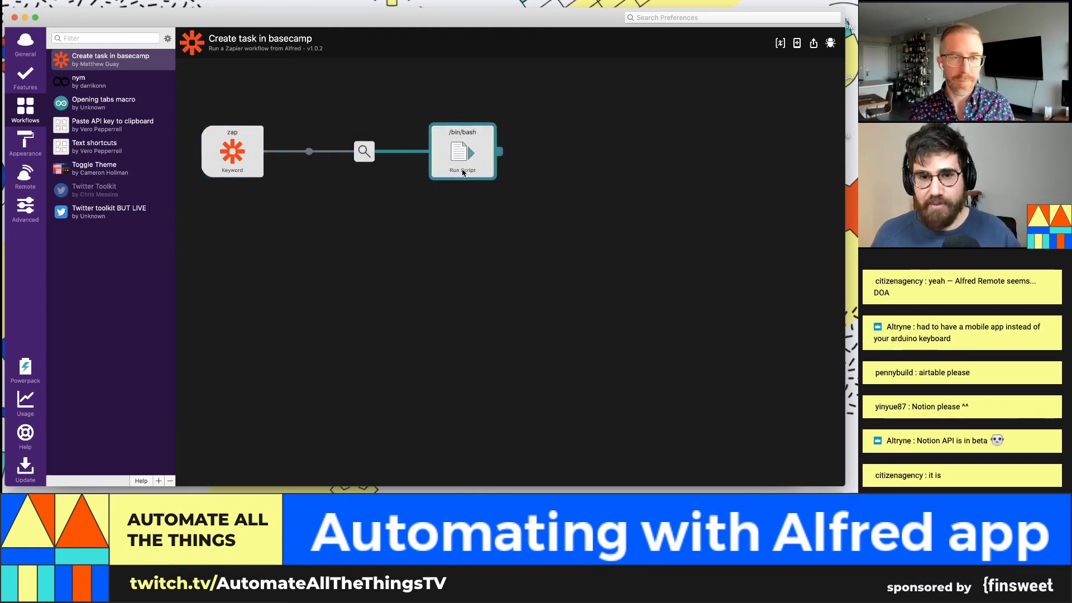
double_click(463, 172)
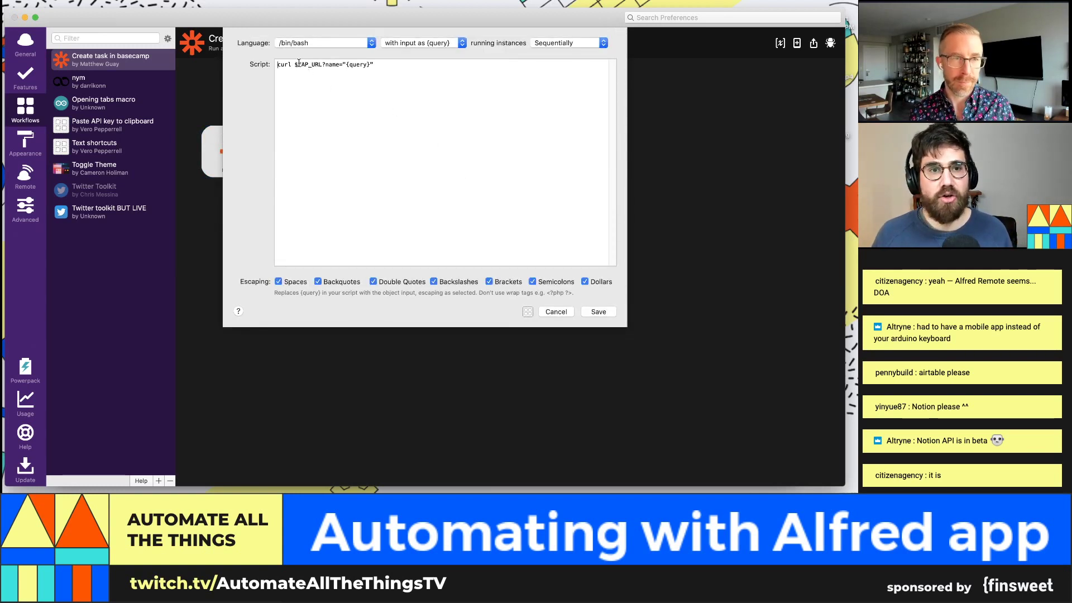
left_click_drag(297, 64, 321, 62)
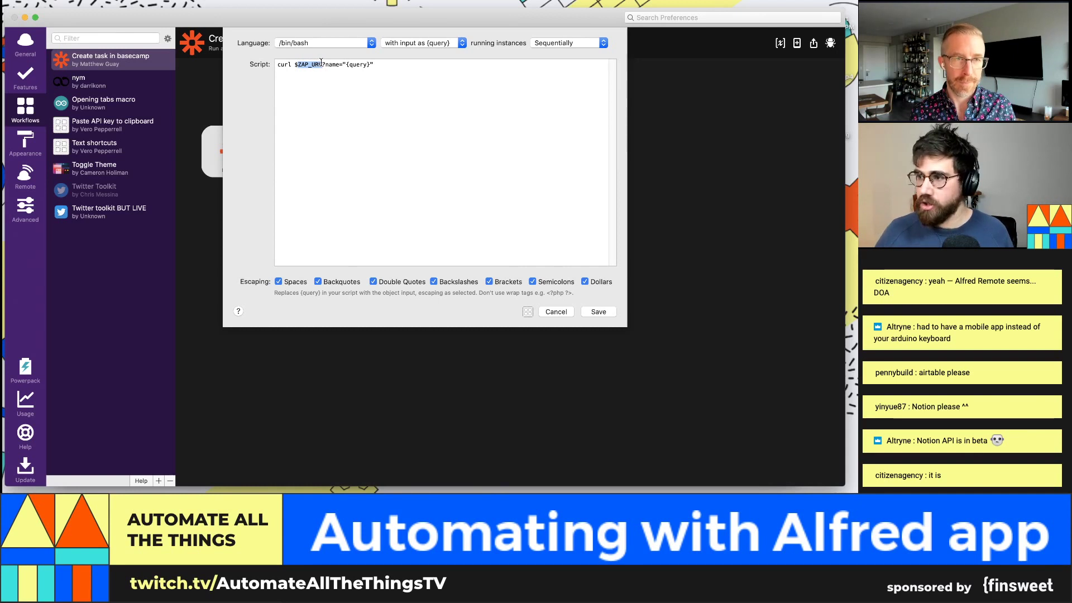
left_click(323, 64)
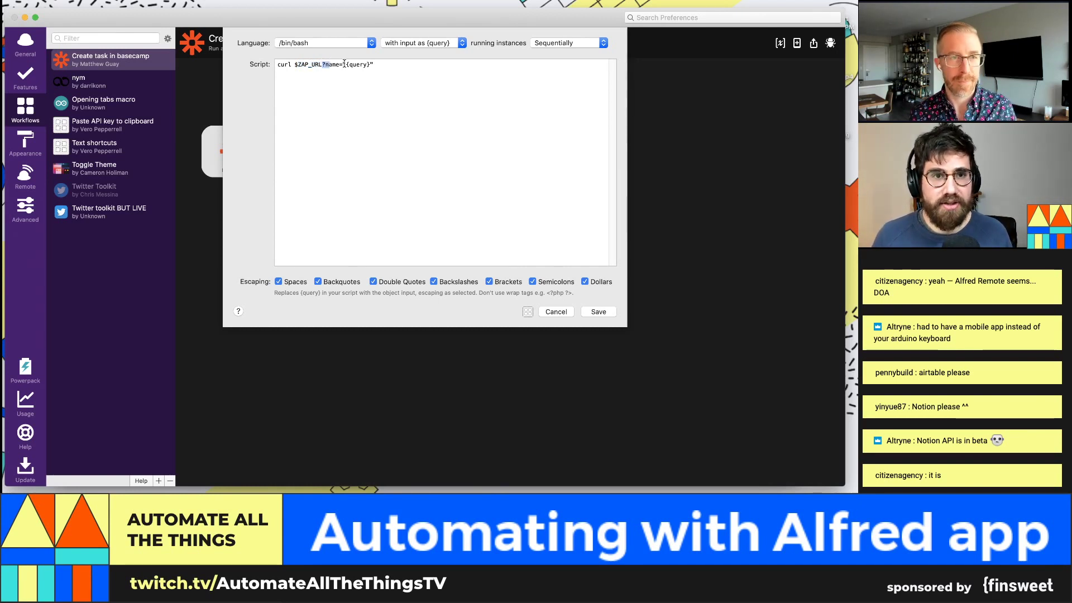
left_click_drag(344, 63, 369, 66)
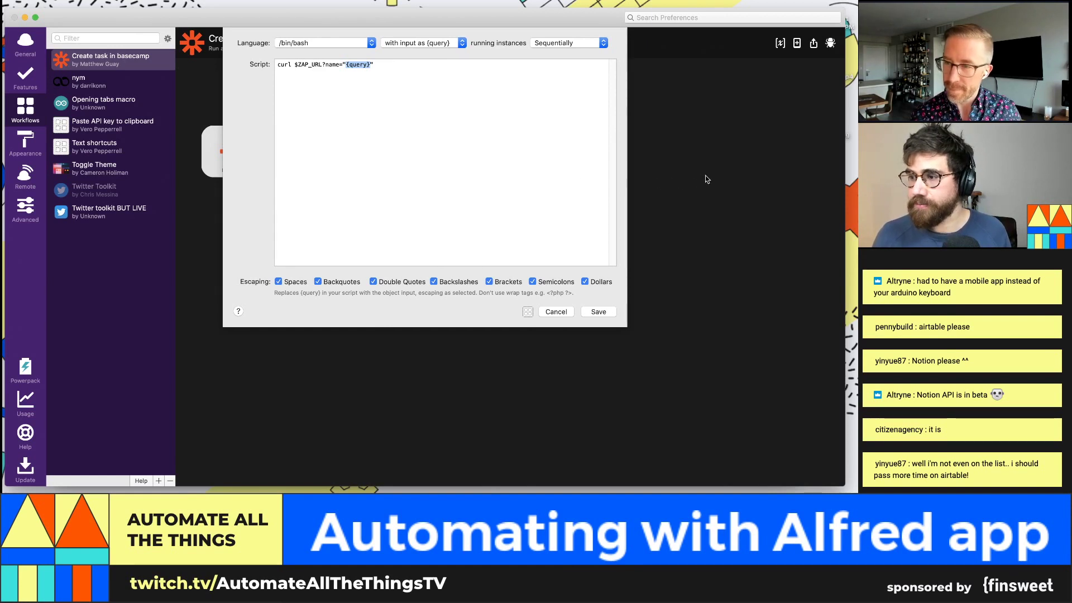
left_click(598, 311)
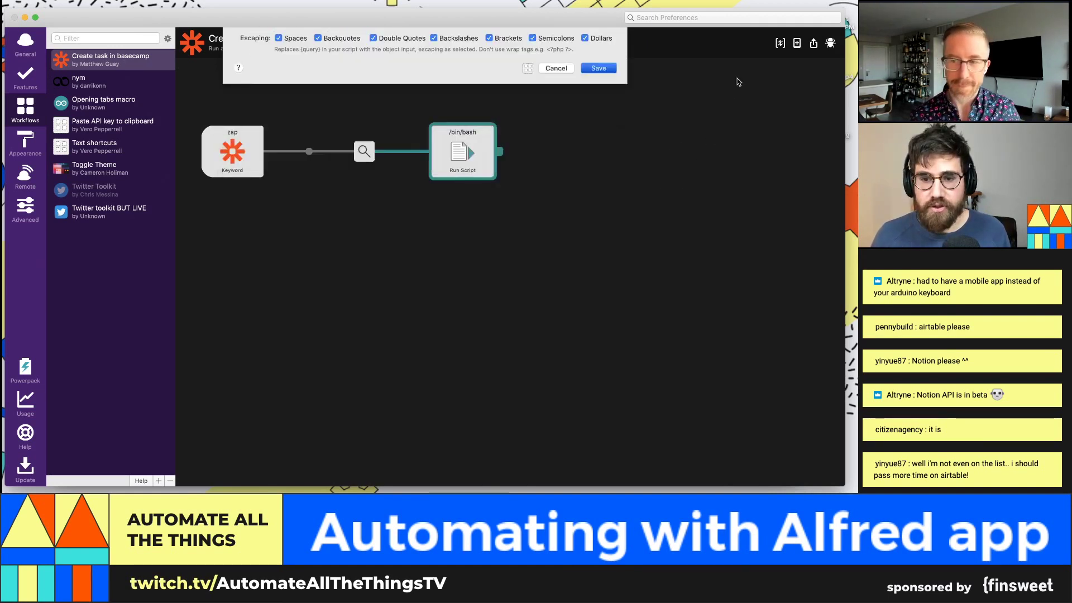
Step: Check the zap workflow's ZAP_URL variable, then switch to the Twitter toolkit BUT LIVE workflow
left_click(781, 43)
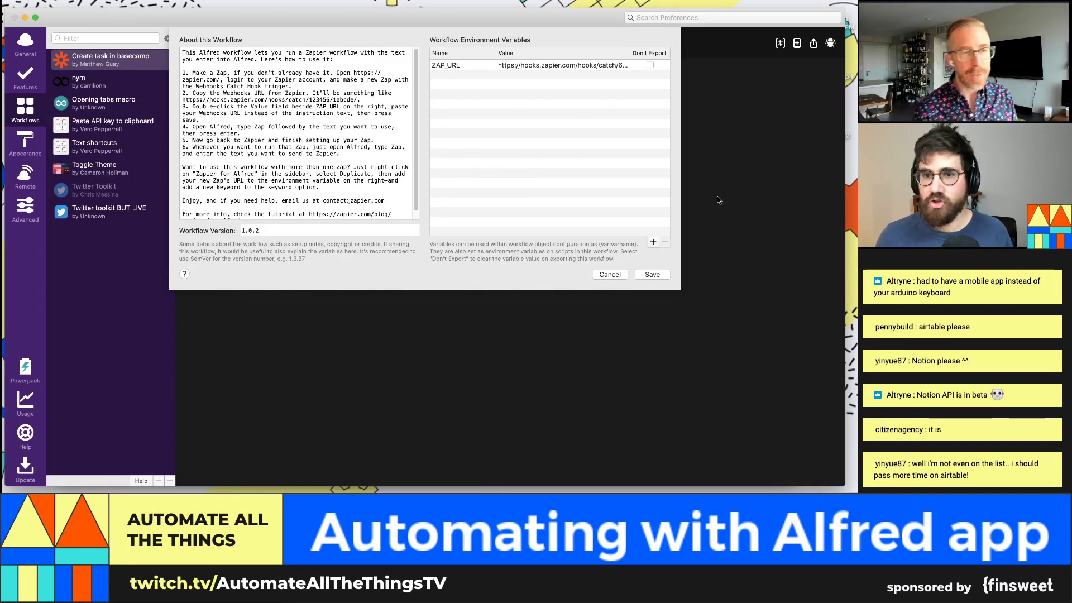
left_click(643, 275)
left_click(112, 211)
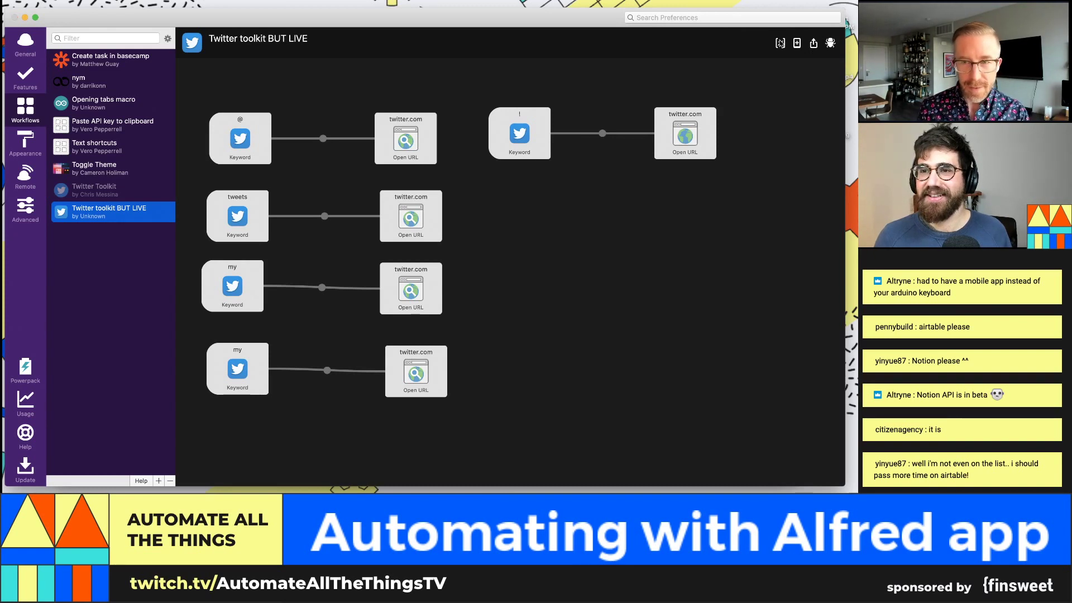
left_click(781, 43)
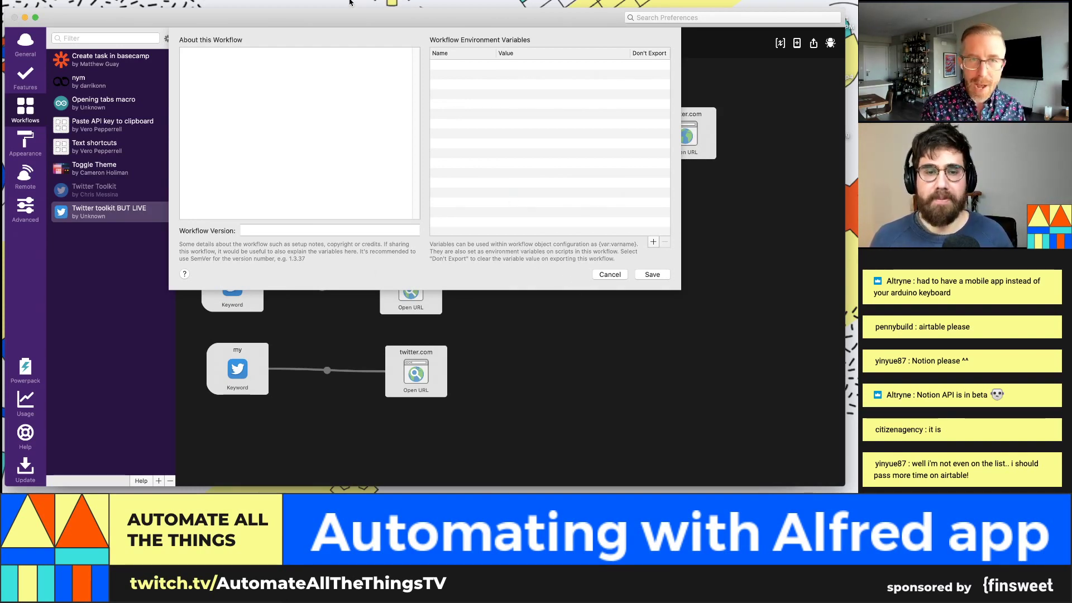
left_click(642, 275)
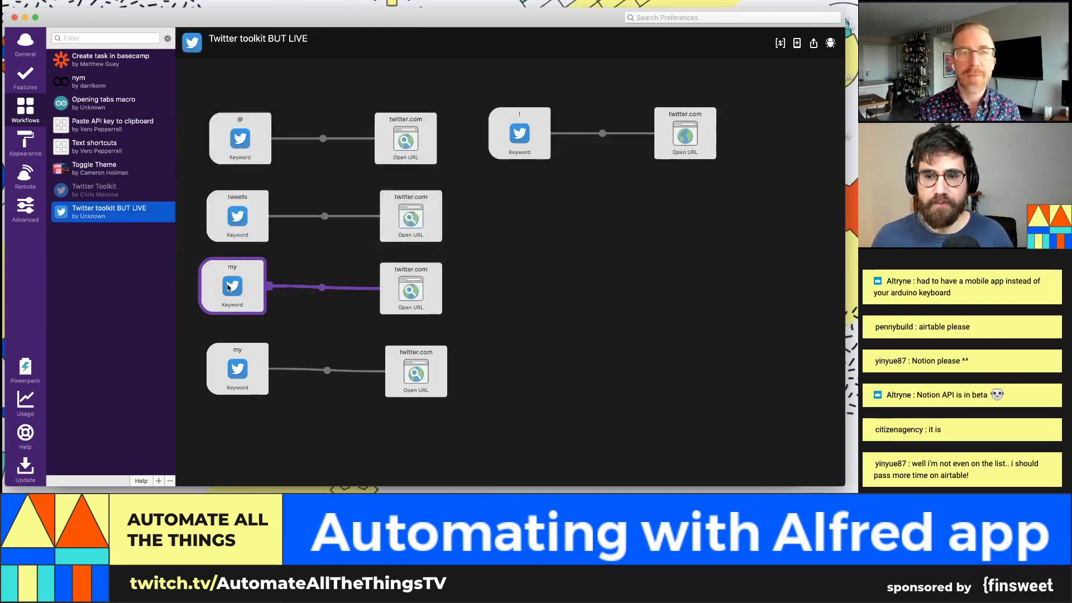
double_click(229, 288)
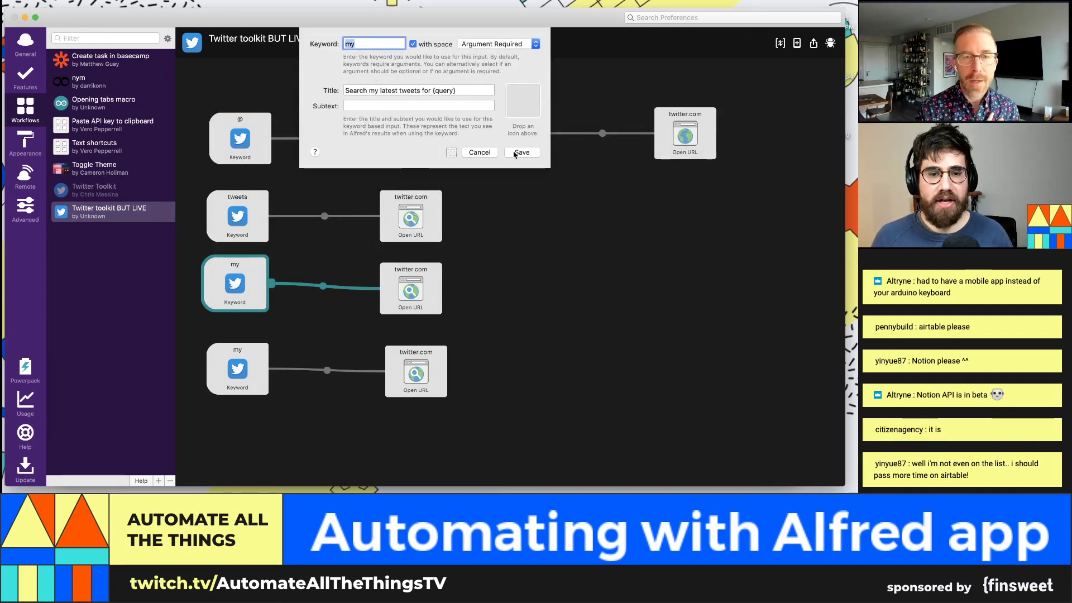
key("Escape")
left_click(417, 298)
double_click(418, 303)
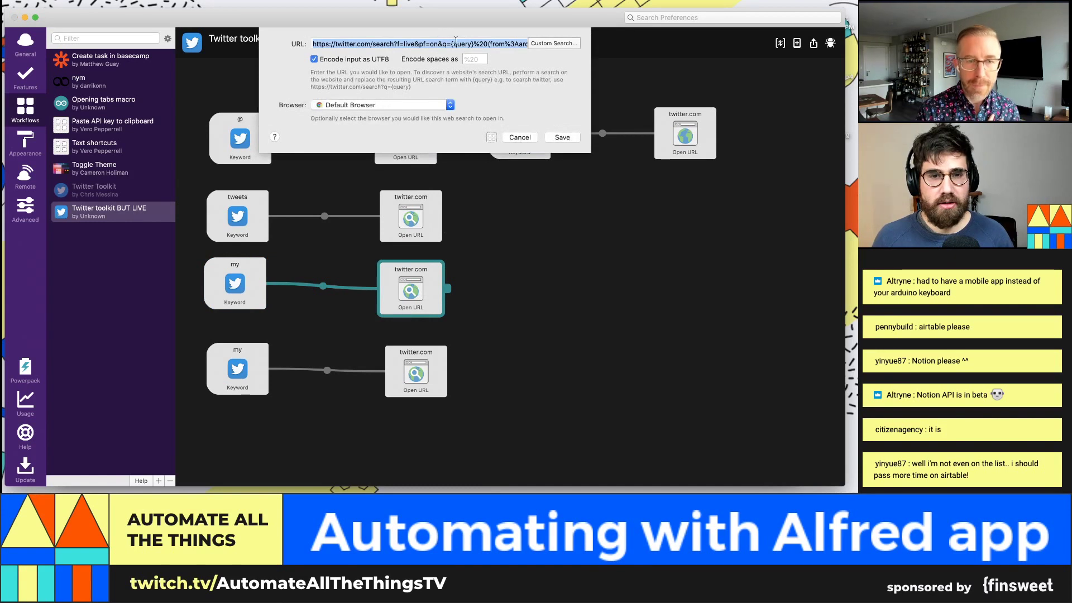
left_click(496, 43)
mouse_move(515, 43)
left_mouse_down()
mouse_move(537, 45)
mouse_move(498, 42)
mouse_move(518, 42)
left_mouse_up()
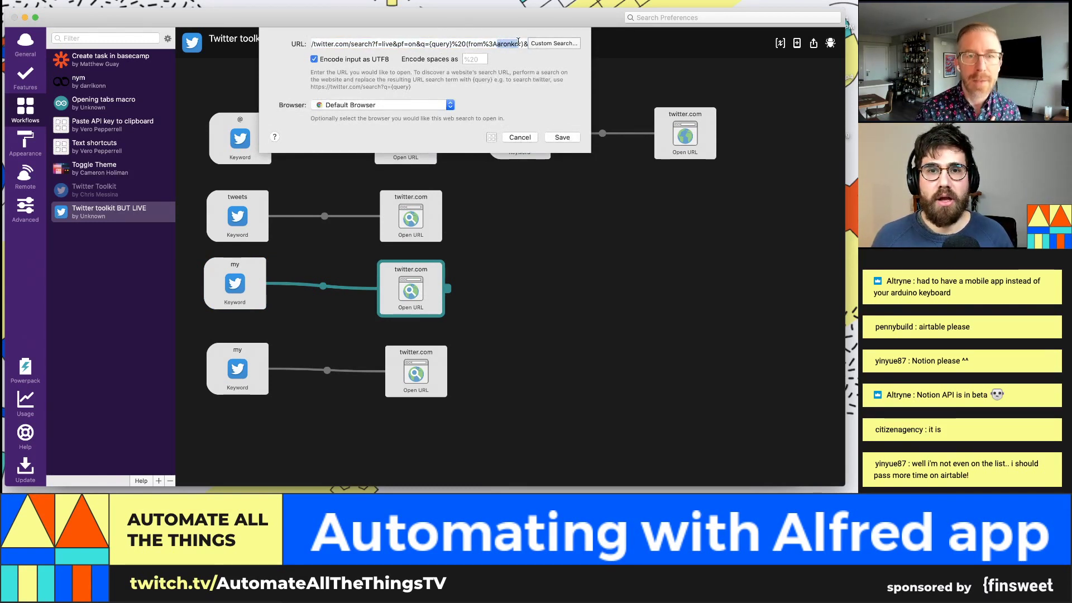
left_click(563, 138)
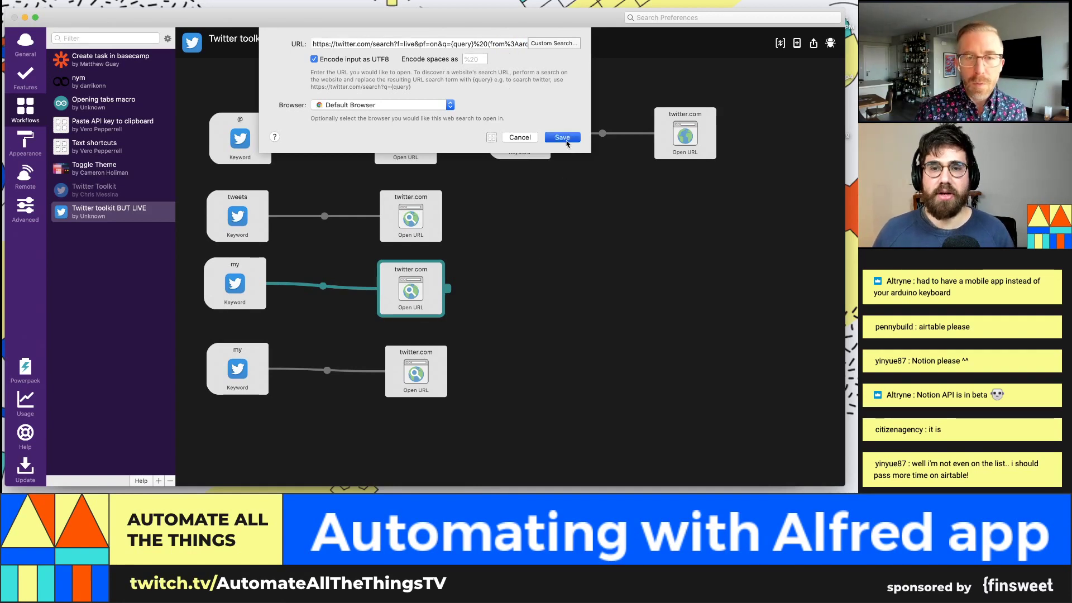
Step: Add a 'username' variable holding the Twitter handle, ticked Don't Export, and save it
left_click(780, 44)
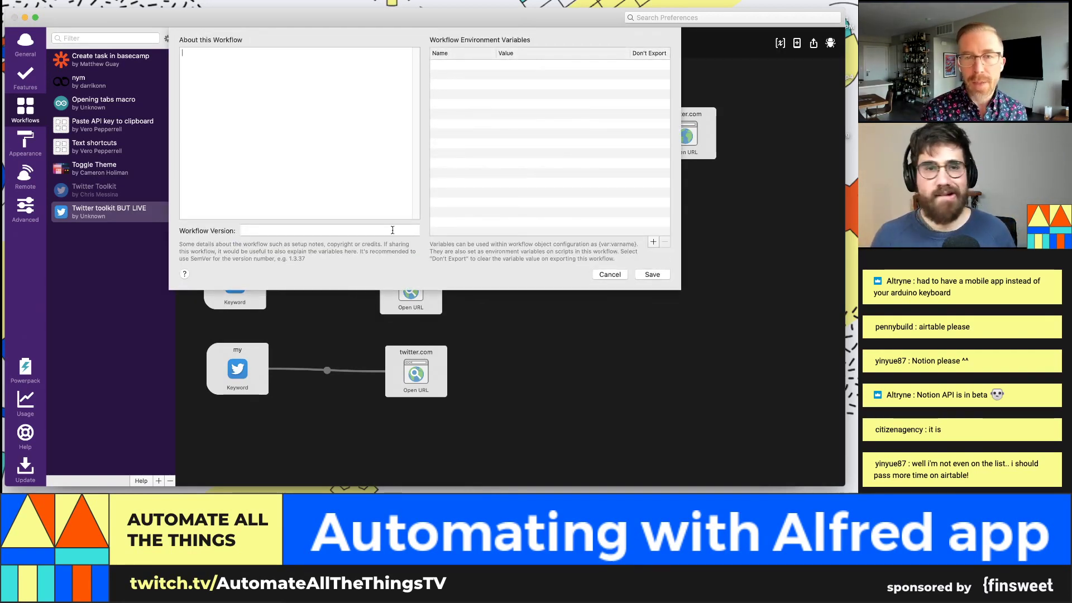
left_click(654, 242)
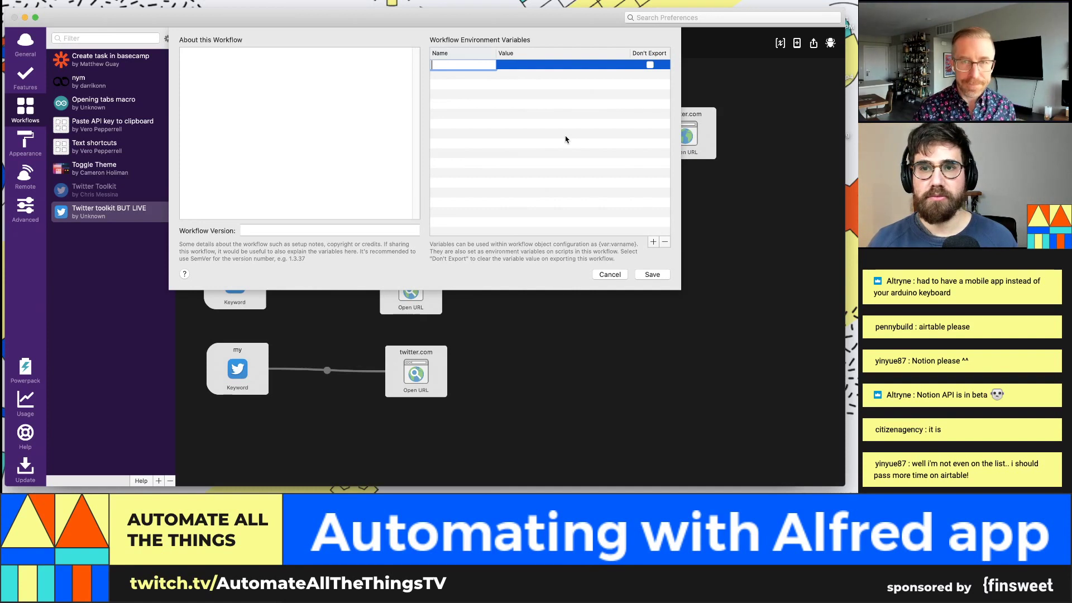
type("username")
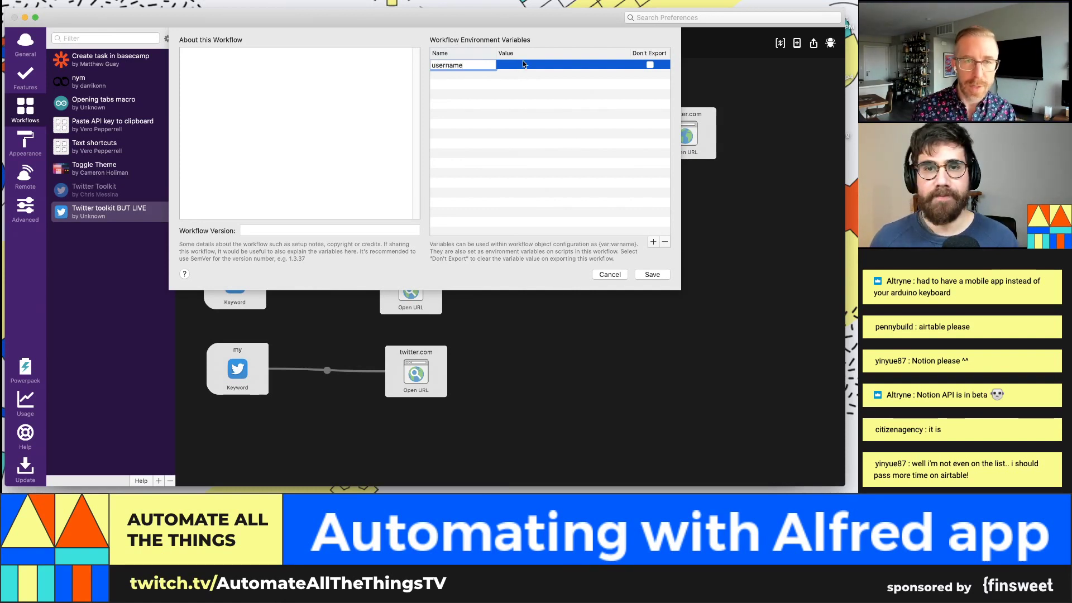
key("Tab")
type("aronkor")
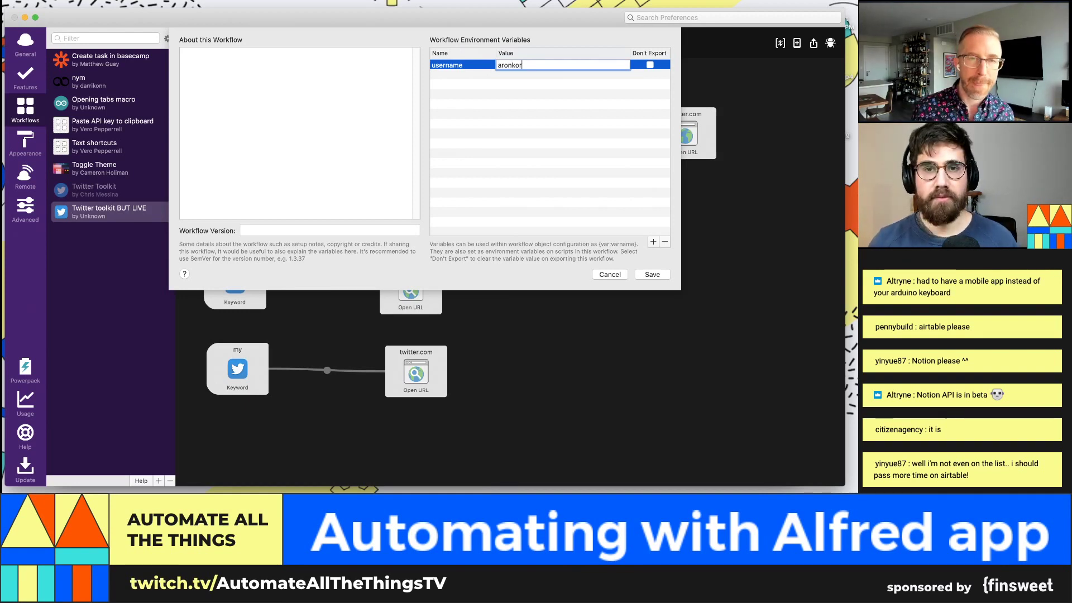
left_click(530, 131)
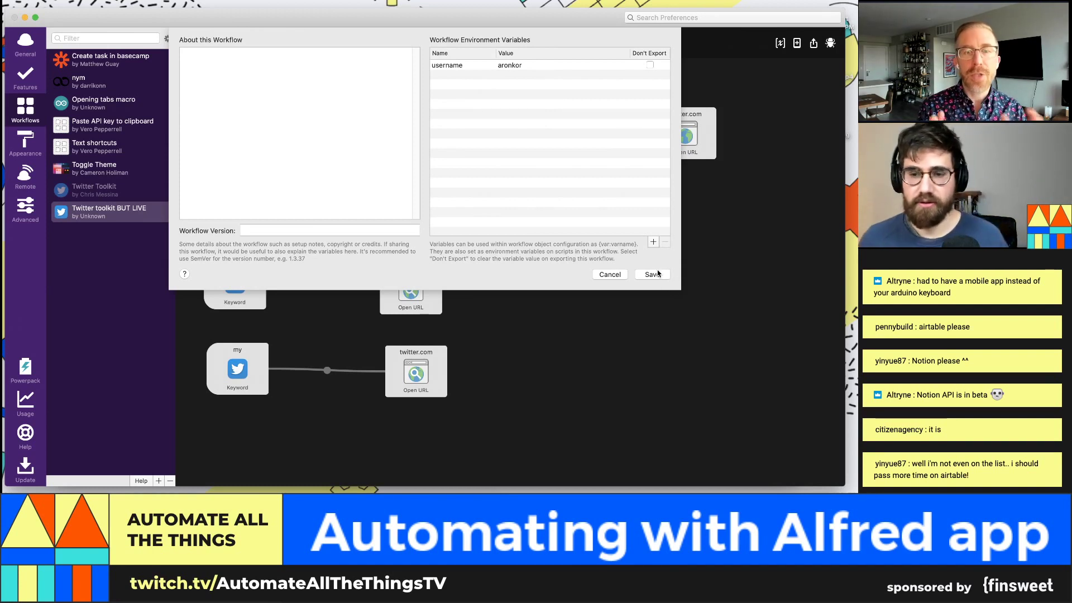
left_click(650, 64)
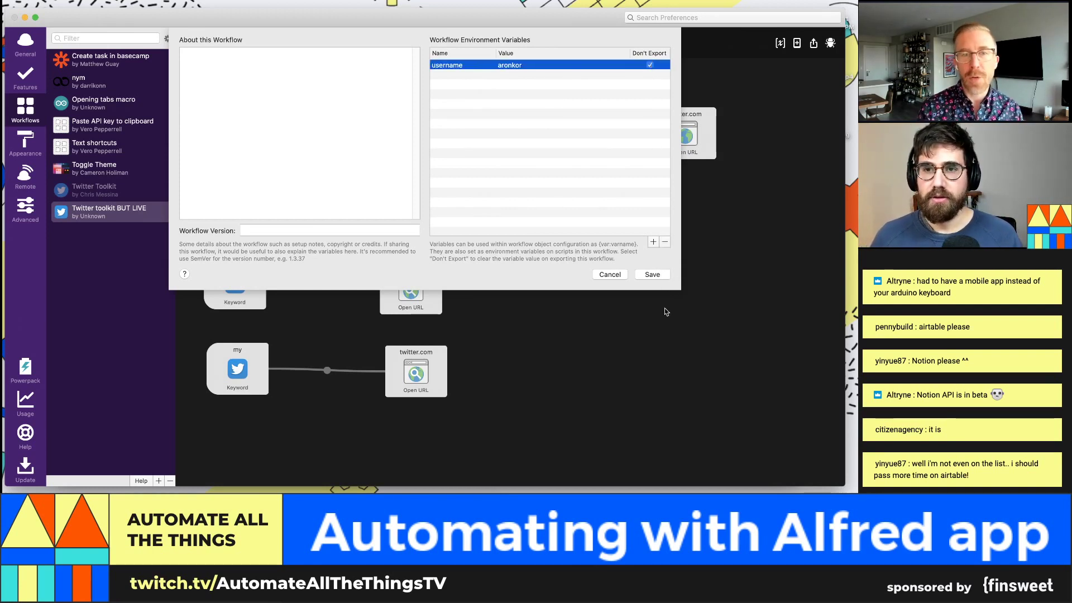
left_click(653, 274)
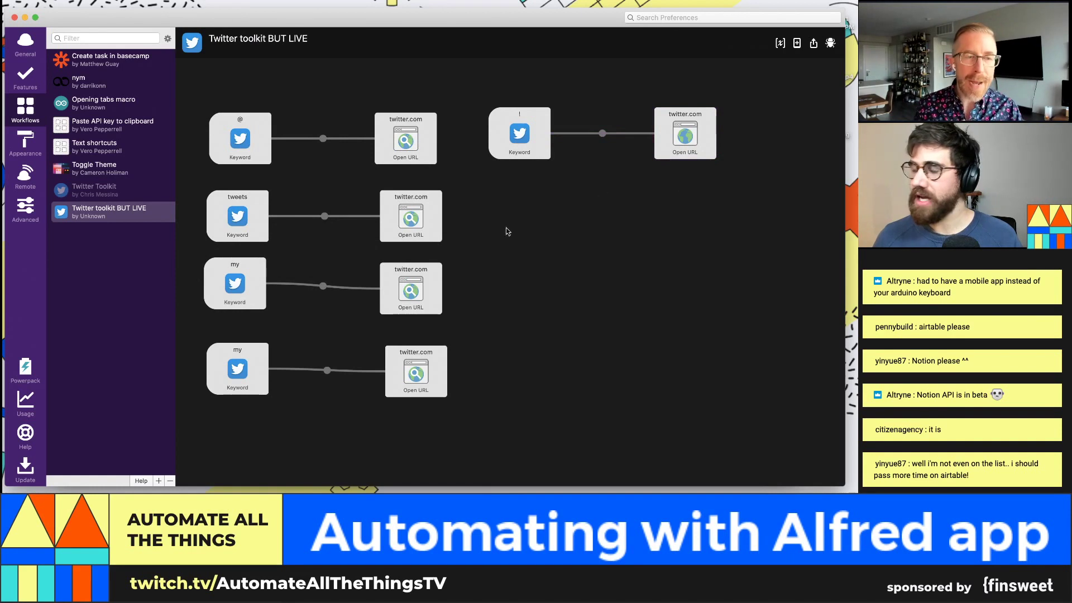
Step: Replace the hard-coded handle with {var:username} in both 'my' twitter.com search URLs and save each
double_click(402, 292)
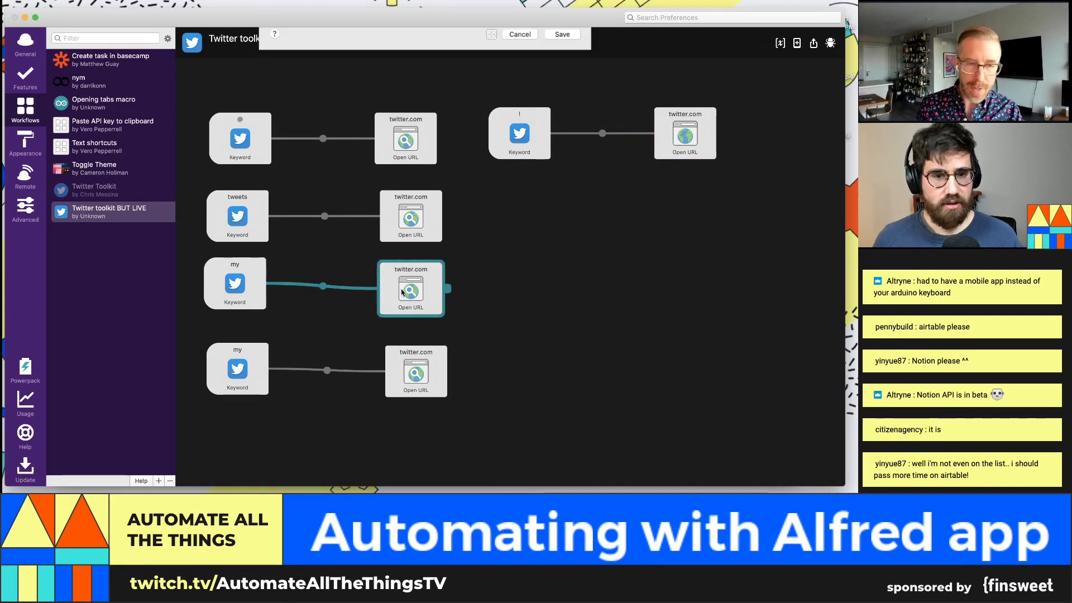
left_click(428, 39)
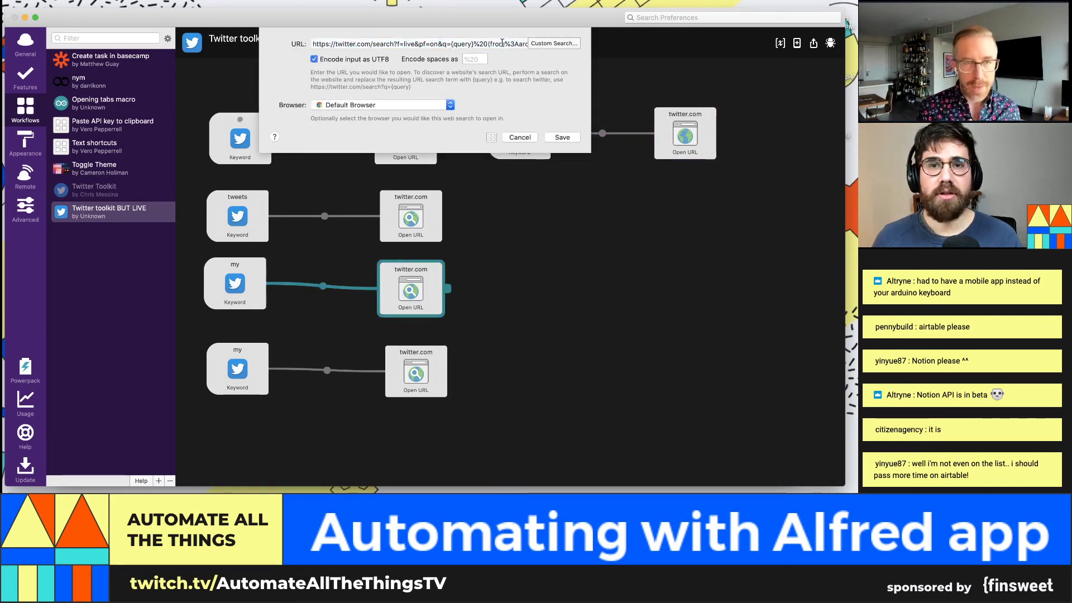
mouse_move(517, 43)
left_mouse_down()
mouse_move(531, 46)
mouse_move(514, 40)
left_mouse_up()
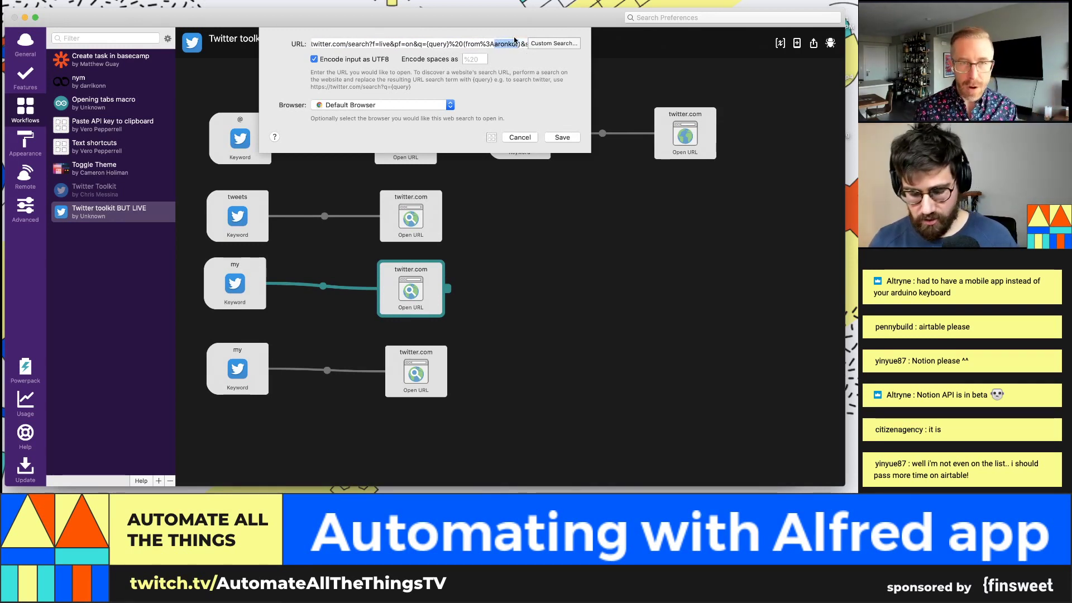
type("{var}")
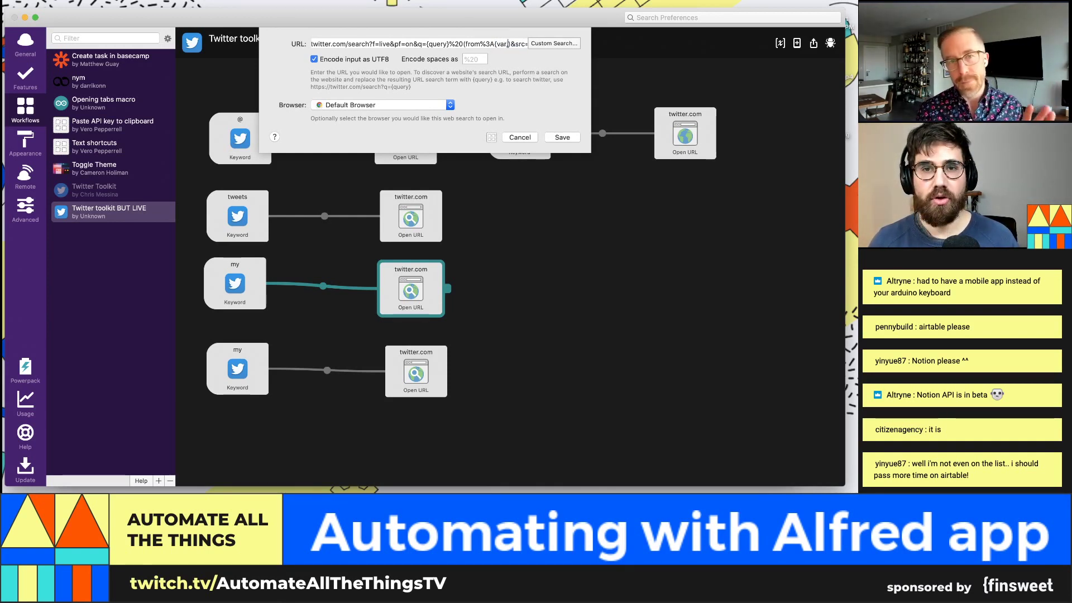
type(":")
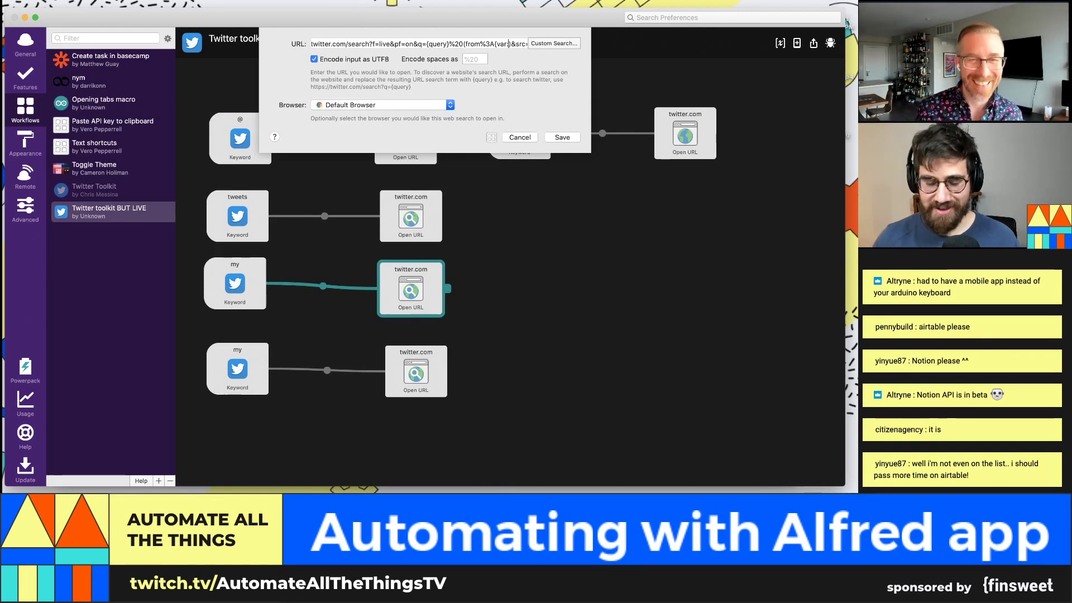
type("use")
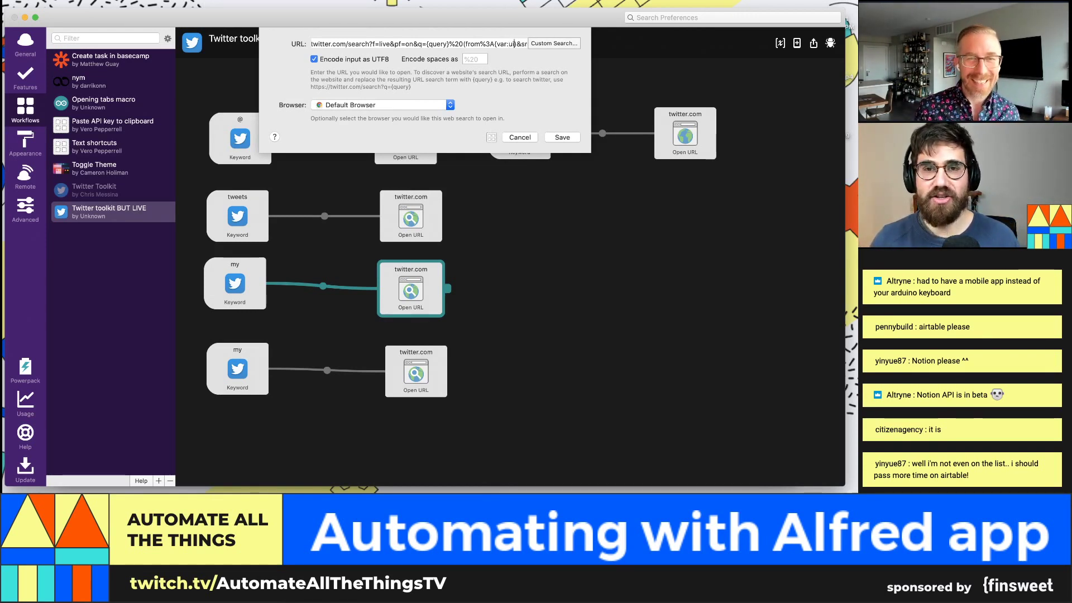
type("rnam")
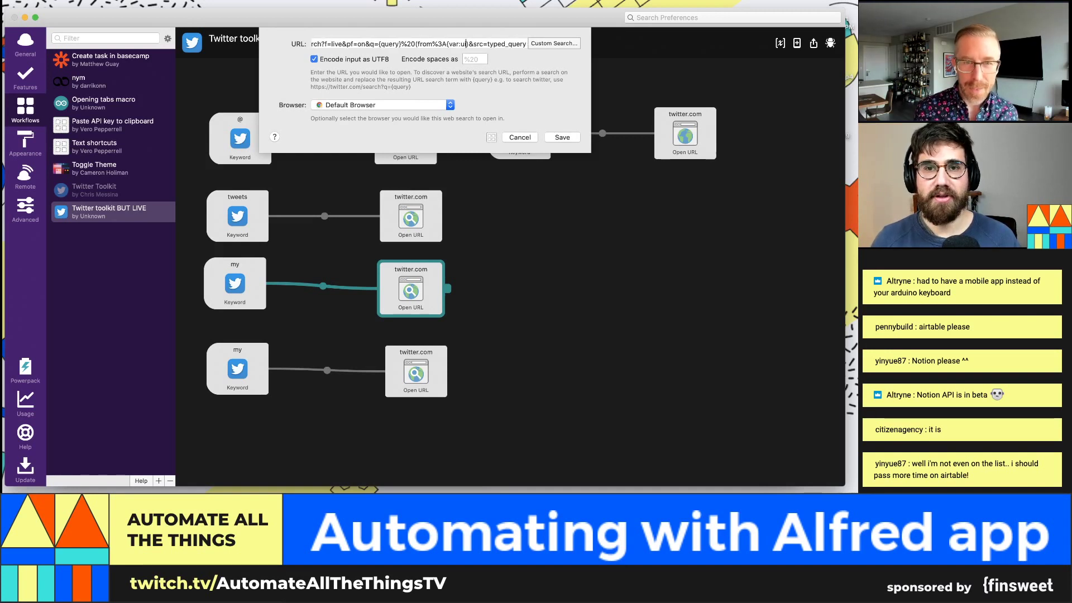
type("e")
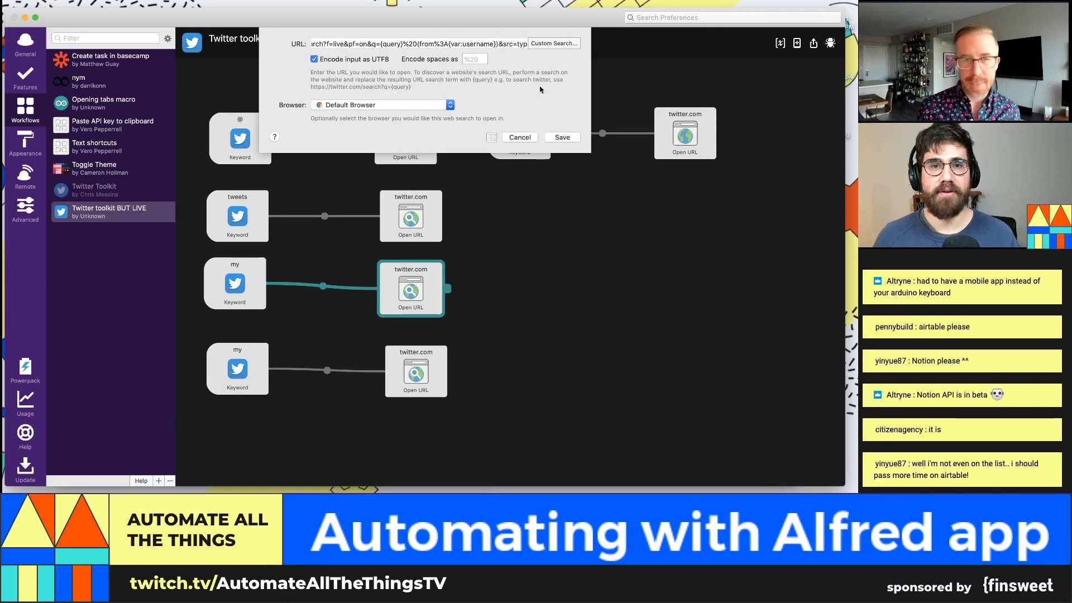
left_click(565, 138)
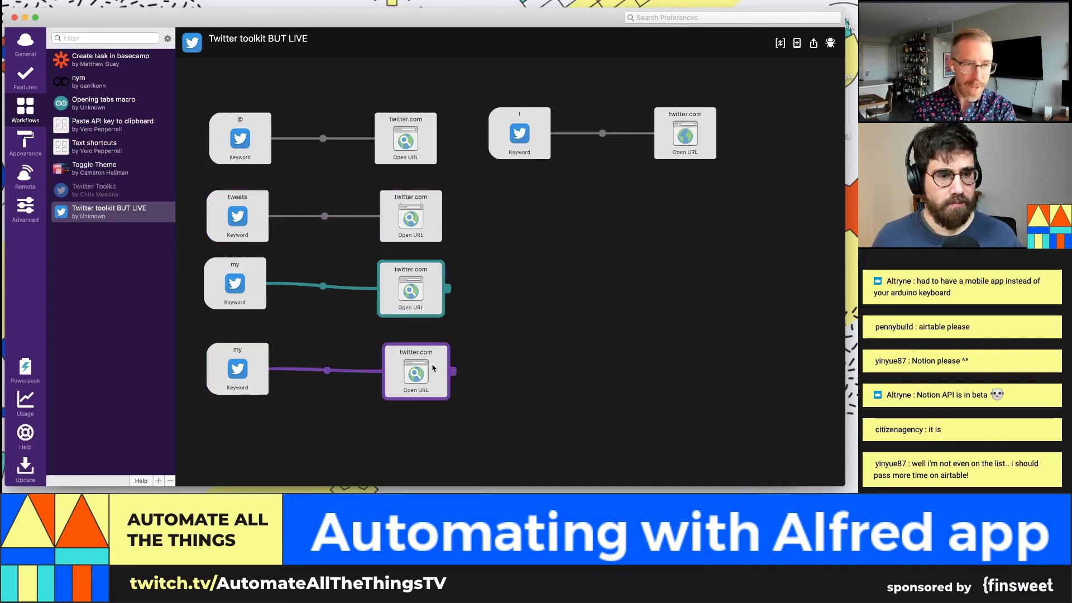
double_click(438, 367)
left_click(499, 44)
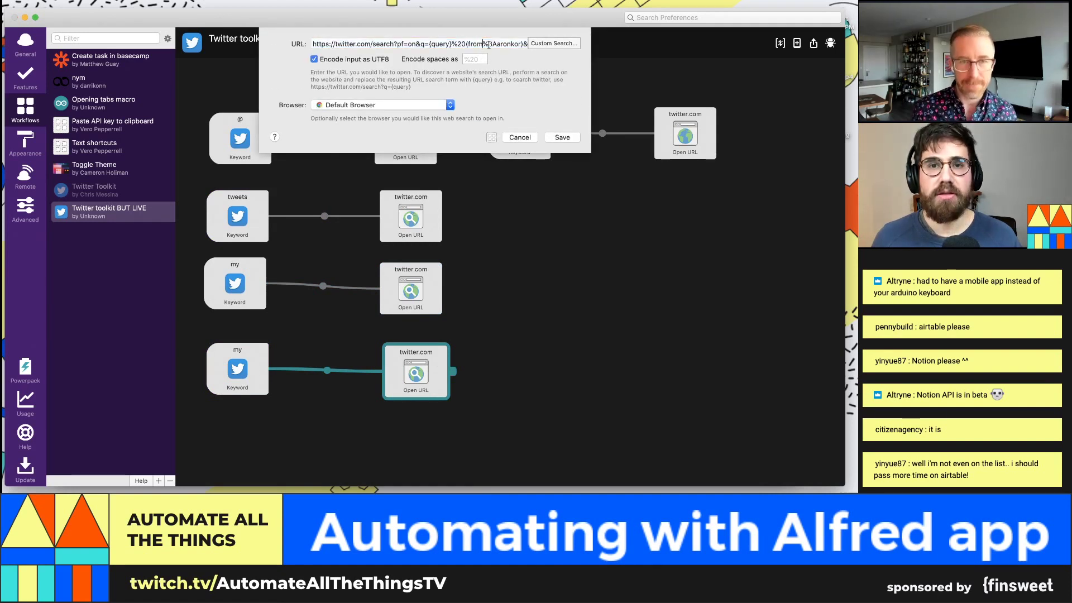
left_click_drag(497, 44, 522, 43)
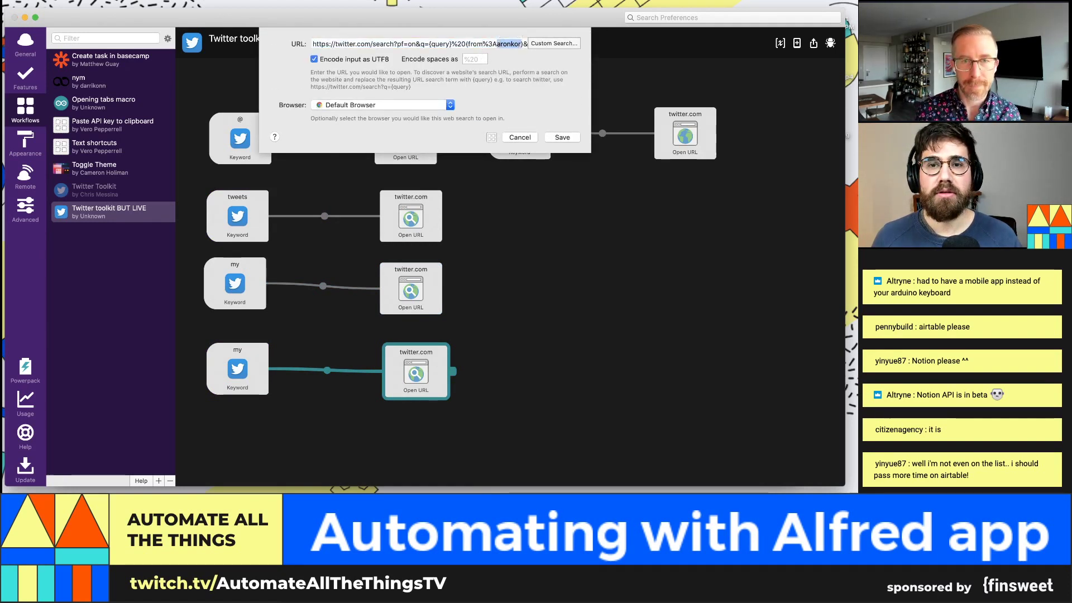
type("{var:userna")
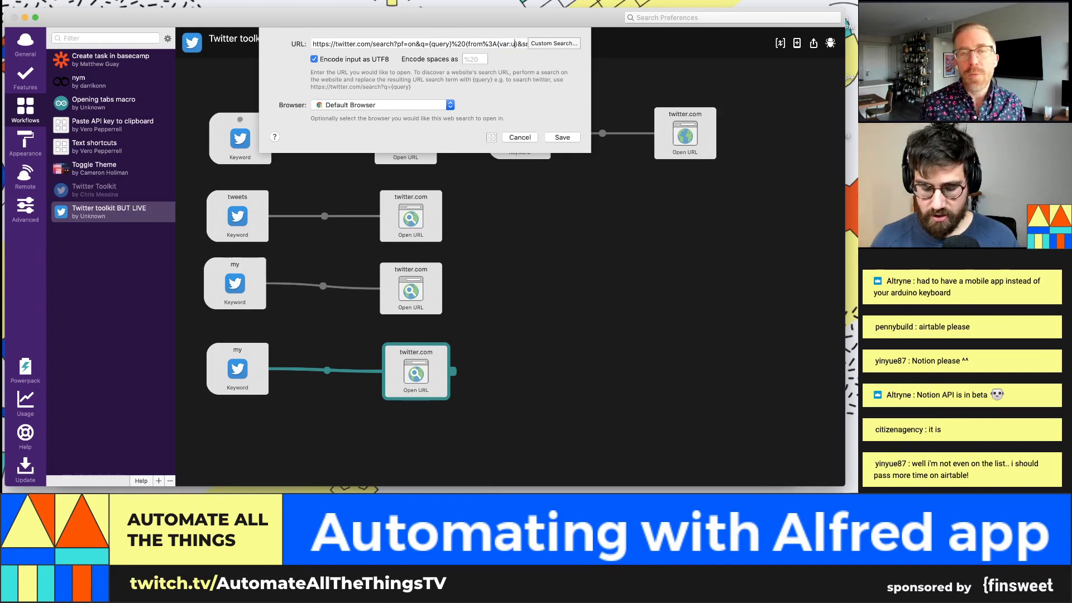
type("me}")
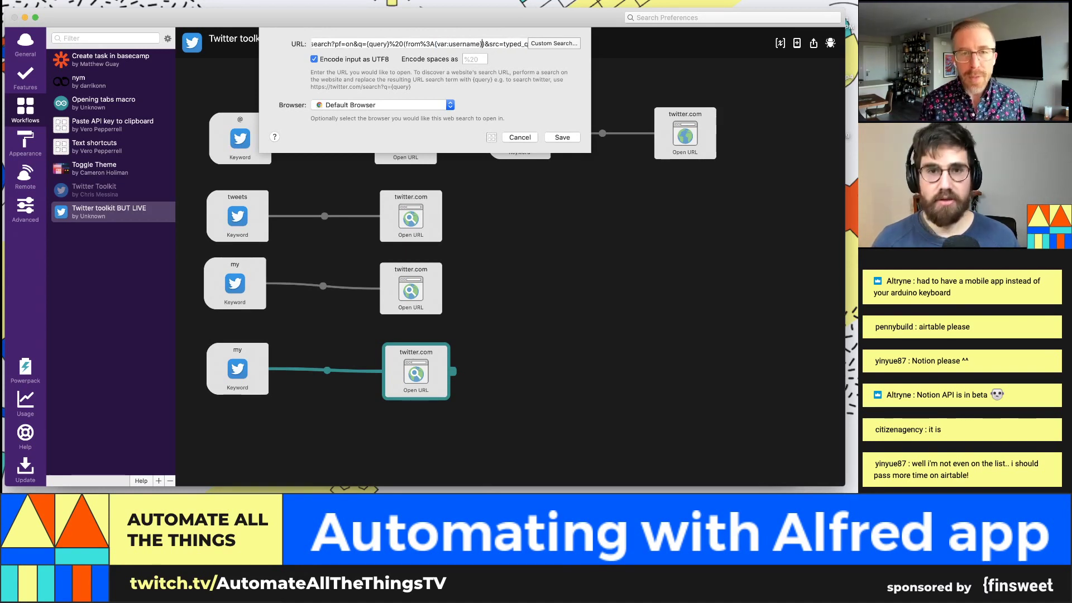
left_click(577, 138)
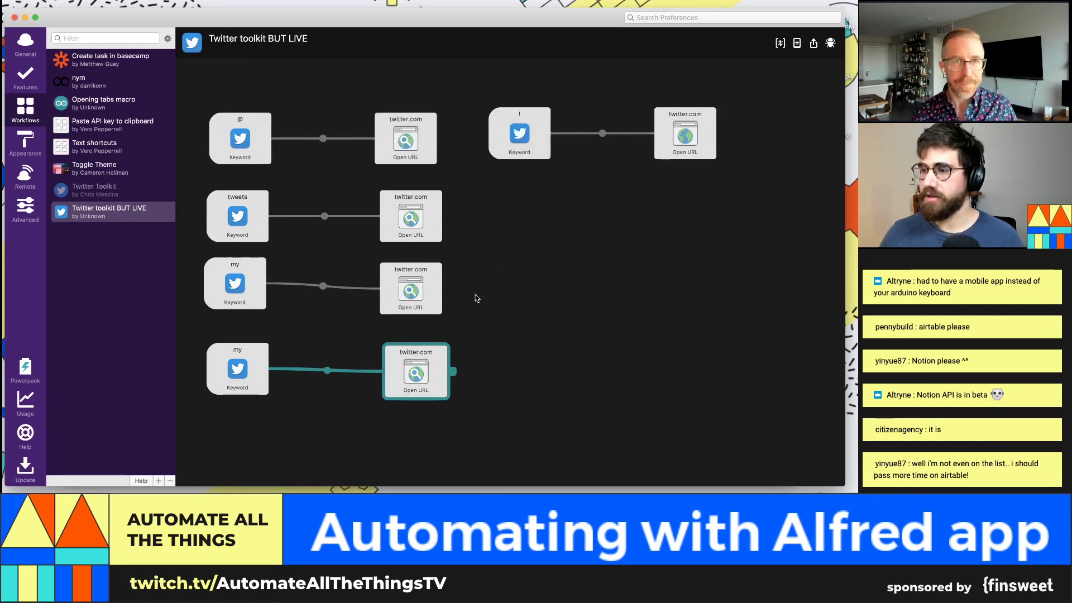
left_click(411, 295)
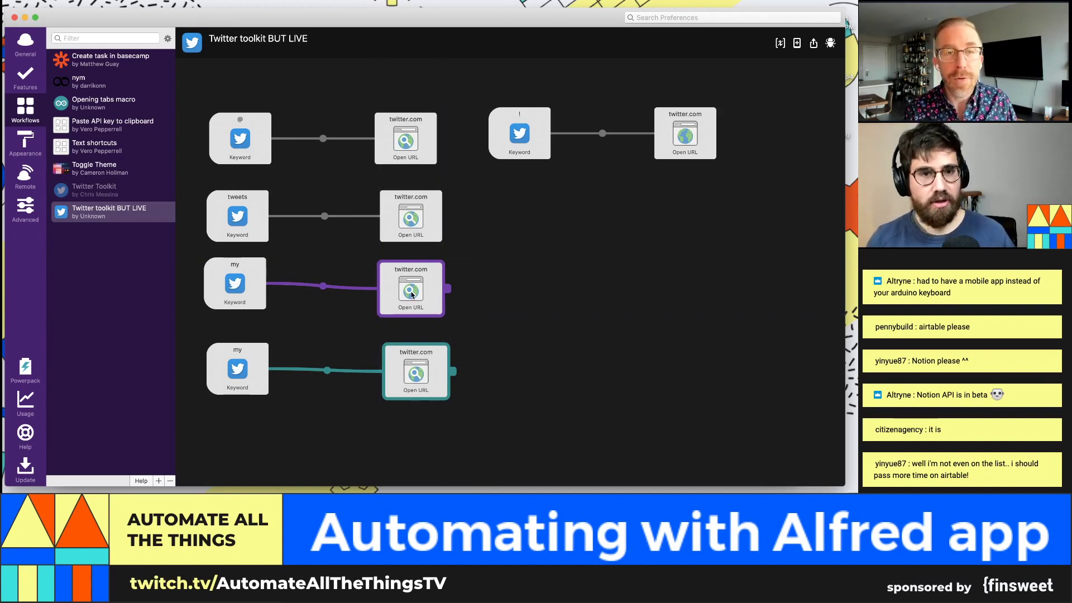
left_click(507, 240)
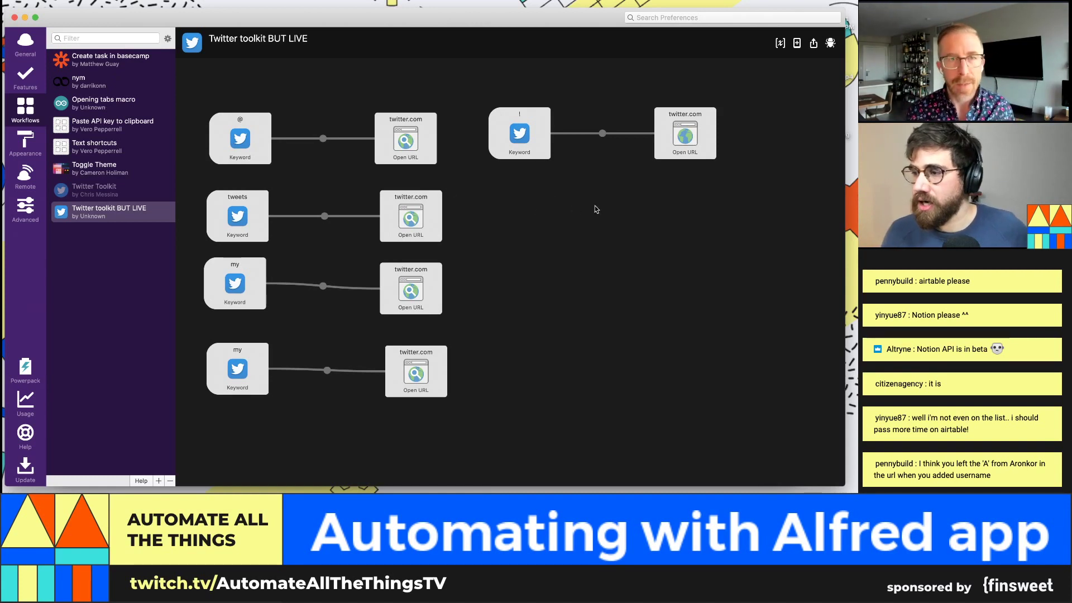
left_click(415, 227)
left_click(425, 294)
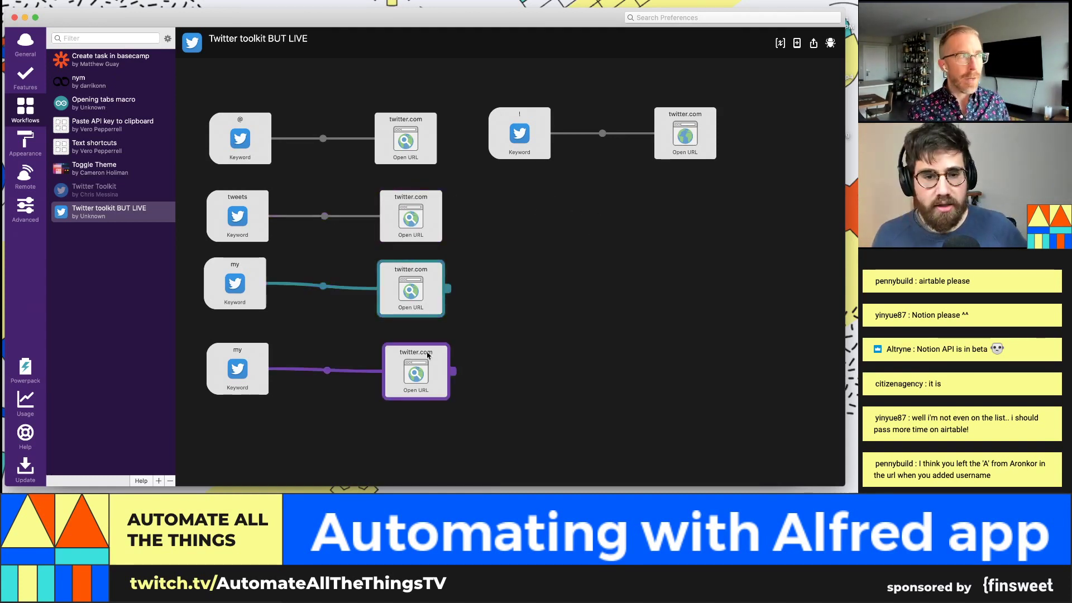
double_click(426, 286)
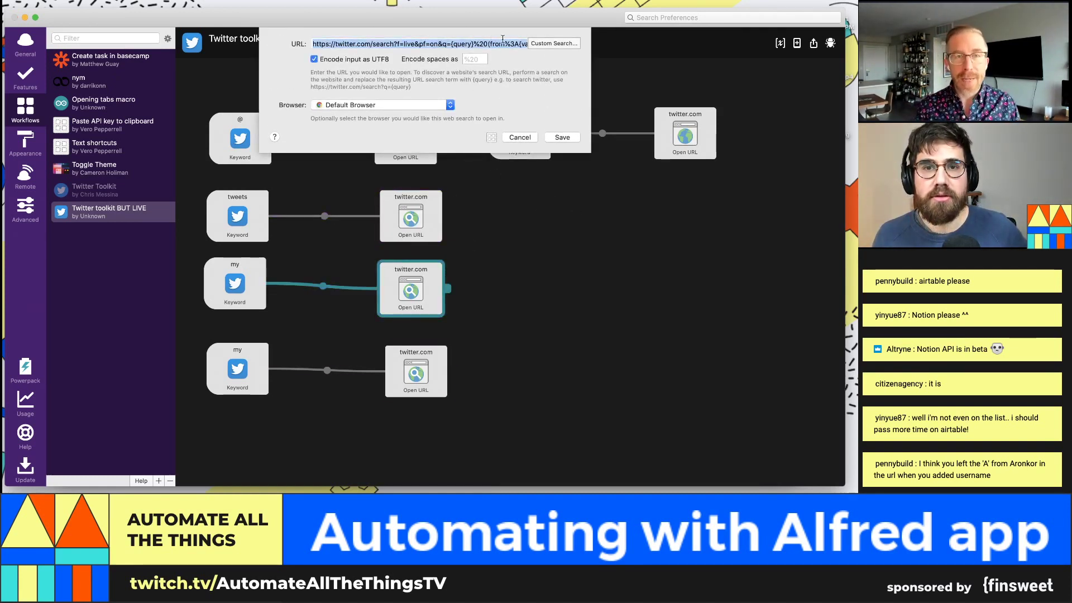
Step: Check the from%3A part of both search URLs, then return to Create task in basecamp
left_click(518, 44)
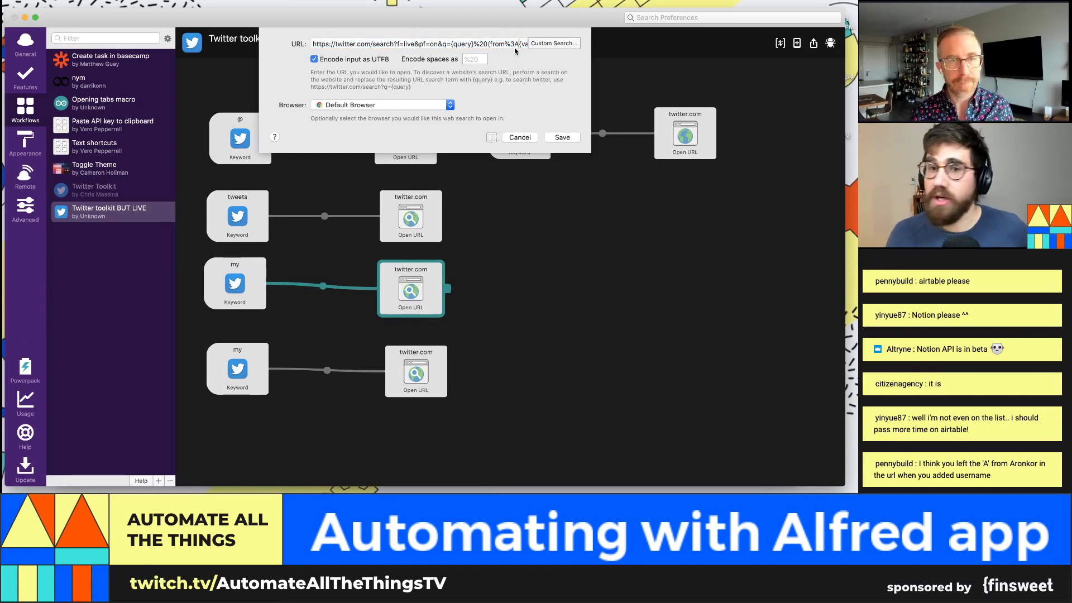
left_click_drag(519, 44, 504, 44)
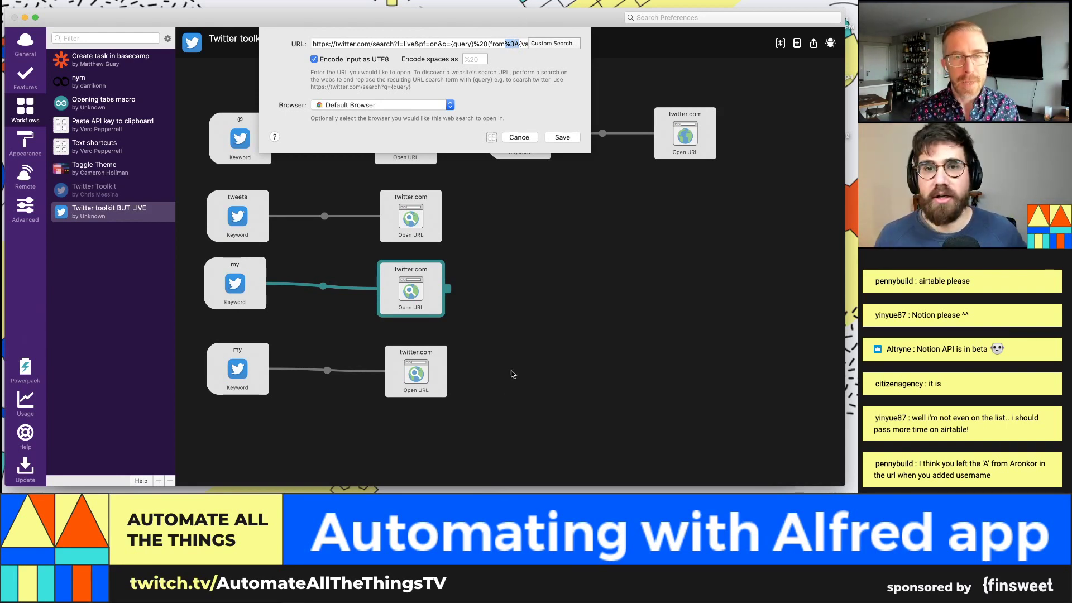
left_click(562, 137)
double_click(416, 372)
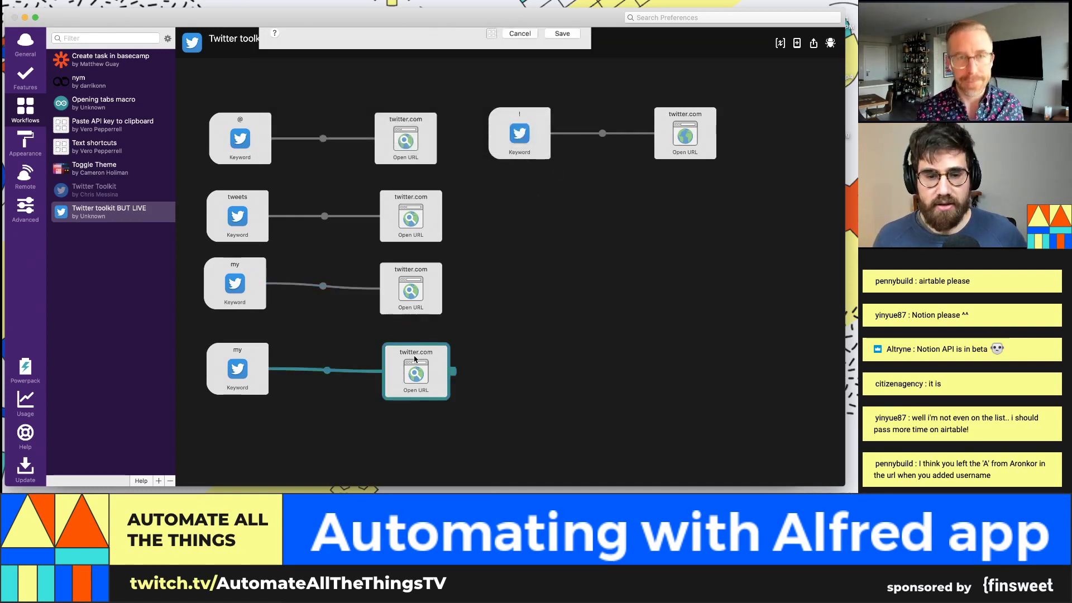
left_click(496, 45)
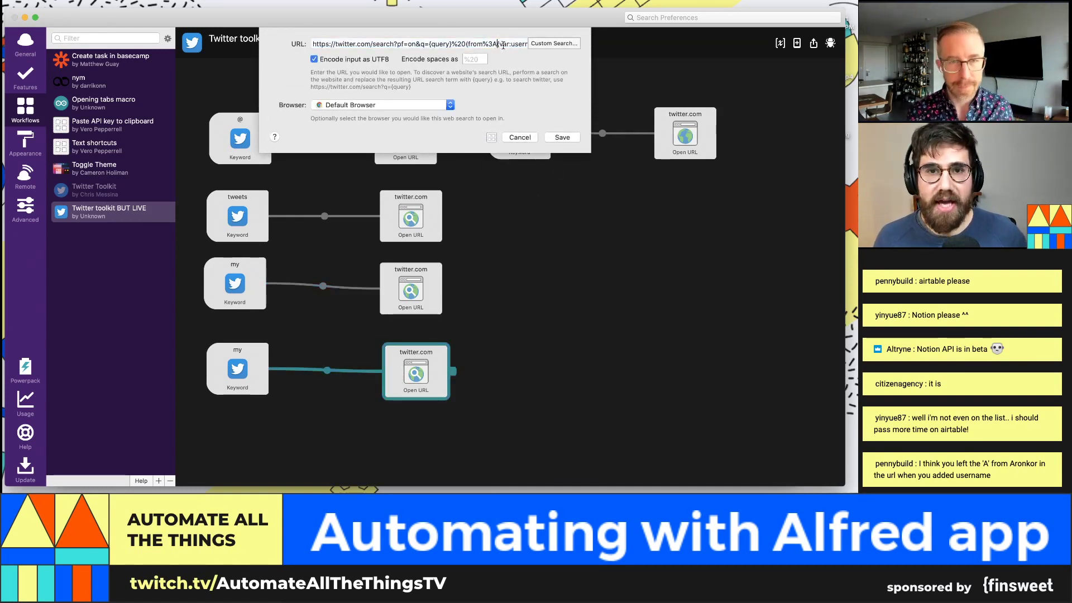
left_click(562, 137)
left_click(93, 63)
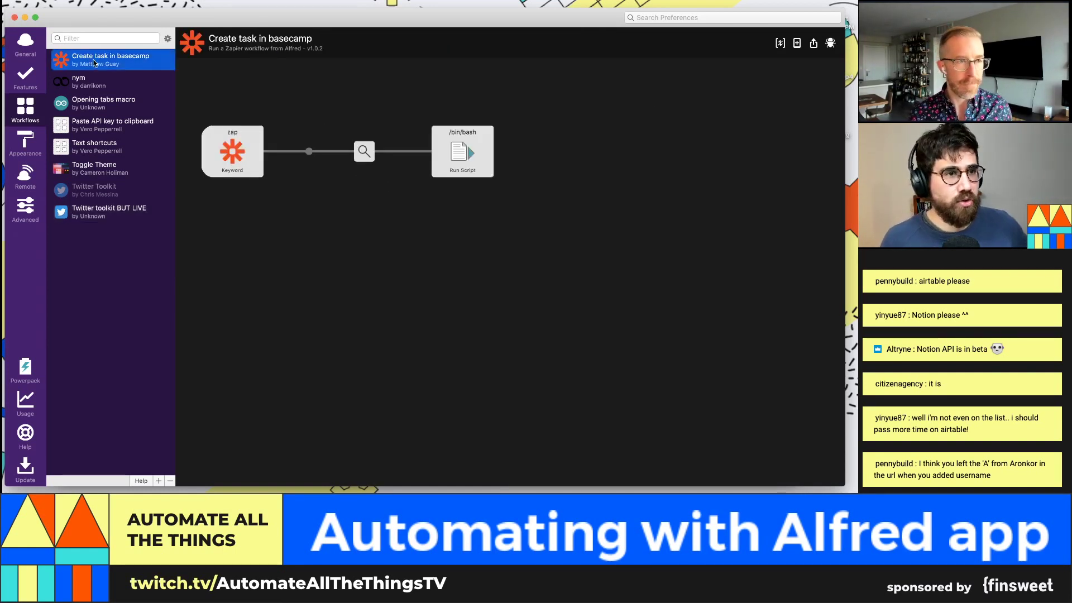
Step: Tick Don't Export for the ZAP_URL variable in the workflow configuration and save
left_click(785, 43)
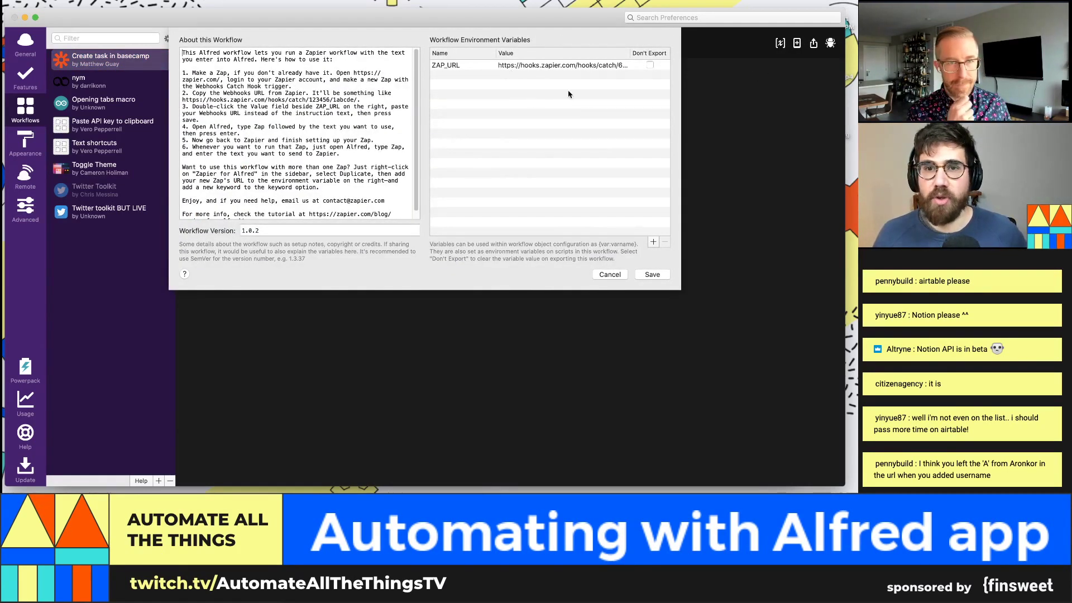
left_click(649, 66)
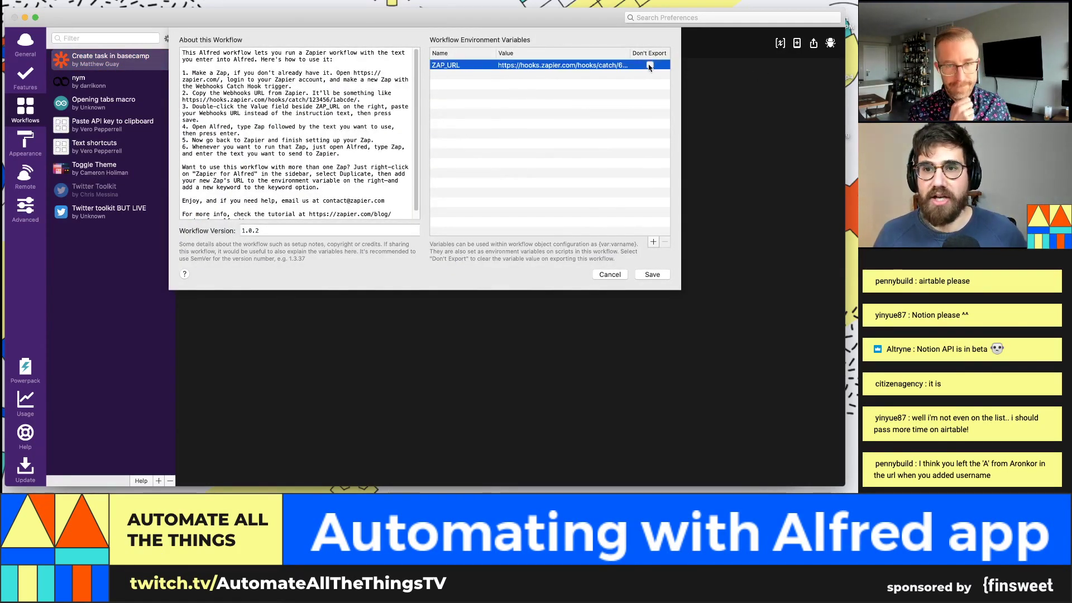
double_click(569, 66)
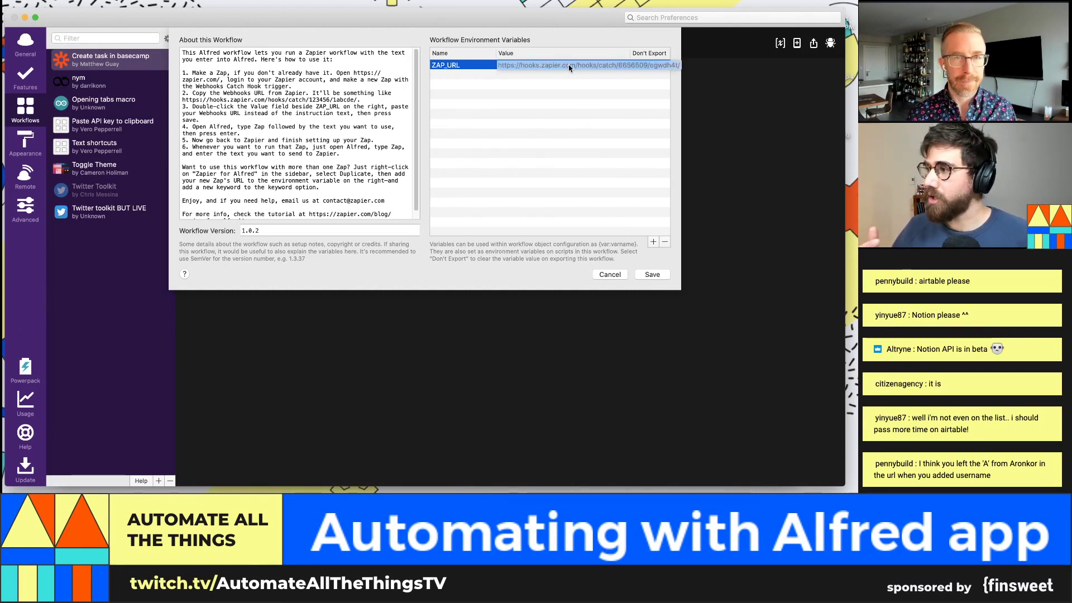
left_click(650, 65)
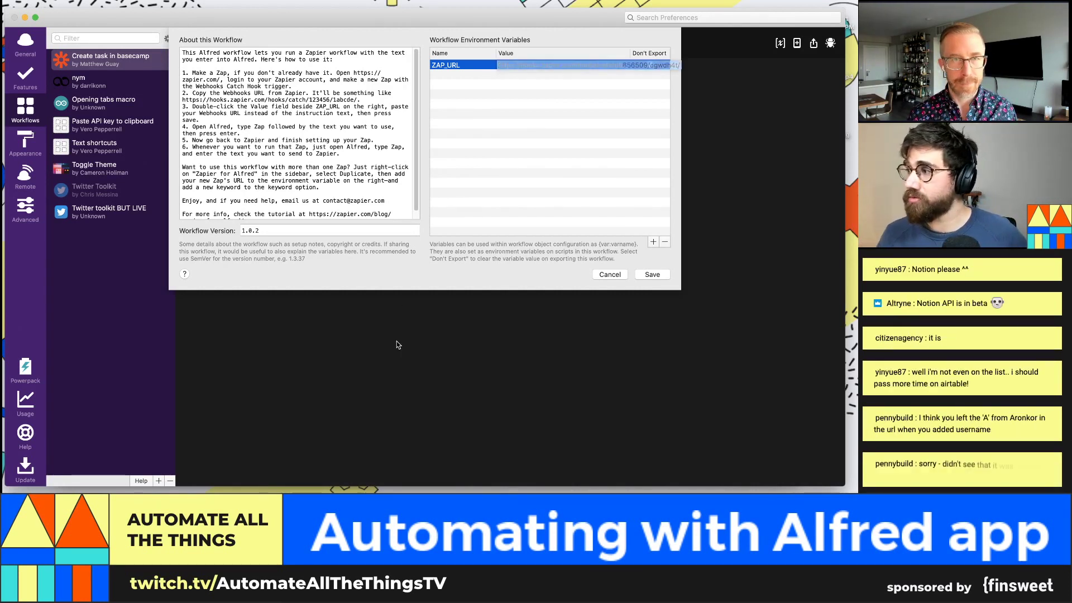
left_click(663, 273)
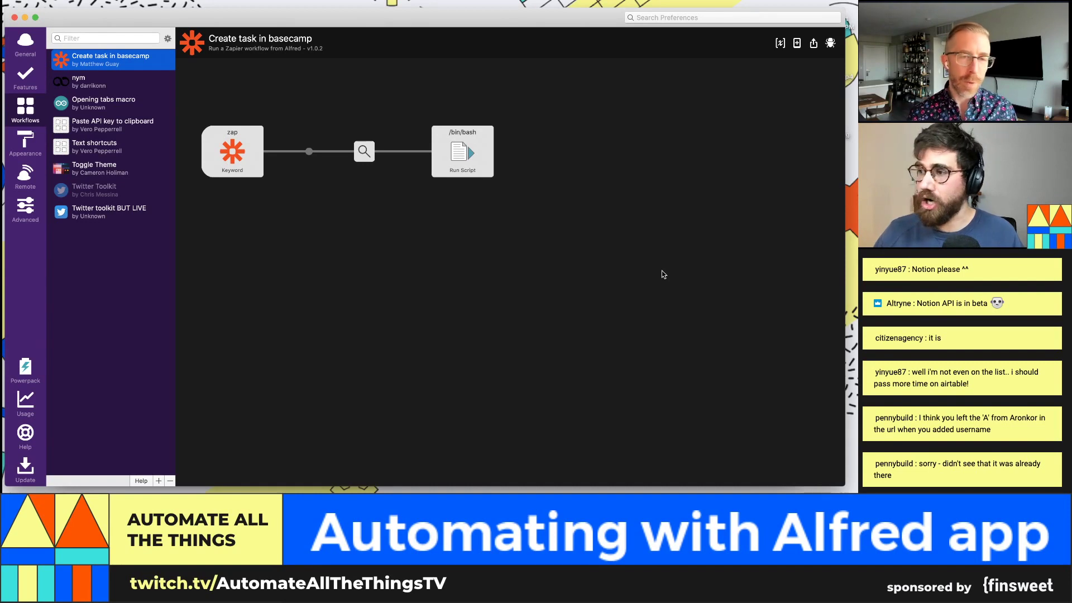
key("super+Tab")
key("super+t")
type("zapier")
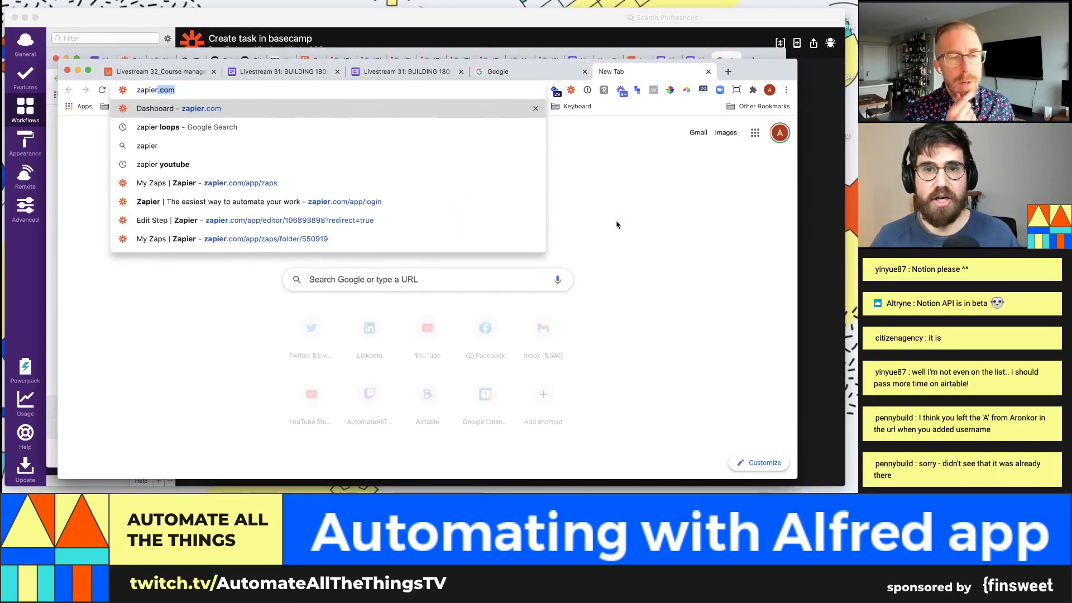
key("Return")
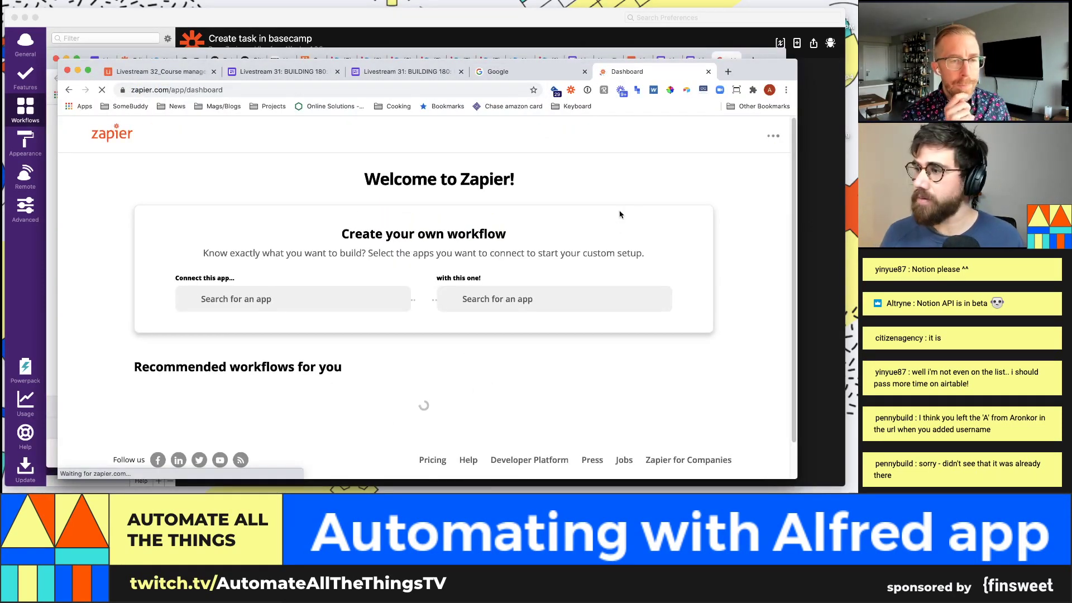
left_click(829, 136)
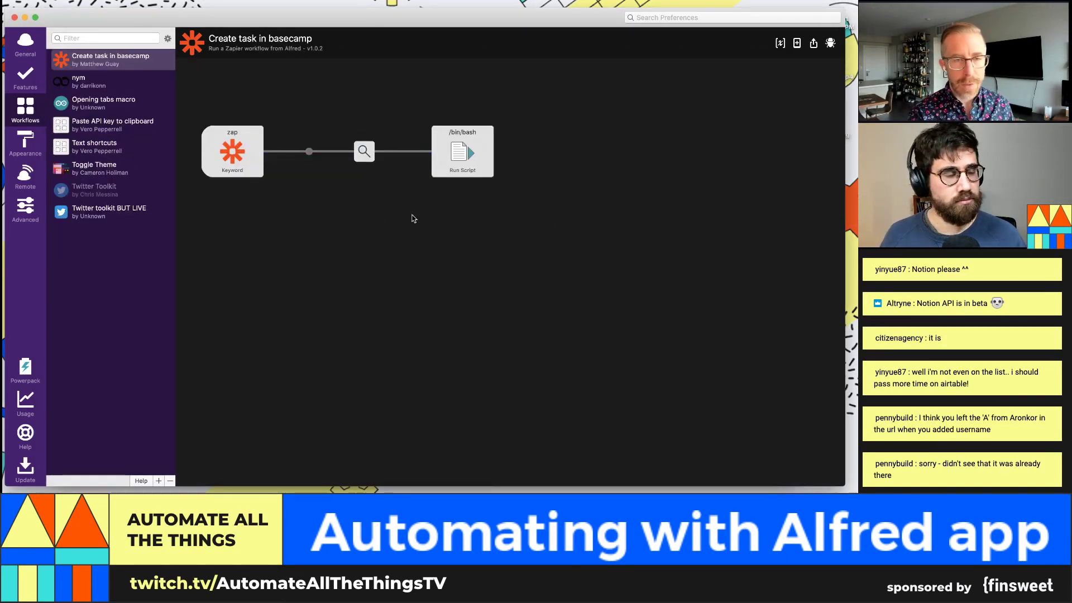
Step: Inspect the Run Script's bash language and curl $ZAP_URL?name="{query}" script, then reopen its settings
left_click(458, 147)
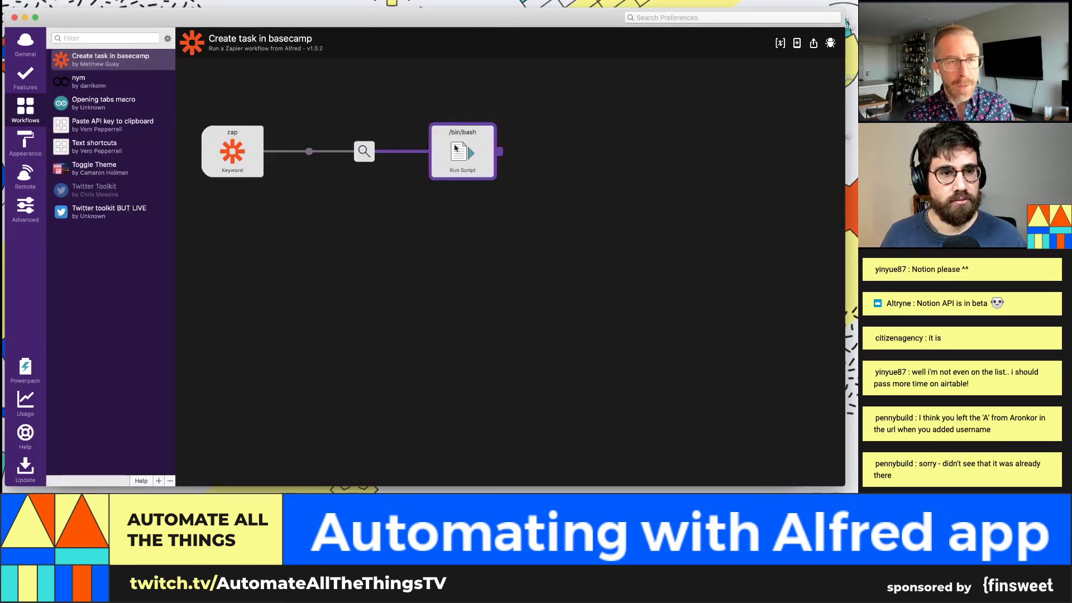
double_click(457, 146)
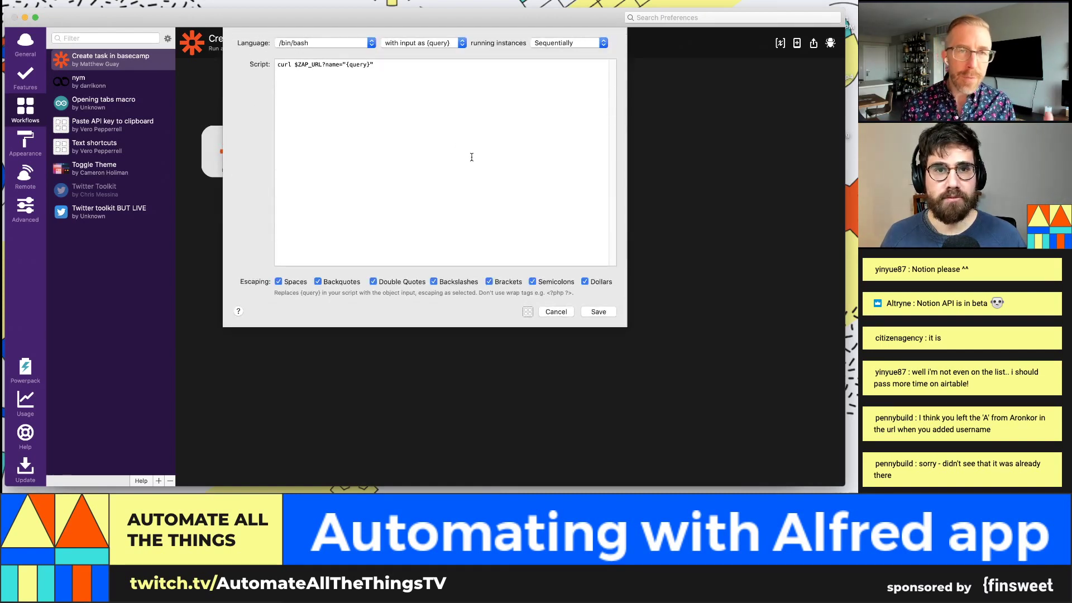
left_click(324, 43)
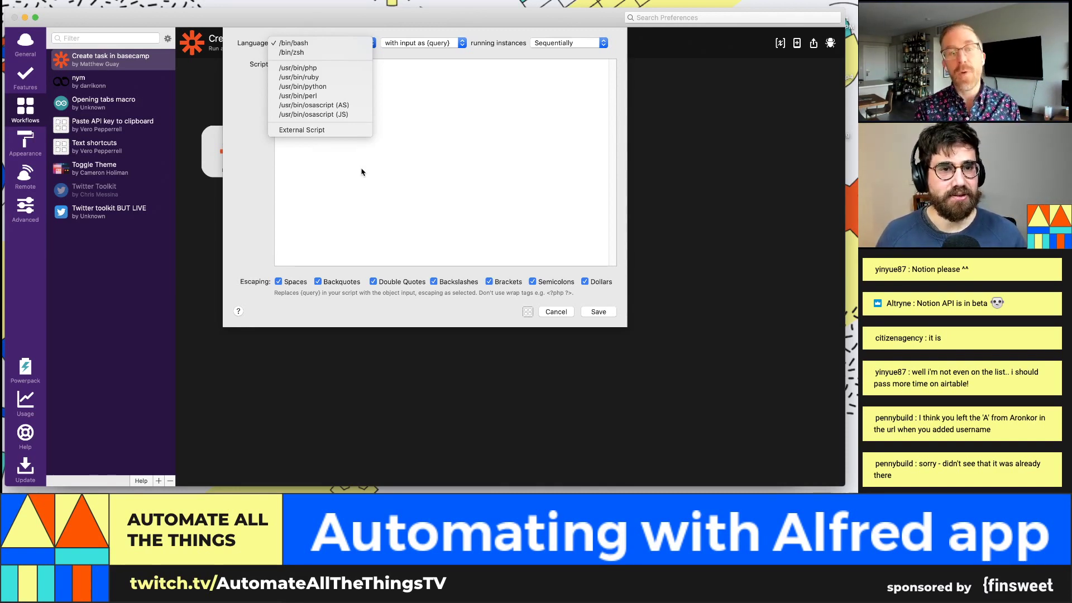
left_click(513, 115)
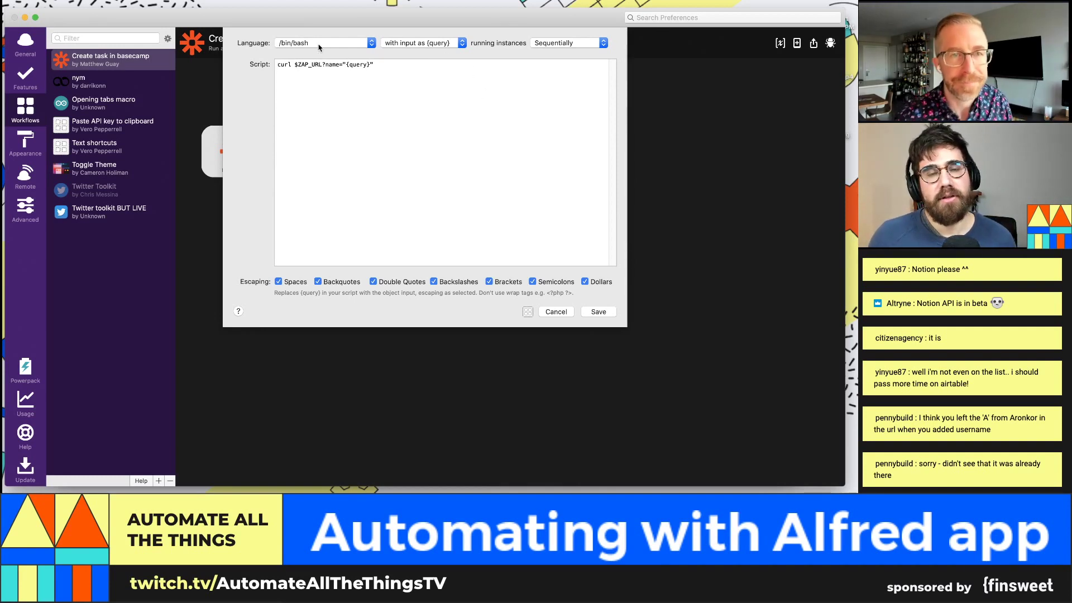
double_click(282, 65)
left_click(286, 66)
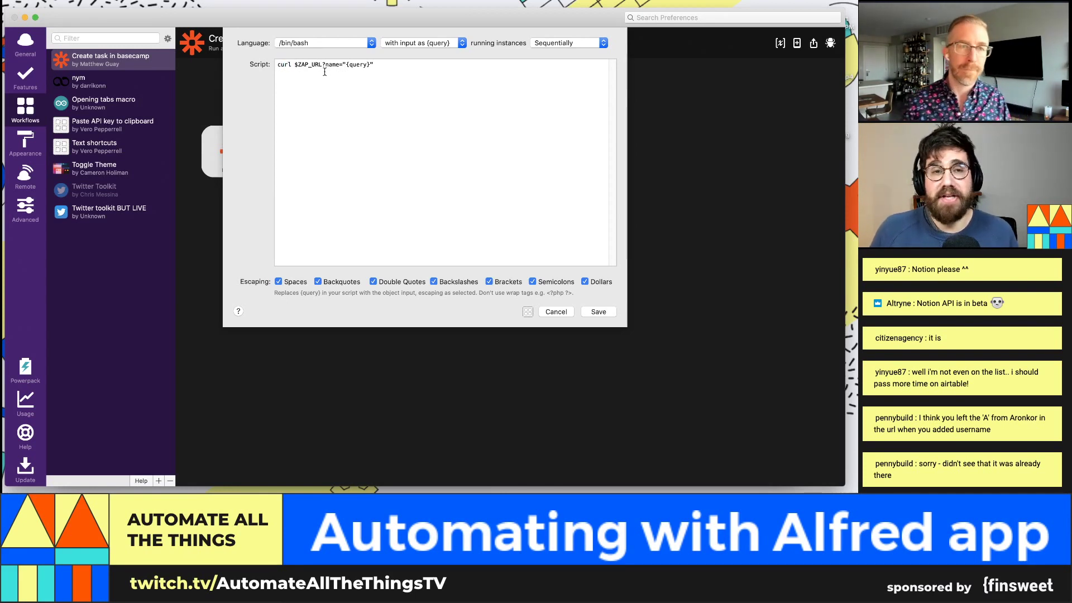
left_click(335, 46)
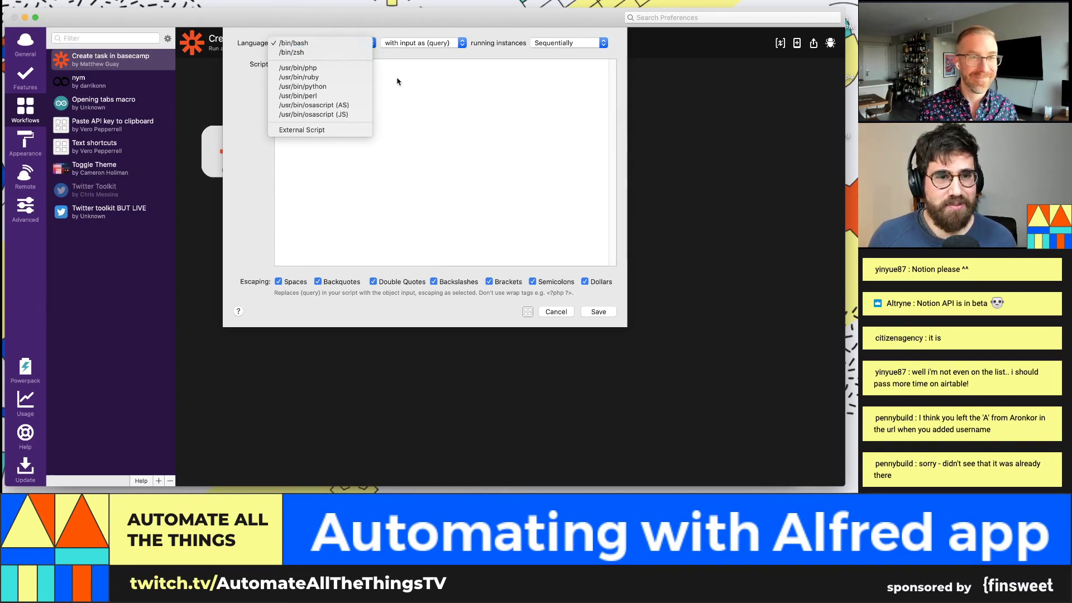
left_click(414, 81)
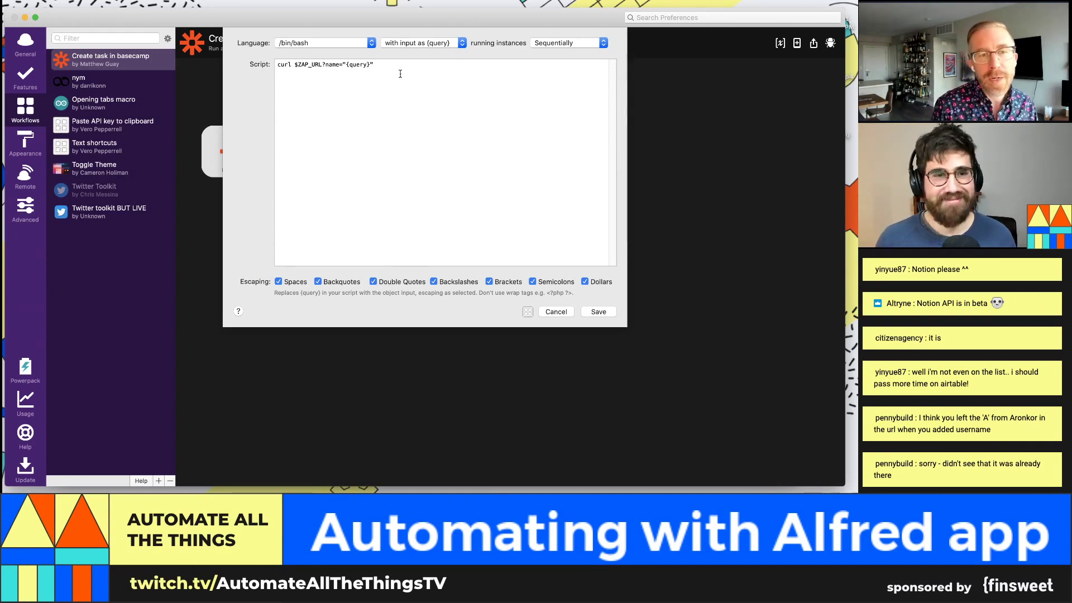
left_click(567, 312)
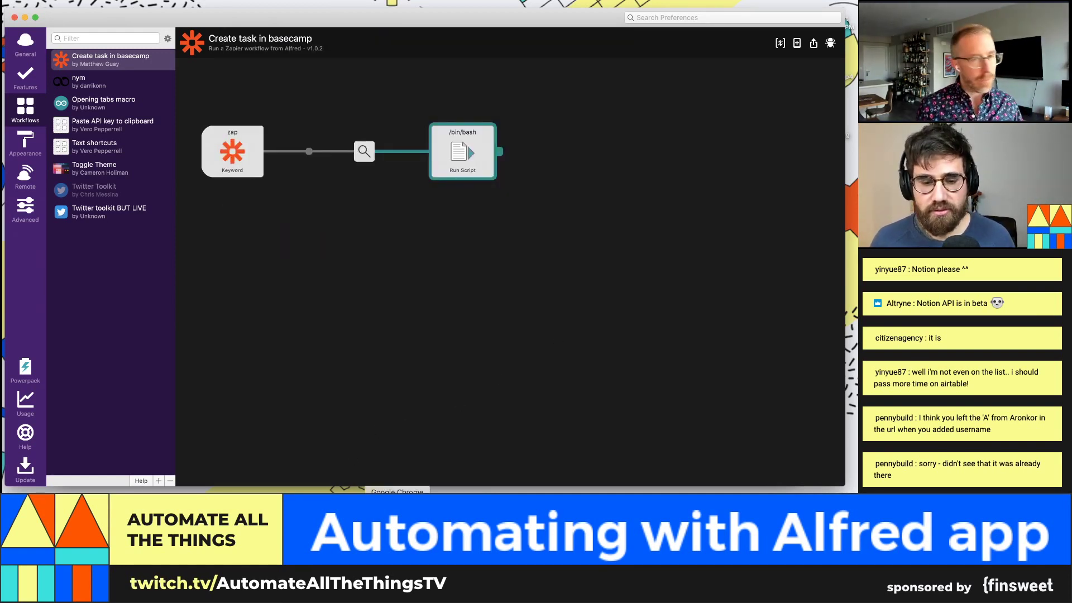
double_click(463, 148)
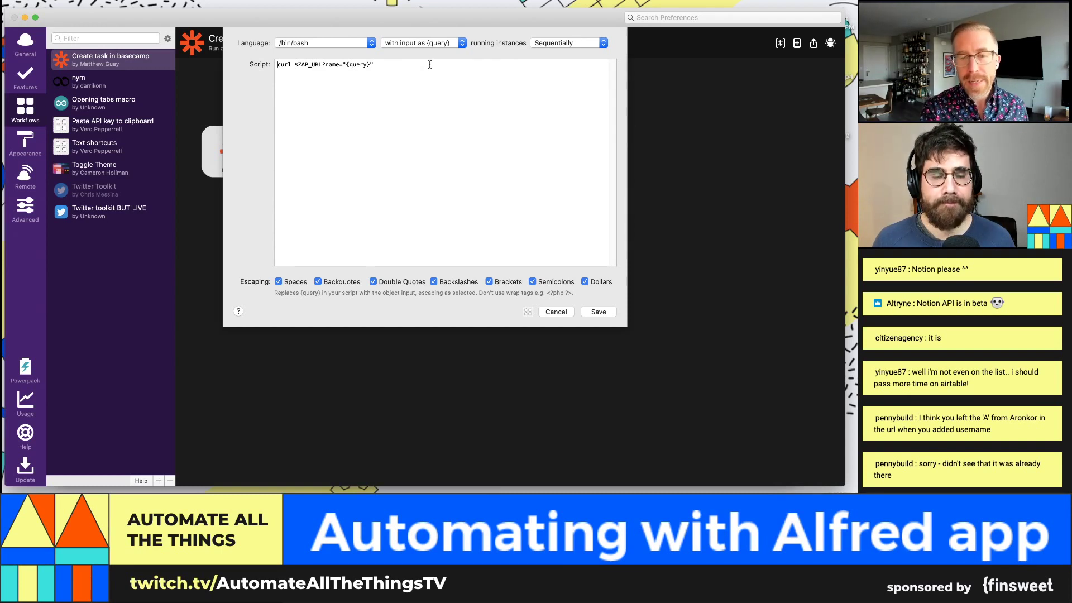
Step: Reveal the user.workflow folder in Finder as a list and open info.plist in Atom
left_click(528, 312)
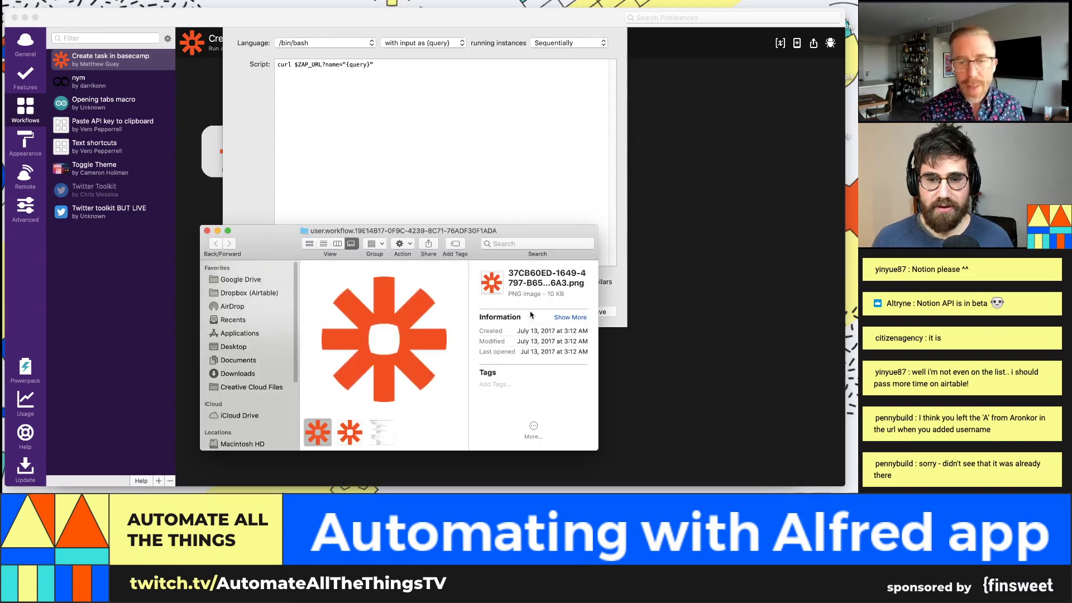
left_click_drag(509, 226, 515, 130)
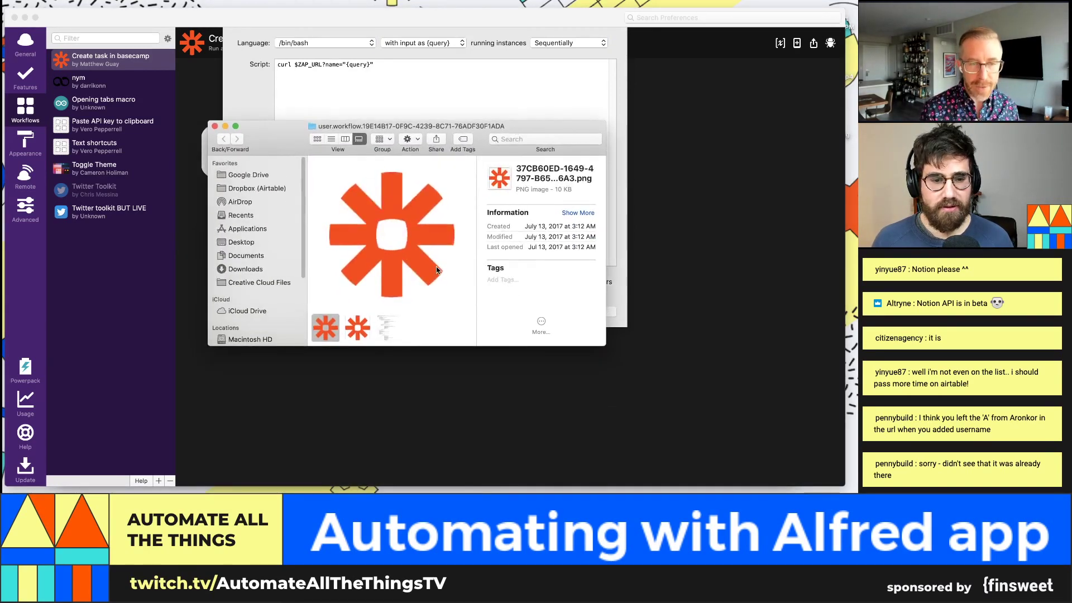
left_click(394, 331)
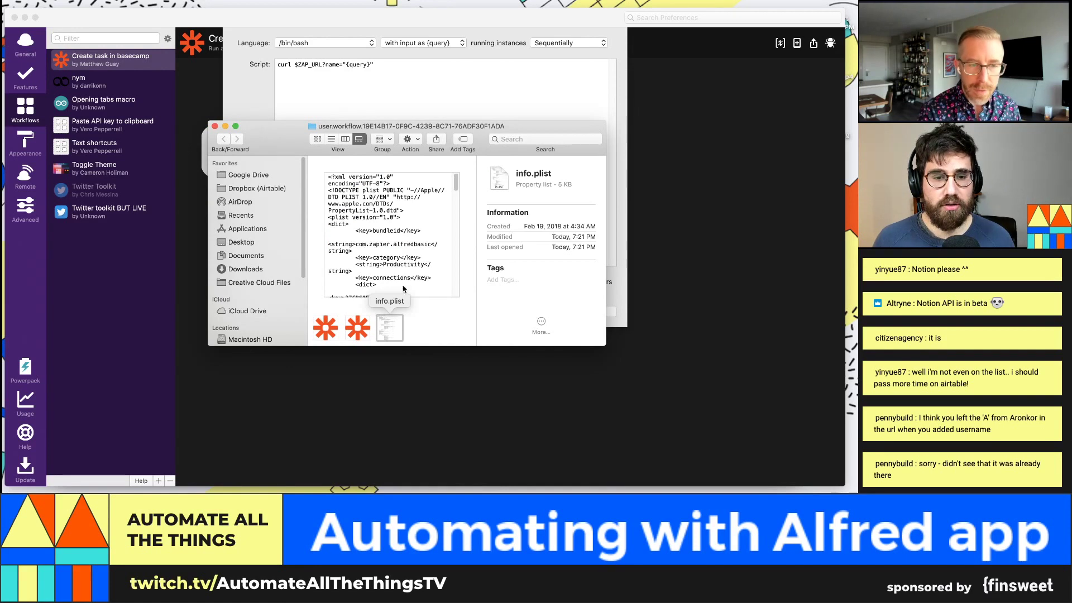
scroll(404, 290, "down", 2)
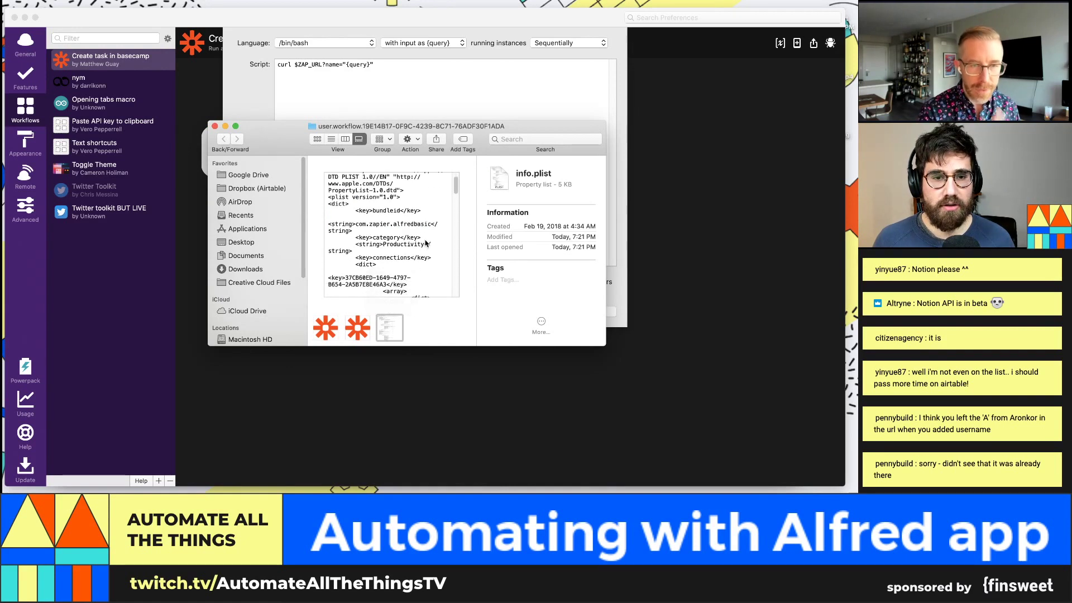
left_click(331, 139)
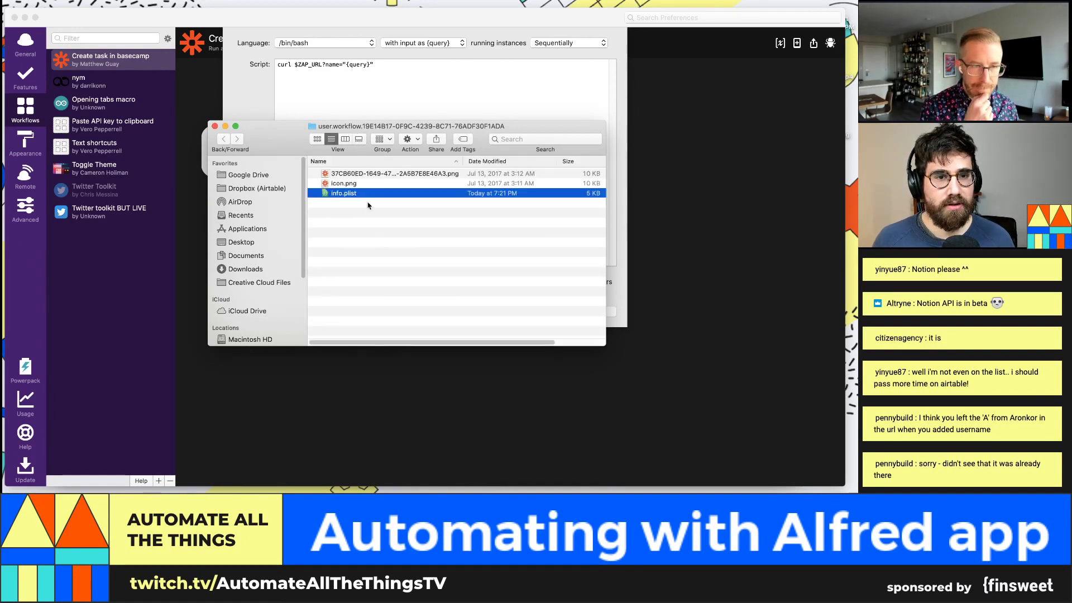
left_click(416, 184)
left_click(394, 196)
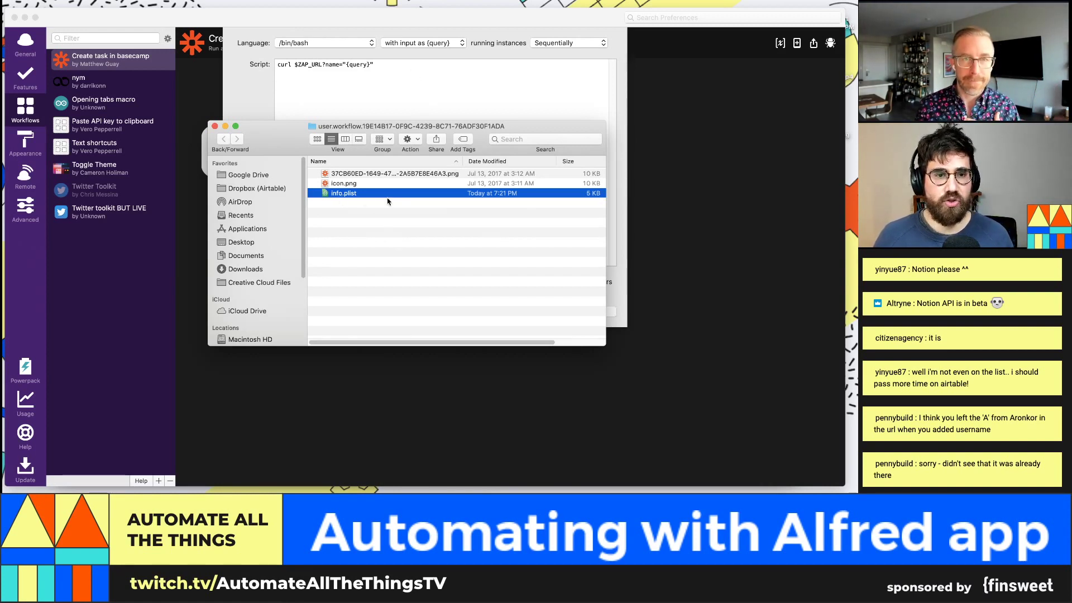
left_click(416, 241)
key("super+Tab")
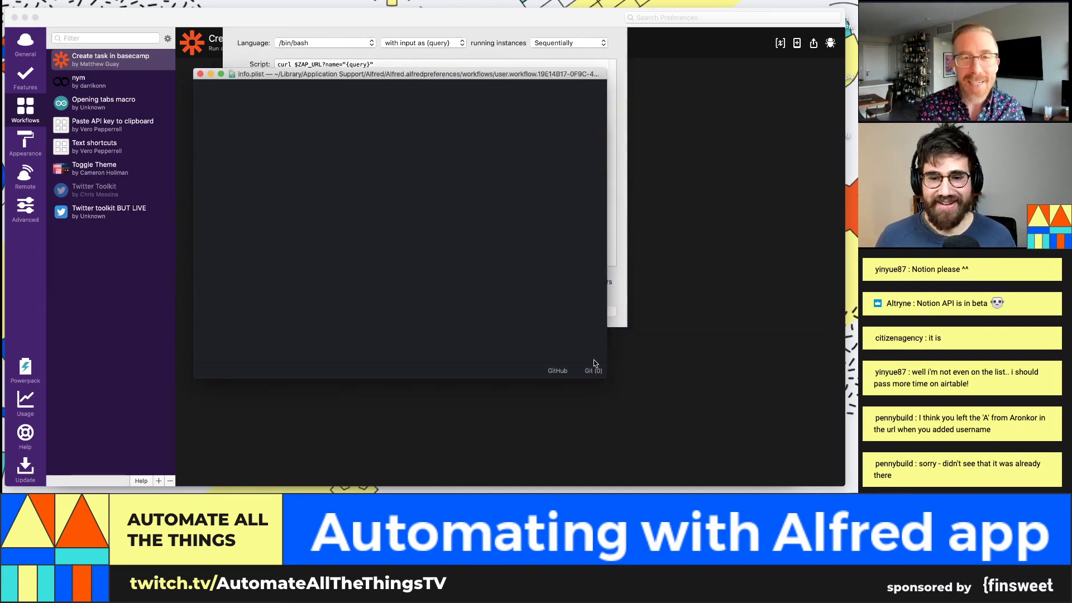
Step: Dismiss Atom's prompt and widen the editor window to read info.plist's full lines
left_click(476, 169)
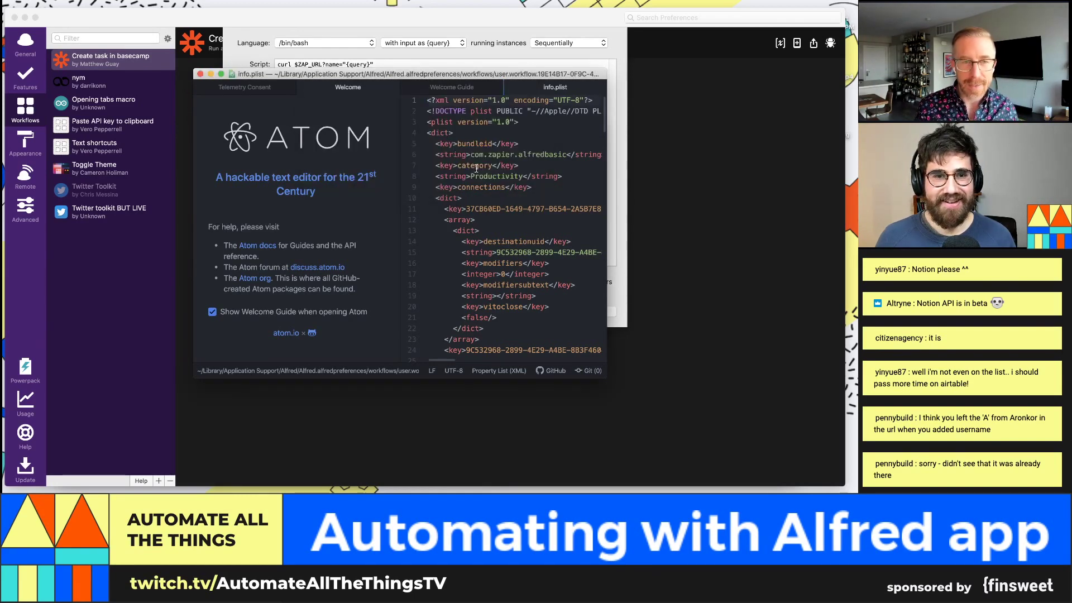
scroll(520, 261, "down", 20)
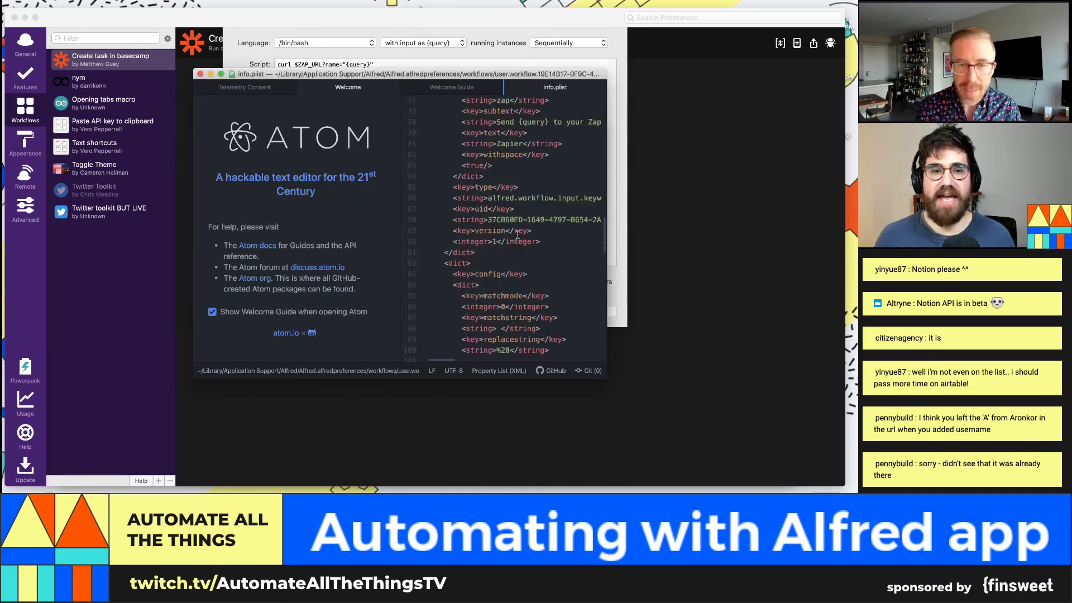
scroll(436, 182, "down", 1)
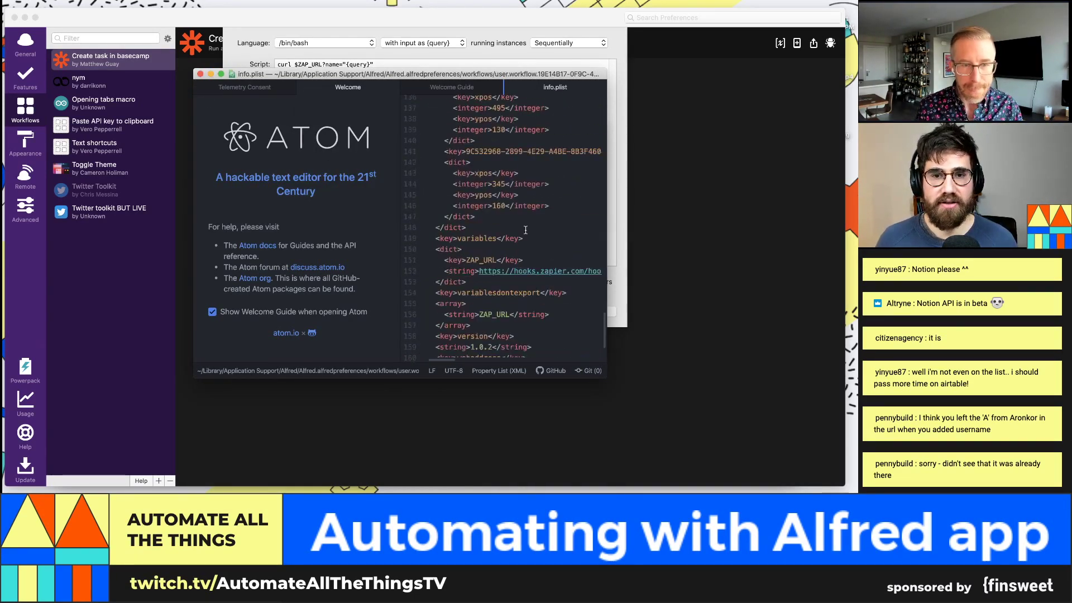
scroll(542, 188, "up", 2)
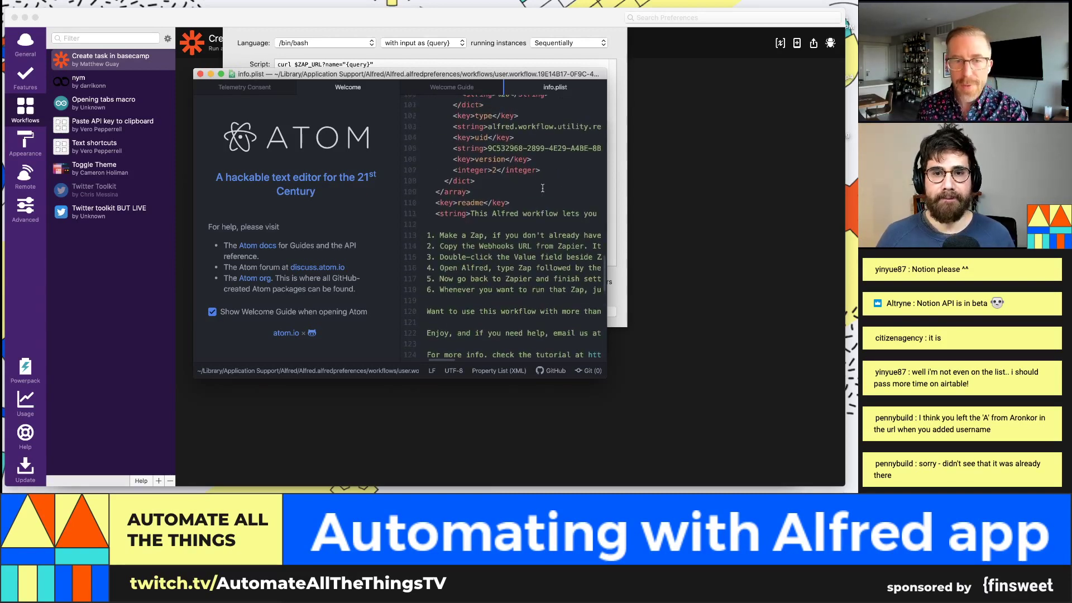
left_click(482, 106)
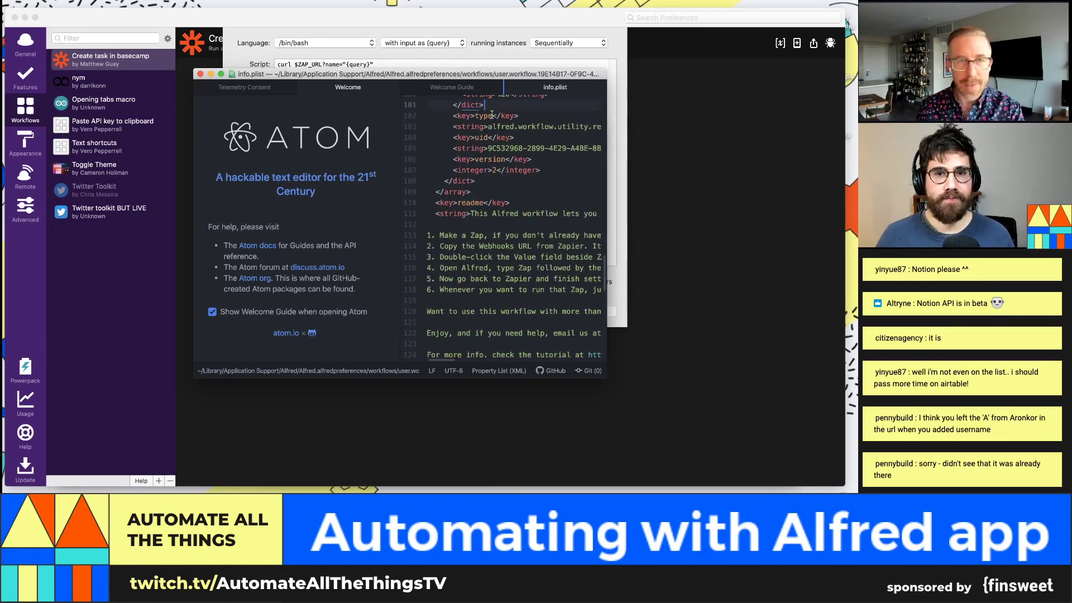
left_click_drag(607, 201, 770, 202)
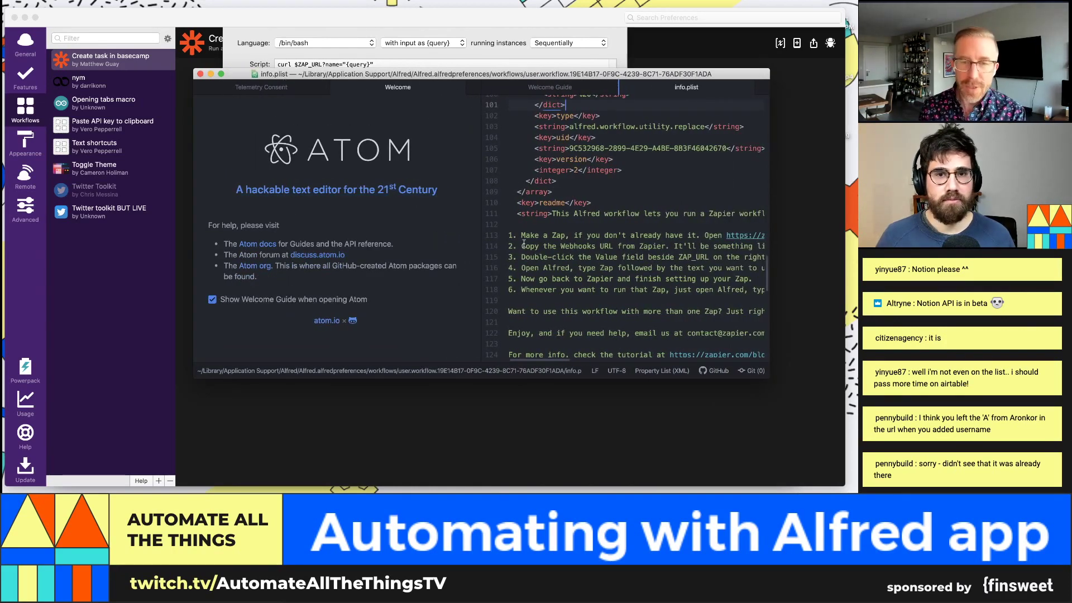
left_click_drag(551, 359, 567, 360)
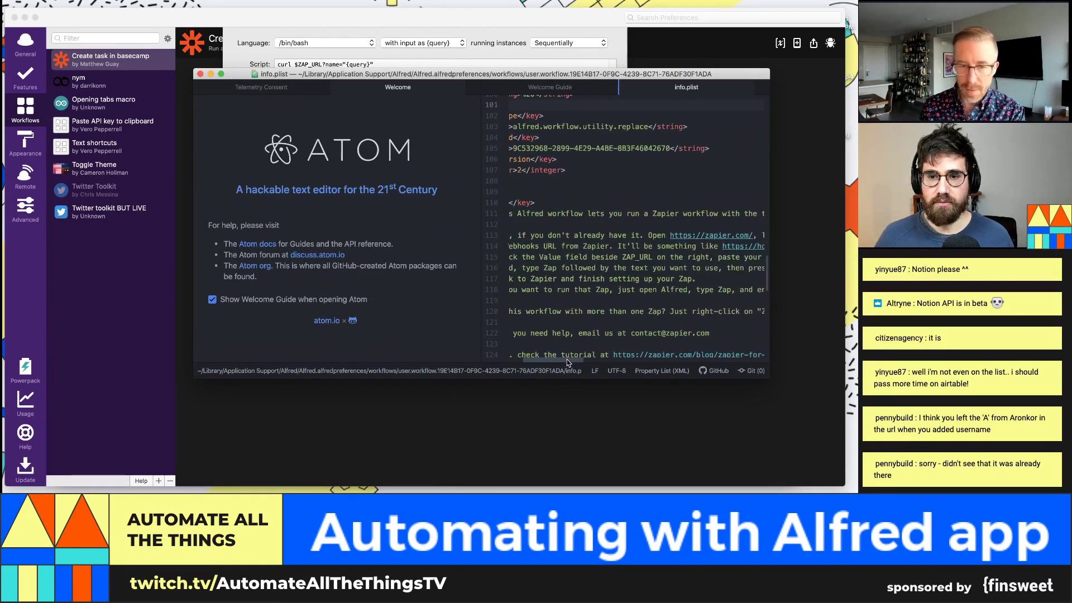
Step: Search info.plist for 'curl' to find the script at line 56, then close Atom
key("super+f")
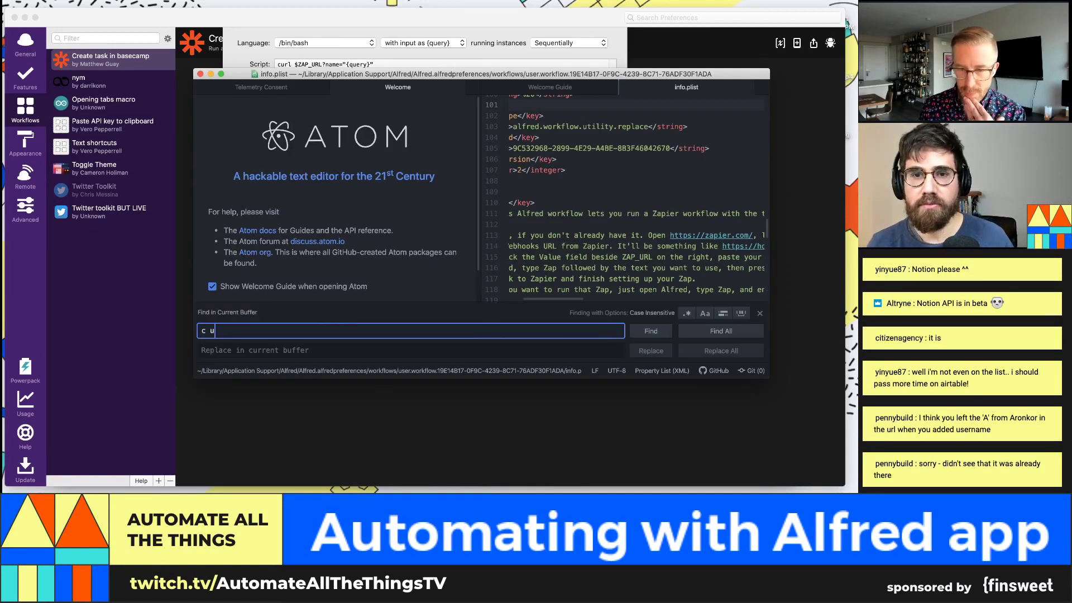
type("c u")
key("BackSpace")
key("BackSpace")
type("url")
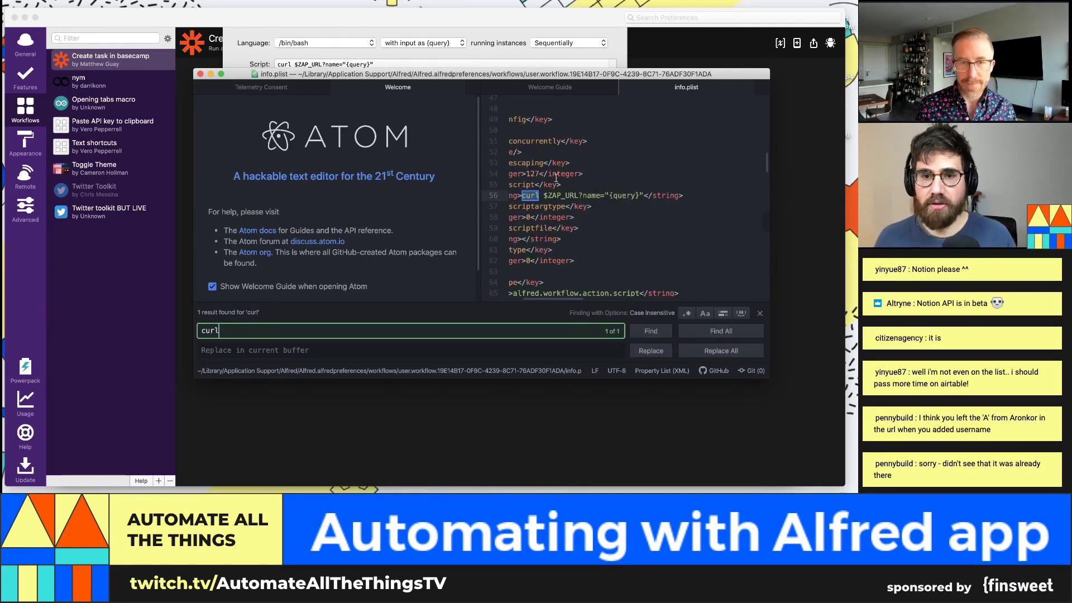
left_click(689, 196)
scroll(614, 190, "left", 3)
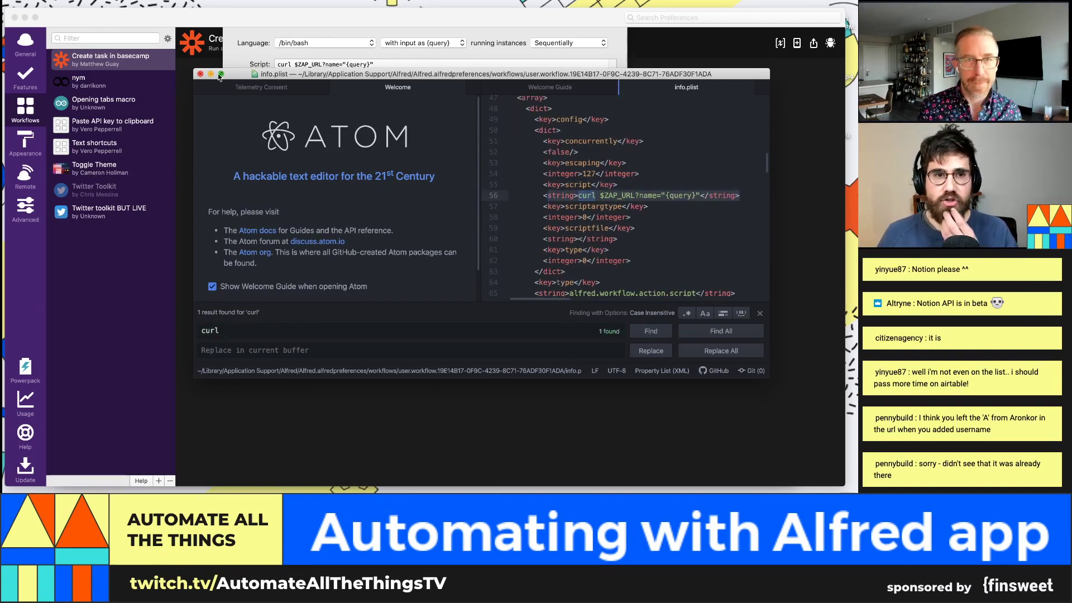
left_click(201, 74)
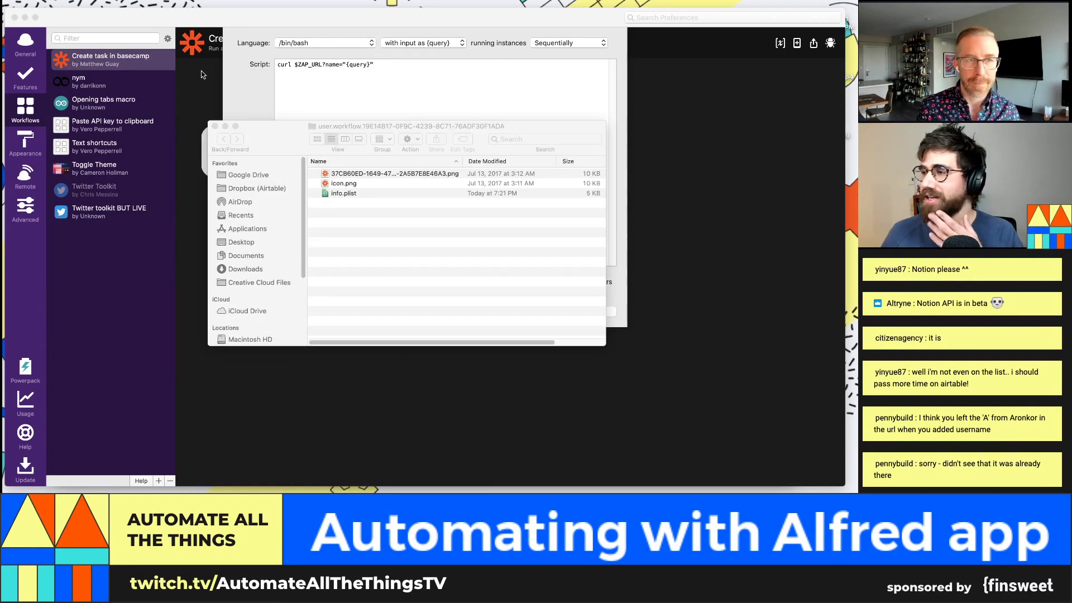
Step: Close the workflow folder, save the Run Script settings, and start a new zap in Zapier
left_click(668, 241)
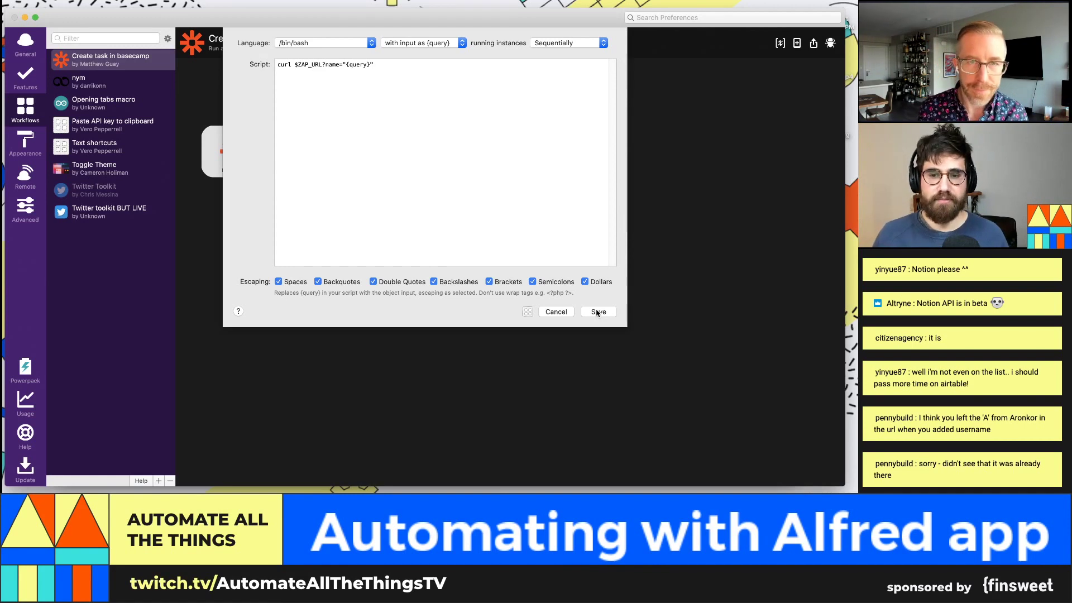
left_click(597, 313)
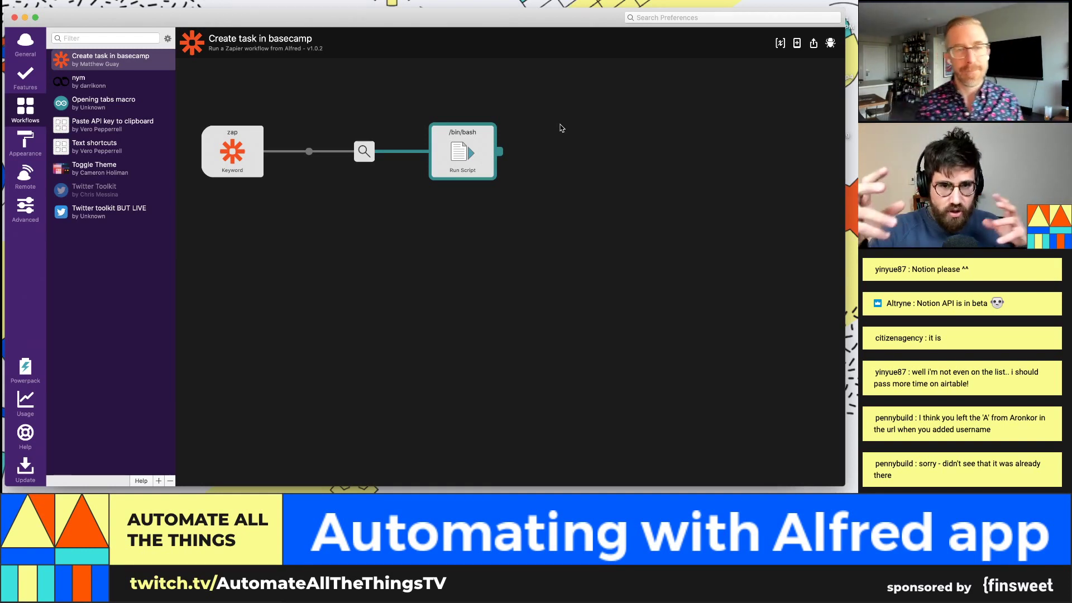
key("super+Tab")
key("super+Tab")
key("super+Tab")
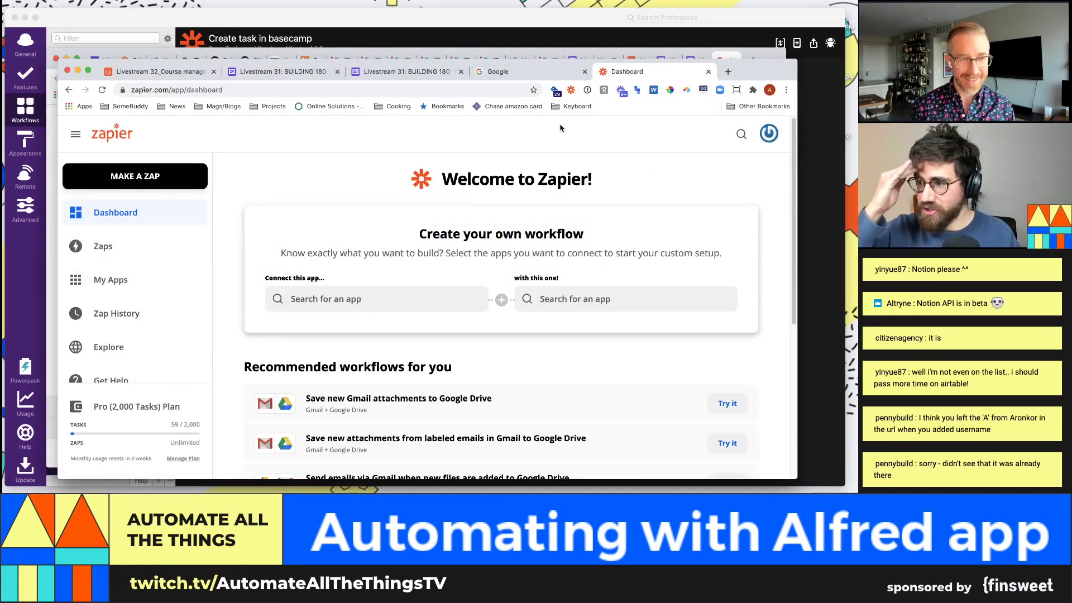
left_click(73, 184)
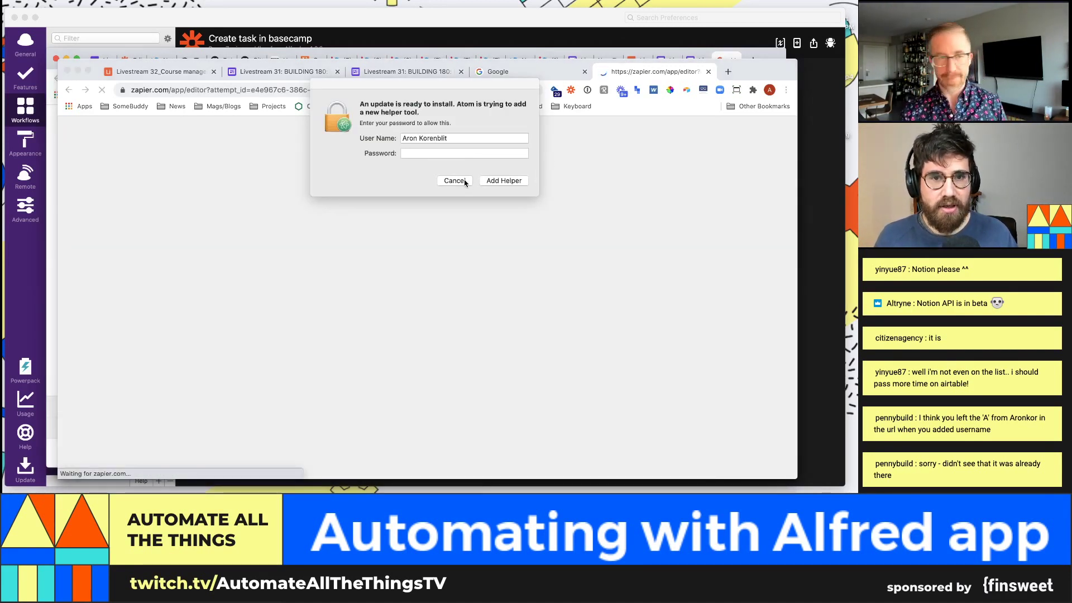
Step: Dismiss the Atom prompt and set the trigger to Webhooks by Zapier's Catch Hook event
left_click(449, 180)
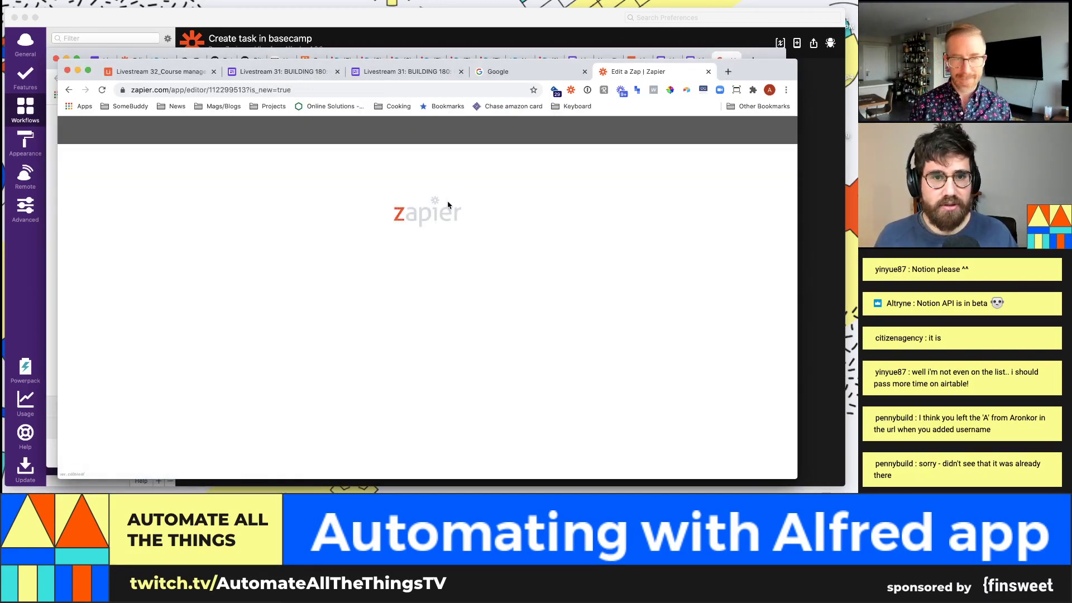
left_click_drag(749, 77, 752, 65)
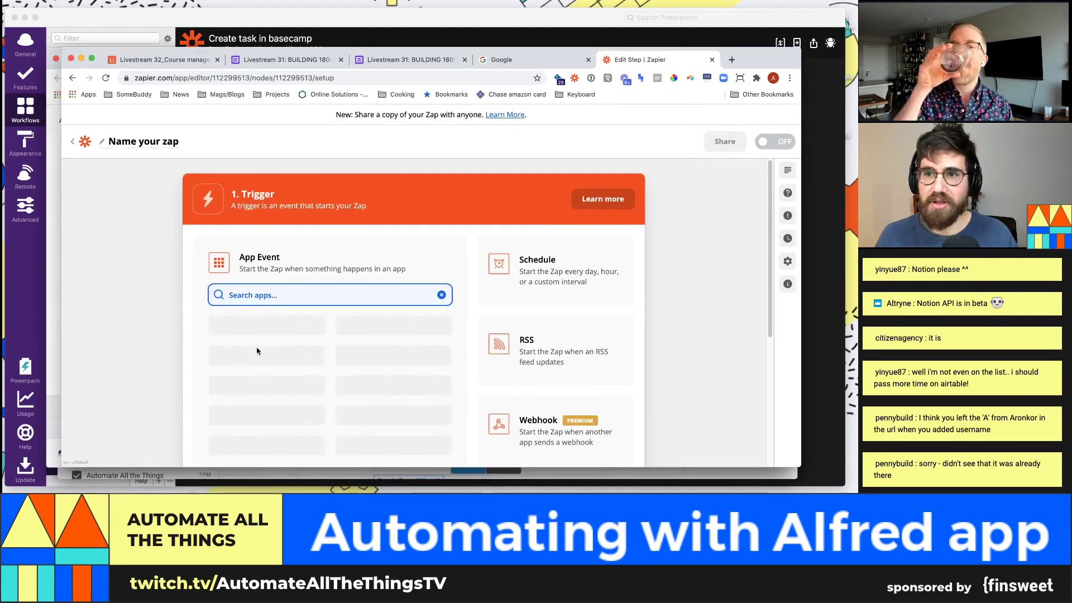
type("webhook")
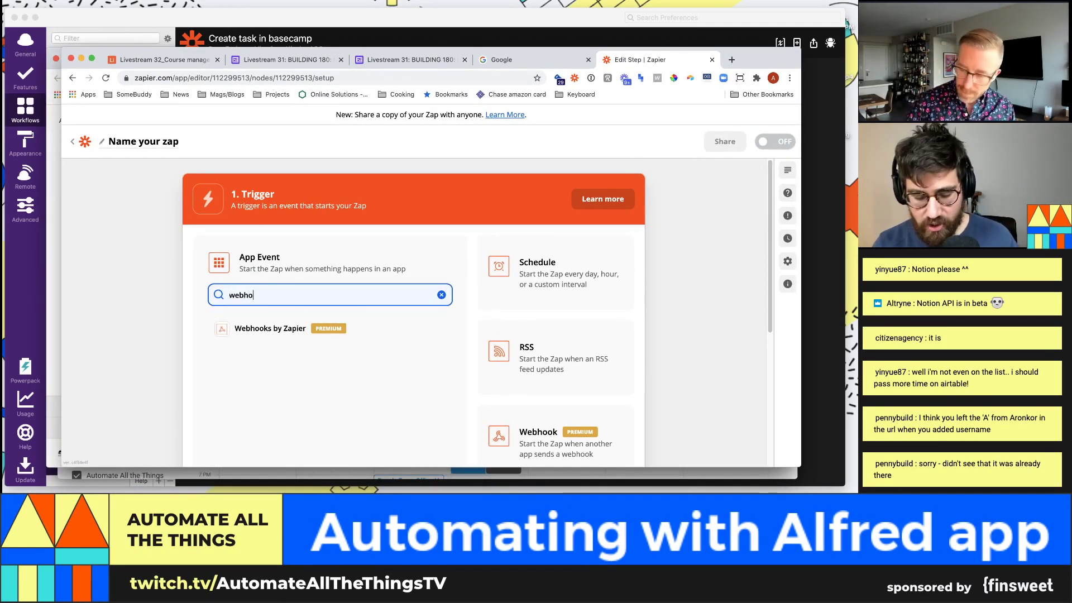
left_click(271, 332)
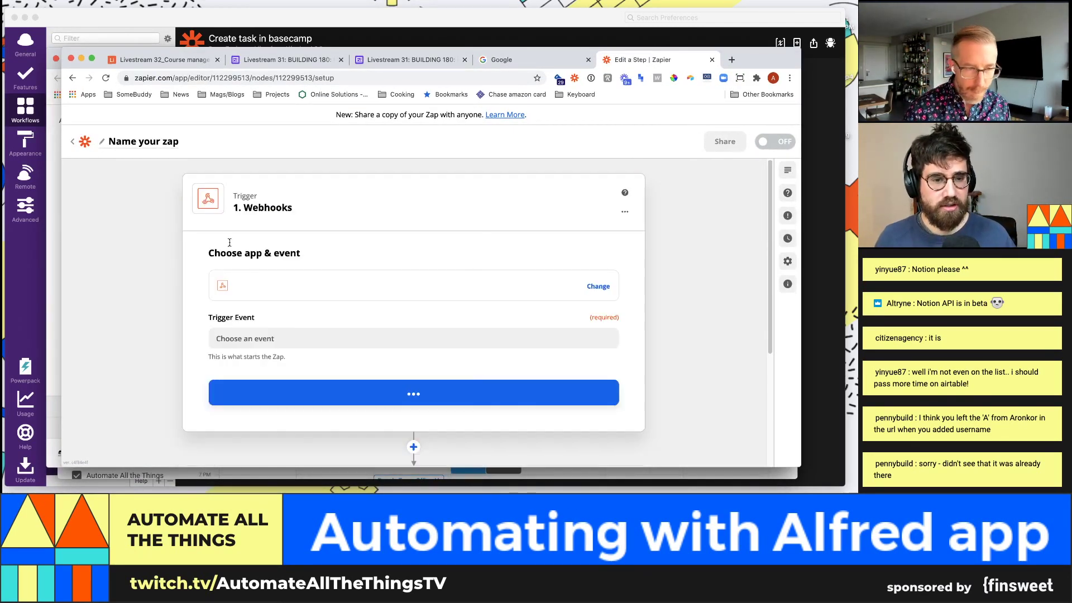
left_click(299, 333)
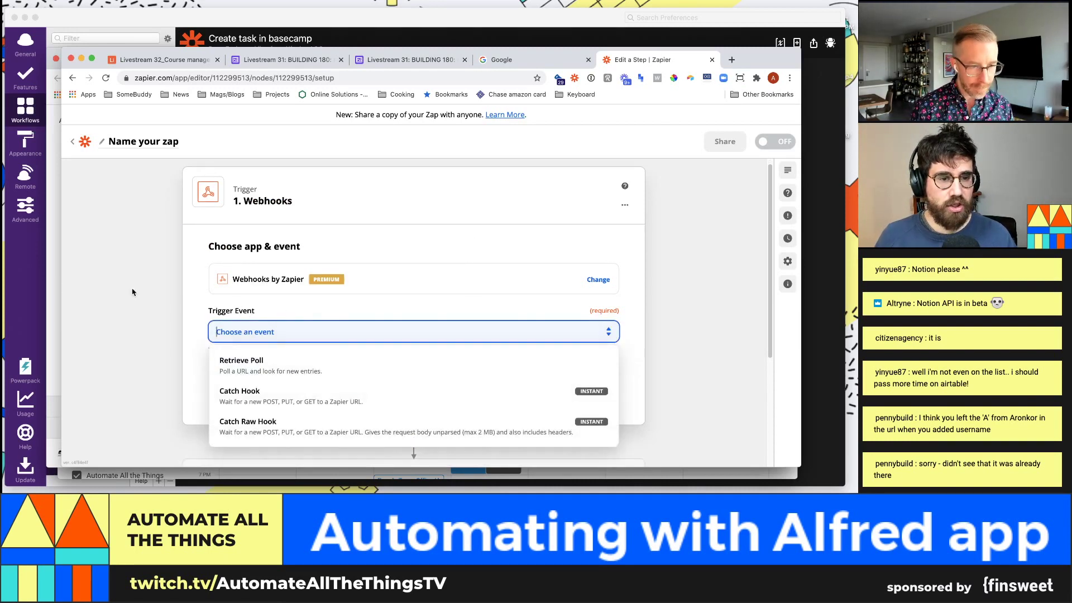
left_click(280, 374)
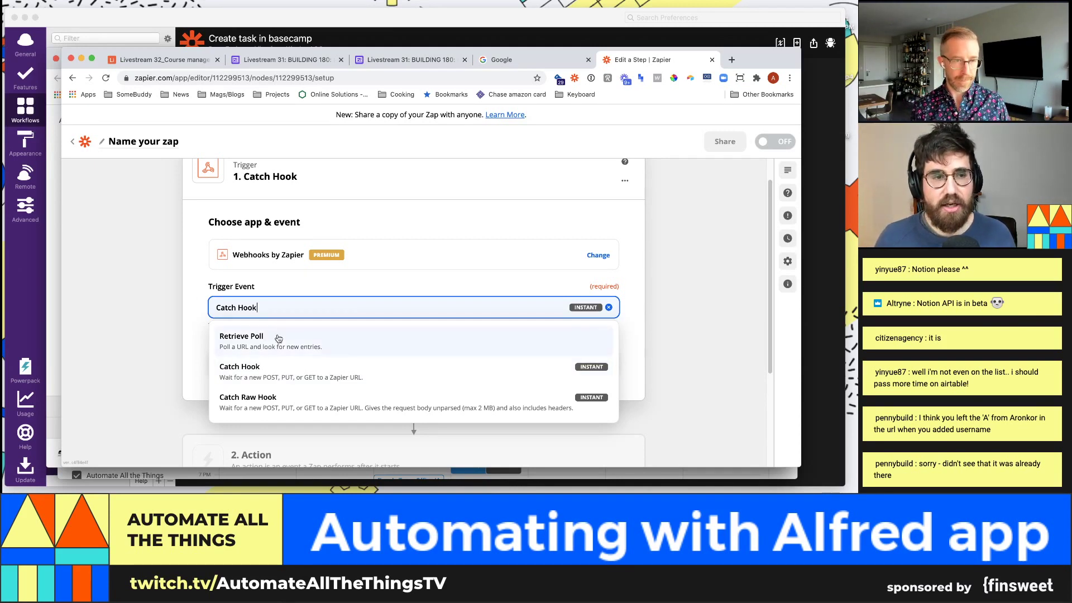
left_click(296, 371)
left_click(297, 357)
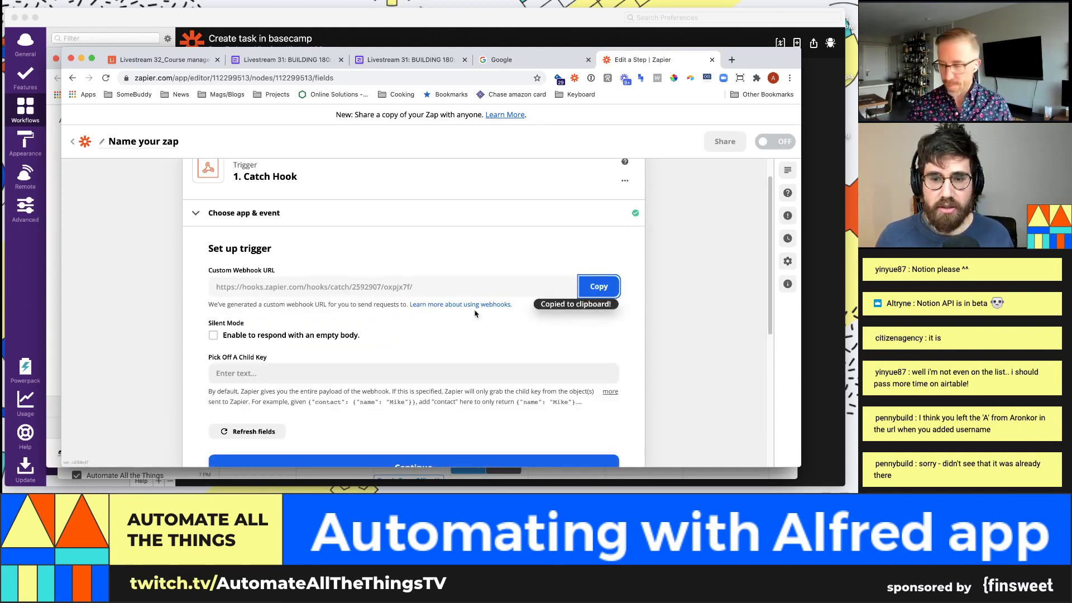
Step: Load the copied webhook URL with ?name=TEST123 appended in a new tab
key("super+t")
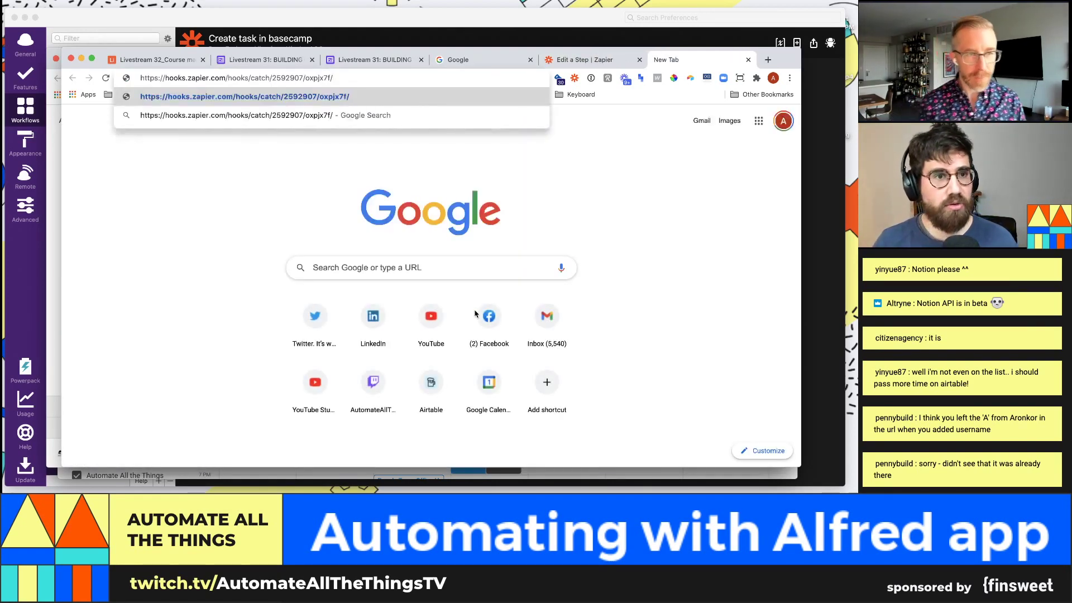
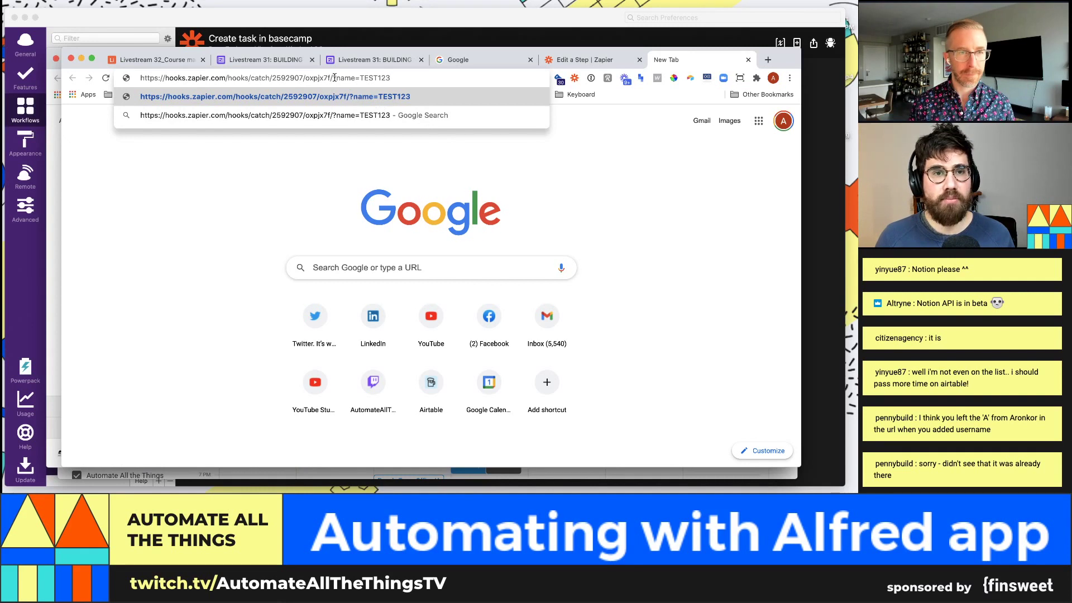
left_click_drag(336, 78, 394, 78)
left_click(363, 80)
left_click(400, 78)
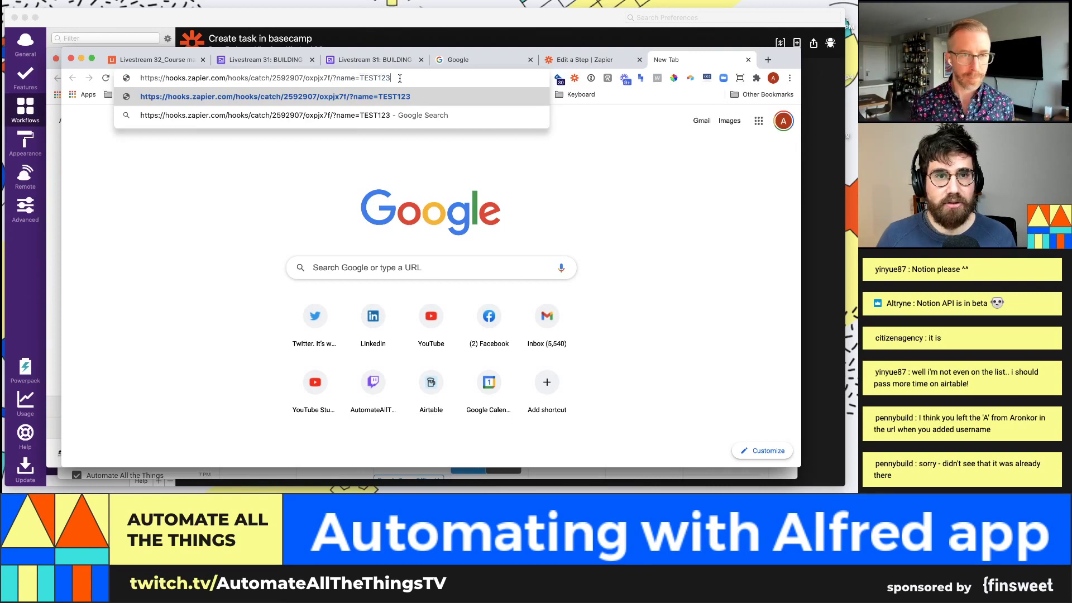
key("Return")
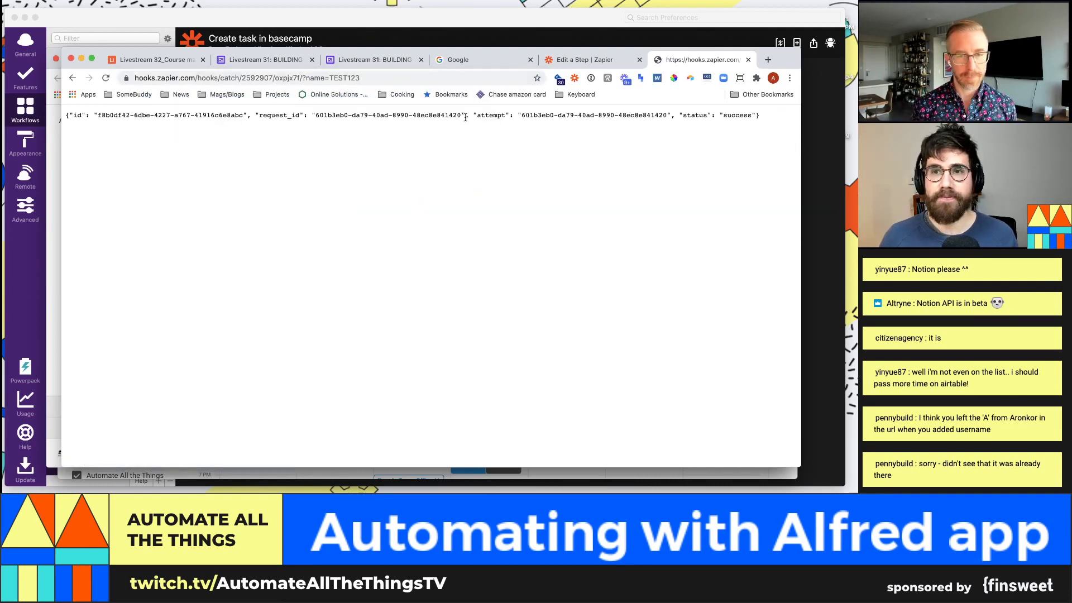
left_click(626, 60)
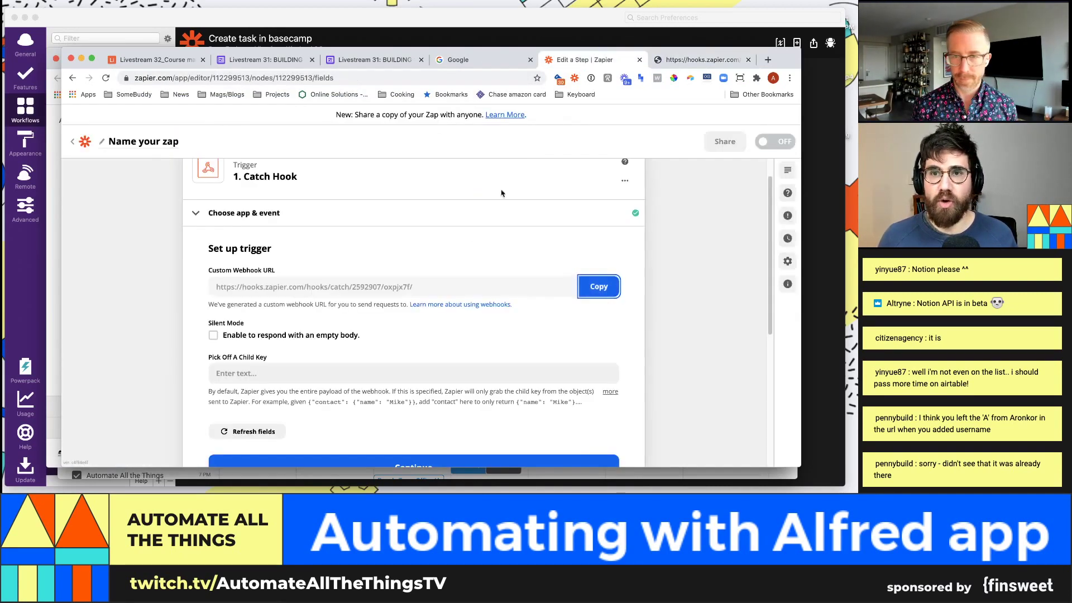
Step: Test the Catch Hook trigger to find the TEST123 request
scroll(393, 365, "down", 3)
left_click(393, 367)
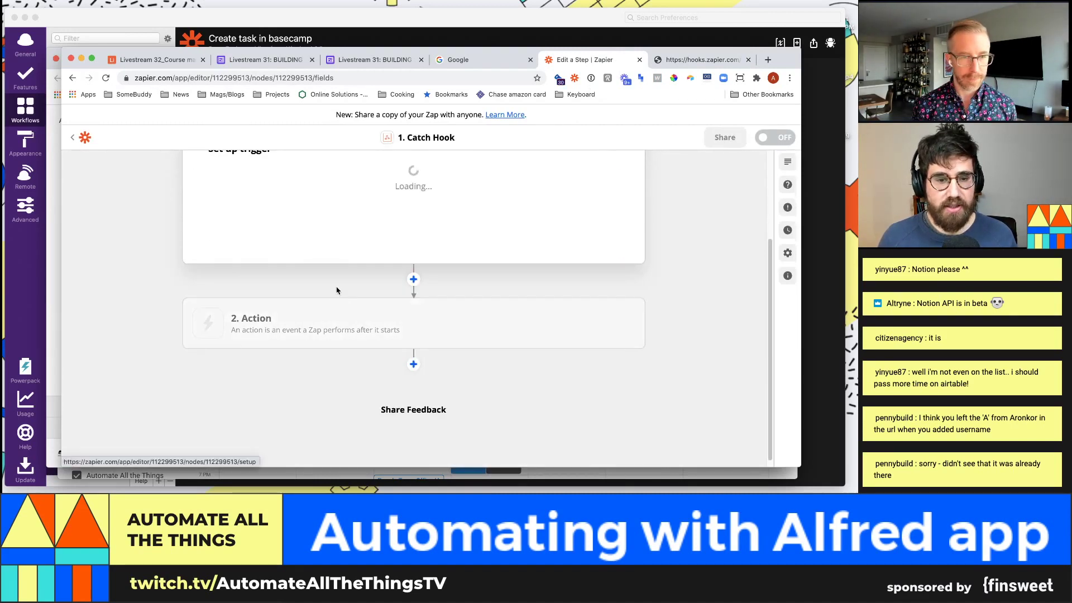
left_click(382, 322)
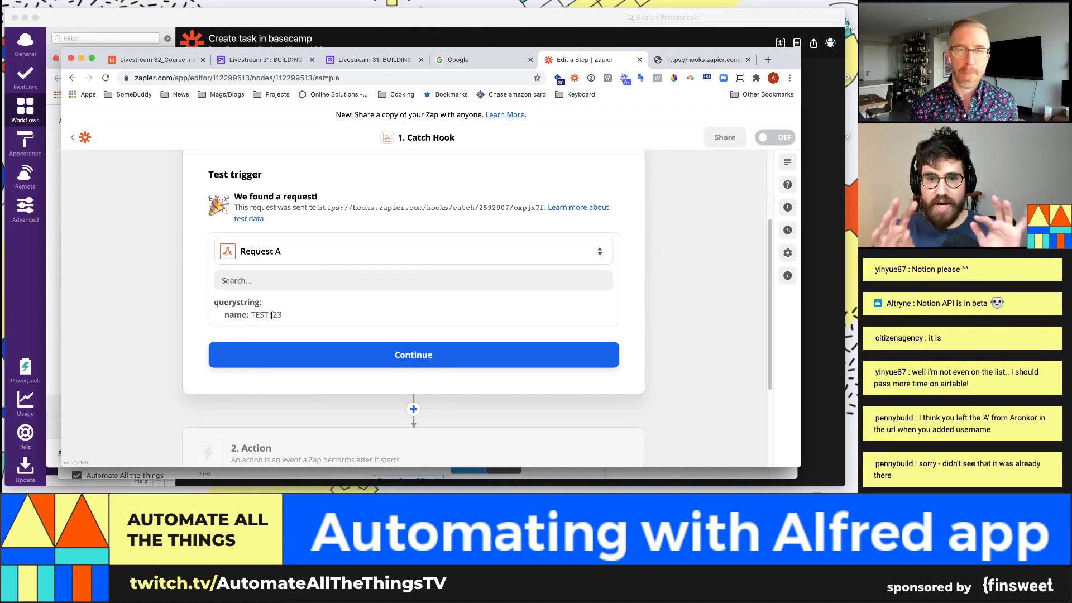
Step: Try 'zap sometext' in the Alfred launcher, then continue to the Action step
key("alt+space")
type("zap")
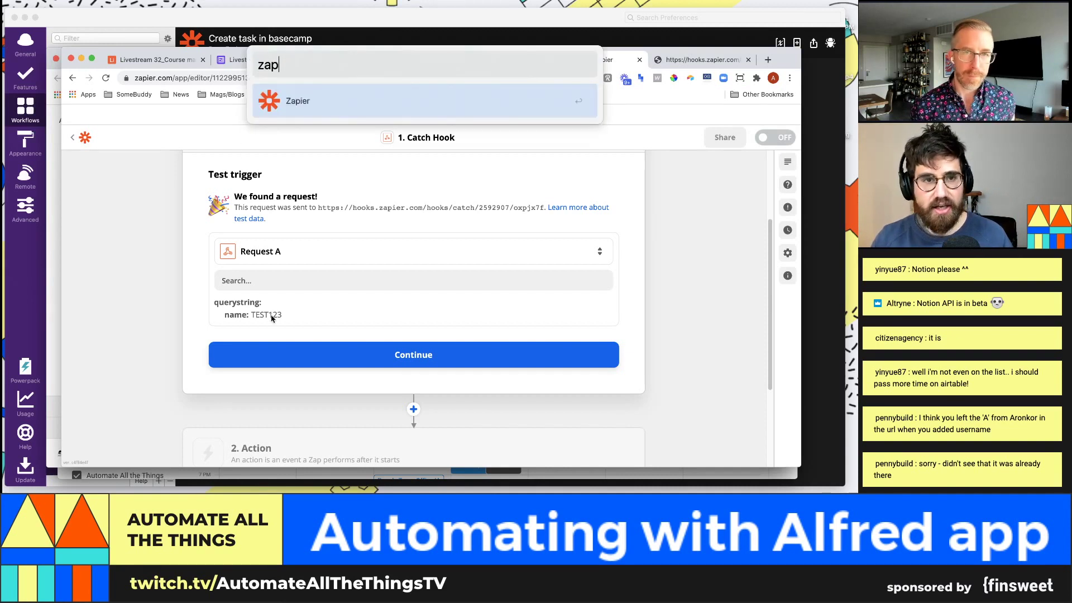
type(" sometext")
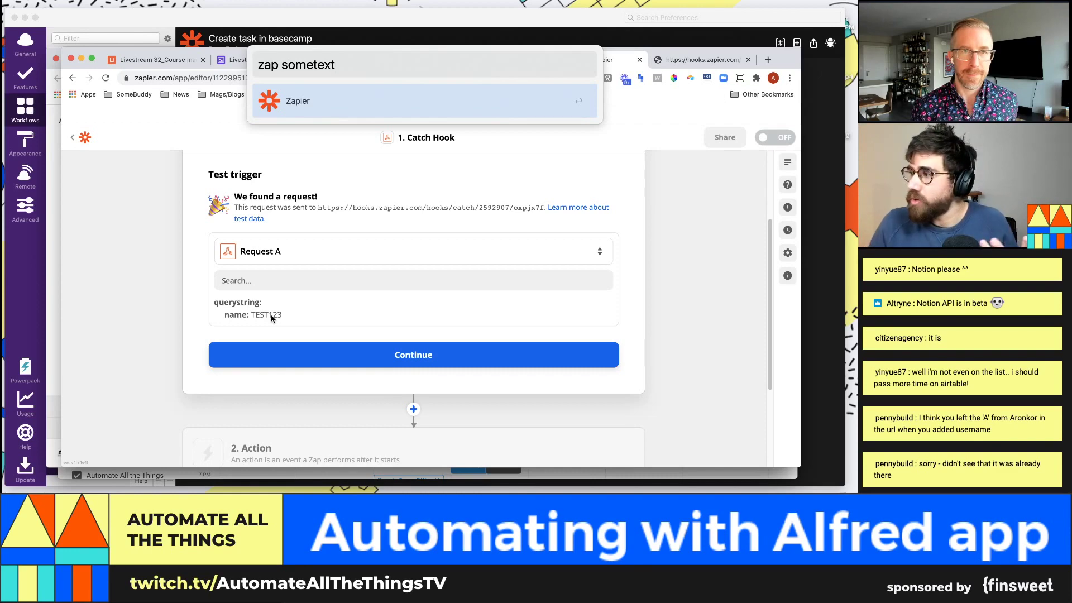
key("Return")
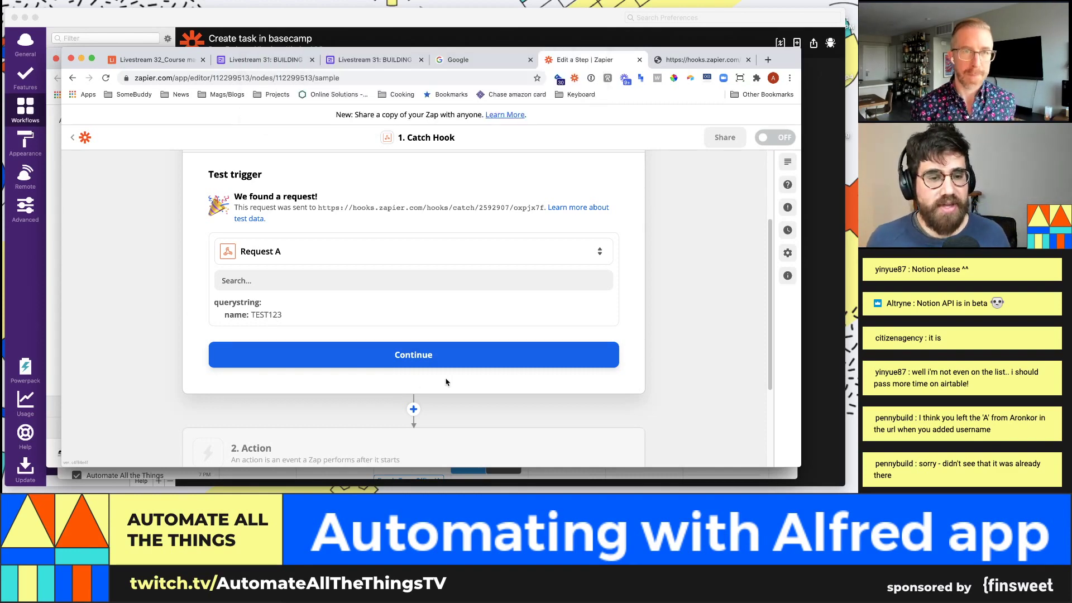
left_click(446, 364)
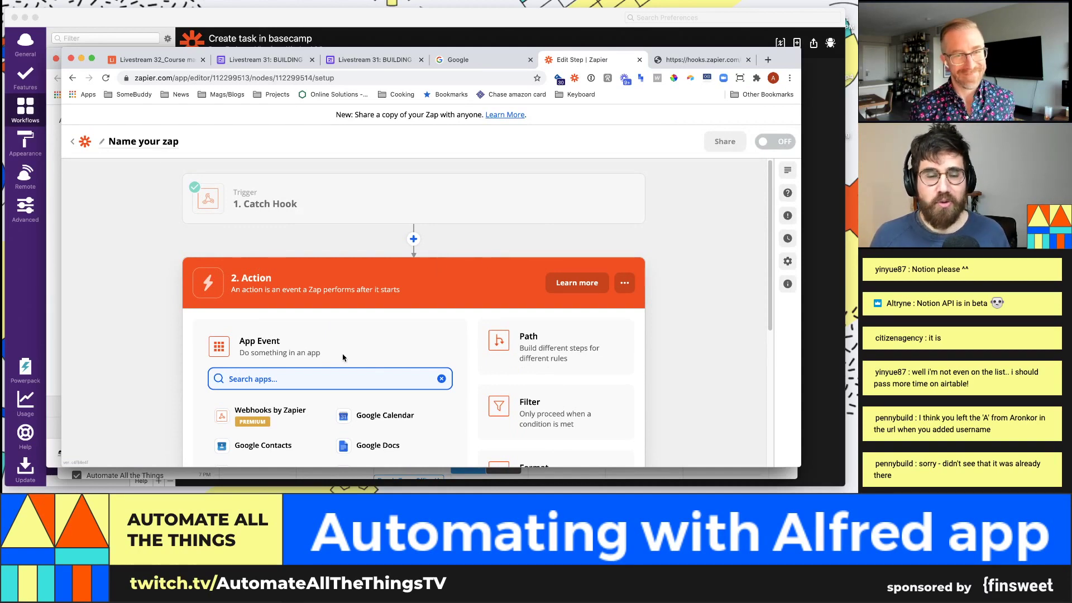
Step: Search the apps for 'airt' and pick Airtable for the Action step
scroll(340, 360, "down", 3)
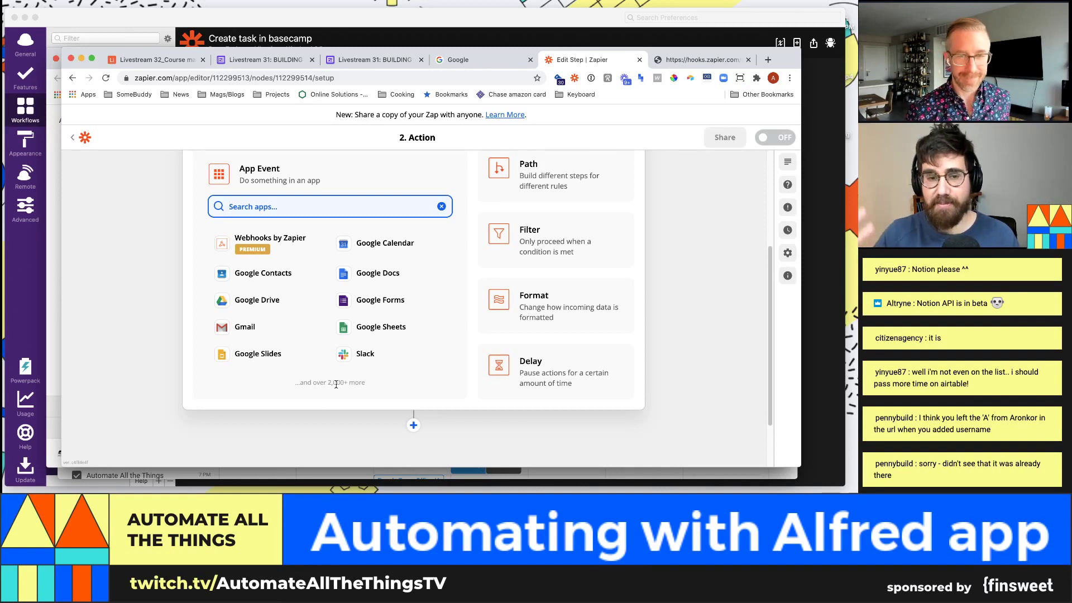
type("air")
key("BackSpace")
key("BackSpace")
key("BackSpace")
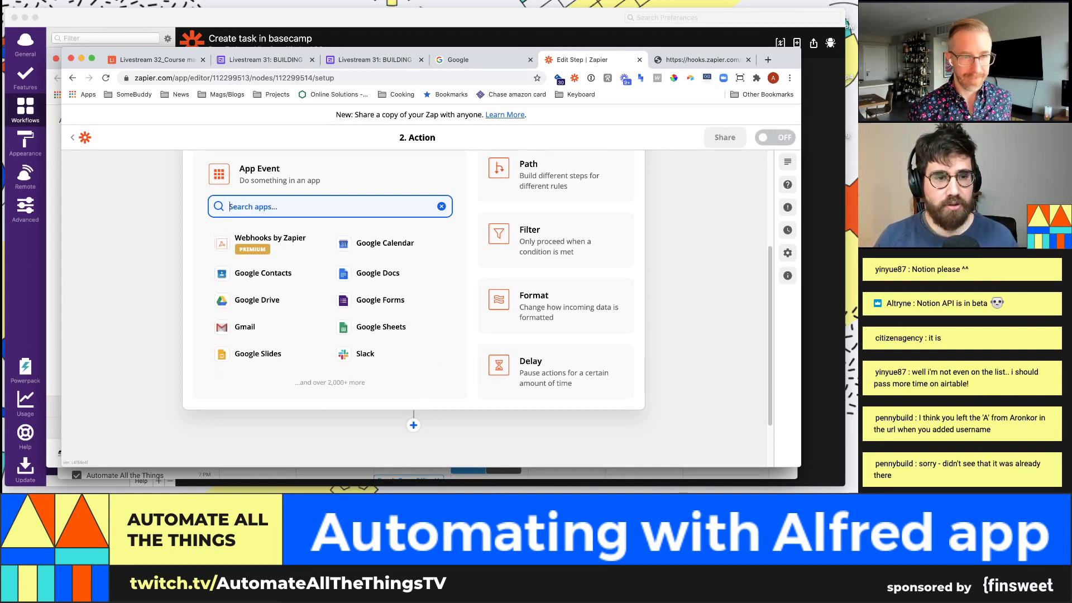
type("airt")
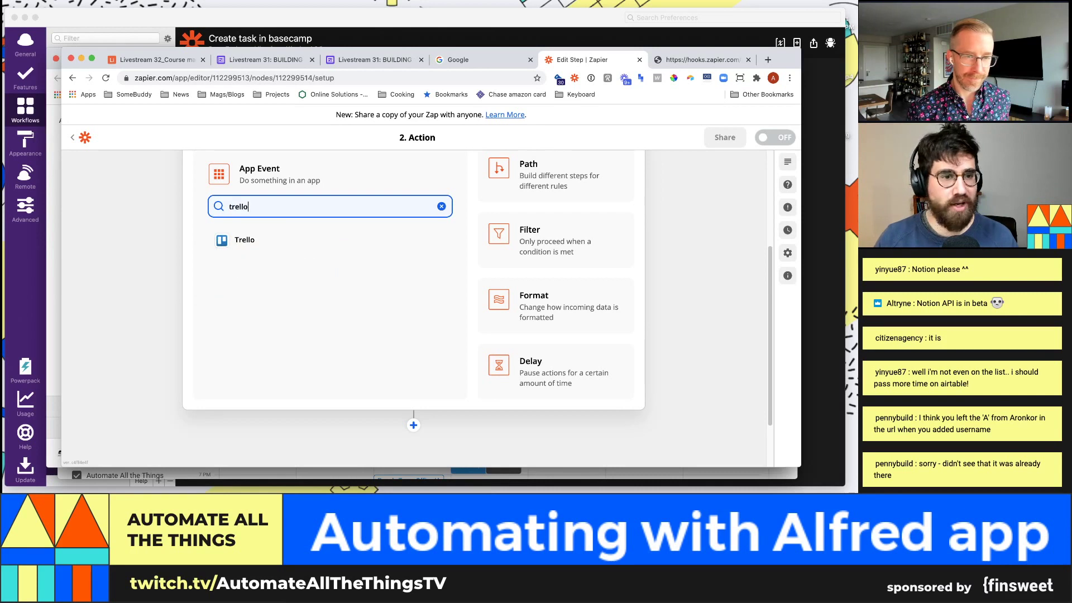
key("BackSpace")
key("BackSpace")
key("BackSpace")
key("BackSpace")
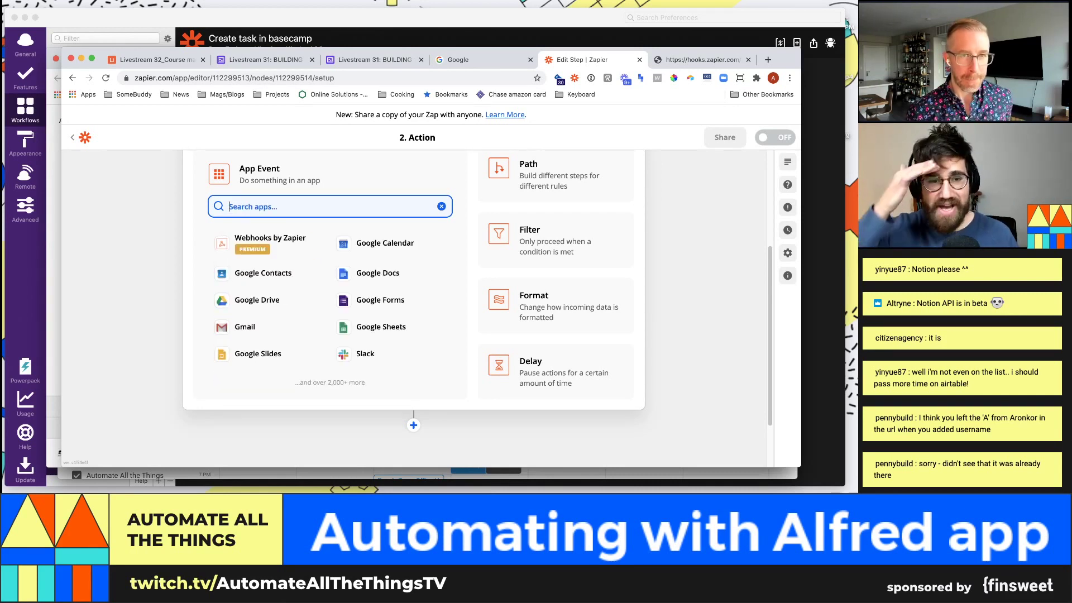
type("slack")
key("BackSpace")
key("BackSpace")
key("BackSpace")
key("BackSpace")
key("BackSpace")
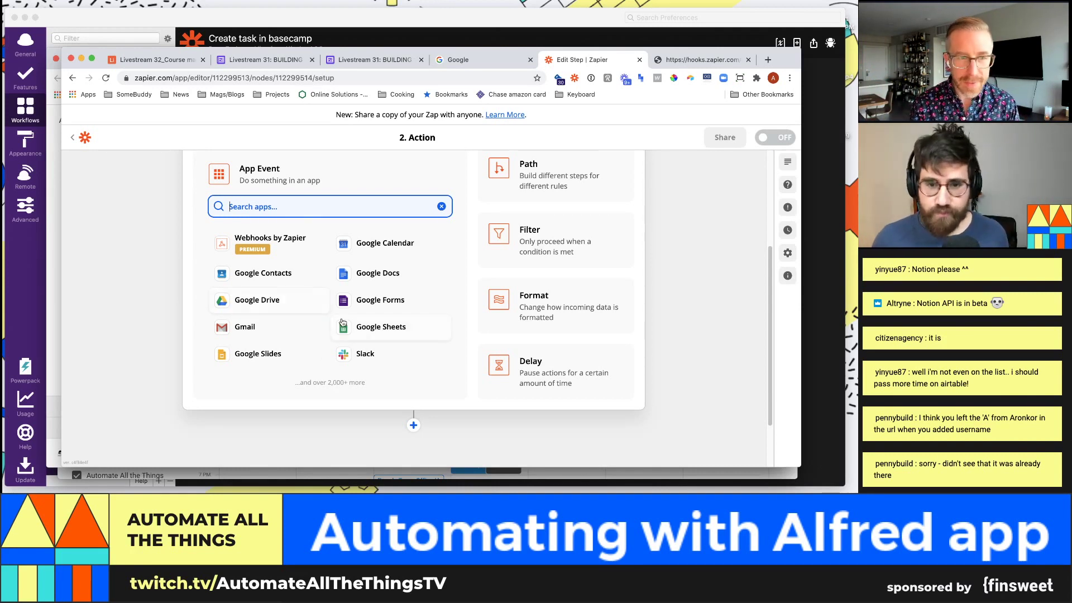
scroll(363, 306, "up", 1)
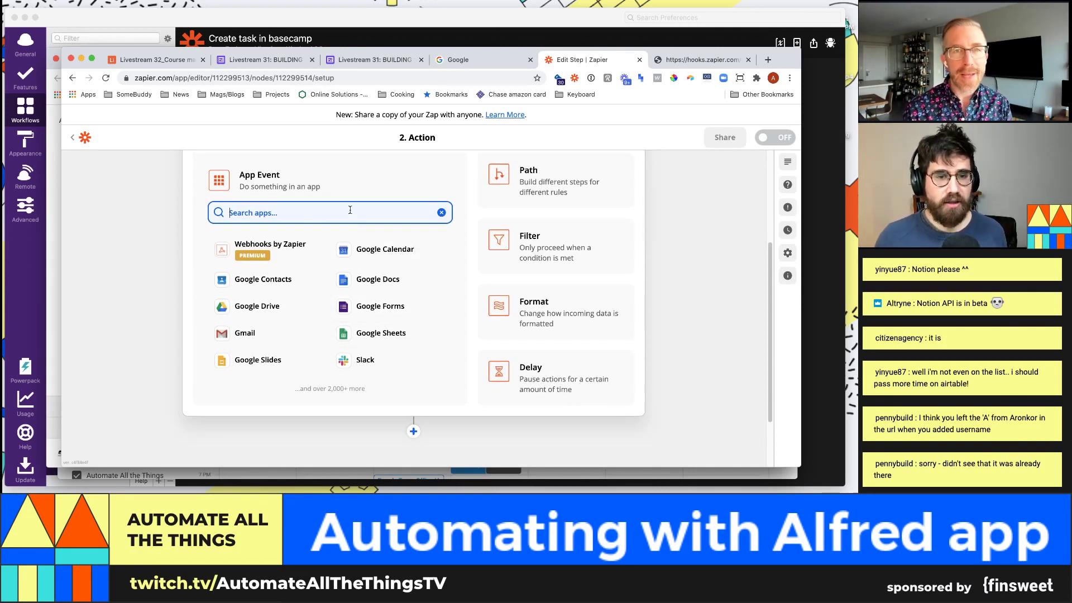
type("airt")
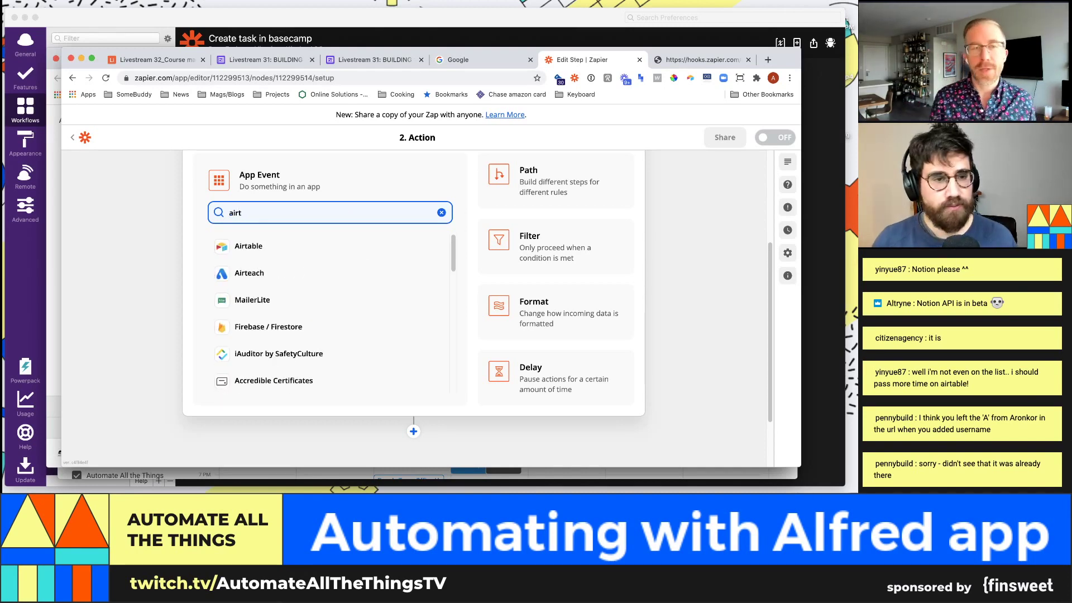
left_click(310, 247)
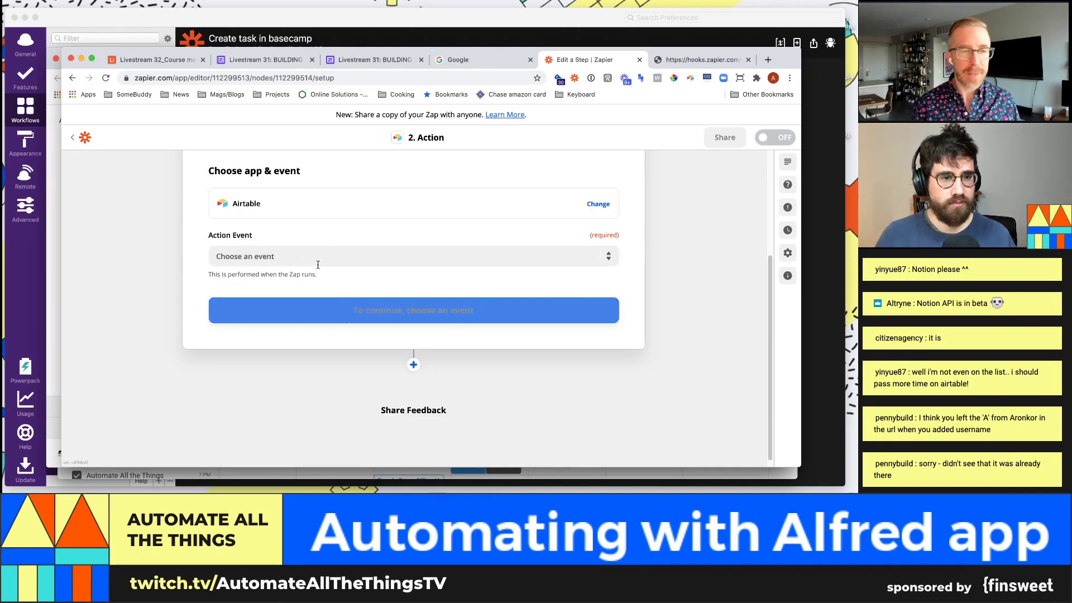
Step: Choose the Create Record action event and the connected Airtable account
left_click(331, 258)
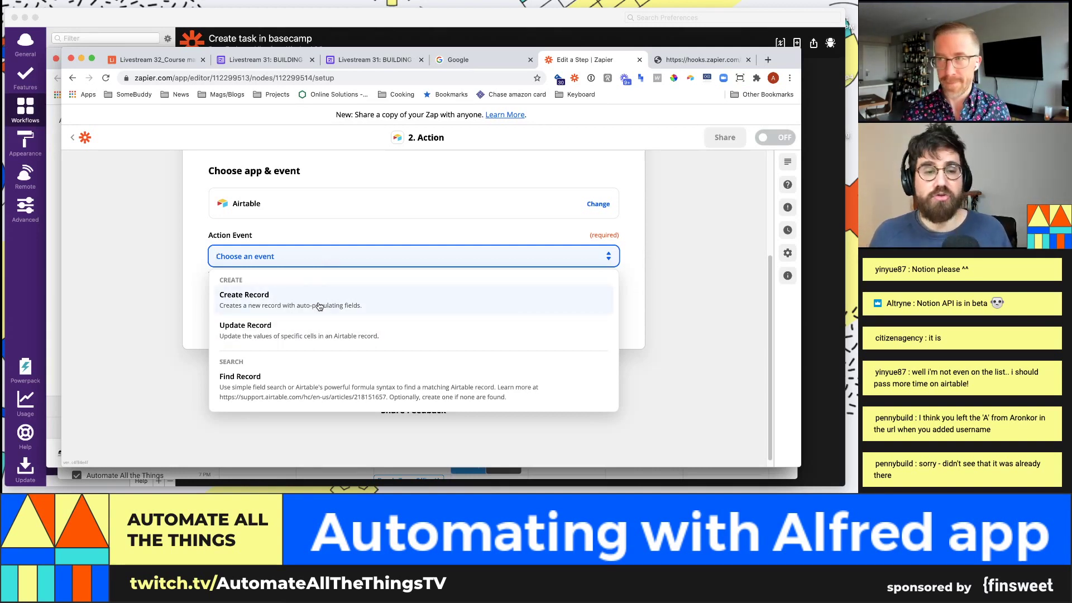
left_click(319, 307)
left_click(330, 310)
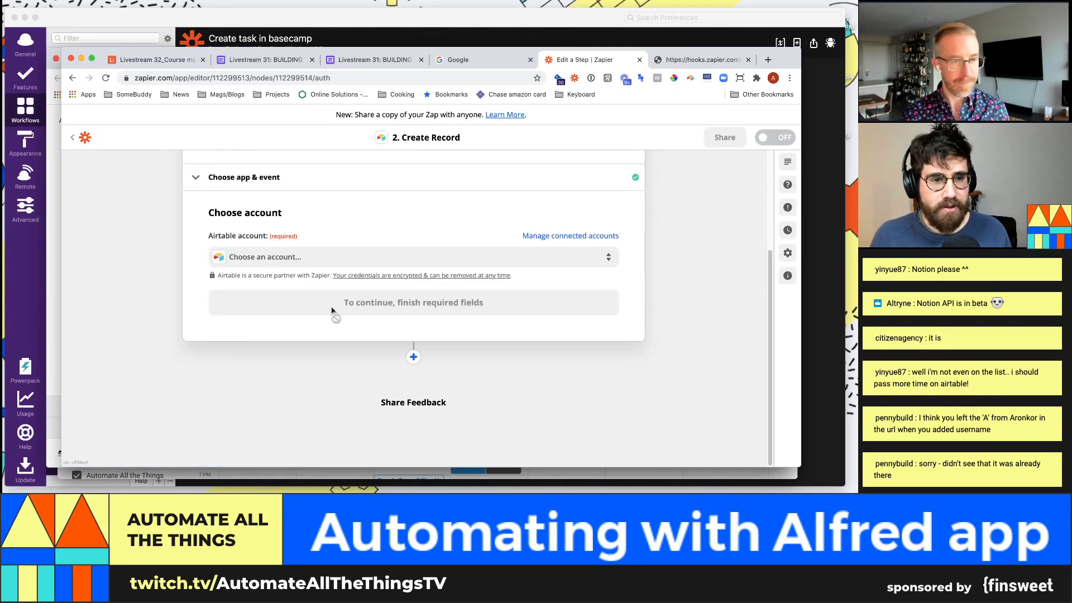
left_click(385, 255)
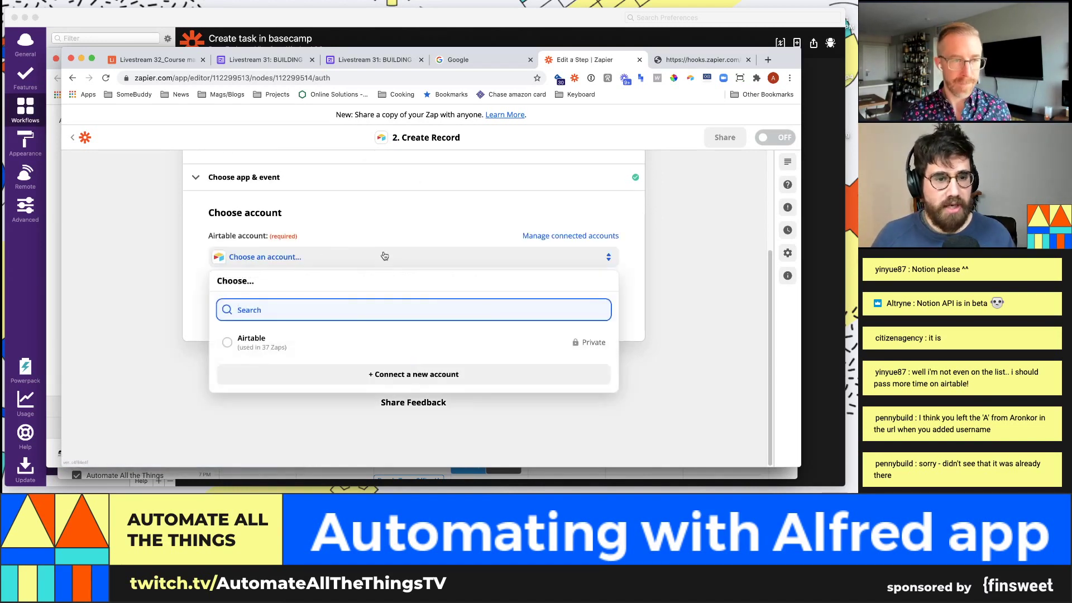
left_click(288, 338)
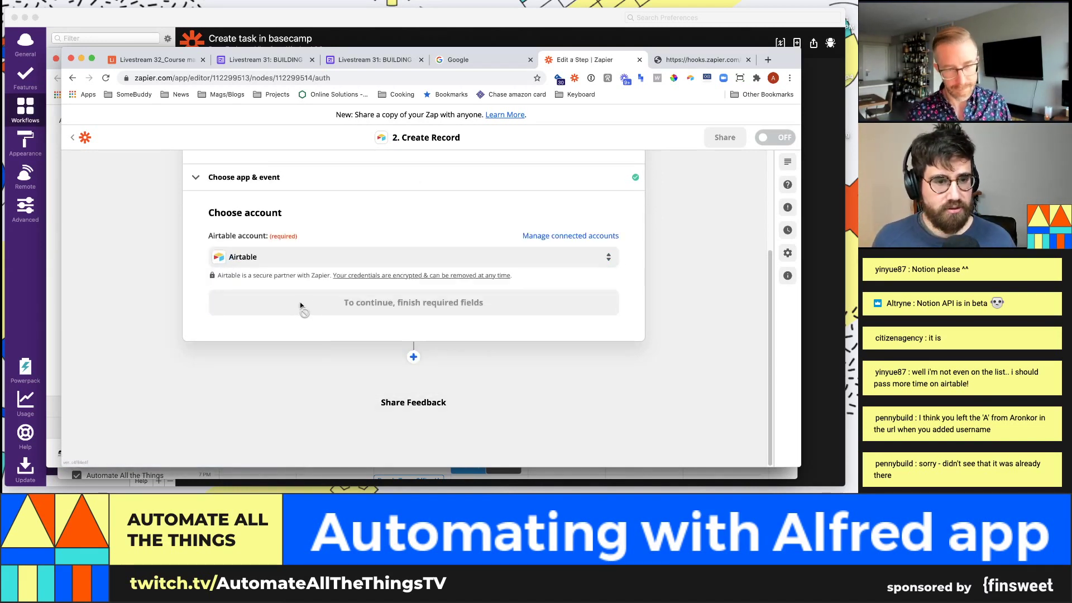
left_click(327, 312)
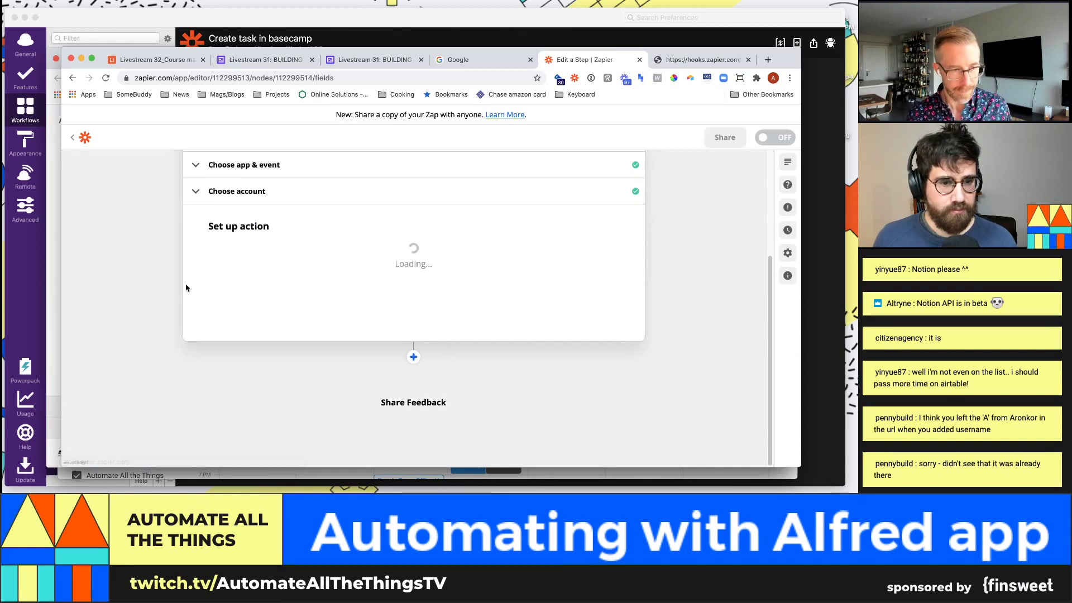
Step: Select base Livestream #33: Alfred app and table Tasks, mapping Querystring Name into Name
left_click(325, 272)
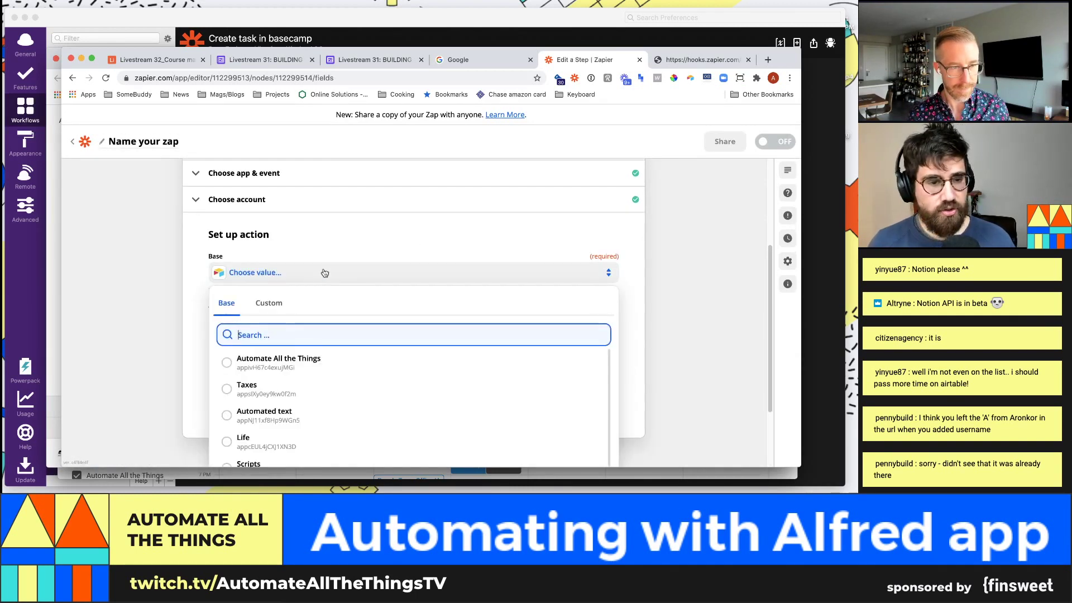
type("livestream")
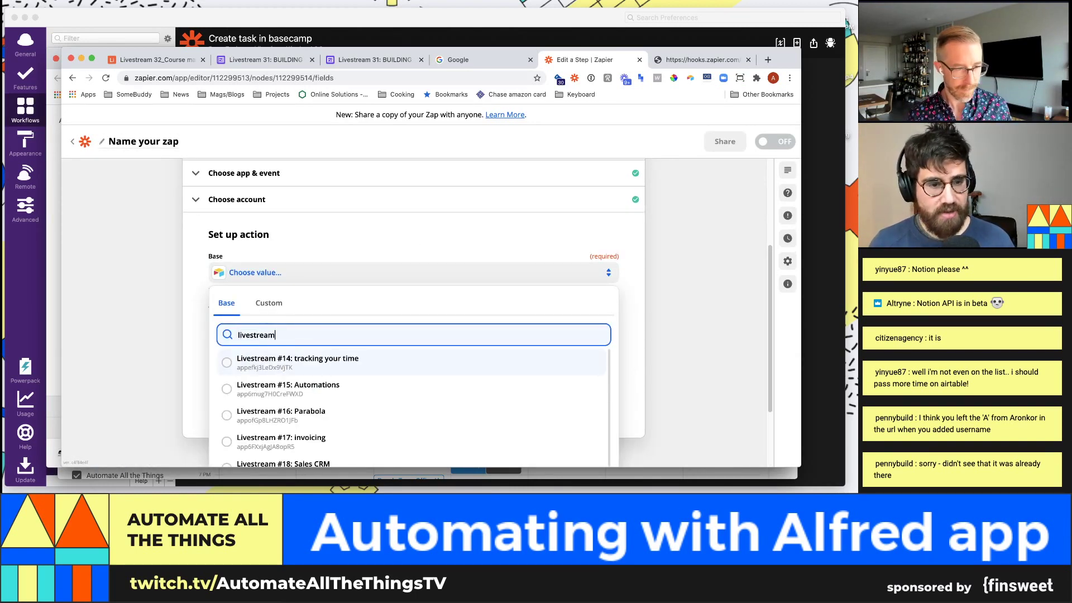
type(" 33")
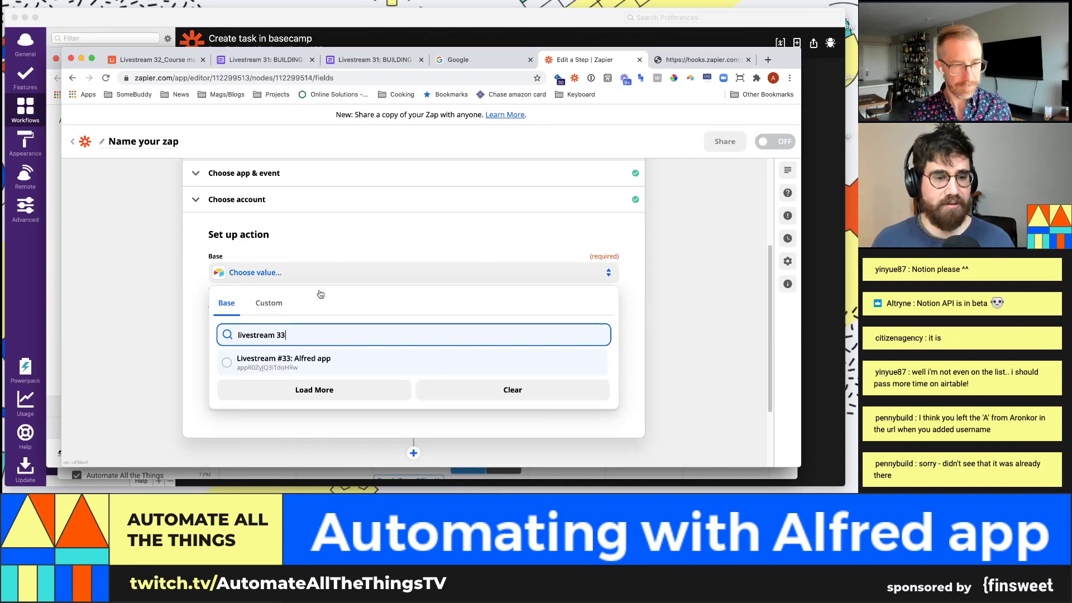
left_click(341, 360)
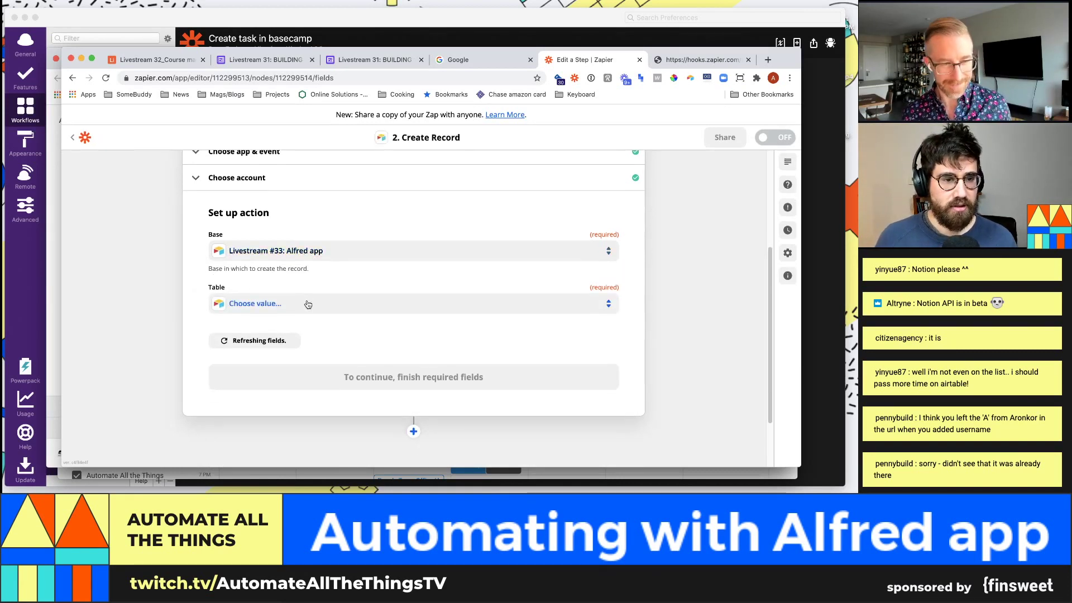
left_click(307, 304)
left_click(247, 375)
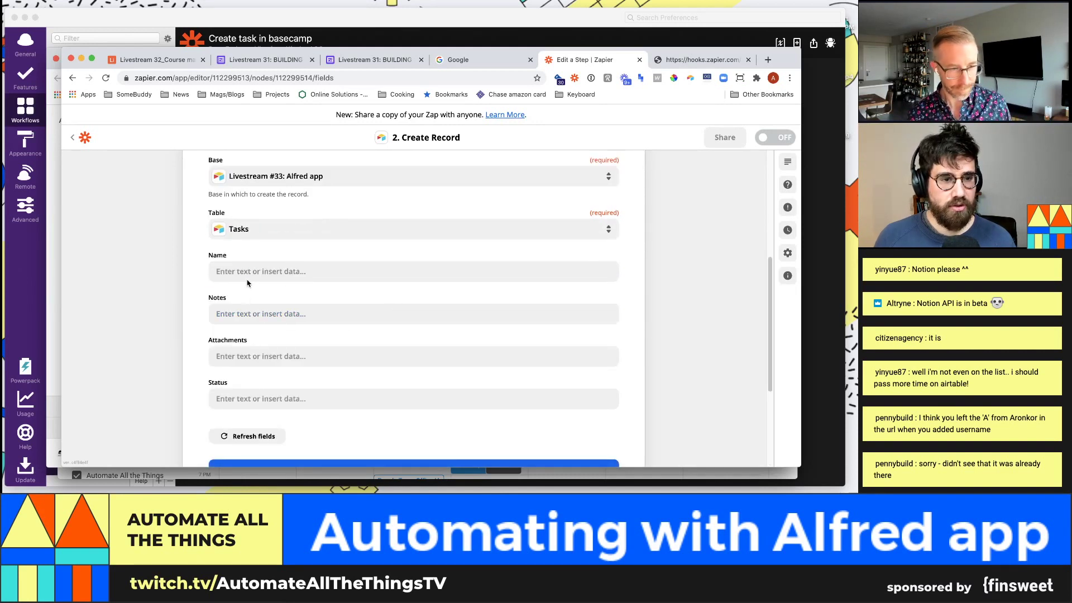
left_click(249, 276)
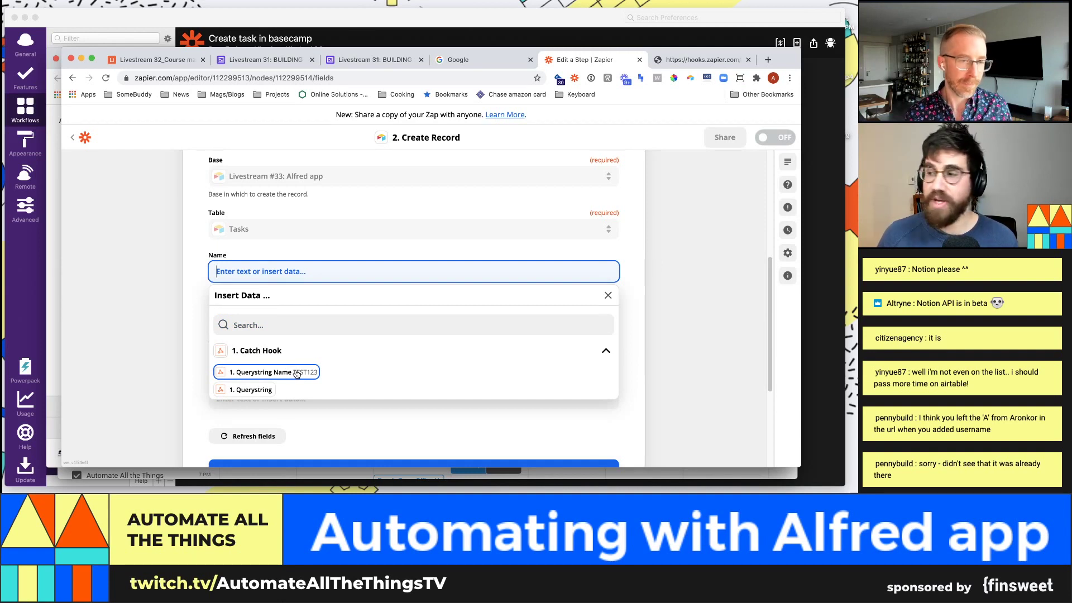
left_click(297, 374)
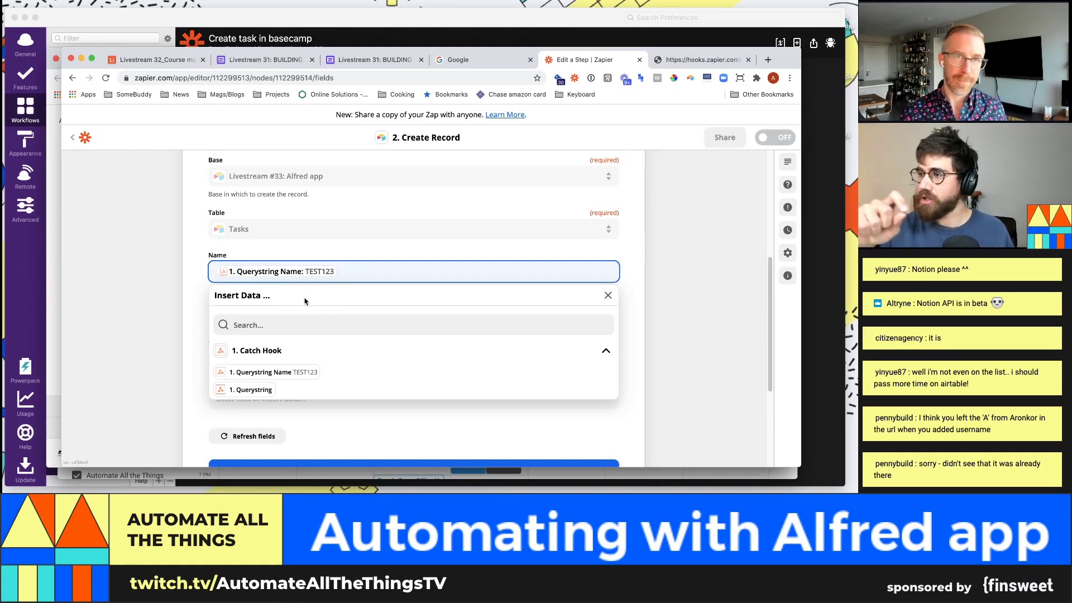
left_click(196, 329)
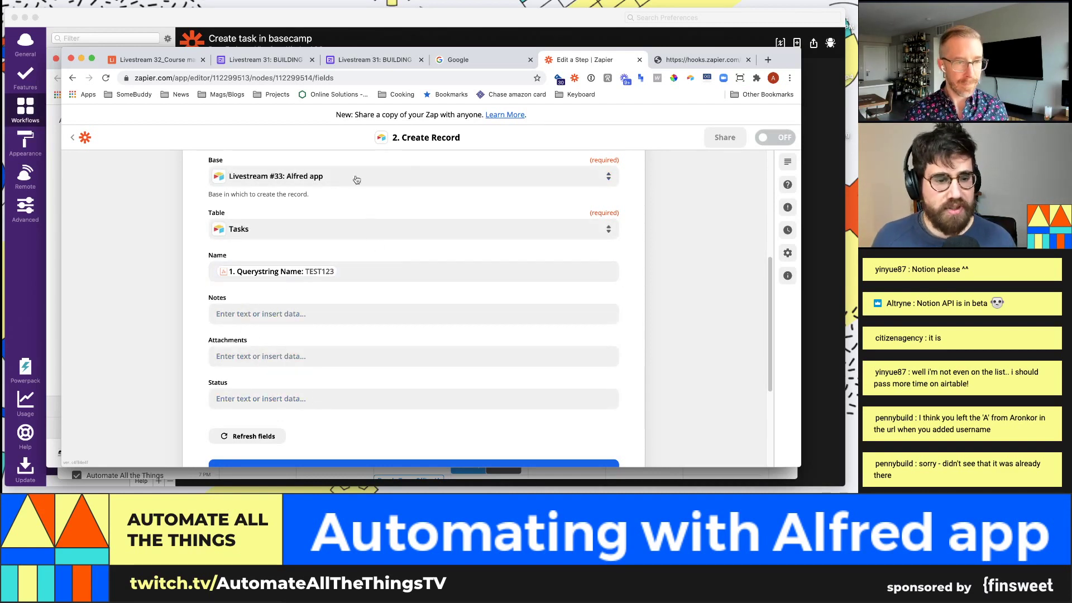
left_click(373, 60)
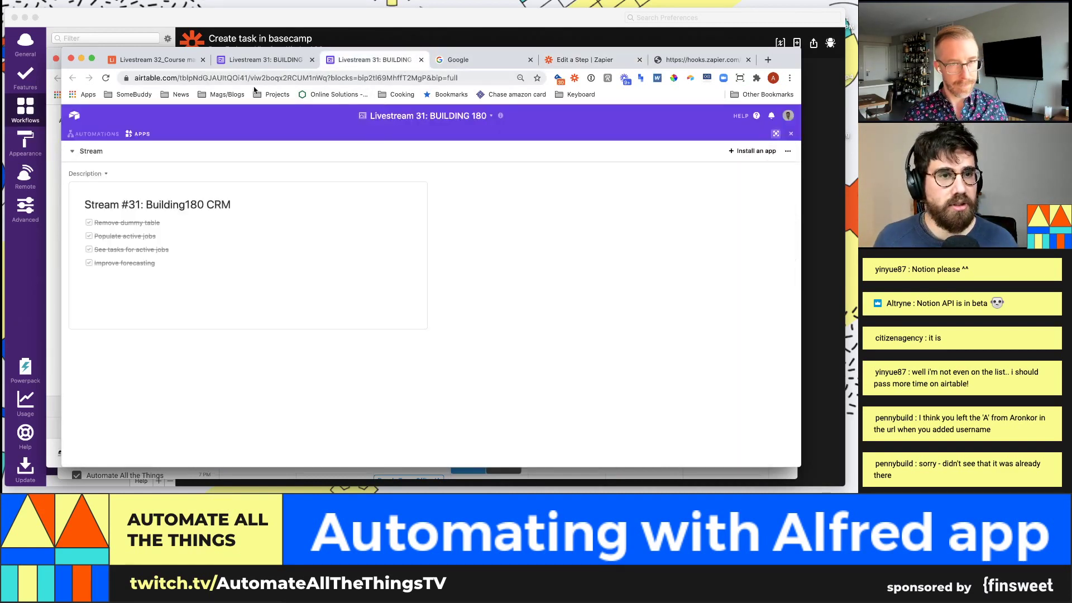
Step: Open the Livestream #33: Alfred app base and check the Tasks table's Status options, including Todo
left_click(74, 115)
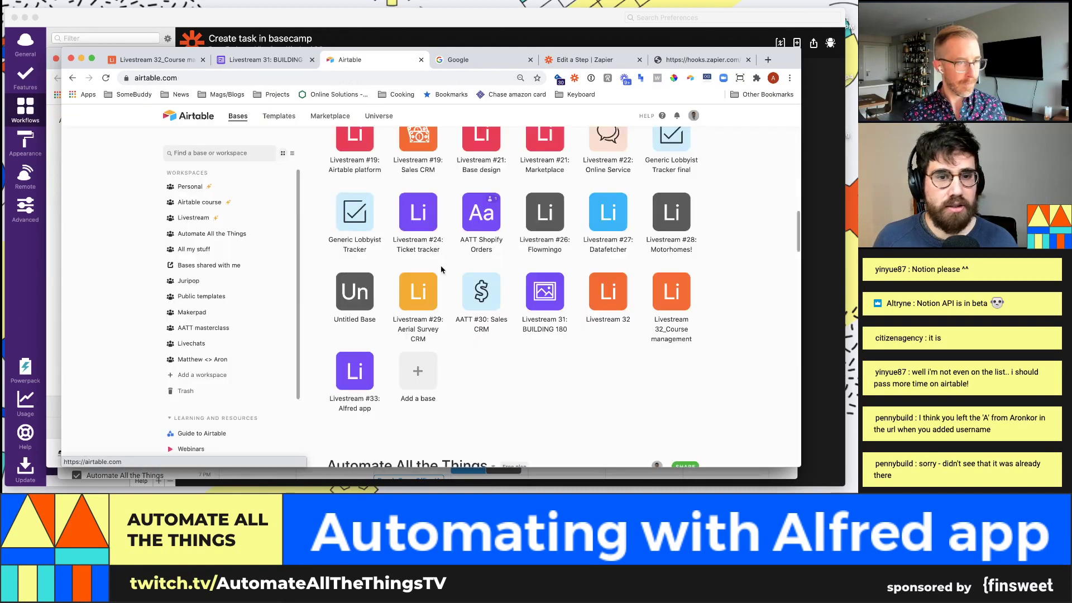
scroll(462, 279, "down", 1)
scroll(462, 279, "down", 5)
scroll(627, 256, "up", 1)
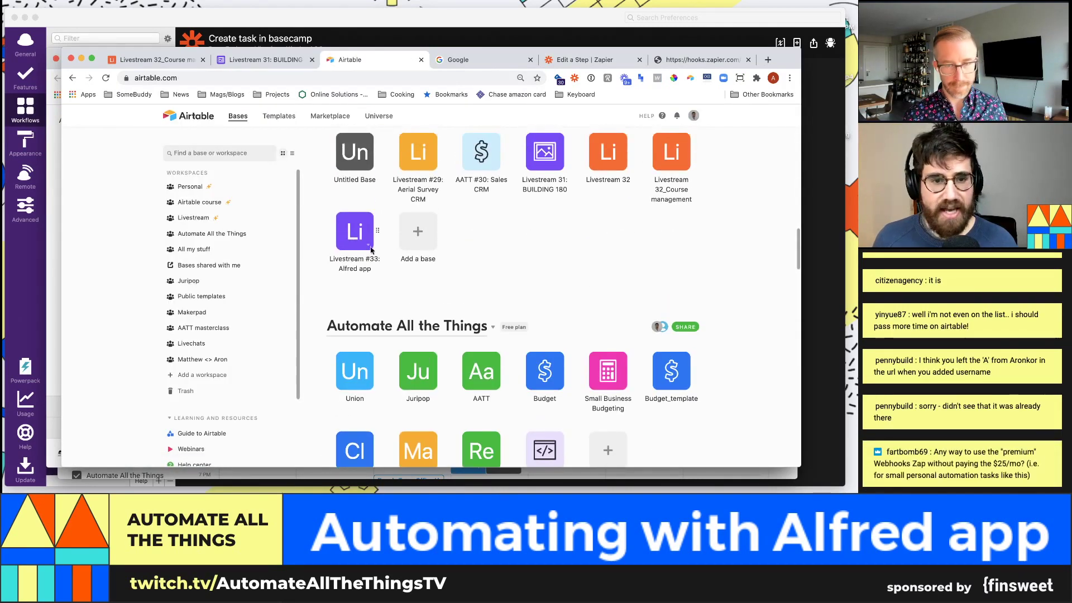
left_click(354, 239)
left_click(372, 186)
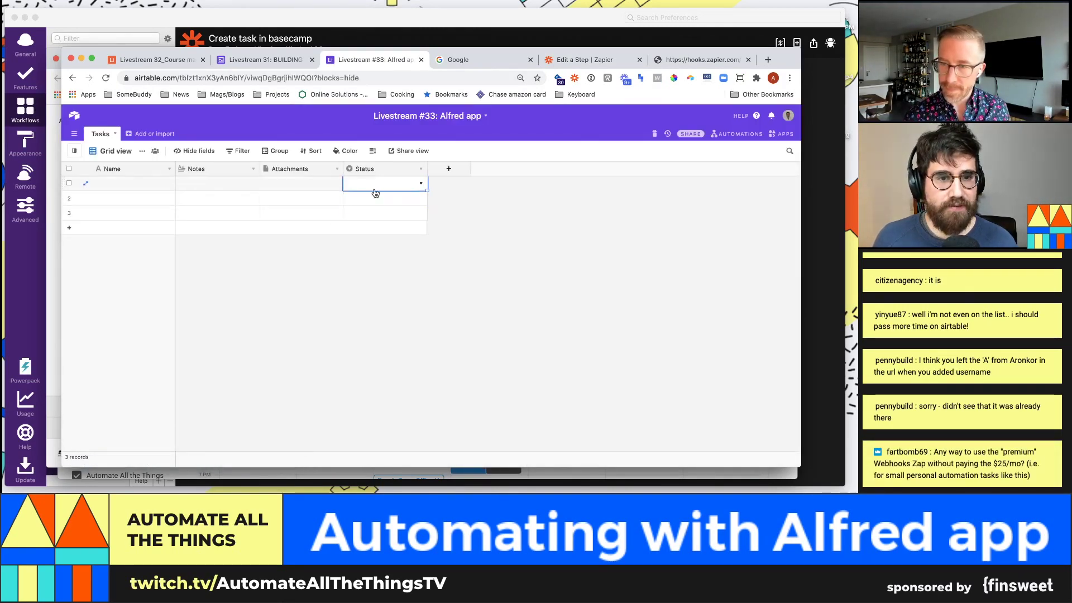
left_click(378, 189)
left_click(358, 229)
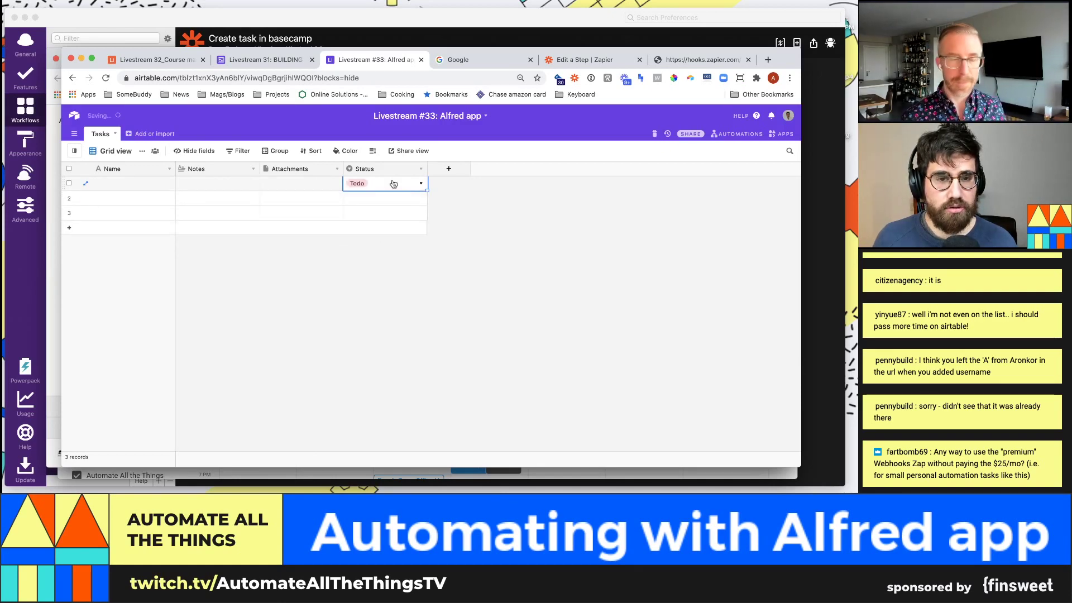
left_click(391, 184)
left_click(381, 209)
left_click(661, 60)
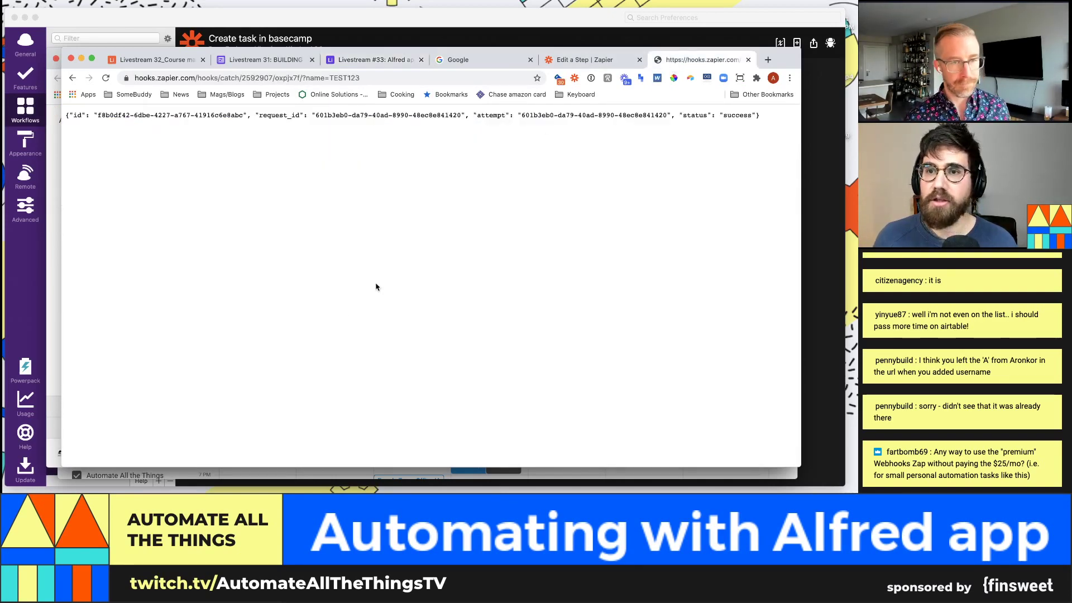
Step: Enter Todo in the Create Record step's Status field
left_click(575, 60)
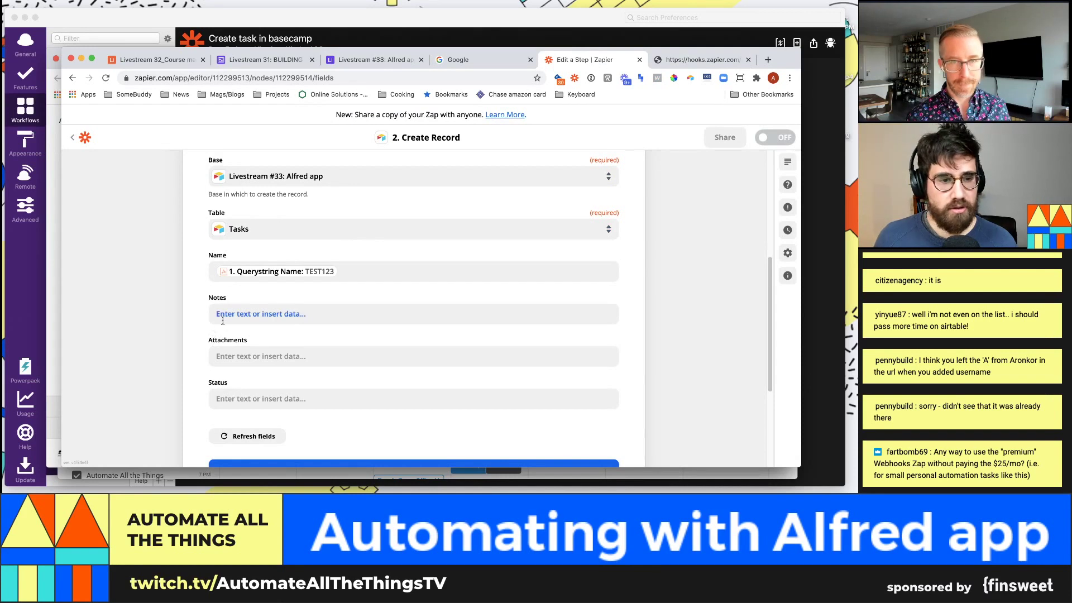
left_click(241, 399)
type("Todo")
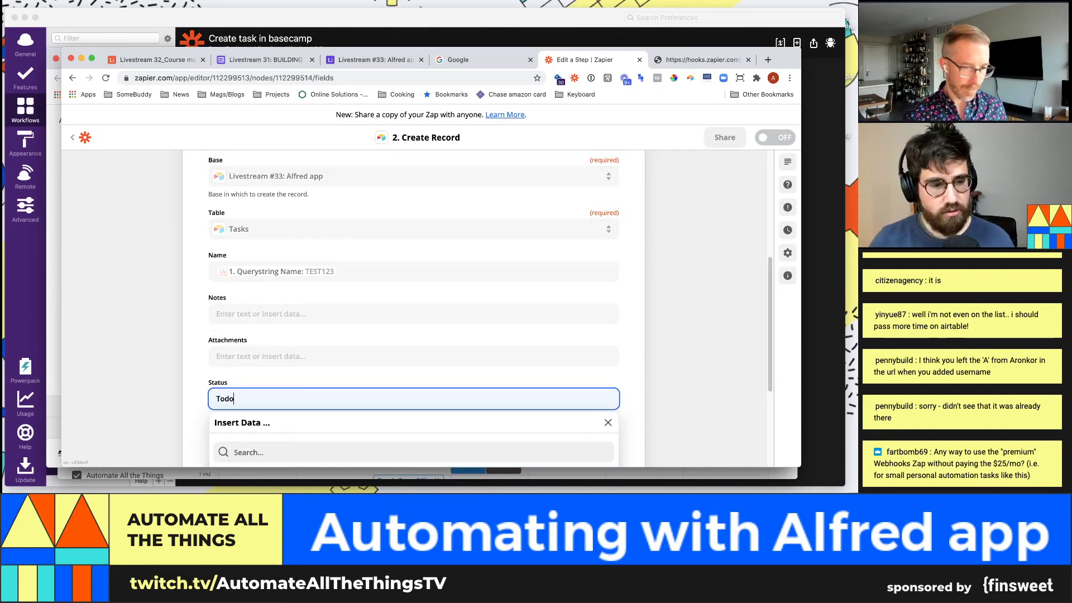
left_click(121, 304)
Step: Send a test record to Airtable and check the Tasks table for it
scroll(212, 360, "down", 5)
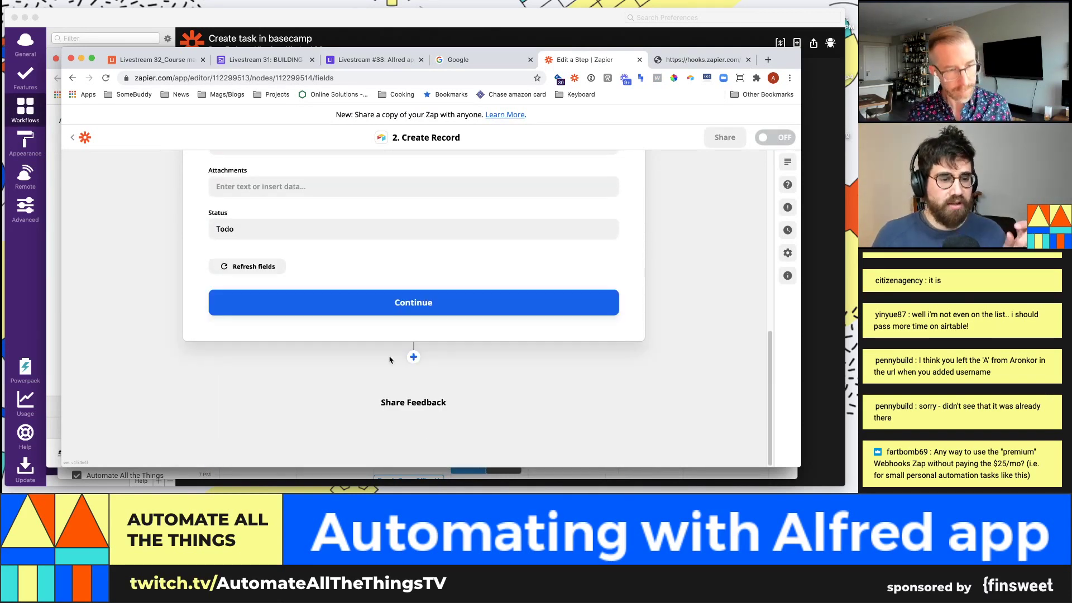
left_click(432, 300)
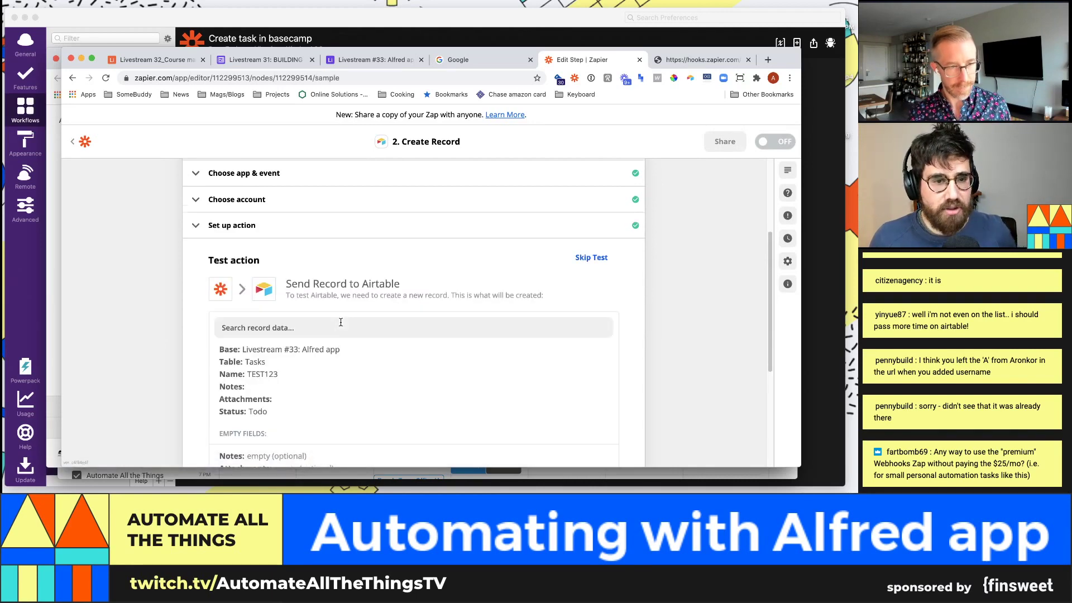
scroll(340, 325, "down", 3)
left_click(363, 311)
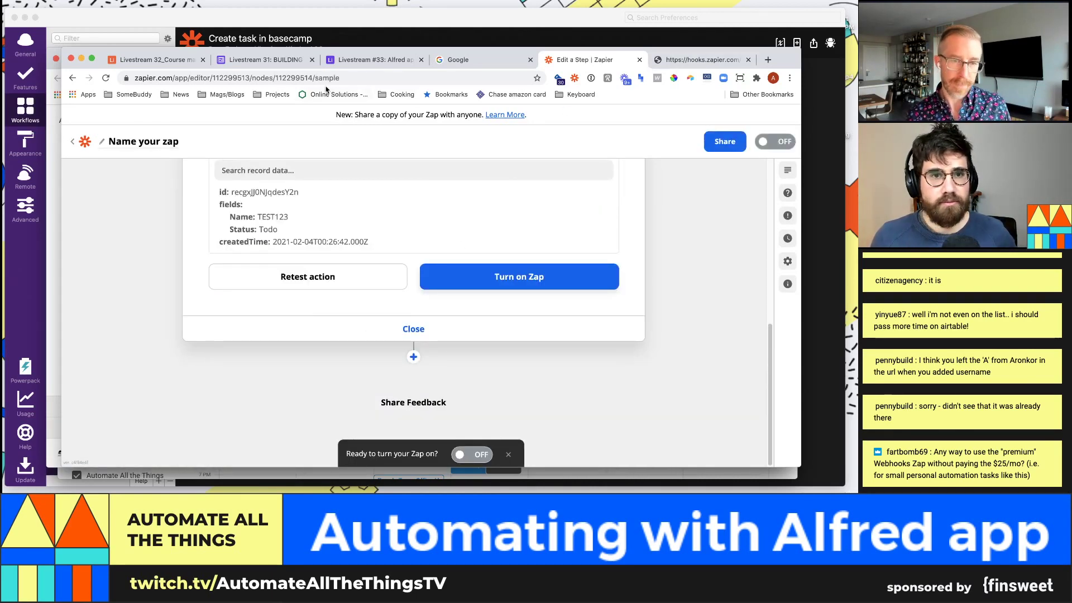
scroll(311, 206, "up", 3)
left_click(373, 60)
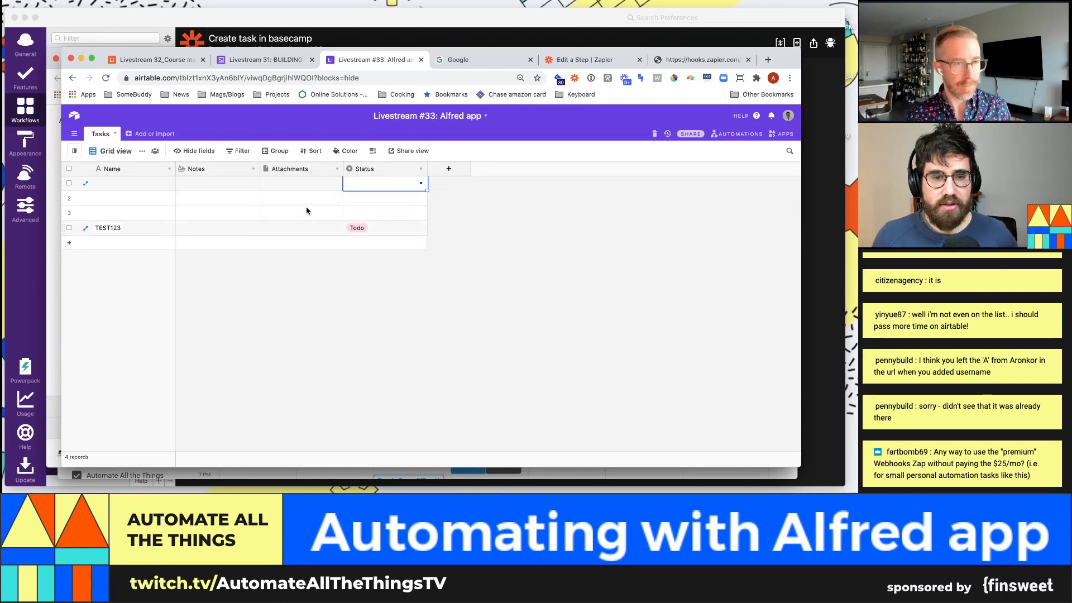
Step: Review the Create Record test result confirming the TEST123 Todo record reached Airtable
left_click(668, 66)
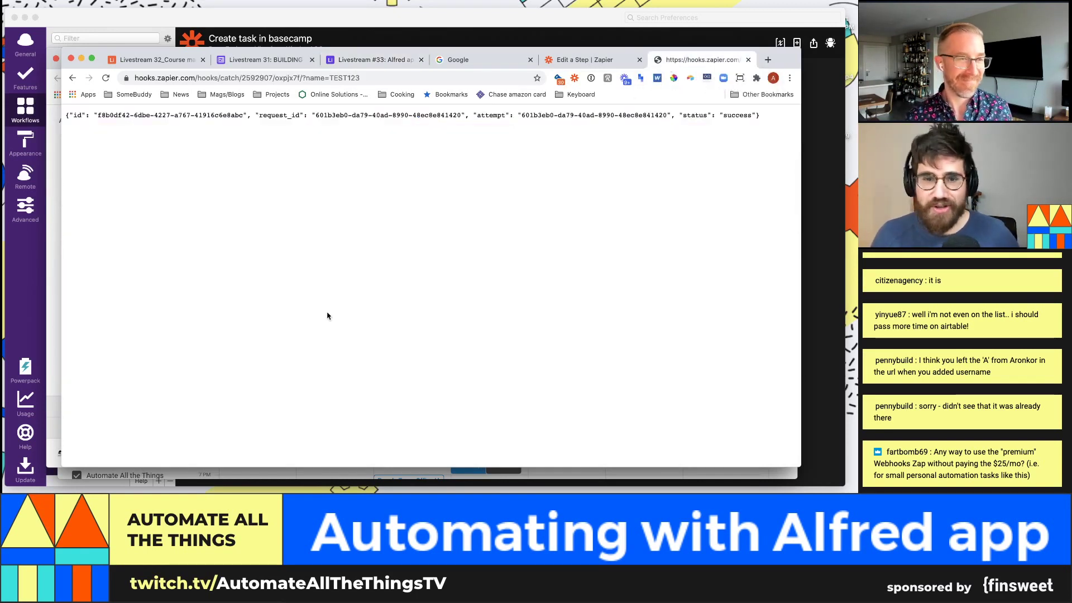
key("ctrl+shift+Tab")
scroll(447, 245, "down", 5)
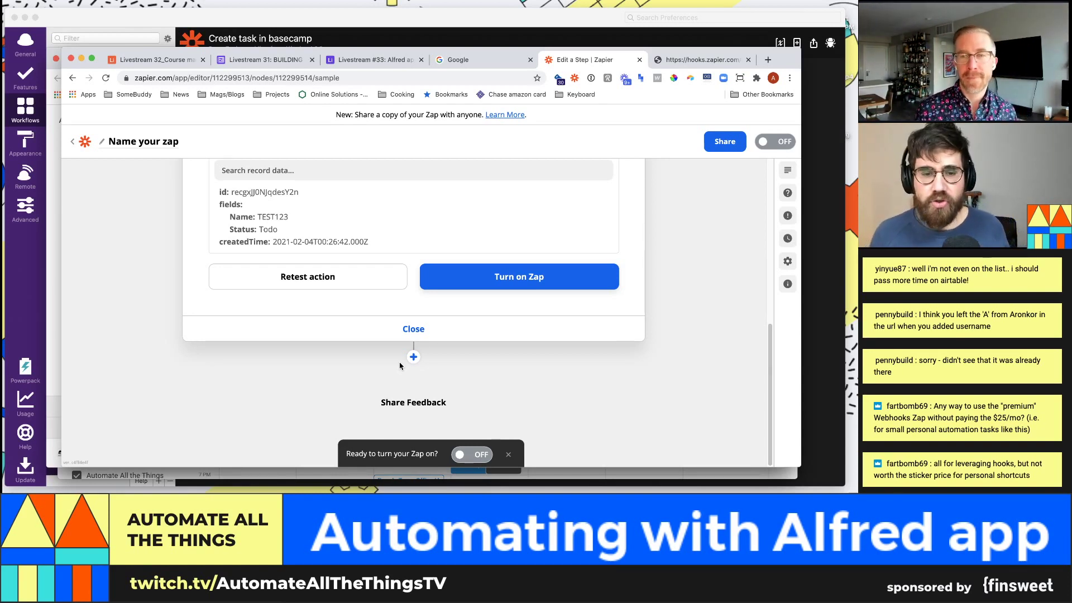
scroll(439, 318, "up", 5)
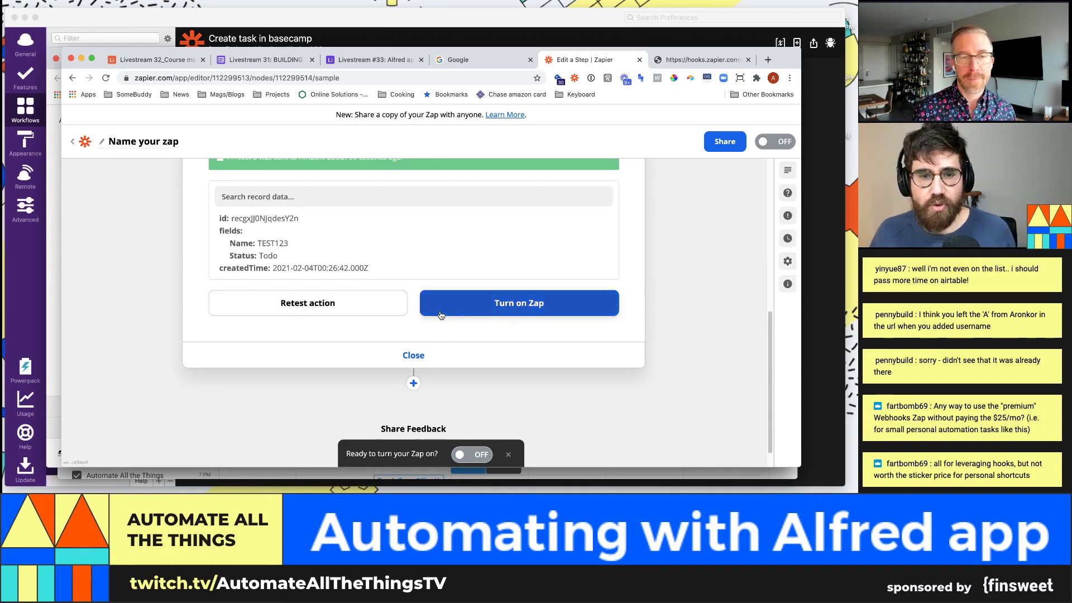
scroll(390, 193, "down", 5)
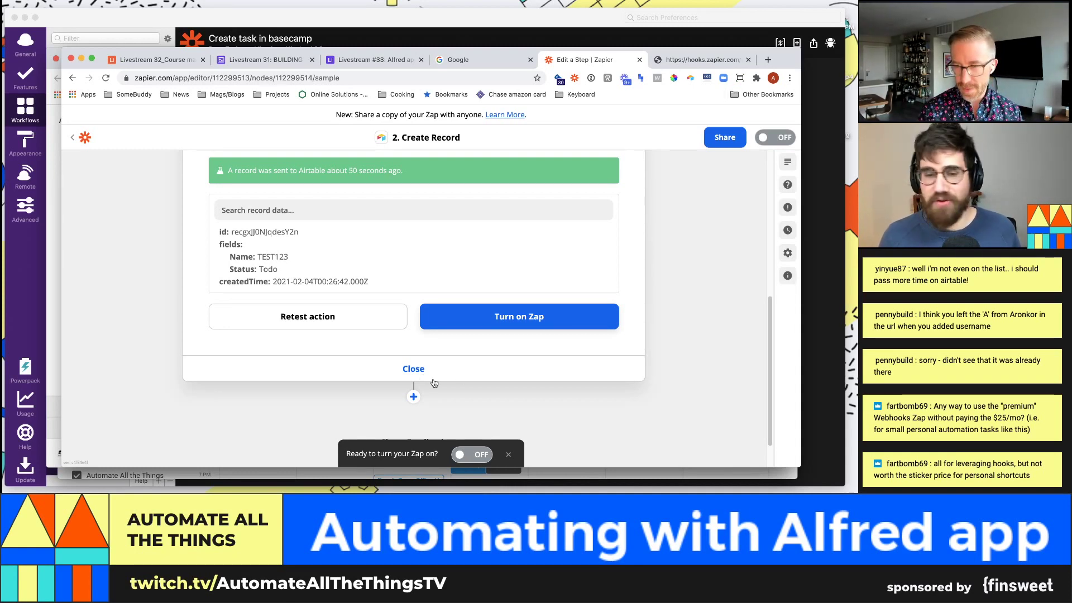
scroll(455, 364, "up", 1)
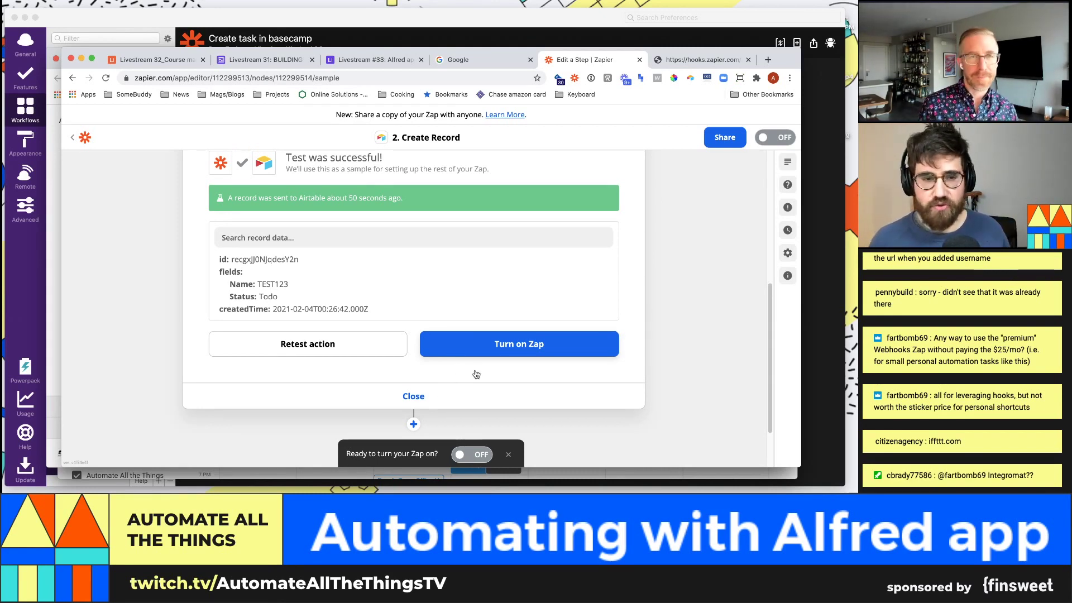
scroll(436, 398, "up", 1)
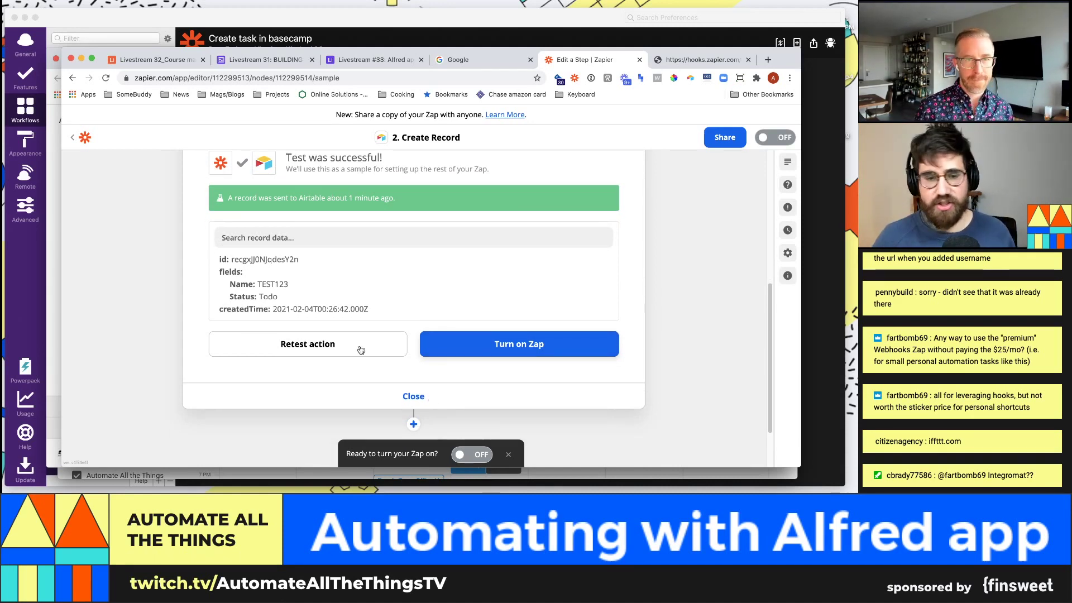
scroll(419, 413, "down", 1)
Step: Close the step editor, turn the zap on, and dismiss the share prompt
left_click(405, 382)
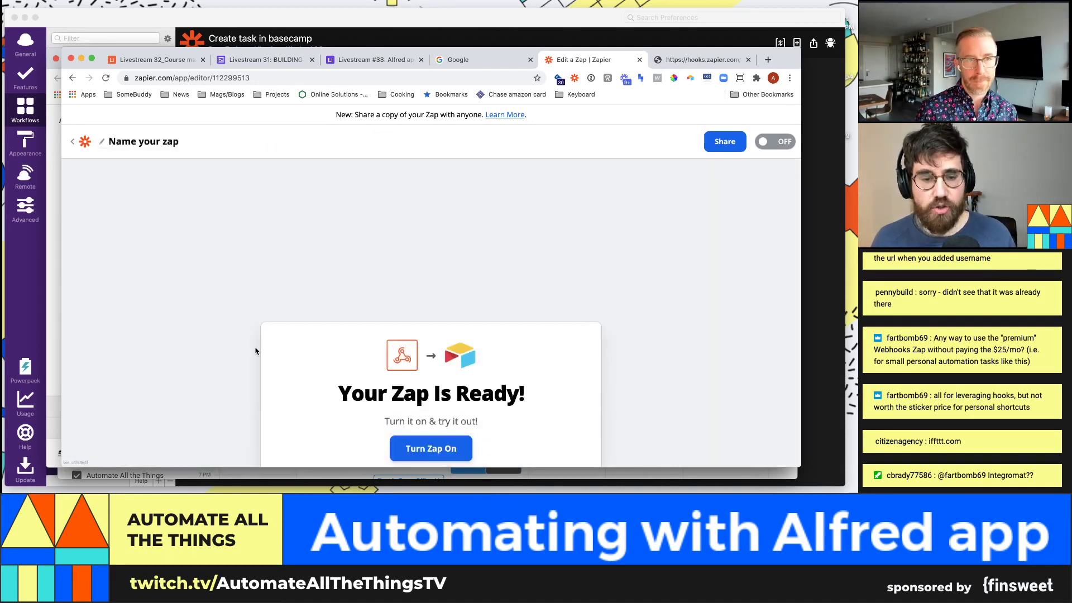
left_click(447, 304)
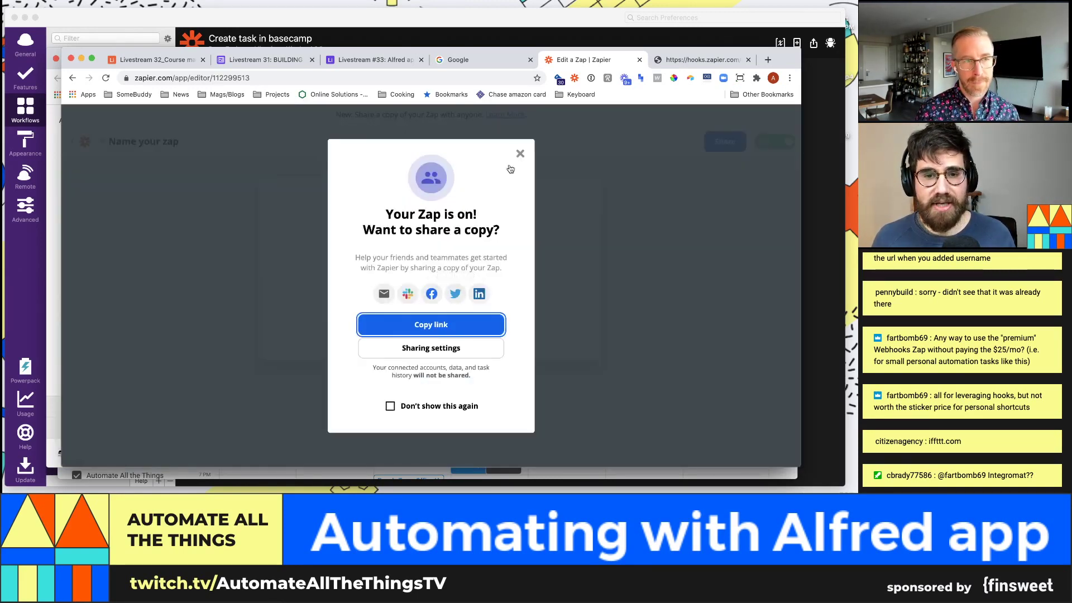
left_click(520, 154)
Step: Go back to the zap's setup and expand the Airtable Create Record step
left_click(431, 391)
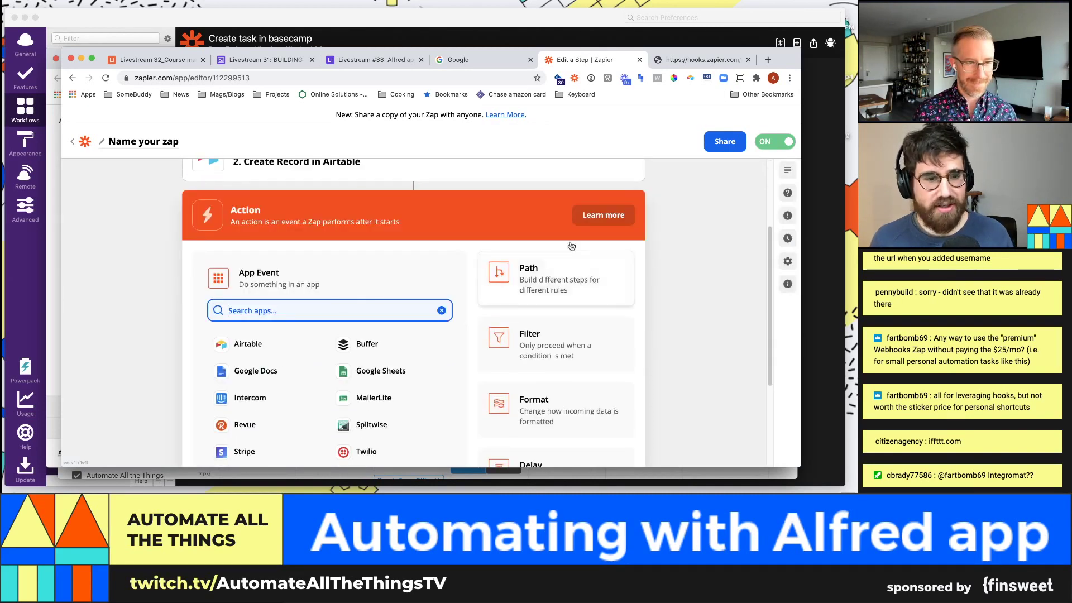
scroll(580, 261, "down", 3)
scroll(438, 308, "up", 4)
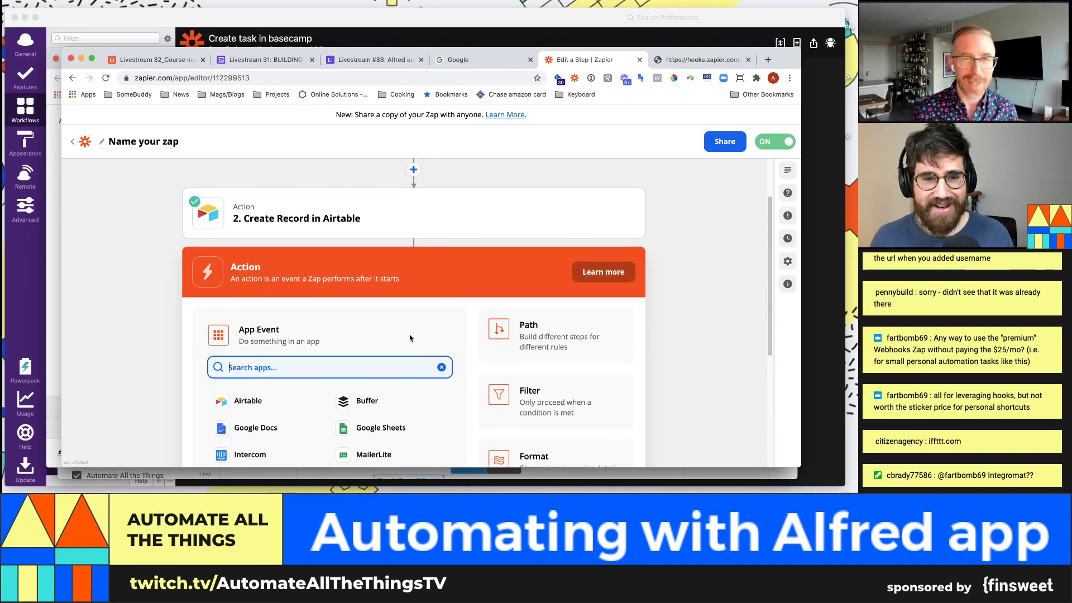
left_click(469, 208)
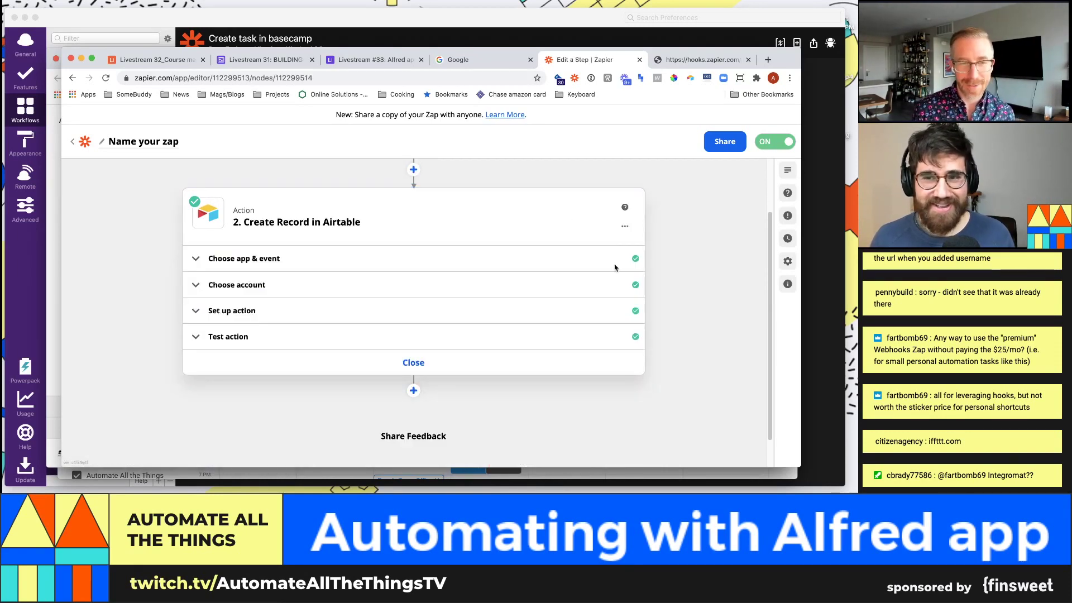
scroll(635, 292, "up", 2)
scroll(628, 290, "down", 2)
scroll(626, 290, "up", 2)
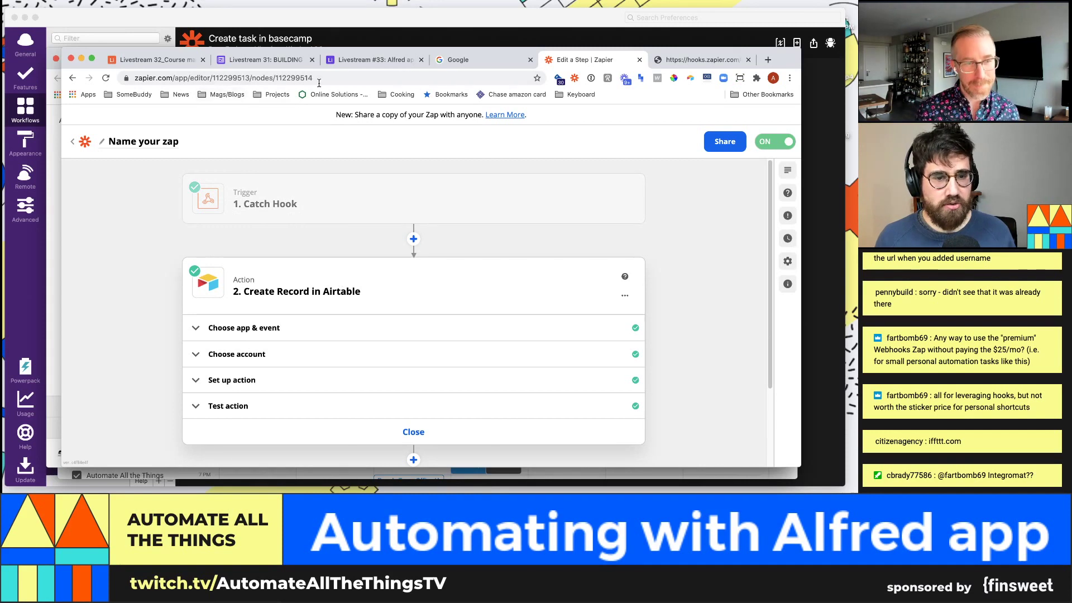
Step: Select and copy the Catch Hook trigger's custom webhook URL, then bring Alfred forward
left_click(337, 185)
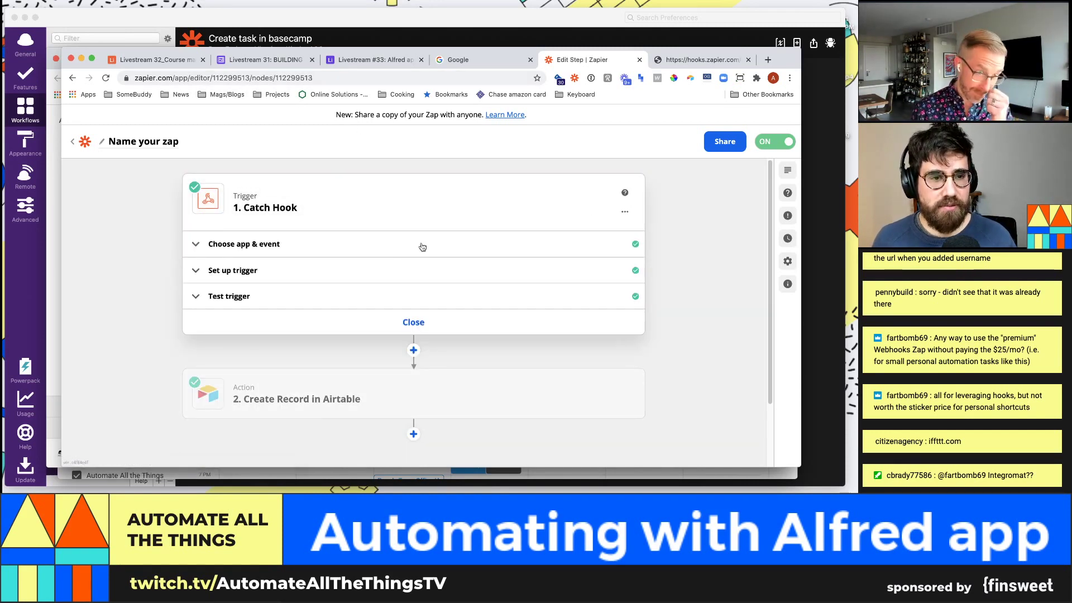
left_click(304, 292)
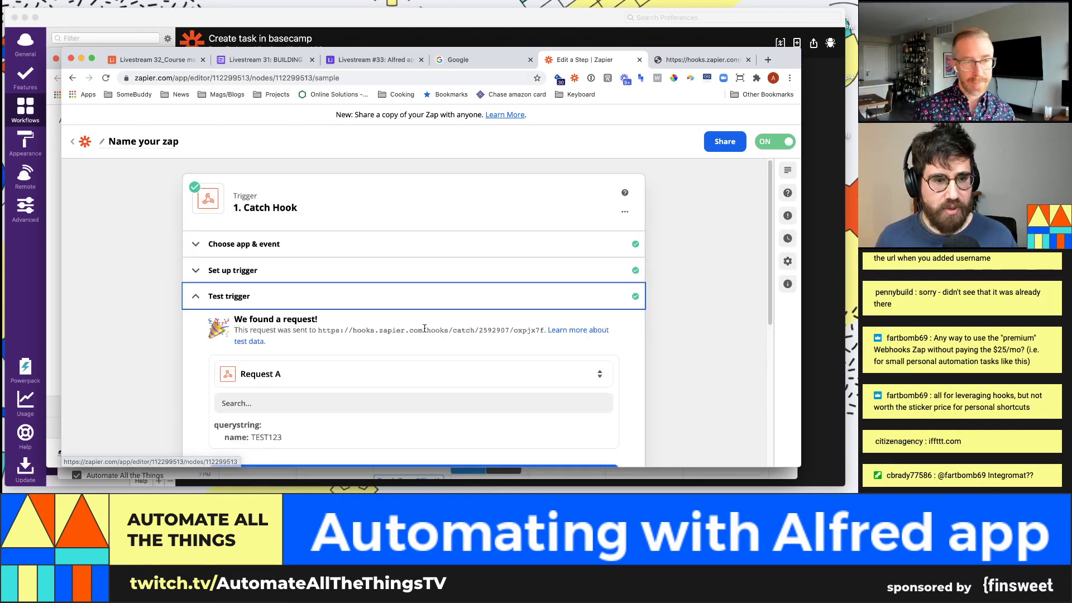
left_click_drag(543, 333, 317, 330)
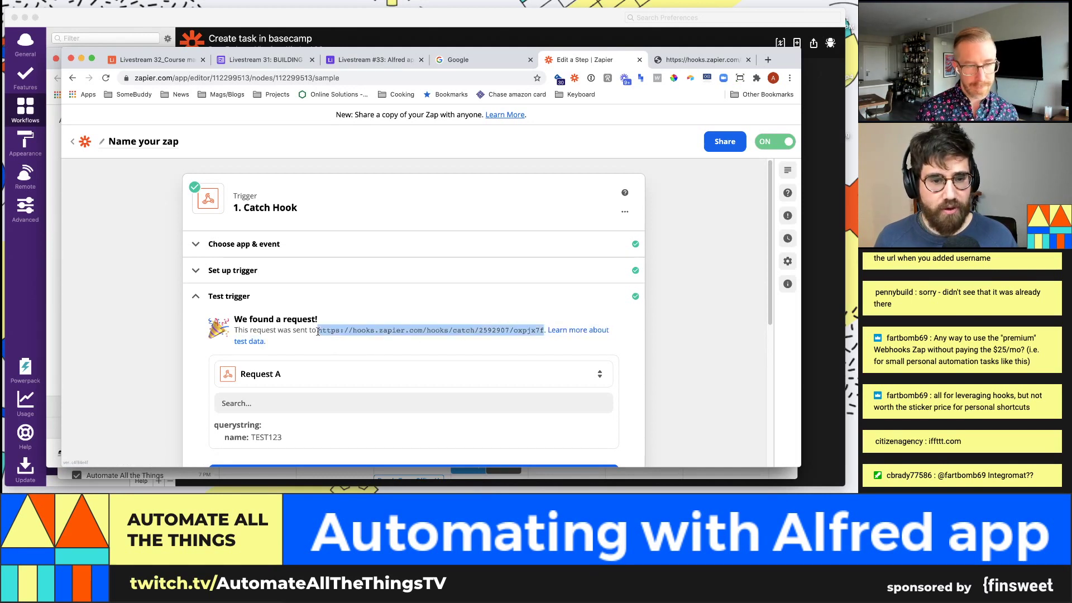
left_click(325, 274)
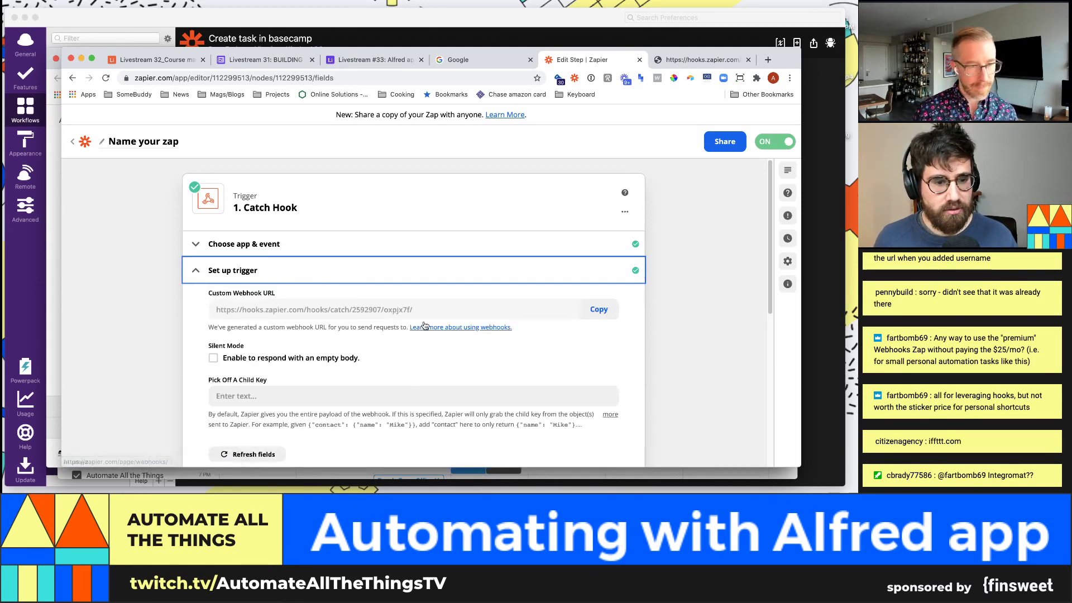
left_click_drag(393, 304, 212, 310)
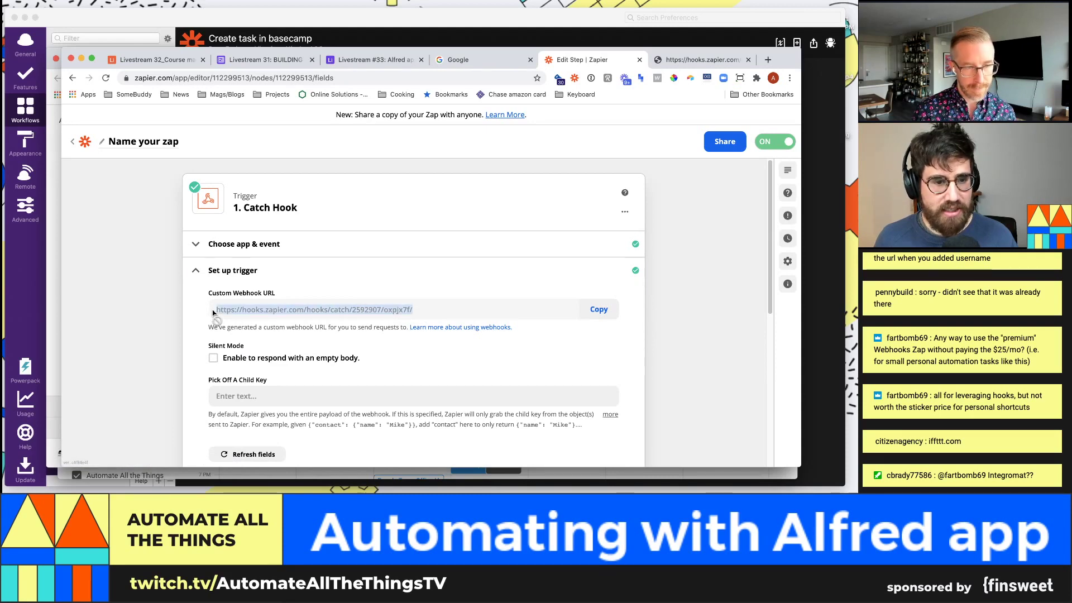
left_click(38, 109)
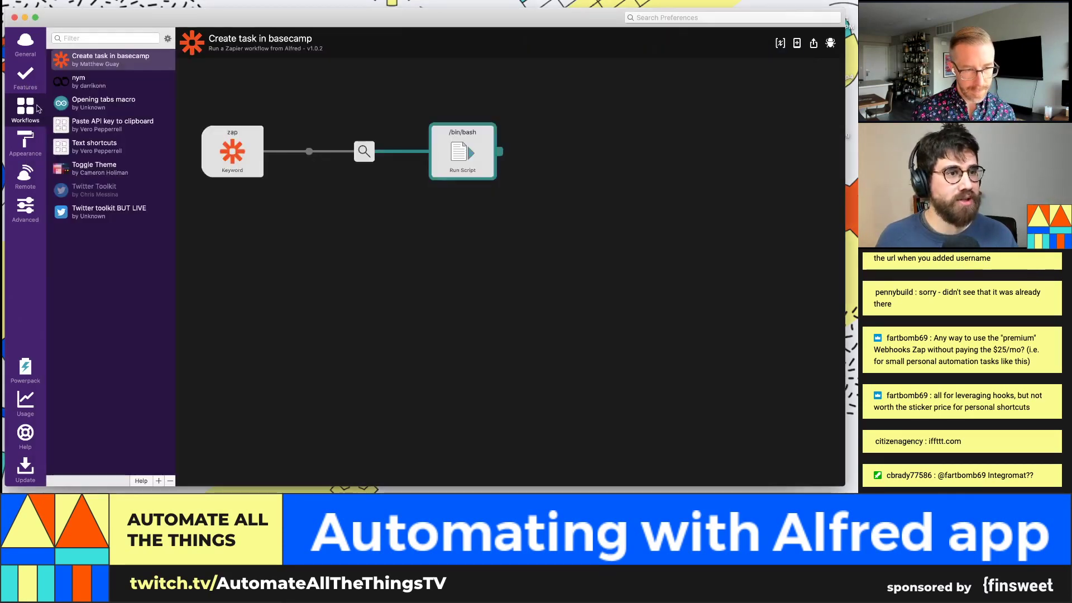
Step: Replace the workflow's ZAP_URL environment variable with the new Zapier Catch Hook URL and save
left_click(798, 43)
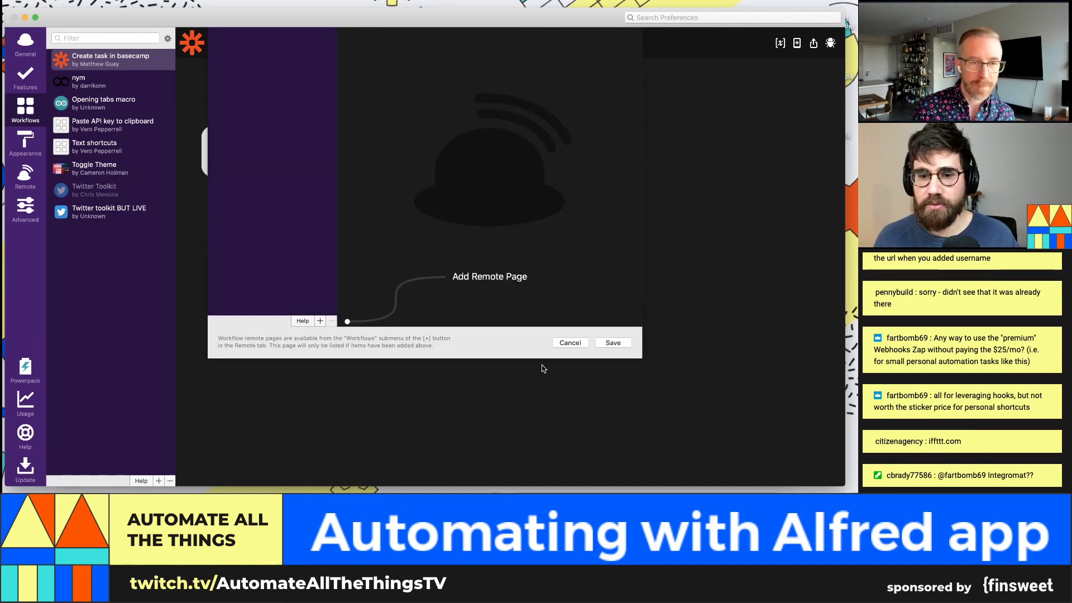
left_click(565, 343)
left_click(780, 43)
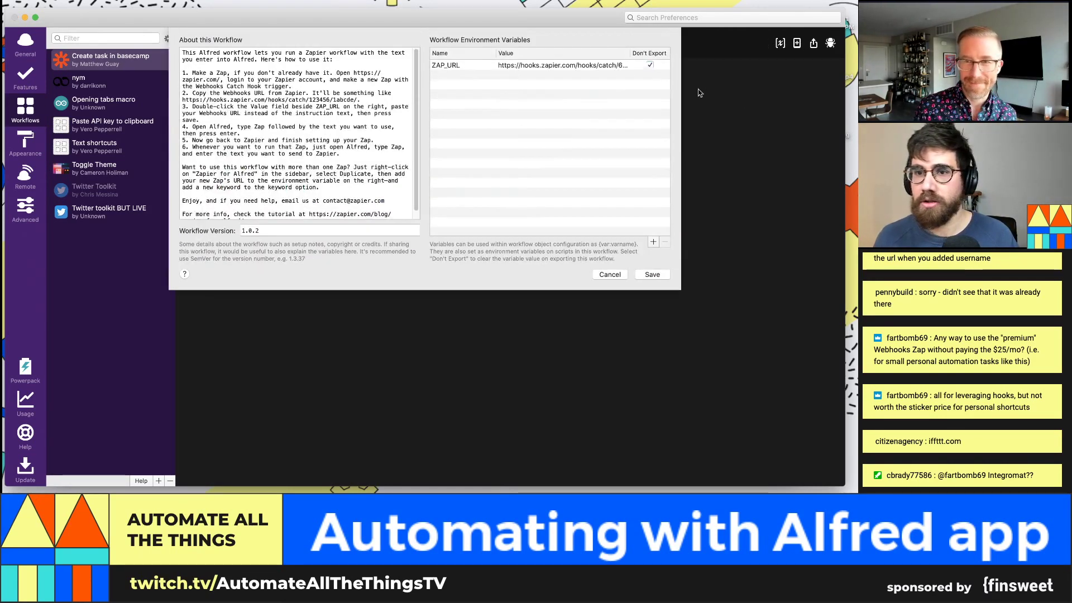
left_click(617, 66)
left_click(611, 66)
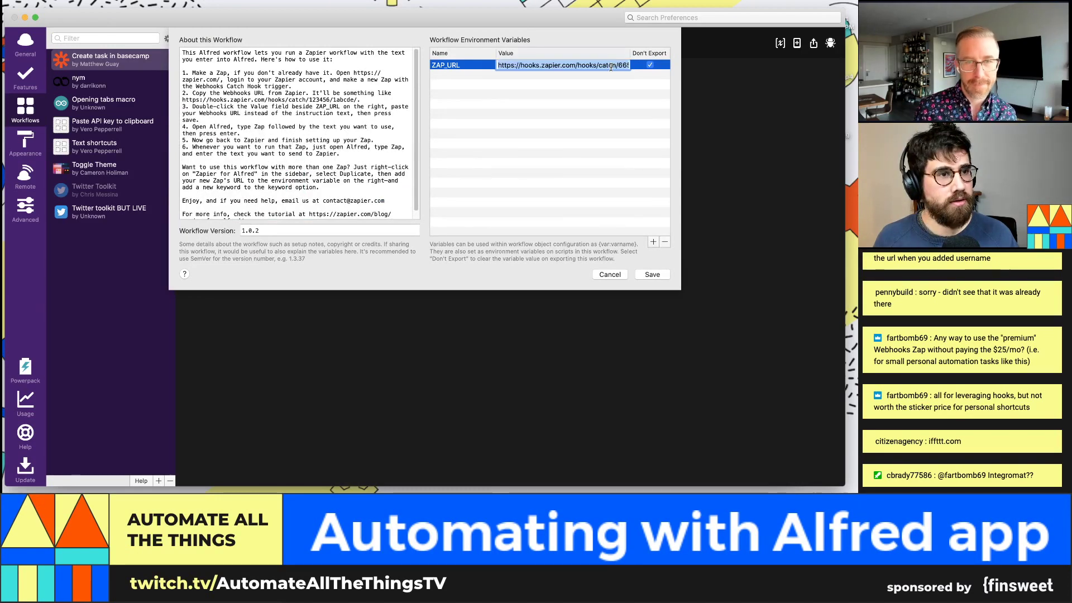
key("super+v")
left_click(646, 118)
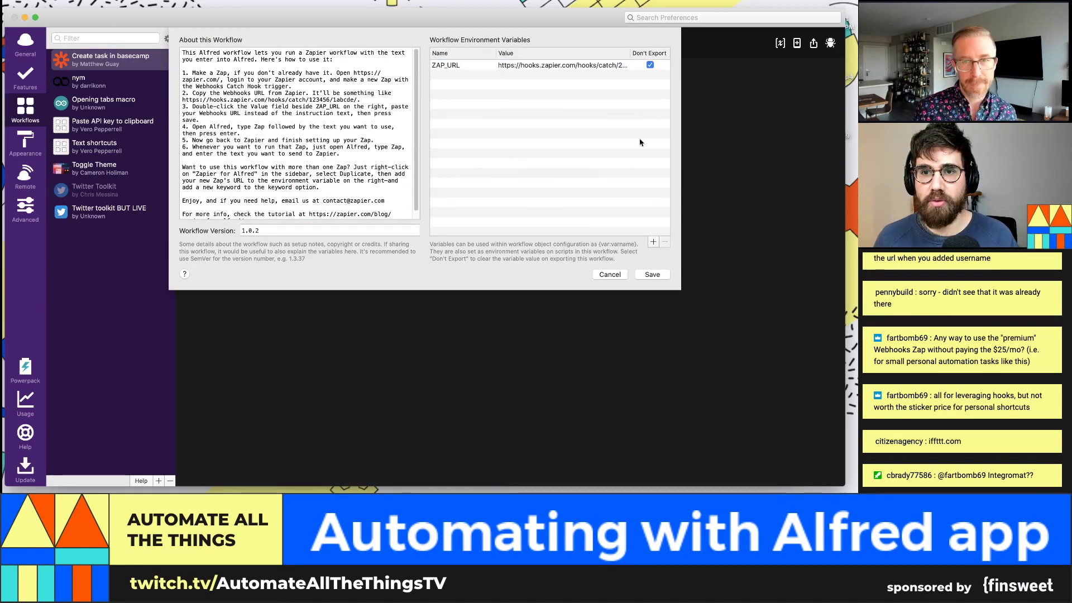
left_click(655, 275)
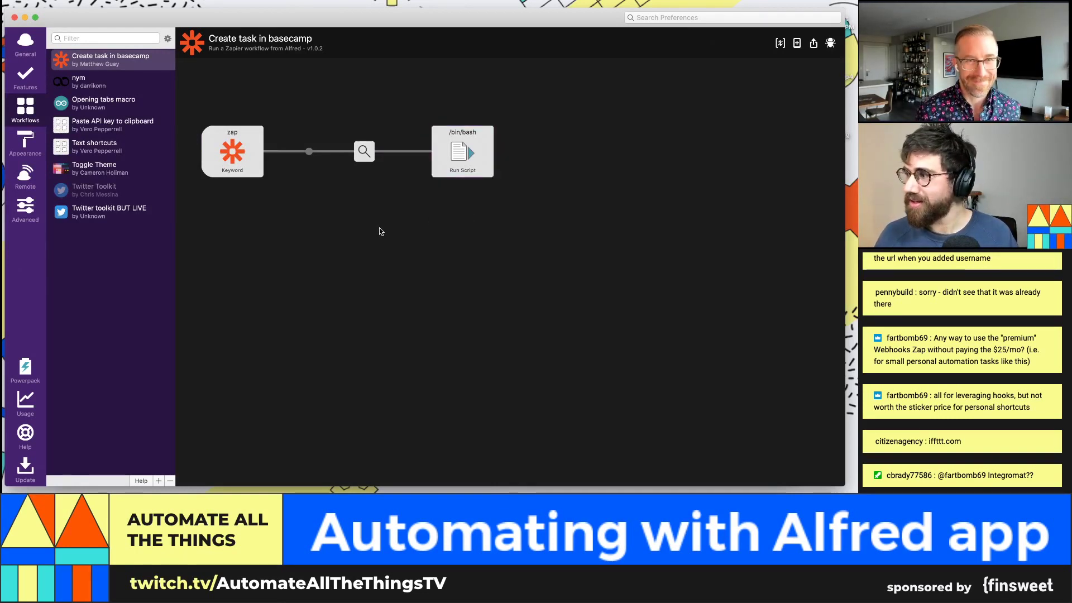
Step: Bring the Airtable base tab to the front in the browser
key("alt+space")
key("Escape")
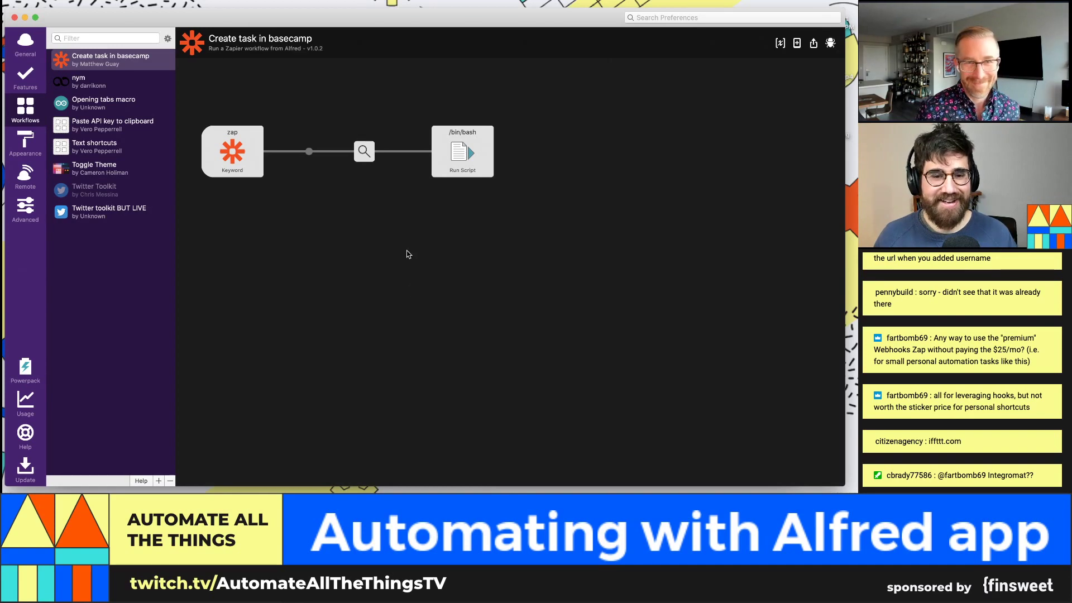
key("alt+space")
type("zap")
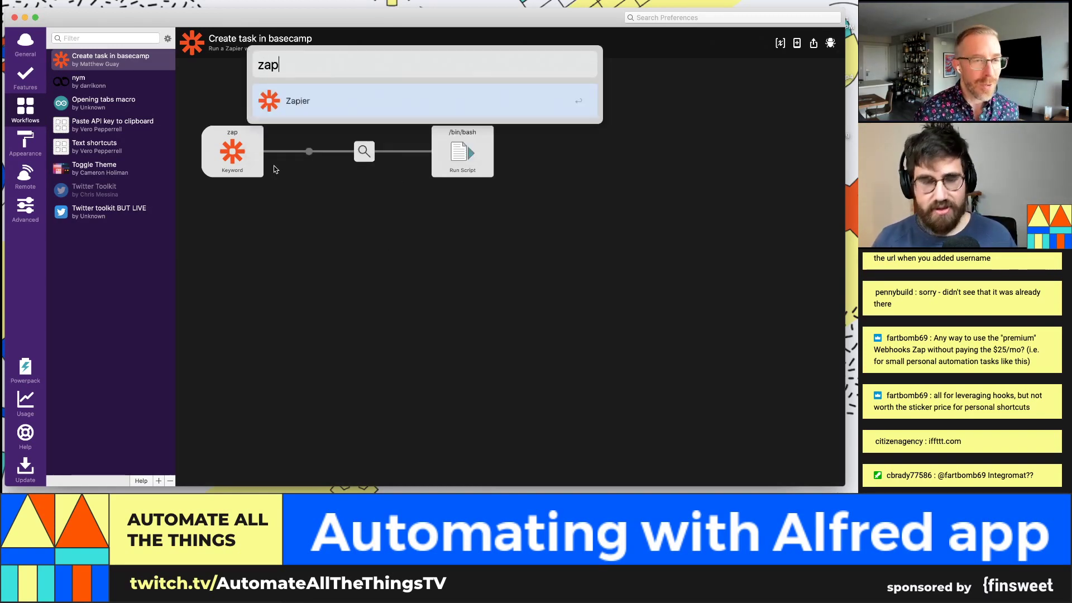
key("BackSpace")
key("BackSpace")
key("BackSpace")
key("Escape")
key("super+Tab")
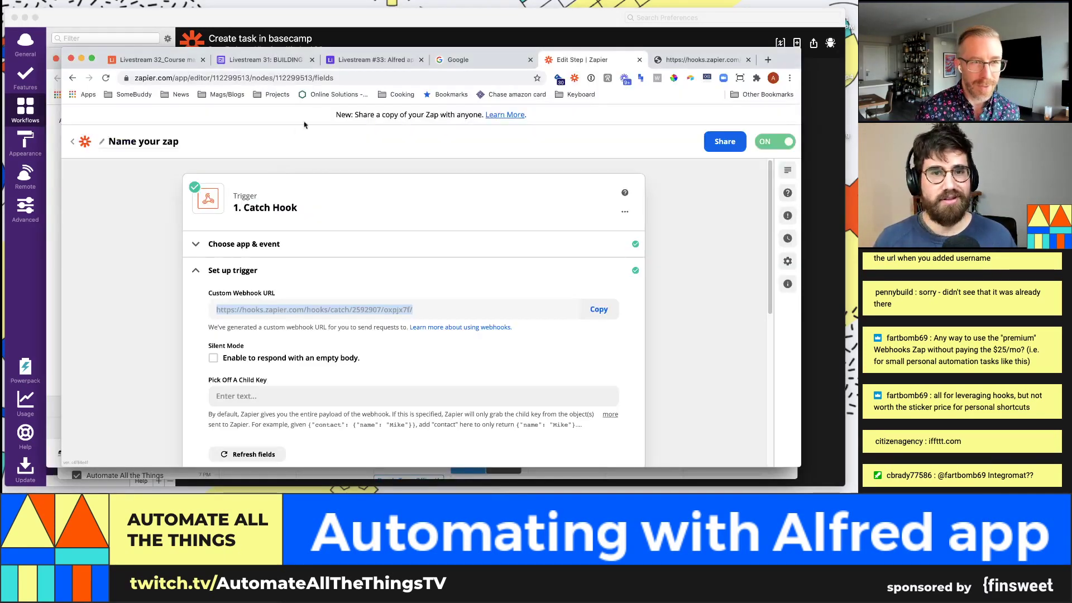
left_click(360, 59)
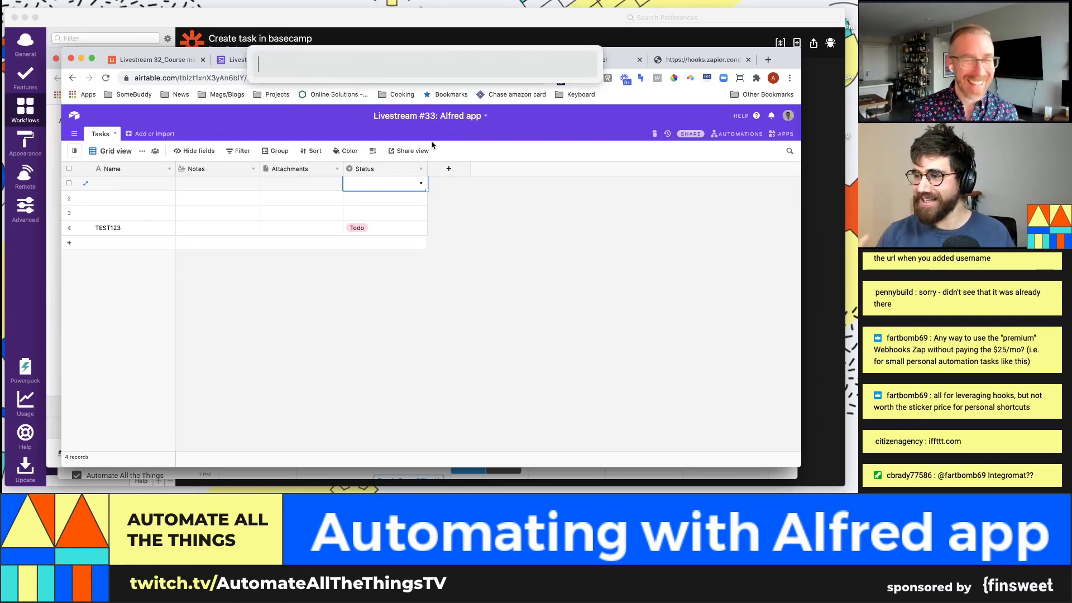
Step: Run the zap keyword with a reminder to talk to a colleague later today about XY
key("alt+space")
type("zap ")
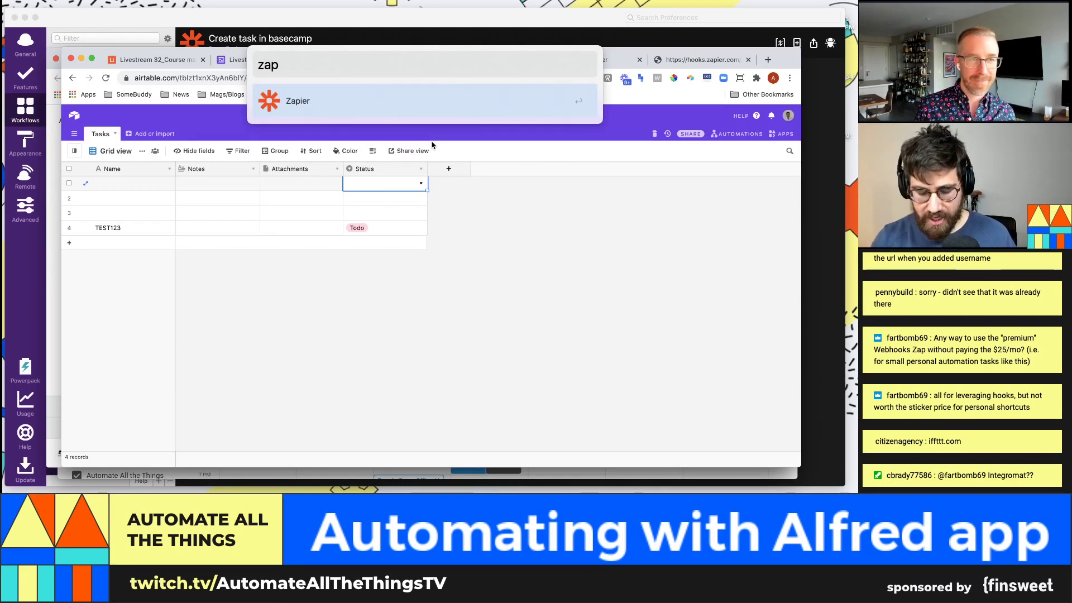
type("talk to jeff ")
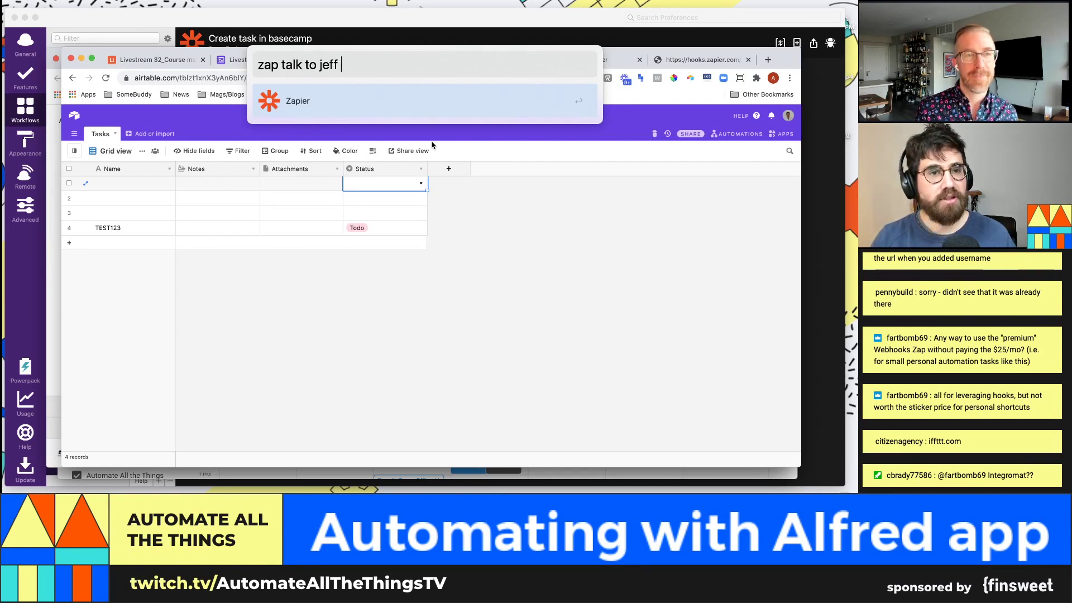
type("later today about XYZ")
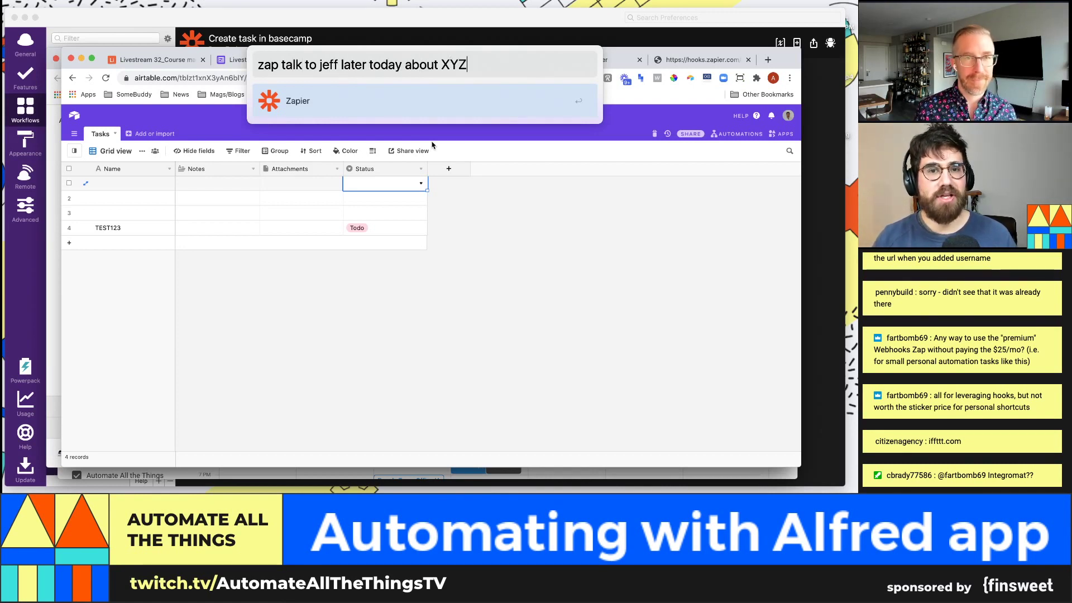
key("Return")
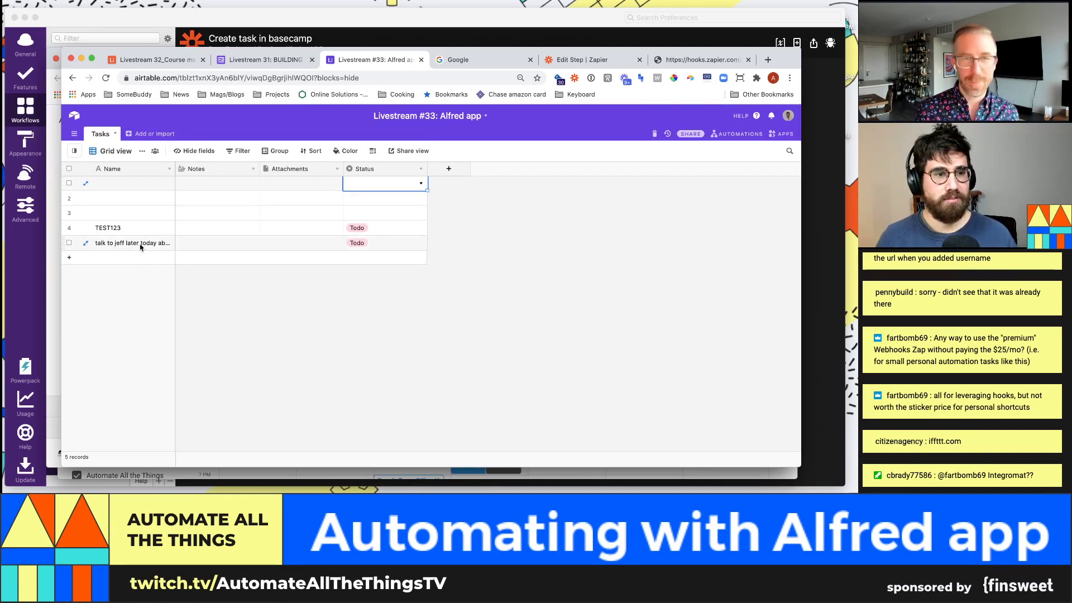
Step: Widen the Name column so the Alfred-sent reminder's full text is visible
left_click_drag(176, 170, 214, 171)
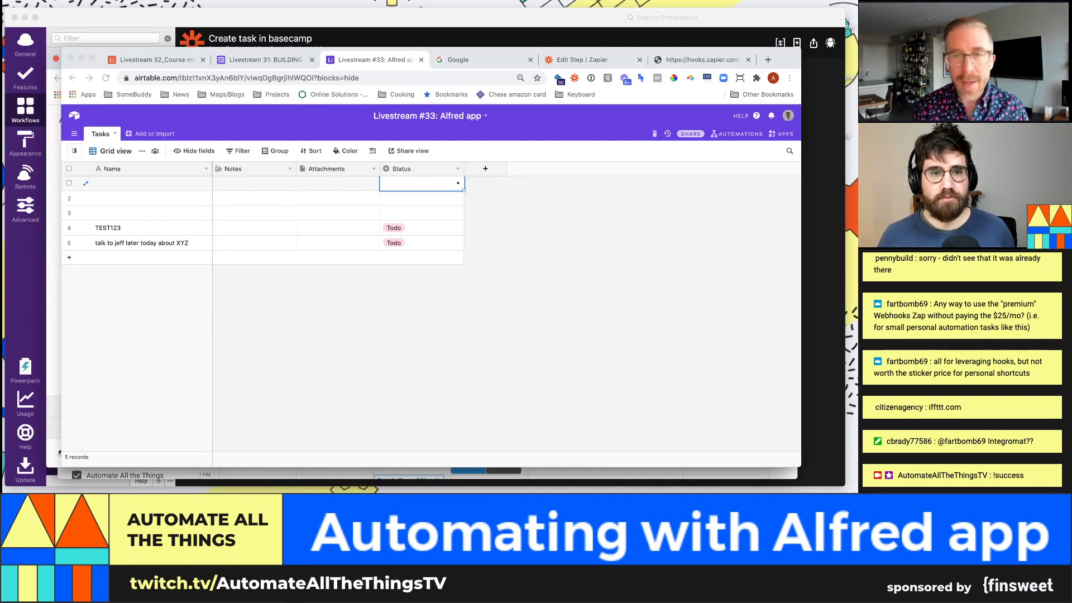
mouse_move(458, 31)
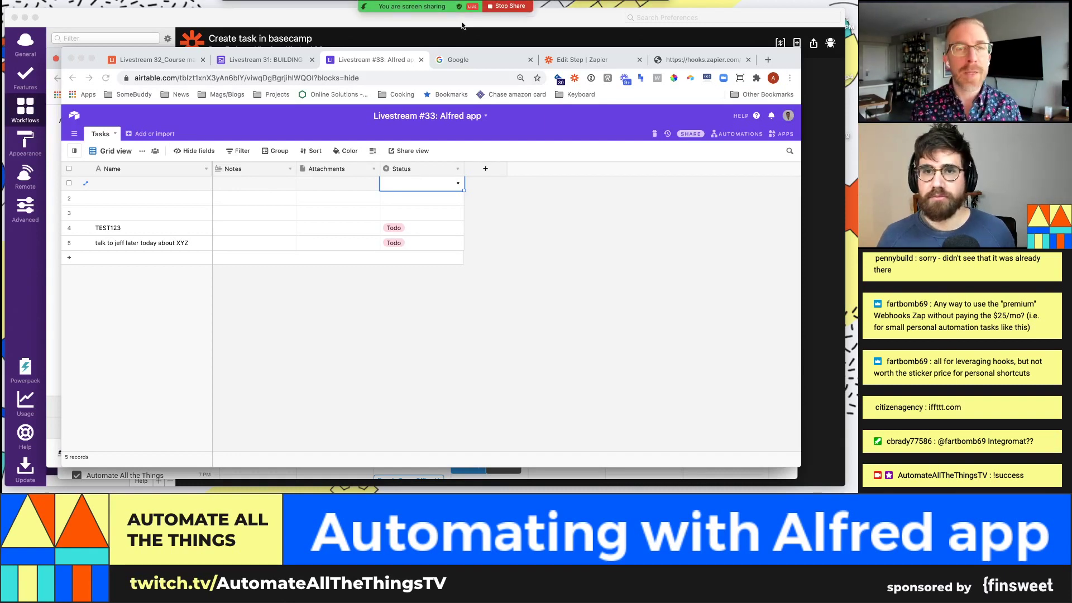